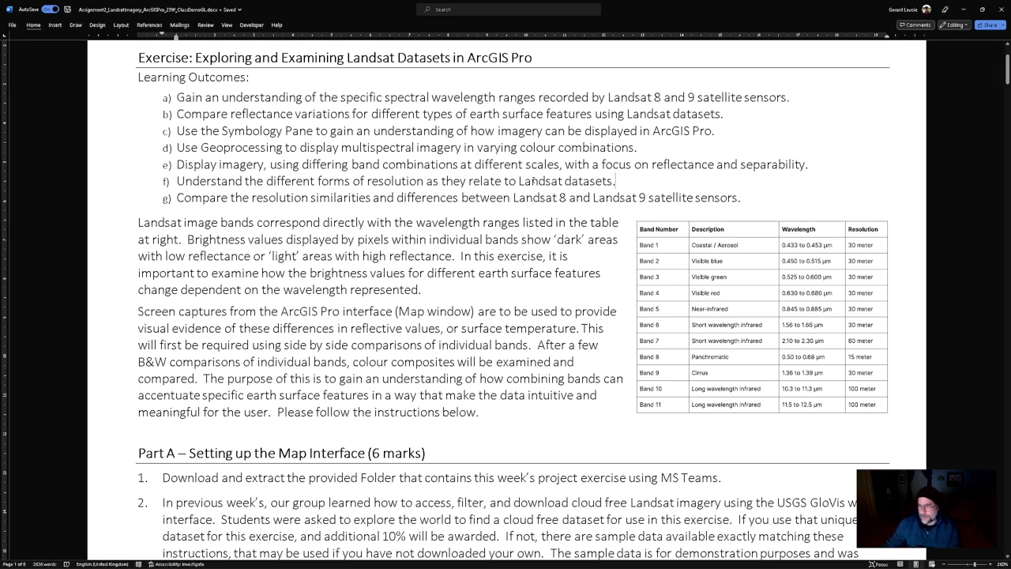
Step: Switch from the assignment document to the GloVis imagery tutorial document and enlarge its page view to 240%
{"action": "scroll", "coordinate": [612, 291], "scroll_direction": "up", "scroll_amount": 3}
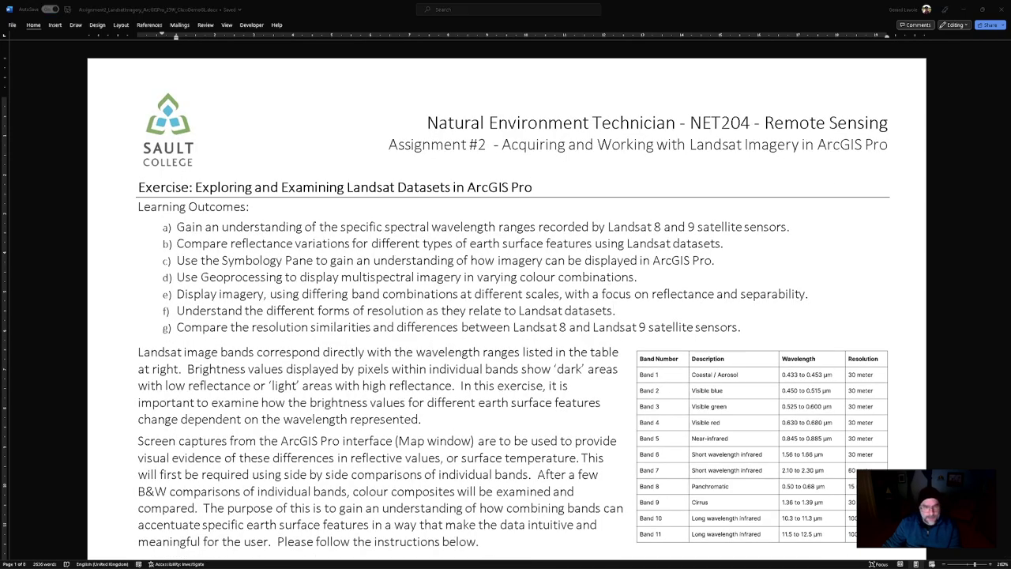
{"action": "key", "text": "alt+Tab"}
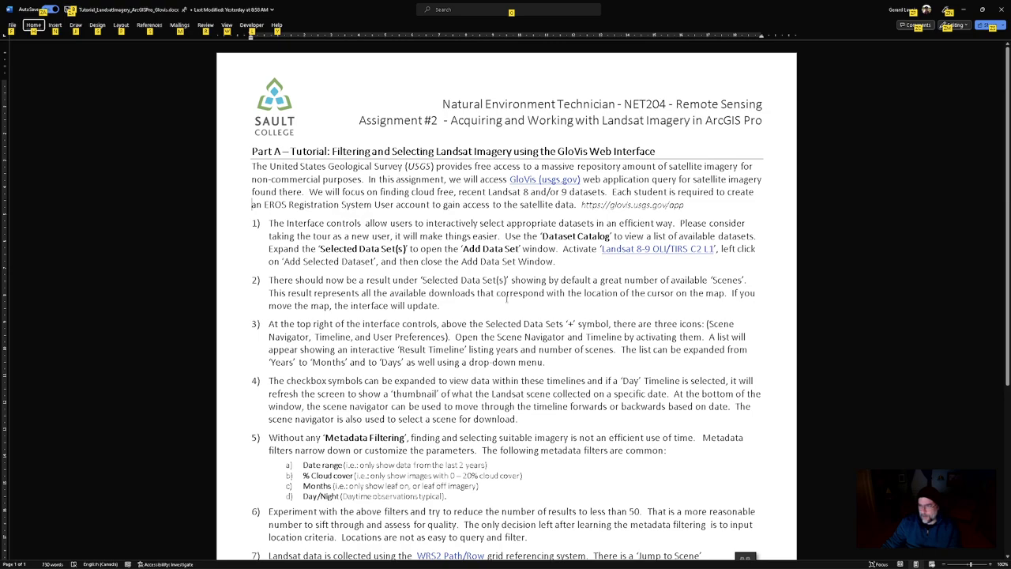
{"action": "left_click", "coordinate": [991, 565]}
{"action": "left_click", "coordinate": [991, 566]}
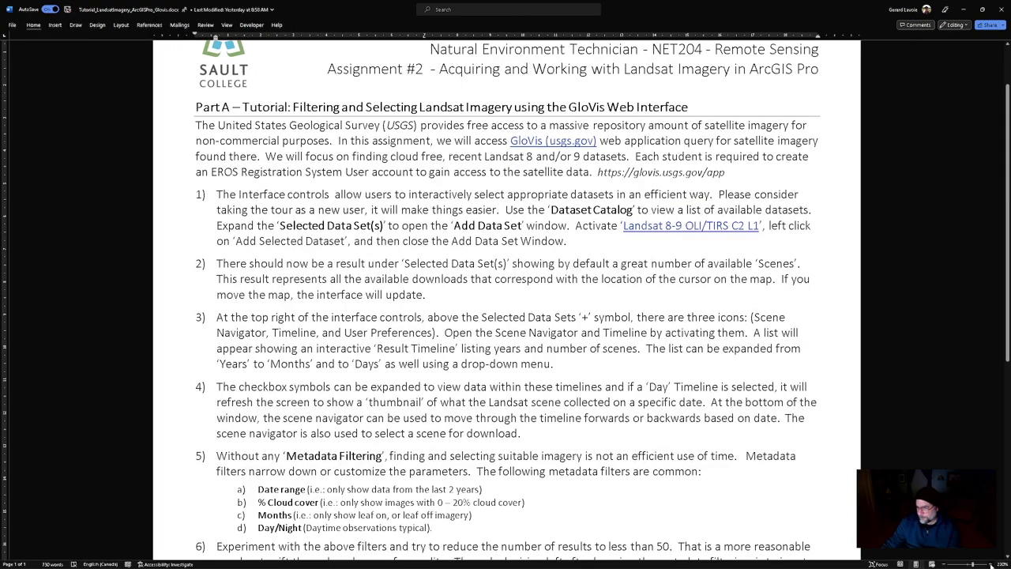
{"action": "left_click", "coordinate": [992, 565]}
{"action": "left_click", "coordinate": [991, 566]}
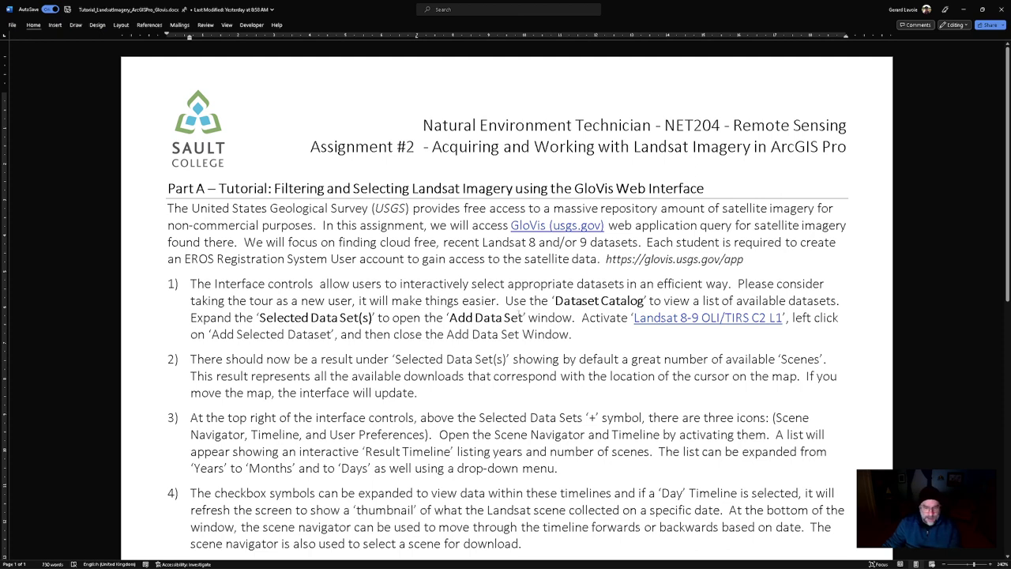
Step: Switch to ArcGIS Pro and examine the Landsat 8-9 path/row grid over North America down to the Sault Ste. Marie area
{"action": "key", "text": "alt+Tab"}
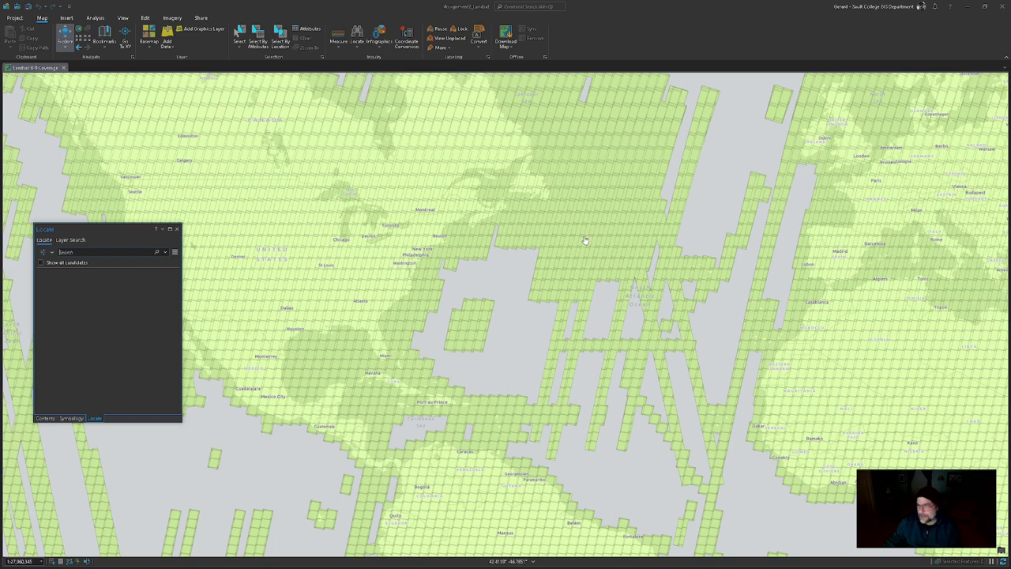
{"action": "left_click_drag", "start_coordinate": [584, 239], "coordinate": [726, 226]}
{"action": "left_click_drag", "start_coordinate": [531, 135], "coordinate": [686, 240]}
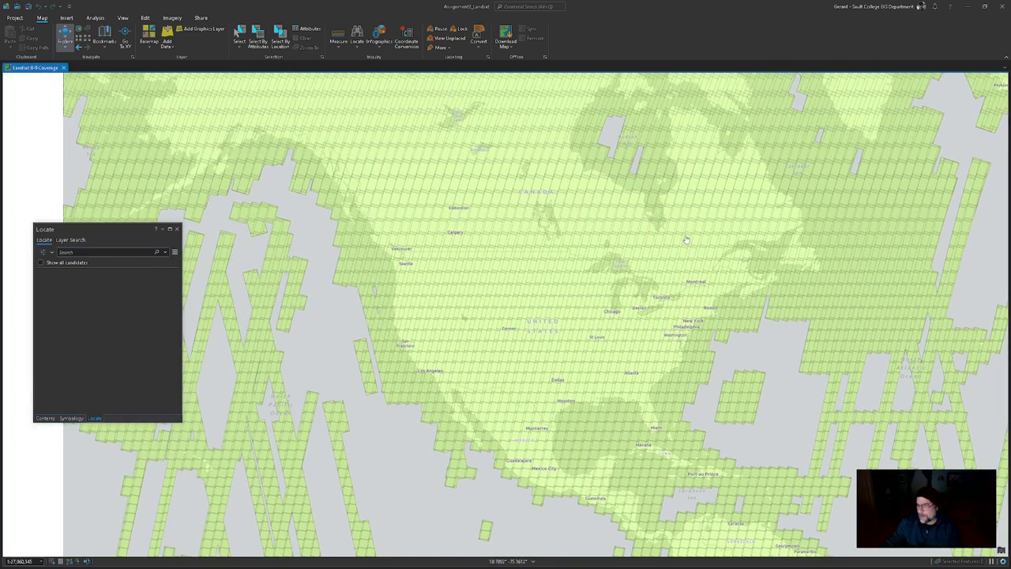
{"action": "scroll", "coordinate": [650, 250], "scroll_direction": "up", "scroll_amount": 3}
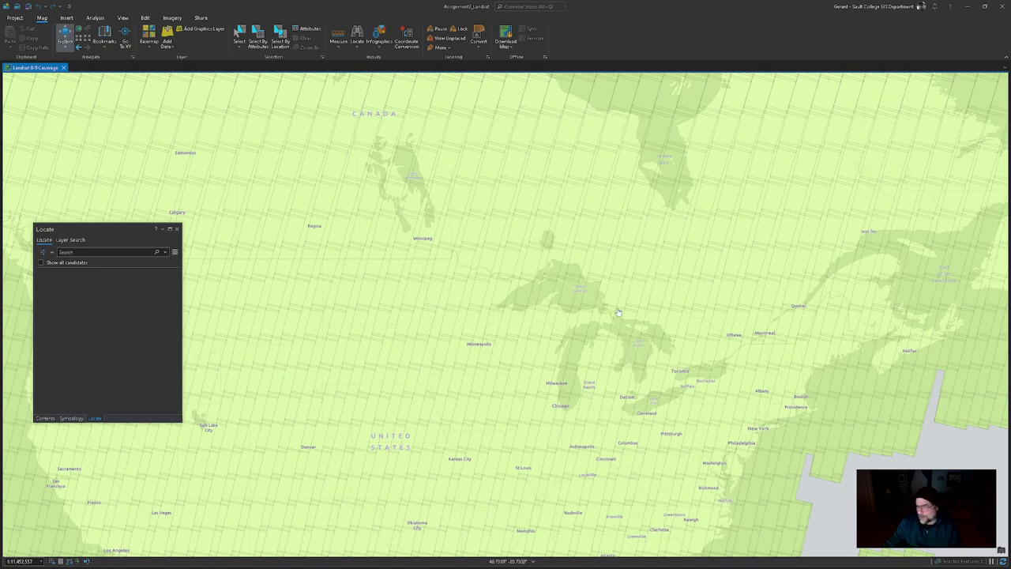
{"action": "scroll", "coordinate": [619, 314], "scroll_direction": "up", "scroll_amount": 5}
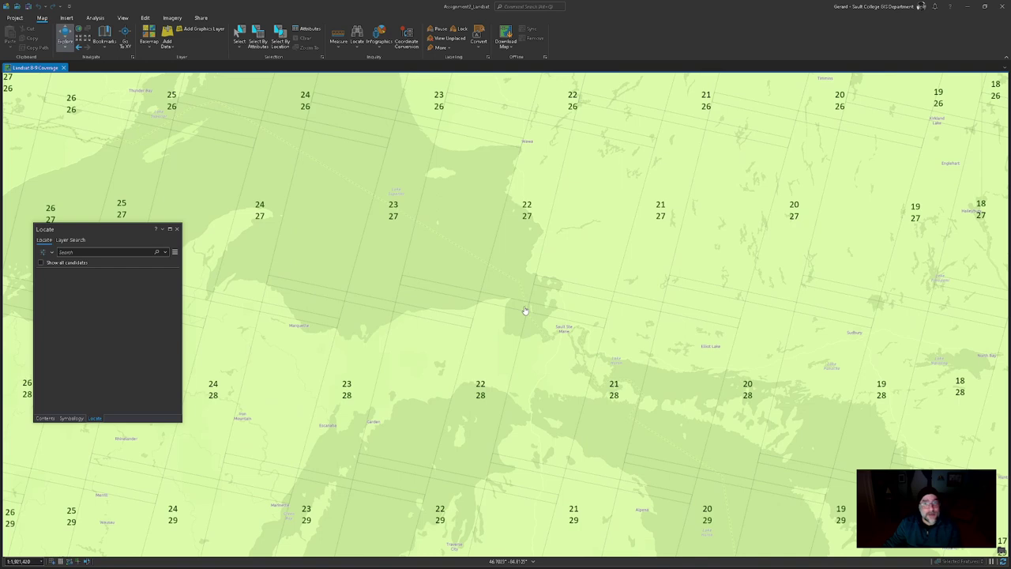
Step: Locate Incheon, KOR on the Landsat 8-9 coverage map and view the path/row tiles around it
{"action": "left_click", "coordinate": [143, 253]}
{"action": "type", "text": "Incheon"}
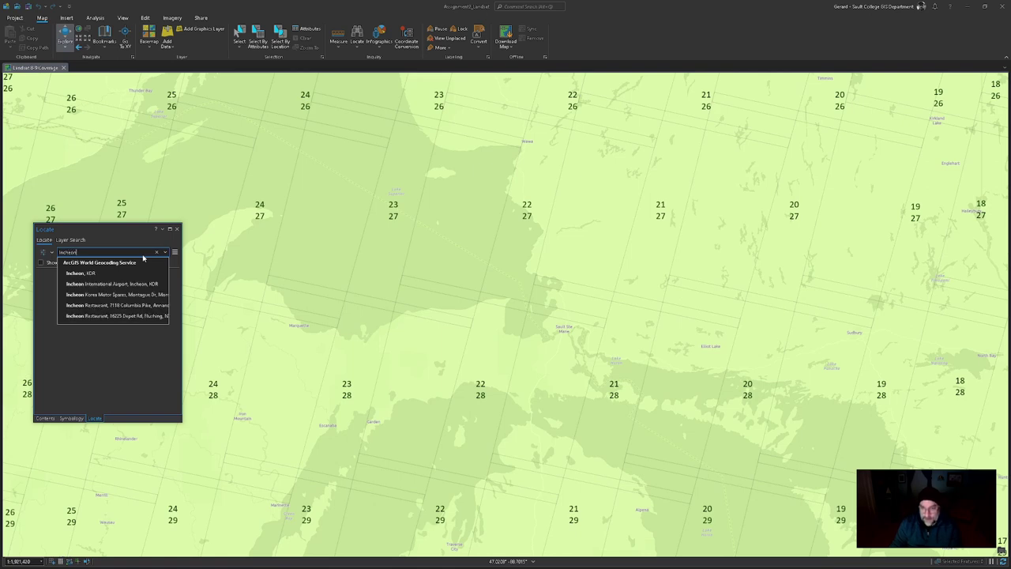
{"action": "left_click", "coordinate": [91, 273]}
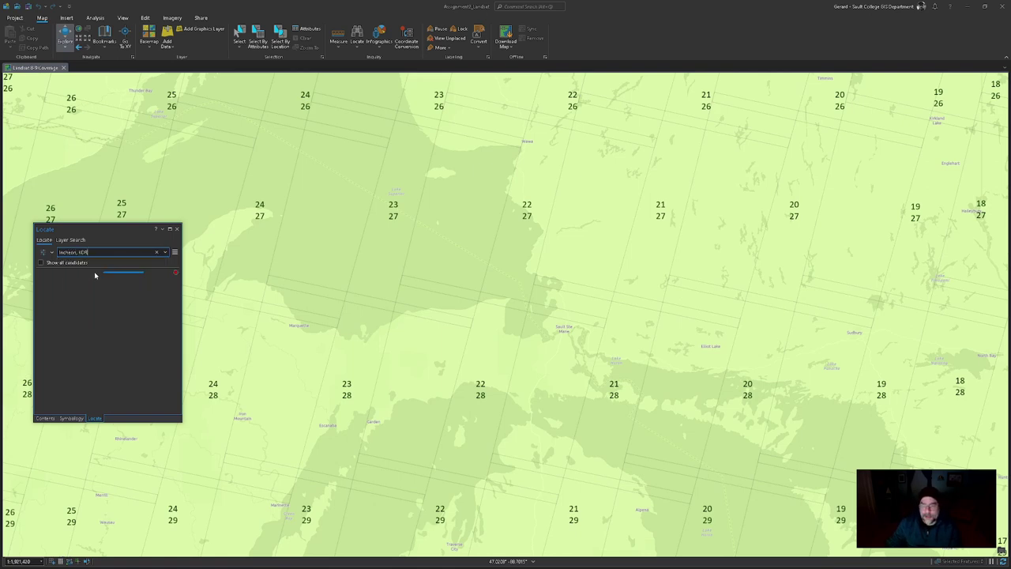
{"action": "scroll", "coordinate": [609, 311], "scroll_direction": "down", "scroll_amount": 4}
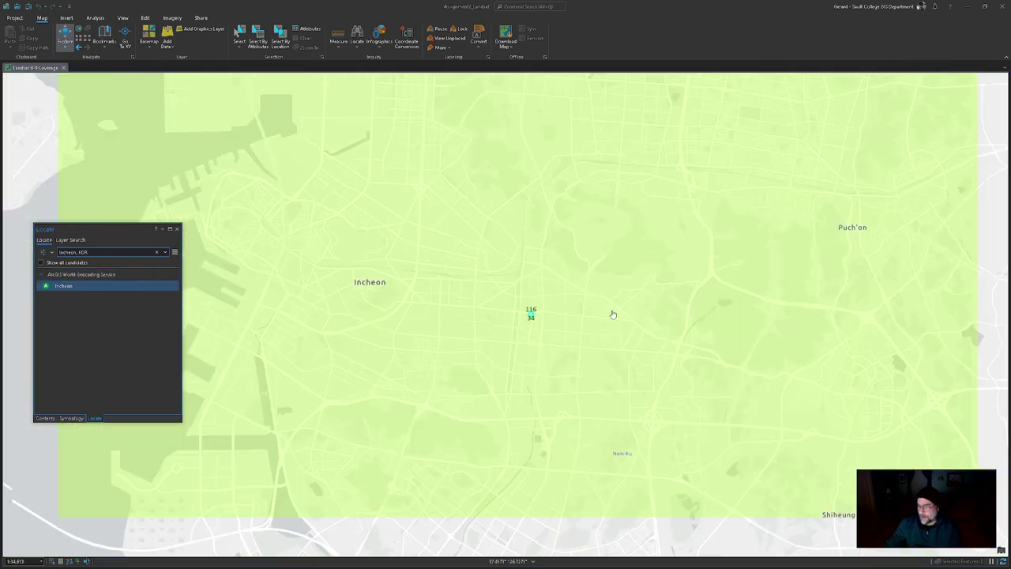
{"action": "scroll", "coordinate": [611, 305], "scroll_direction": "down", "scroll_amount": 4}
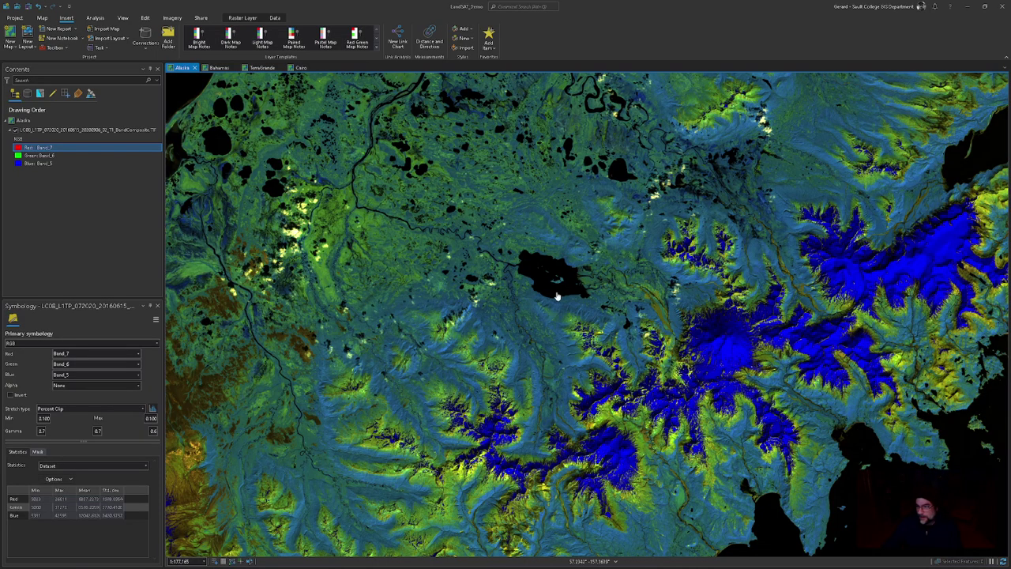
Step: Examine the Landsat band composites in the Alaska, Cairo, TerraGrande and Bahamas maps of the demo project
{"action": "left_click_drag", "start_coordinate": [598, 319], "coordinate": [626, 294]}
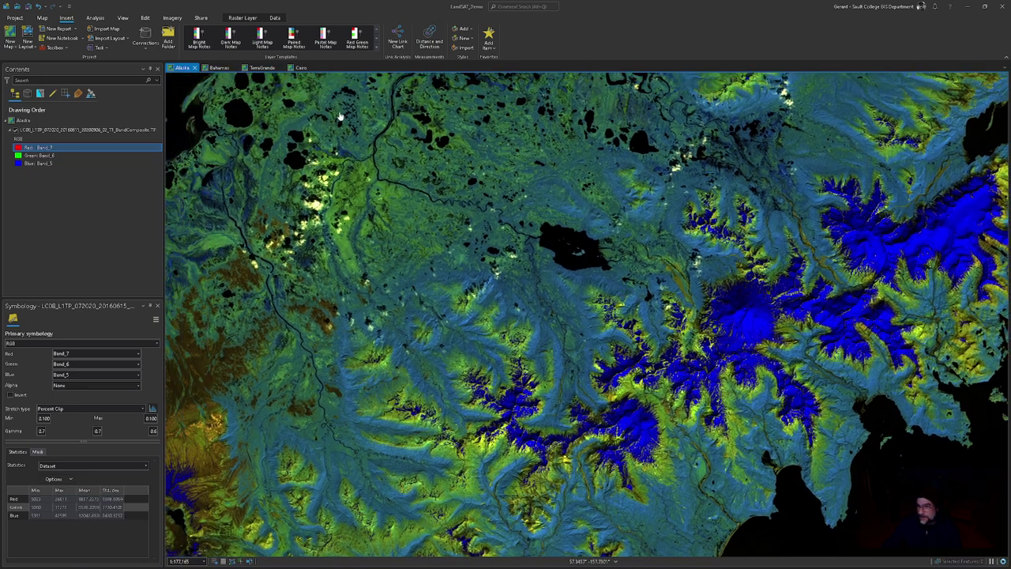
{"action": "left_click", "coordinate": [301, 67]}
{"action": "scroll", "coordinate": [543, 273], "scroll_direction": "down", "scroll_amount": 2}
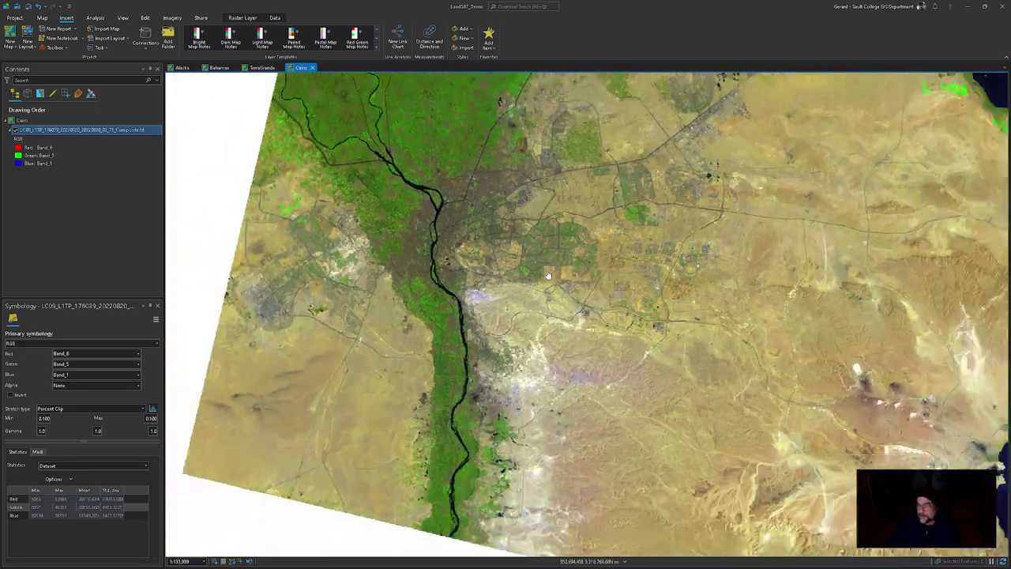
{"action": "left_click_drag", "start_coordinate": [621, 271], "coordinate": [463, 334]}
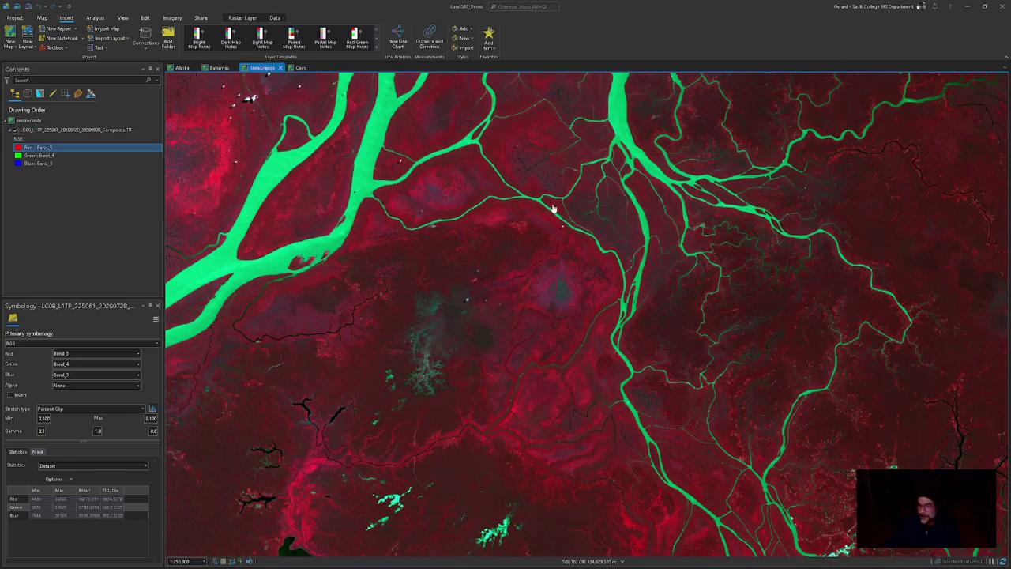
{"action": "left_click", "coordinate": [219, 68]}
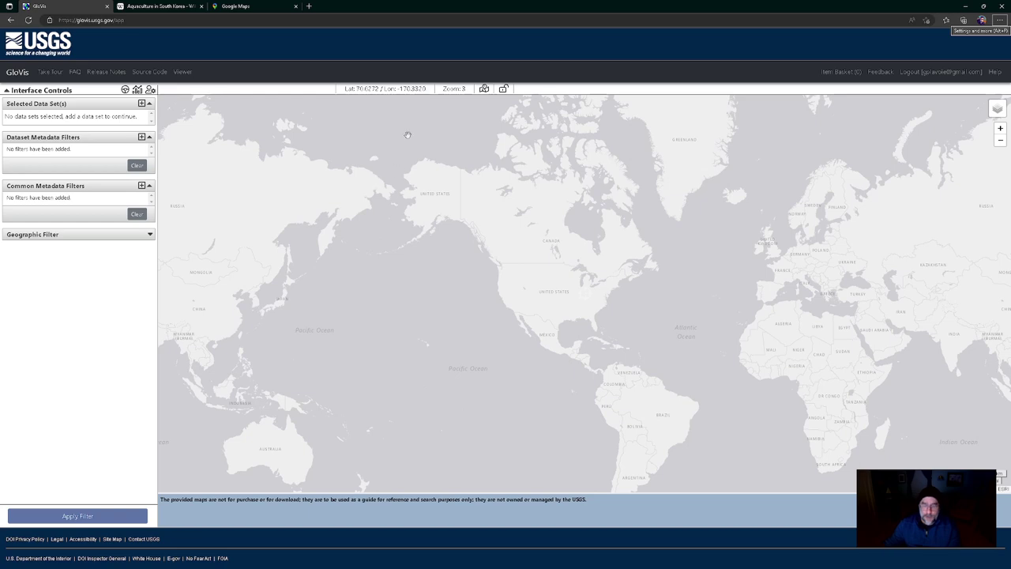
Step: In GloVis, add Landsat 8-9 OLI/TIRS C2 L1 to the selected data sets and check the number of matching scenes
{"action": "left_click_drag", "start_coordinate": [79, 106], "coordinate": [4, 103]}
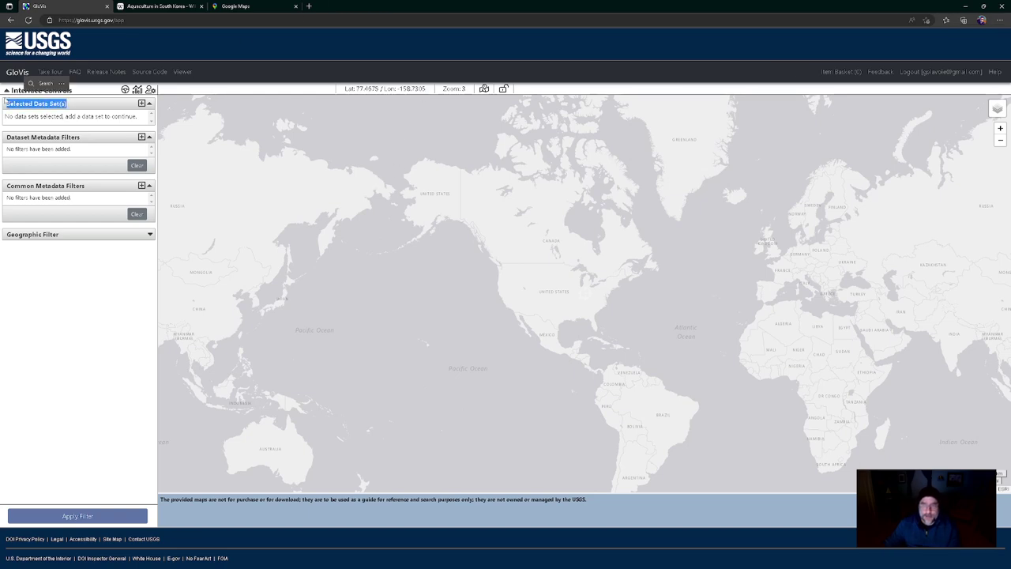
{"action": "left_click", "coordinate": [143, 105]}
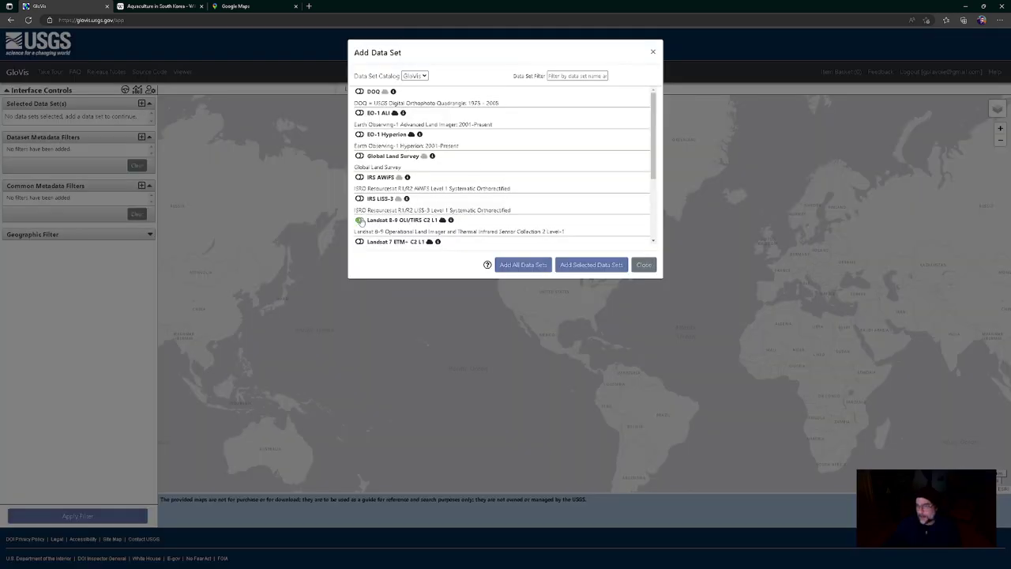
{"action": "left_click", "coordinate": [360, 221]}
{"action": "left_click", "coordinate": [591, 265]}
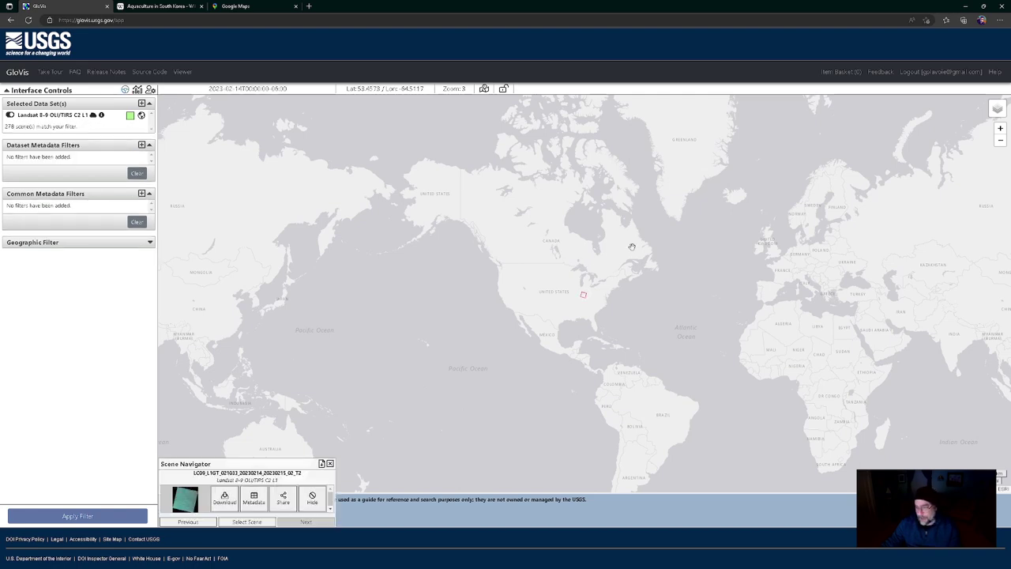
{"action": "double_click", "coordinate": [8, 125]}
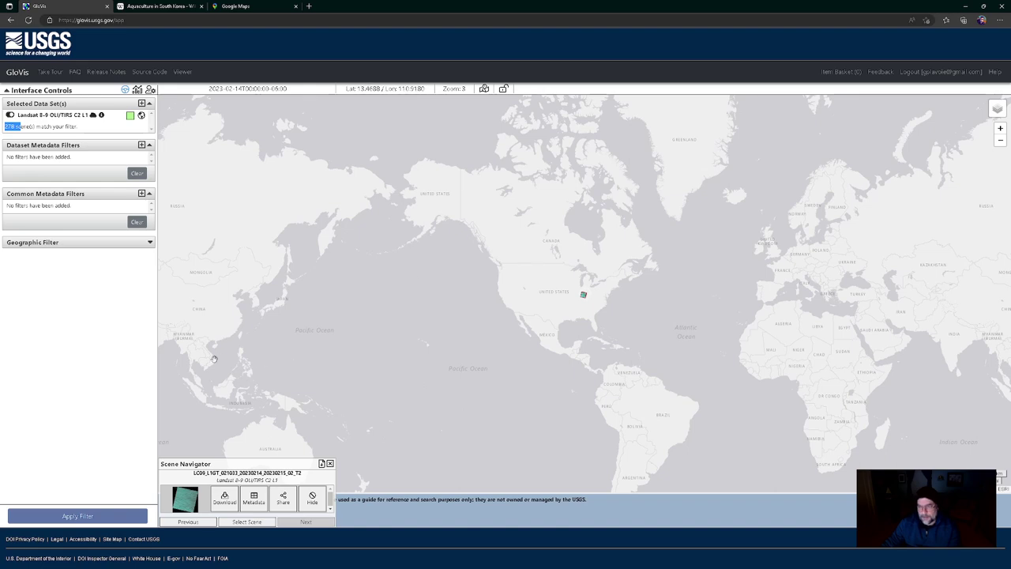
Step: Center the GloVis map on South Korea's west coast near Incheon at zoom level 8
{"action": "left_click_drag", "start_coordinate": [996, 356], "coordinate": [498, 296]}
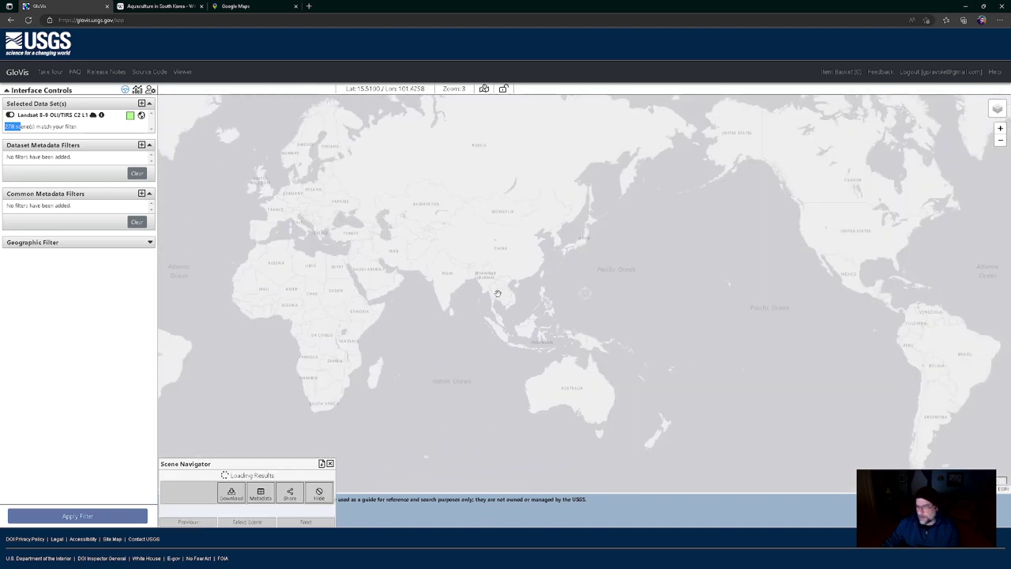
{"action": "scroll", "coordinate": [498, 294], "scroll_direction": "up", "scroll_amount": 2}
{"action": "scroll", "coordinate": [496, 292], "scroll_direction": "up", "scroll_amount": 2}
{"action": "left_click_drag", "start_coordinate": [497, 292], "coordinate": [512, 174]}
{"action": "scroll", "coordinate": [512, 174], "scroll_direction": "down", "scroll_amount": 2}
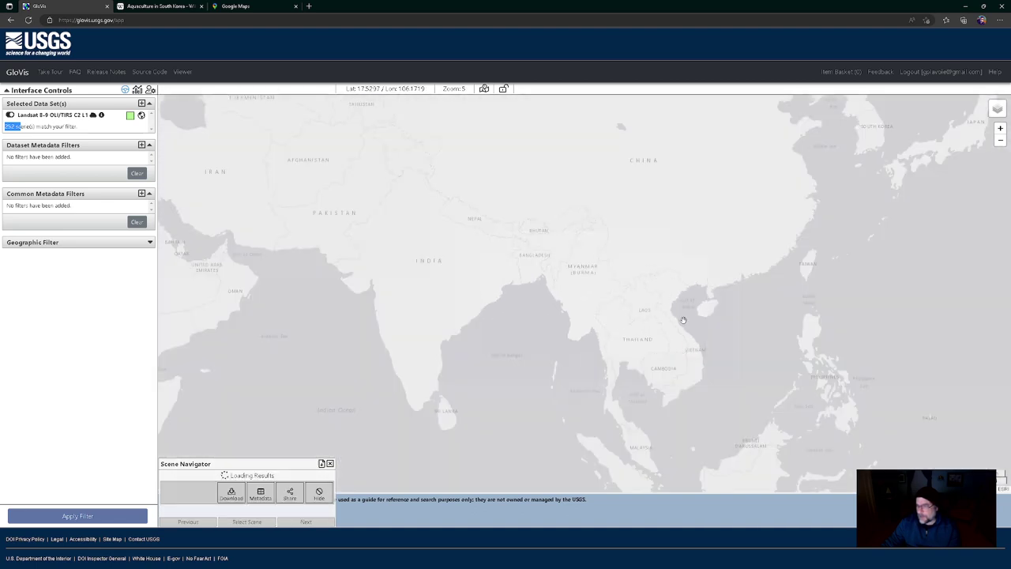
{"action": "left_click_drag", "start_coordinate": [683, 320], "coordinate": [419, 430]}
{"action": "scroll", "coordinate": [594, 249], "scroll_direction": "up", "scroll_amount": 2}
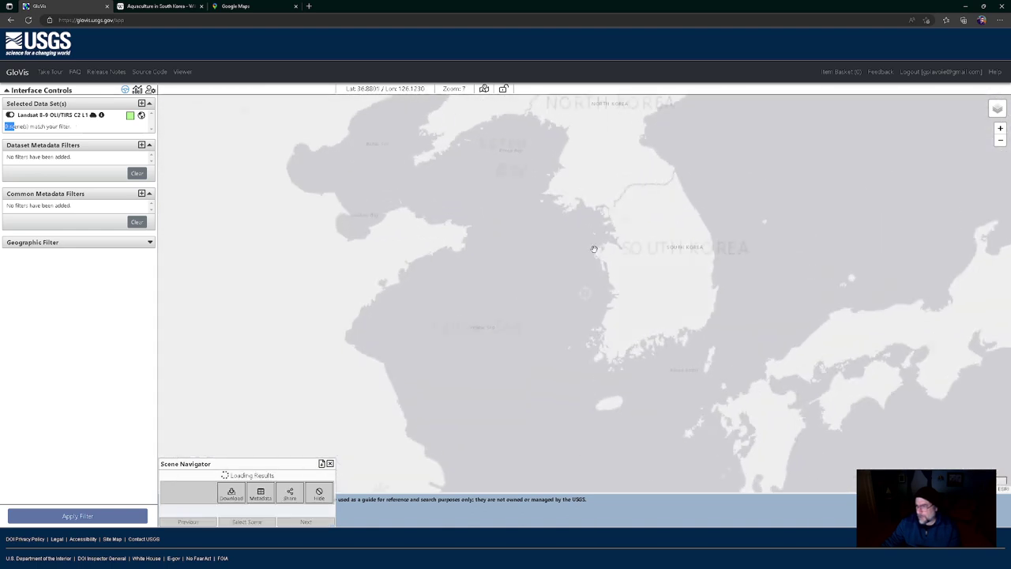
{"action": "scroll", "coordinate": [594, 249], "scroll_direction": "up", "scroll_amount": 1}
{"action": "left_click_drag", "start_coordinate": [627, 243], "coordinate": [550, 359]}
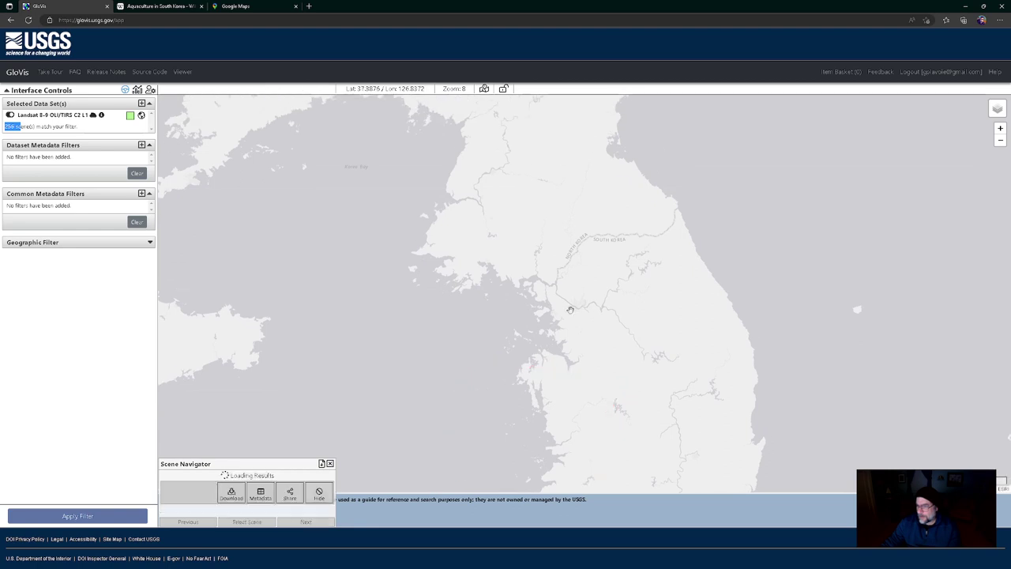
Step: Switch to Google Maps and examine the satellite view of the coast and islands around Incheon
{"action": "key", "text": "ctrl+3"}
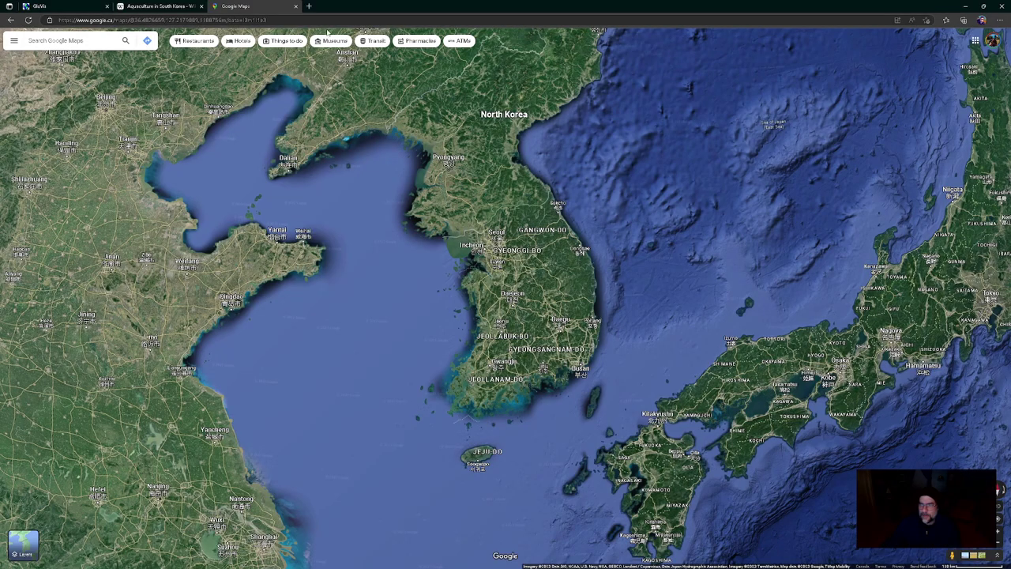
{"action": "scroll", "coordinate": [490, 264], "scroll_direction": "up", "scroll_amount": 3}
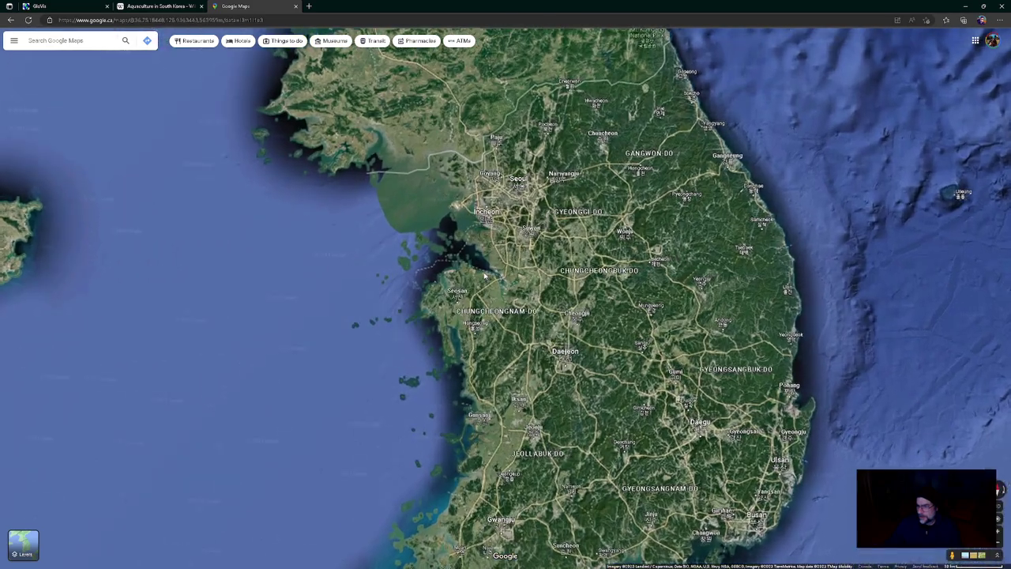
{"action": "scroll", "coordinate": [486, 276], "scroll_direction": "up", "scroll_amount": 5}
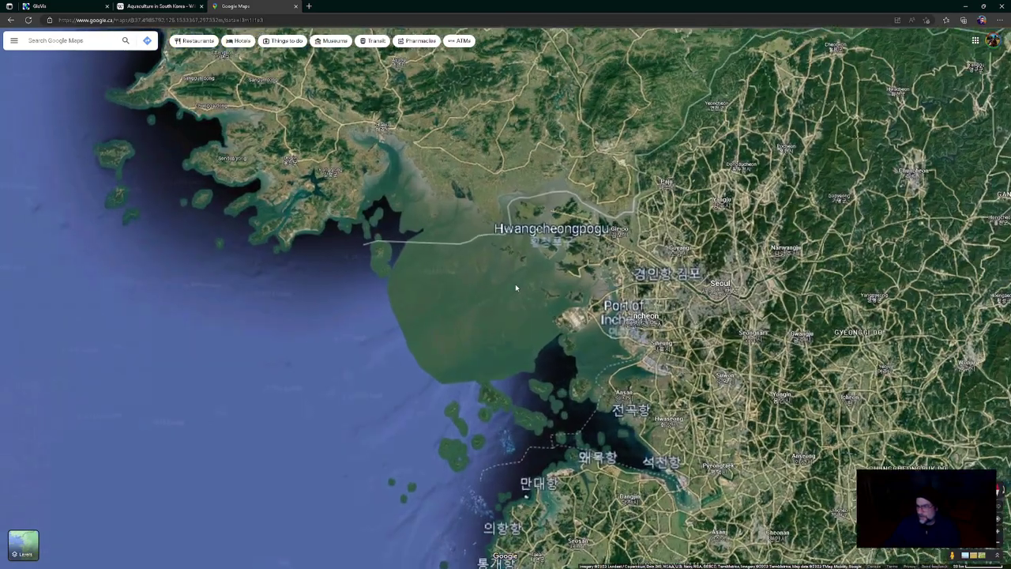
{"action": "scroll", "coordinate": [515, 288], "scroll_direction": "up", "scroll_amount": 3}
{"action": "left_click_drag", "start_coordinate": [625, 377], "coordinate": [571, 225]}
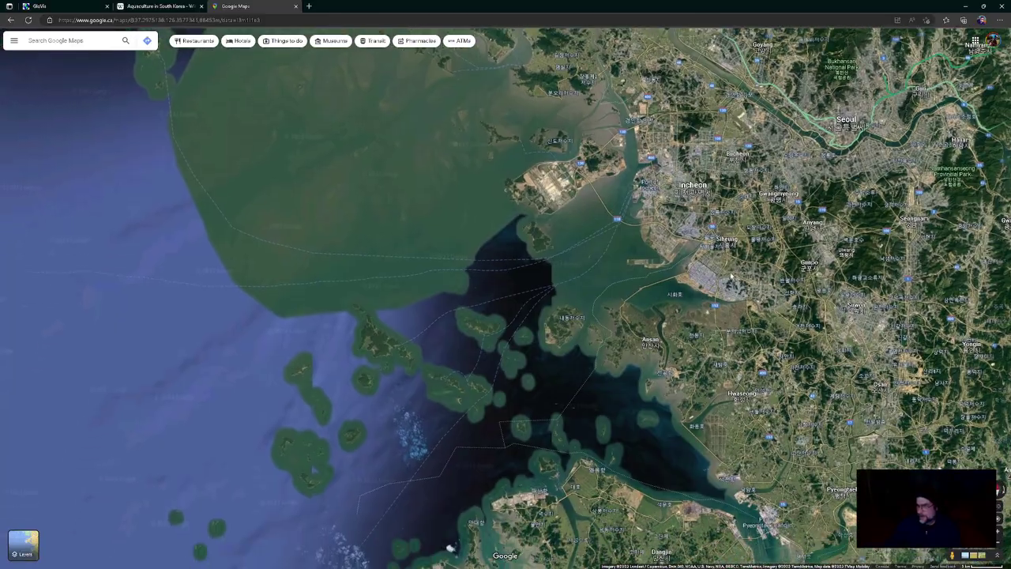
{"action": "scroll", "coordinate": [854, 227], "scroll_direction": "up", "scroll_amount": 3}
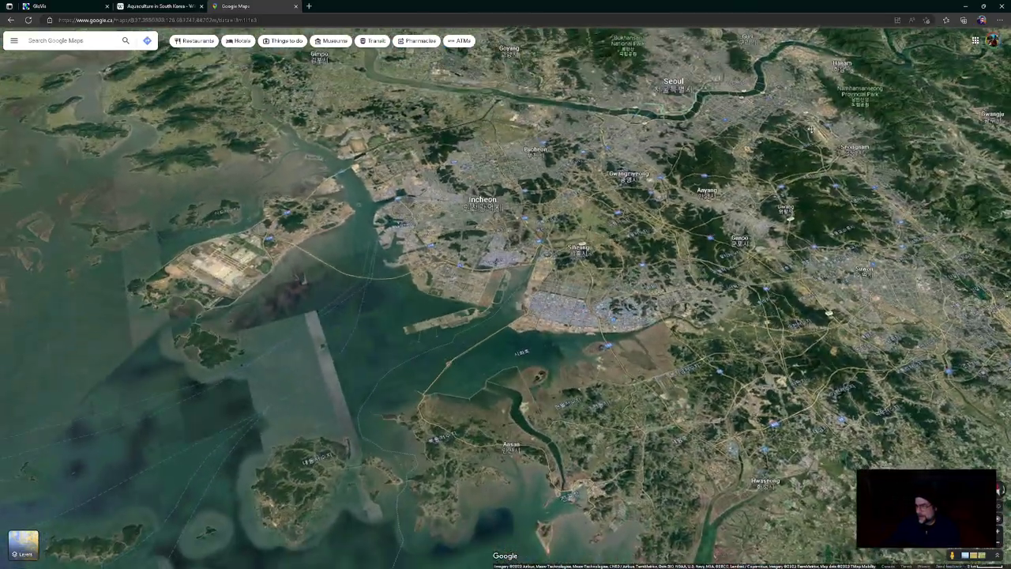
Step: Examine Seoul and the Han River in the 3D satellite view from several rotated angles, including the wider region
{"action": "scroll", "coordinate": [608, 239], "scroll_direction": "up", "scroll_amount": 3}
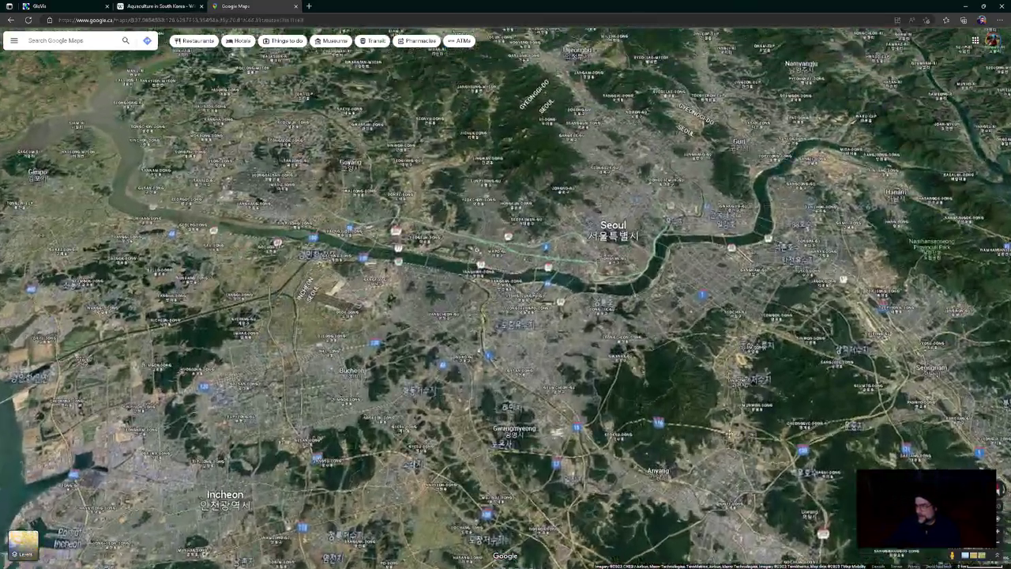
{"action": "scroll", "coordinate": [608, 239], "scroll_direction": "up", "scroll_amount": 5}
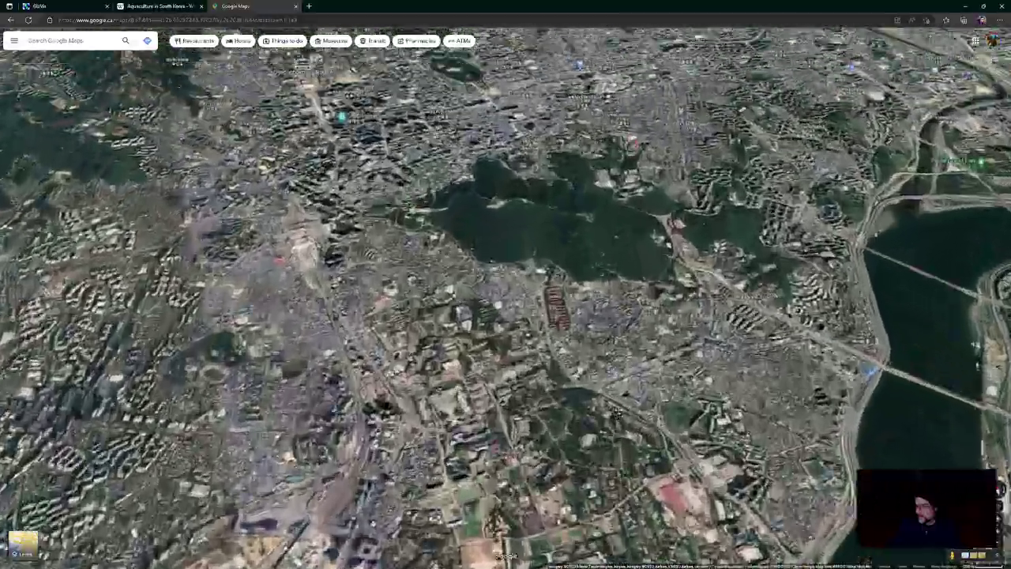
{"action": "key", "text": "shift+Right"}
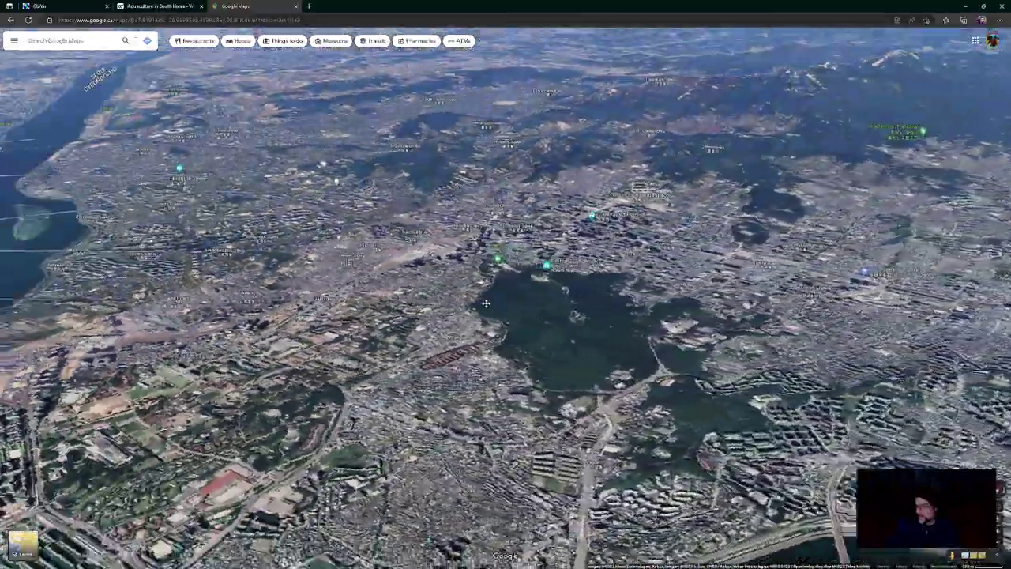
{"action": "key", "text": "shift+Right"}
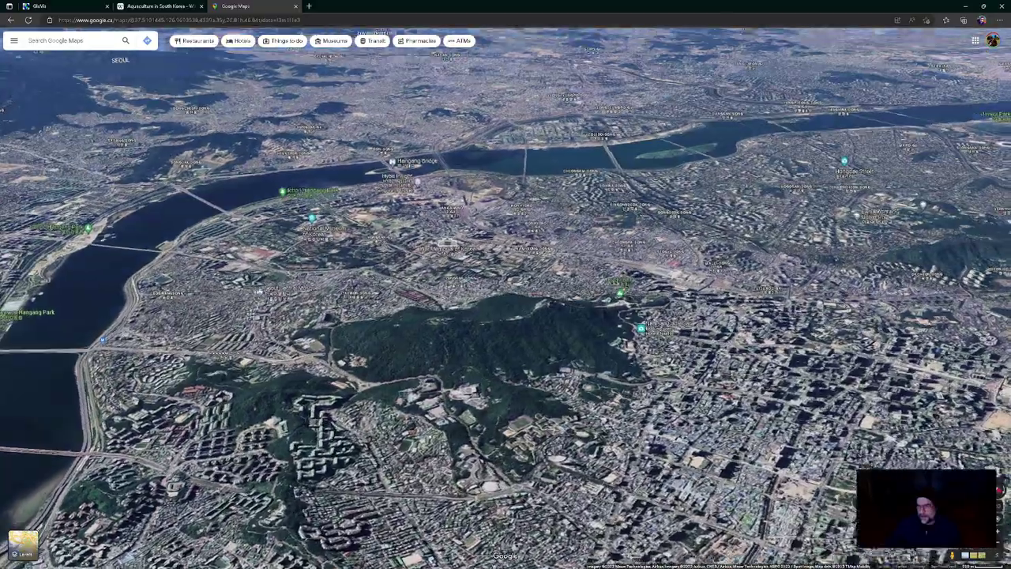
{"action": "scroll", "coordinate": [246, 322], "scroll_direction": "down", "scroll_amount": 5}
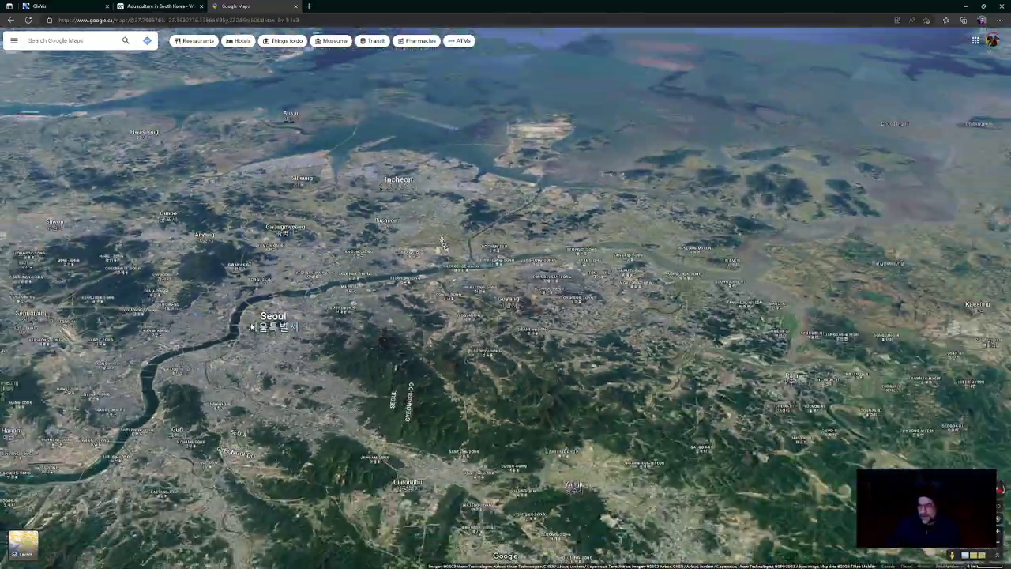
{"action": "key", "text": "shift+Right"}
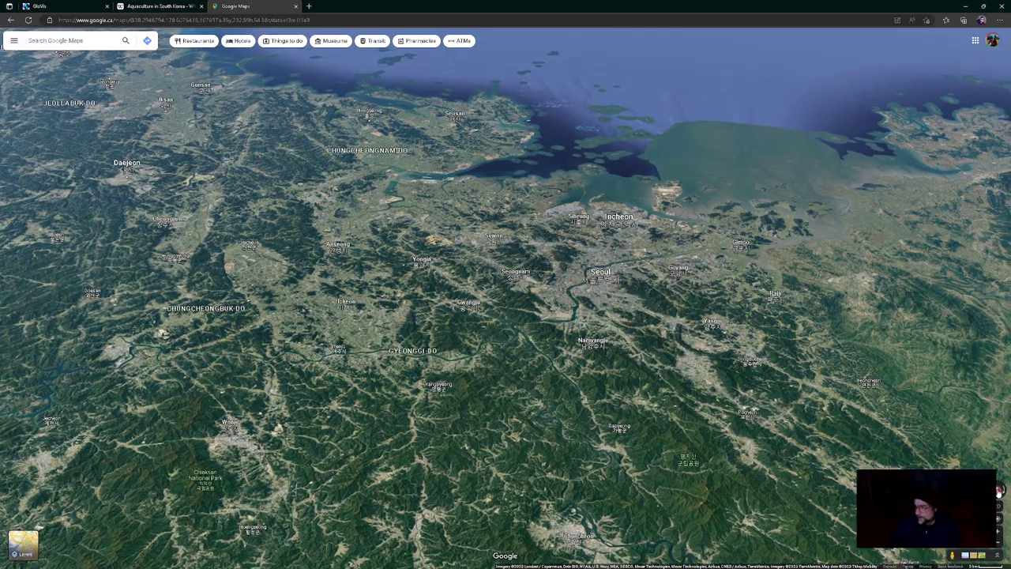
Step: Examine the west coast south of Incheon in the top-down satellite view, following the shoreline and reclaimed land toward Dangjin
{"action": "key", "text": "u"}
{"action": "left_click_drag", "start_coordinate": [366, 355], "coordinate": [502, 305]}
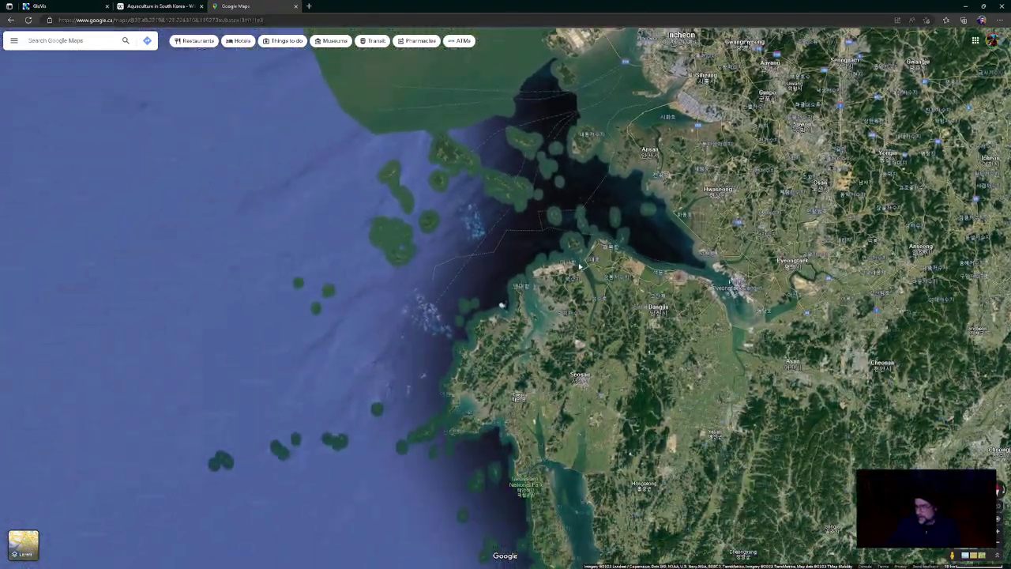
{"action": "scroll", "coordinate": [581, 267], "scroll_direction": "up", "scroll_amount": 6}
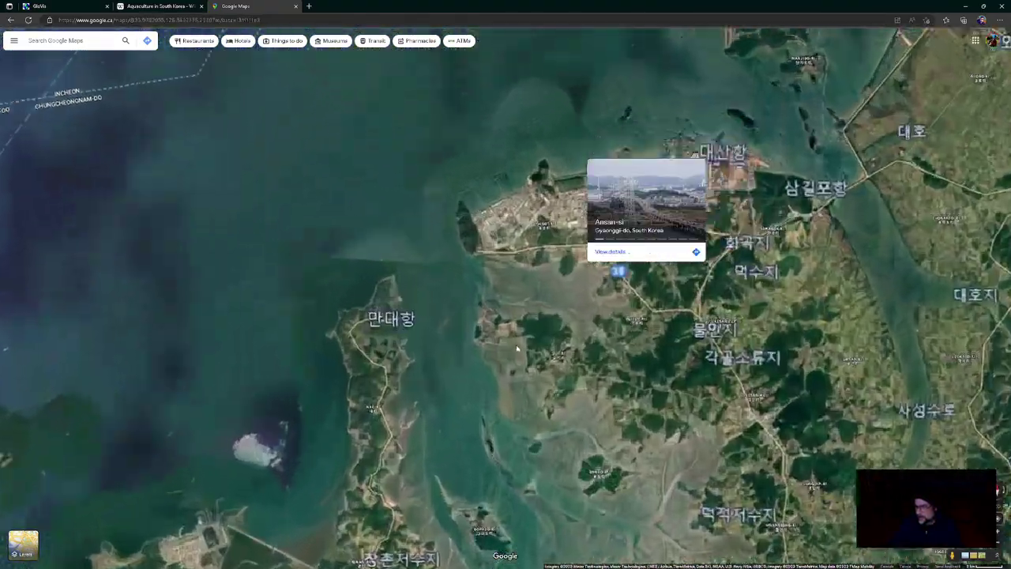
{"action": "scroll", "coordinate": [475, 316], "scroll_direction": "up", "scroll_amount": 2}
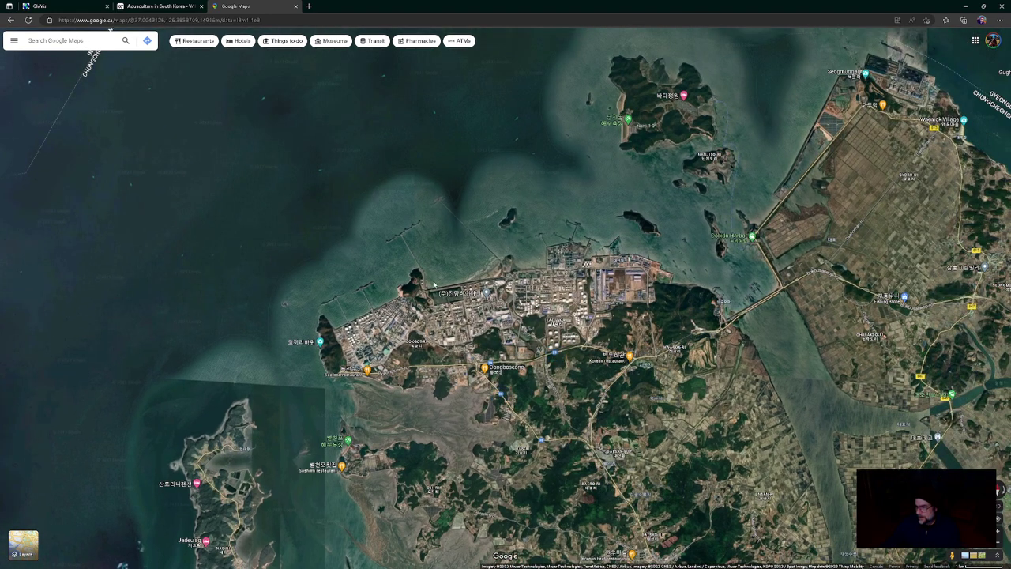
{"action": "left_click_drag", "start_coordinate": [725, 290], "coordinate": [351, 420]}
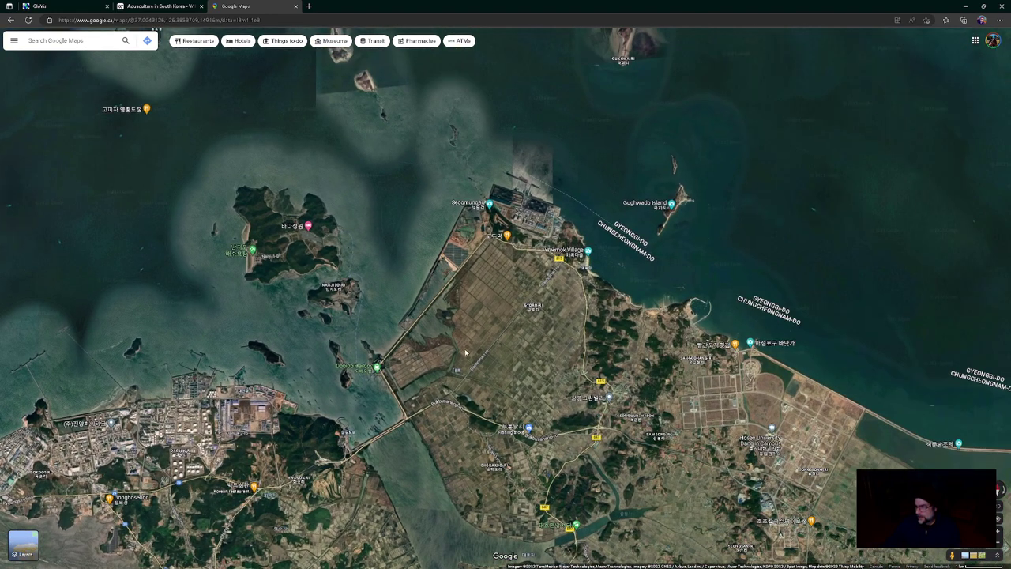
{"action": "left_click_drag", "start_coordinate": [834, 402], "coordinate": [417, 228]}
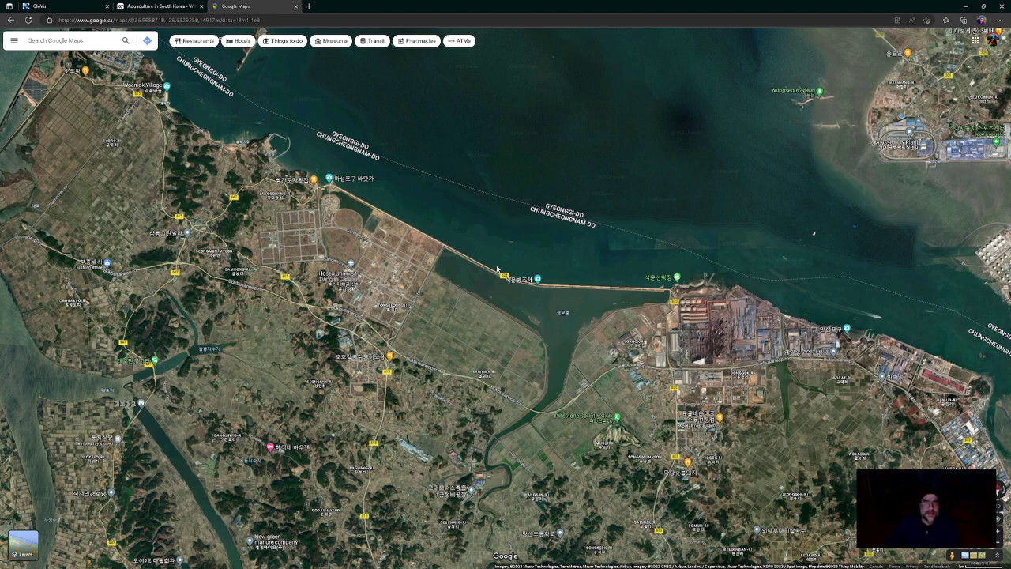
{"action": "scroll", "coordinate": [408, 270], "scroll_direction": "down", "scroll_amount": 1}
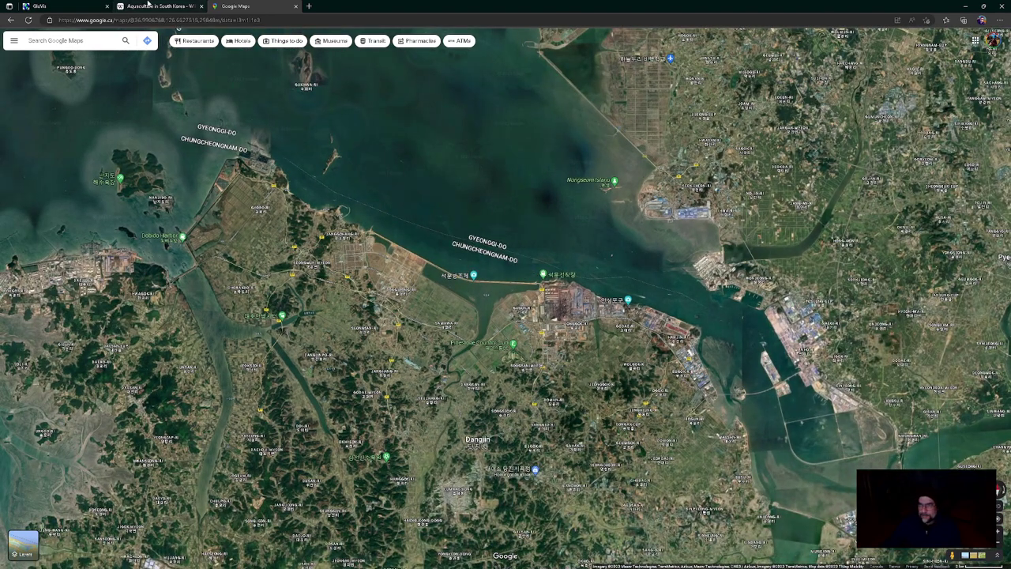
Step: Switch to the Wikipedia article on aquaculture in South Korea and review its introduction and cultured species sections
{"action": "left_click", "coordinate": [148, 5]}
{"action": "scroll", "coordinate": [577, 260], "scroll_direction": "up", "scroll_amount": 10}
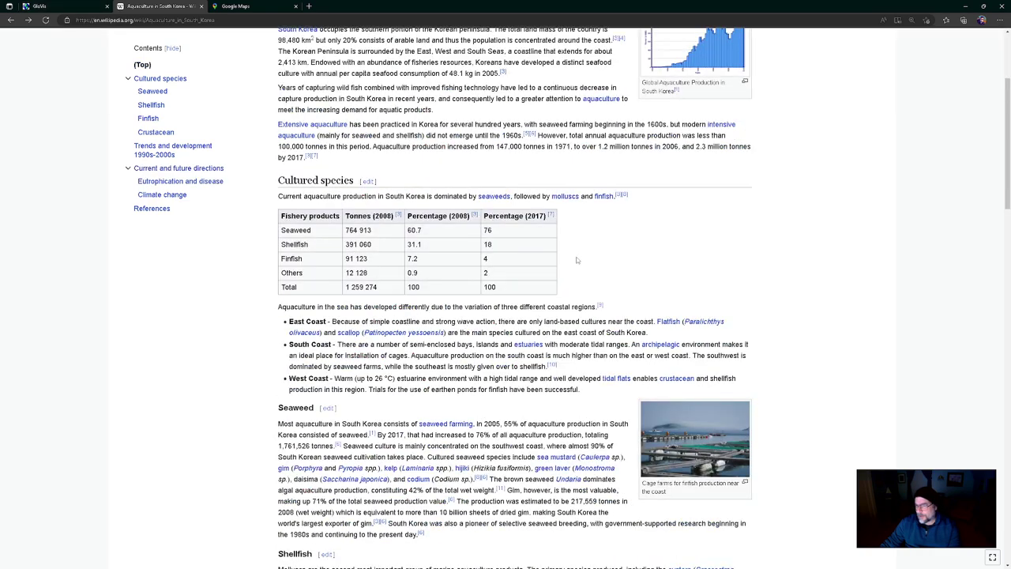
{"action": "scroll", "coordinate": [577, 260], "scroll_direction": "up", "scroll_amount": 2}
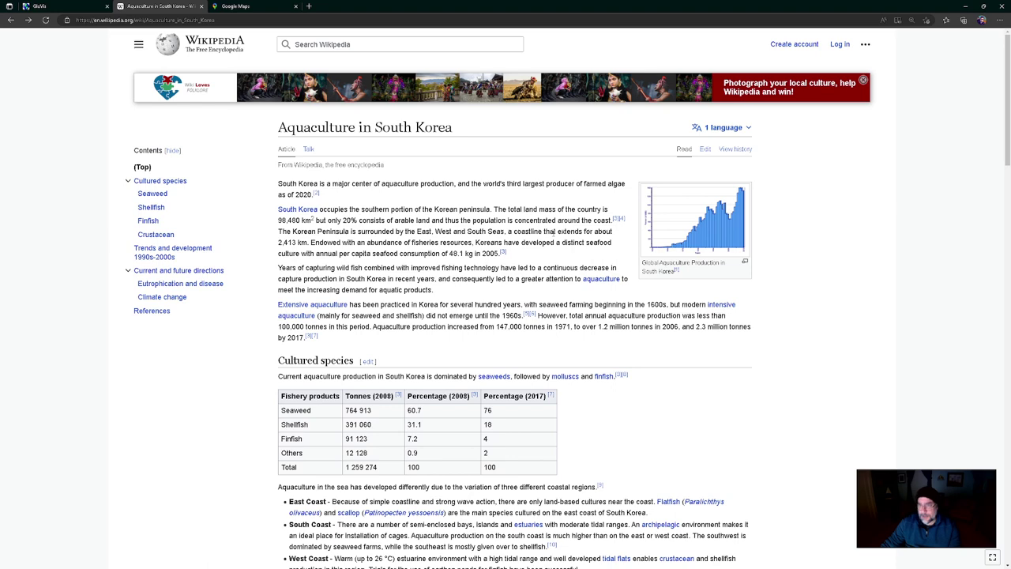
Step: Return to GloVis and apply a common metadata filter limiting cloud cover to 0 to 0, with unknown values included
{"action": "left_click", "coordinate": [48, 6]}
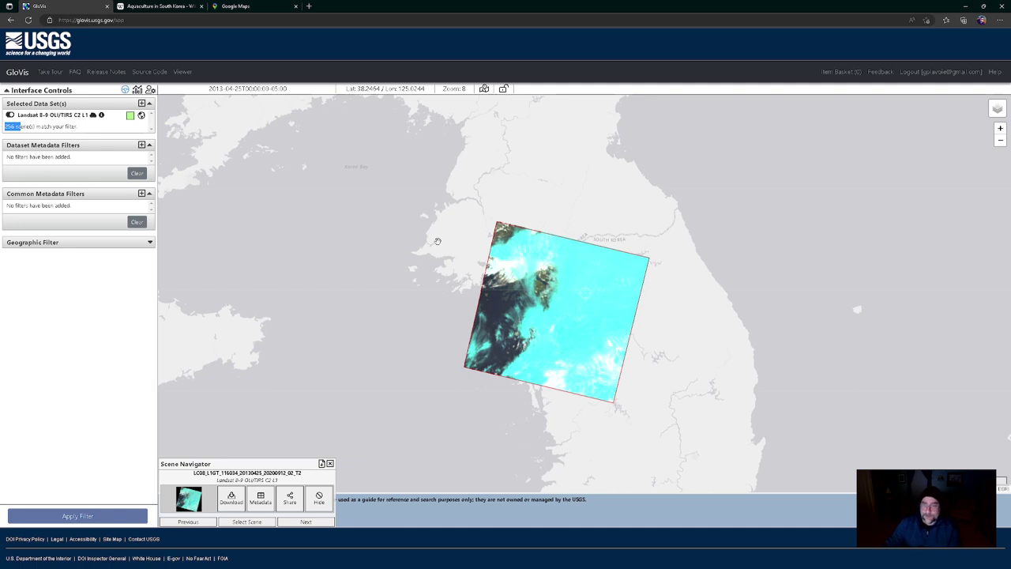
{"action": "left_click", "coordinate": [141, 193]}
{"action": "left_click", "coordinate": [413, 91]}
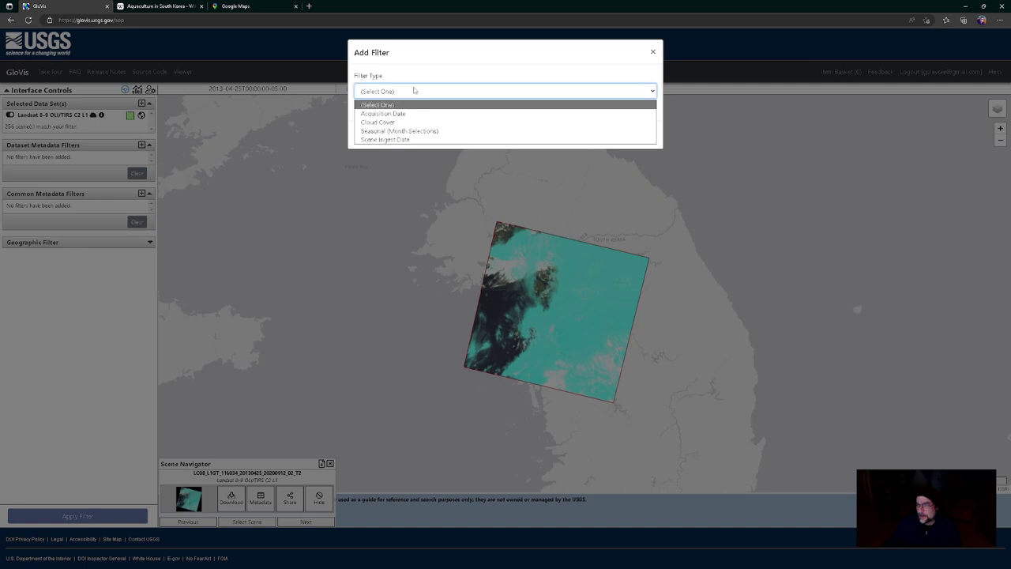
{"action": "left_click", "coordinate": [388, 123]}
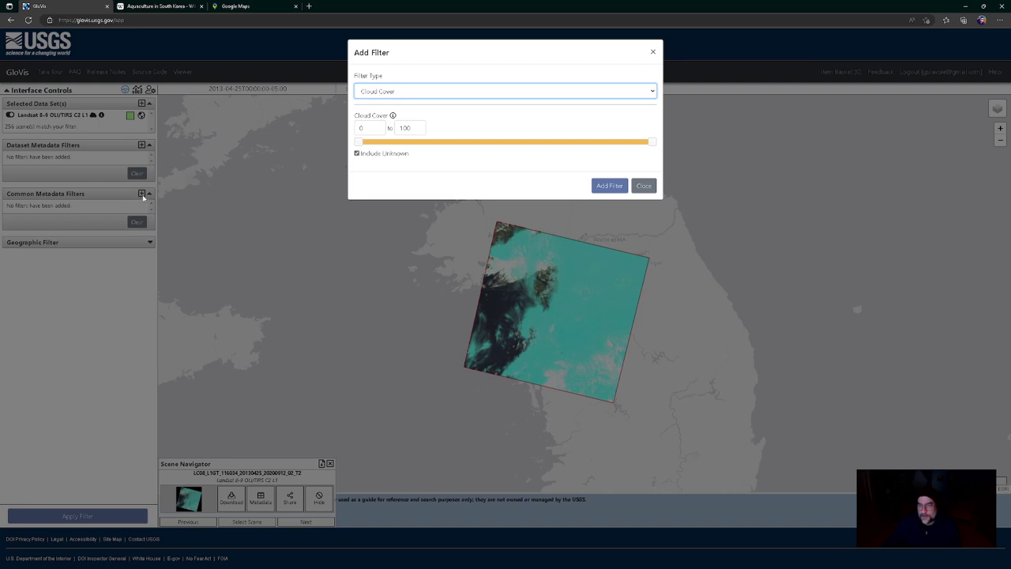
{"action": "left_click", "coordinate": [427, 93]}
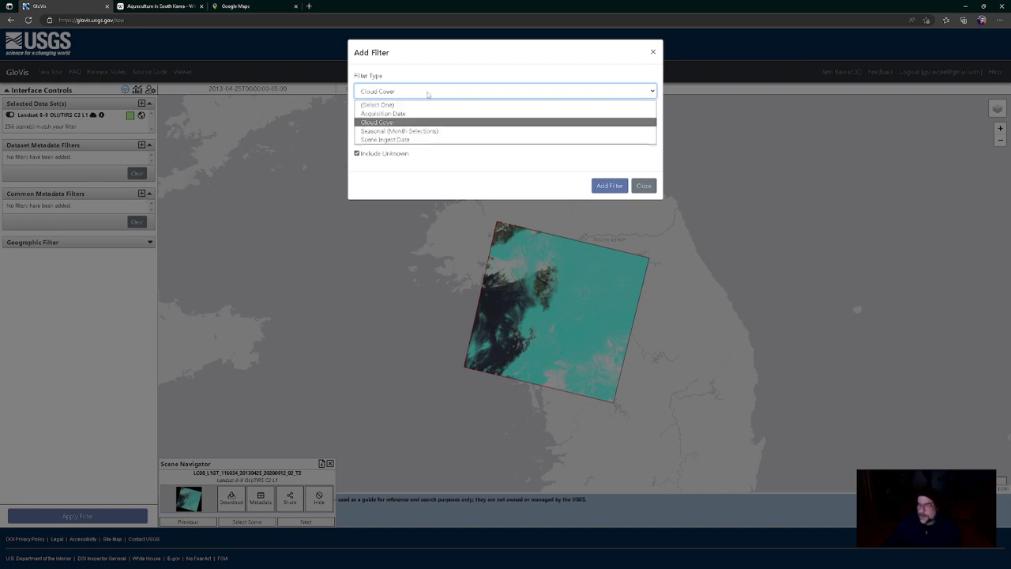
{"action": "left_click", "coordinate": [406, 122]}
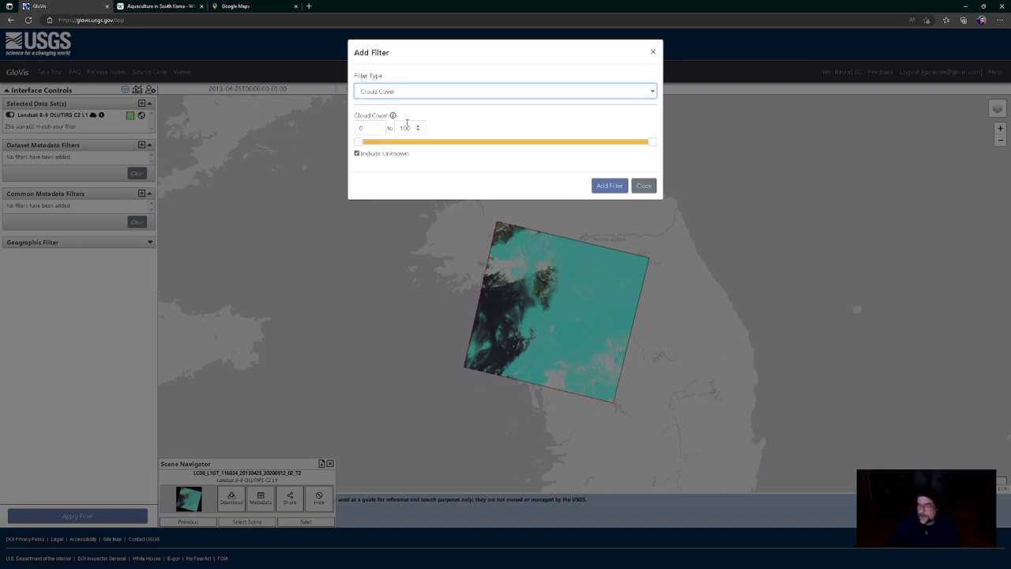
{"action": "double_click", "coordinate": [411, 128]}
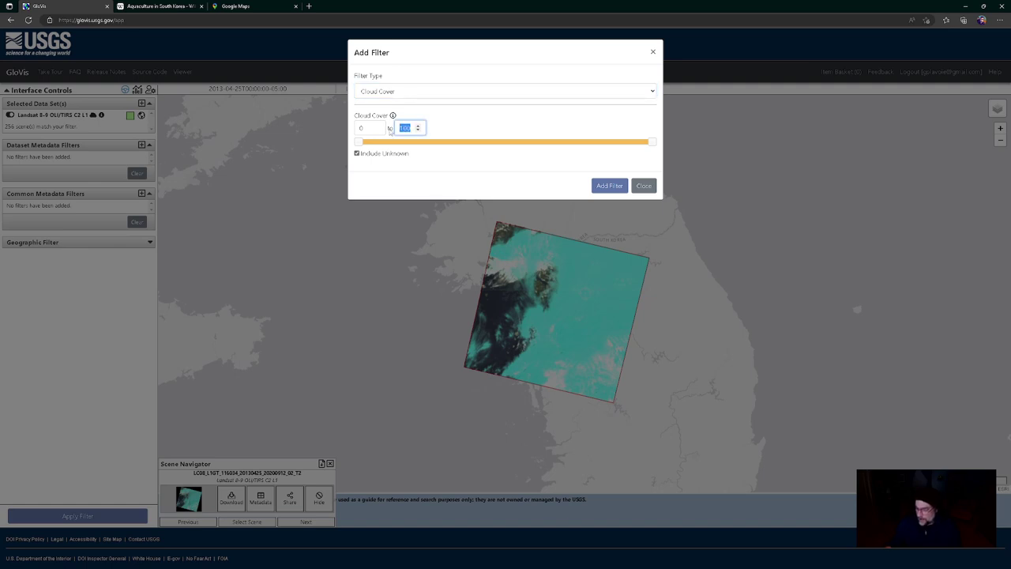
{"action": "type", "text": "0"}
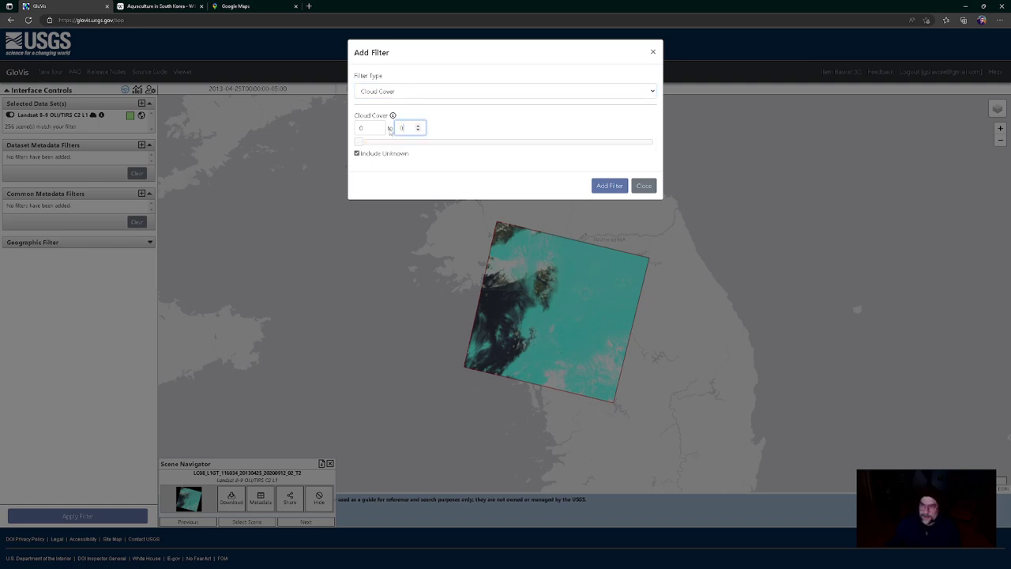
{"action": "left_click", "coordinate": [609, 185]}
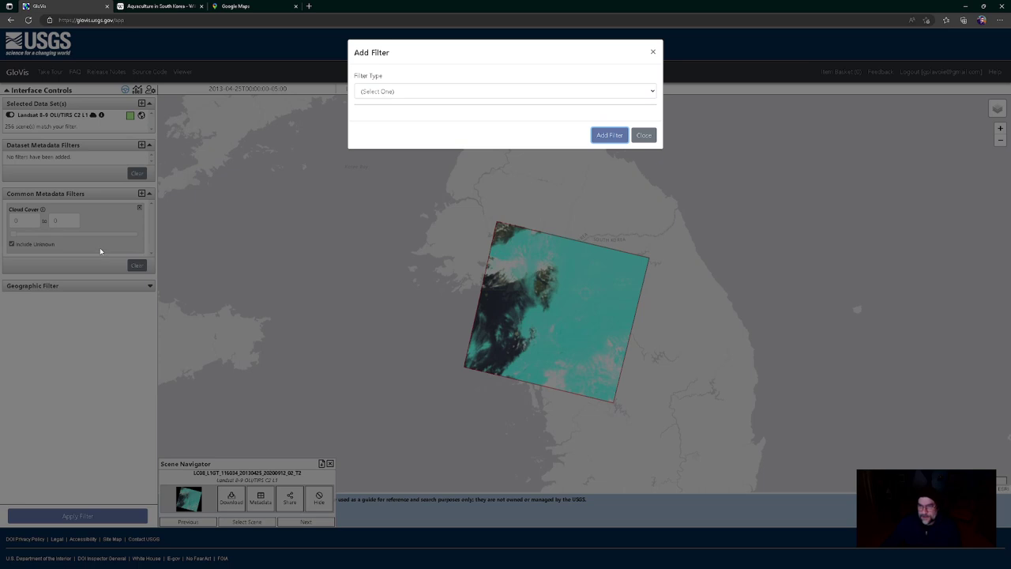
{"action": "left_click", "coordinate": [645, 135]}
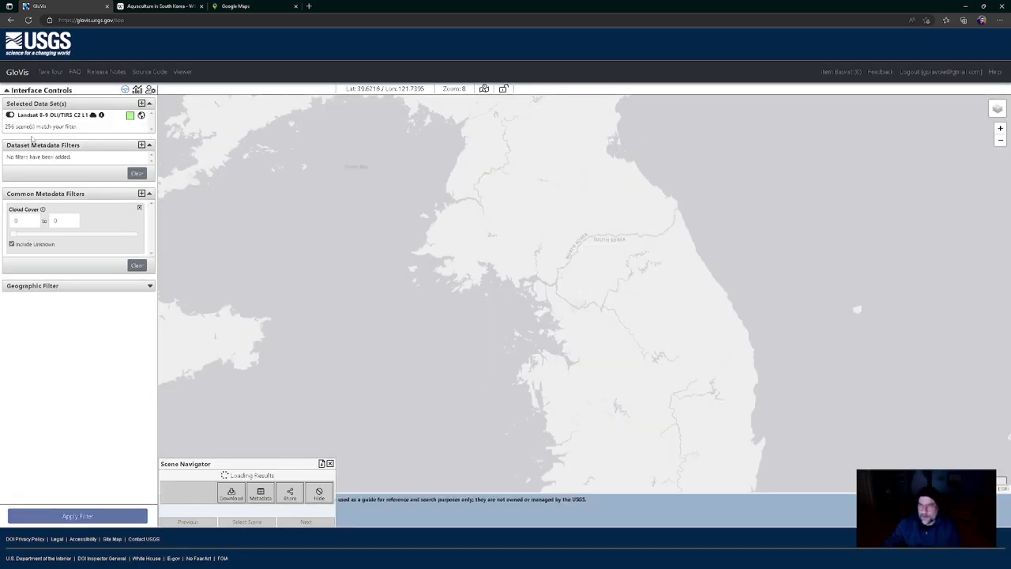
{"action": "left_click", "coordinate": [84, 515]}
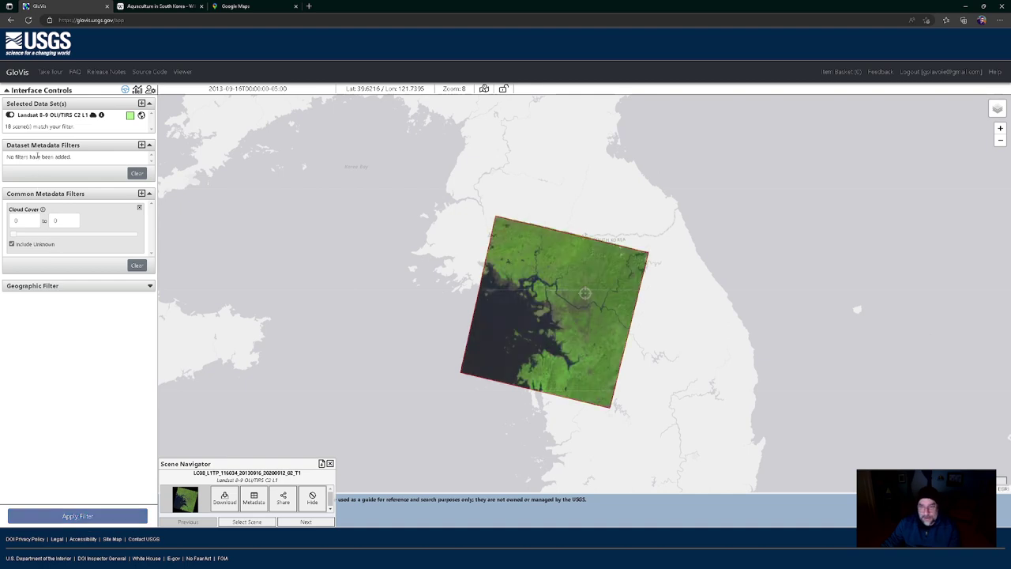
Step: Add a Day/Night Indicator filter set to Day for the Landsat 8-9 OLI/TIRS C2 L1 data set
{"action": "left_click", "coordinate": [142, 145]}
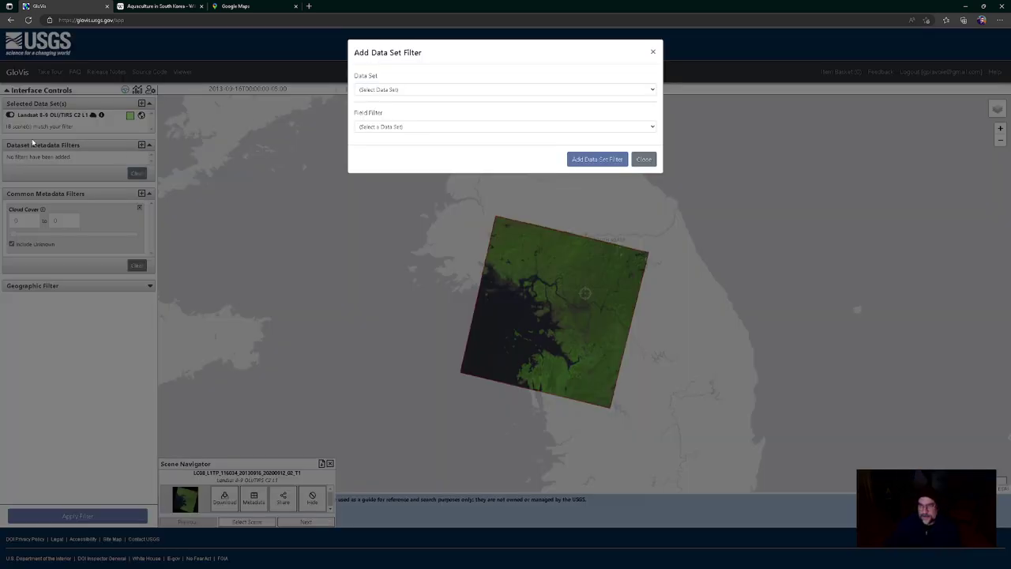
{"action": "left_click", "coordinate": [428, 91]}
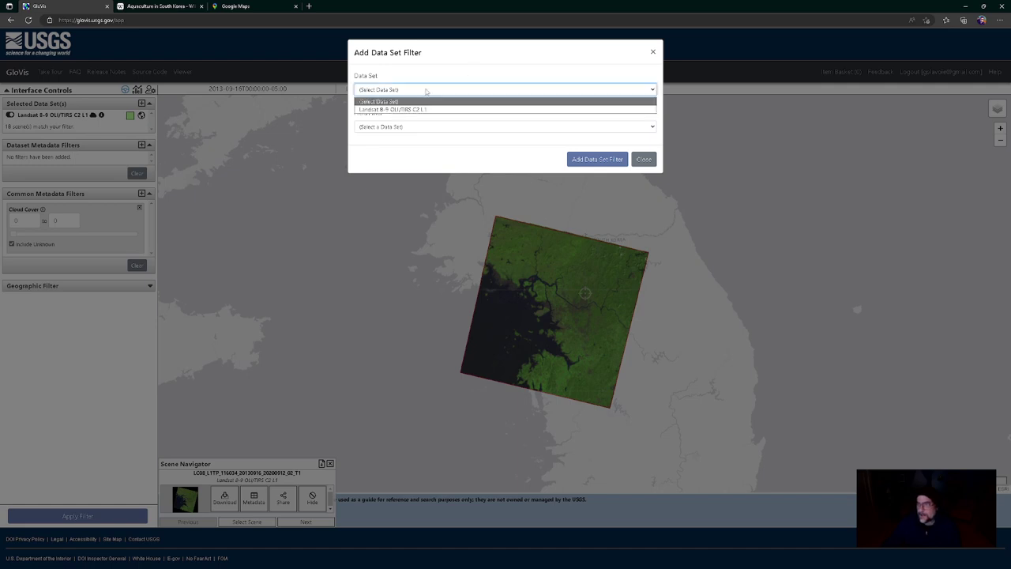
{"action": "left_click", "coordinate": [414, 108]}
{"action": "left_click", "coordinate": [403, 126]}
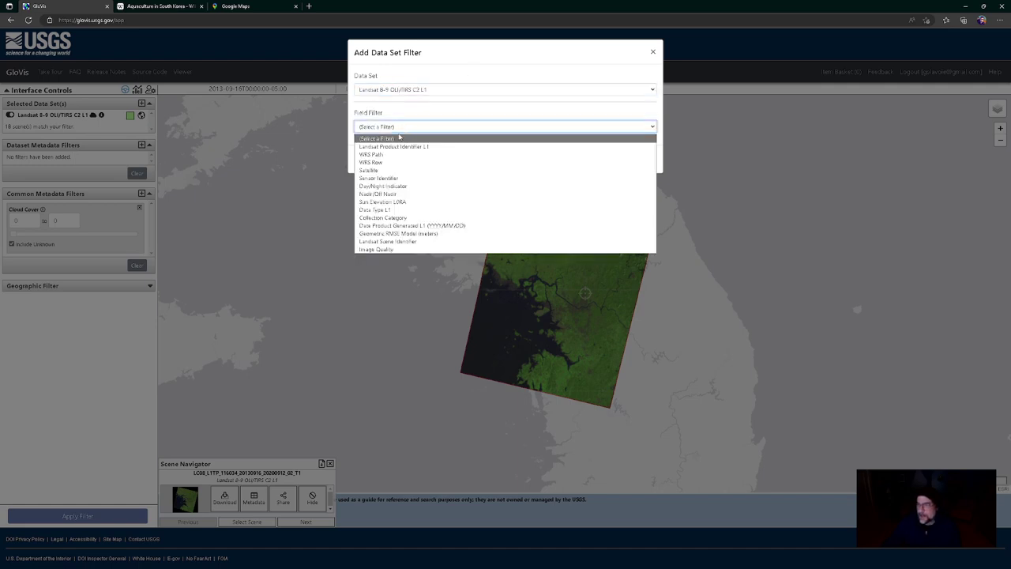
{"action": "left_click", "coordinate": [377, 189]}
{"action": "left_click", "coordinate": [371, 170]}
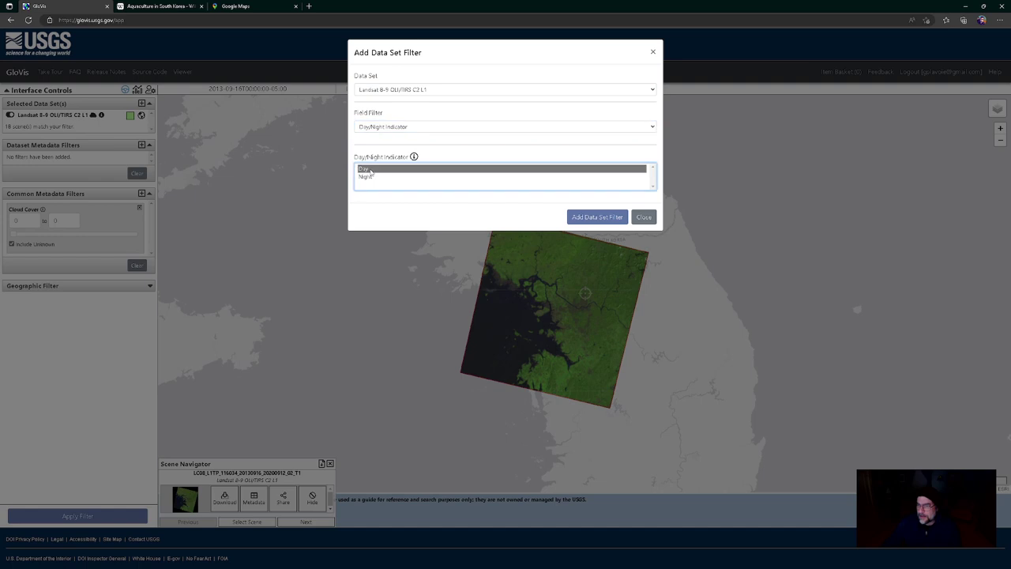
{"action": "left_click", "coordinate": [577, 218]}
{"action": "left_click", "coordinate": [645, 159]}
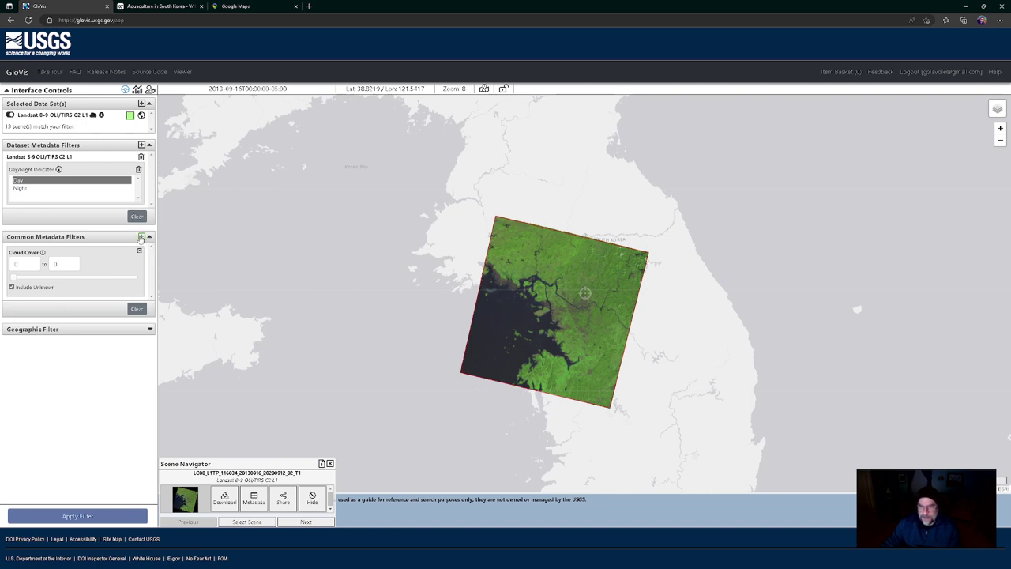
Step: Raise the maximum cloud cover to 5 and apply the updated filter
{"action": "left_click", "coordinate": [57, 264]}
{"action": "double_click", "coordinate": [55, 264]}
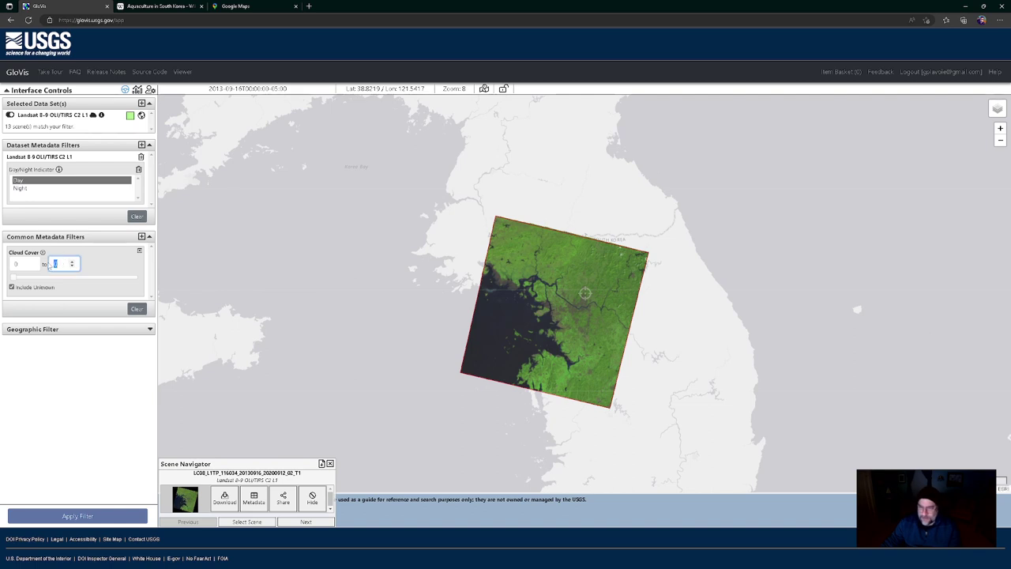
{"action": "type", "text": "15"}
{"action": "key", "text": "BackSpace"}
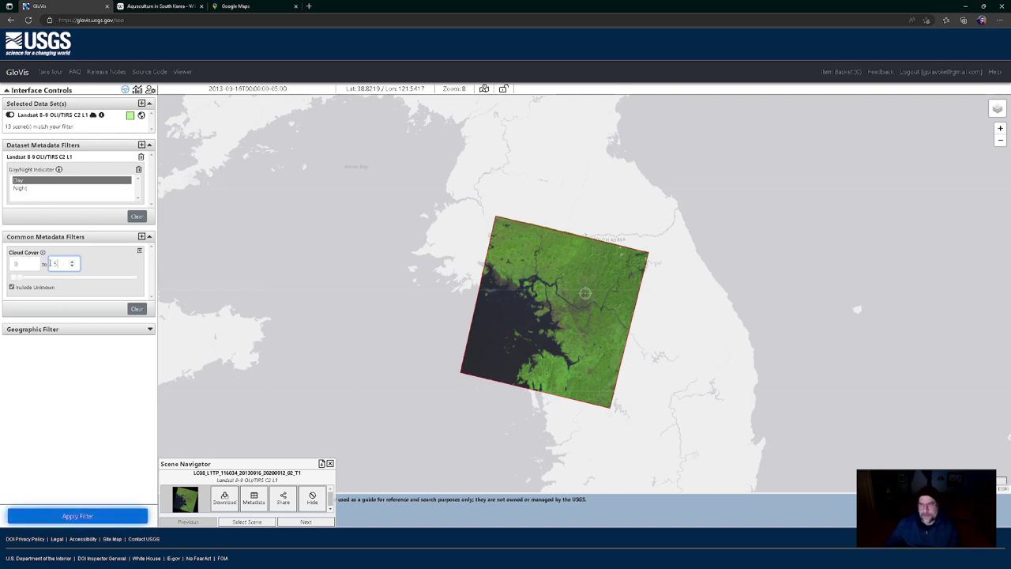
{"action": "left_click", "coordinate": [71, 517]}
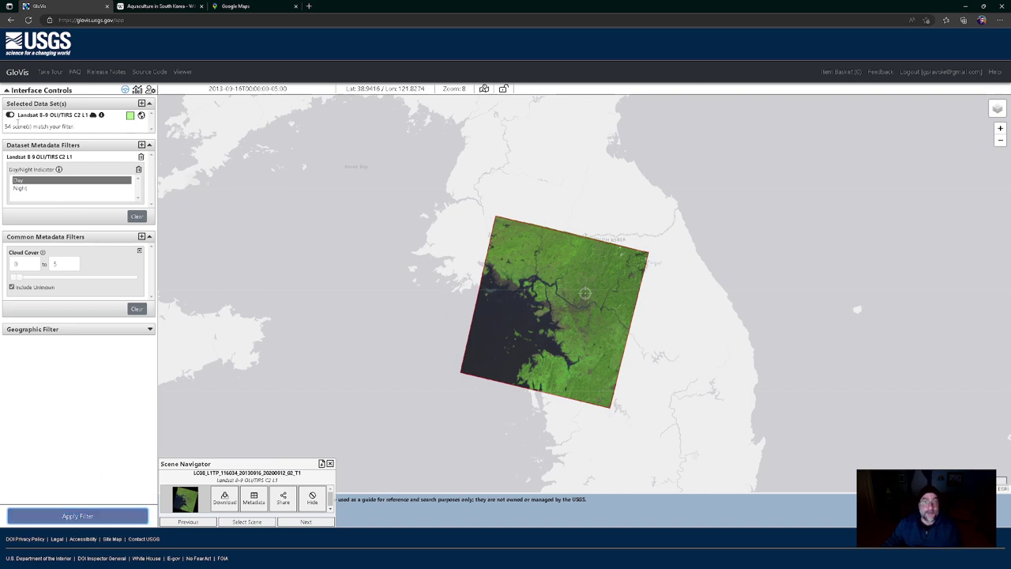
Step: Add a Seasonal (Month Selections) filter covering May through October and apply it to the scene search
{"action": "left_click", "coordinate": [142, 237]}
{"action": "left_click", "coordinate": [458, 91]}
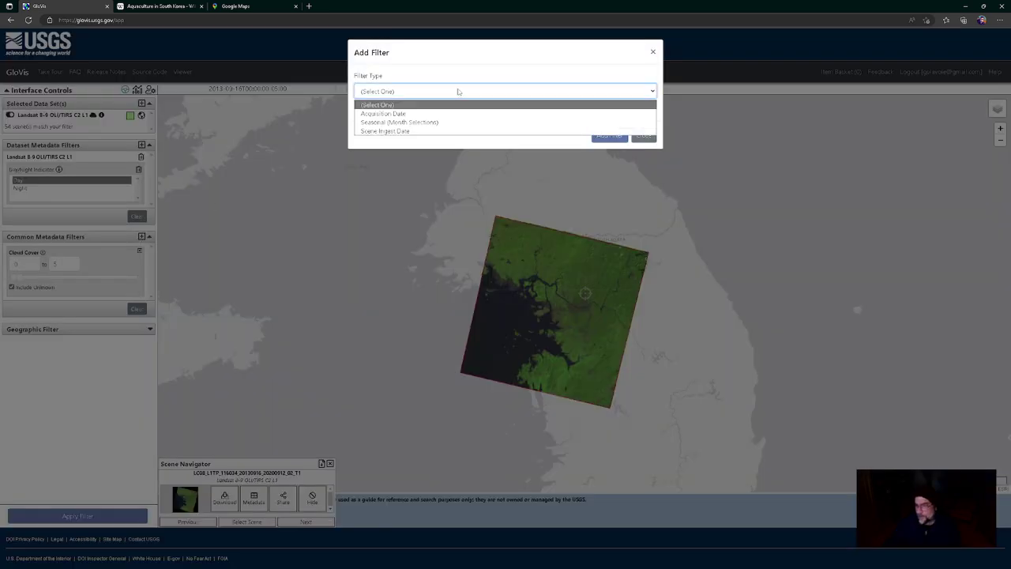
{"action": "left_click", "coordinate": [419, 122]}
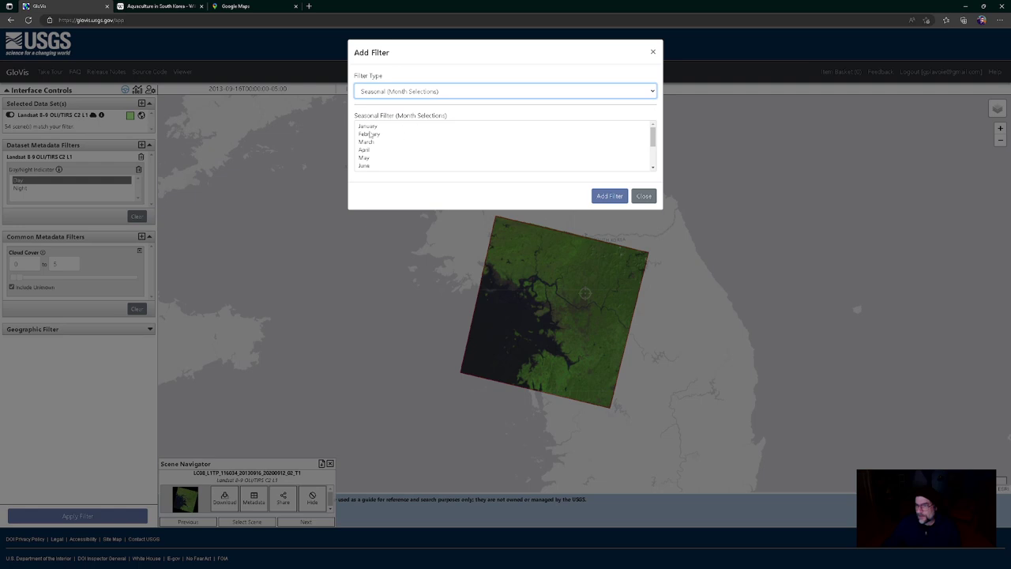
{"action": "left_click", "coordinate": [366, 158]}
{"action": "scroll", "coordinate": [432, 157], "scroll_direction": "down", "scroll_amount": 1}
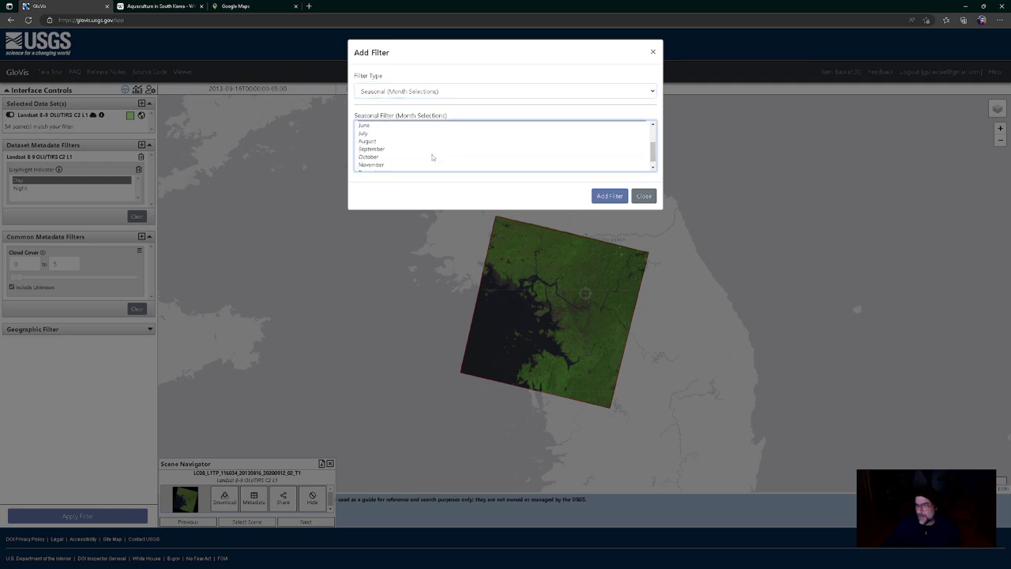
{"action": "left_click", "coordinate": [372, 157], "text": "shift"}
{"action": "left_click", "coordinate": [609, 196]}
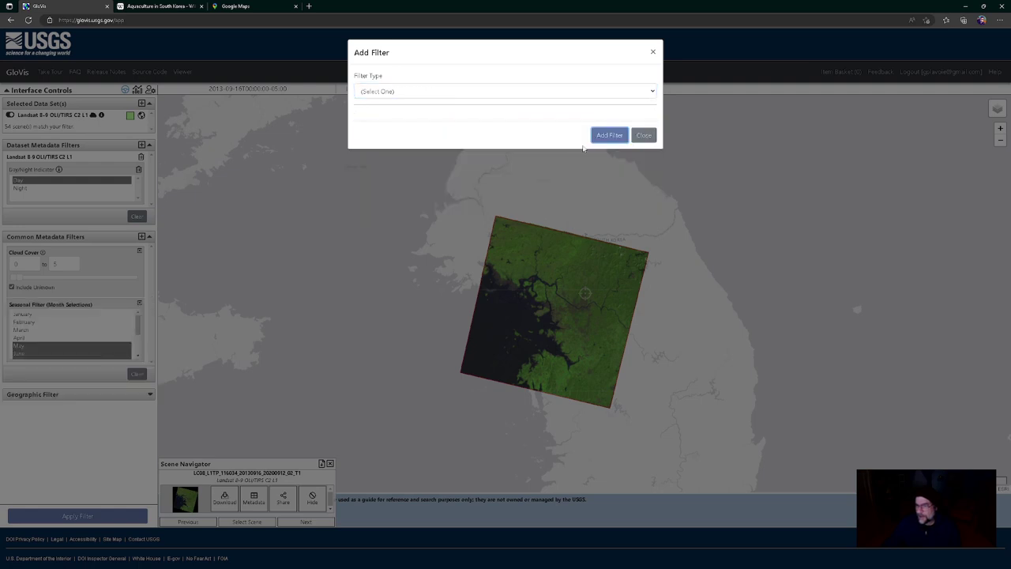
{"action": "left_click", "coordinate": [644, 135]}
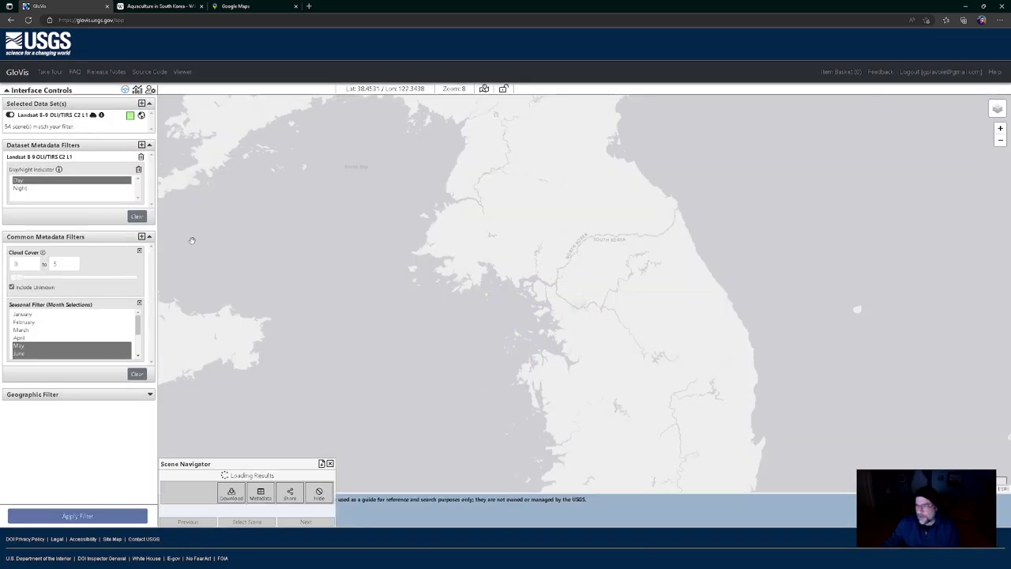
{"action": "left_click", "coordinate": [69, 518]}
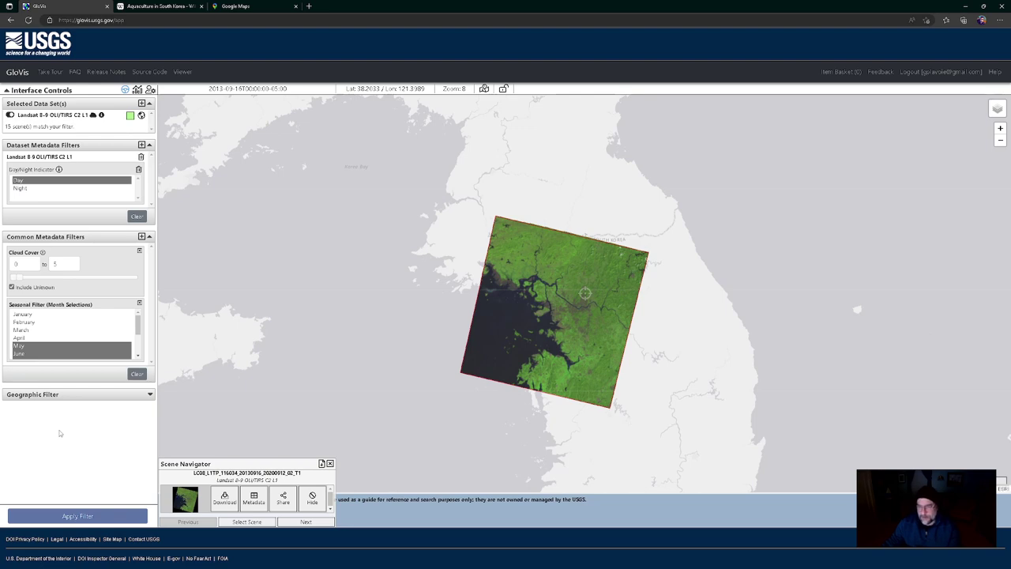
Step: Check the current scene's identifier, and switch to ArcGIS Pro to view the Landsat path and row coverage around Incheon
{"action": "left_click_drag", "start_coordinate": [193, 472], "coordinate": [296, 480]}
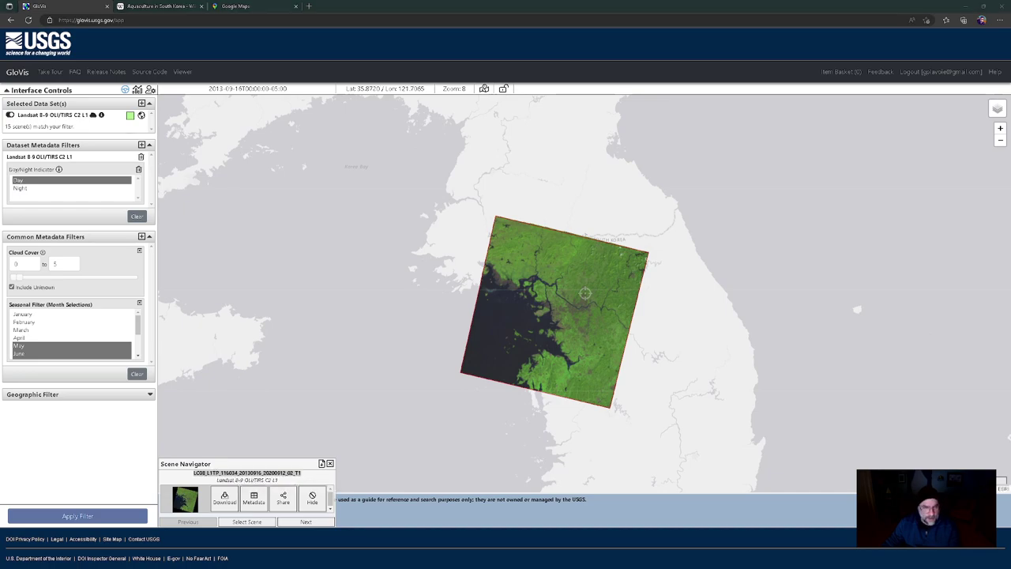
{"action": "key", "text": "alt+Tab"}
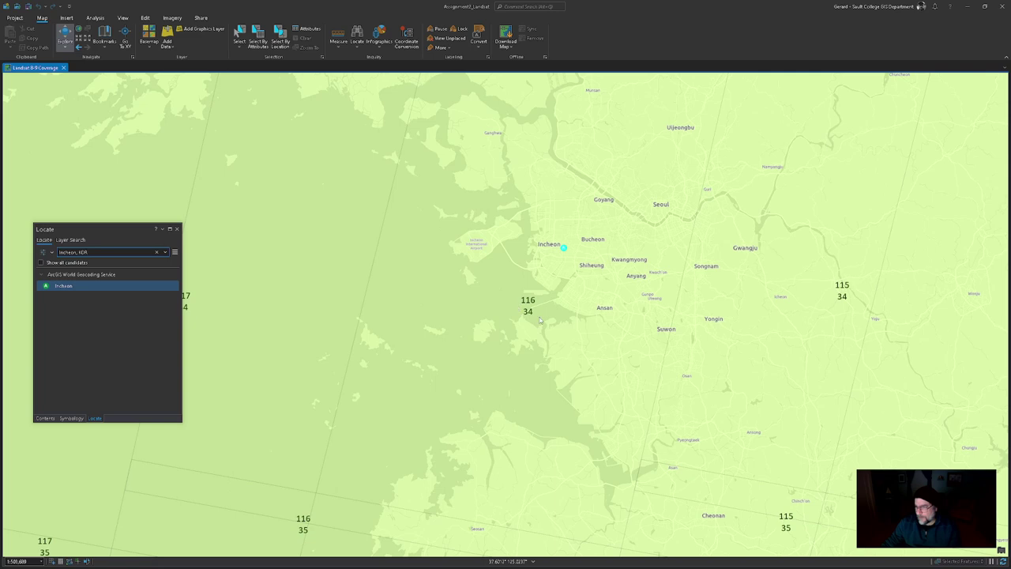
{"action": "scroll", "coordinate": [563, 367], "scroll_direction": "down", "scroll_amount": 5}
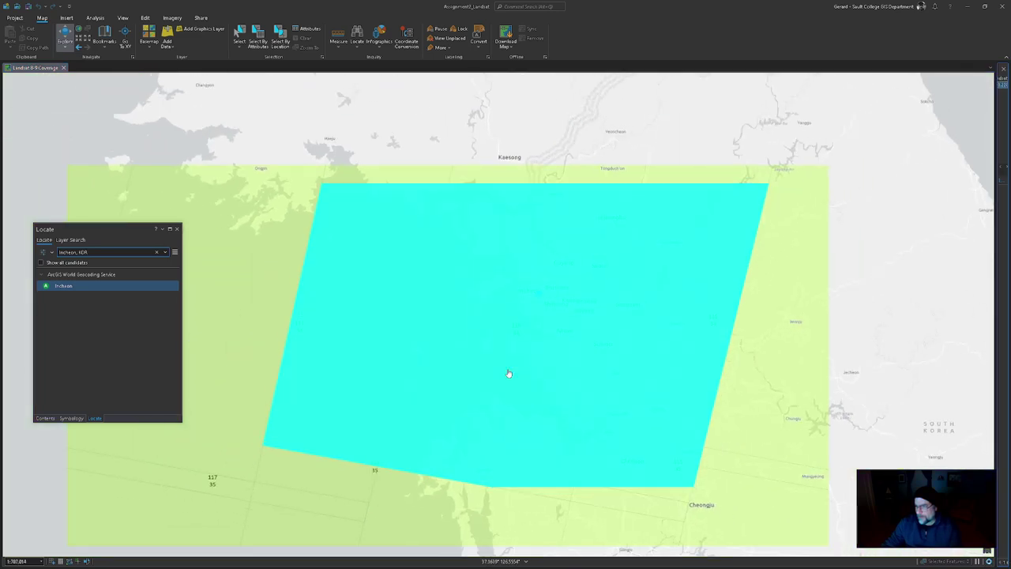
Step: Locate Incheon on the Landsat coverage map and examine the path and row numbers around it at regional and world extents
{"action": "scroll", "coordinate": [509, 373], "scroll_direction": "down", "scroll_amount": 1}
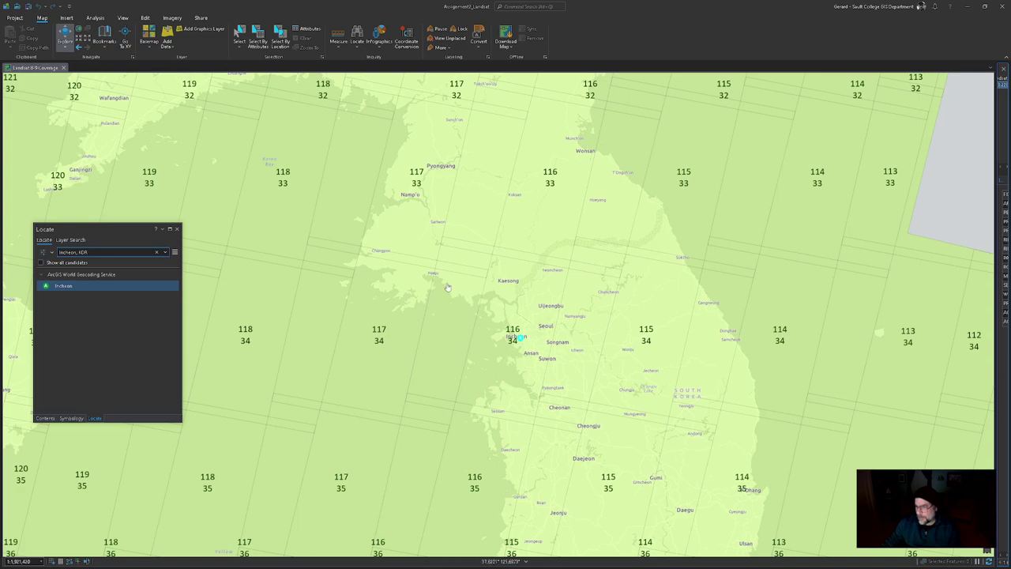
{"action": "scroll", "coordinate": [515, 338], "scroll_direction": "up", "scroll_amount": 2}
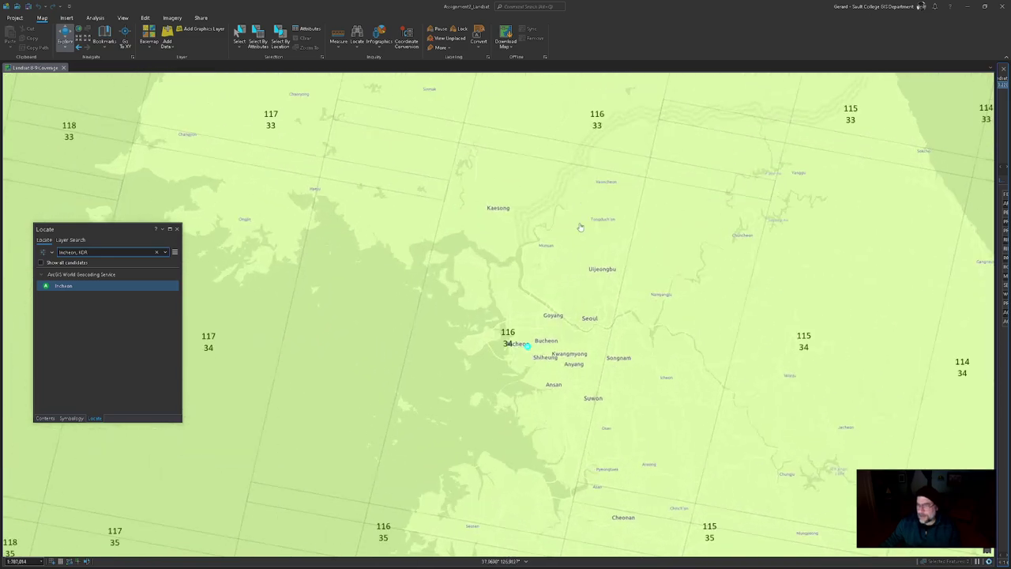
{"action": "scroll", "coordinate": [581, 372], "scroll_direction": "down", "scroll_amount": 5}
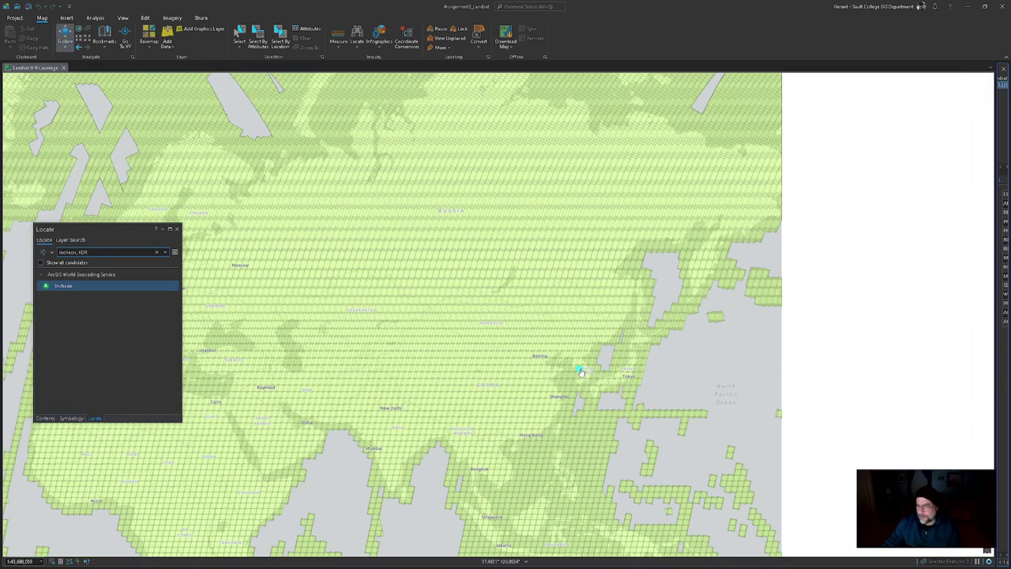
{"action": "scroll", "coordinate": [581, 371], "scroll_direction": "down", "scroll_amount": 2}
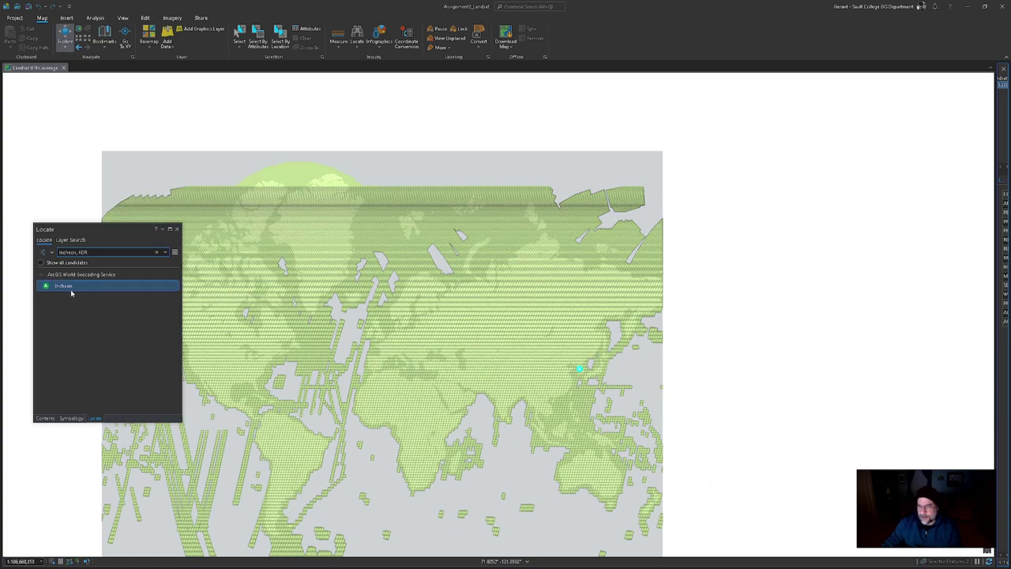
{"action": "left_click", "coordinate": [69, 288]}
{"action": "scroll", "coordinate": [505, 351], "scroll_direction": "down", "scroll_amount": 4}
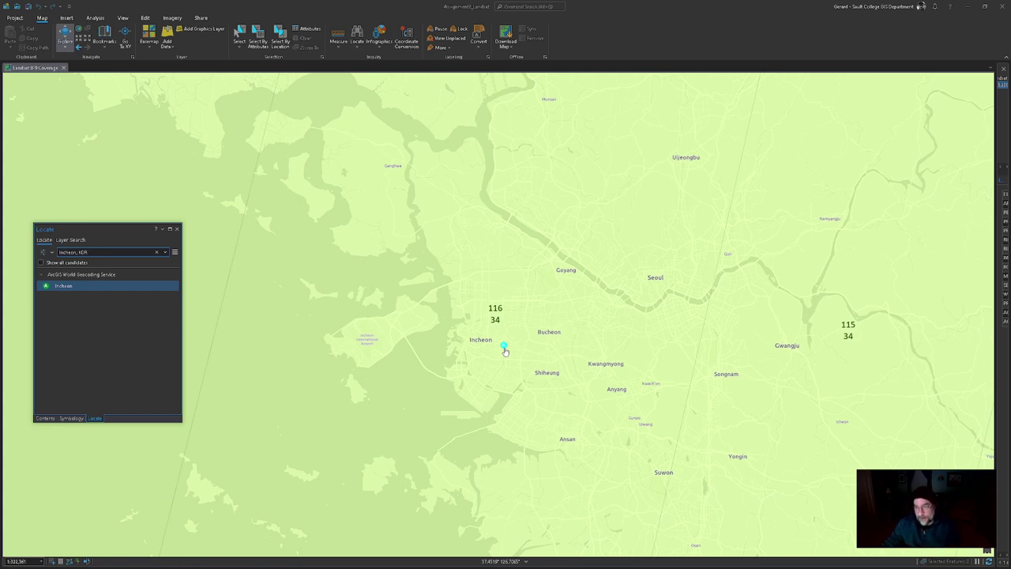
{"action": "left_click", "coordinate": [506, 351]}
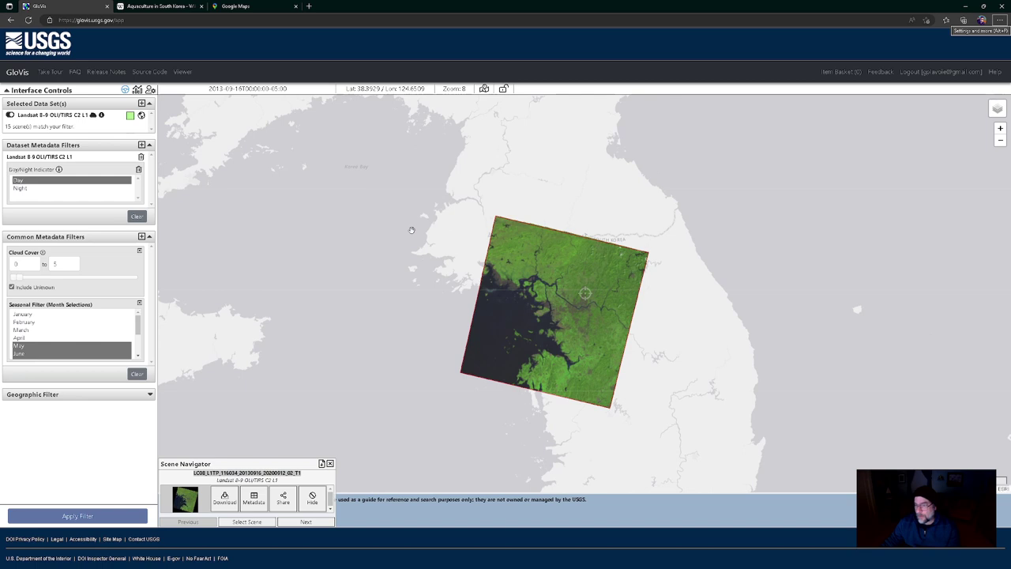
Step: Switch to GloVis, show the yearly result timeline, and review the matching scenes up to 2015-05-01, checking that scene's acquisition date
{"action": "left_click", "coordinate": [137, 89]}
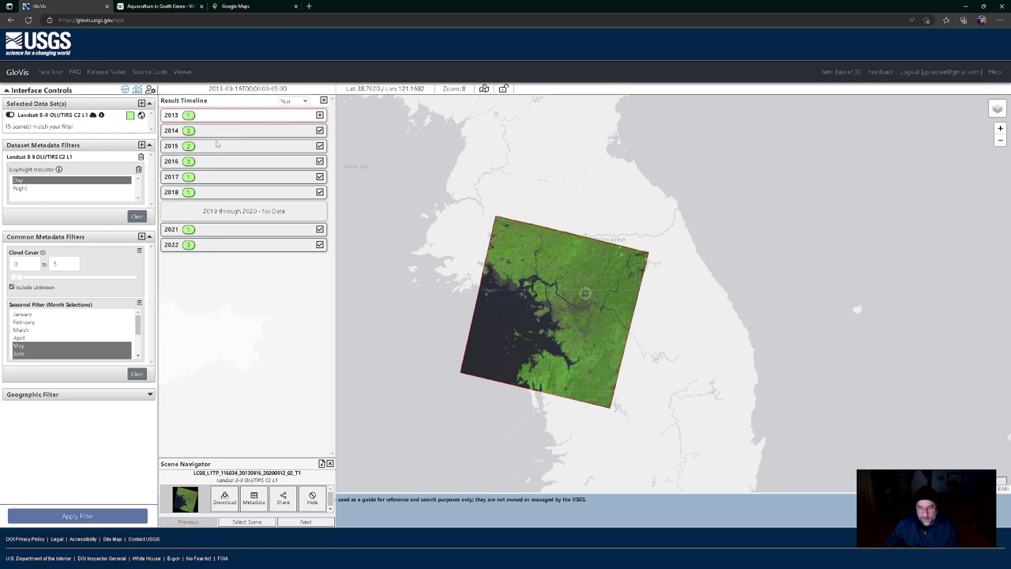
{"action": "left_click", "coordinate": [305, 522]}
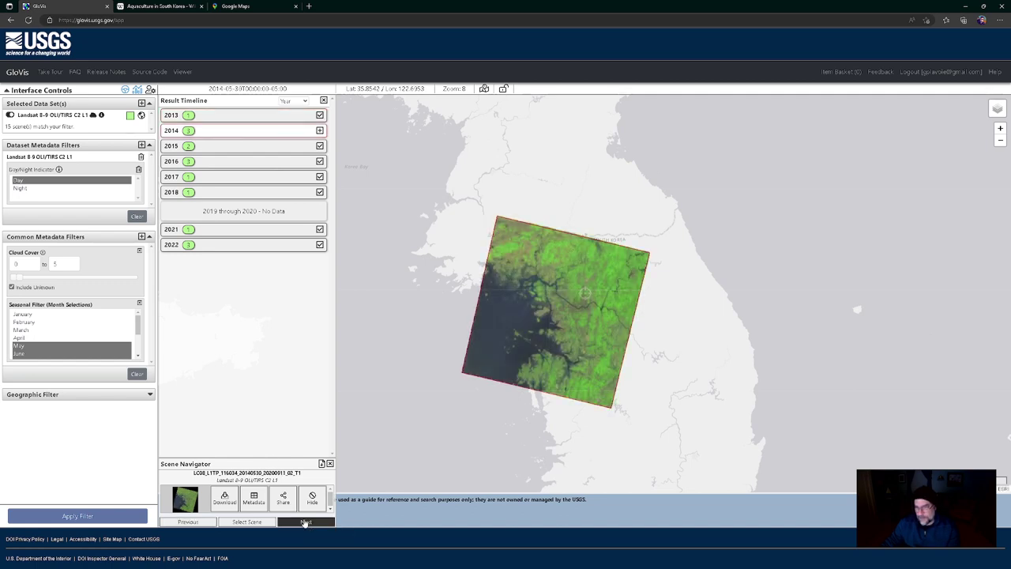
{"action": "left_click", "coordinate": [306, 522]}
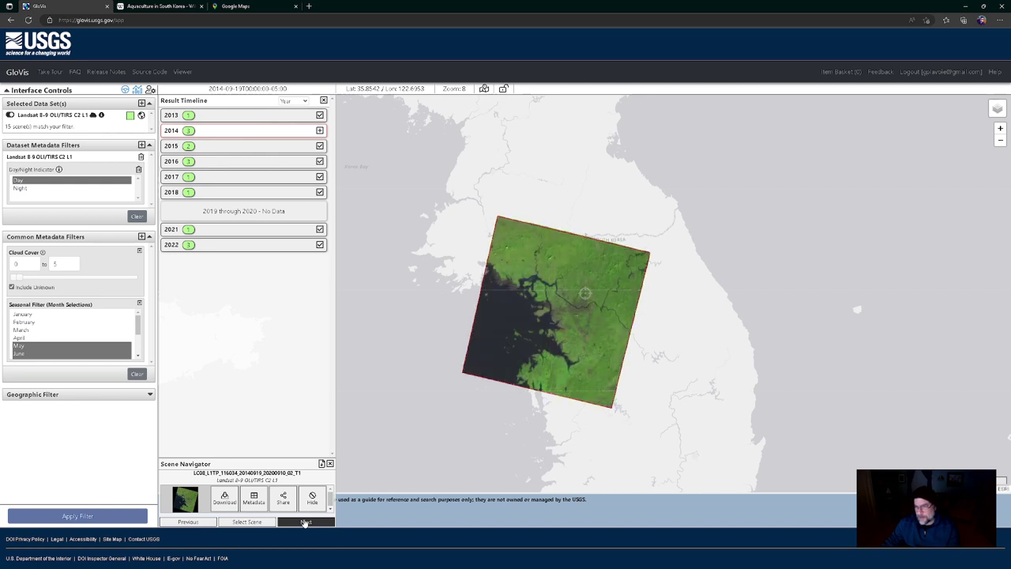
{"action": "left_click", "coordinate": [306, 523]}
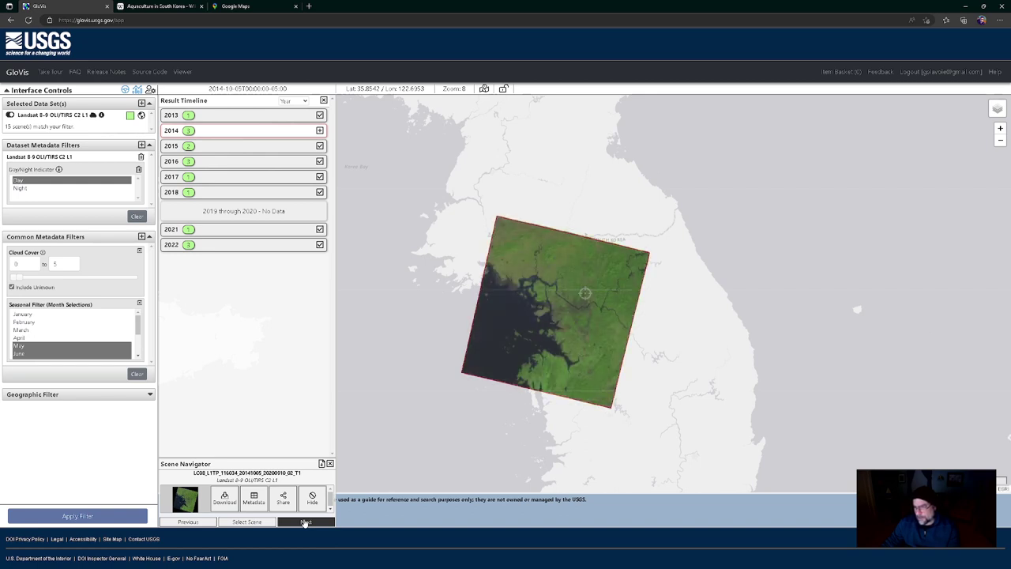
{"action": "left_click", "coordinate": [306, 523]}
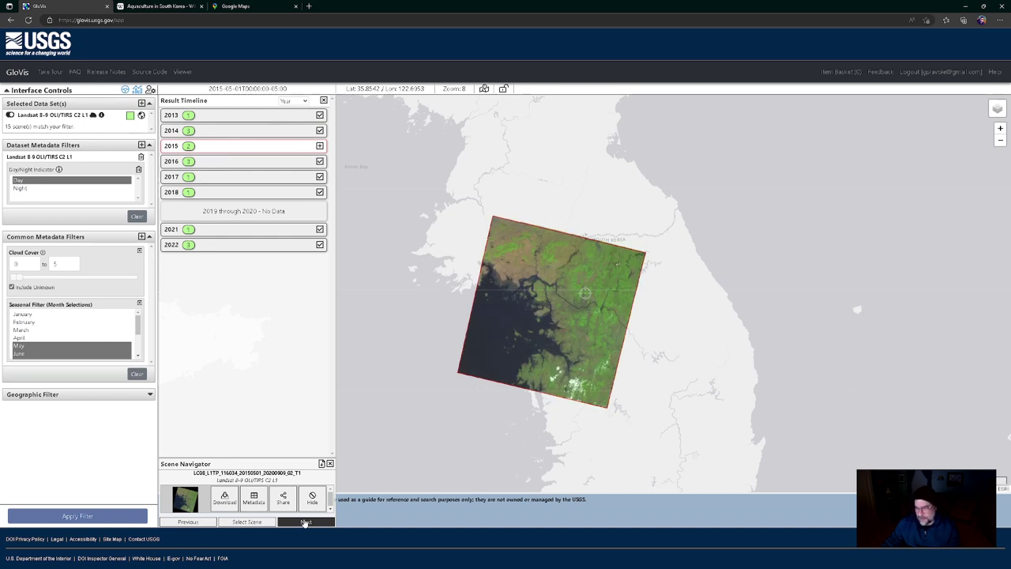
{"action": "left_click_drag", "start_coordinate": [237, 473], "coordinate": [259, 473]}
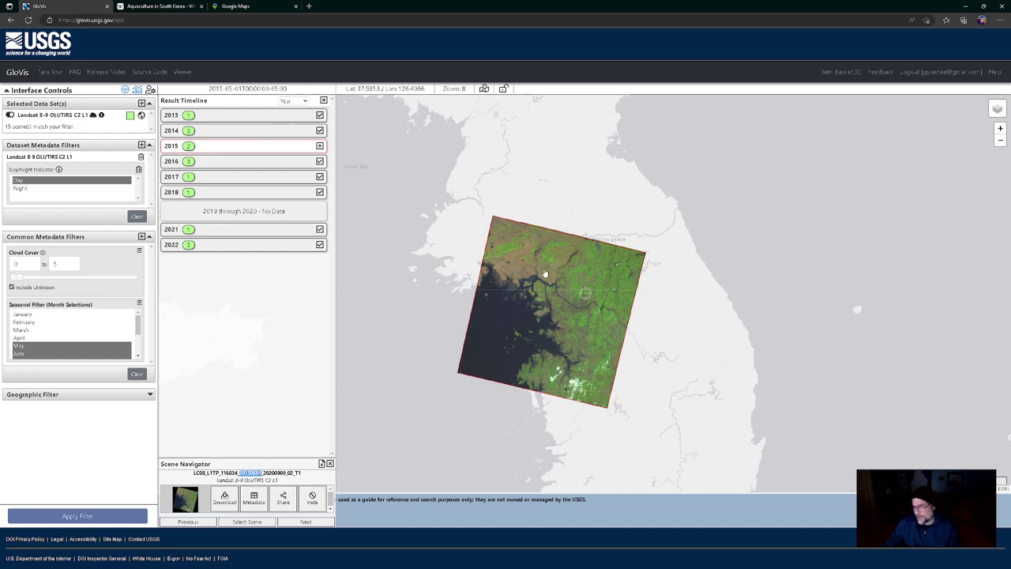
Step: Advance through the remaining 2015 and early 2016 scenes to the scene acquired on 2016-05-19
{"action": "left_click", "coordinate": [305, 522]}
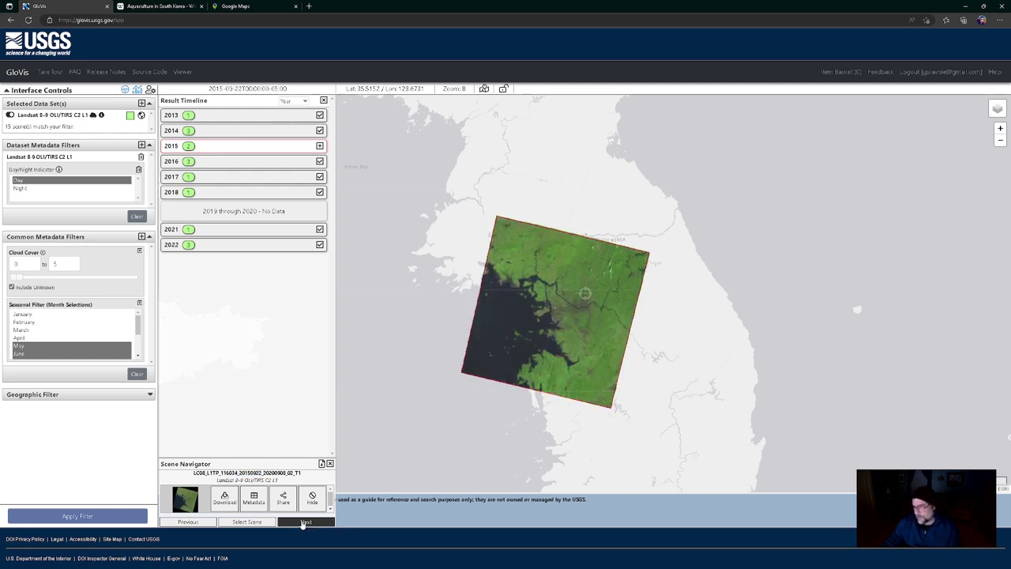
{"action": "left_click", "coordinate": [305, 522]}
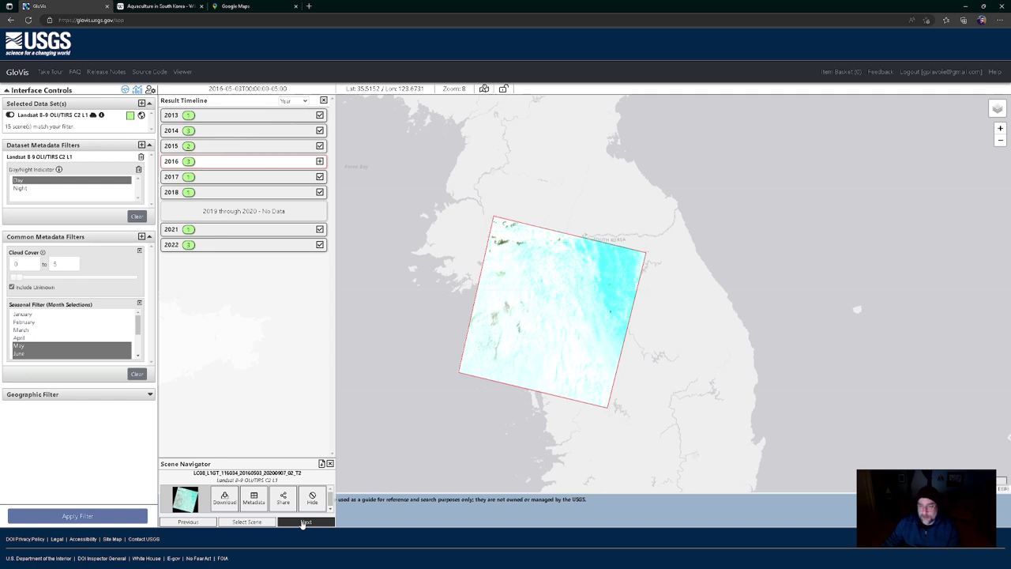
{"action": "left_click", "coordinate": [304, 523]}
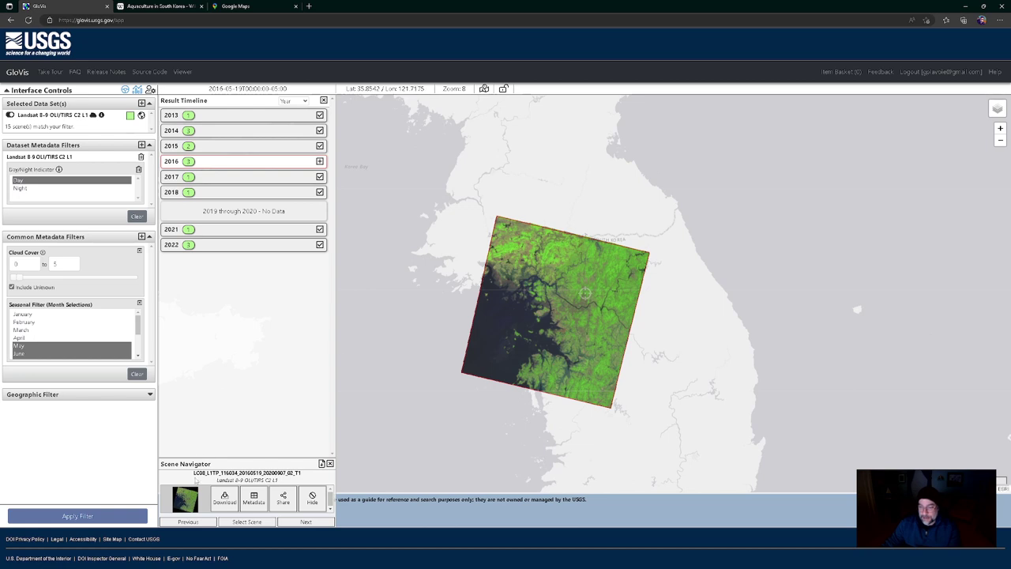
Step: Check the identifier and acquisition date of the 2016-05-19 scene and open its download options
{"action": "left_click_drag", "start_coordinate": [193, 473], "coordinate": [301, 477]}
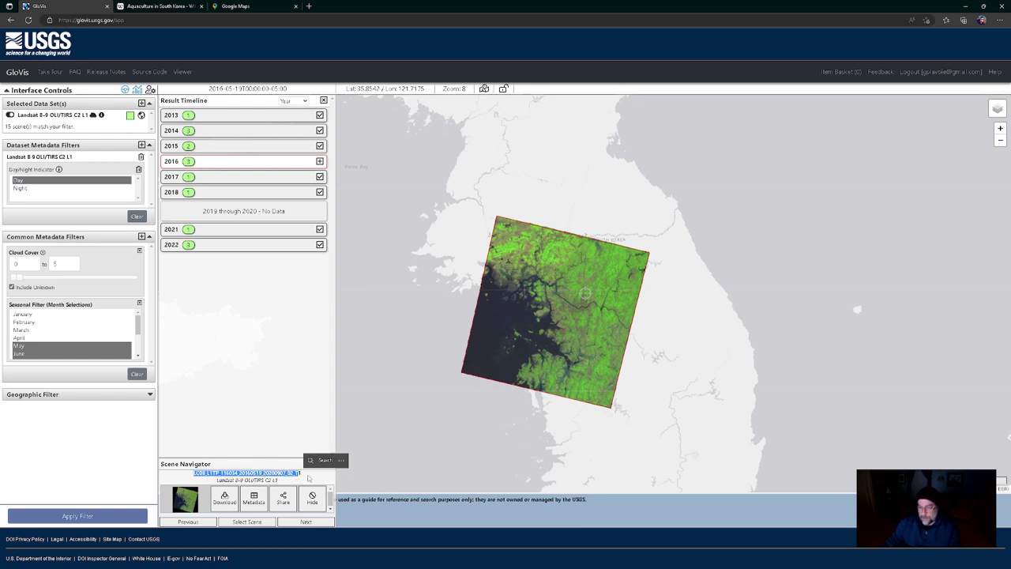
{"action": "left_click", "coordinate": [309, 478]}
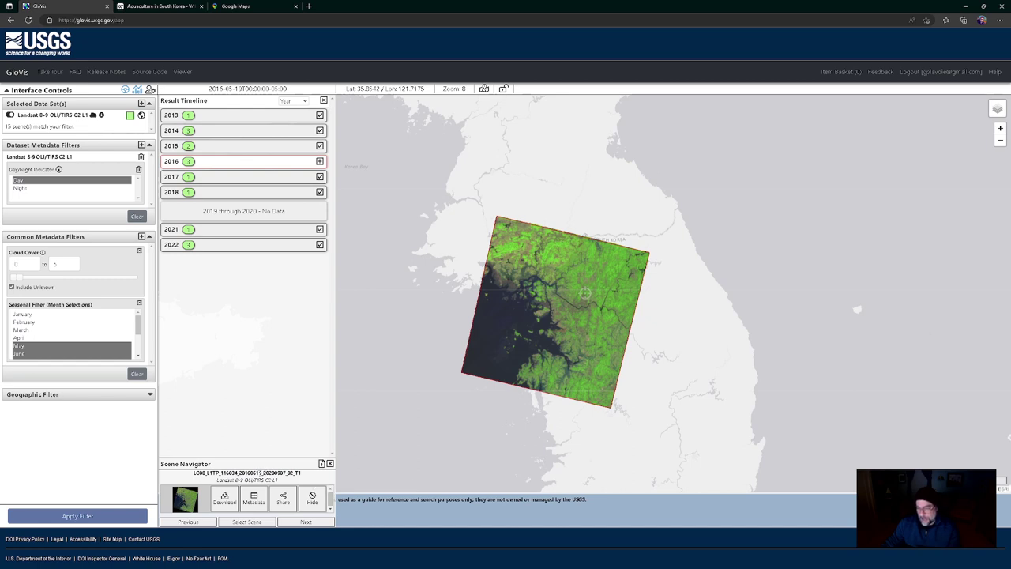
{"action": "left_click_drag", "start_coordinate": [263, 473], "coordinate": [239, 473]}
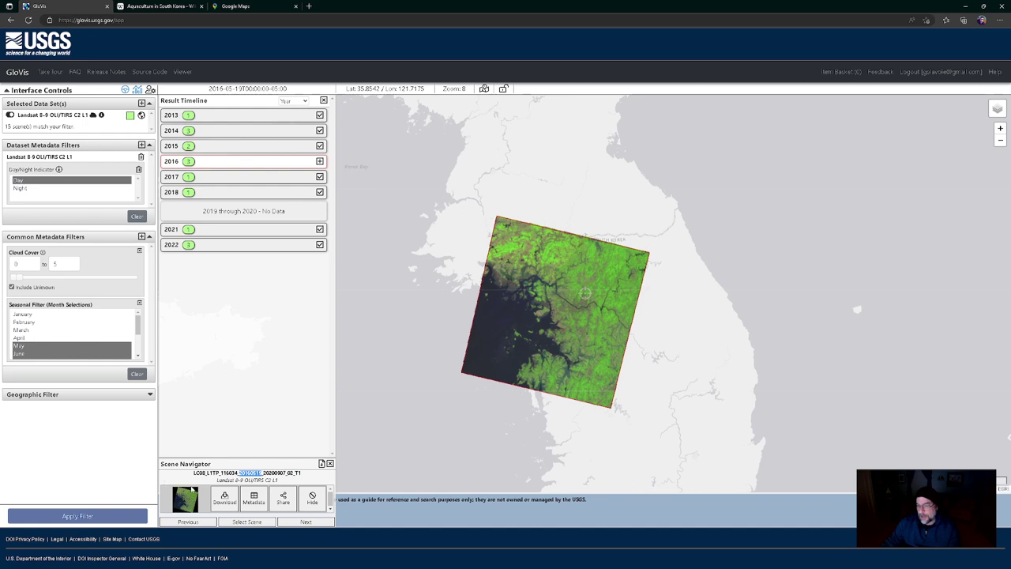
{"action": "left_click", "coordinate": [239, 411]}
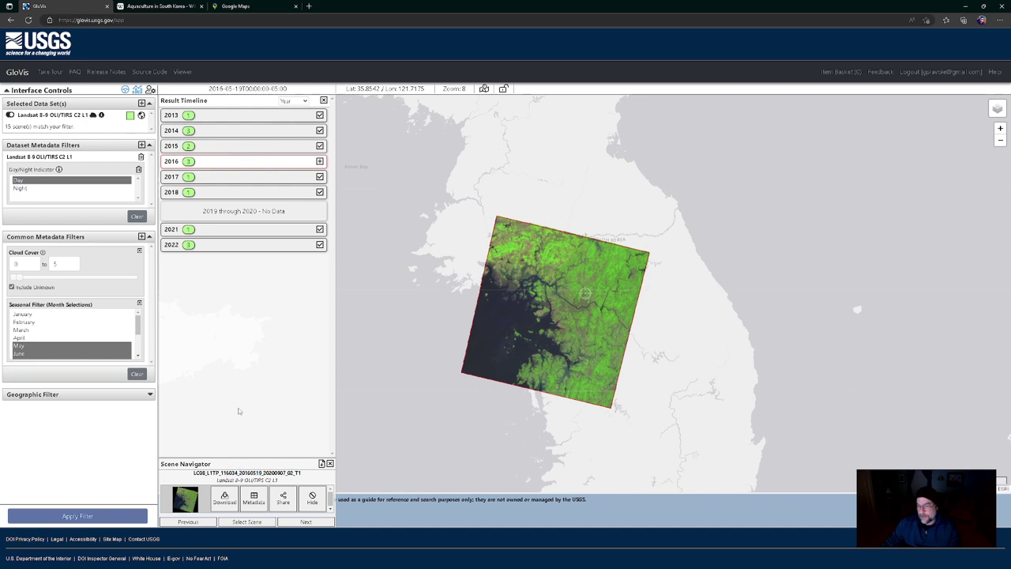
{"action": "left_click", "coordinate": [224, 498]}
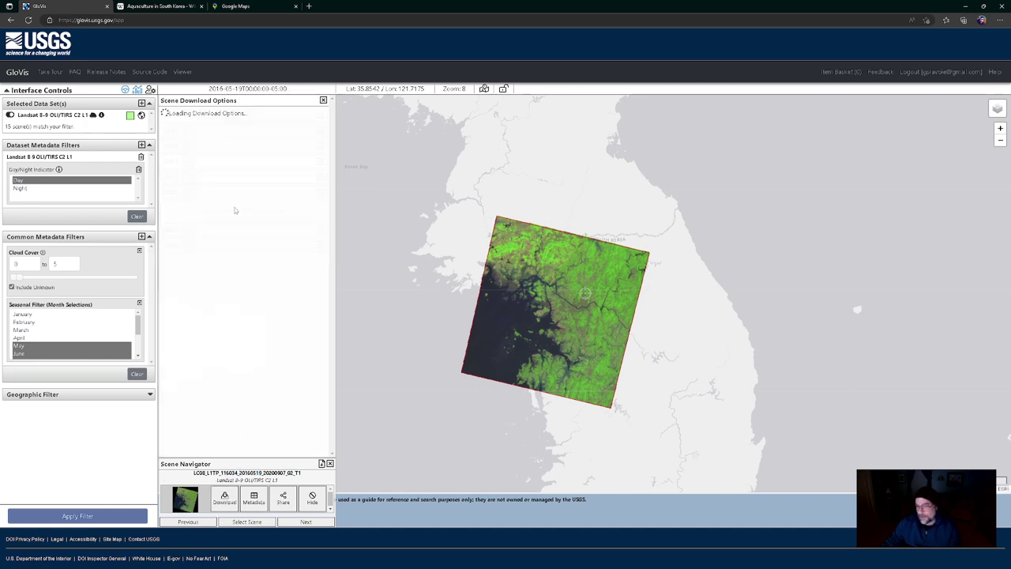
{"action": "left_click_drag", "start_coordinate": [224, 123], "coordinate": [161, 120]}
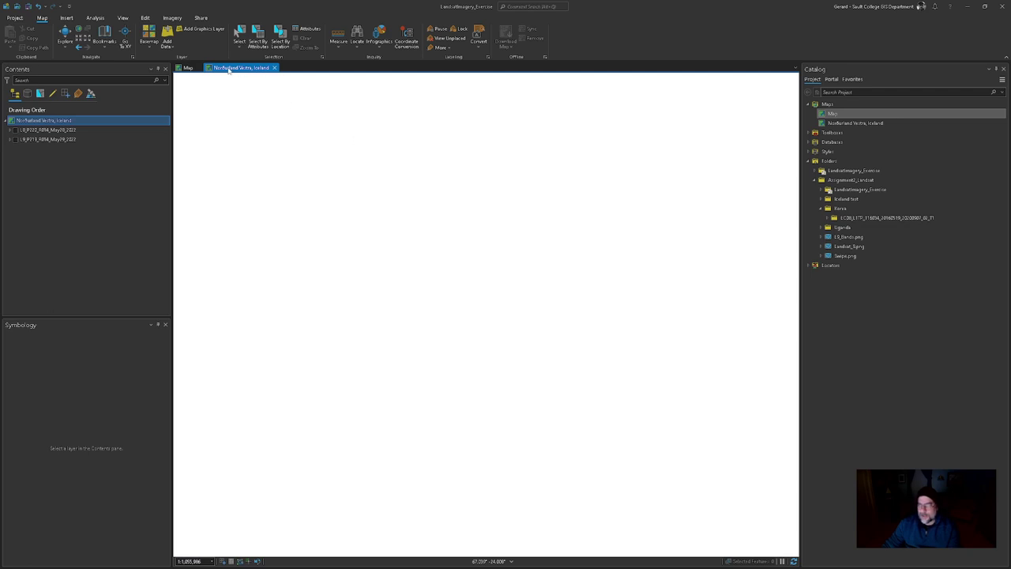
Step: In the LandsatImagery_Exercise project in ArcGIS Pro, add the band rasters B1 through B11 from the Korea scene folder to Map
{"action": "left_click", "coordinate": [183, 68]}
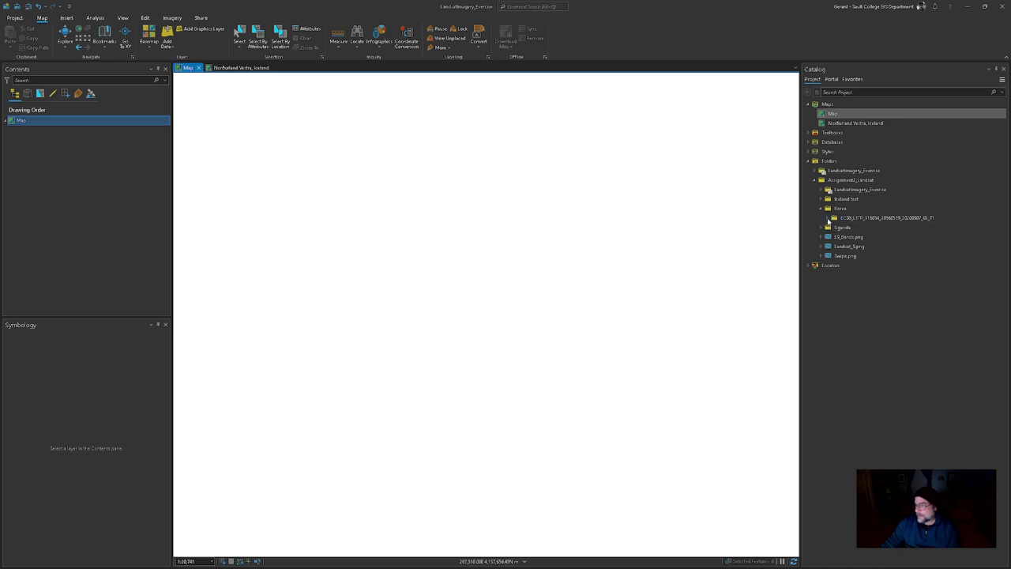
{"action": "left_click", "coordinate": [828, 219]}
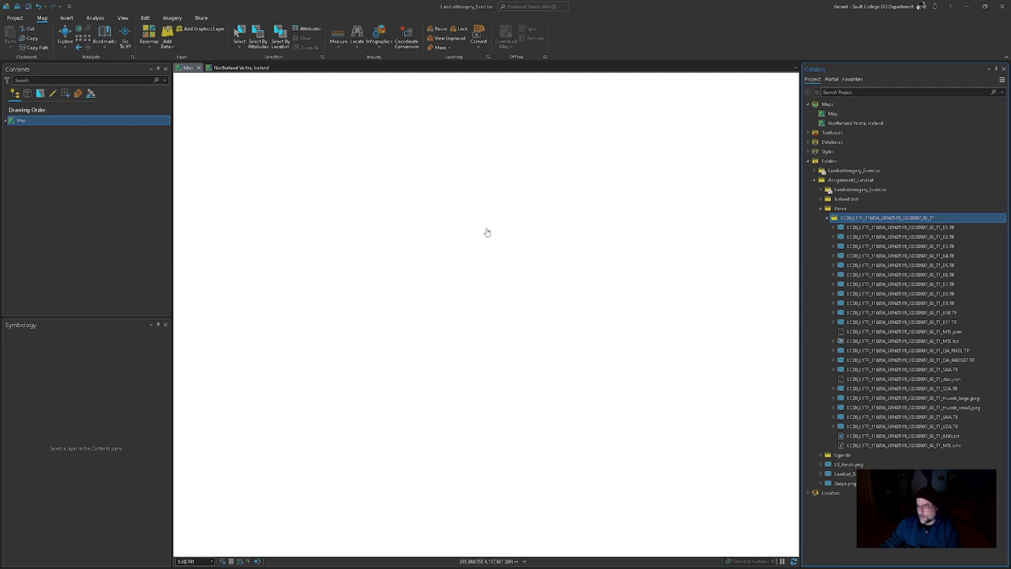
{"action": "left_click", "coordinate": [946, 323]}
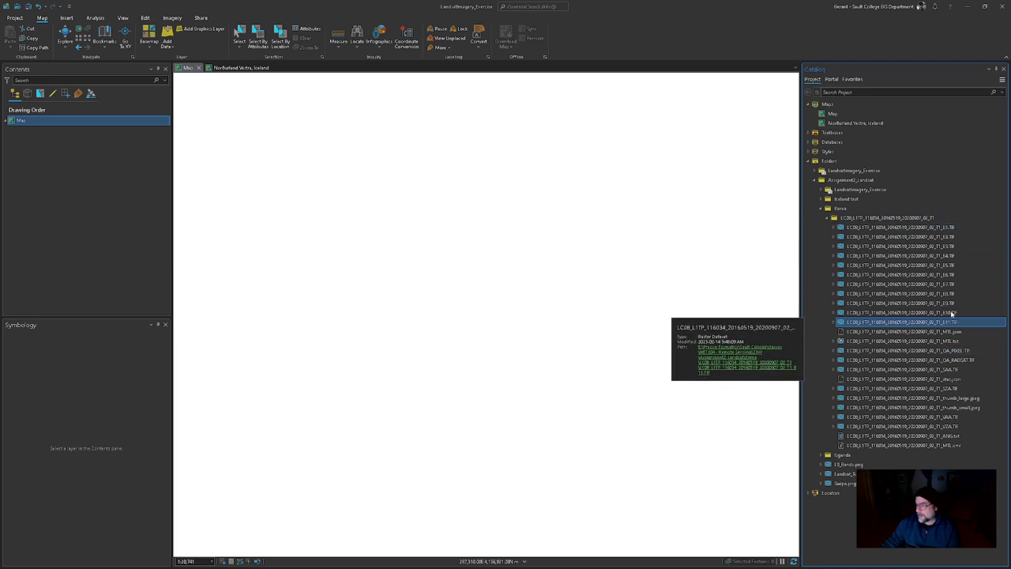
{"action": "left_click", "coordinate": [951, 228], "text": "ctrl"}
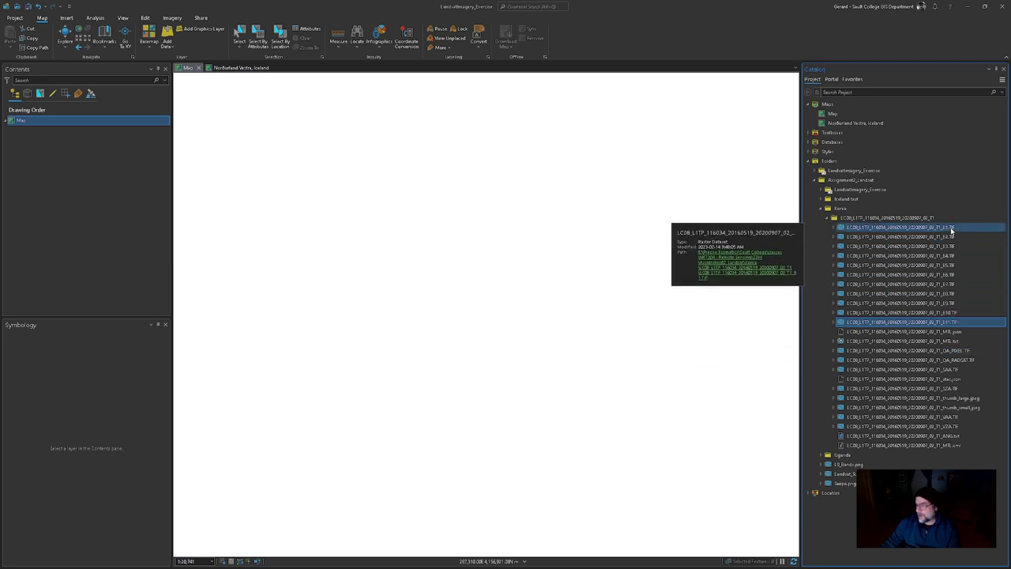
{"action": "left_click", "coordinate": [952, 230], "text": "shift"}
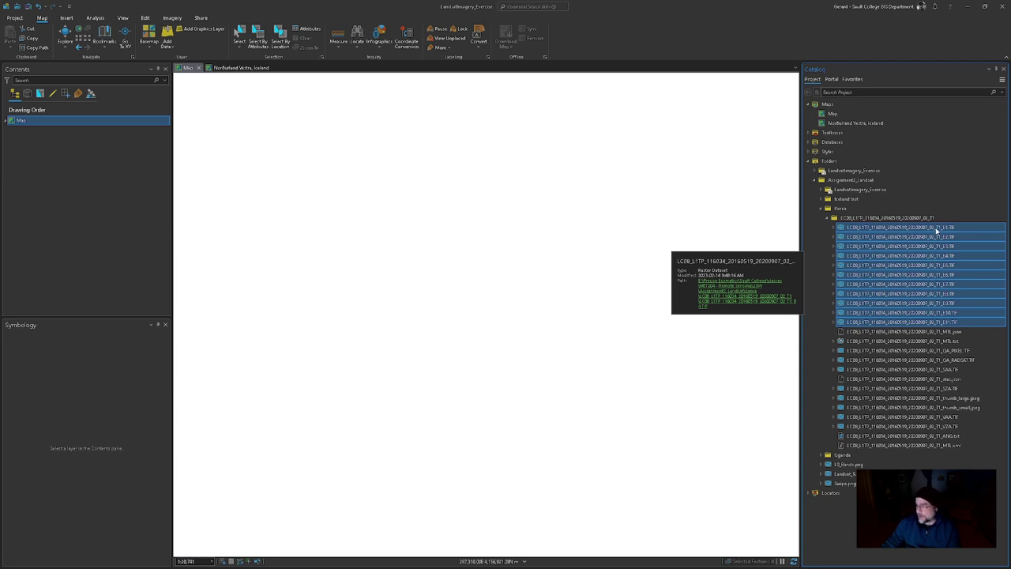
{"action": "left_click_drag", "start_coordinate": [937, 230], "coordinate": [59, 155]}
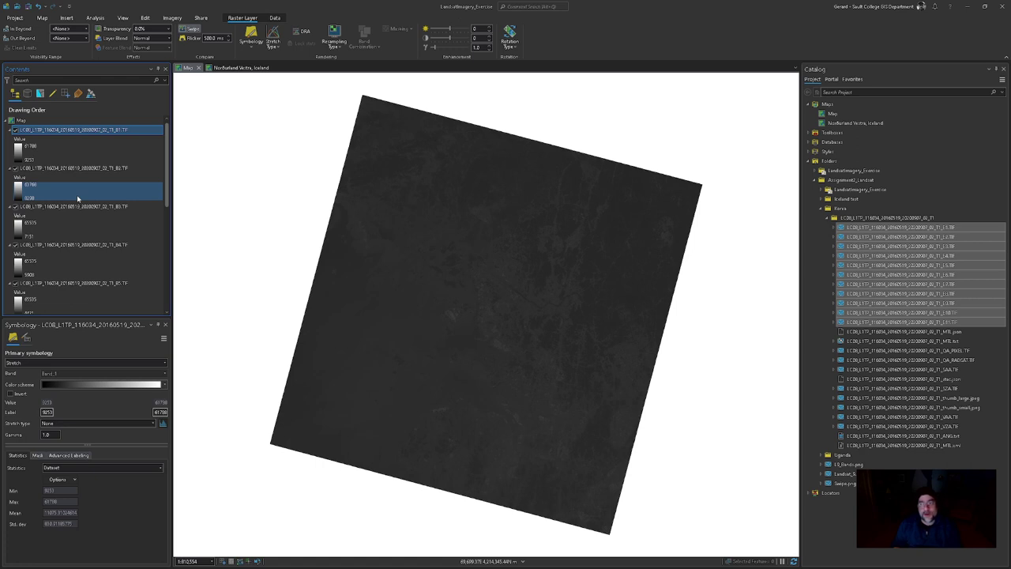
Step: Search the geoprocessing tools for batch tools and open the Batch Calculate Statistics tool
{"action": "left_click", "coordinate": [123, 18]}
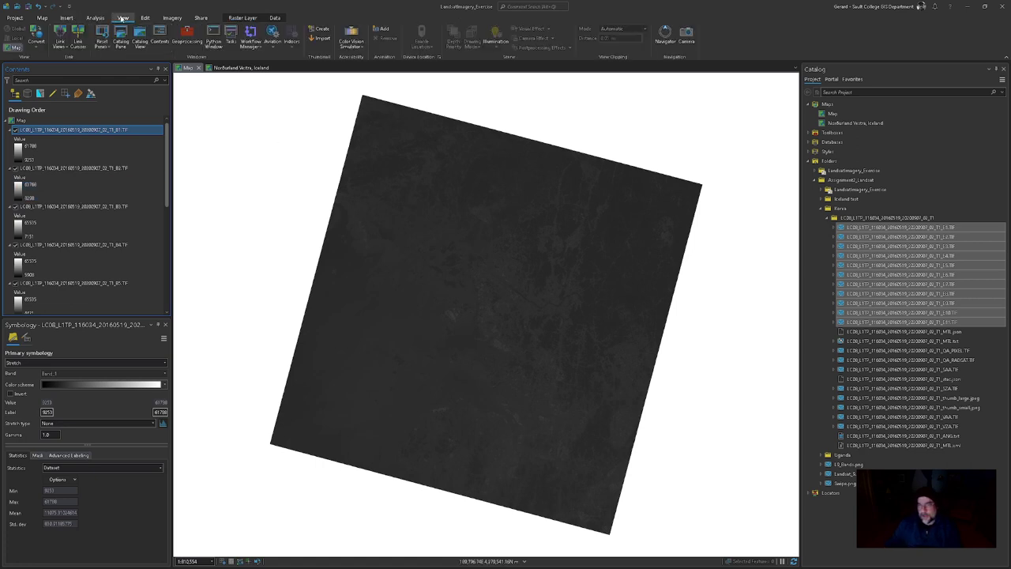
{"action": "left_click", "coordinate": [189, 35]}
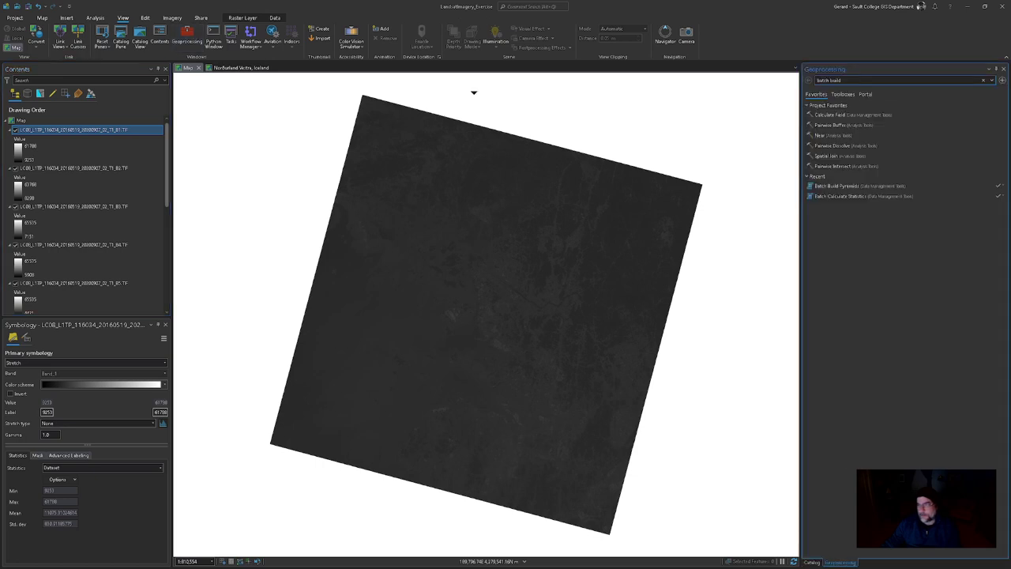
{"action": "left_click", "coordinate": [848, 81]}
{"action": "type", "text": "batch"}
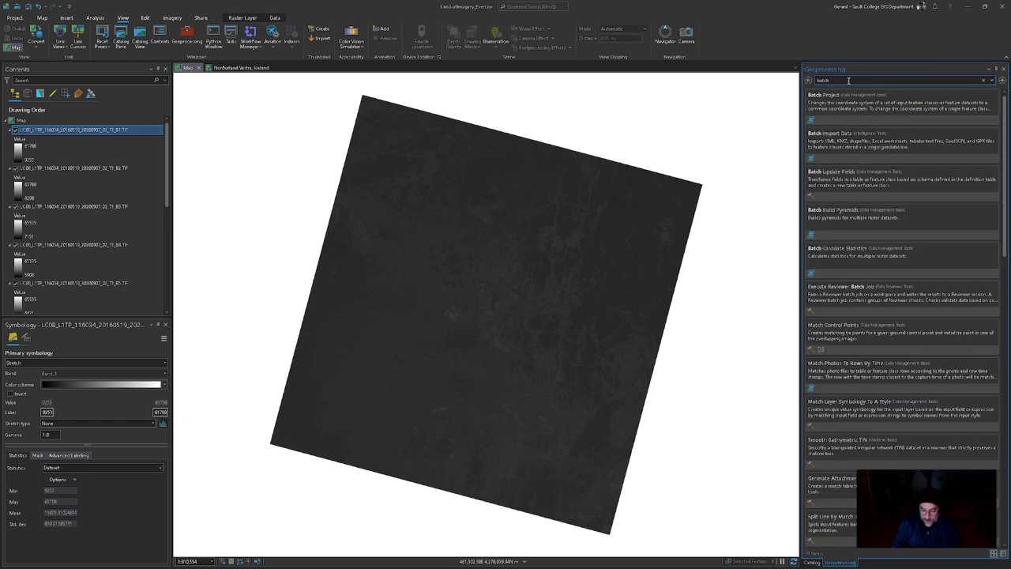
{"action": "left_click", "coordinate": [859, 94]}
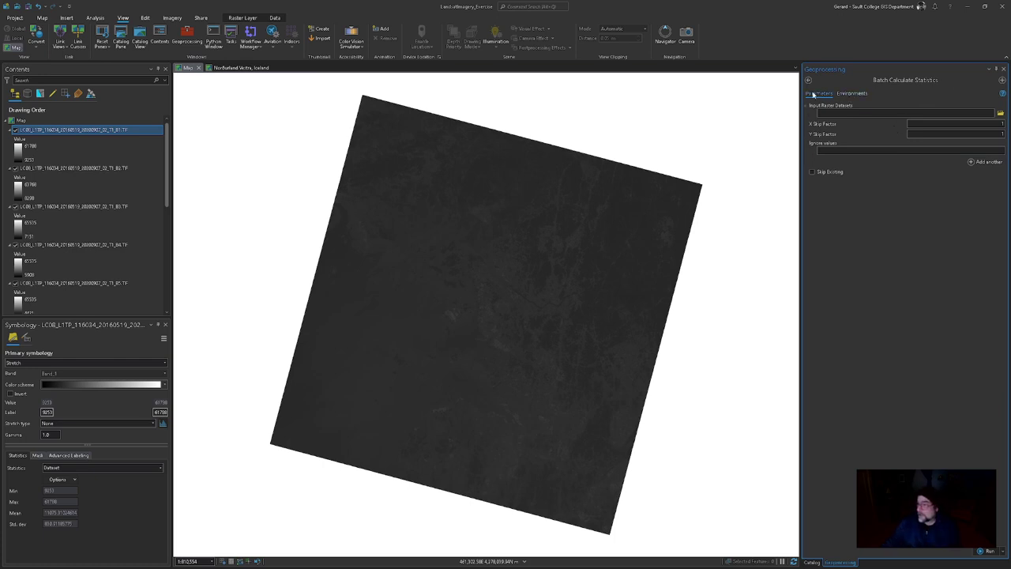
Step: Leave the Batch Calculate Statistics tool, look up the tool for "batch build", and close the Geoprocessing pane
{"action": "left_click", "coordinate": [807, 81]}
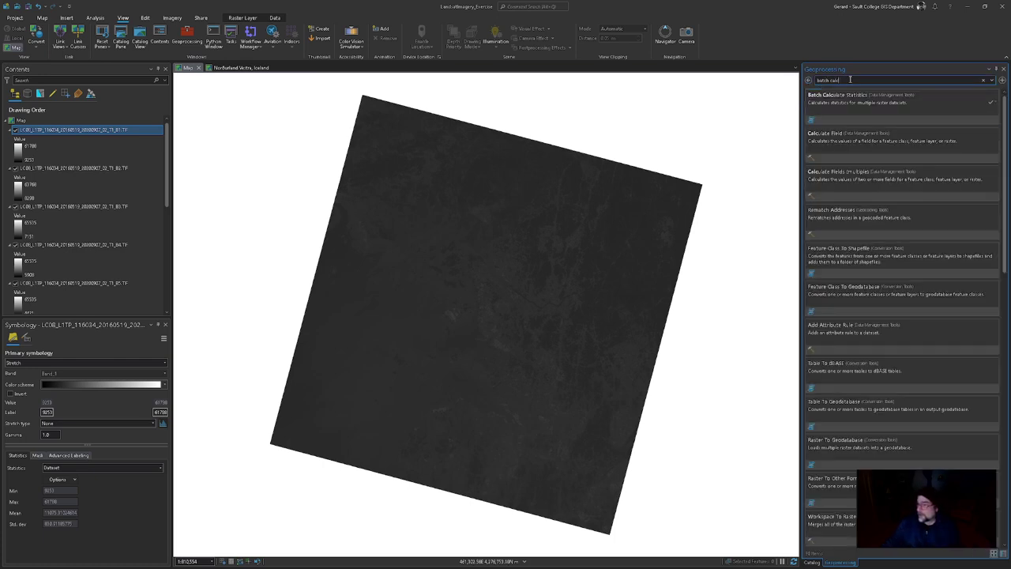
{"action": "double_click", "coordinate": [832, 81]}
{"action": "type", "text": "build"}
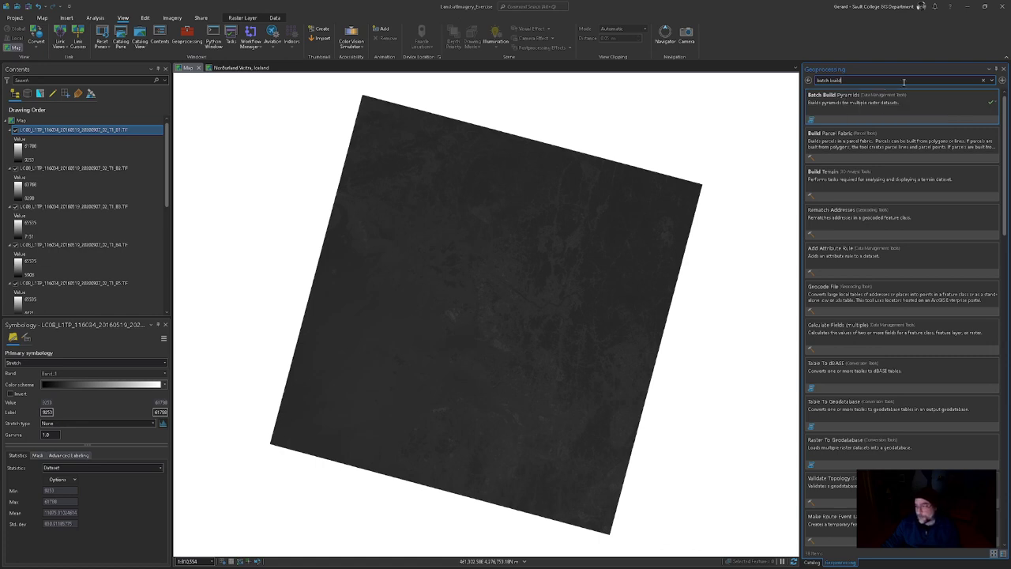
{"action": "left_click", "coordinate": [1004, 68]}
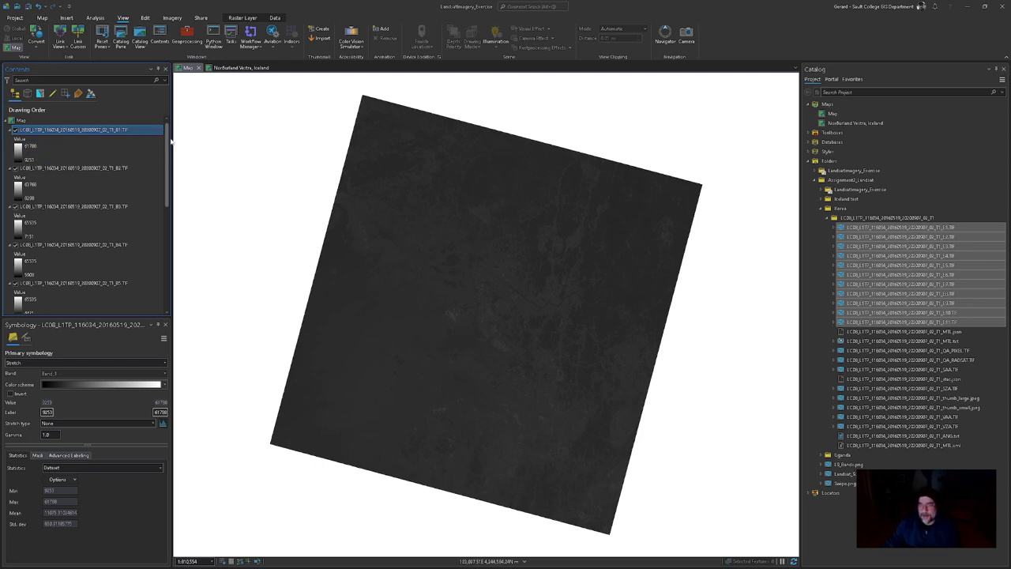
Step: Widen the Contents pane and collapse the legends of all the Landsat band layers, B1 through B11
{"action": "left_click_drag", "start_coordinate": [173, 139], "coordinate": [192, 140]}
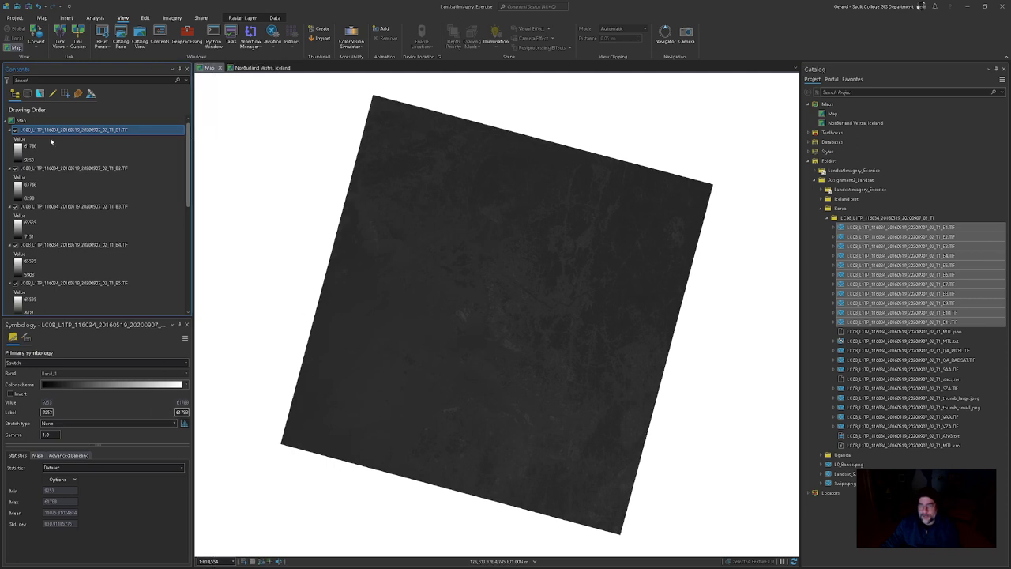
{"action": "left_click", "coordinate": [11, 131]}
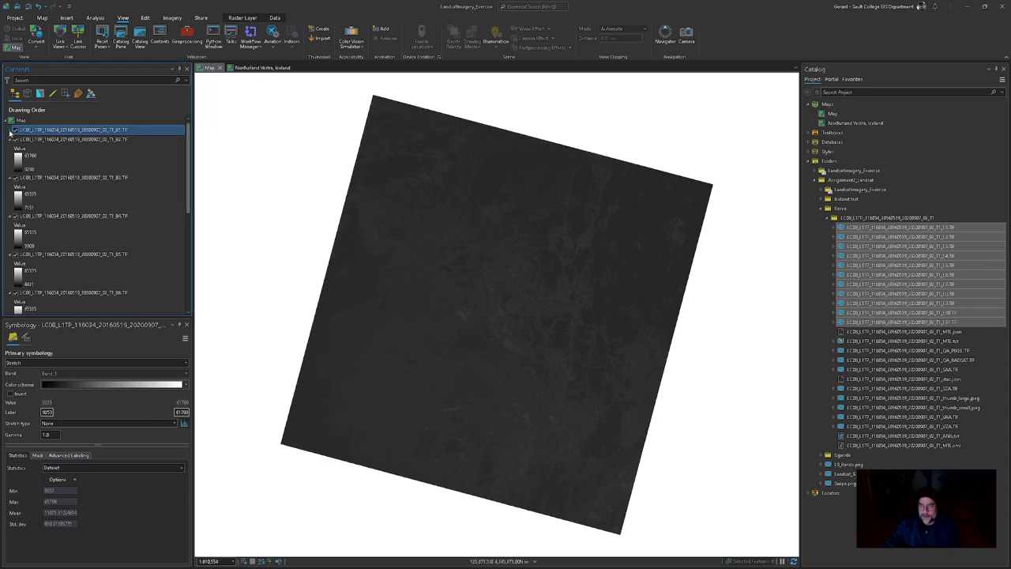
{"action": "left_click", "coordinate": [10, 140]}
{"action": "left_click", "coordinate": [10, 149]}
{"action": "left_click", "coordinate": [10, 158]}
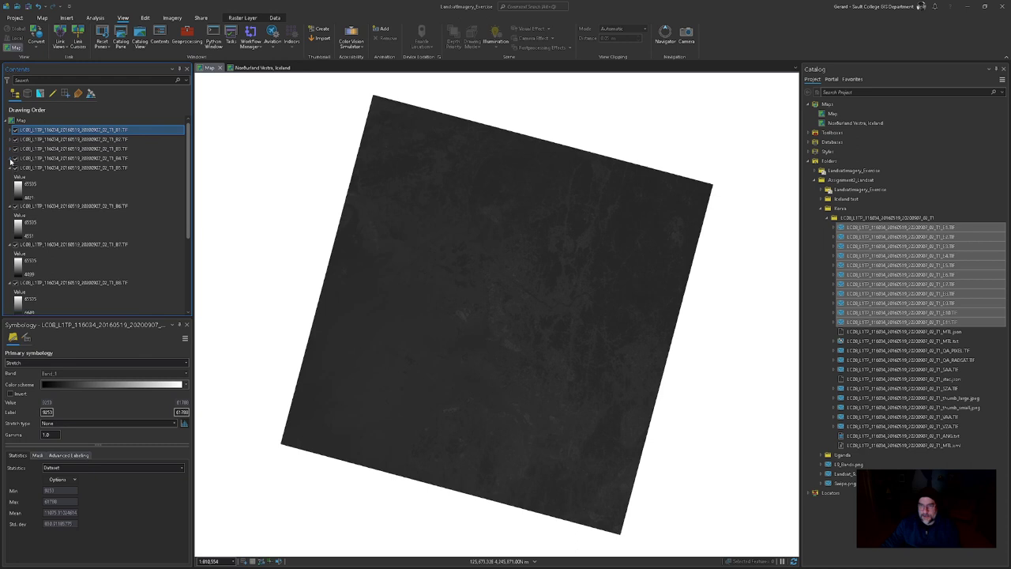
{"action": "left_click", "coordinate": [10, 169]}
{"action": "left_click", "coordinate": [11, 177]}
{"action": "left_click", "coordinate": [10, 187]}
{"action": "left_click", "coordinate": [10, 196]}
{"action": "left_click", "coordinate": [10, 206]}
{"action": "left_click", "coordinate": [10, 215]}
{"action": "left_click", "coordinate": [11, 226]}
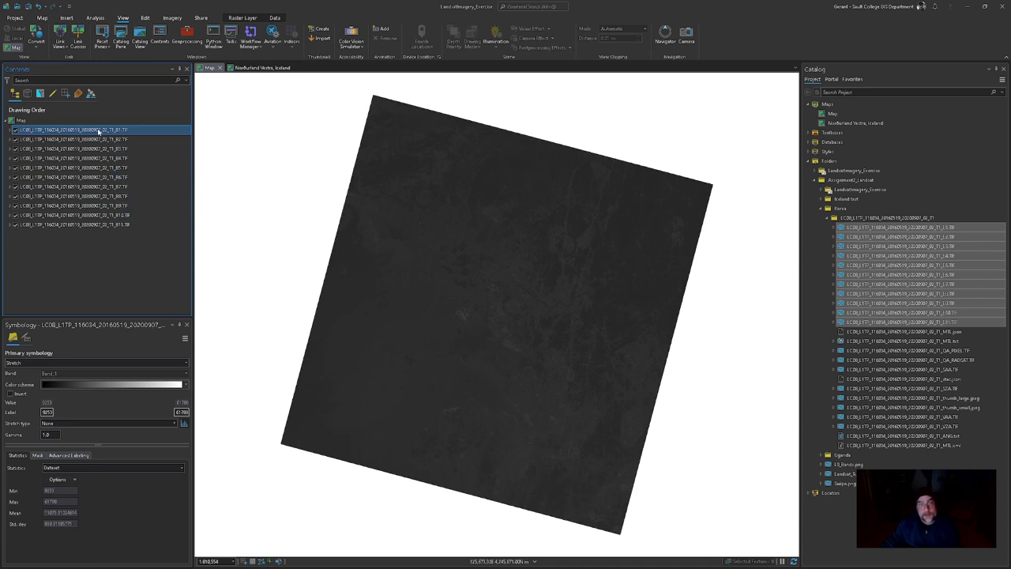
Step: Group the eleven band layers, B1 through B11, and name the group LC08_P116_R034_May19th, 2016
{"action": "left_click", "coordinate": [121, 226], "text": "shift"}
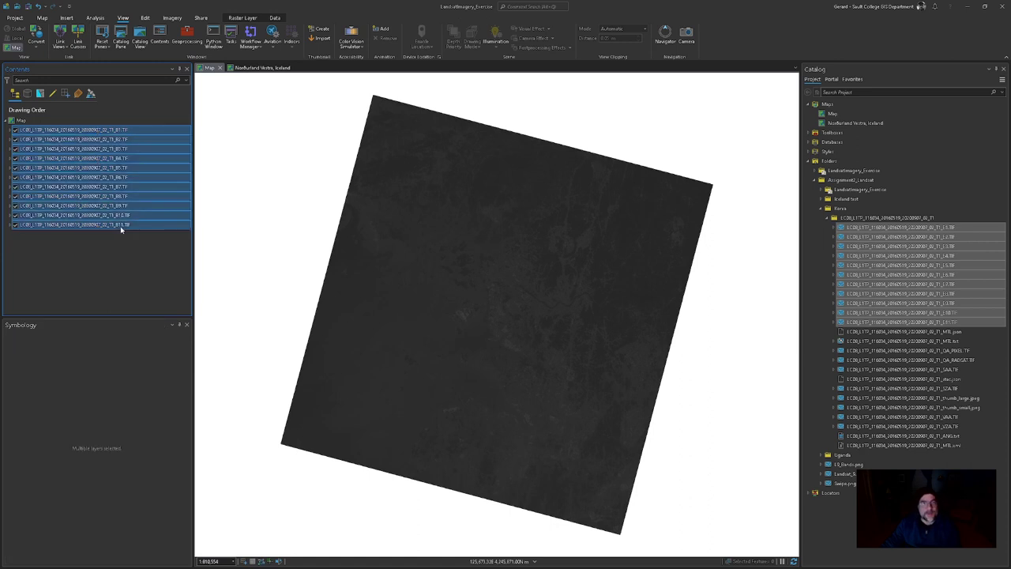
{"action": "right_click", "coordinate": [120, 226]}
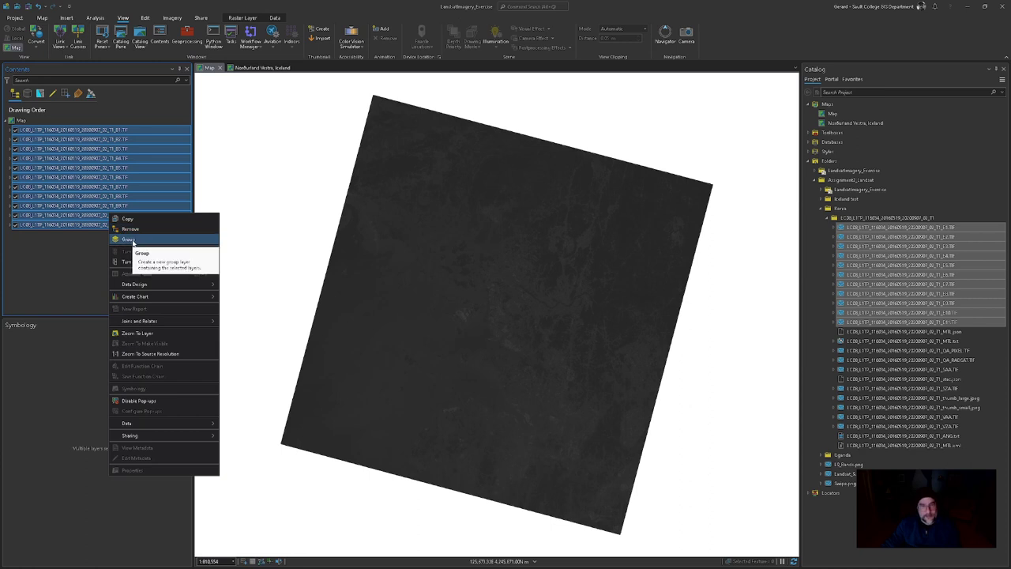
{"action": "left_click", "coordinate": [133, 240]}
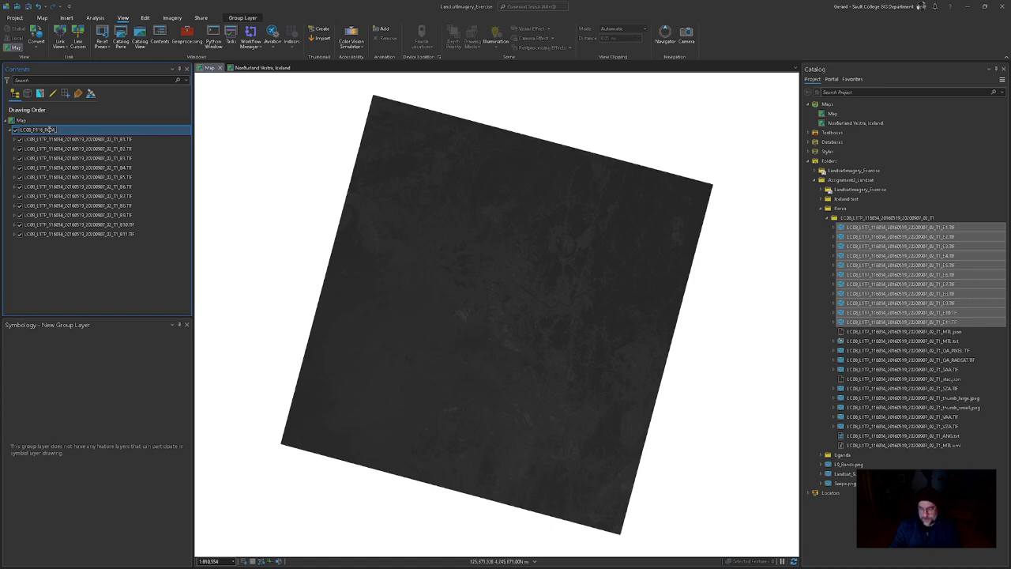
{"action": "type", "text": "May"}
{"action": "type", "text": "TR"}
{"action": "type", "text": "th, 2016"}
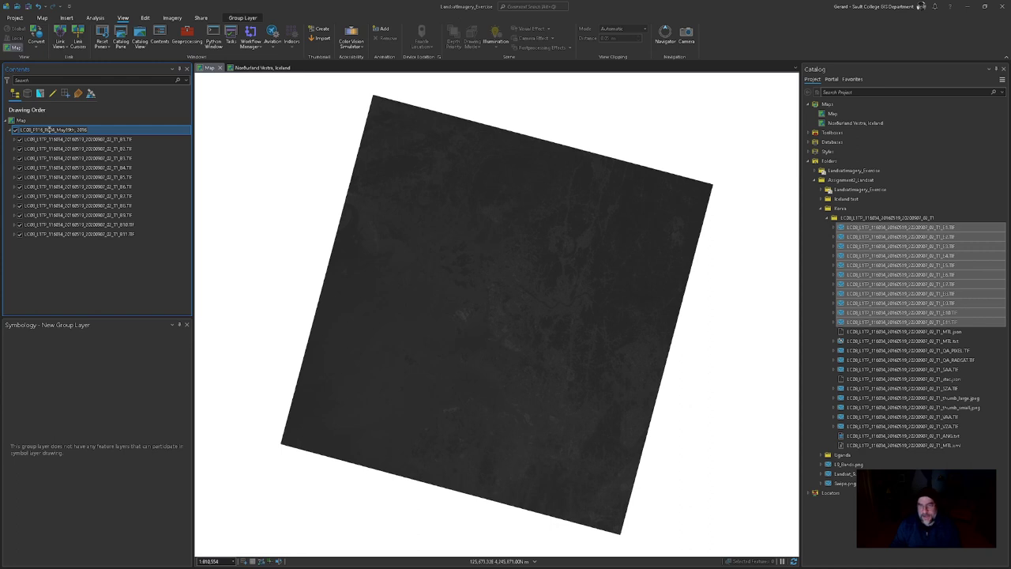
{"action": "key", "text": "Return"}
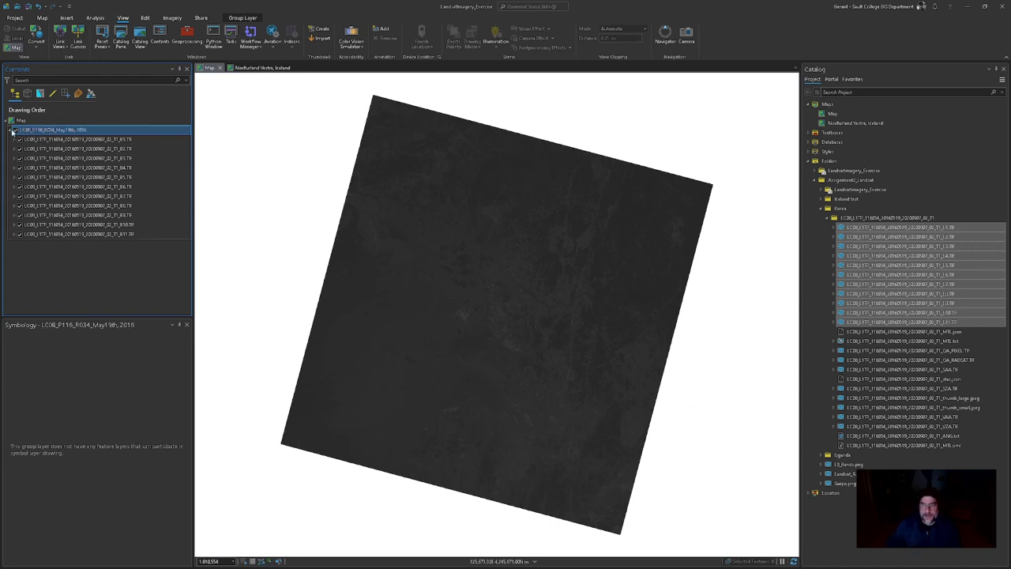
Step: Demonstrate collapsing and expanding the May 19th, 2016 group layer, and toggle its visibility off and on
{"action": "left_click", "coordinate": [11, 131]}
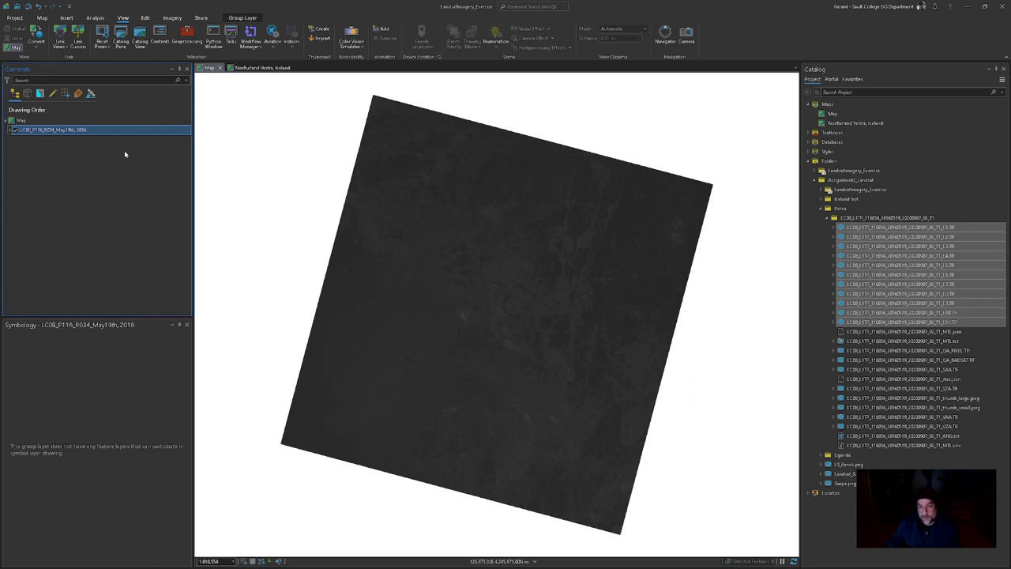
{"action": "left_click", "coordinate": [10, 130]}
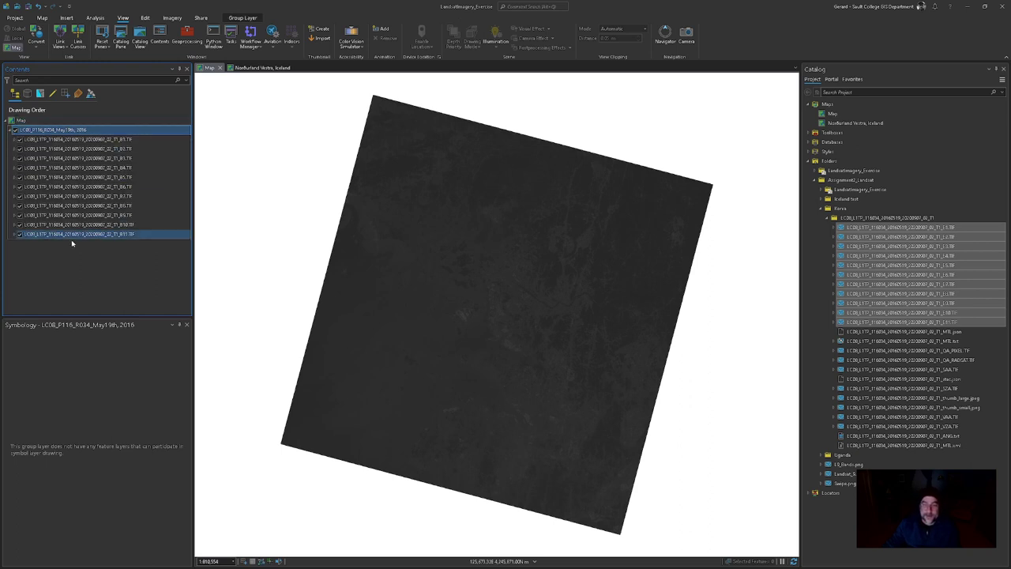
{"action": "left_click", "coordinate": [10, 130]}
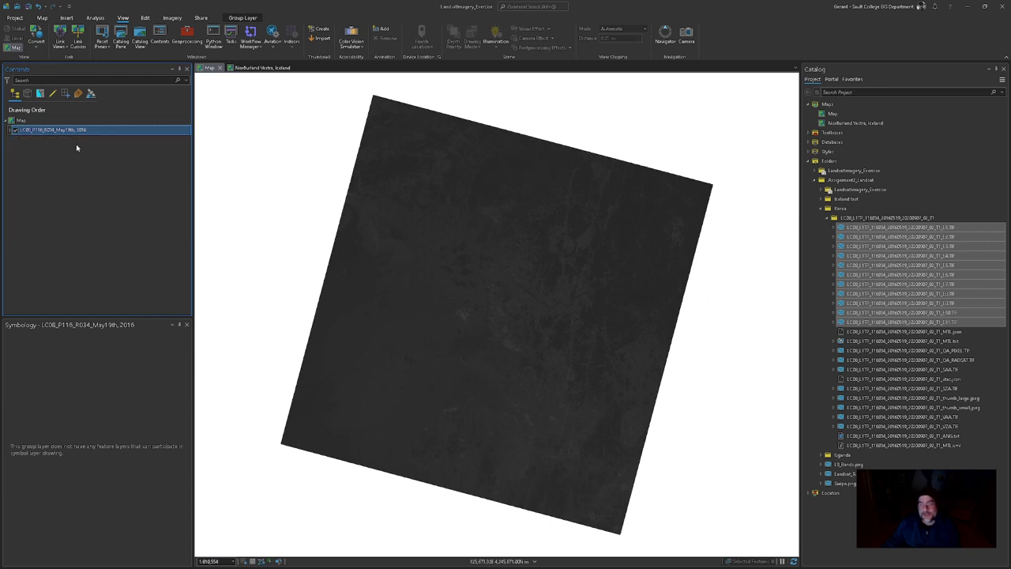
{"action": "left_click", "coordinate": [16, 130]}
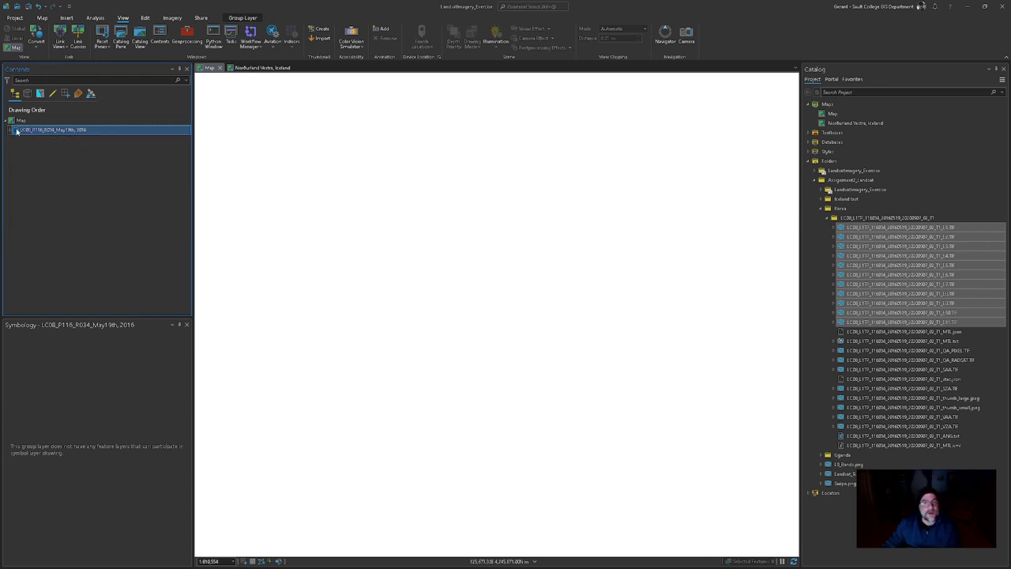
{"action": "left_click", "coordinate": [16, 130]}
{"action": "left_click", "coordinate": [16, 131]}
{"action": "left_click", "coordinate": [16, 130]}
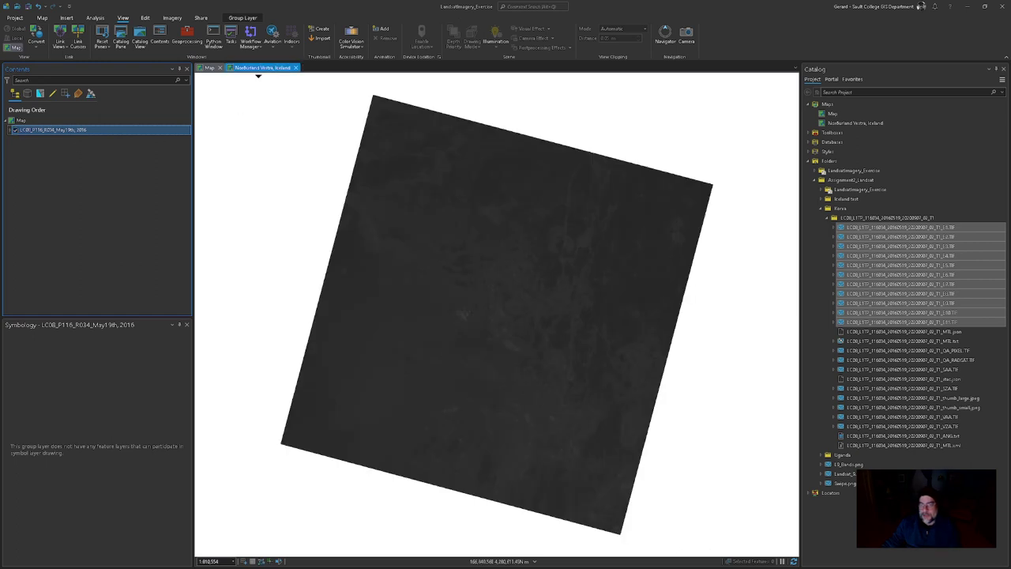
Step: Examine the two scene groups in the Norðurland Vestra, Iceland map with the P220_R014 group displayed, and return to Map's expanded band group
{"action": "left_click", "coordinate": [260, 69]}
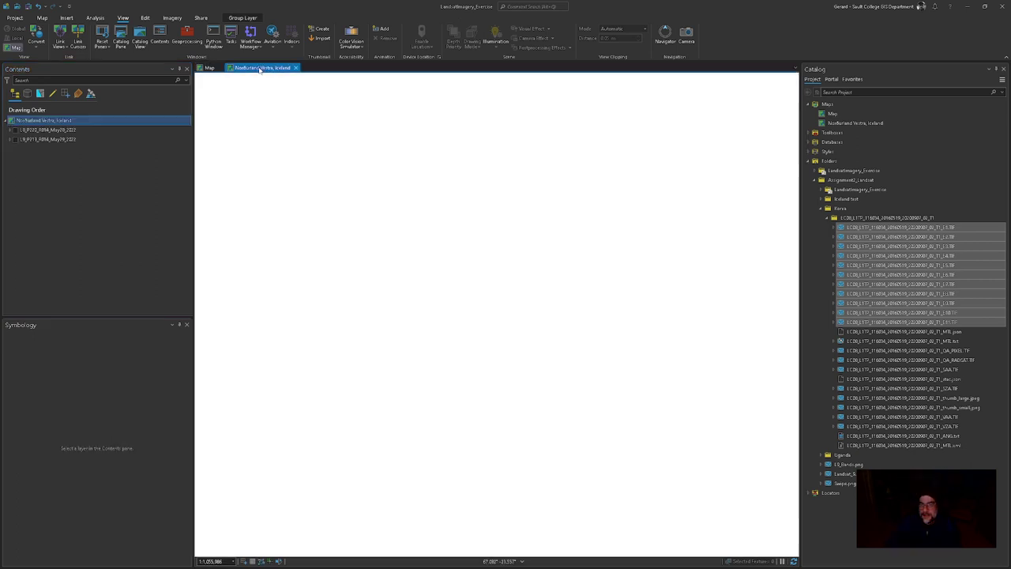
{"action": "left_click", "coordinate": [79, 140]}
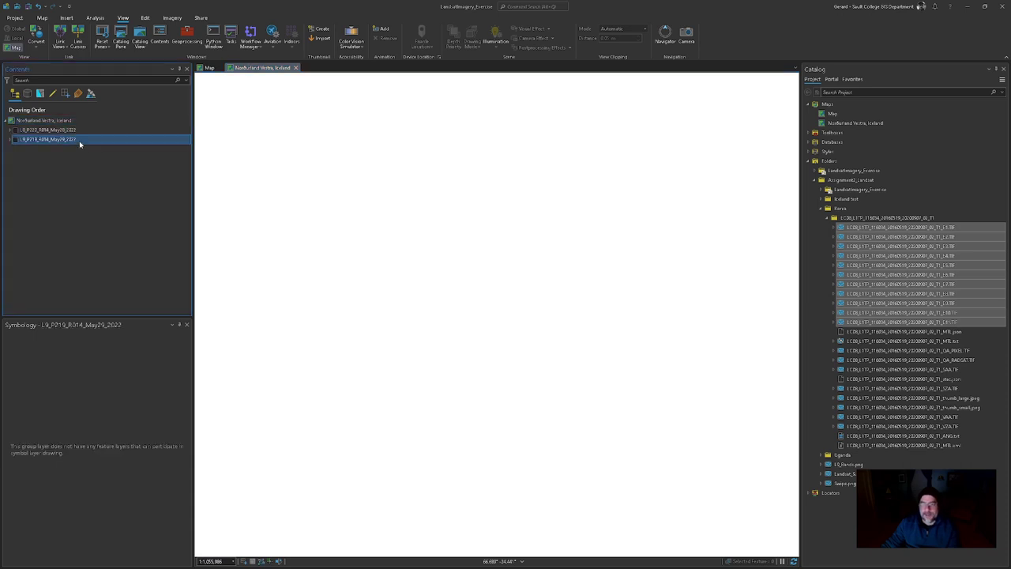
{"action": "left_click", "coordinate": [11, 130]}
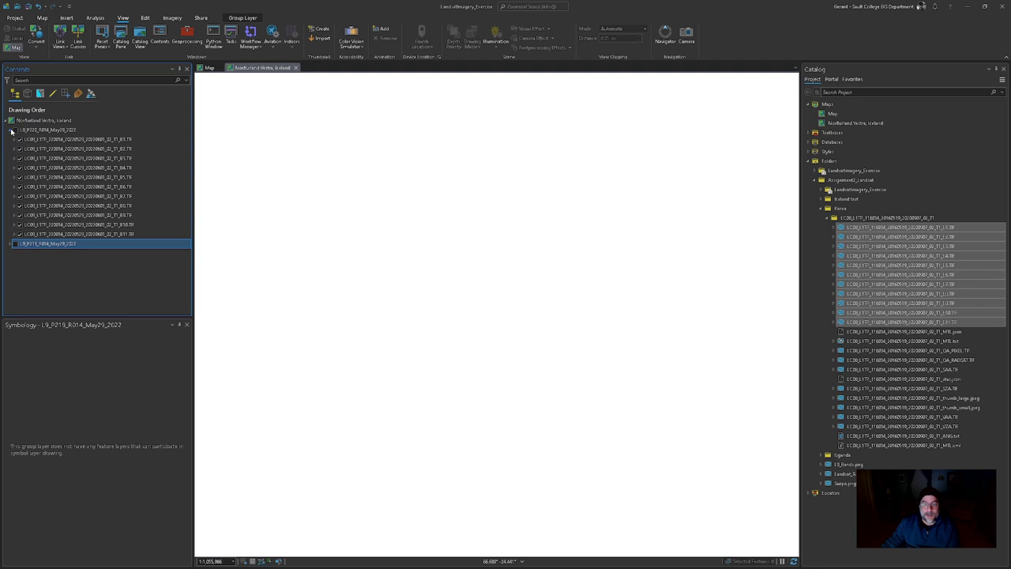
{"action": "left_click", "coordinate": [10, 245]}
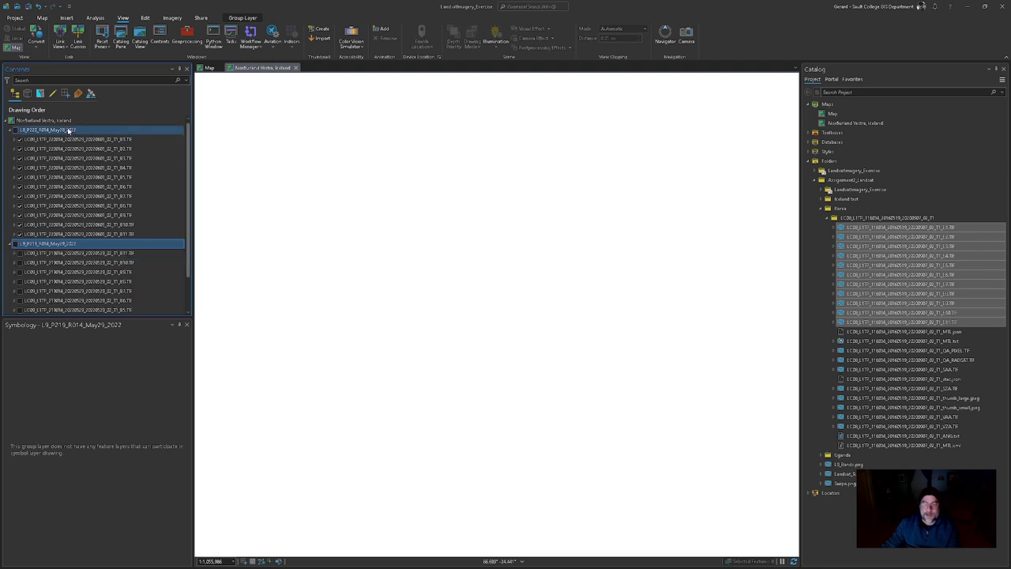
{"action": "left_click", "coordinate": [16, 130]}
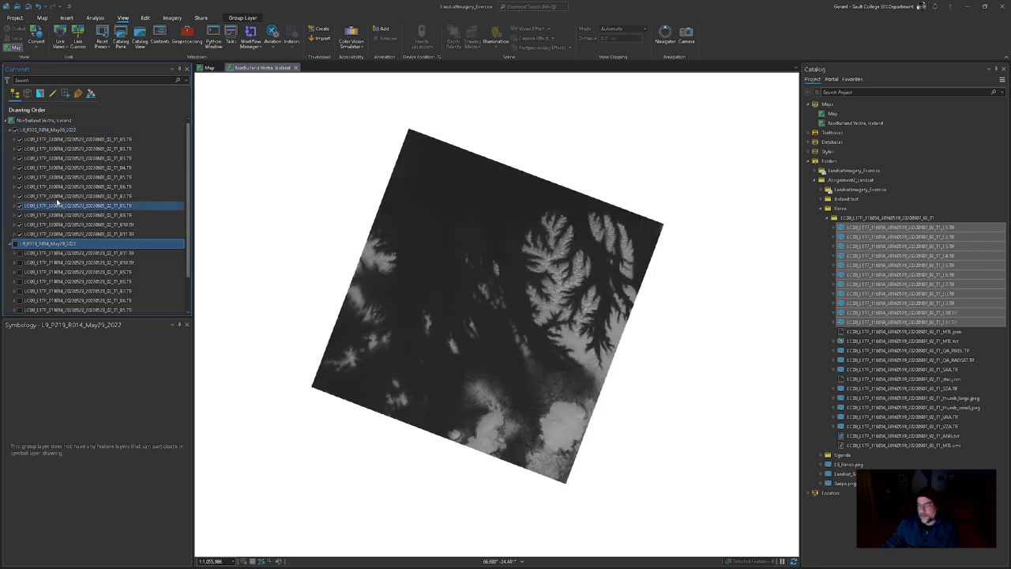
{"action": "scroll", "coordinate": [562, 276], "scroll_direction": "up", "scroll_amount": 3}
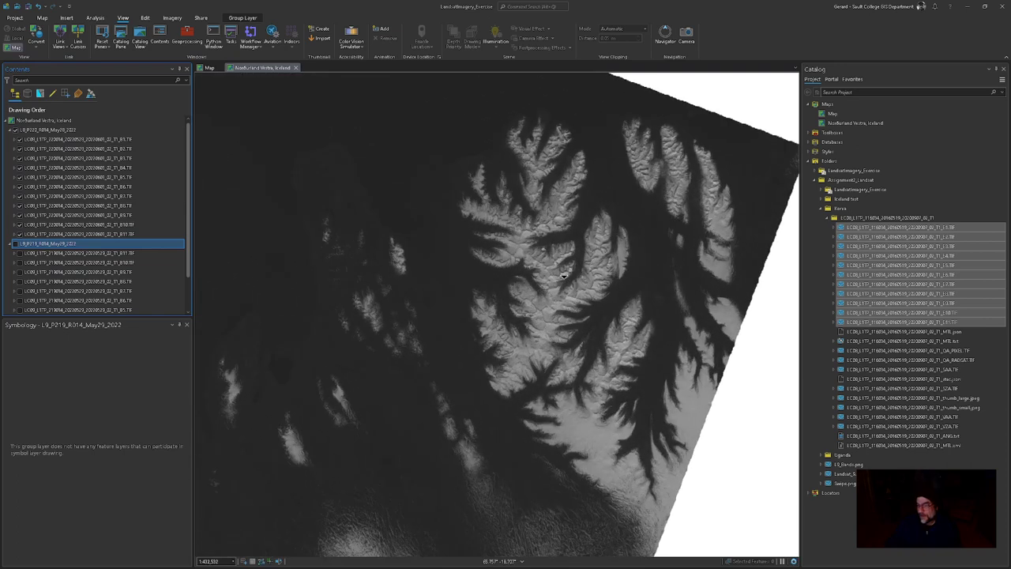
{"action": "scroll", "coordinate": [563, 277], "scroll_direction": "down", "scroll_amount": 3}
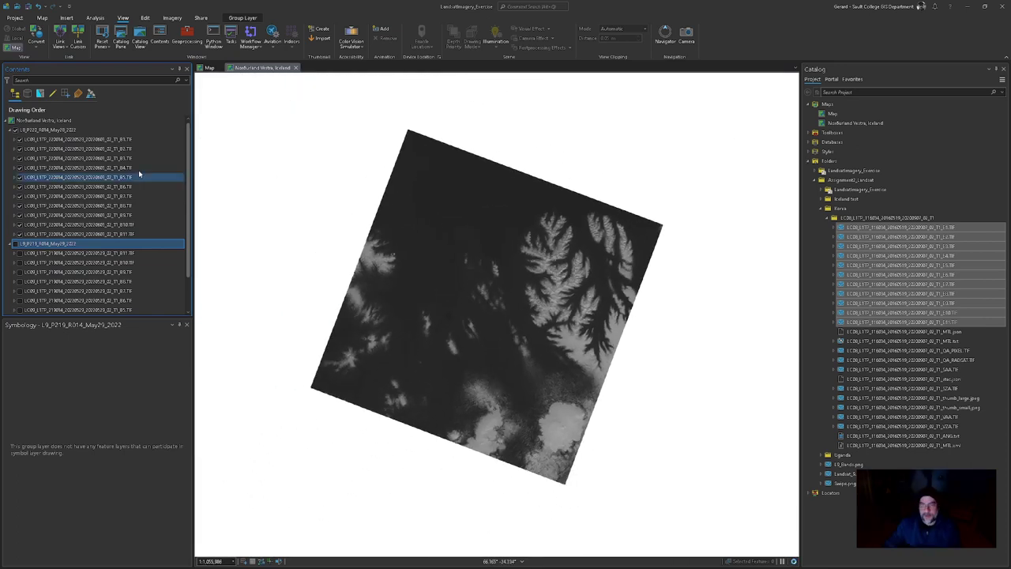
{"action": "left_click", "coordinate": [207, 67]}
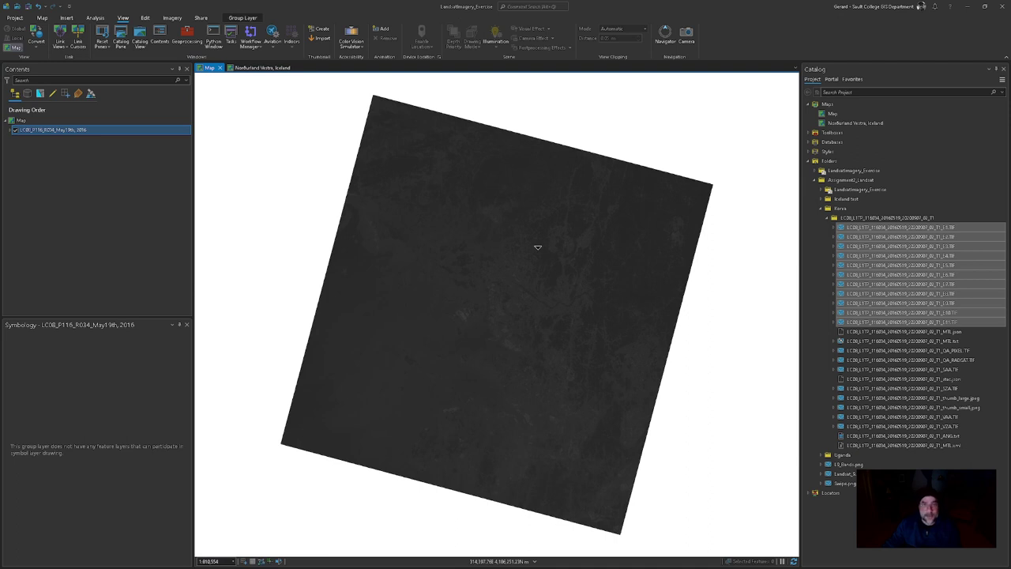
{"action": "left_click", "coordinate": [11, 131]}
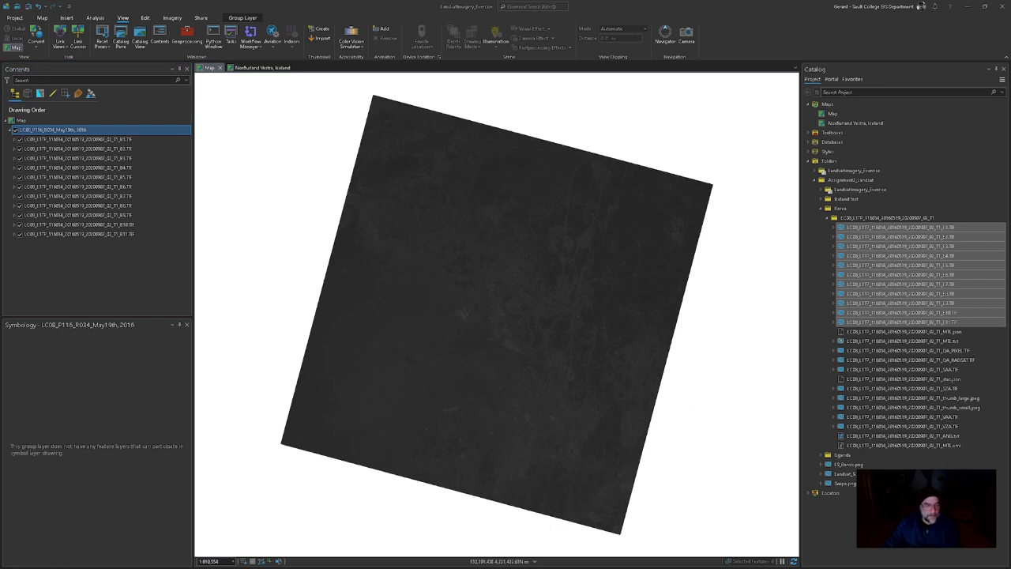
Step: Switch to the assignment document in Word and enter Incheon, S. Korea as the Description/Location in the empty row of the Part A table
{"action": "key", "text": "alt+Tab"}
{"action": "scroll", "coordinate": [559, 293], "scroll_direction": "down", "scroll_amount": 5}
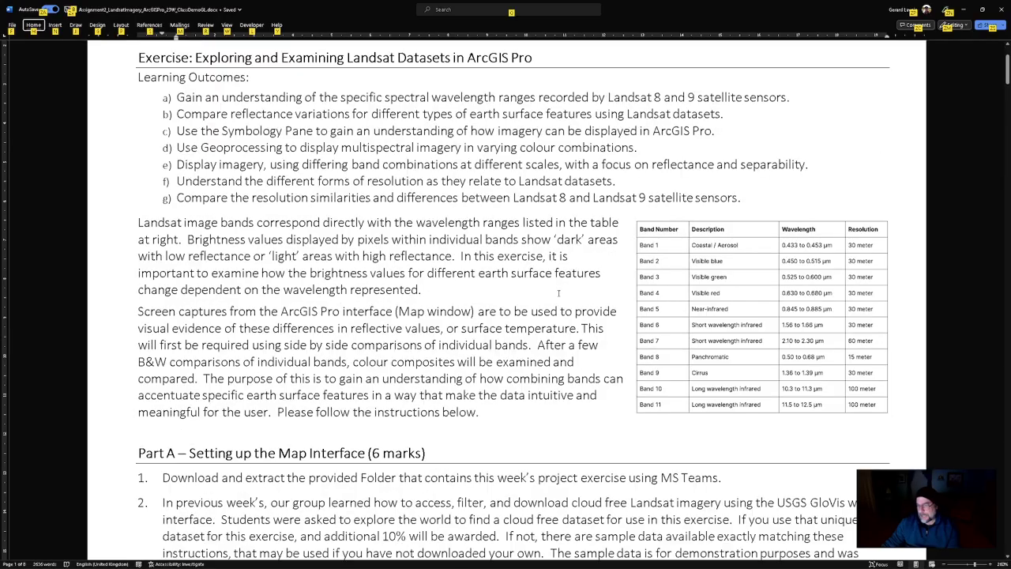
{"action": "scroll", "coordinate": [558, 293], "scroll_direction": "down", "scroll_amount": 3}
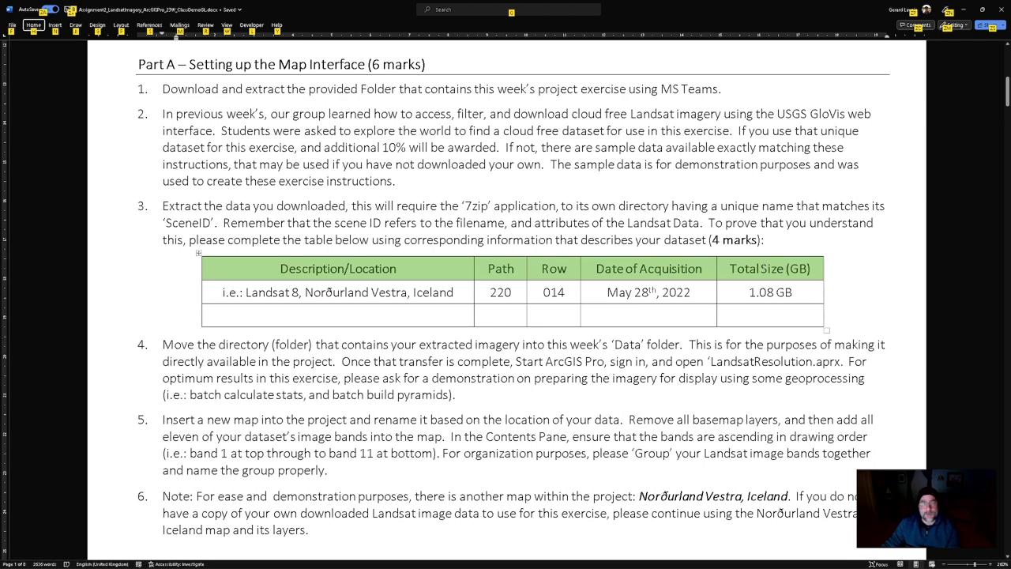
{"action": "left_click", "coordinate": [328, 315]}
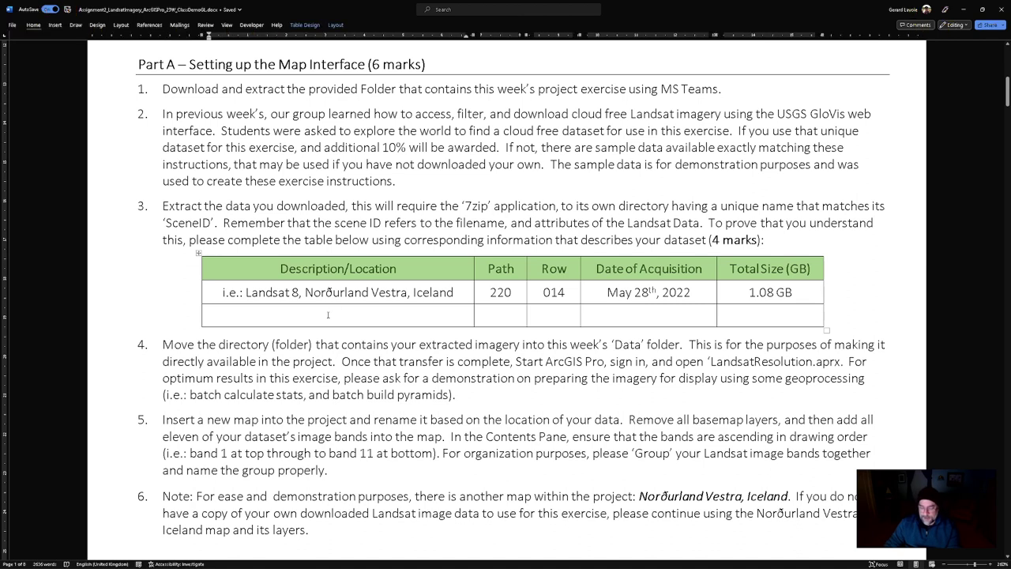
{"action": "type", "text": "Inch"}
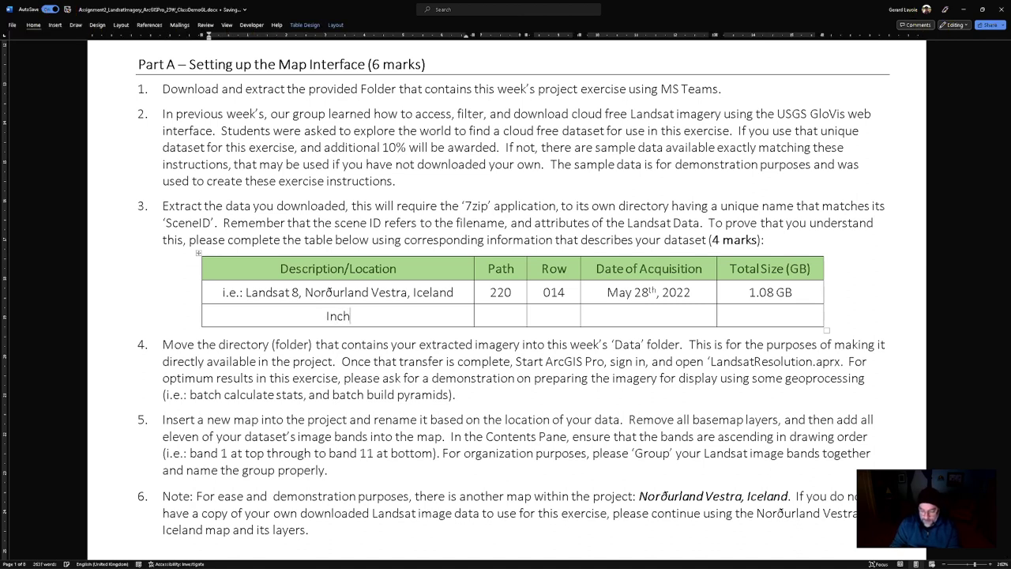
{"action": "type", "text": "eon, S"}
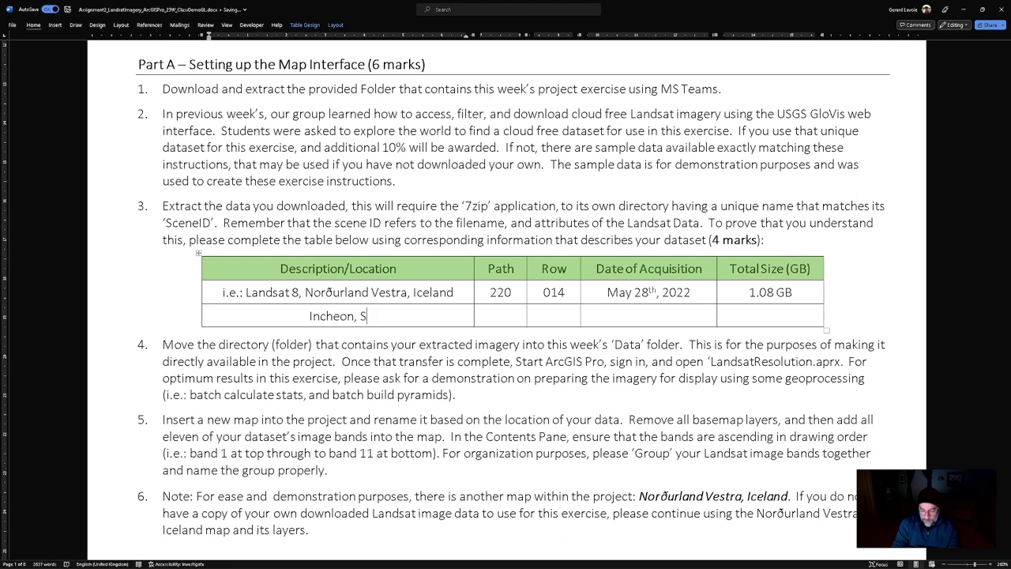
{"action": "type", "text": ". Korea"}
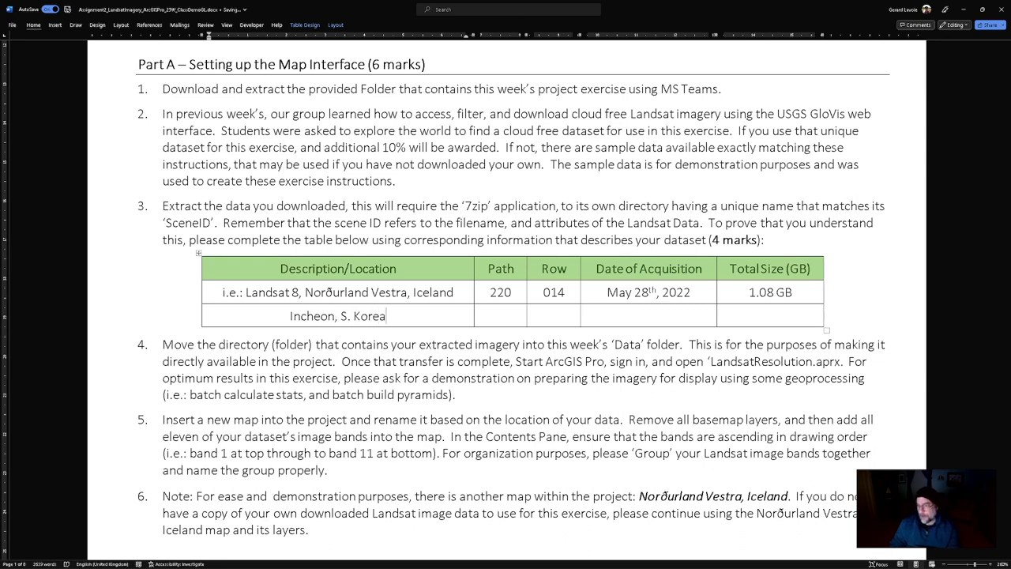
Step: Fill in the Incheon row with Path 116 and Row 034
{"action": "left_click", "coordinate": [504, 318]}
{"action": "type", "text": "116"}
{"action": "key", "text": "Tab"}
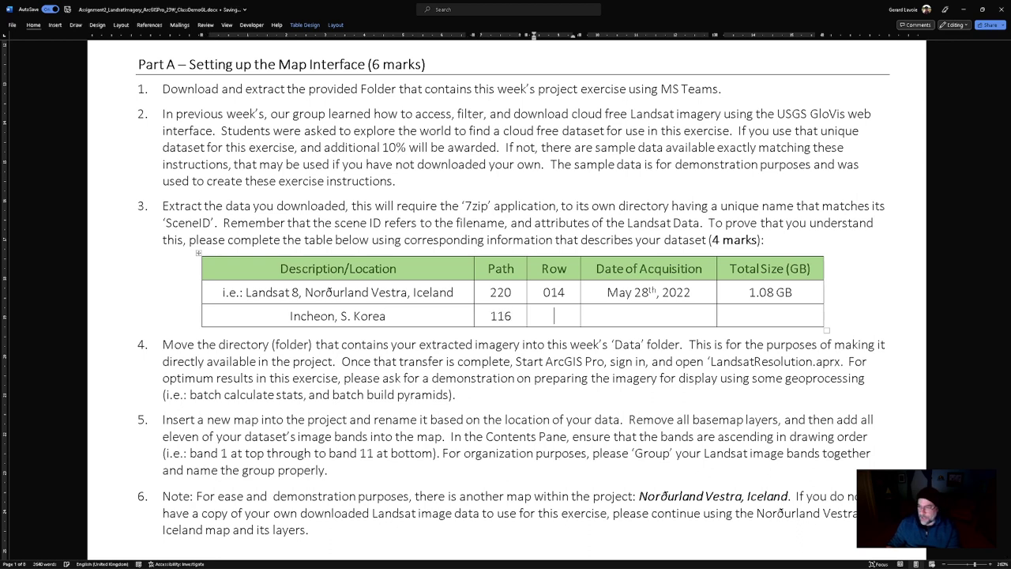
{"action": "type", "text": "034"}
{"action": "key", "text": "Tab"}
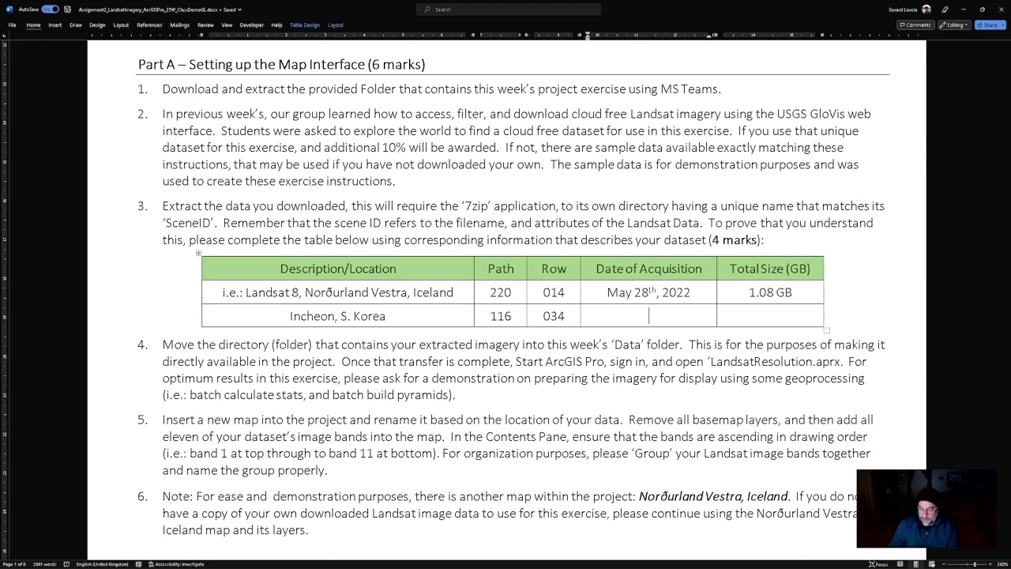
Step: Enter May 19th, 2016 as the Date of Acquisition in the Incheon row
{"action": "type", "text": "May,"}
{"action": "key", "text": "BackSpace"}
{"action": "key", "text": "BackSpace"}
{"action": "type", "text": "19t"}
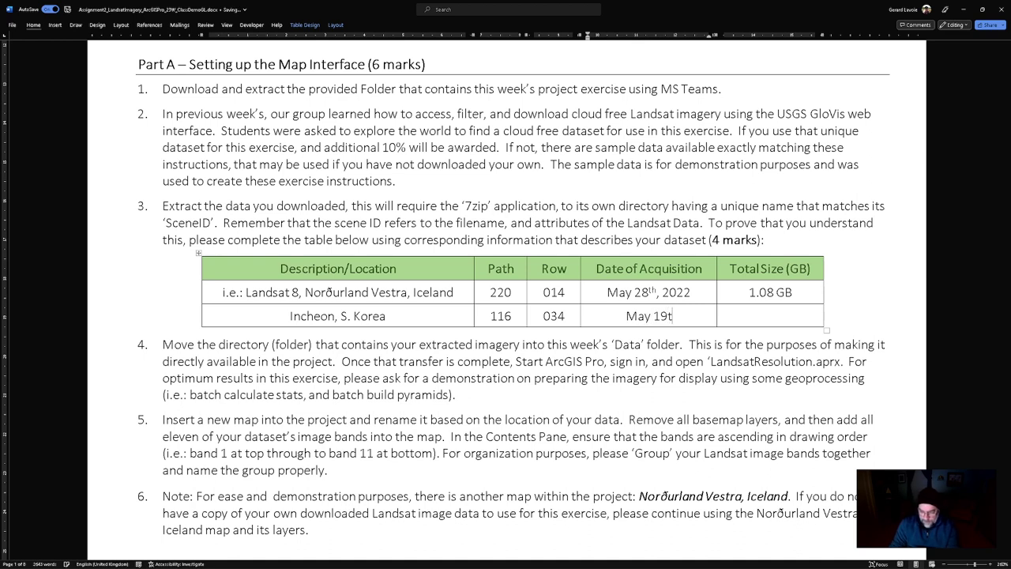
{"action": "type", "text": "h, 2016"}
Step: Switch to ArcGIS Pro and add the Multispectral dataset from the Korea scene's MTL.txt file above Band 1 in the P116_R034 group
{"action": "left_click", "coordinate": [771, 316]}
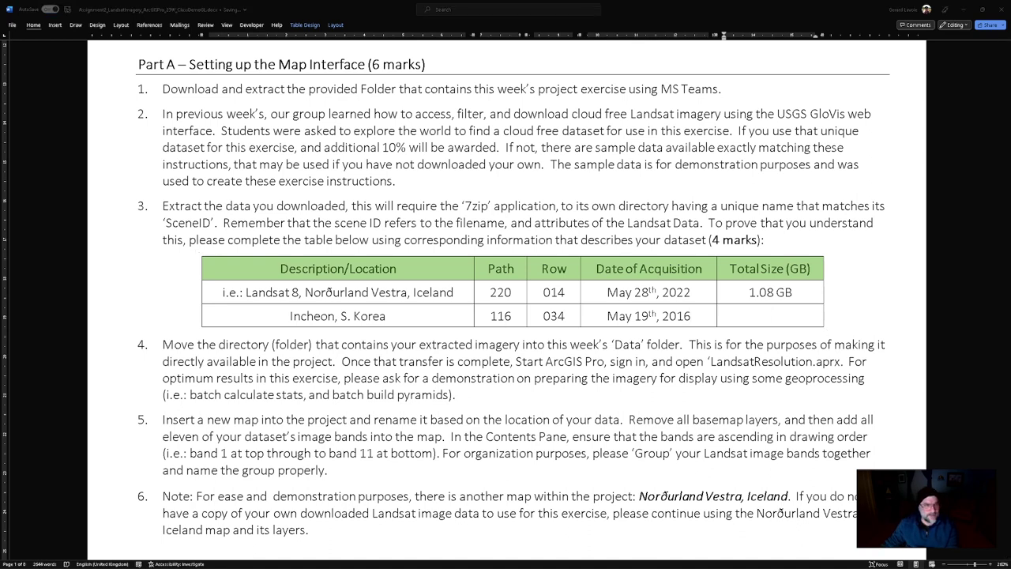
{"action": "key", "text": "alt+Tab"}
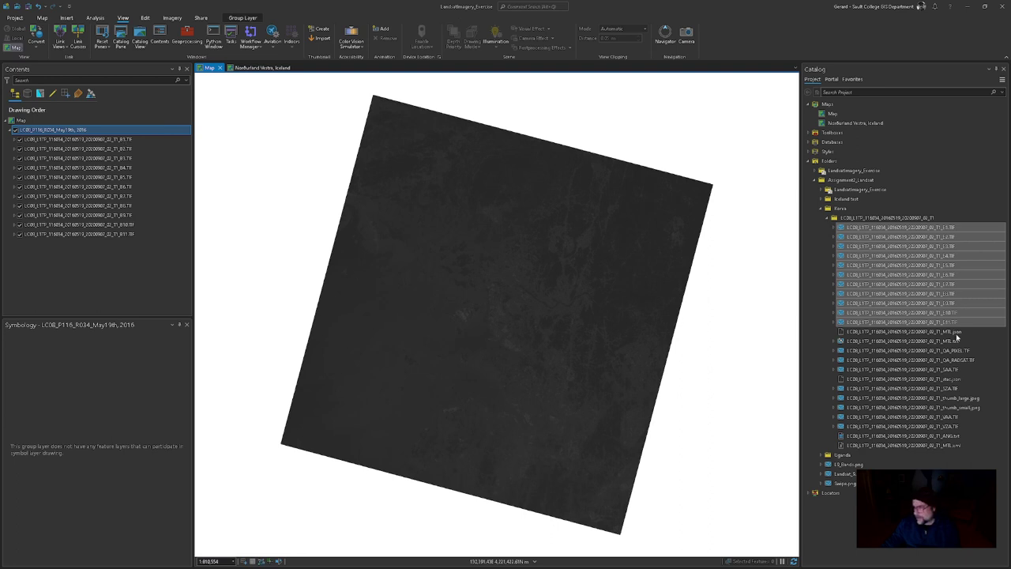
{"action": "left_click", "coordinate": [872, 342]}
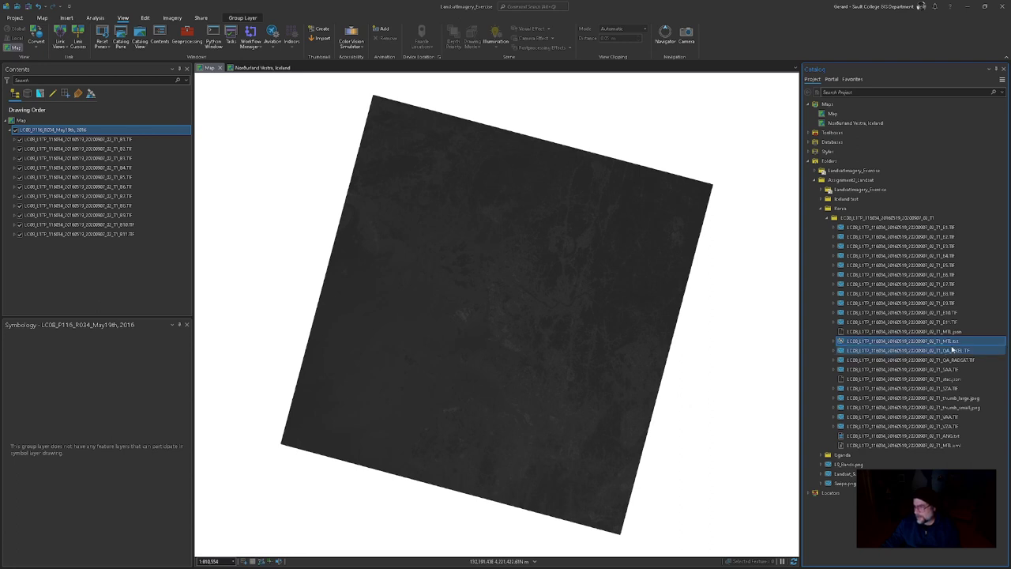
{"action": "mouse_move", "coordinate": [952, 349]}
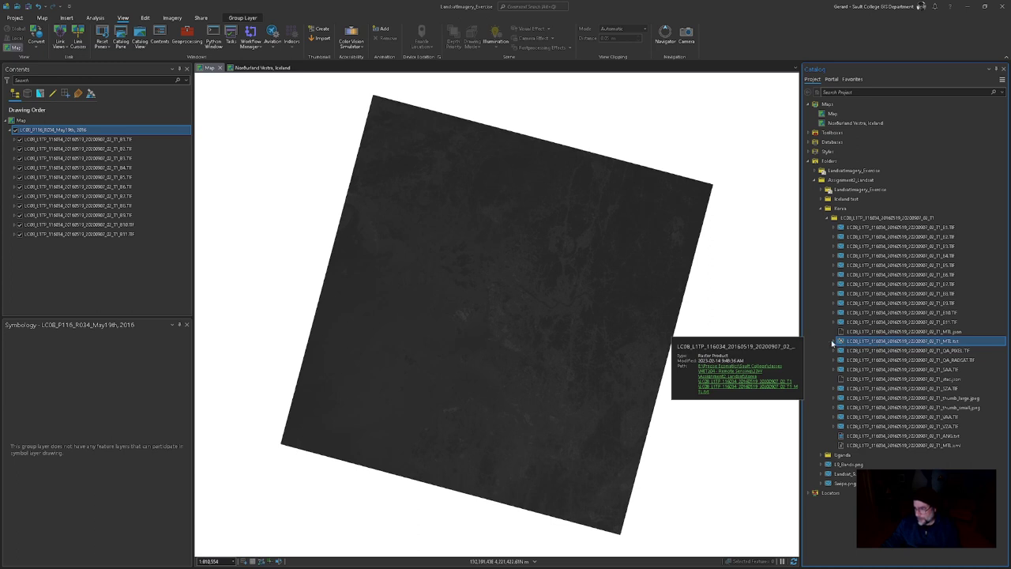
{"action": "left_click", "coordinate": [834, 341]}
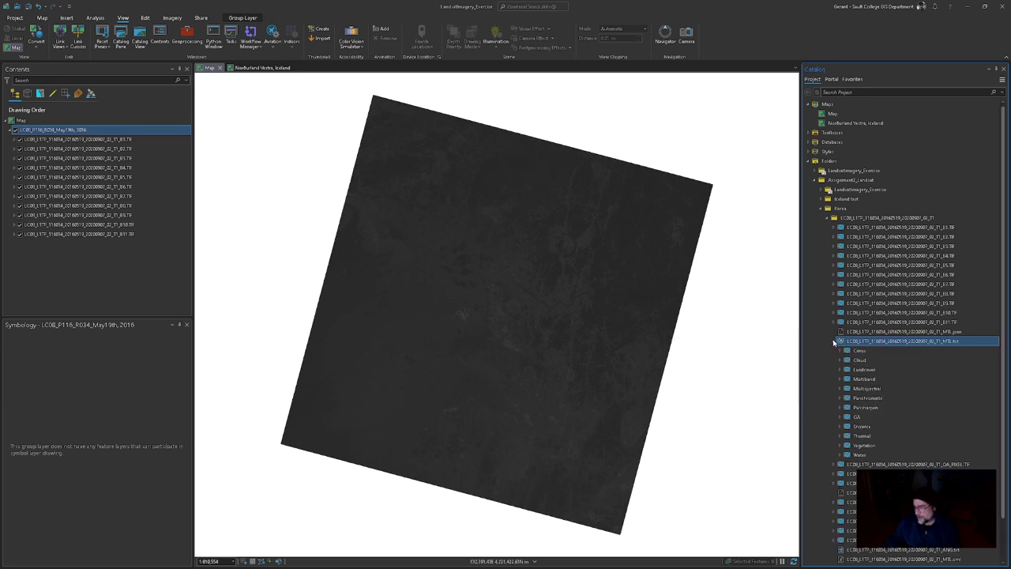
{"action": "left_click", "coordinate": [834, 341]}
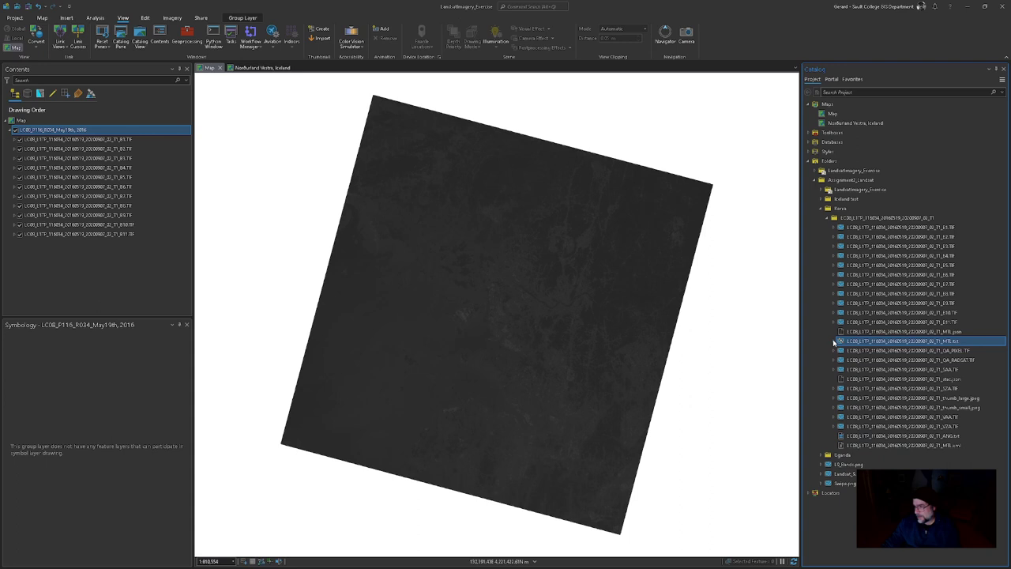
{"action": "left_click", "coordinate": [834, 341]}
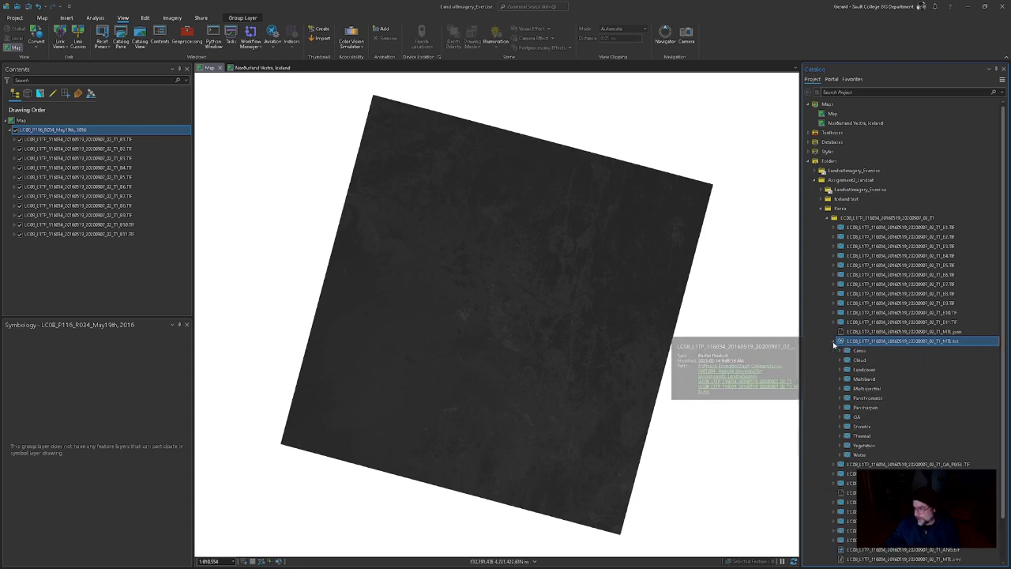
{"action": "scroll", "coordinate": [936, 305], "scroll_direction": "down", "scroll_amount": 2}
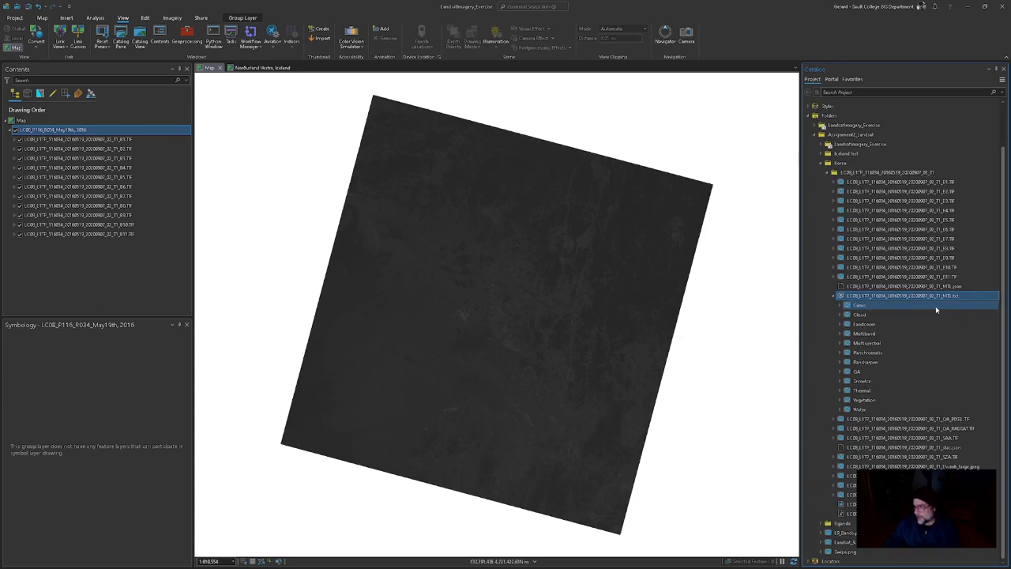
{"action": "left_click", "coordinate": [875, 345]}
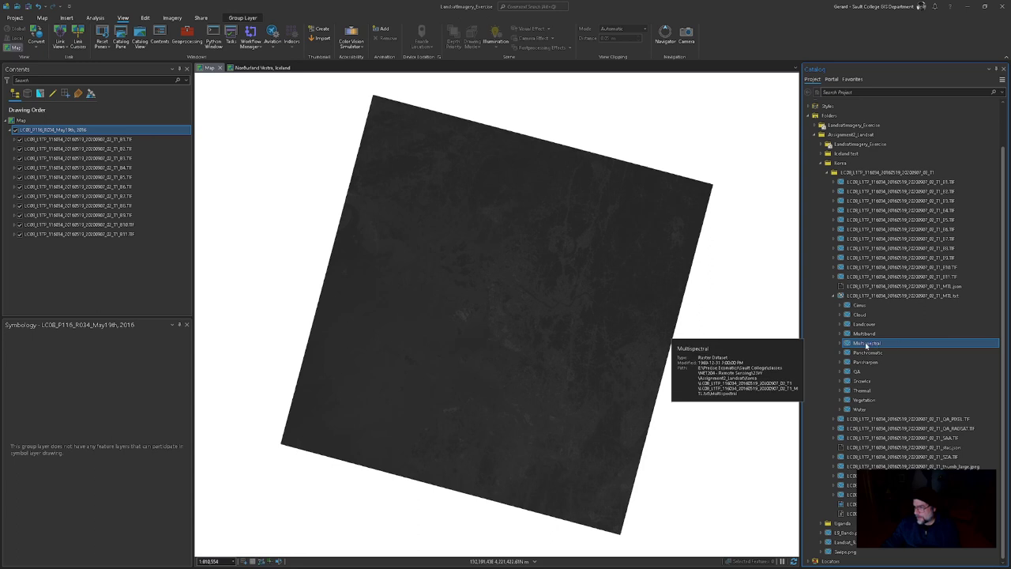
{"action": "left_click", "coordinate": [85, 138]}
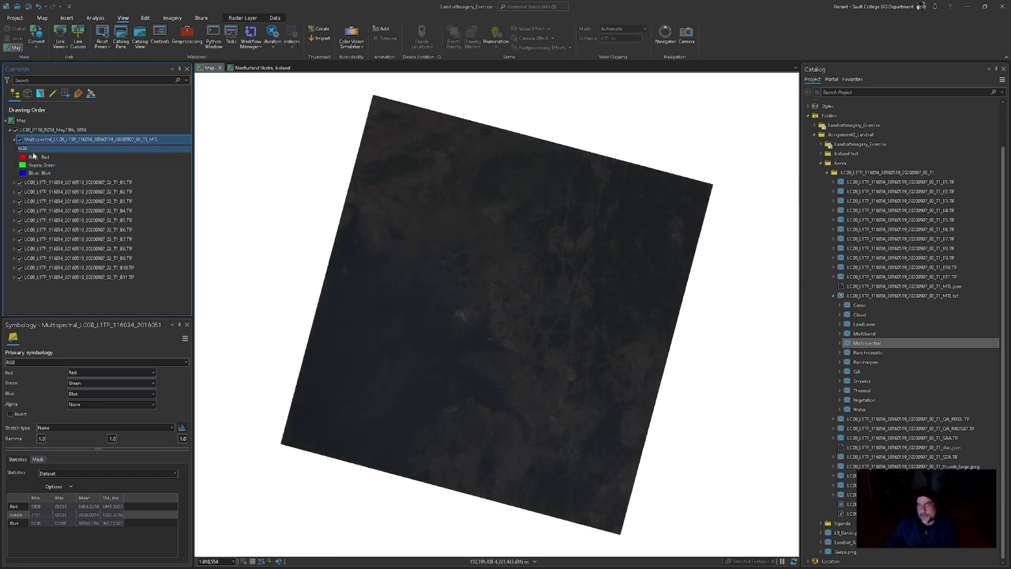
Step: Open the Multispectral layer's source properties and examine its raster information for the uncompressed size
{"action": "right_click", "coordinate": [127, 138]}
{"action": "right_click", "coordinate": [102, 139]}
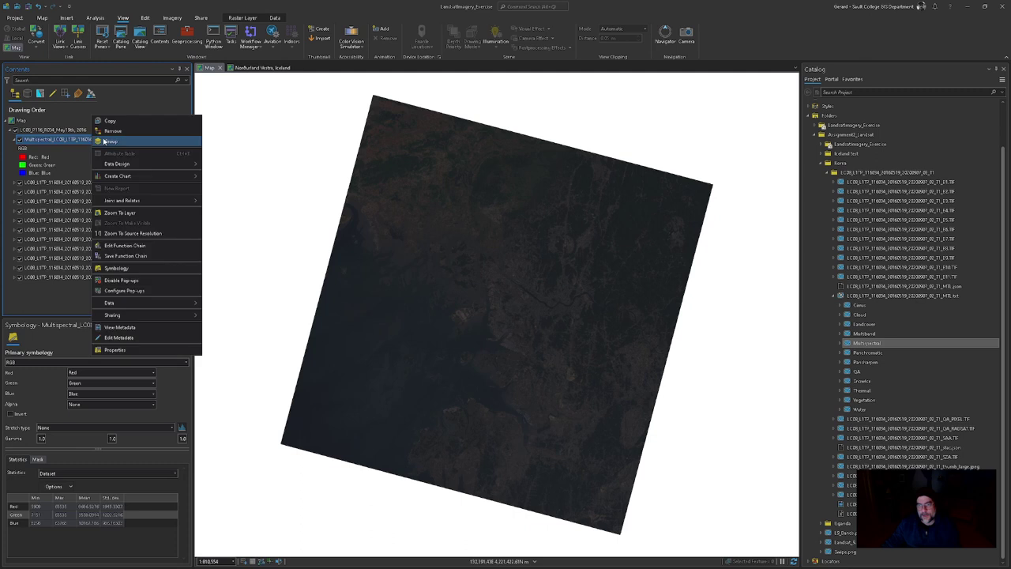
{"action": "left_click", "coordinate": [143, 349]}
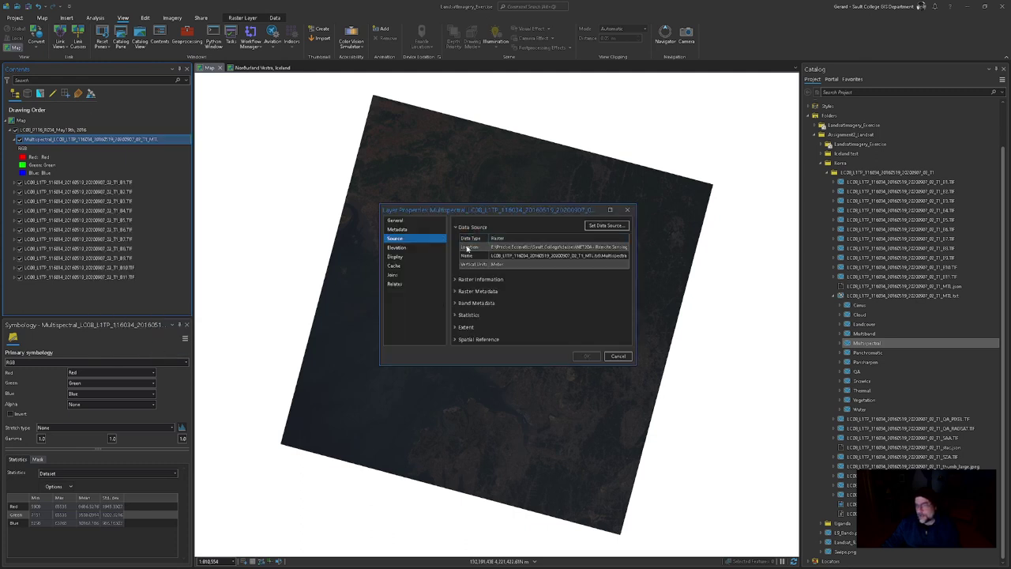
{"action": "left_click_drag", "start_coordinate": [494, 209], "coordinate": [493, 133]}
{"action": "left_click_drag", "start_coordinate": [635, 158], "coordinate": [690, 157]}
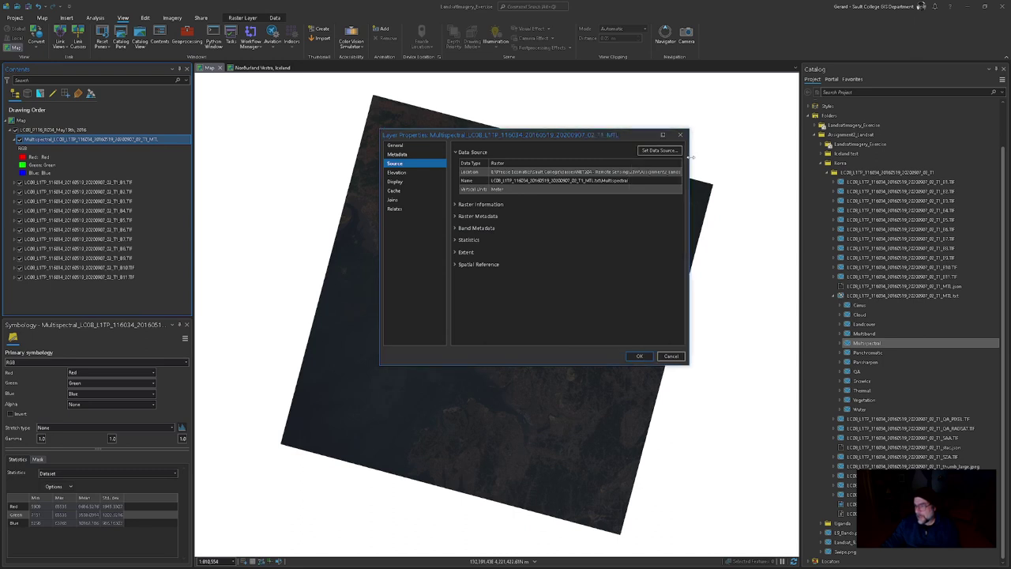
{"action": "left_click", "coordinate": [457, 204]}
{"action": "left_click", "coordinate": [529, 222]}
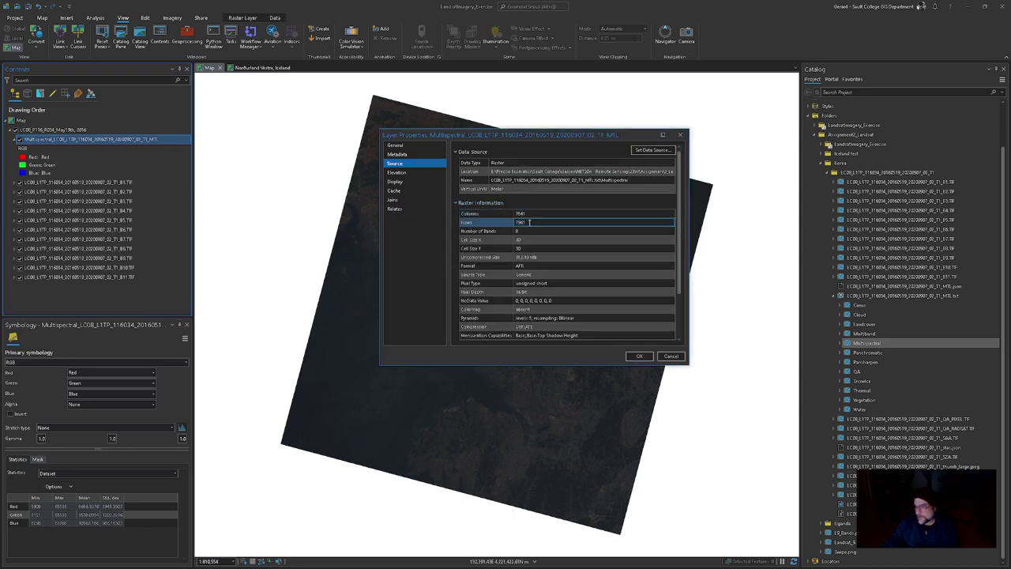
{"action": "left_click", "coordinate": [529, 230]}
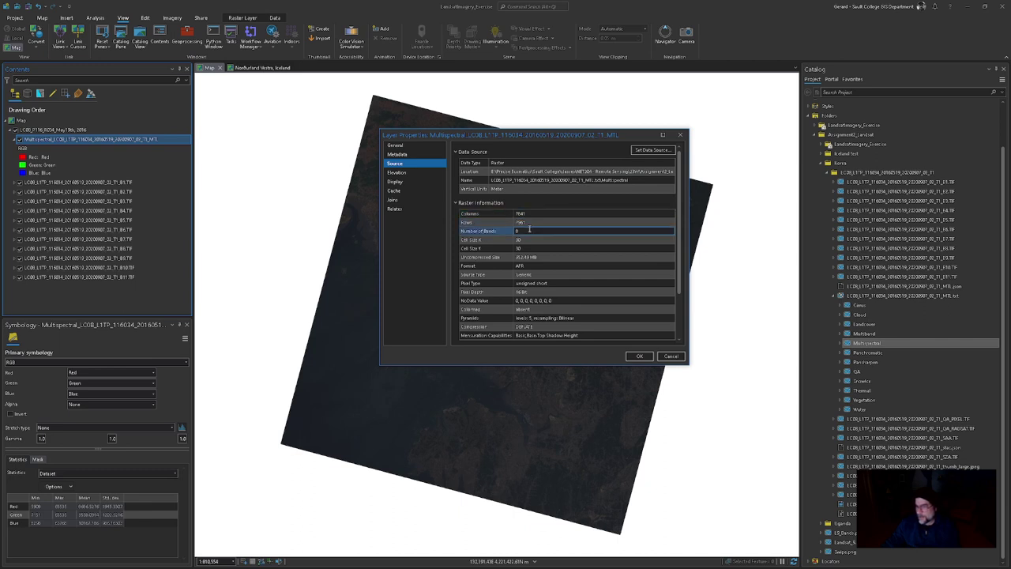
{"action": "left_click", "coordinate": [535, 239]}
{"action": "left_click", "coordinate": [541, 256]}
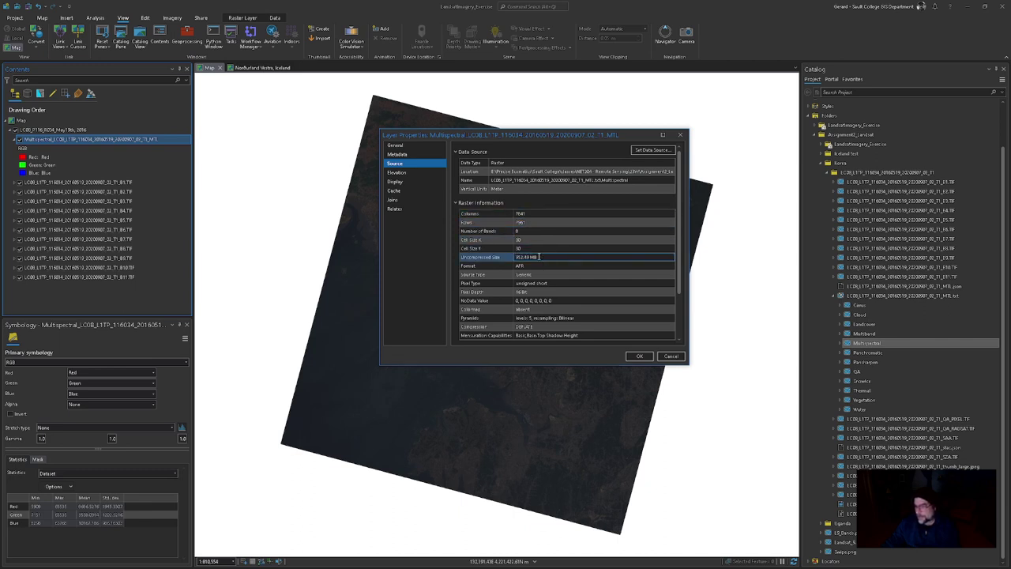
{"action": "left_click", "coordinate": [500, 260]}
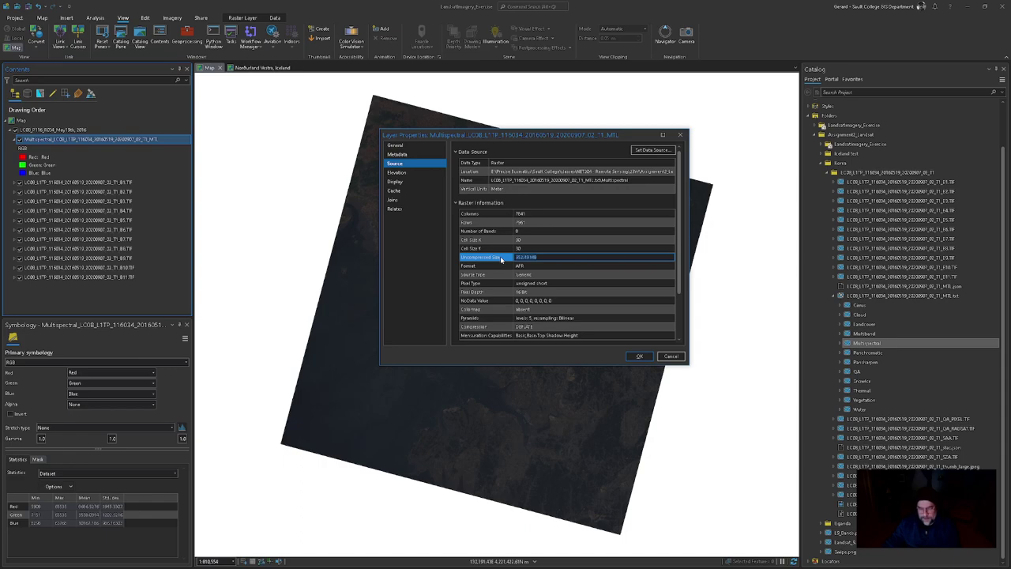
Step: Switch to the assignment document in Word and enter 952.49 MB as the Total Size in the Incheon row
{"action": "key", "text": "alt+Tab"}
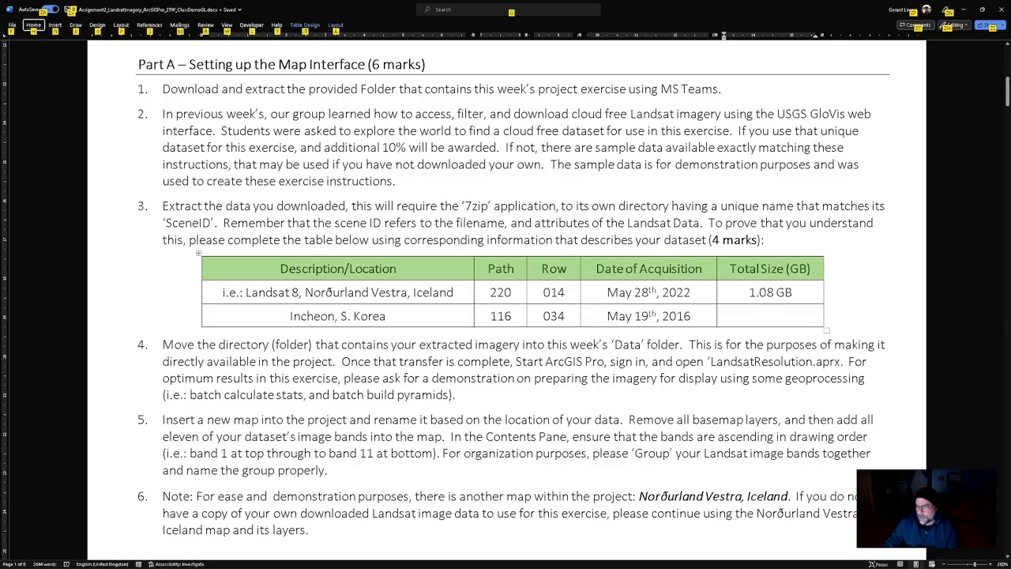
{"action": "left_click", "coordinate": [756, 314]}
{"action": "type", "text": "952.49 MB"}
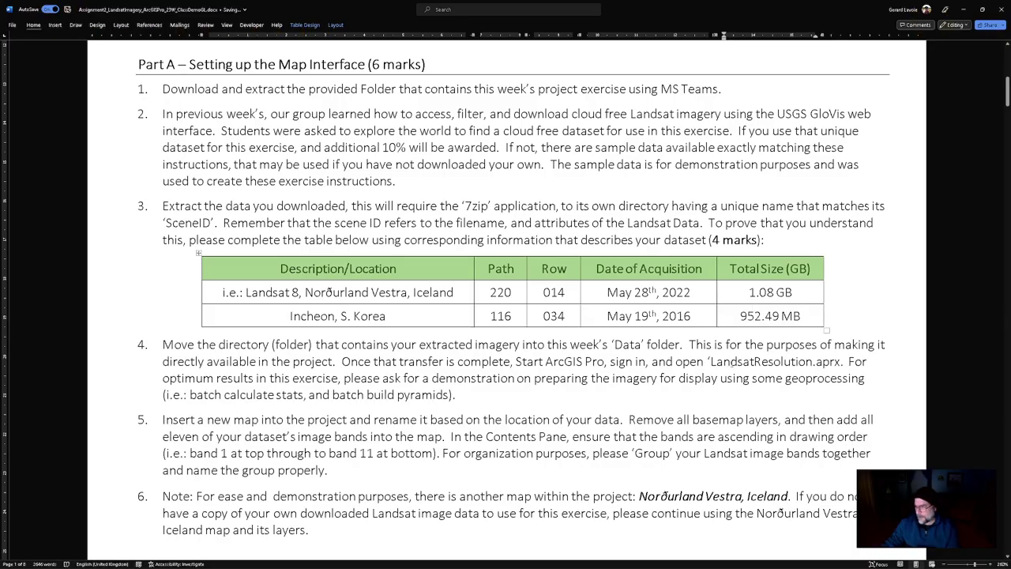
{"action": "left_click", "coordinate": [733, 362]}
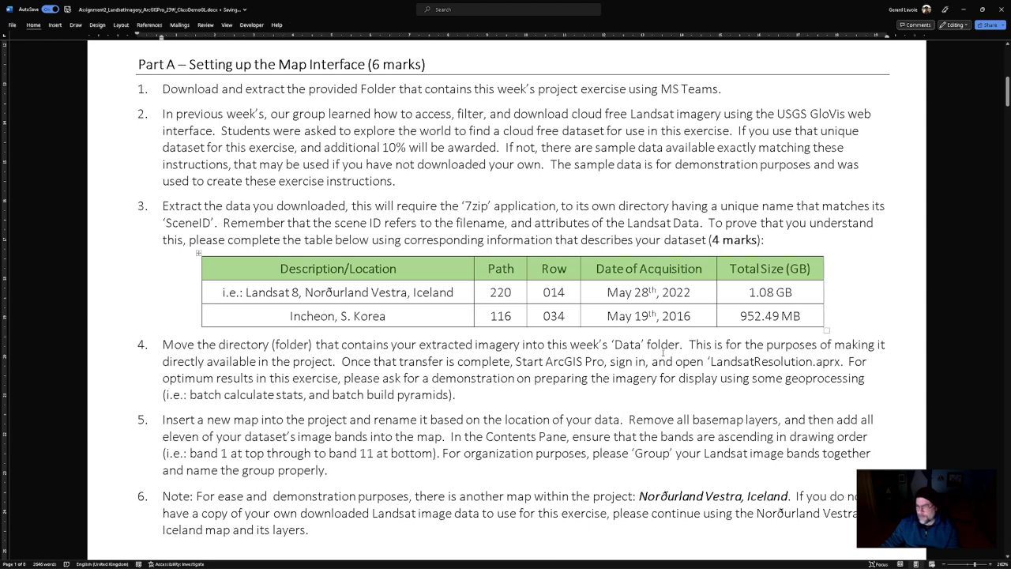
Step: Switch to the Landsat 8-9 Coverage map in ArcGIS Pro and examine the scene footprints from Incheon out across East Asia
{"action": "scroll", "coordinate": [663, 351], "scroll_direction": "down", "scroll_amount": 3}
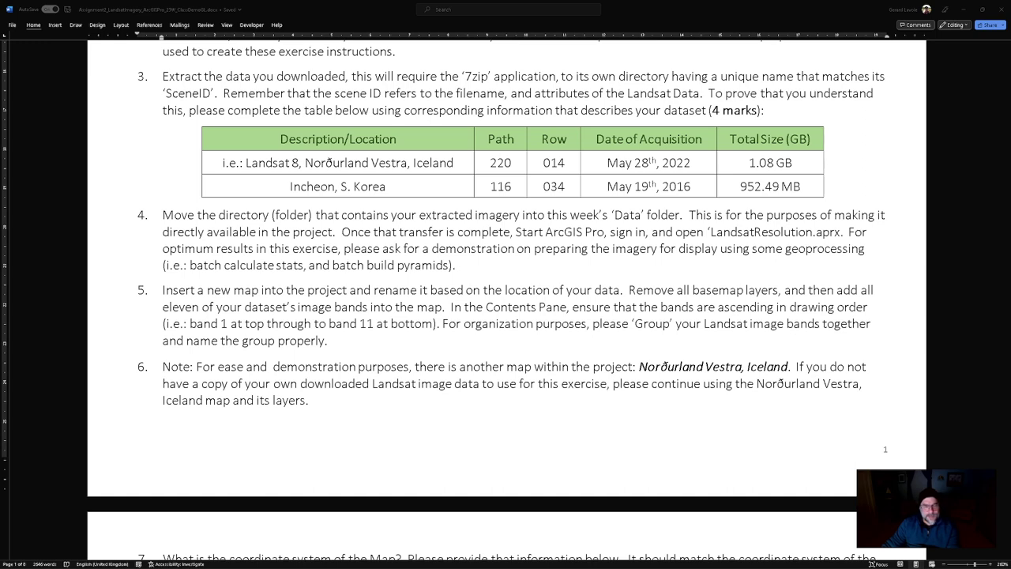
{"action": "key", "text": "alt+Tab"}
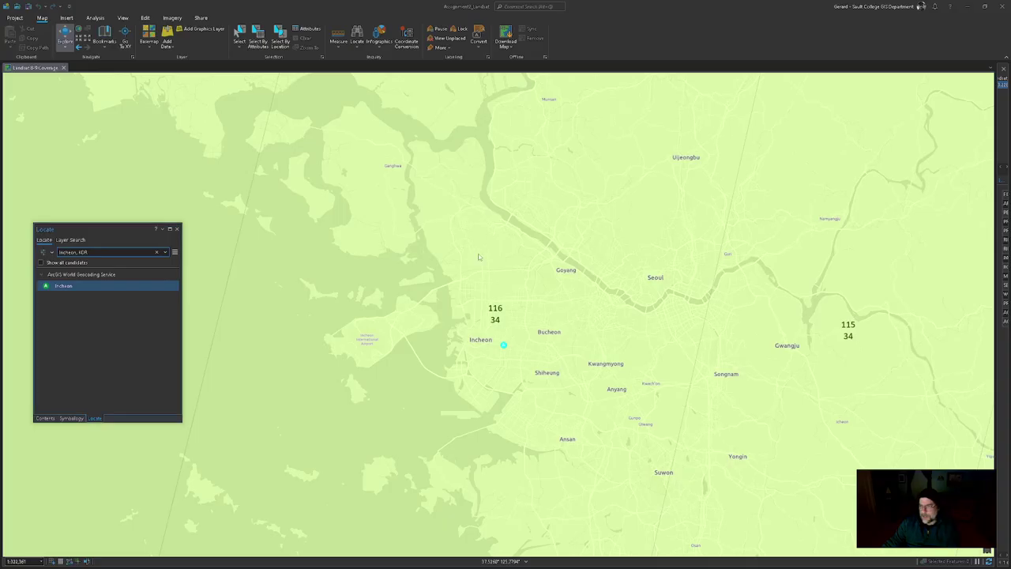
{"action": "scroll", "coordinate": [598, 263], "scroll_direction": "down", "scroll_amount": 5}
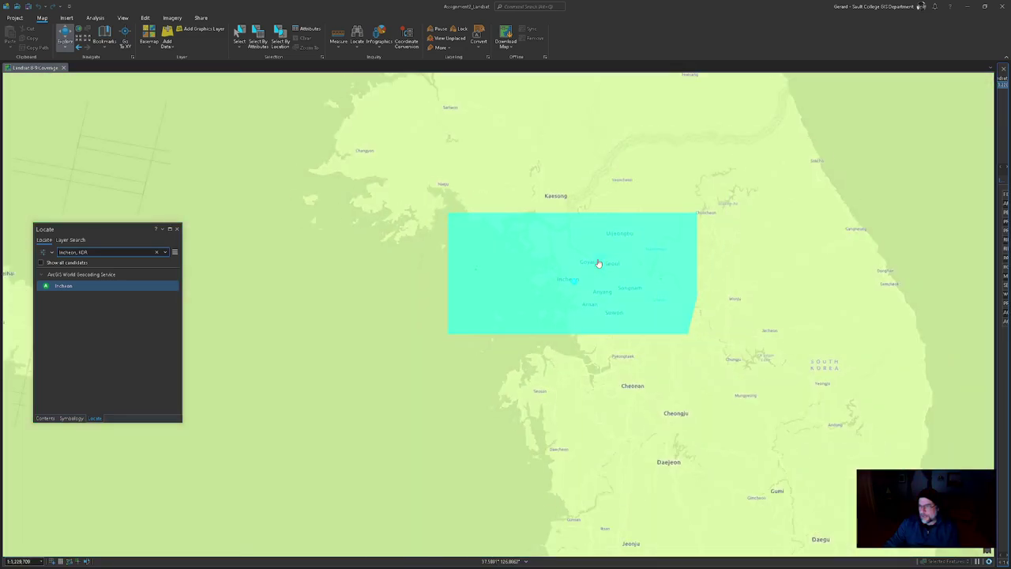
{"action": "scroll", "coordinate": [618, 255], "scroll_direction": "down", "scroll_amount": 2}
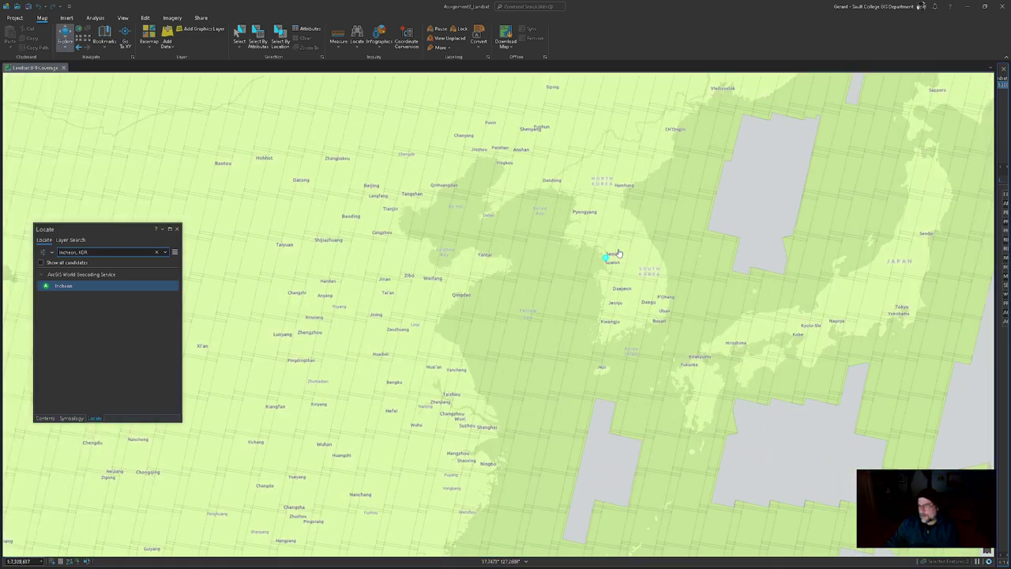
{"action": "scroll", "coordinate": [618, 253], "scroll_direction": "down", "scroll_amount": 2}
{"action": "left_click_drag", "start_coordinate": [702, 228], "coordinate": [586, 274]}
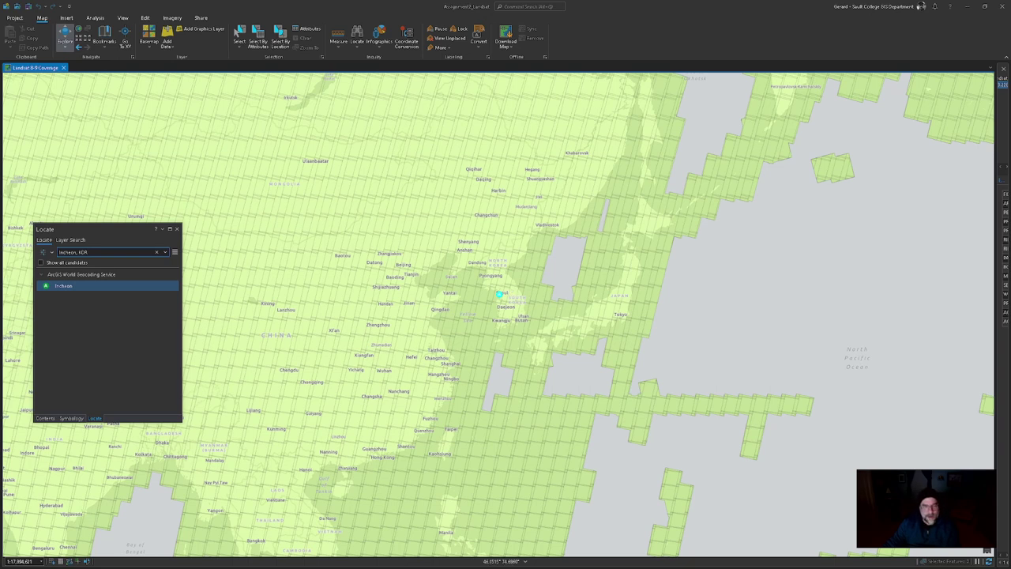
Step: Return to the assignment document in Word and read the item 6 map note and the question 7 coordinate system prompt
{"action": "key", "text": "alt+Tab"}
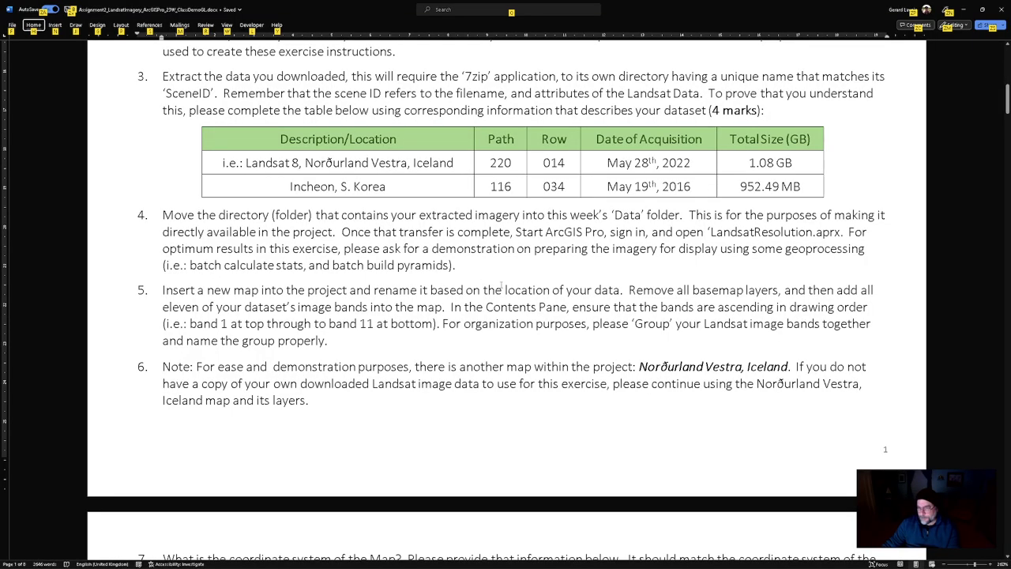
{"action": "scroll", "coordinate": [530, 345], "scroll_direction": "down", "scroll_amount": 3}
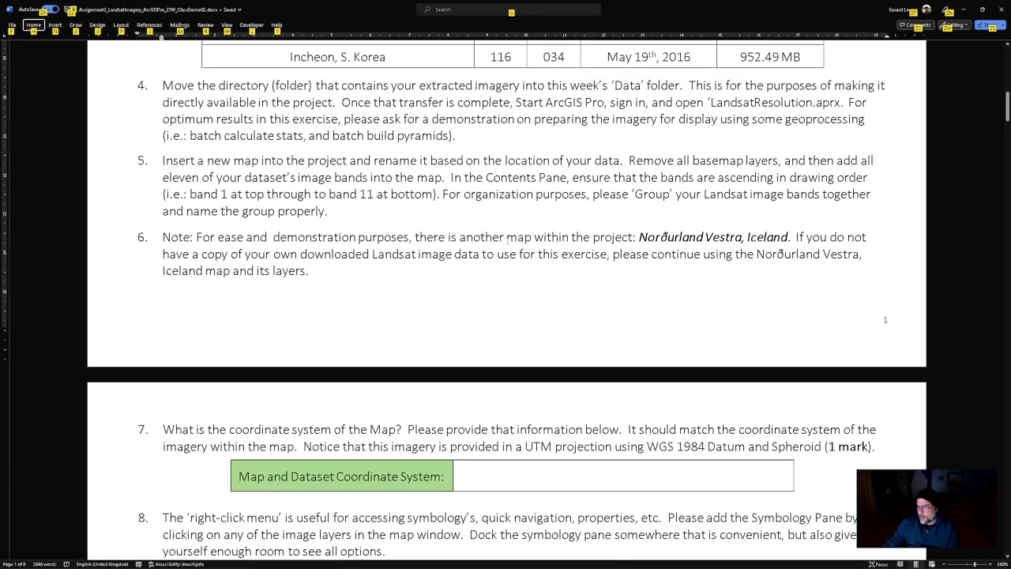
{"action": "left_click_drag", "start_coordinate": [416, 237], "coordinate": [756, 268]}
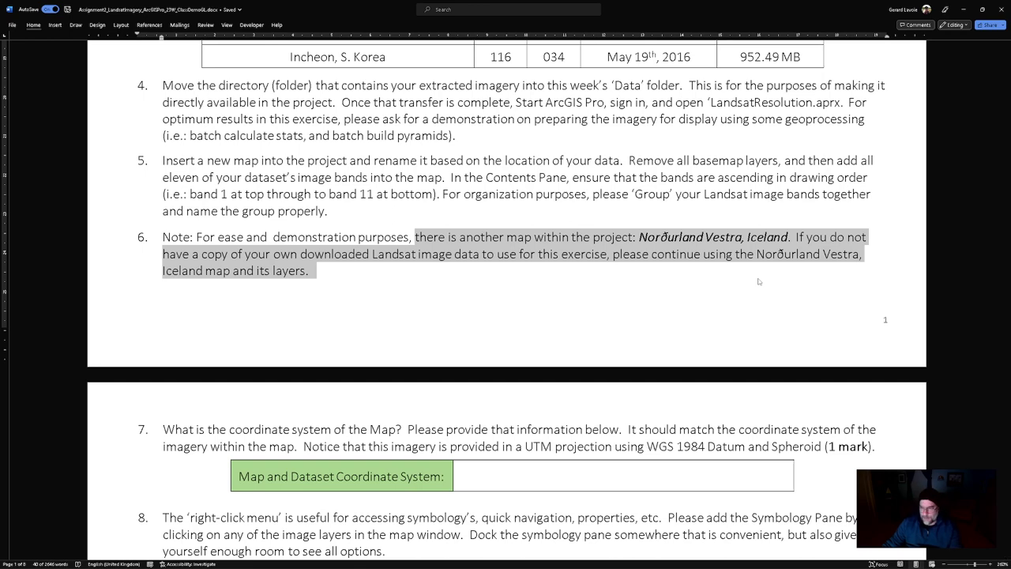
{"action": "scroll", "coordinate": [632, 312], "scroll_direction": "down", "scroll_amount": 5}
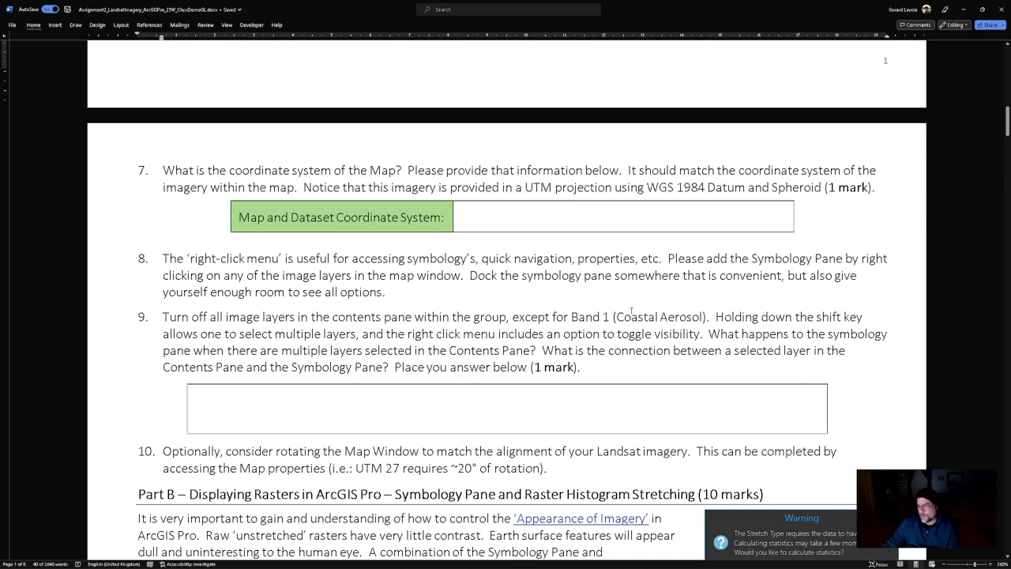
{"action": "left_click", "coordinate": [237, 218]}
{"action": "left_click_drag", "start_coordinate": [238, 217], "coordinate": [442, 217]}
{"action": "left_click", "coordinate": [359, 217]}
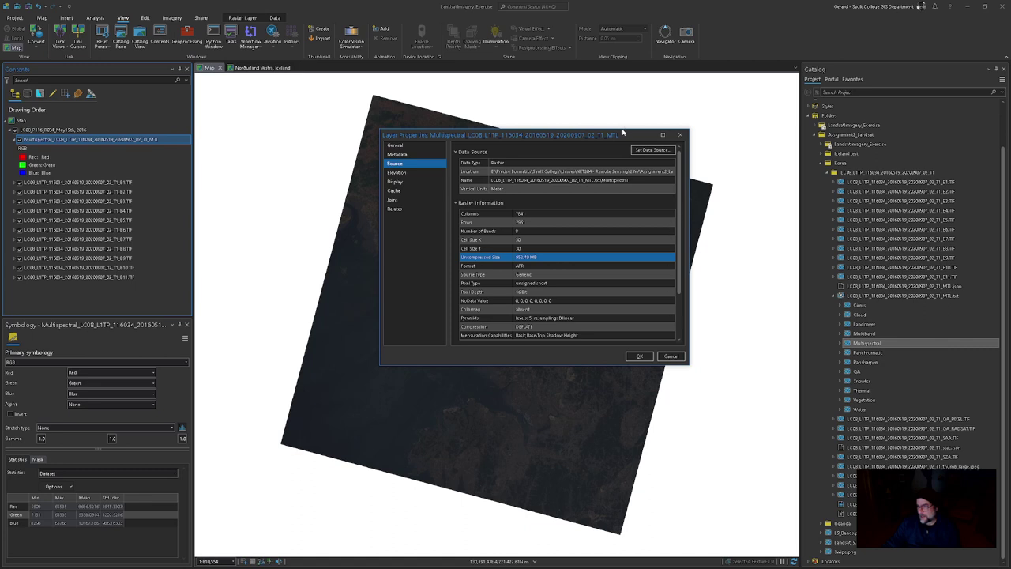
Step: Switch to the Multispectral layer's properties in ArcGIS Pro and look up its projected coordinate system in the spatial reference details
{"action": "left_click_drag", "start_coordinate": [623, 131], "coordinate": [623, 65]}
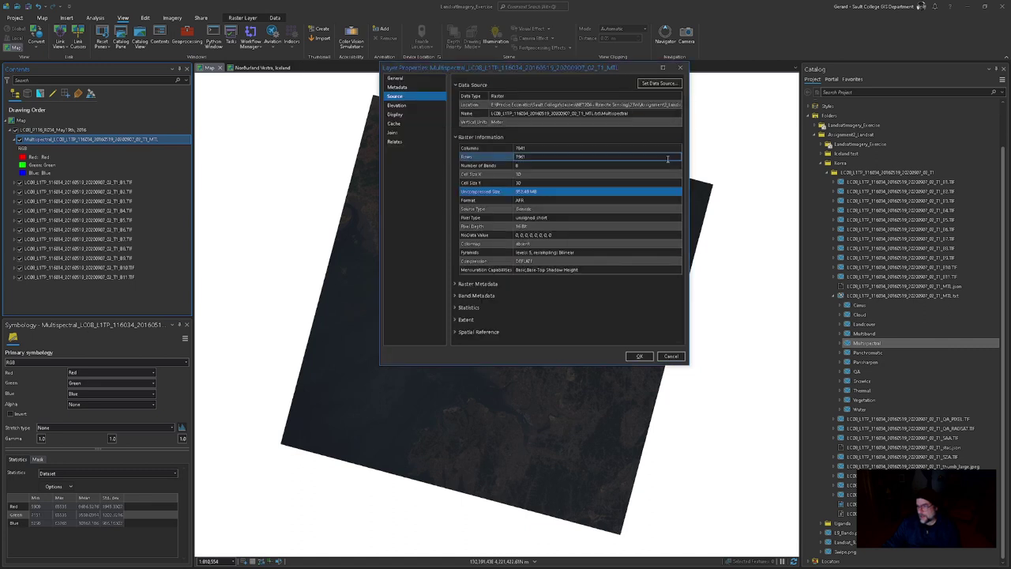
{"action": "left_click", "coordinate": [478, 332]}
{"action": "scroll", "coordinate": [570, 305], "scroll_direction": "down", "scroll_amount": 1}
{"action": "scroll", "coordinate": [570, 306], "scroll_direction": "down", "scroll_amount": 1}
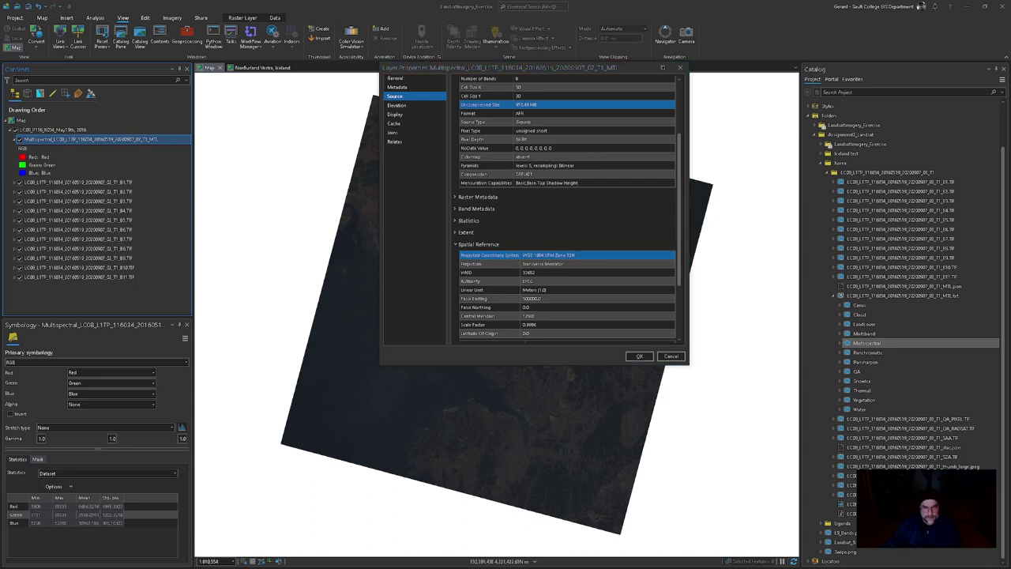
Step: Switch to Word and enter WGS 1984 UTM Zone 52N as the Map and Dataset Coordinate System under question 7
{"action": "key", "text": "alt+Tab"}
{"action": "left_click", "coordinate": [563, 214]}
{"action": "type", "text": "WGS 1984 UTM Zone 52N"}
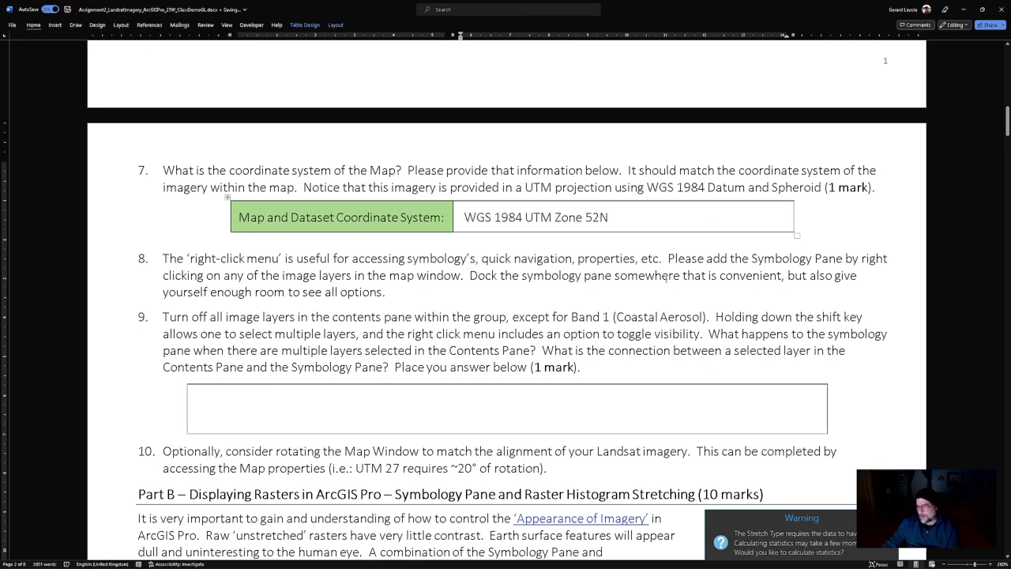
Step: Select the whole coordinate system answer under question 7 and review it with the surrounding questions
{"action": "scroll", "coordinate": [672, 316], "scroll_direction": "down", "scroll_amount": 2}
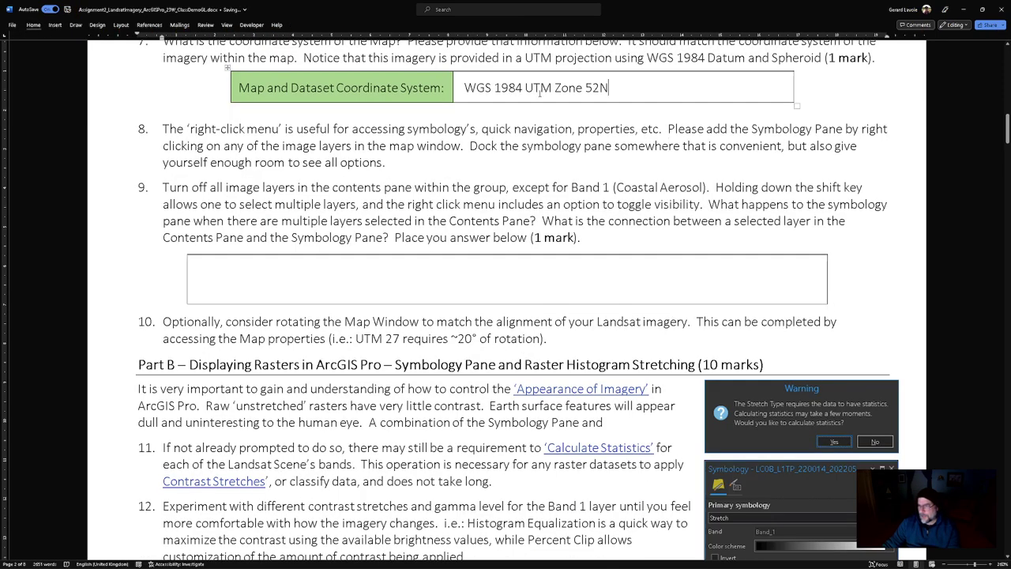
{"action": "key", "text": "ctrl+shift+Left"}
{"action": "key", "text": "ctrl+shift+Left"}
{"action": "key", "text": "ctrl+shift+Left"}
{"action": "key", "text": "ctrl+shift+Left"}
{"action": "key", "text": "ctrl+shift+Left"}
{"action": "scroll", "coordinate": [508, 232], "scroll_direction": "up", "scroll_amount": 4}
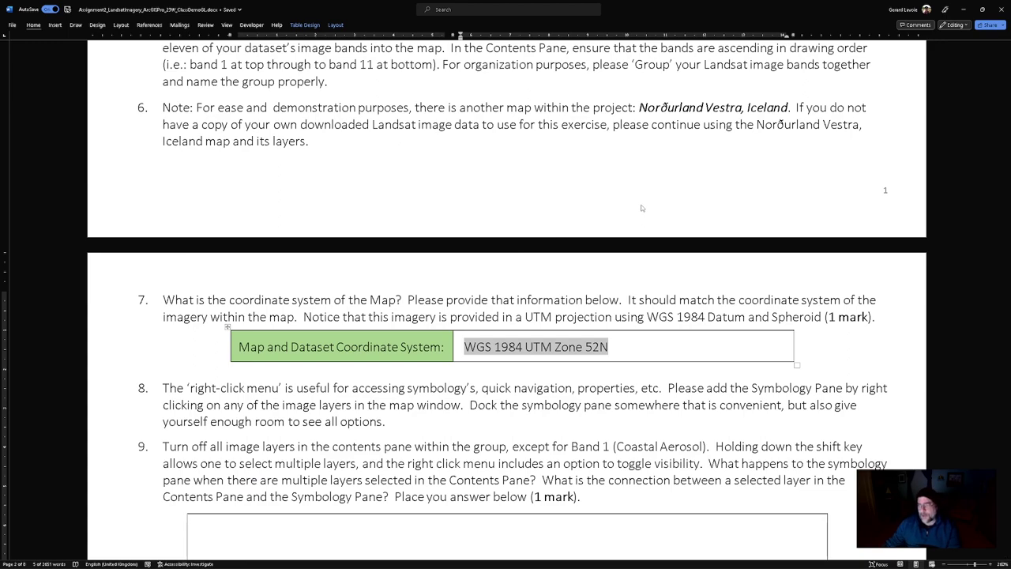
Step: Review the assignment's dataset table and coordinate system answer, and read the question 8 instructions on adding and docking the Symbology pane
{"action": "scroll", "coordinate": [641, 208], "scroll_direction": "up", "scroll_amount": 8}
{"action": "scroll", "coordinate": [656, 182], "scroll_direction": "down", "scroll_amount": 4}
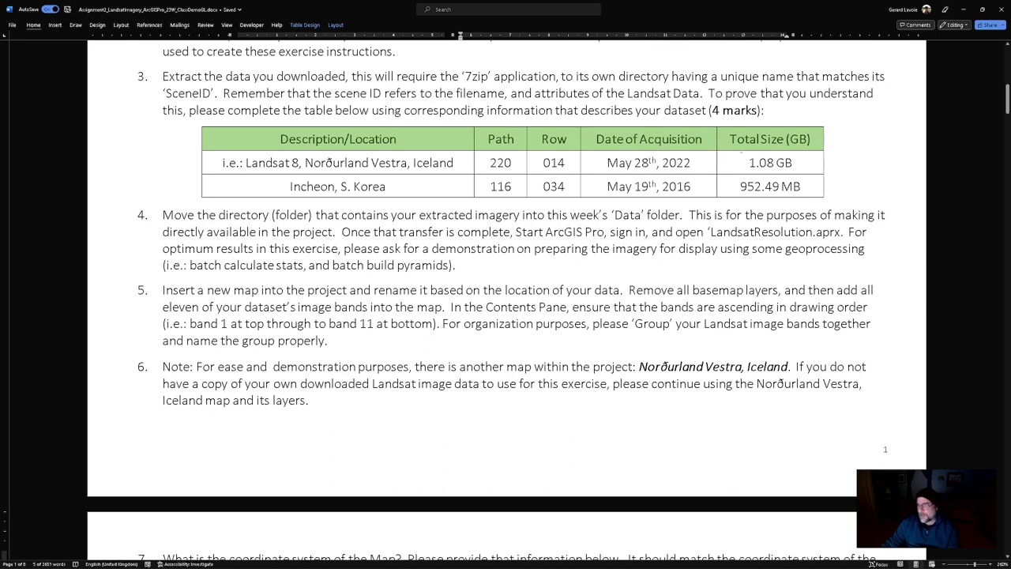
{"action": "scroll", "coordinate": [715, 222], "scroll_direction": "down", "scroll_amount": 6}
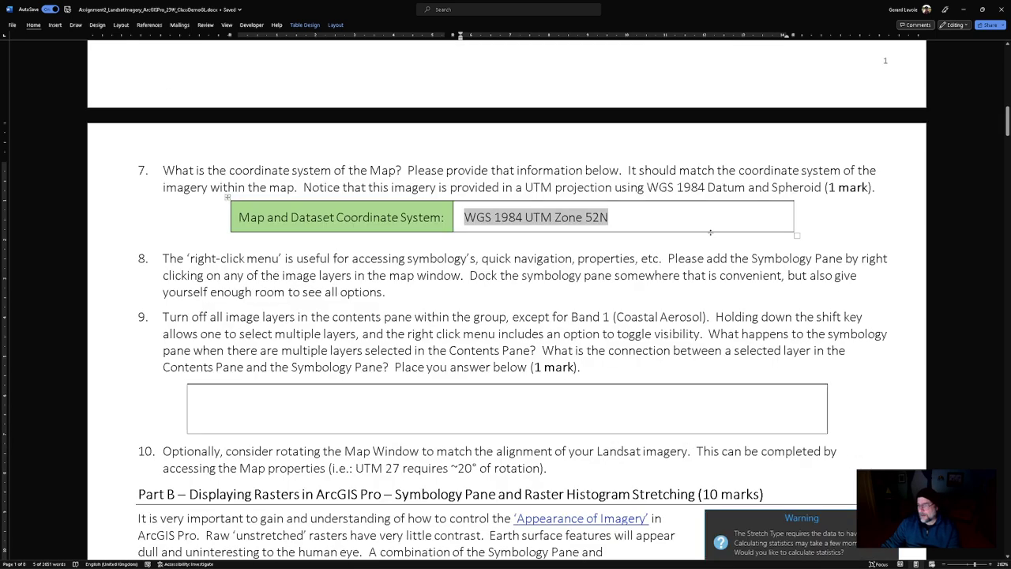
{"action": "left_click", "coordinate": [666, 224]}
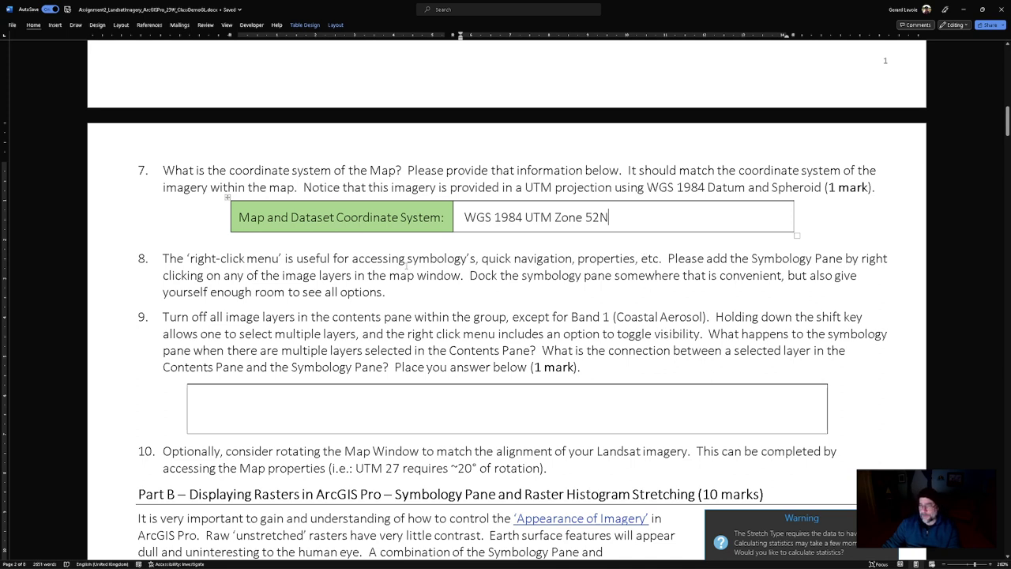
{"action": "left_click_drag", "start_coordinate": [294, 259], "coordinate": [389, 292]}
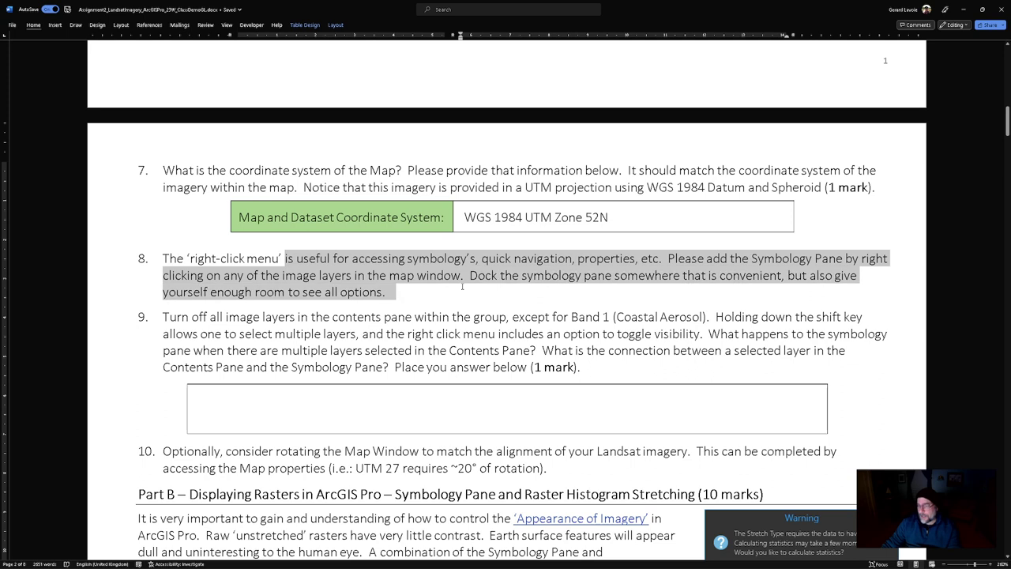
{"action": "left_click", "coordinate": [391, 291]}
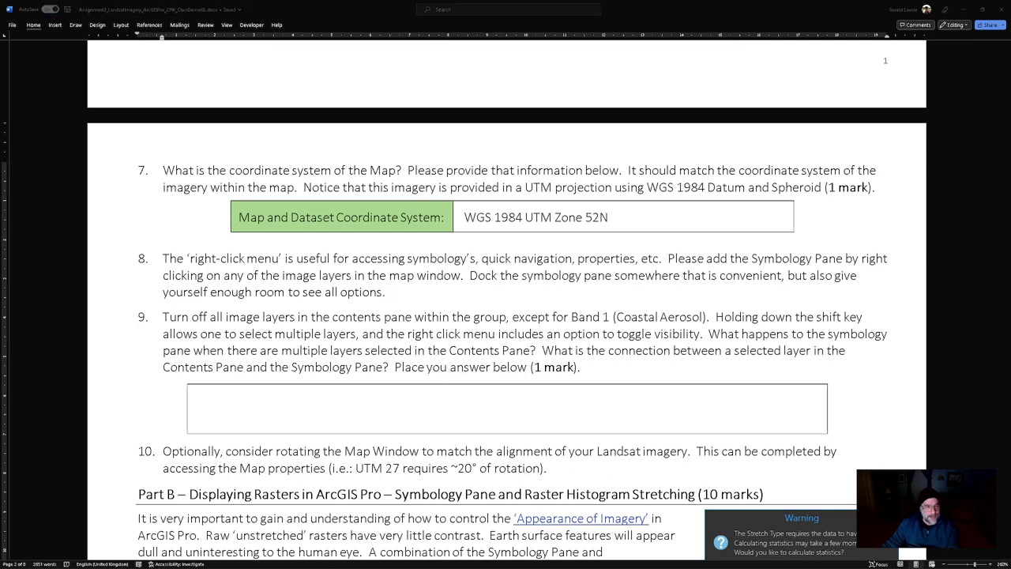
Step: Switch to ArcGIS Pro, dismiss the Multispectral layer's properties and undock the Symbology pane so it floats over the map
{"action": "key", "text": "alt+Tab"}
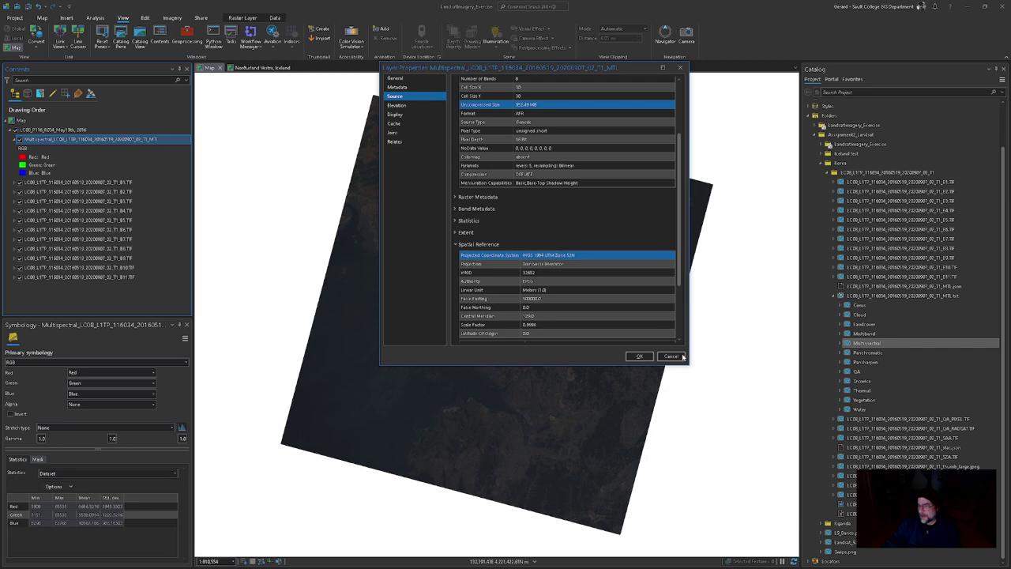
{"action": "left_click", "coordinate": [681, 357]}
{"action": "left_click_drag", "start_coordinate": [155, 325], "coordinate": [598, 177]}
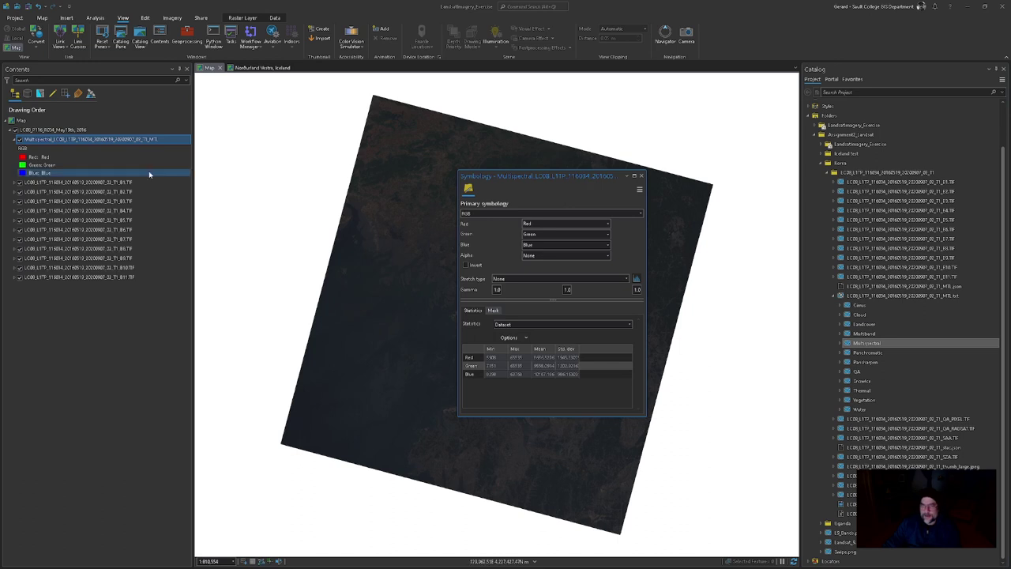
Step: Collapse the Multispectral layer's legend and turn off that layer and all eleven band layers, B1 through B11
{"action": "left_click", "coordinate": [15, 140]}
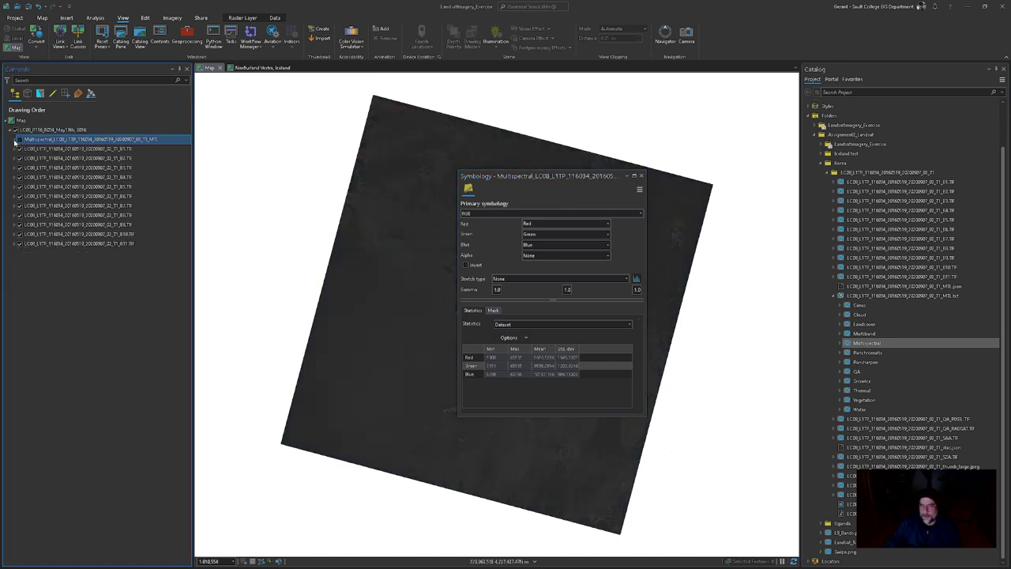
{"action": "left_click", "coordinate": [56, 149]}
{"action": "left_click", "coordinate": [73, 246], "text": "shift"}
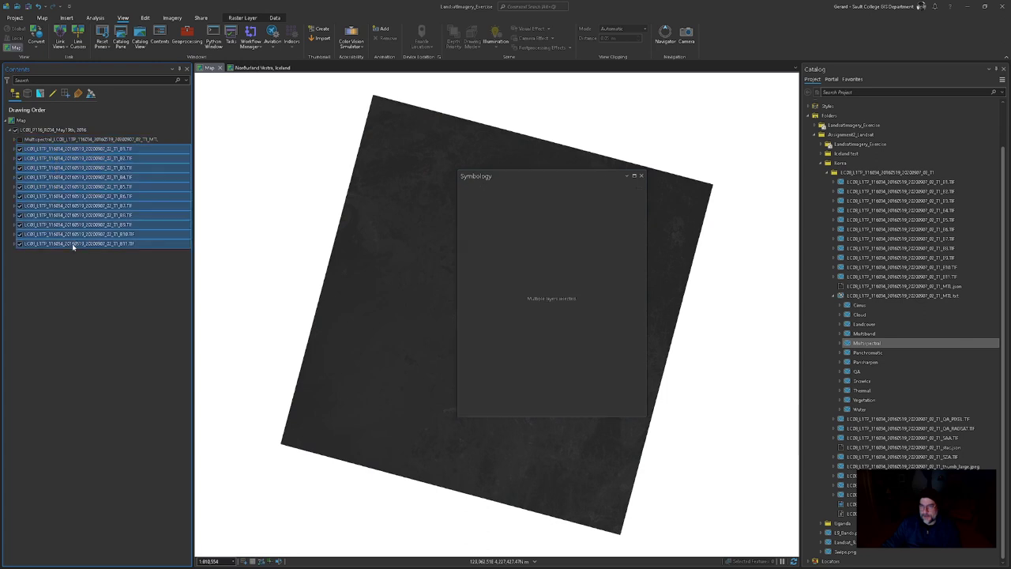
{"action": "right_click", "coordinate": [107, 244]}
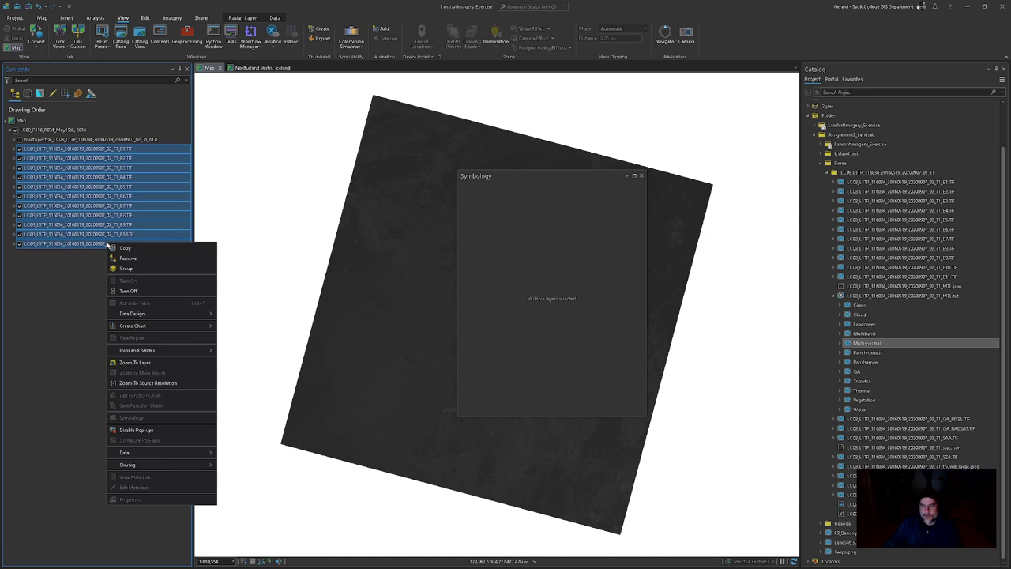
{"action": "left_click", "coordinate": [129, 291]}
{"action": "left_click", "coordinate": [527, 254]}
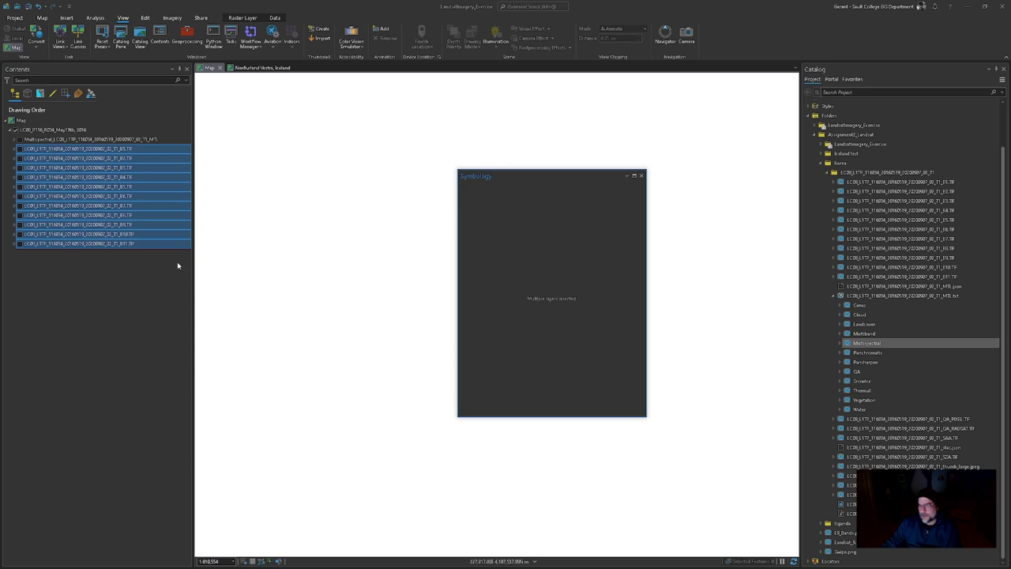
{"action": "left_click", "coordinate": [124, 284]}
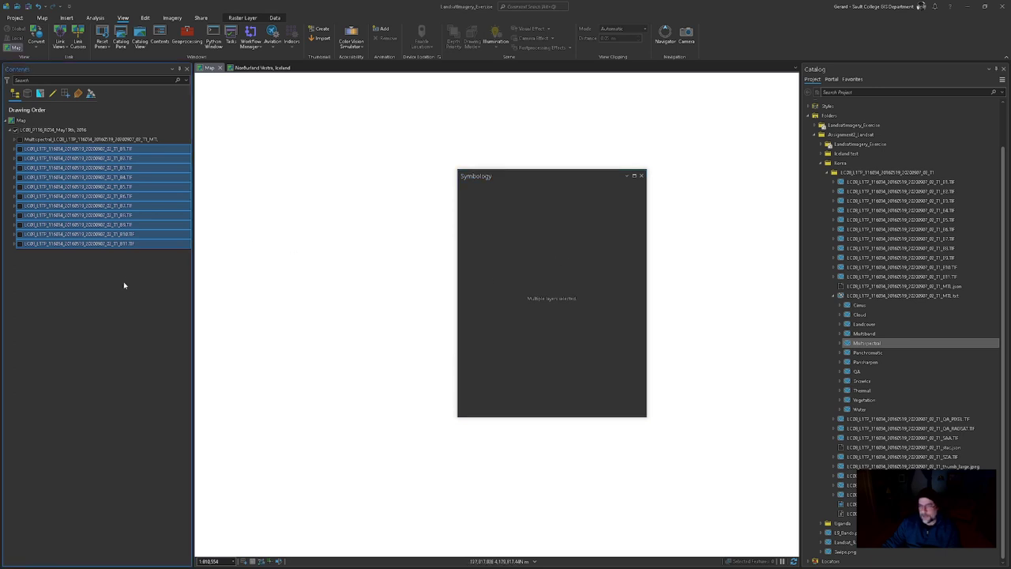
Step: Move the floating Symbology pane near the Contents pane and make the B1 layer the only selected and visible band
{"action": "left_click_drag", "start_coordinate": [537, 174], "coordinate": [312, 177]}
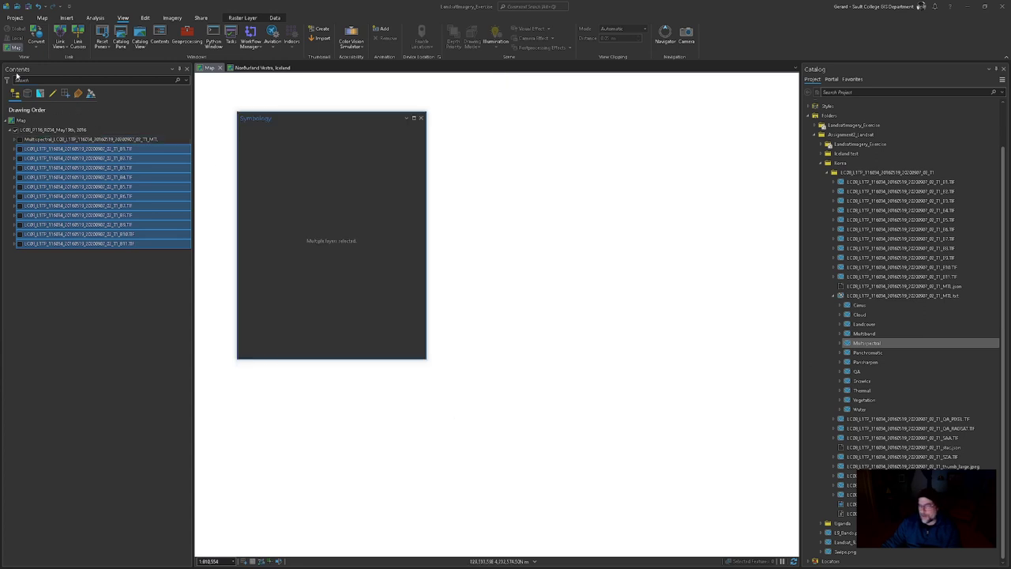
{"action": "left_click", "coordinate": [87, 149]}
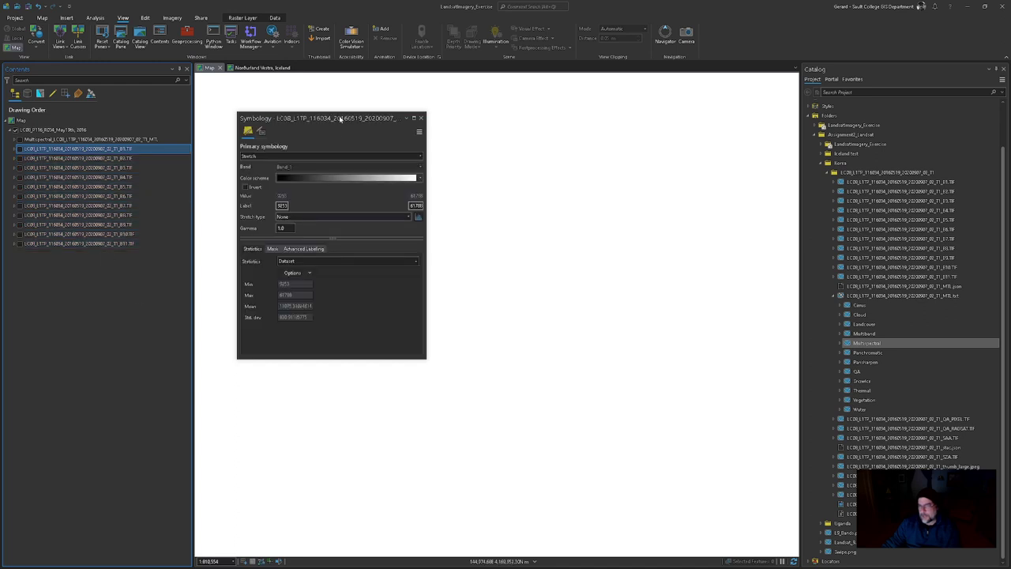
{"action": "left_click", "coordinate": [20, 149]}
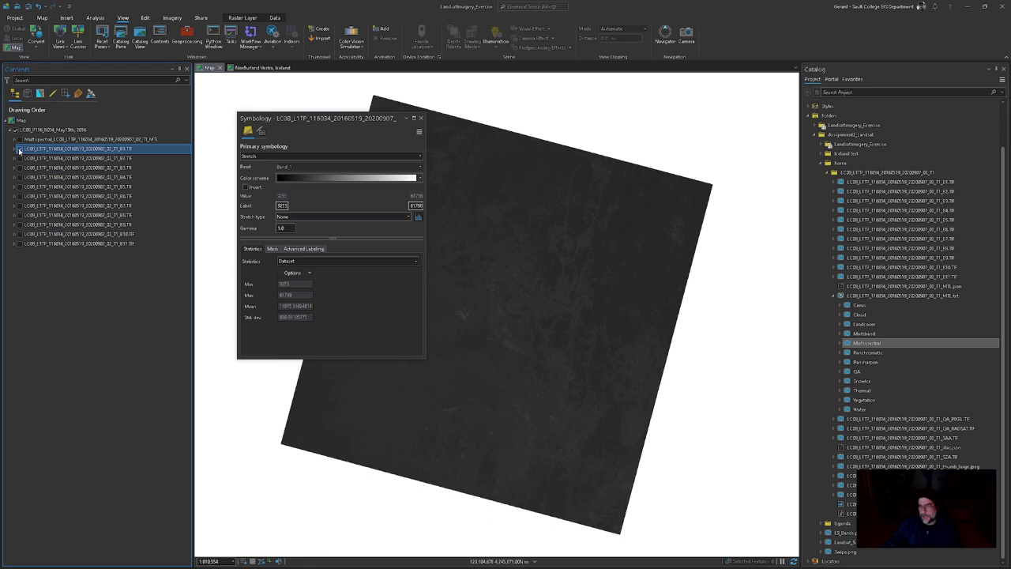
{"action": "left_click", "coordinate": [20, 150]}
{"action": "left_click", "coordinate": [20, 149]}
{"action": "left_click", "coordinate": [20, 149]}
{"action": "left_click", "coordinate": [20, 149]}
Step: Expand the B1 layer's value legend and briefly compare it with the Multispectral layer's RGB legend
{"action": "left_click", "coordinate": [16, 148]}
{"action": "left_click", "coordinate": [36, 171]}
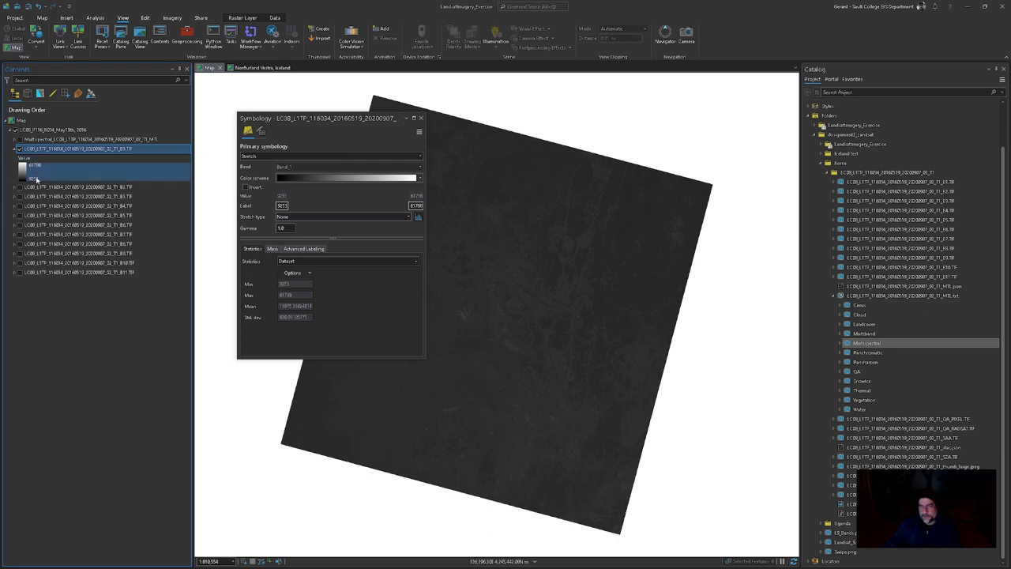
{"action": "left_click", "coordinate": [15, 140]}
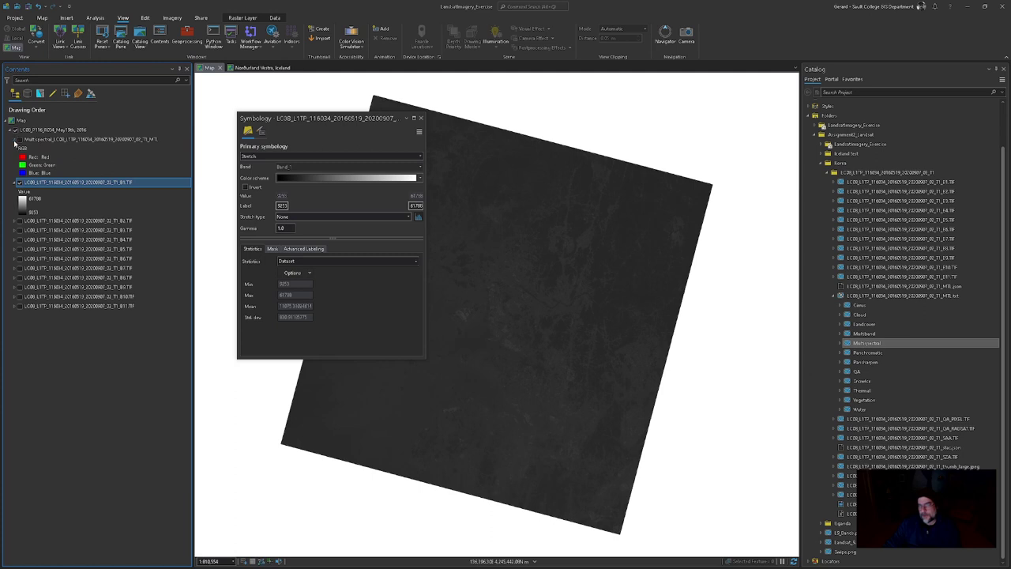
{"action": "left_click", "coordinate": [13, 140]}
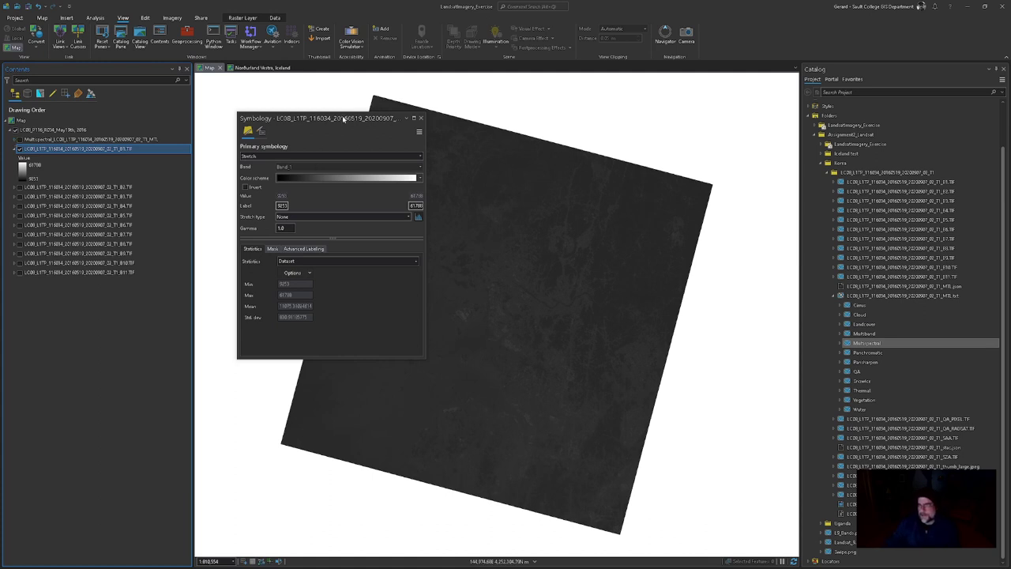
Step: Dock the Symbology pane beneath the Contents pane and enlarge it, keeping the B1 layer selected
{"action": "left_click_drag", "start_coordinate": [344, 118], "coordinate": [95, 331]}
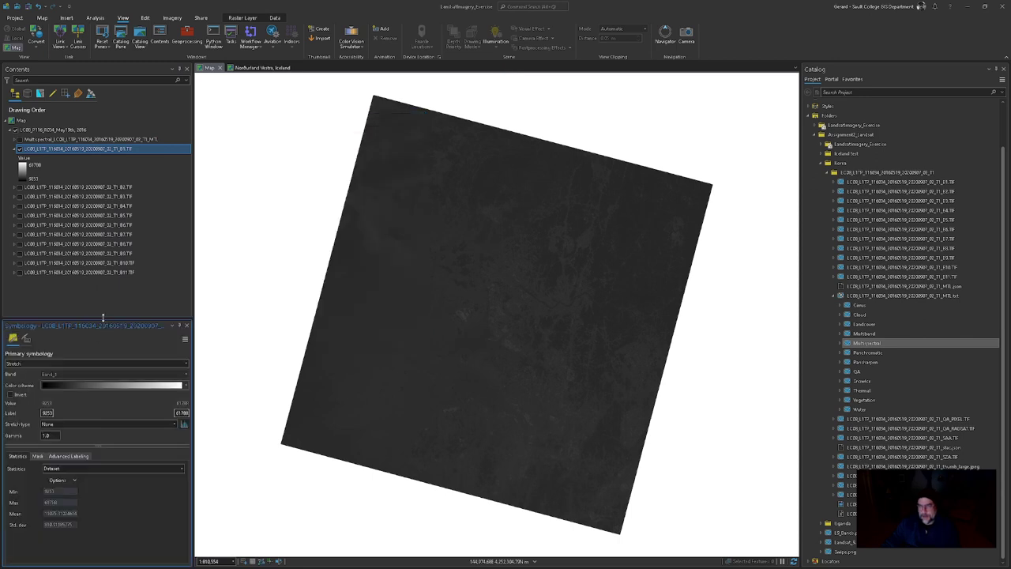
{"action": "left_click_drag", "start_coordinate": [103, 319], "coordinate": [105, 288]}
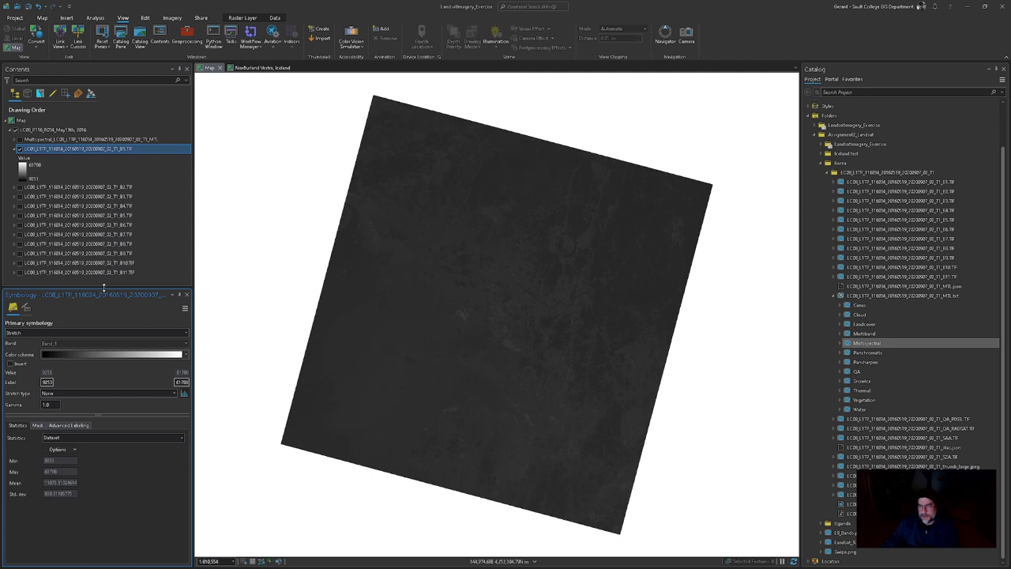
{"action": "left_click", "coordinate": [38, 167]}
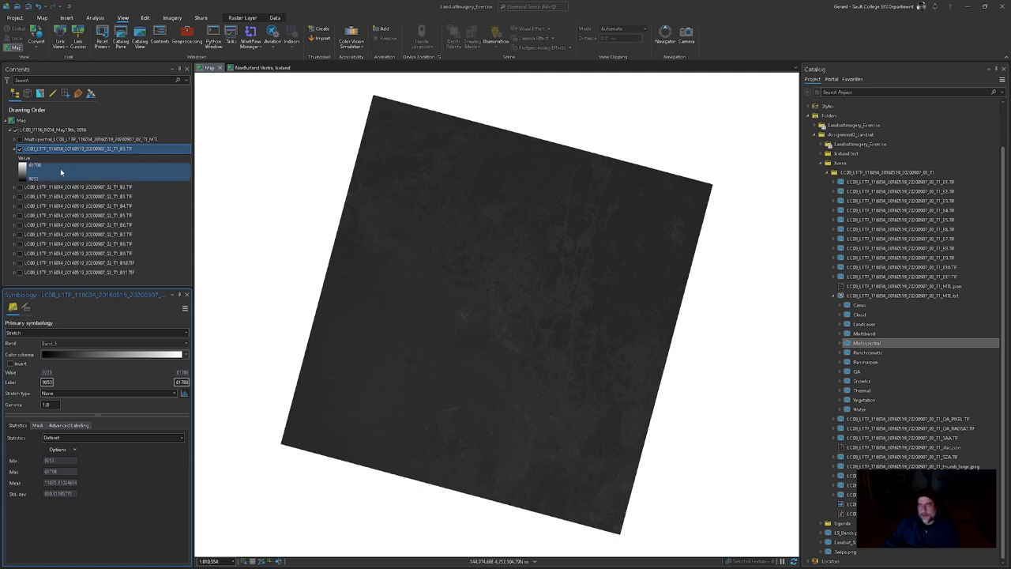
{"action": "left_click", "coordinate": [126, 148]}
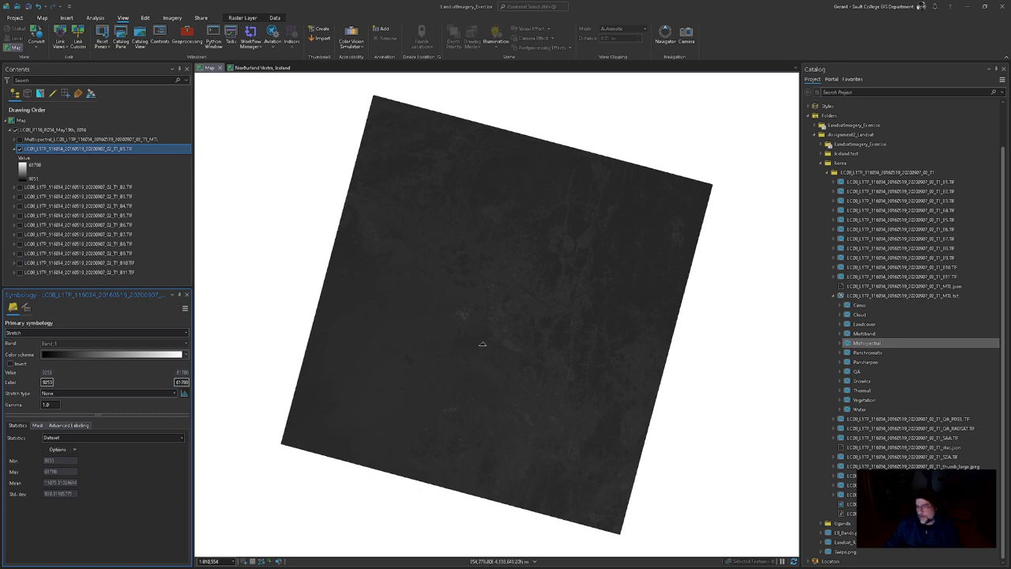
Step: Use the Explore tool to zoom in on the coastal area of the B1 image and close the Catalog pane
{"action": "left_click", "coordinate": [42, 17]}
{"action": "left_click", "coordinate": [65, 35]}
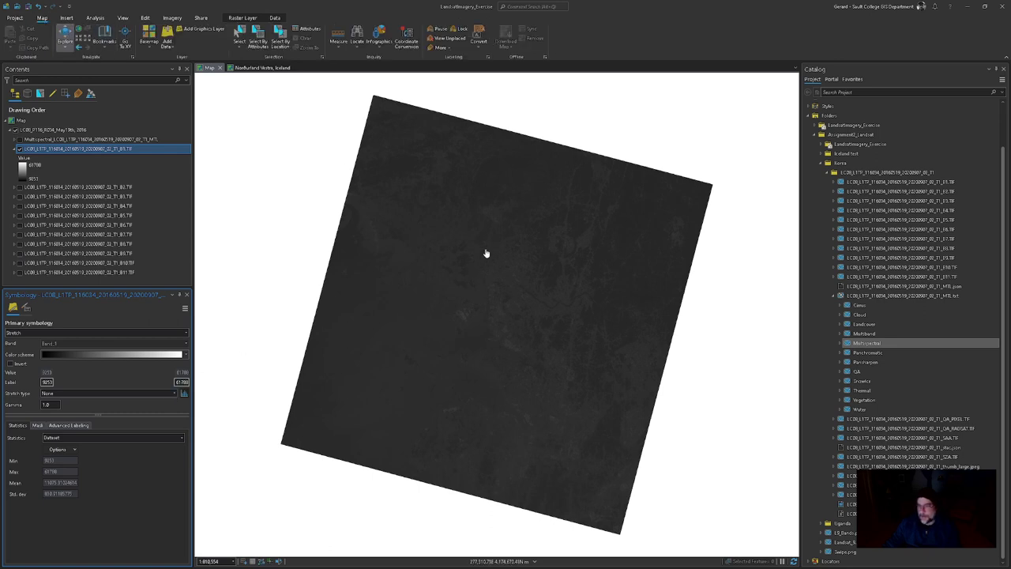
{"action": "mouse_move", "coordinate": [494, 297]}
{"action": "left_mouse_down"}
{"action": "mouse_move", "coordinate": [529, 253]}
{"action": "mouse_move", "coordinate": [481, 282]}
{"action": "mouse_move", "coordinate": [505, 282]}
{"action": "left_mouse_up"}
{"action": "scroll", "coordinate": [502, 280], "scroll_direction": "up", "scroll_amount": 3}
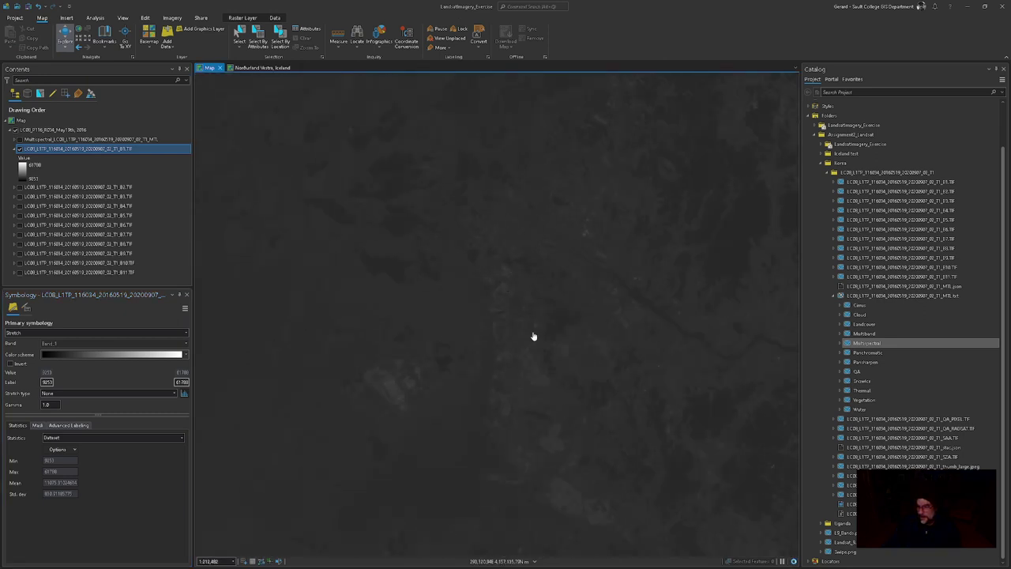
{"action": "left_click", "coordinate": [1004, 69]}
{"action": "left_click_drag", "start_coordinate": [639, 279], "coordinate": [553, 273]}
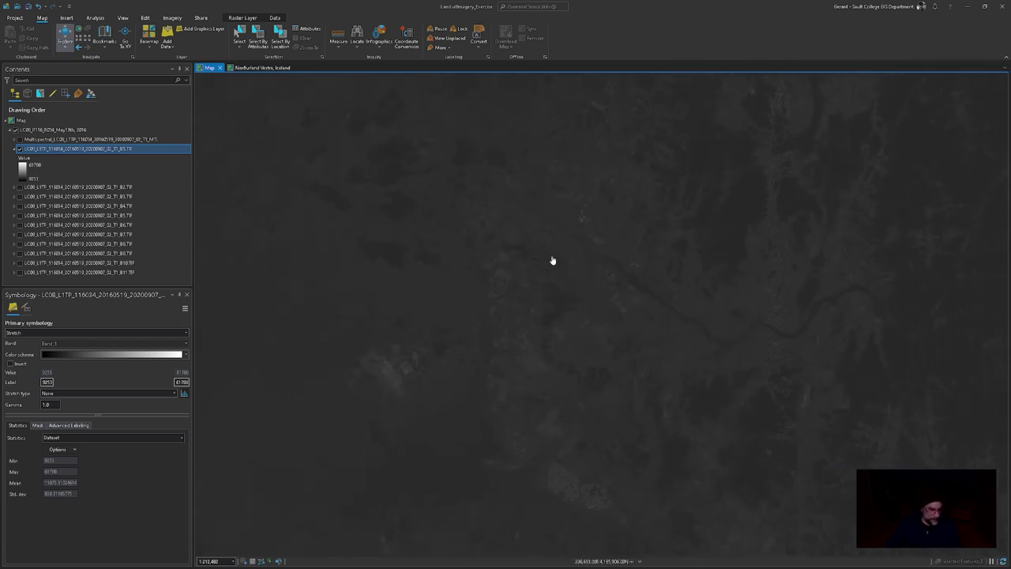
Step: Set the B1 layer's stretch type to Histogram Equalize
{"action": "left_click", "coordinate": [103, 394]}
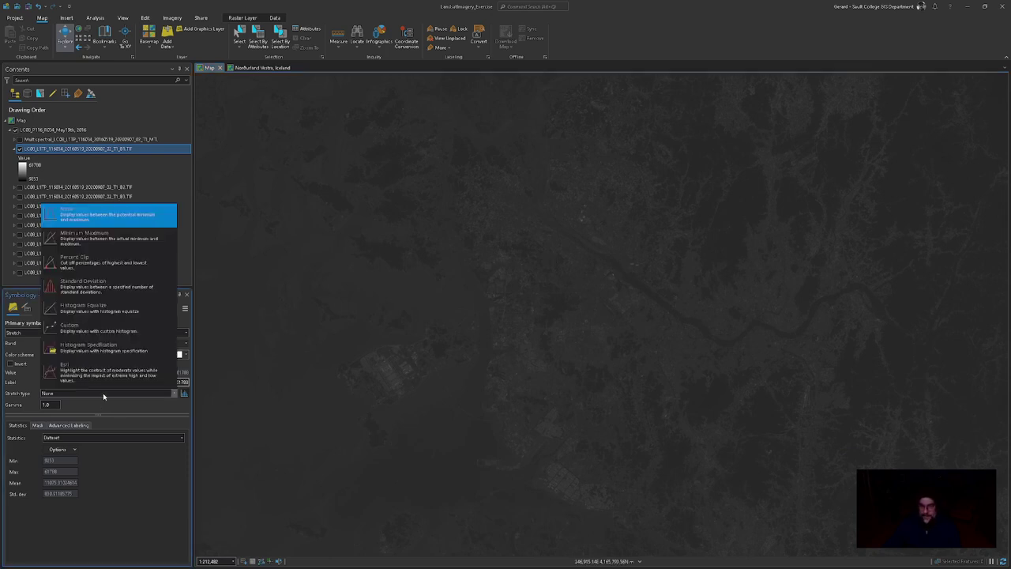
{"action": "left_click", "coordinate": [103, 393]}
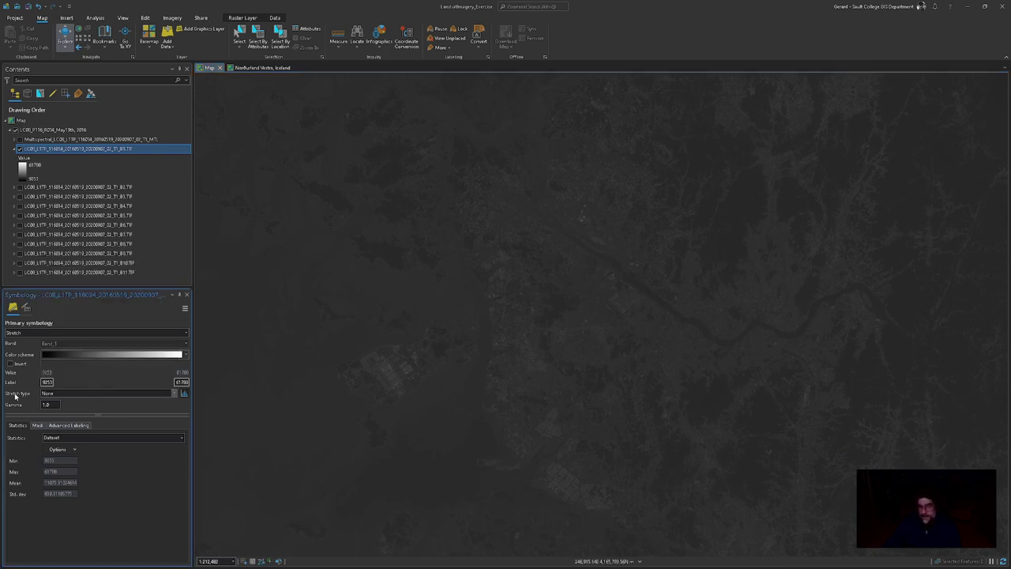
{"action": "left_click", "coordinate": [100, 395]}
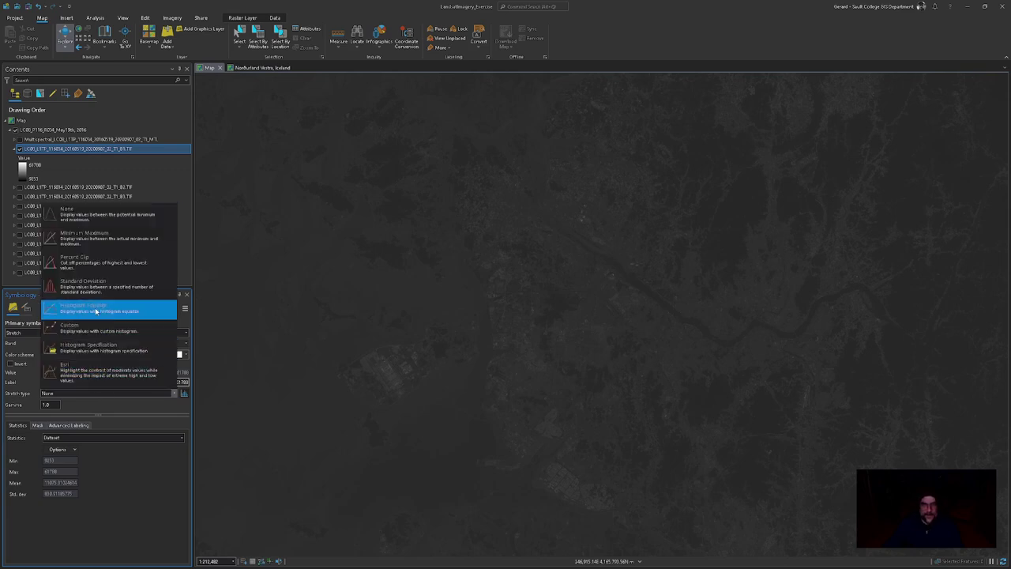
{"action": "left_click", "coordinate": [95, 311]}
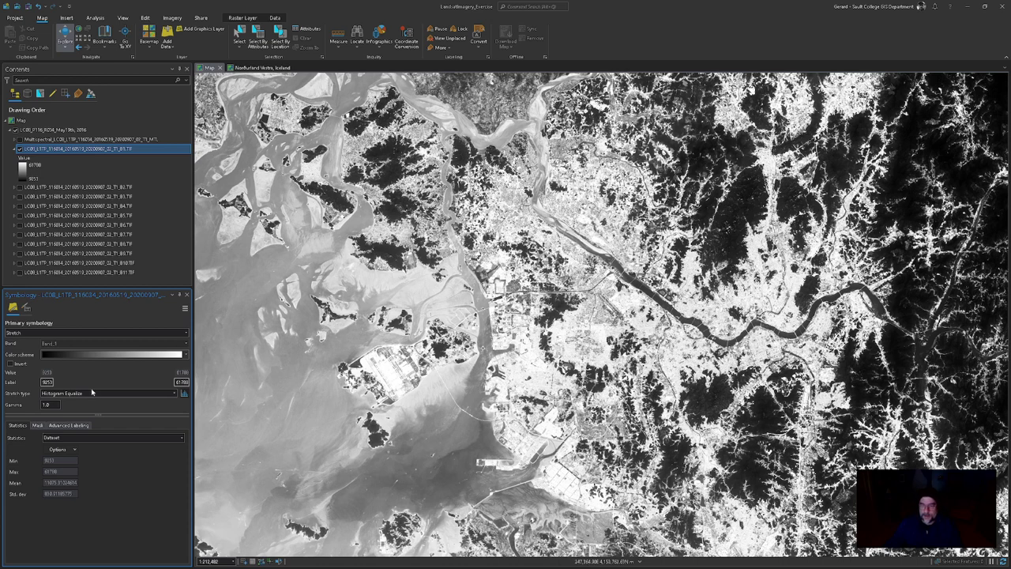
Step: Set the B1 layer's stretch type to Minimum Maximum with a gamma of 10
{"action": "left_click", "coordinate": [85, 394]}
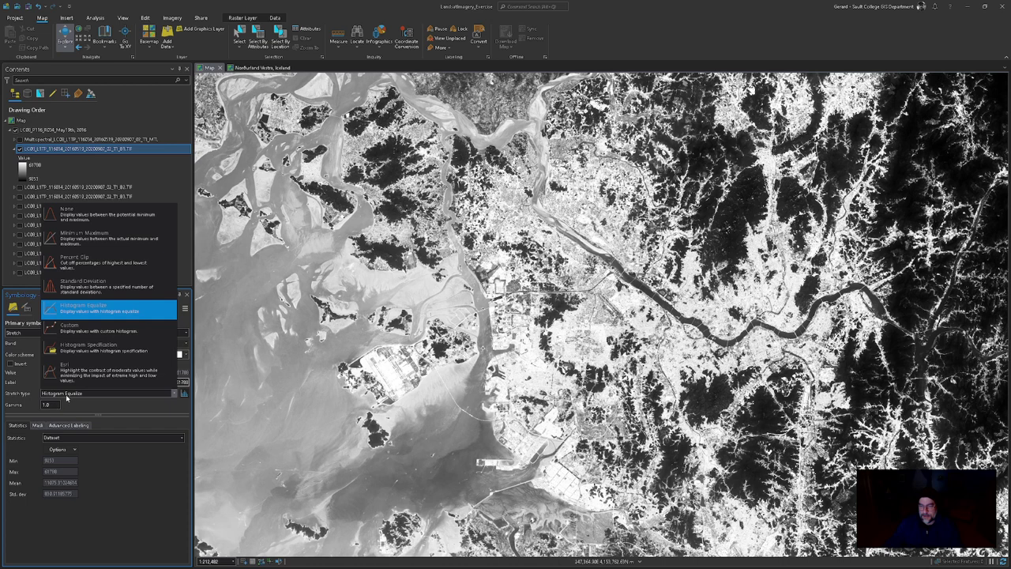
{"action": "left_click", "coordinate": [106, 237]}
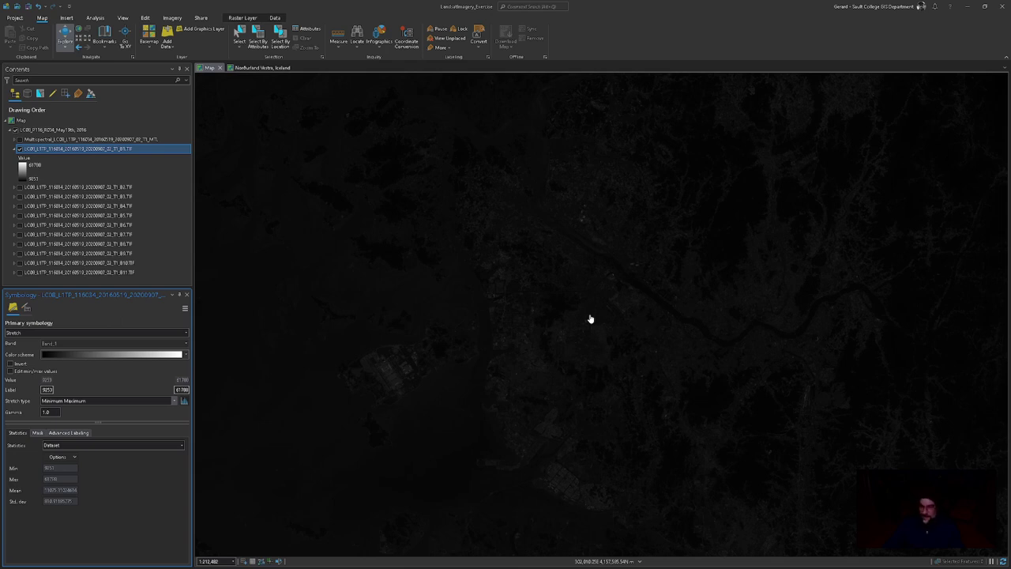
{"action": "left_click", "coordinate": [46, 412]}
{"action": "type", "text": "10"}
{"action": "key", "text": "Return"}
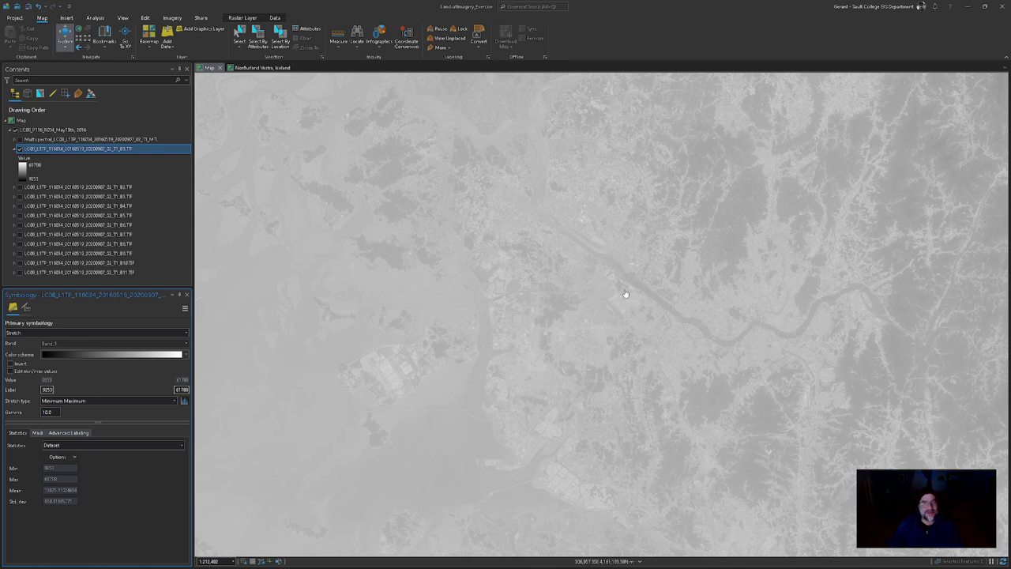
Step: Set the B1 layer's gamma to 2 and its stretch type to Percent Clip
{"action": "left_click_drag", "start_coordinate": [58, 412], "coordinate": [26, 419]}
{"action": "type", "text": "2"}
{"action": "key", "text": "Return"}
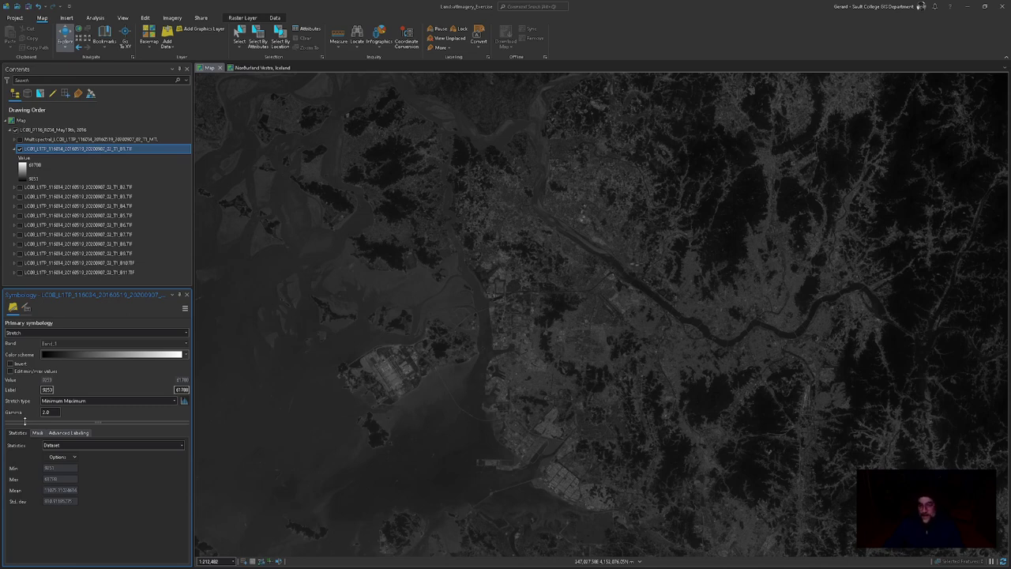
{"action": "left_click", "coordinate": [112, 402]}
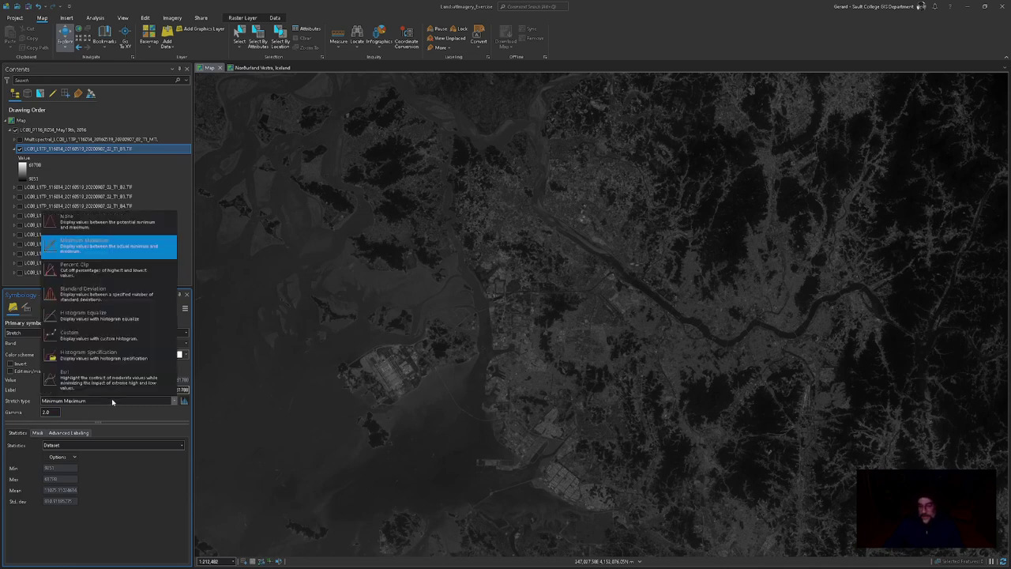
{"action": "left_click", "coordinate": [100, 272]}
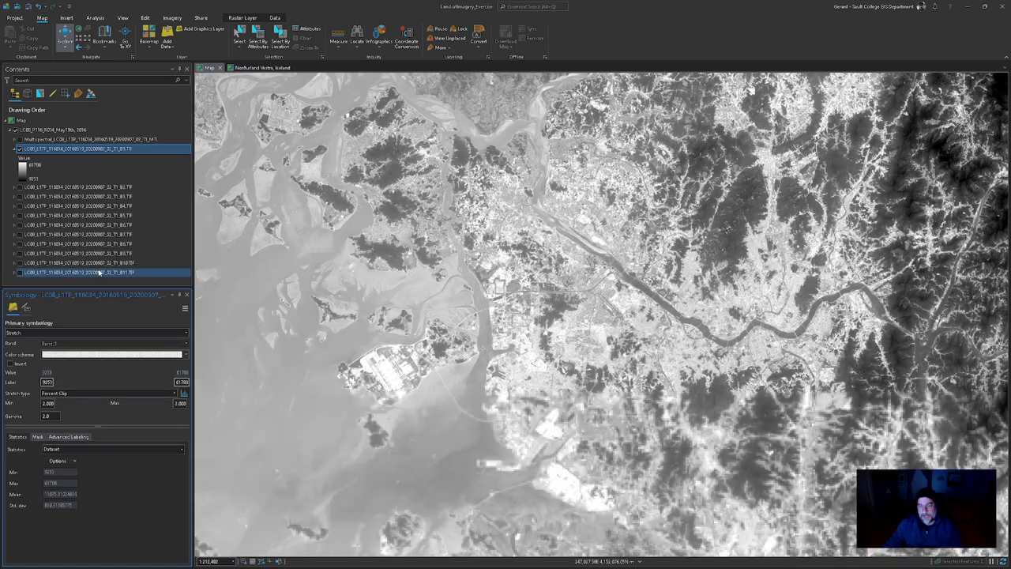
Step: Set the B1 layer's Percent Clip minimum and maximum to 0.1 each
{"action": "double_click", "coordinate": [45, 403]}
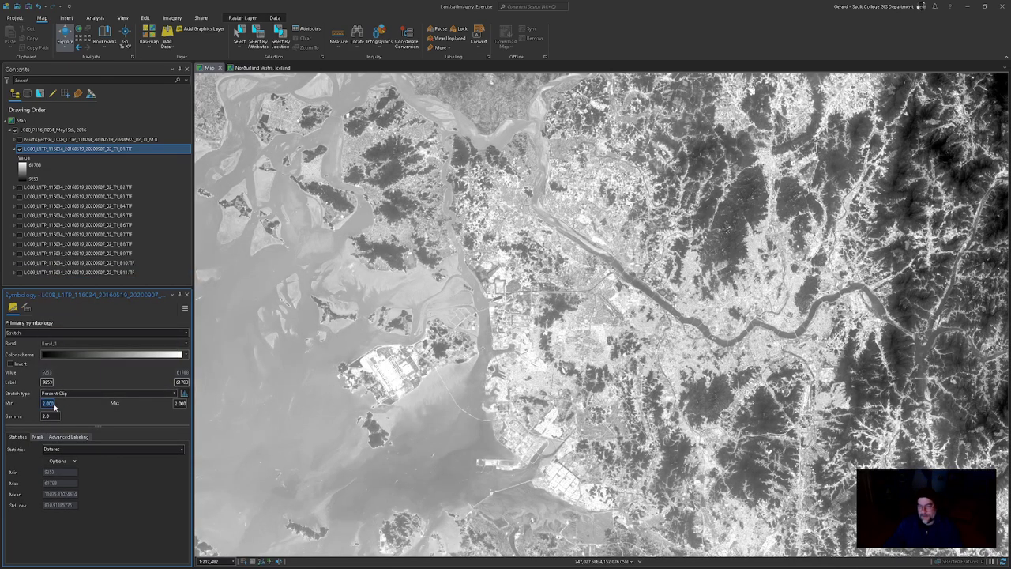
{"action": "type", "text": "0.1"}
{"action": "key", "text": "Return"}
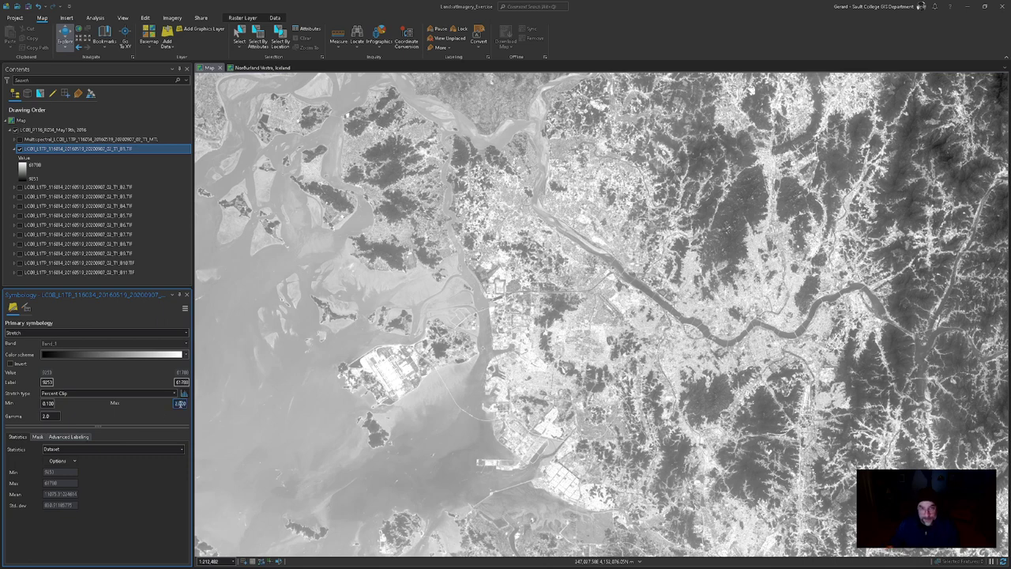
{"action": "type", "text": "0.1"}
{"action": "key", "text": "Return"}
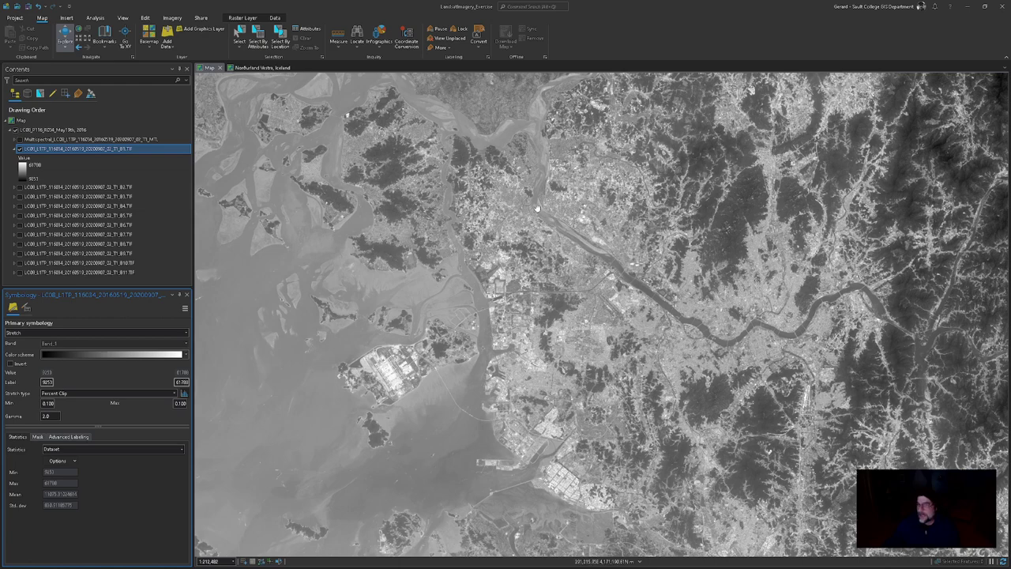
Step: Set the B1 layer's gamma to 1, keeping the Percent Clip stretch
{"action": "key", "text": "Down"}
{"action": "key", "text": "Down"}
{"action": "key", "text": "Down"}
{"action": "key", "text": "Down"}
{"action": "key", "text": "Down"}
{"action": "key", "text": "Down"}
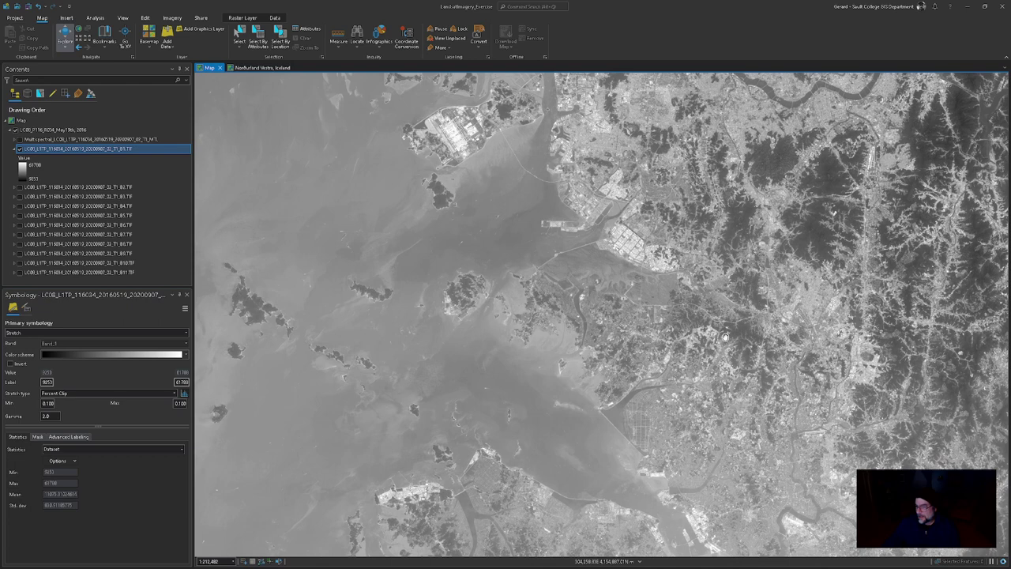
{"action": "left_click_drag", "start_coordinate": [725, 338], "coordinate": [632, 272]}
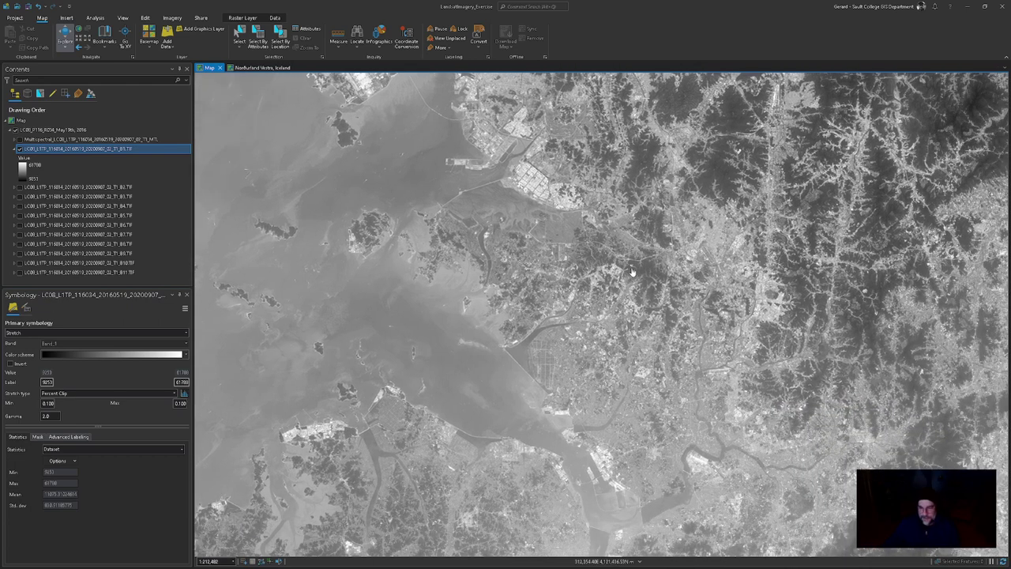
{"action": "left_click_drag", "start_coordinate": [53, 416], "coordinate": [26, 419]}
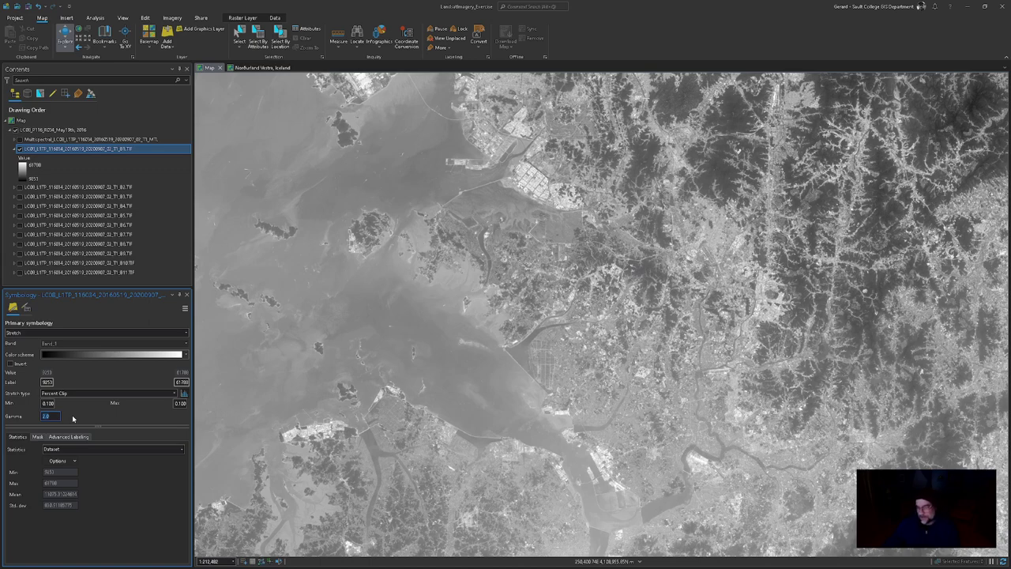
{"action": "type", "text": "1"}
{"action": "key", "text": "Return"}
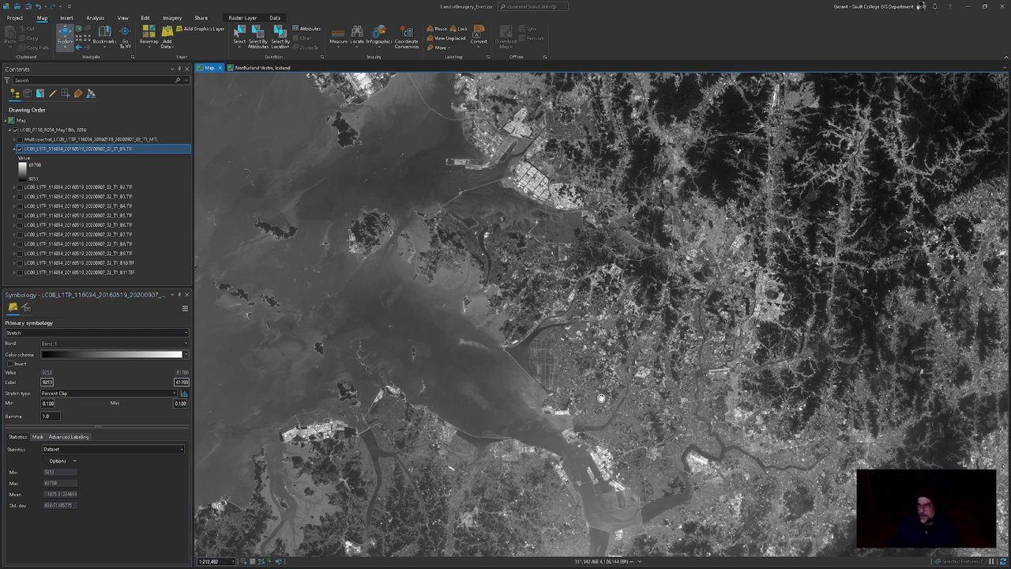
Step: Compare the coast and inland areas of the B1 image, and set the layer's gamma back to 2
{"action": "left_click_drag", "start_coordinate": [667, 264], "coordinate": [582, 343]}
{"action": "left_click_drag", "start_coordinate": [492, 314], "coordinate": [656, 374]}
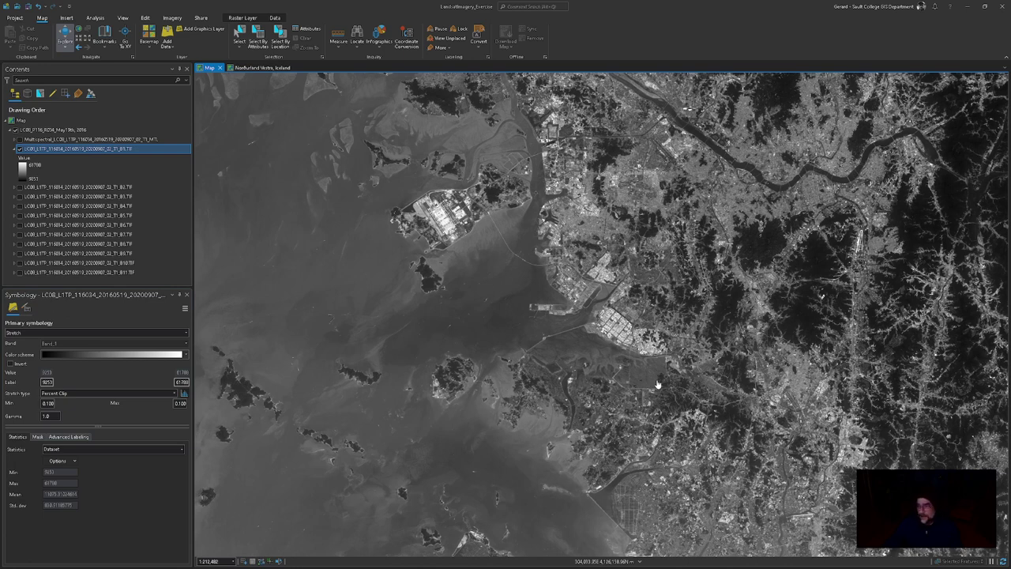
{"action": "key", "text": "Up"}
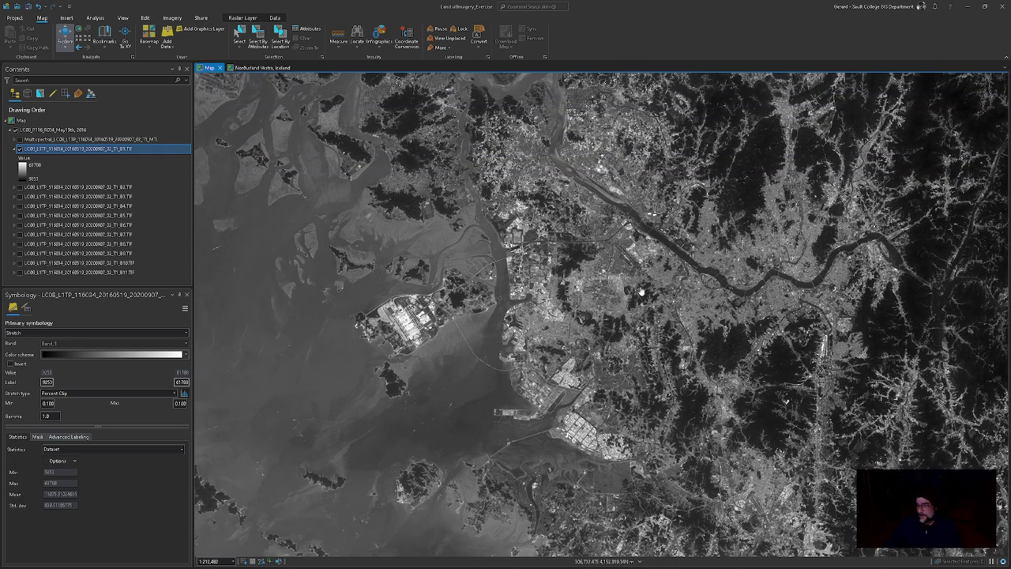
{"action": "key", "text": "Left"}
{"action": "key", "text": "Down"}
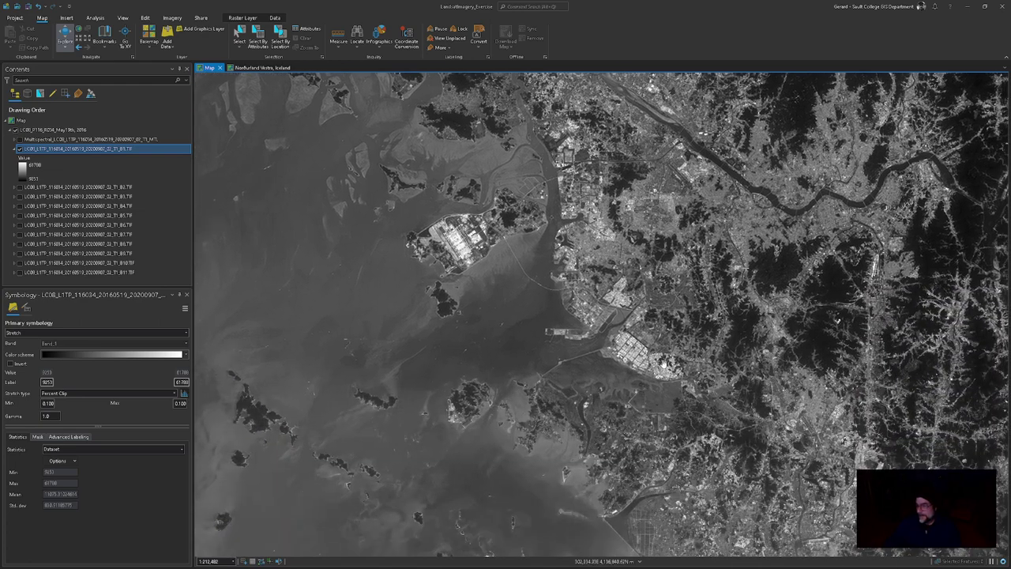
{"action": "key", "text": "Left"}
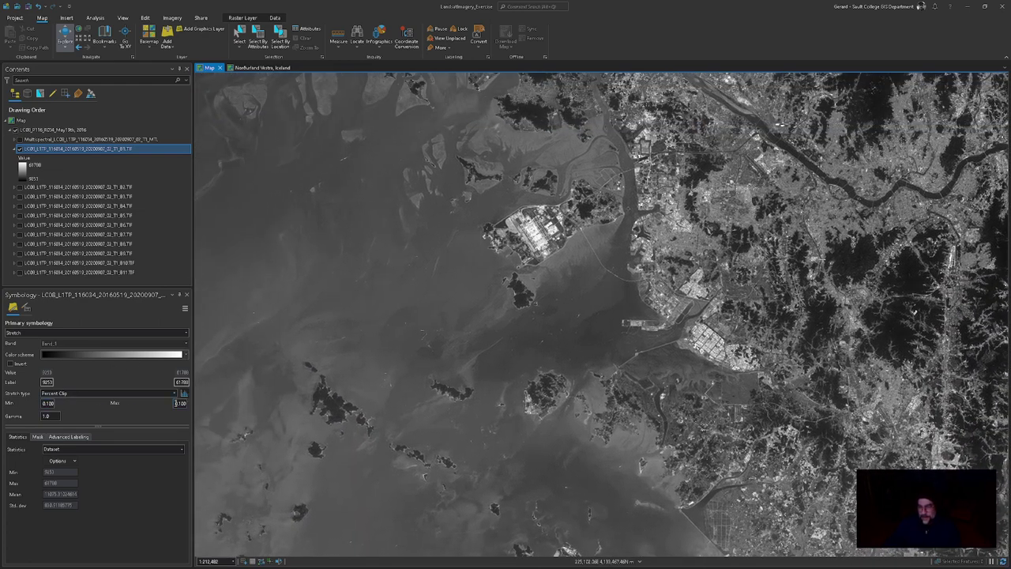
{"action": "left_click", "coordinate": [52, 415]}
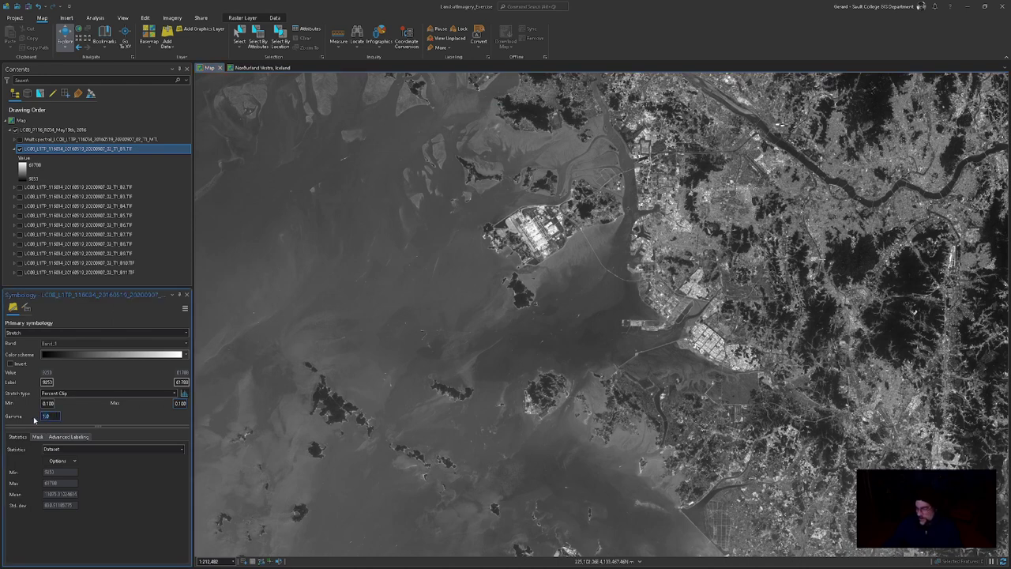
{"action": "type", "text": "2"}
{"action": "key", "text": "Return"}
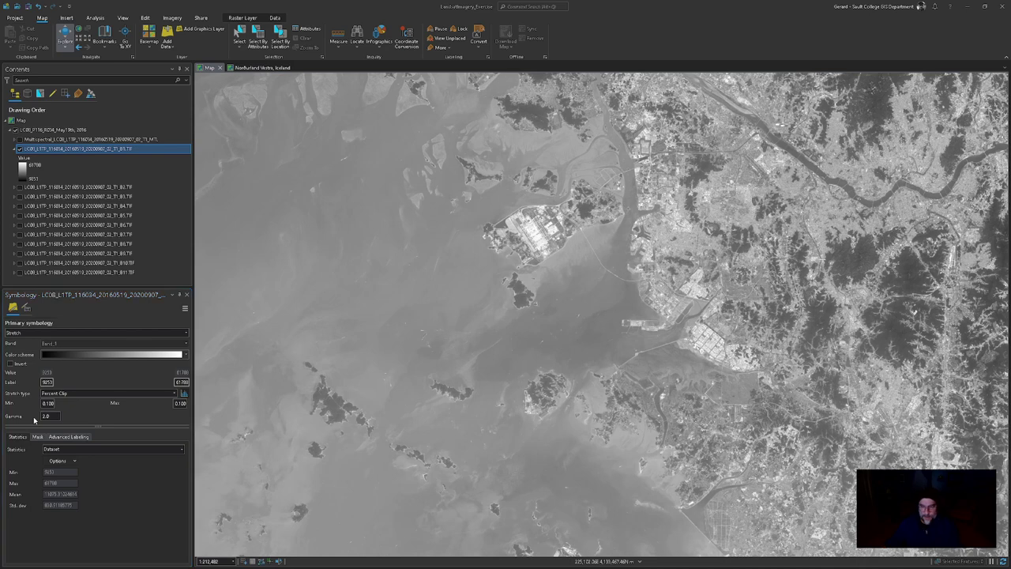
Step: In the Northurland Vestra, Iceland map, collapse the L9_P219_R014_May29_2022 group and select the B1 layer of the other scene
{"action": "left_click", "coordinate": [158, 263], "text": "ctrl"}
{"action": "left_click", "coordinate": [246, 68]}
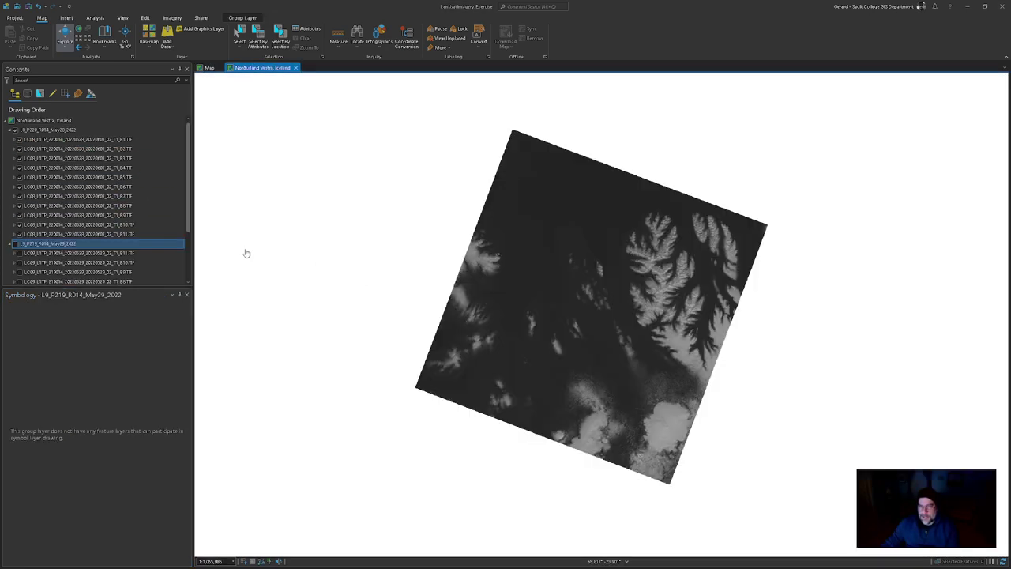
{"action": "left_click", "coordinate": [10, 243]}
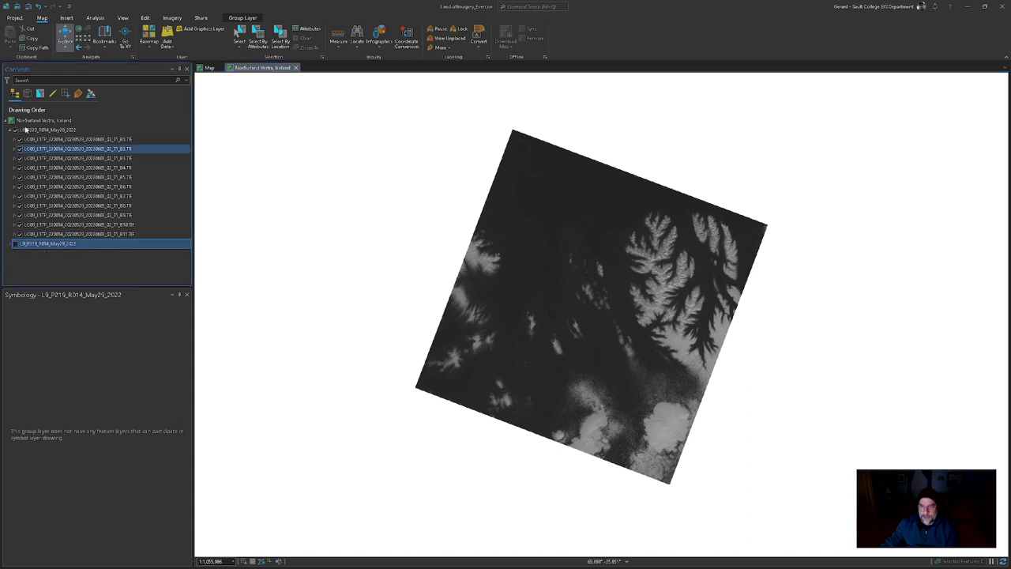
{"action": "left_click", "coordinate": [33, 140], "text": "ctrl"}
{"action": "left_click", "coordinate": [33, 139]}
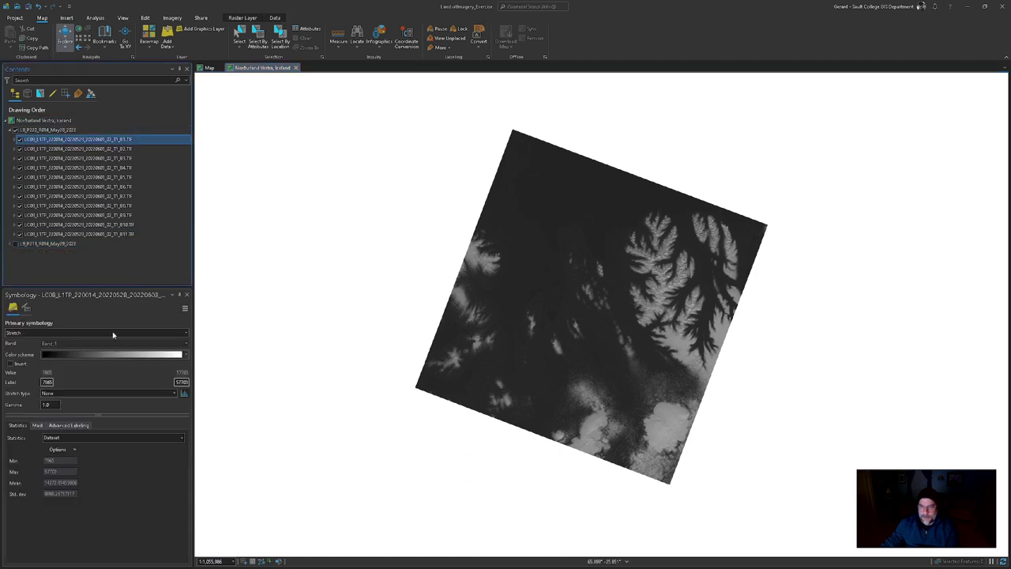
Step: Set the Iceland B1 layer's stretch type to Percent Clip with minimum and maximum of 0.1
{"action": "left_click", "coordinate": [54, 393]}
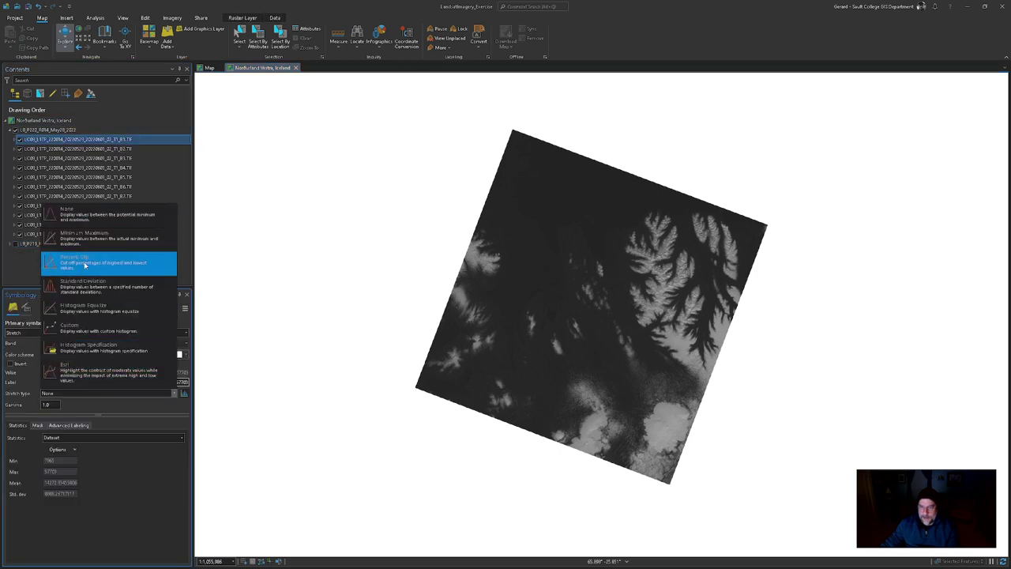
{"action": "left_click", "coordinate": [87, 264]}
{"action": "type", "text": "2"}
{"action": "type", "text": ".1"}
{"action": "key", "text": "Return"}
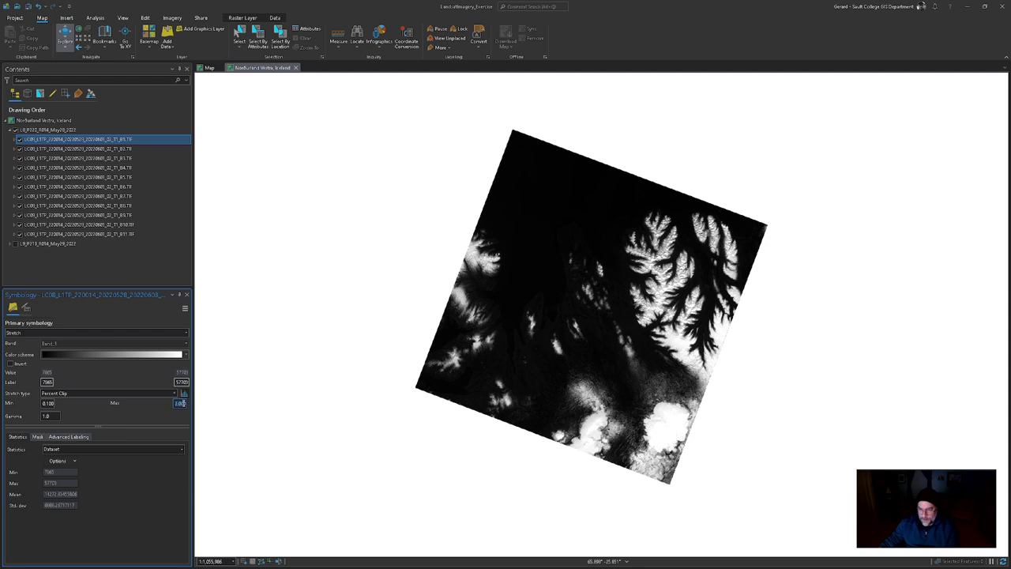
{"action": "type", "text": "0.100"}
{"action": "key", "text": "Tab"}
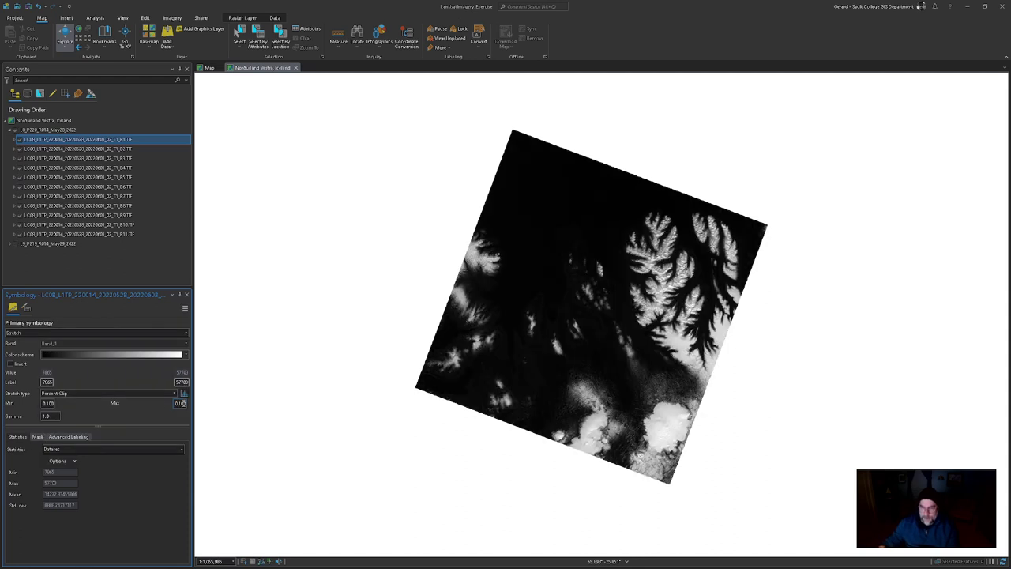
Step: Set the Iceland B1 layer's gamma to 2 and inspect the coastal inlets up close
{"action": "type", "text": "2"}
{"action": "key", "text": "Tab"}
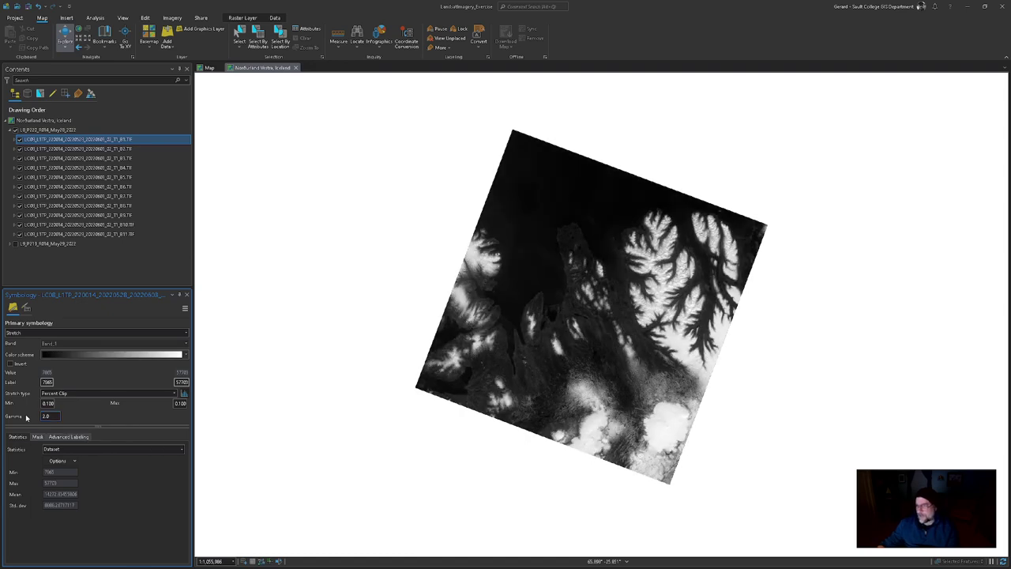
{"action": "scroll", "coordinate": [572, 305], "scroll_direction": "up", "scroll_amount": 3}
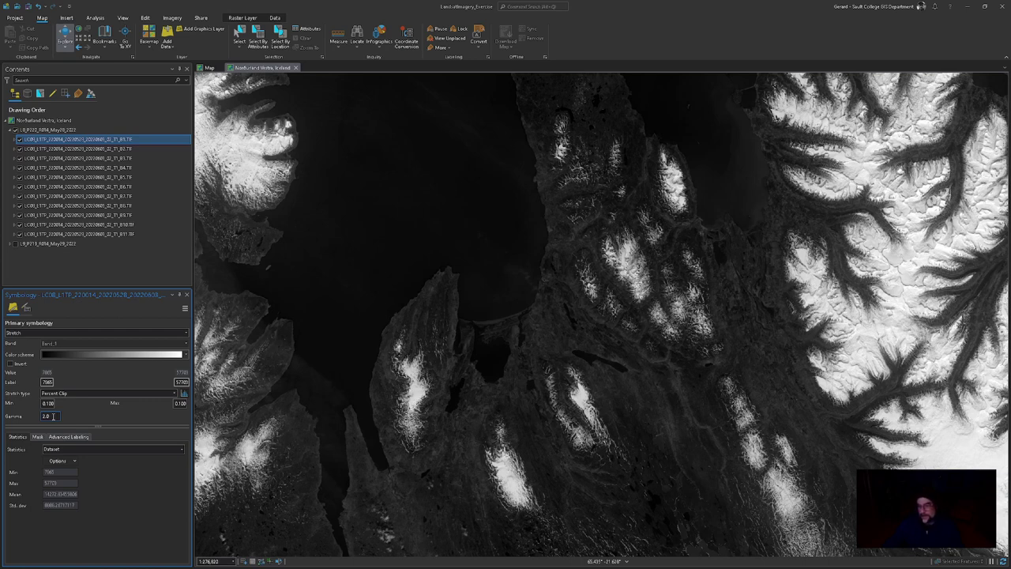
{"action": "key", "text": "Return"}
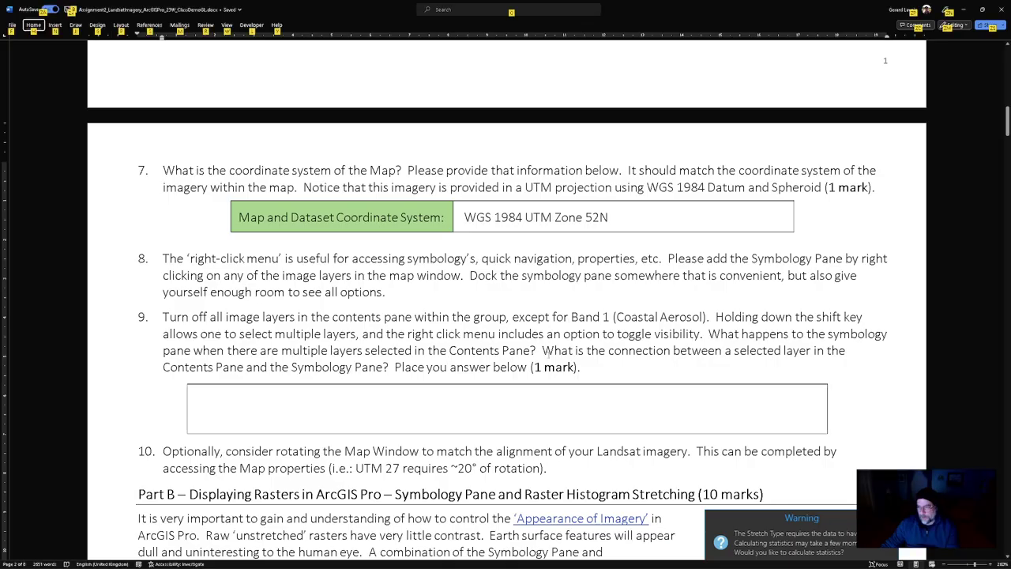
Step: In the Word assignment, highlight the required stretch type, min, max and gamma settings in item 13, and return to ArcGIS Pro
{"action": "scroll", "coordinate": [551, 356], "scroll_direction": "down", "scroll_amount": 5}
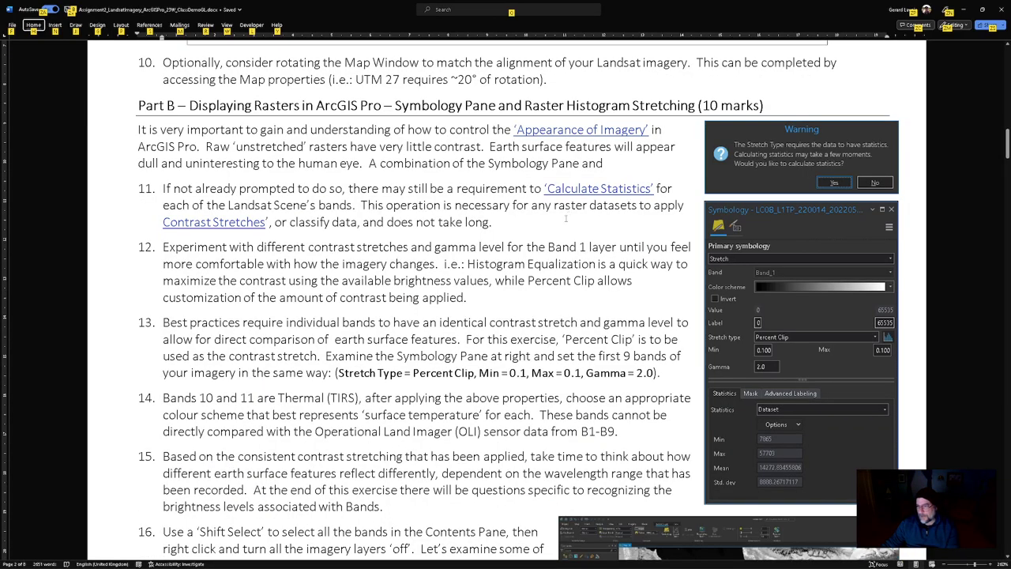
{"action": "left_click_drag", "start_coordinate": [338, 372], "coordinate": [654, 373]}
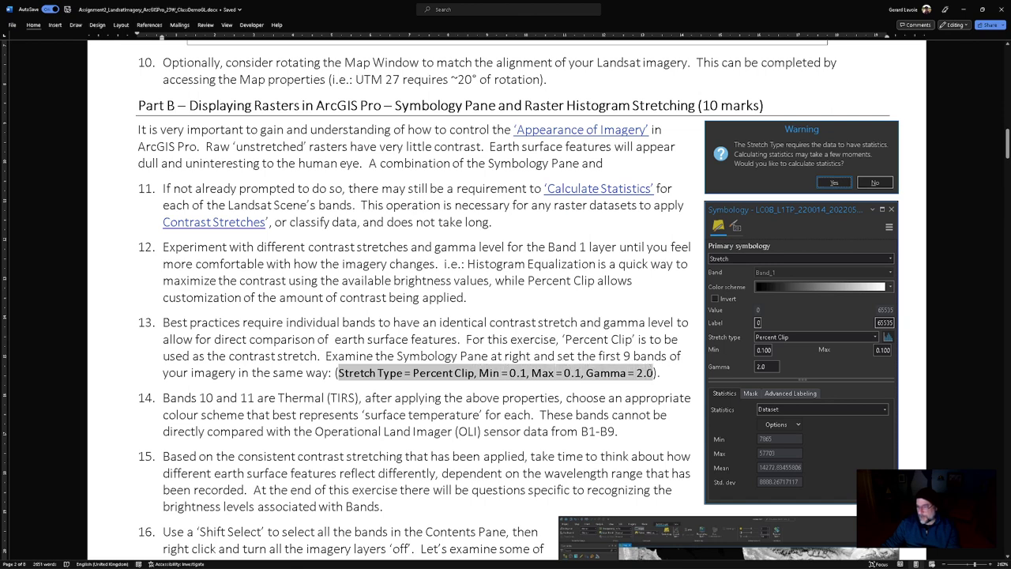
{"action": "left_click", "coordinate": [623, 385]}
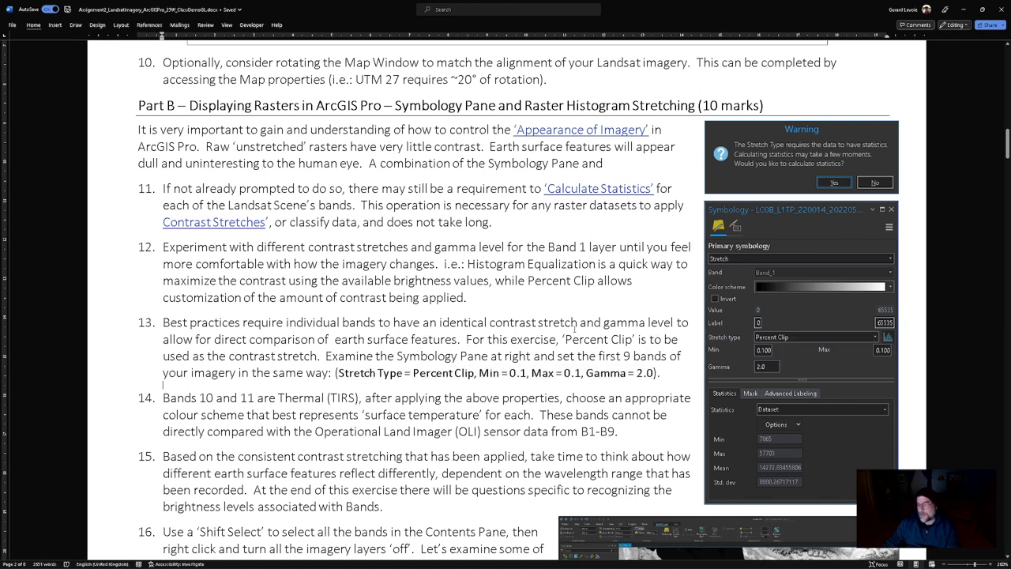
{"action": "key", "text": "alt+Tab"}
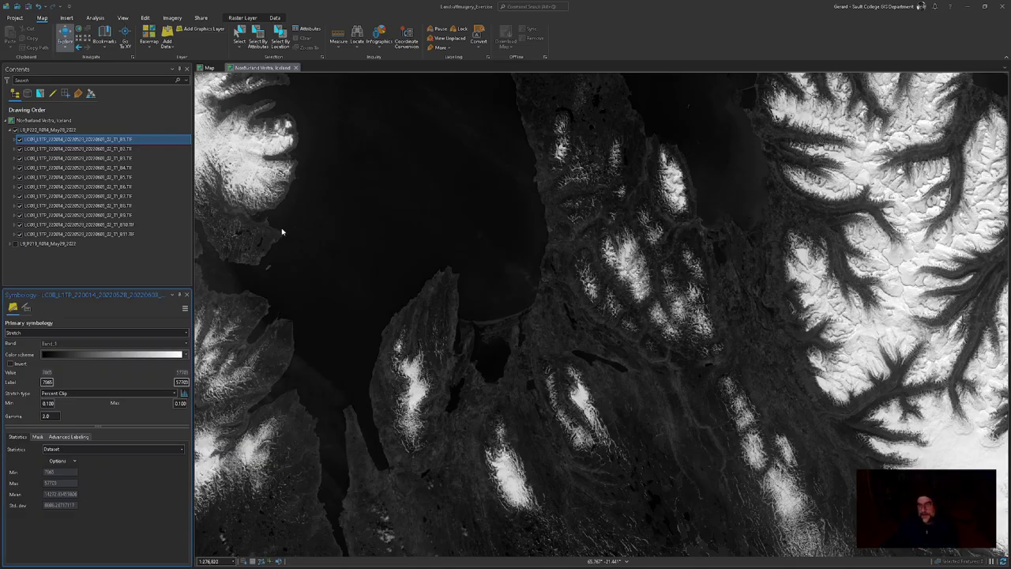
Step: Return to the first map with the 2016 scene and set its B1 layer's gamma to 1.2
{"action": "left_click", "coordinate": [208, 68]}
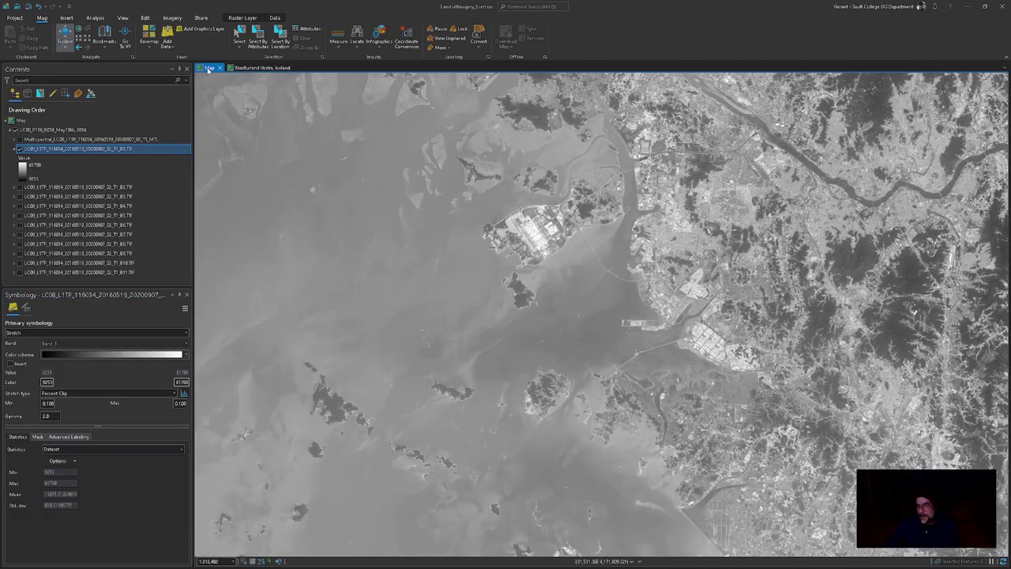
{"action": "left_click", "coordinate": [51, 416]}
{"action": "type", "text": "1.2"}
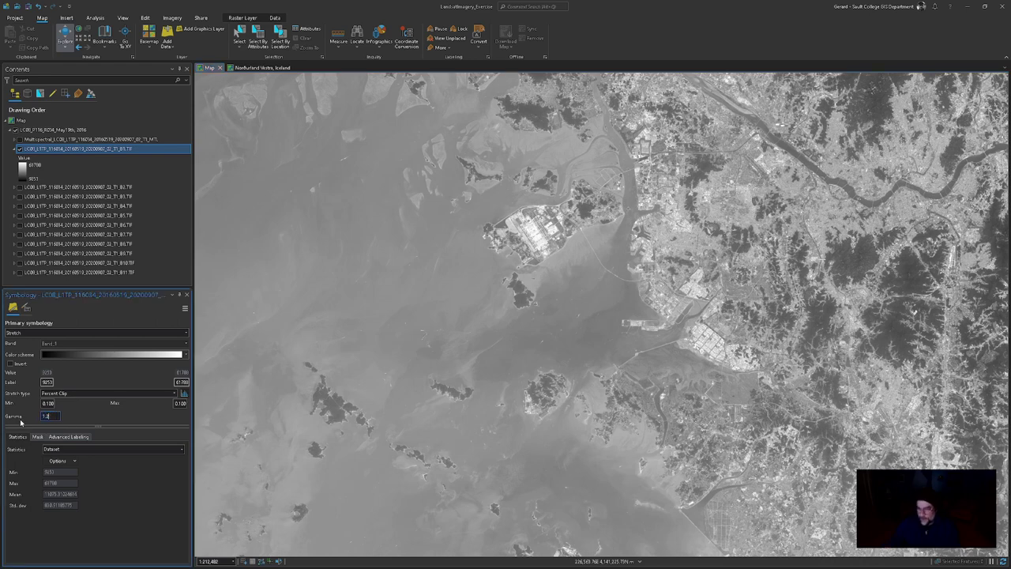
{"action": "key", "text": "Return"}
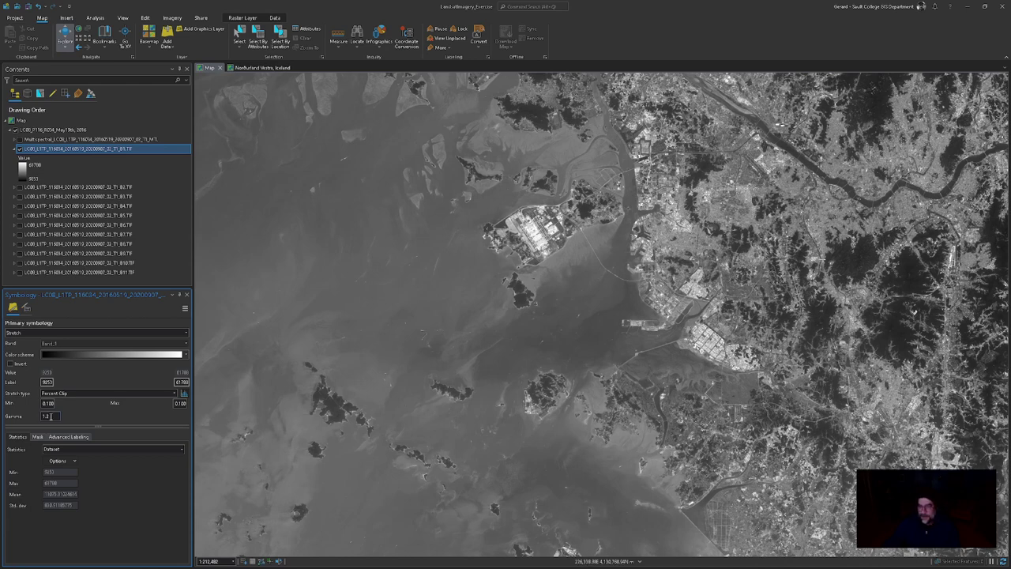
Step: Set the 2016 scene's B1 layer gamma to 1
{"action": "double_click", "coordinate": [49, 417]}
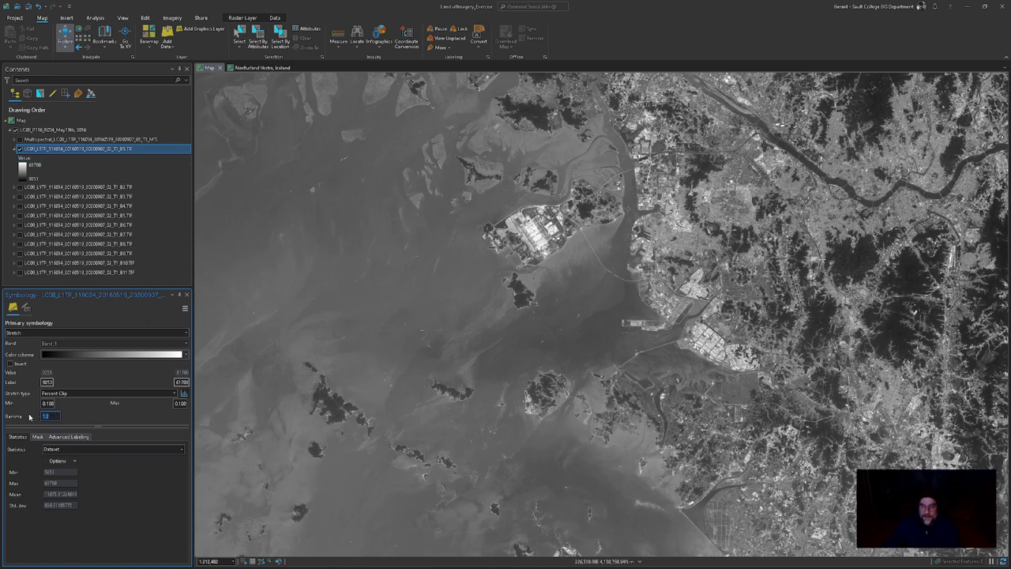
{"action": "type", "text": "1.8"}
{"action": "key", "text": "Return"}
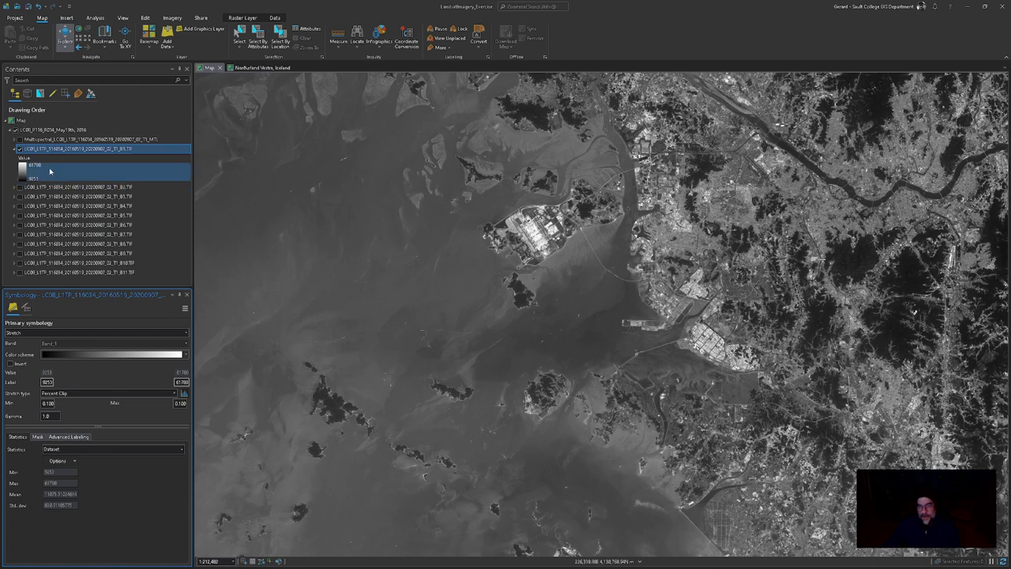
Step: Select the B1 through B11 layers of the 2016 scene and turn them all on together
{"action": "left_click", "coordinate": [20, 149]}
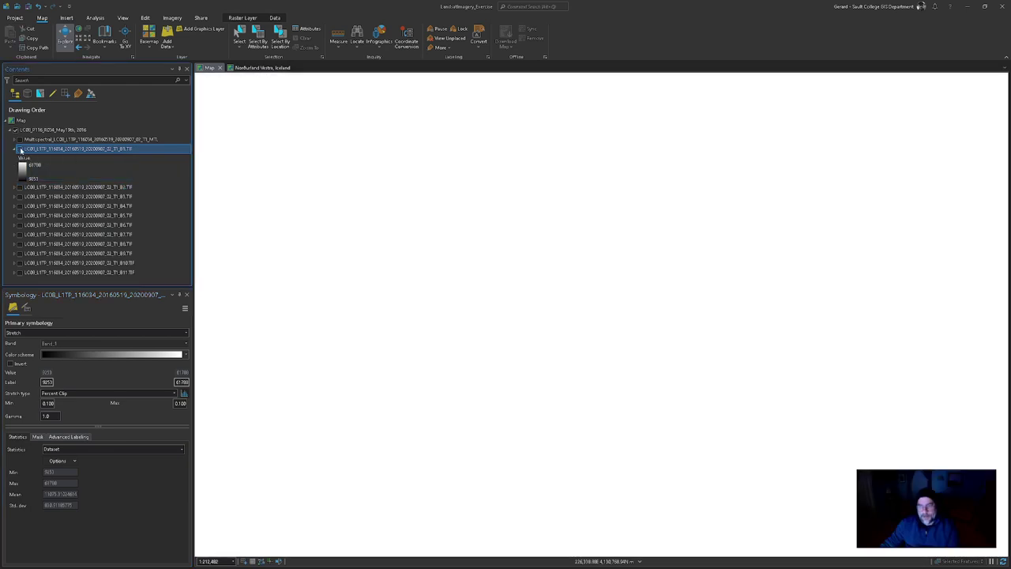
{"action": "left_click", "coordinate": [20, 187]}
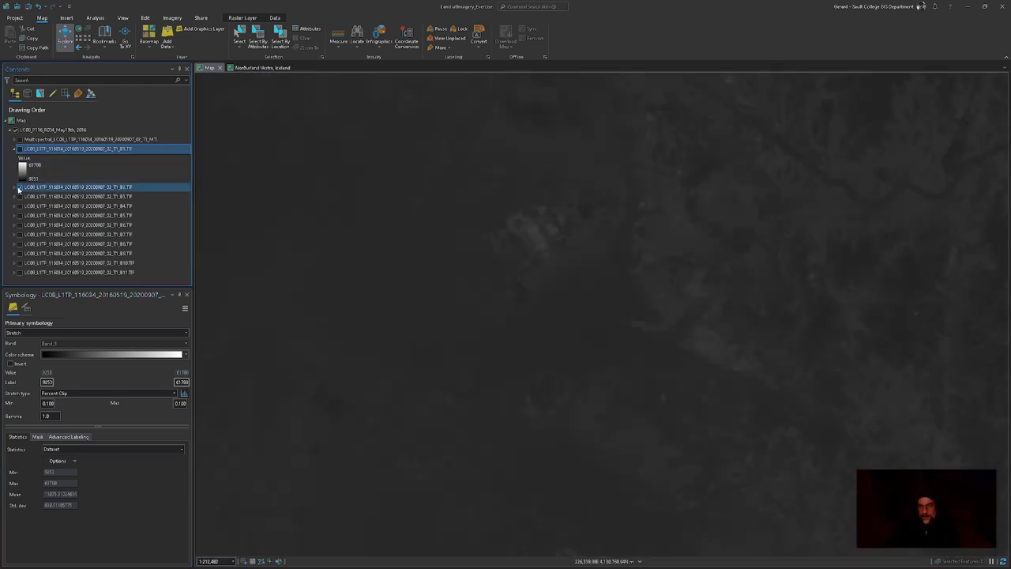
{"action": "left_click", "coordinate": [40, 273], "text": "shift"}
{"action": "right_click", "coordinate": [69, 197]}
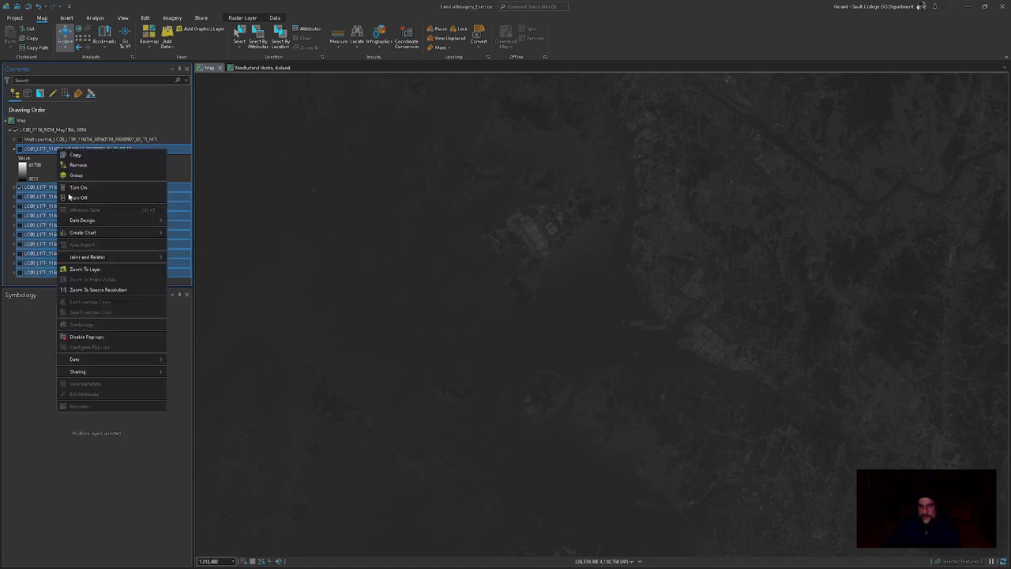
{"action": "left_click", "coordinate": [73, 197]}
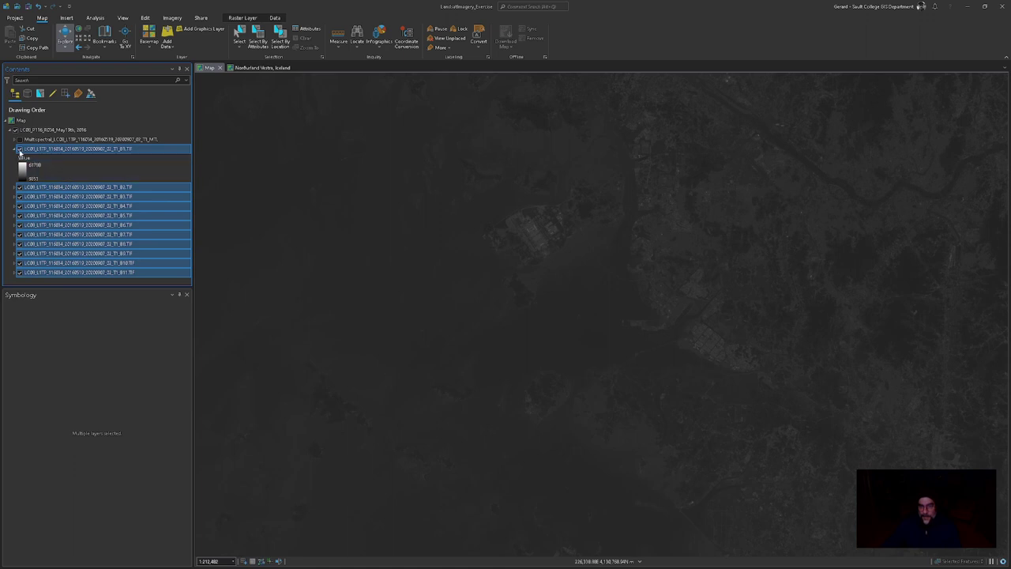
Step: Turn off the 2016 scene's B1 layer and set the B2 layer's stretch type to Percent Clip
{"action": "left_click", "coordinate": [19, 149]}
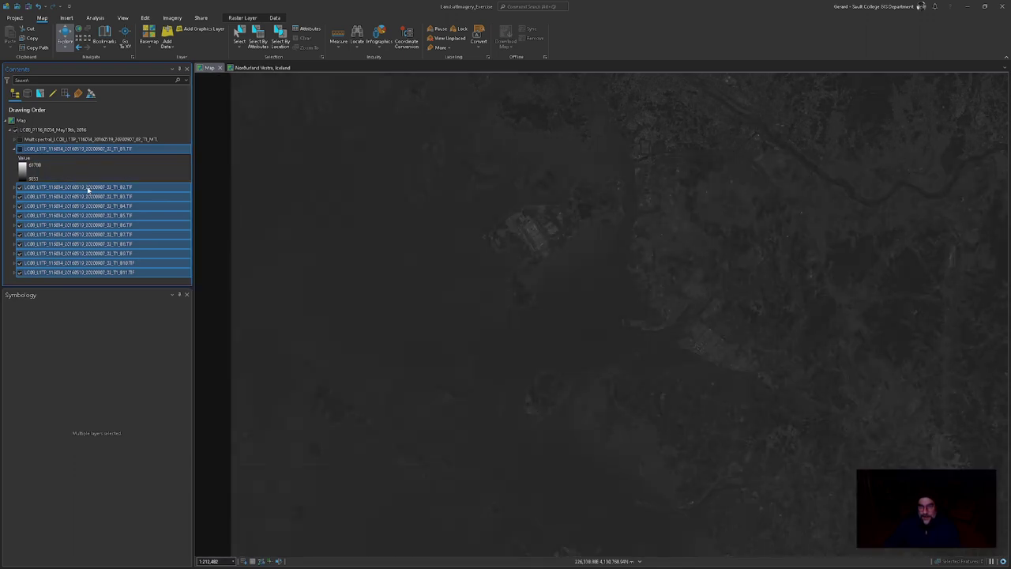
{"action": "left_click", "coordinate": [88, 187]}
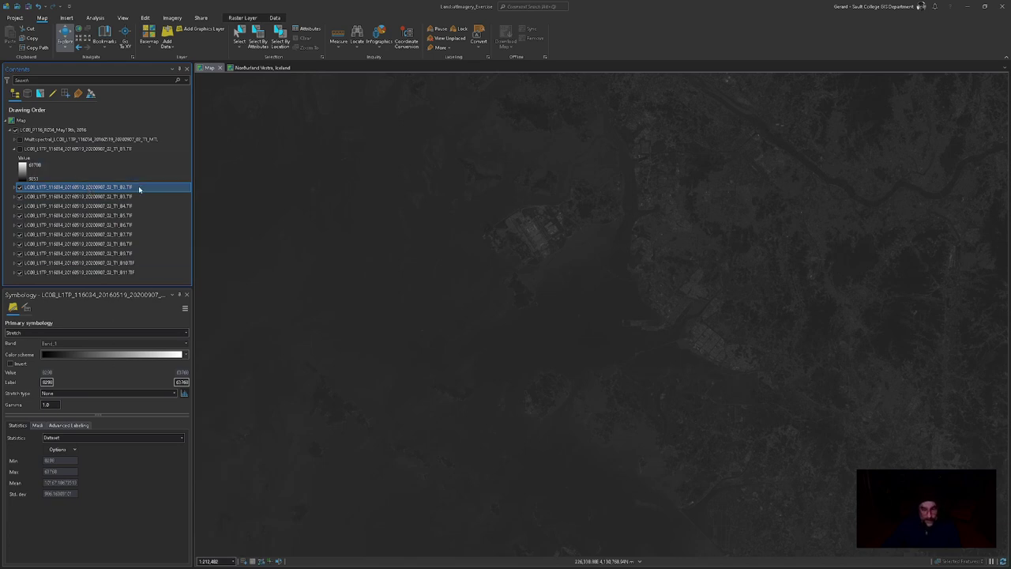
{"action": "left_click", "coordinate": [107, 393]}
{"action": "left_click", "coordinate": [79, 309]}
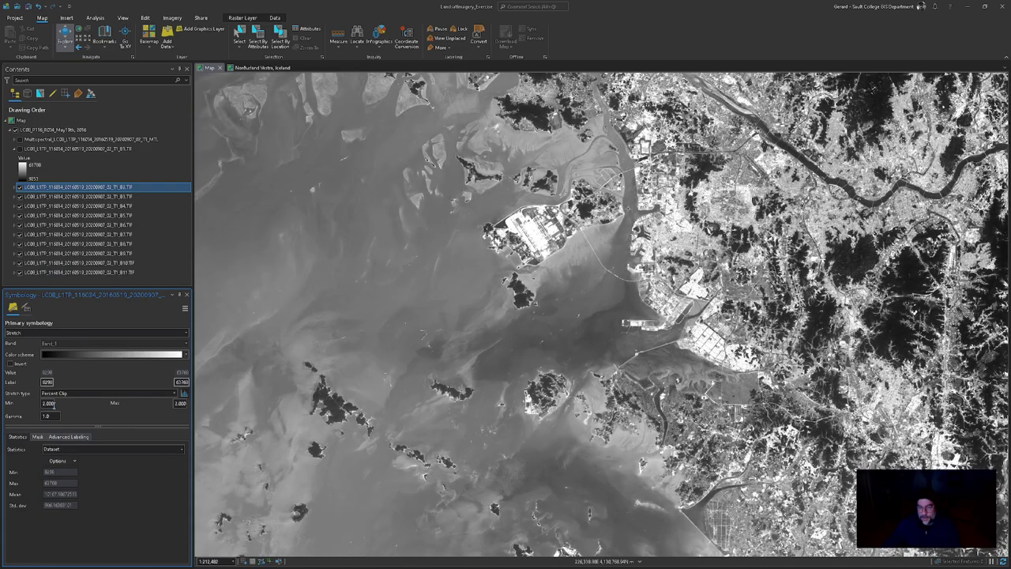
Step: Set the B2 layer's Percent Clip min and max values to 0.1
{"action": "double_click", "coordinate": [48, 404]}
{"action": "type", "text": "0.1"}
{"action": "key", "text": "Return"}
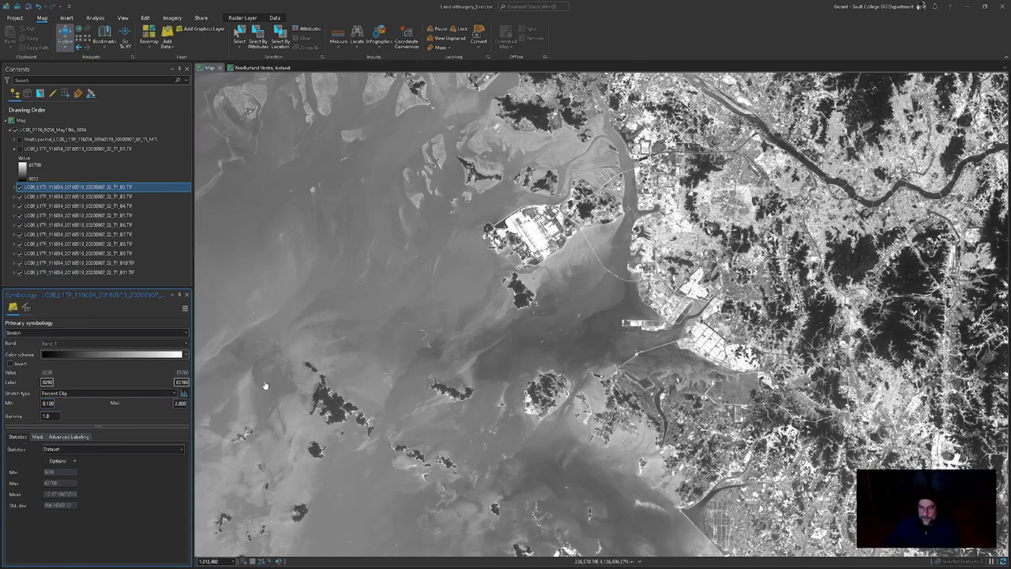
{"action": "double_click", "coordinate": [180, 404]}
{"action": "double_click", "coordinate": [180, 403]}
{"action": "type", "text": "0.1"}
{"action": "key", "text": "Return"}
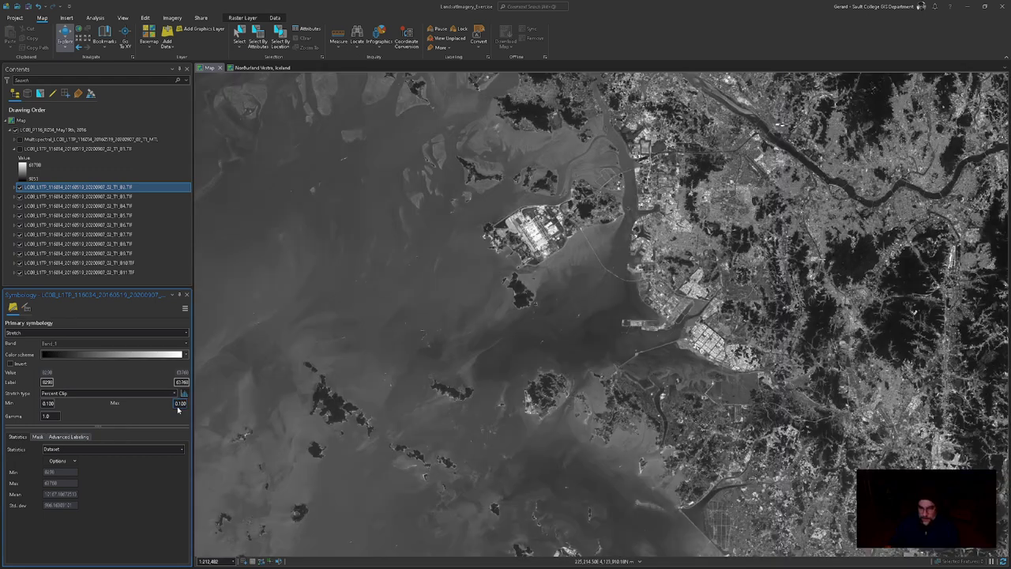
Step: Turn off the B2 layer and set the B3 layer's stretch type to Percent Clip
{"action": "left_click", "coordinate": [19, 187]}
{"action": "left_click", "coordinate": [43, 197], "text": "ctrl"}
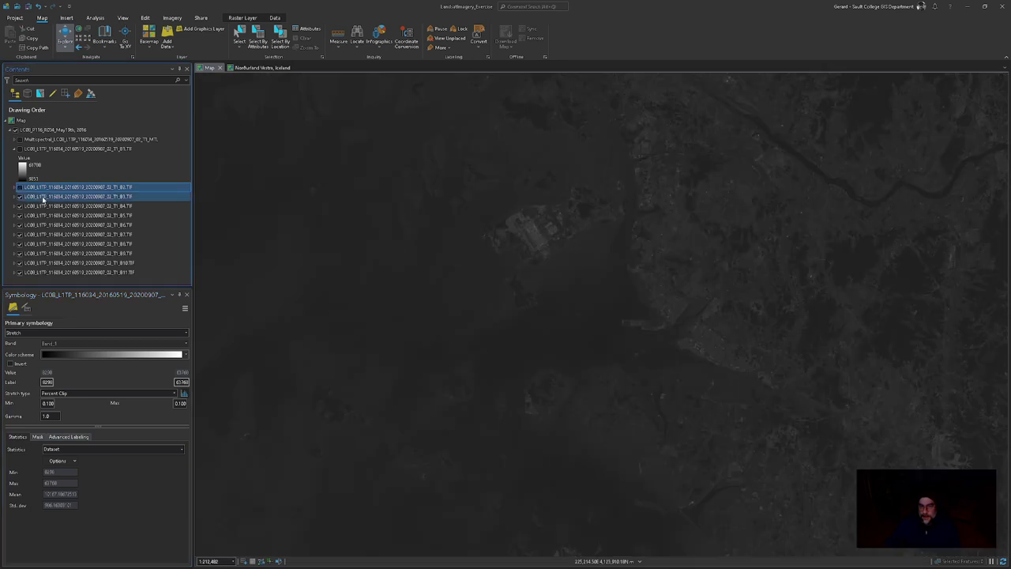
{"action": "left_click", "coordinate": [43, 197]}
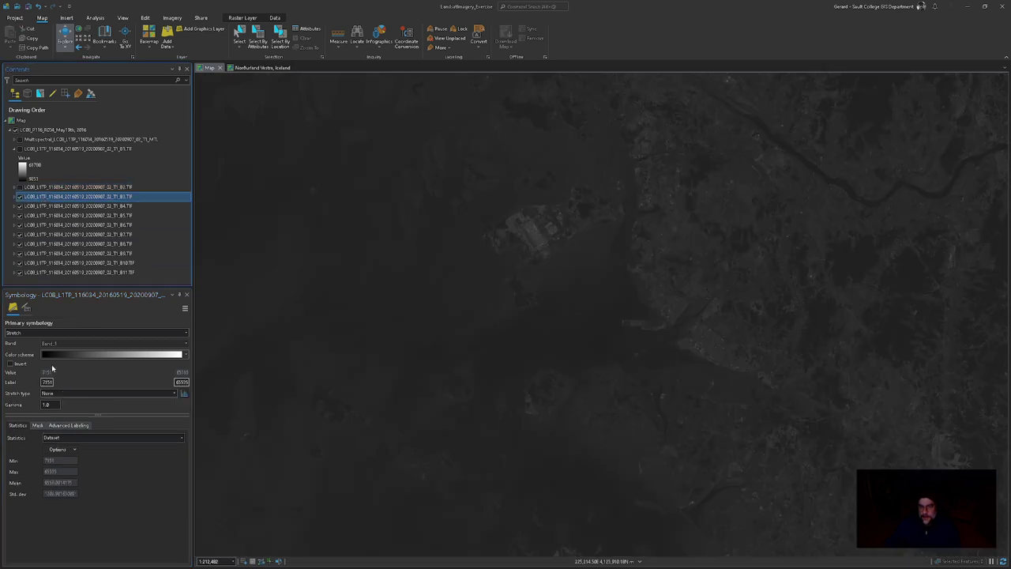
{"action": "left_click", "coordinate": [63, 394]}
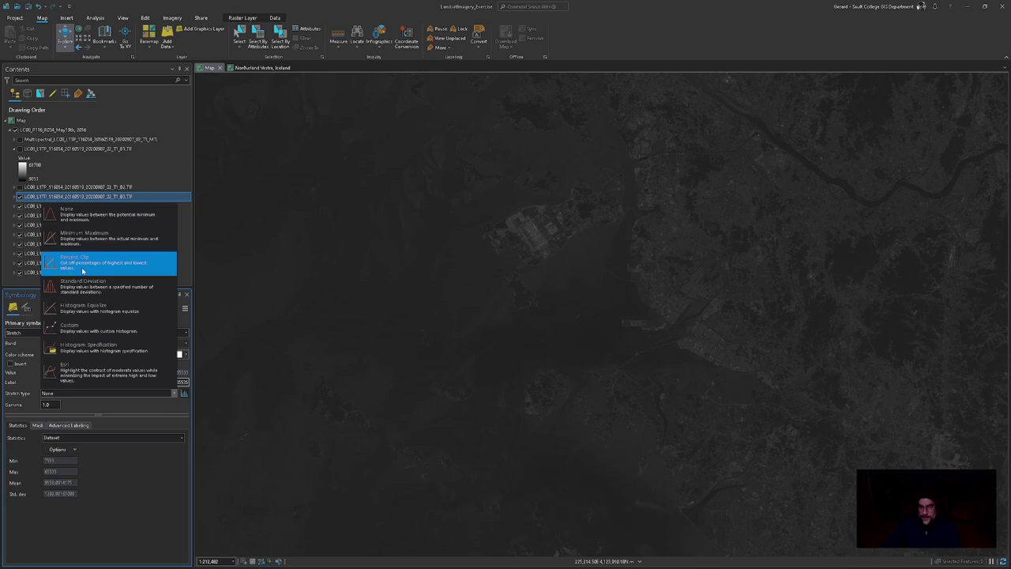
{"action": "left_click", "coordinate": [82, 271]}
Step: Set the B3 layer's Percent Clip min and max values to 0.1
{"action": "double_click", "coordinate": [48, 403]}
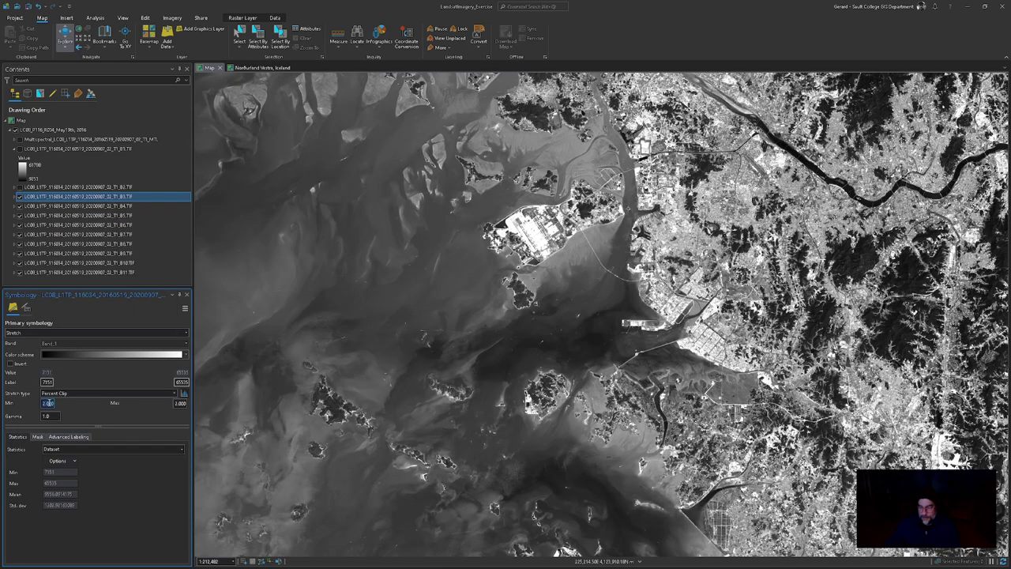
{"action": "type", "text": "0.1"}
{"action": "key", "text": "Return"}
{"action": "double_click", "coordinate": [180, 403]}
{"action": "type", "text": "0.1"}
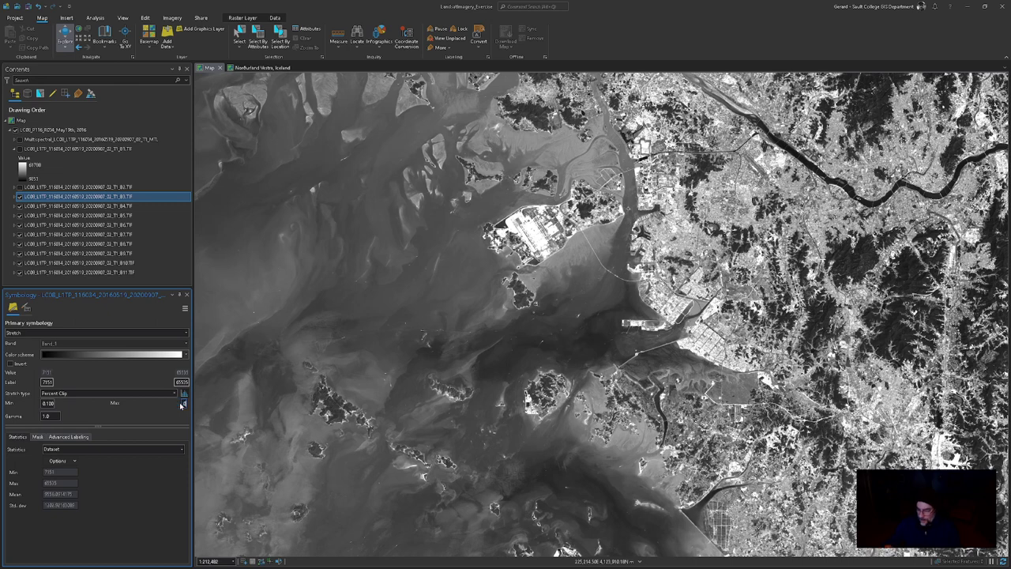
{"action": "key", "text": "Return"}
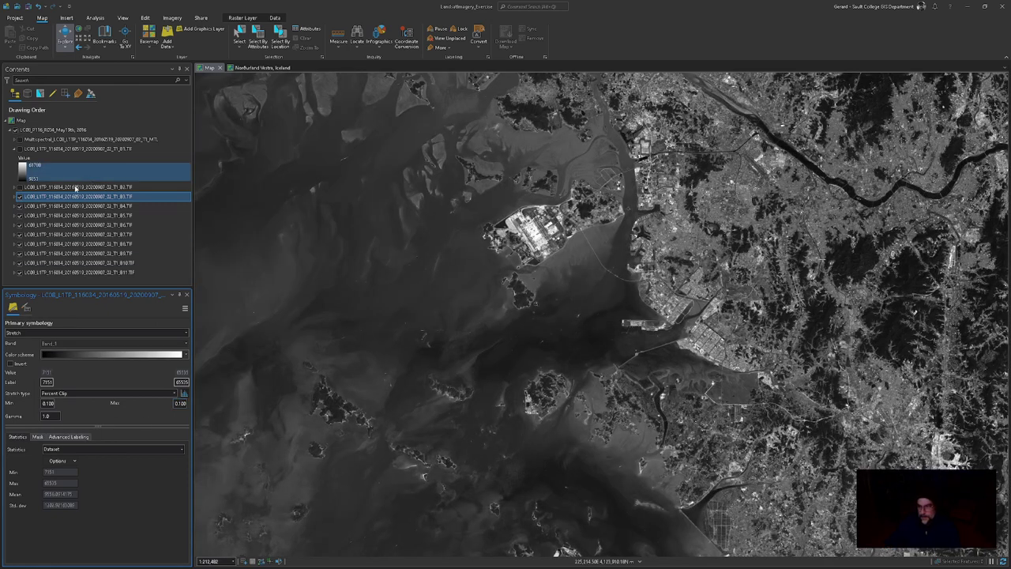
Step: Toggle the B2 layer's visibility repeatedly to compare its imagery with B3, and leave B2 turned off
{"action": "left_click", "coordinate": [19, 187], "text": "ctrl"}
{"action": "left_click", "coordinate": [19, 188]}
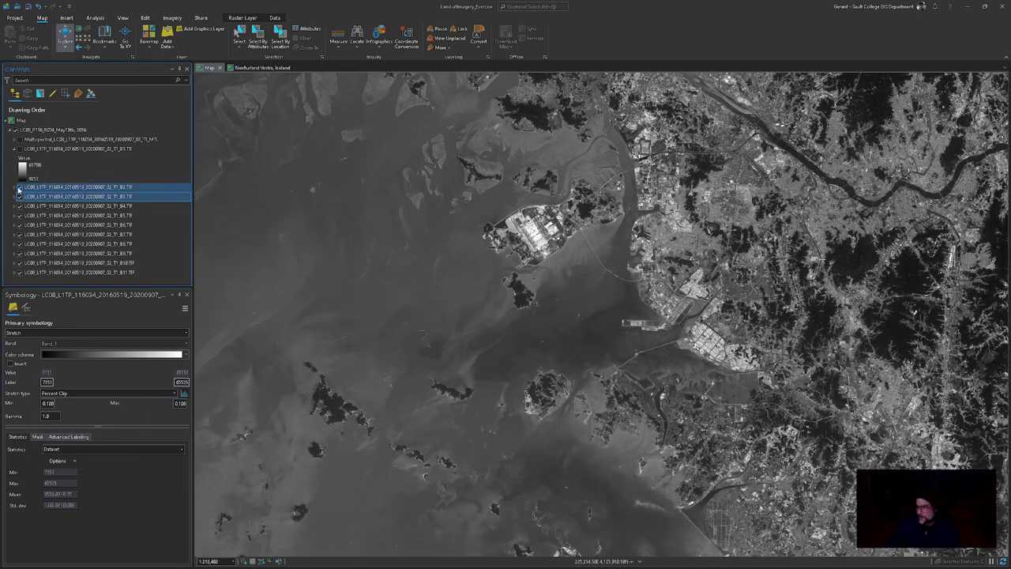
{"action": "left_click", "coordinate": [19, 188]}
{"action": "left_click", "coordinate": [19, 188]}
{"action": "left_click", "coordinate": [19, 188]}
{"action": "left_click", "coordinate": [19, 188]}
{"action": "left_click", "coordinate": [19, 188]}
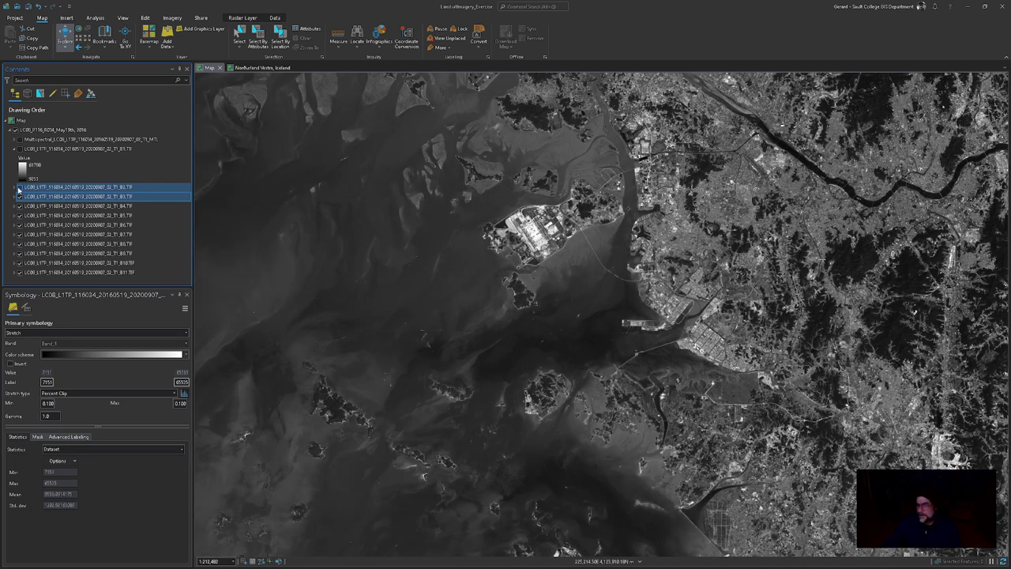
{"action": "left_click", "coordinate": [19, 188]}
{"action": "left_click", "coordinate": [19, 188]}
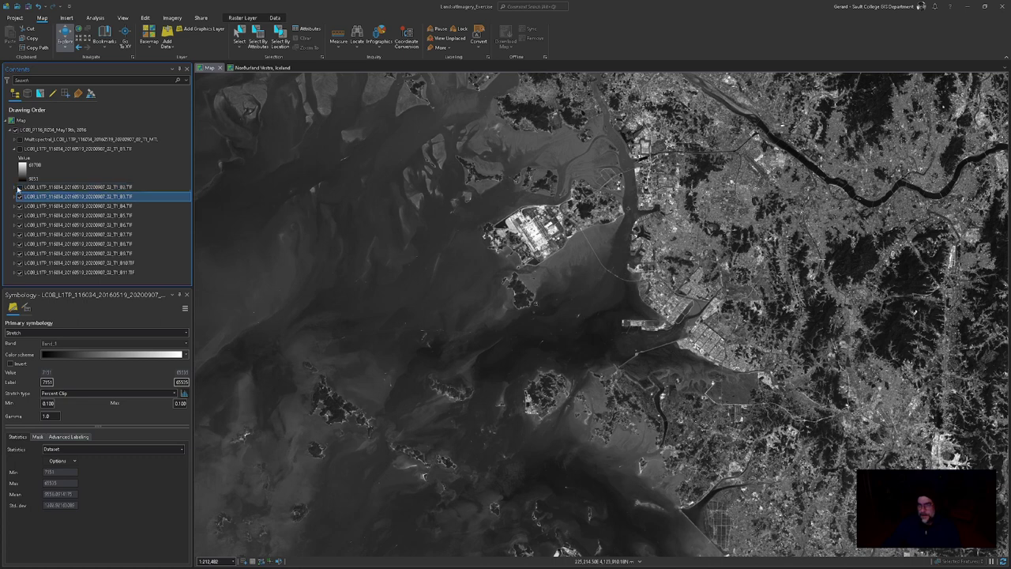
{"action": "left_click", "coordinate": [19, 189]}
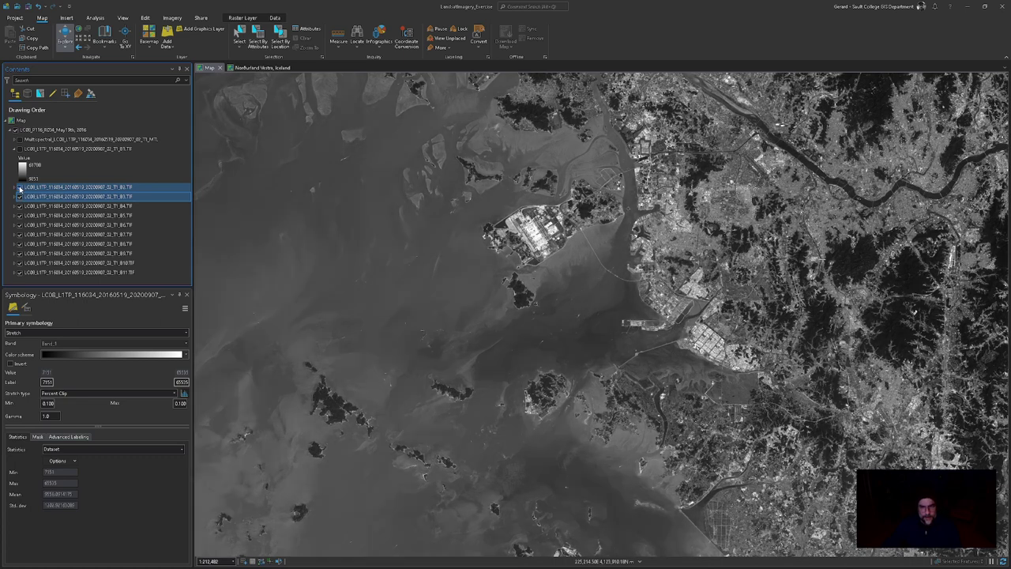
{"action": "left_click", "coordinate": [19, 188]}
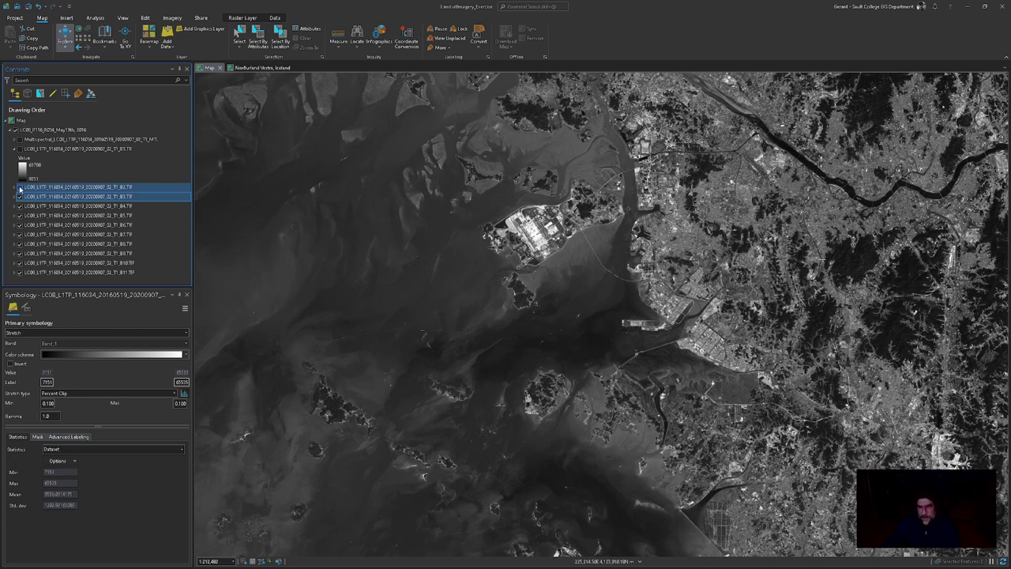
{"action": "left_click", "coordinate": [19, 188]}
{"action": "left_click", "coordinate": [19, 188]}
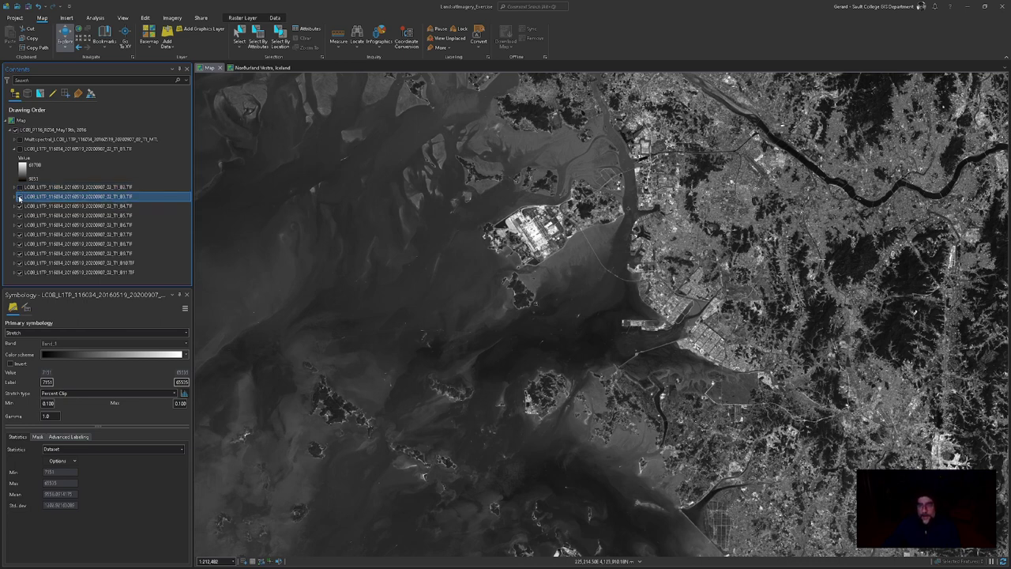
Step: Turn off the B3 layer and set the B4 layer's stretch type to Percent Clip
{"action": "left_click", "coordinate": [20, 198]}
{"action": "left_click", "coordinate": [67, 207]}
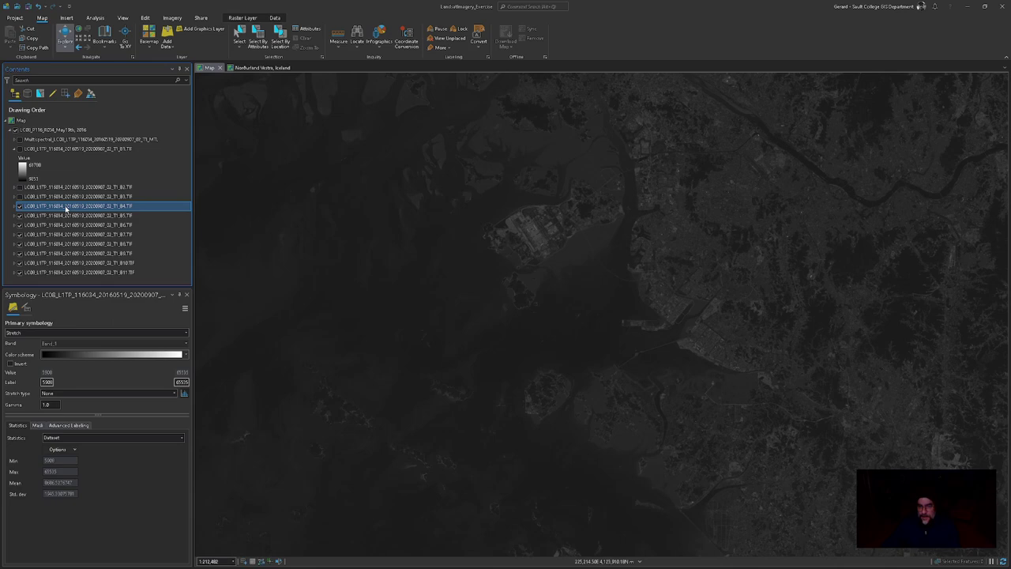
{"action": "left_click", "coordinate": [57, 392]}
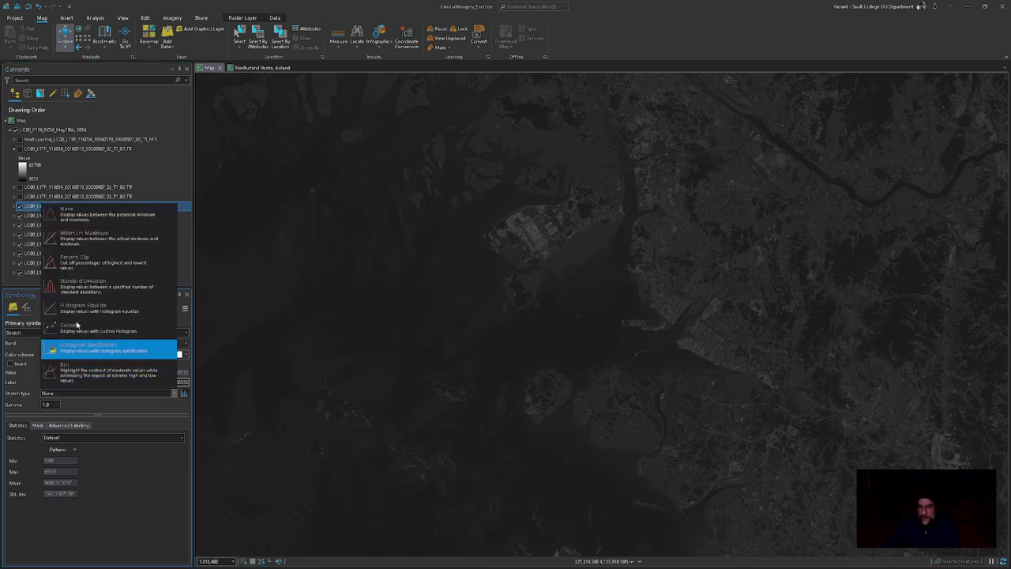
{"action": "left_click", "coordinate": [87, 263]}
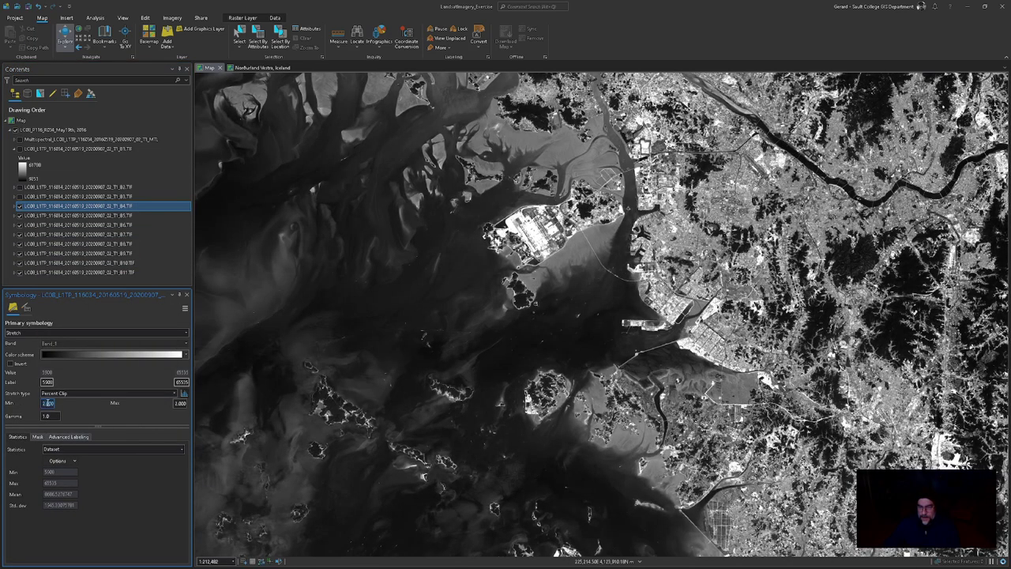
Step: Set the B4 layer's Percent Clip min and max values to 0.1
{"action": "double_click", "coordinate": [45, 403]}
{"action": "type", "text": "0.1"}
{"action": "key", "text": "Return"}
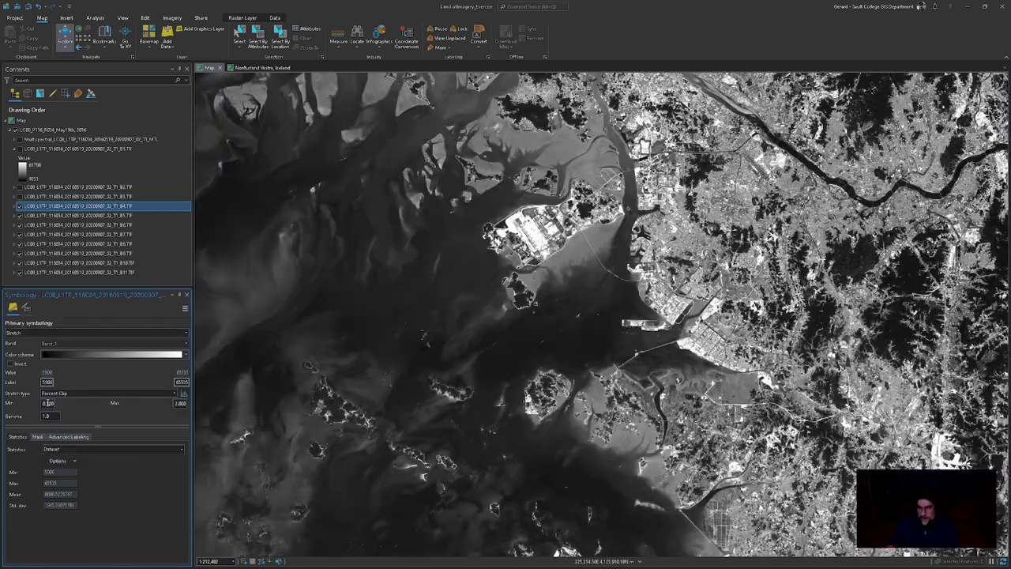
{"action": "double_click", "coordinate": [180, 404]}
{"action": "type", "text": "0.1"}
{"action": "key", "text": "Return"}
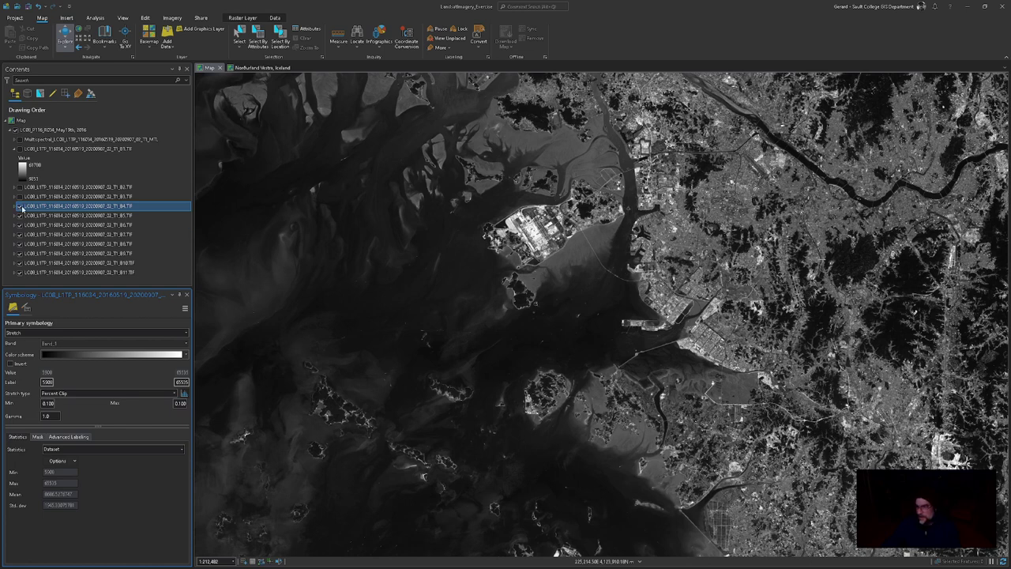
Step: Toggle the B3 layer to compare it with B4, and turn both layers off
{"action": "left_click", "coordinate": [20, 197], "text": "ctrl"}
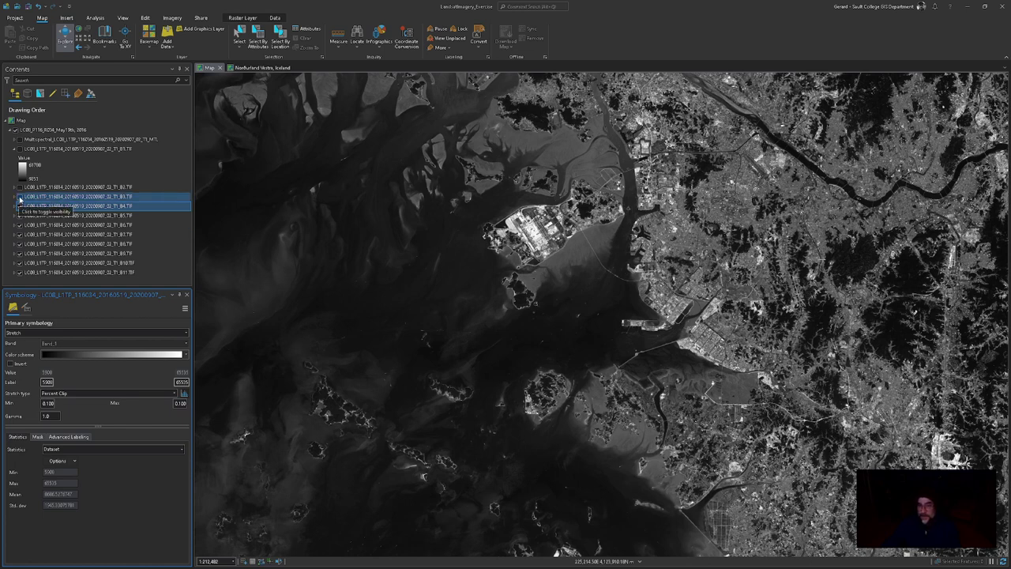
{"action": "left_click", "coordinate": [20, 197]}
{"action": "left_click", "coordinate": [20, 197]}
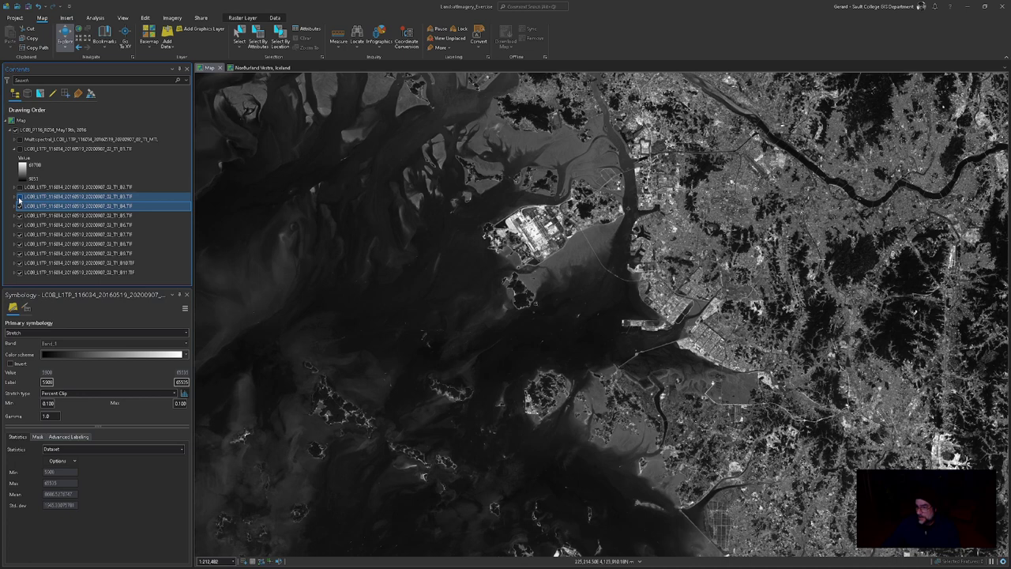
{"action": "left_click", "coordinate": [19, 205]}
{"action": "left_click", "coordinate": [20, 206]}
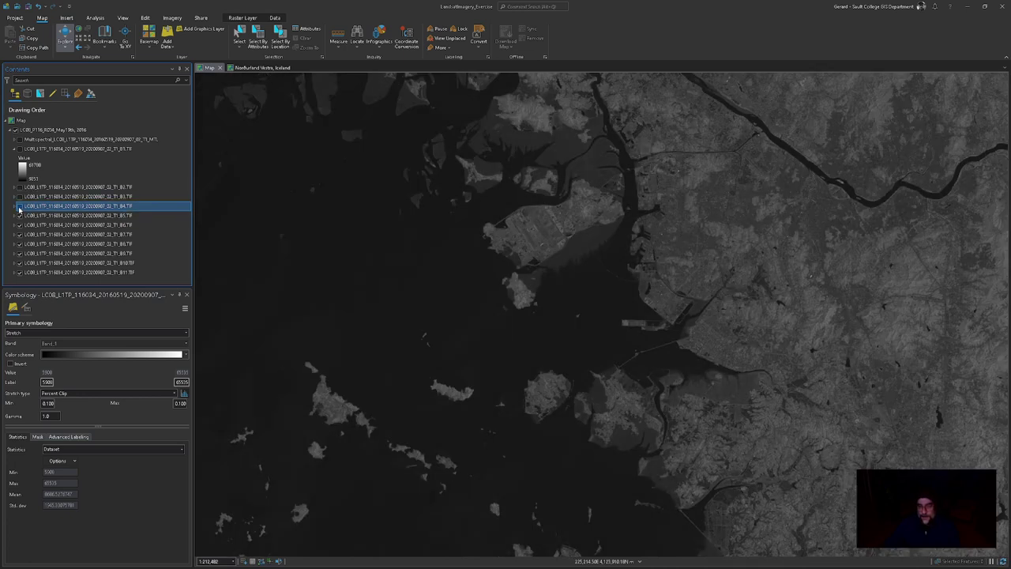
Step: Apply a Percent Clip stretch to the B5 layer with min and max values of 0.1
{"action": "left_click", "coordinate": [65, 215]}
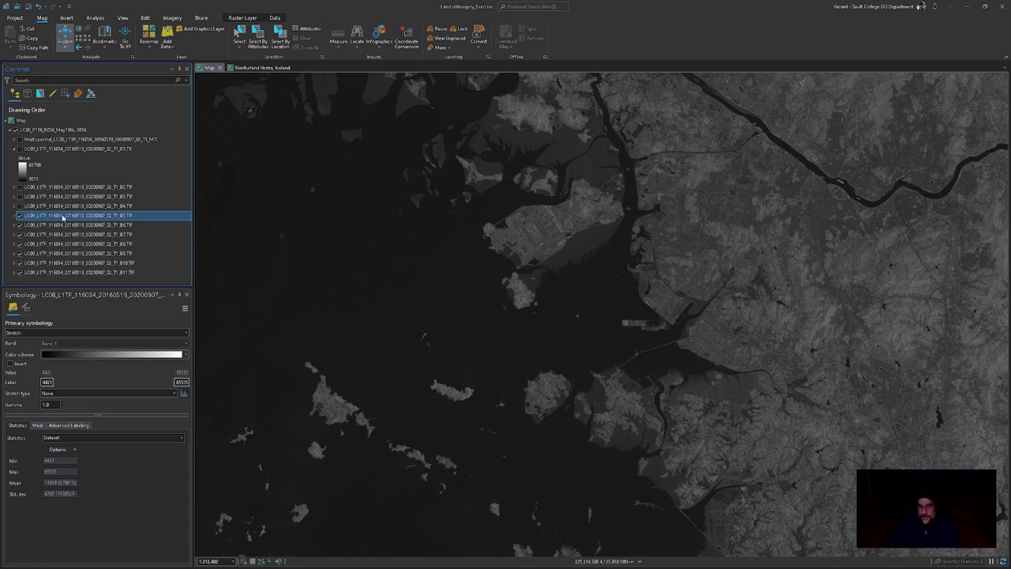
{"action": "left_click", "coordinate": [63, 393]}
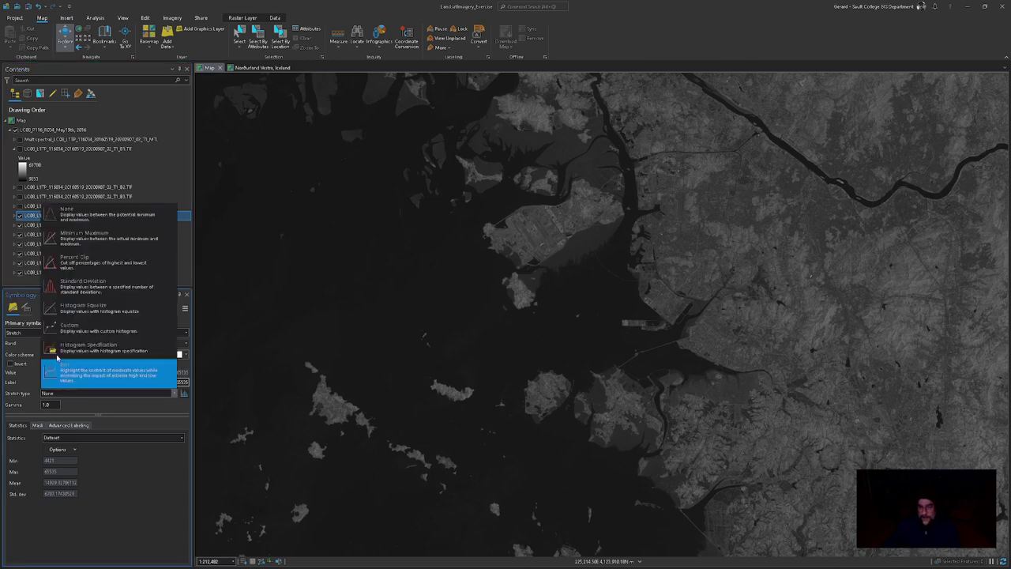
{"action": "left_click", "coordinate": [102, 263]}
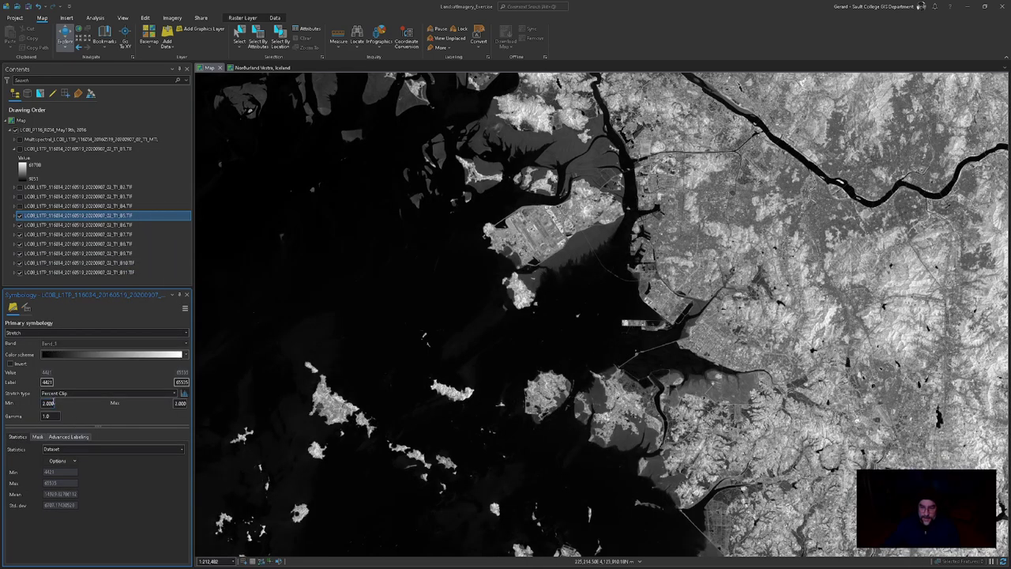
{"action": "type", "text": "0.1"}
{"action": "key", "text": "Return"}
{"action": "left_click", "coordinate": [181, 403]}
{"action": "type", "text": "0.1"}
{"action": "key", "text": "Return"}
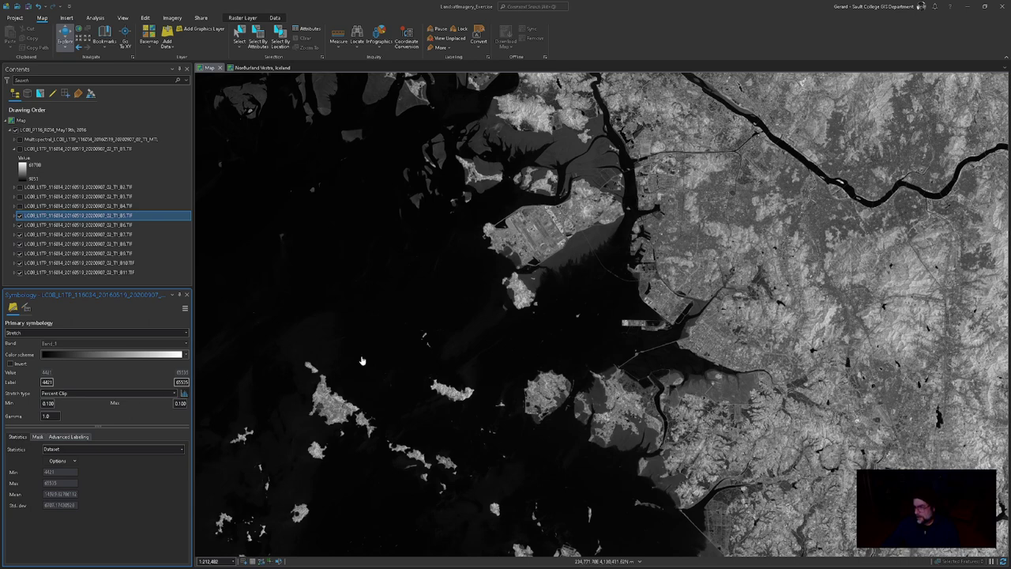
Step: Turn off the B5 layer and set the B6 layer's stretch type to Percent Clip
{"action": "left_click_drag", "start_coordinate": [650, 454], "coordinate": [624, 294]}
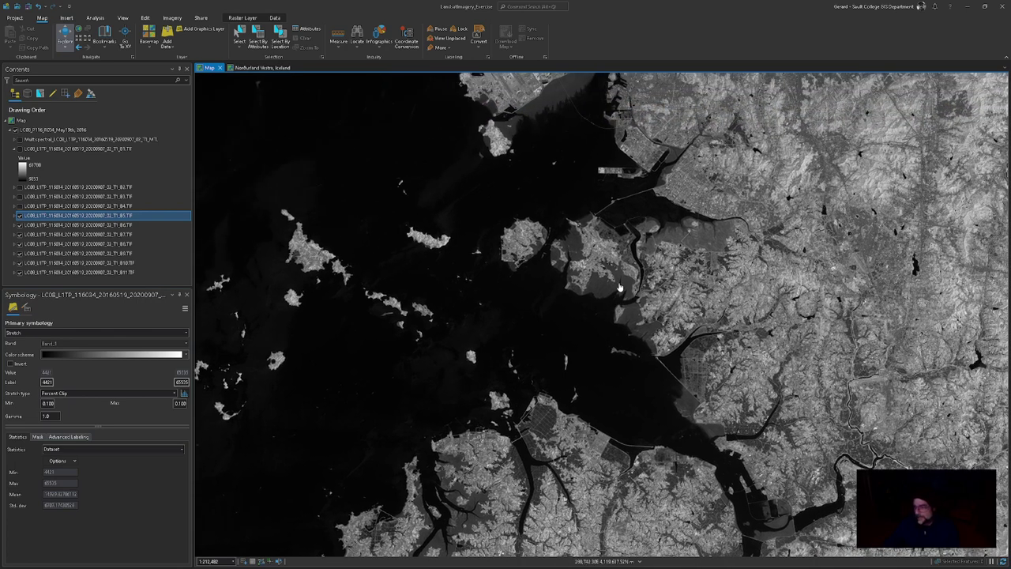
{"action": "left_click_drag", "start_coordinate": [672, 231], "coordinate": [643, 278]}
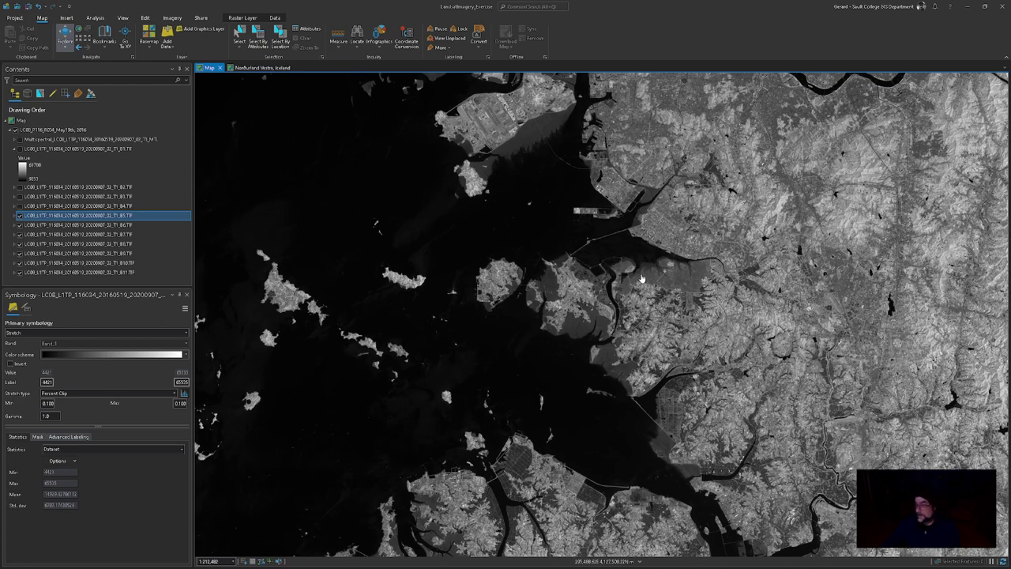
{"action": "scroll", "coordinate": [511, 462], "scroll_direction": "up", "scroll_amount": 5}
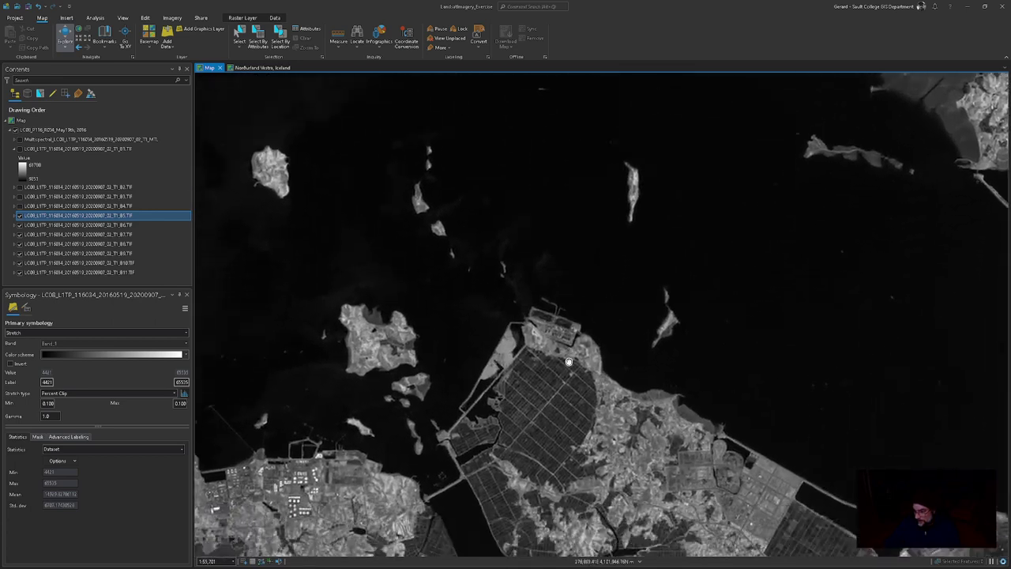
{"action": "scroll", "coordinate": [569, 347], "scroll_direction": "up", "scroll_amount": 1}
{"action": "scroll", "coordinate": [567, 372], "scroll_direction": "up", "scroll_amount": 1}
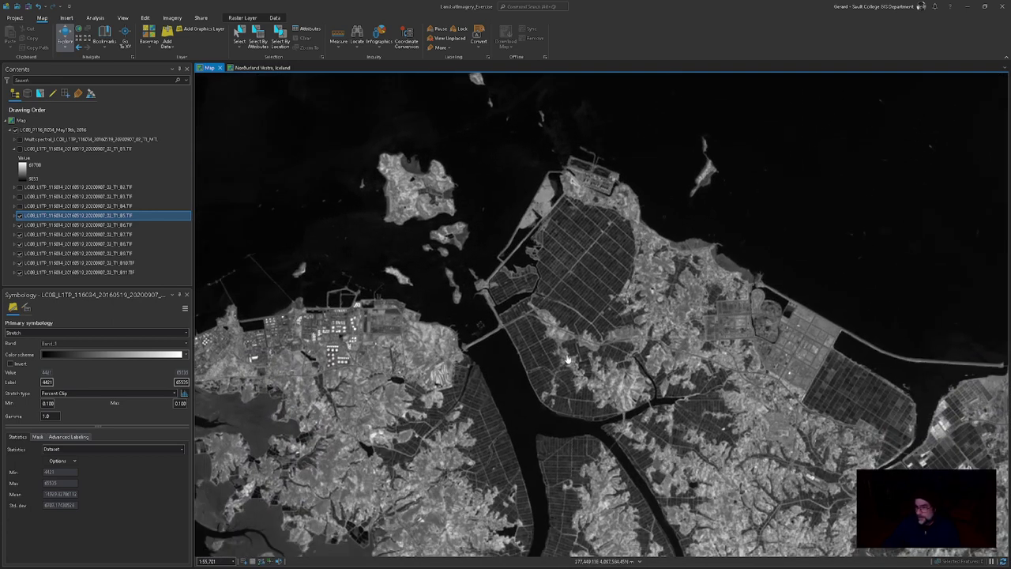
{"action": "left_click", "coordinate": [19, 216]}
{"action": "left_click", "coordinate": [48, 225]}
{"action": "right_click", "coordinate": [47, 227]}
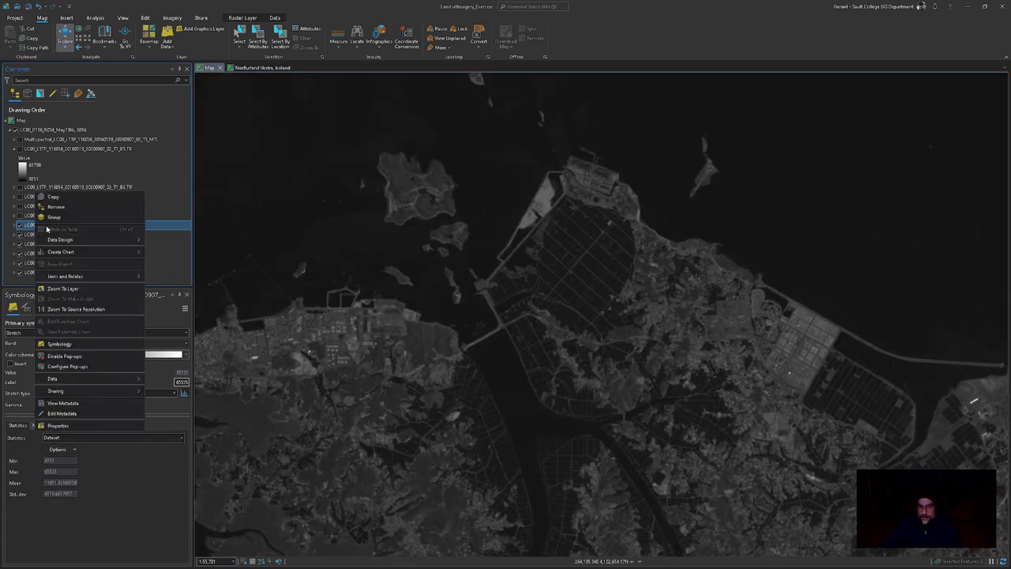
{"action": "key", "text": "Escape"}
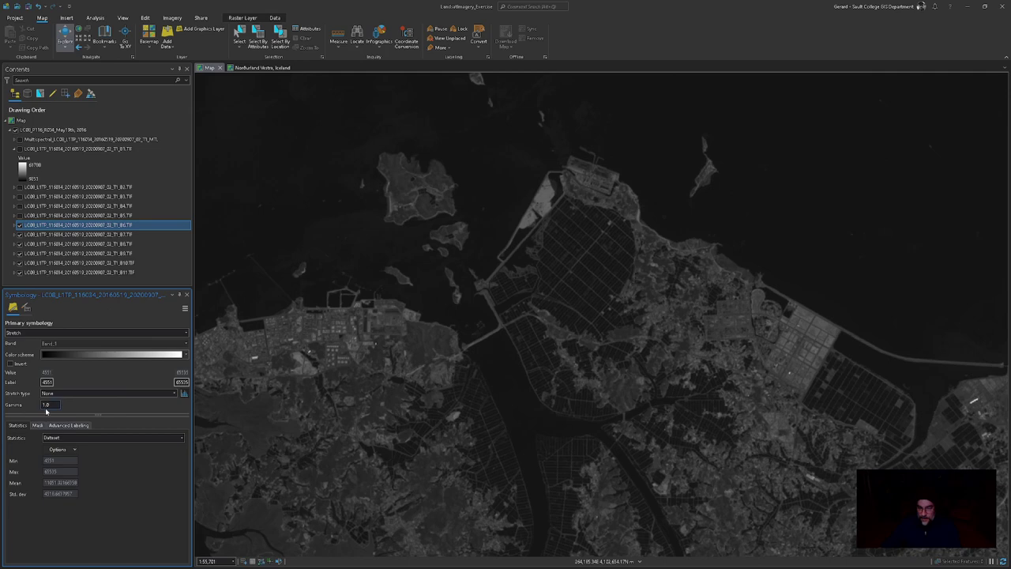
{"action": "left_click", "coordinate": [60, 394]}
{"action": "left_click", "coordinate": [96, 267]}
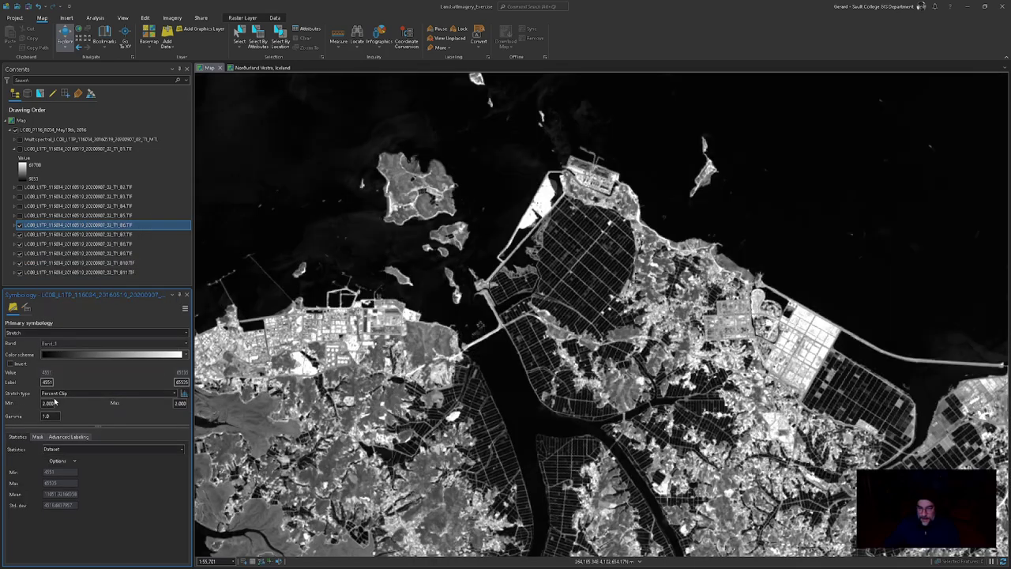
Step: Set the B6 layer's Percent Clip min and max values to 0.1
{"action": "type", "text": "0.1"}
{"action": "key", "text": "Return"}
{"action": "type", "text": "0.1"}
{"action": "key", "text": "Return"}
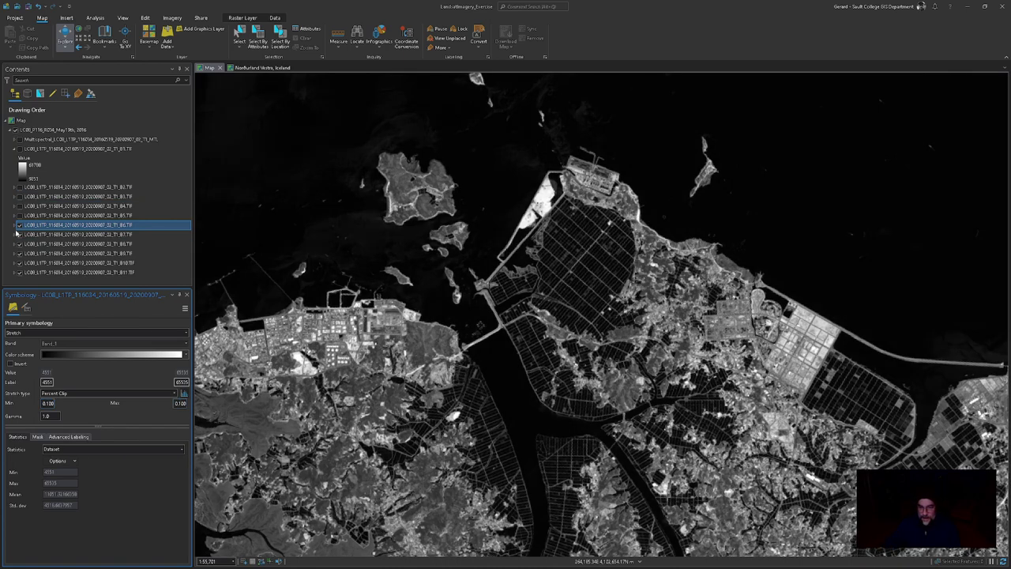
Step: Turn off the B6 layer and set the B7 layer's stretch type to Percent Clip
{"action": "left_click", "coordinate": [20, 224]}
{"action": "left_click", "coordinate": [47, 234]}
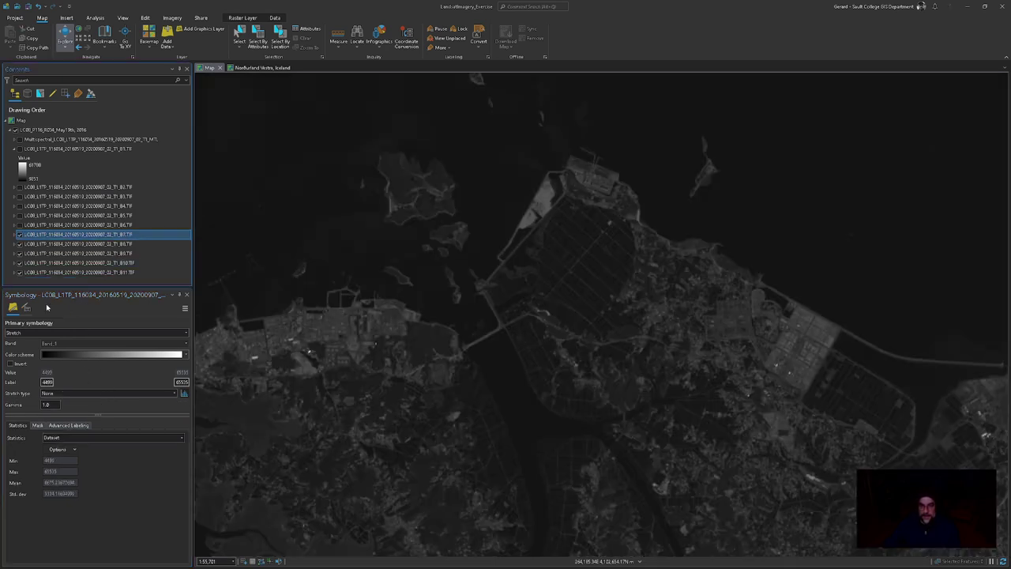
{"action": "left_click", "coordinate": [84, 398]}
{"action": "left_click", "coordinate": [72, 264]}
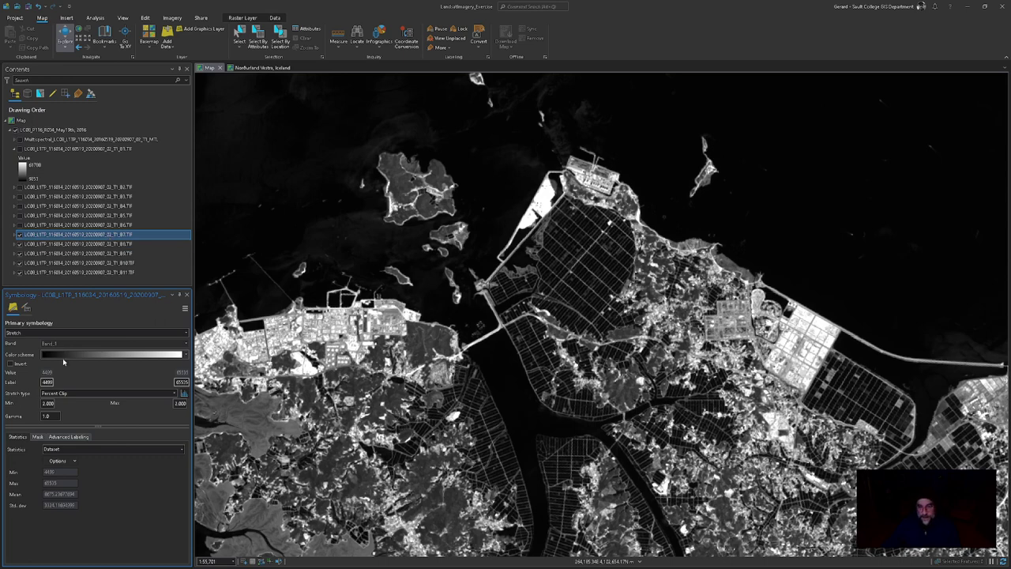
Step: Set the B7 layer's Percent Clip min and max values to 0.1
{"action": "double_click", "coordinate": [50, 403]}
{"action": "type", "text": "0.1"}
{"action": "key", "text": "Return"}
{"action": "double_click", "coordinate": [181, 403]}
{"action": "type", "text": "0.1"}
{"action": "key", "text": "Return"}
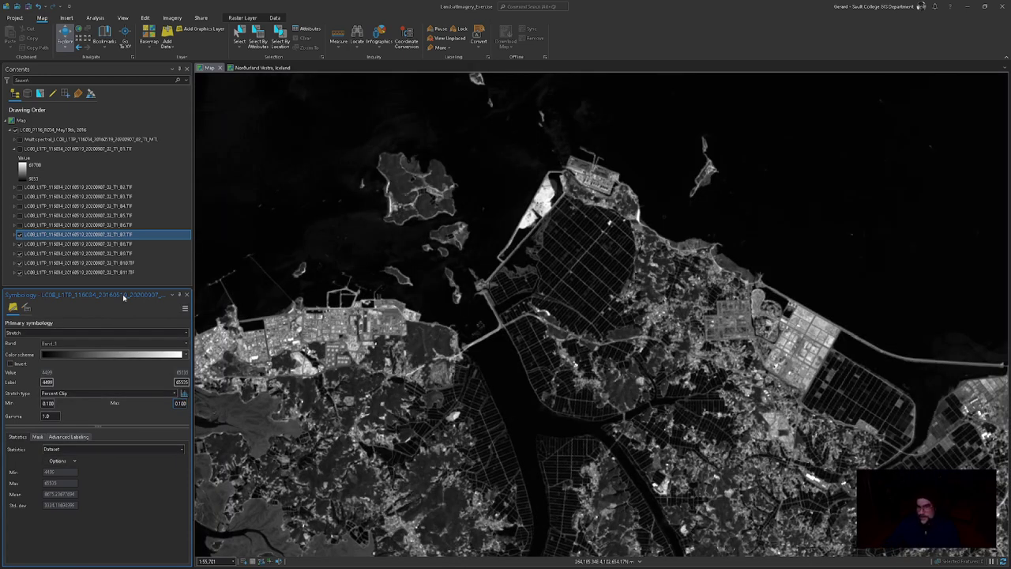
Step: Toggle the B5 layer on and off several times to compare it with B7, leaving B5 off
{"action": "left_click", "coordinate": [20, 215]}
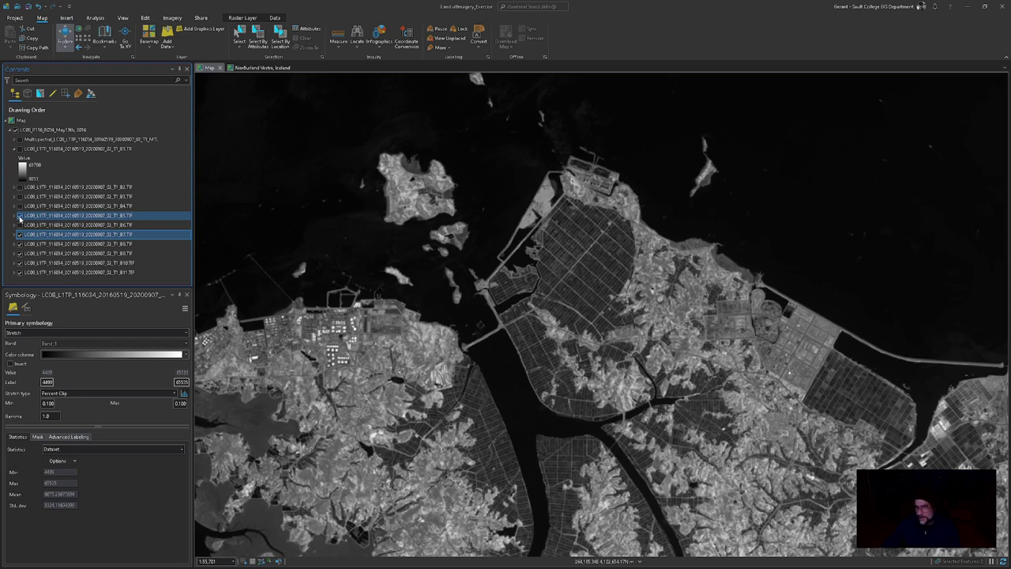
{"action": "left_click", "coordinate": [19, 215]}
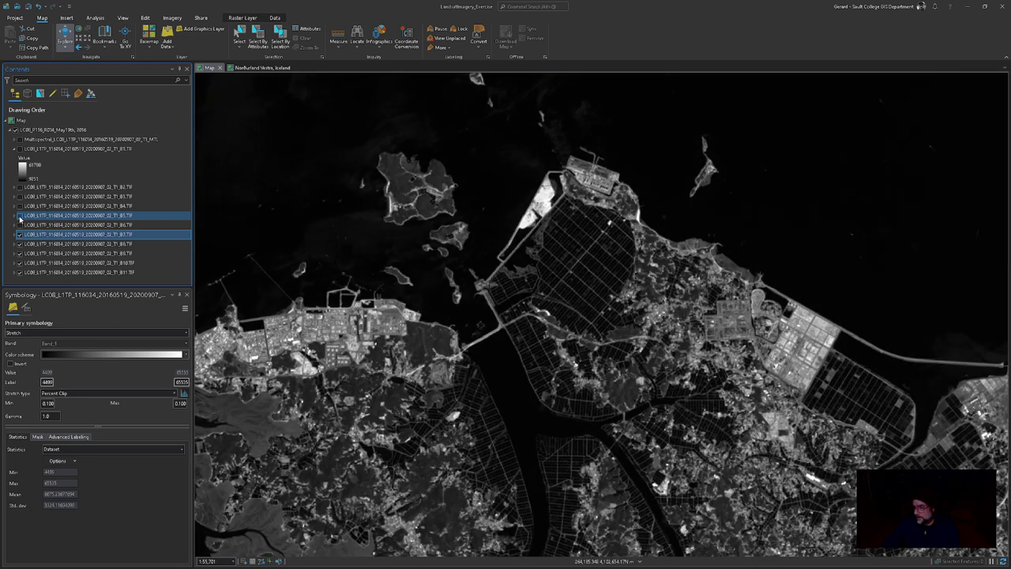
{"action": "left_click", "coordinate": [20, 215]}
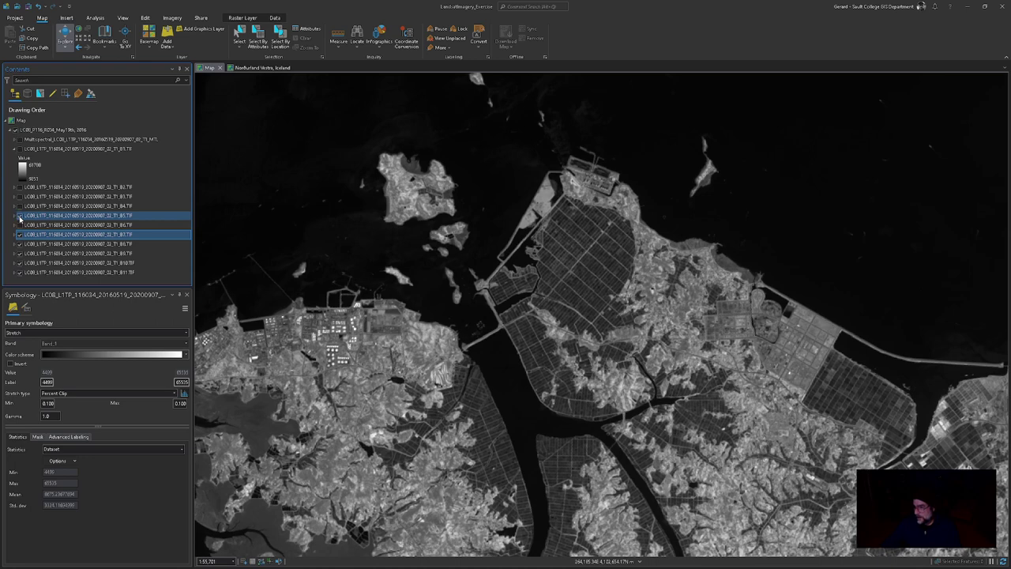
{"action": "left_click", "coordinate": [20, 216]}
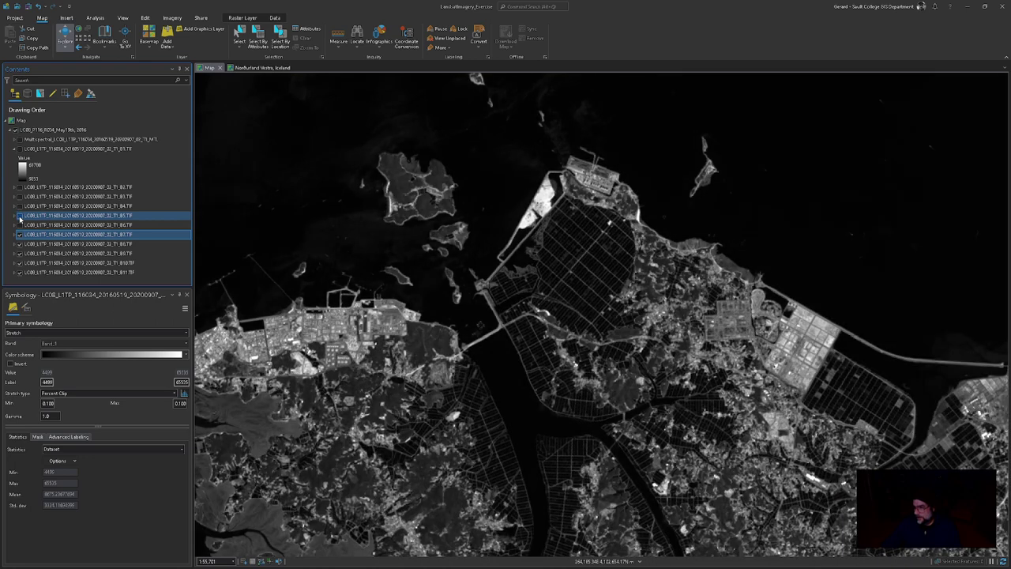
{"action": "left_click", "coordinate": [19, 216]}
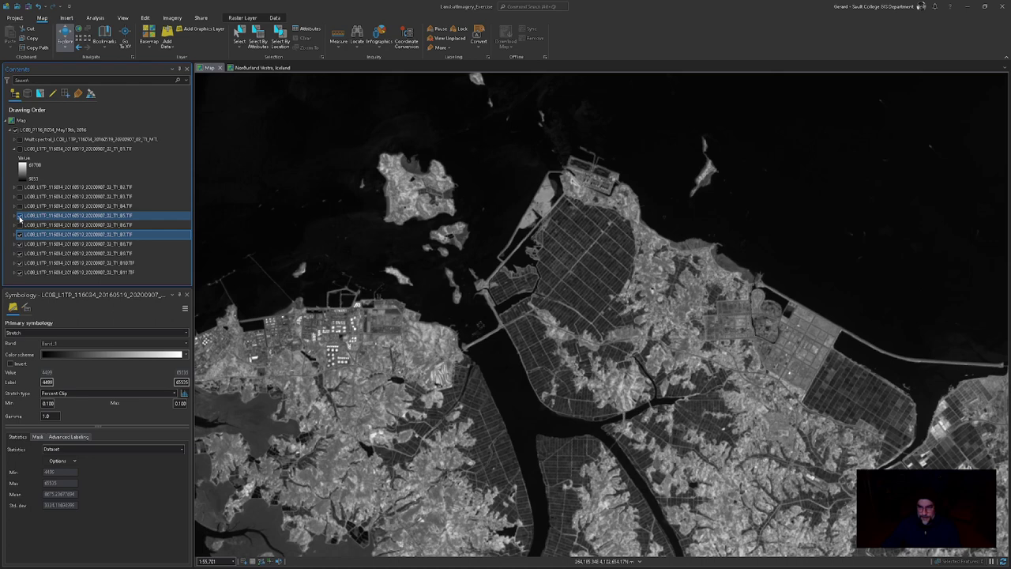
{"action": "left_click", "coordinate": [20, 215]}
Step: Turn off the B7 layer and set the B8 layer's stretch type to Percent Clip
{"action": "left_click", "coordinate": [20, 235]}
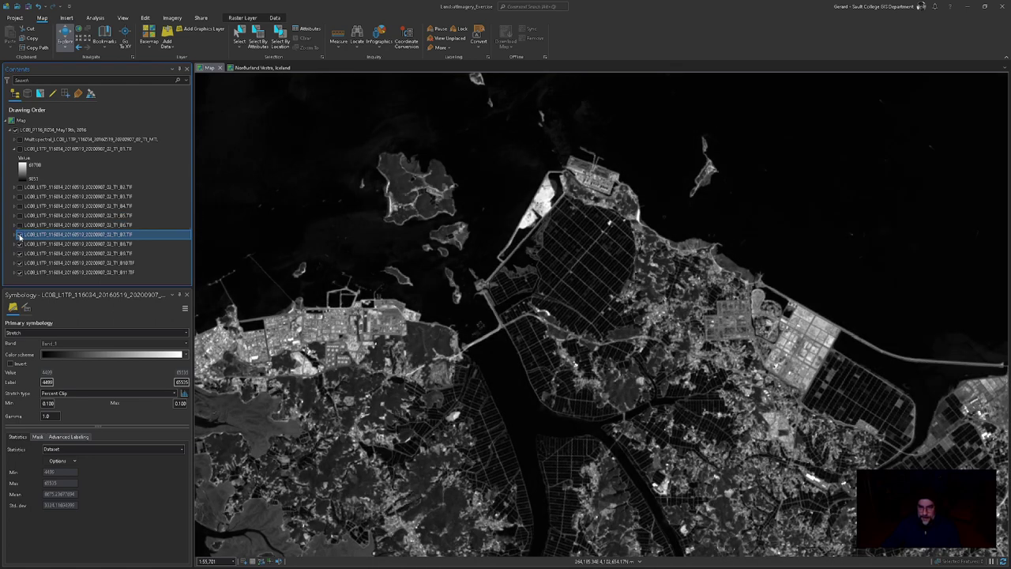
{"action": "left_click", "coordinate": [19, 245]}
{"action": "left_click", "coordinate": [19, 244]}
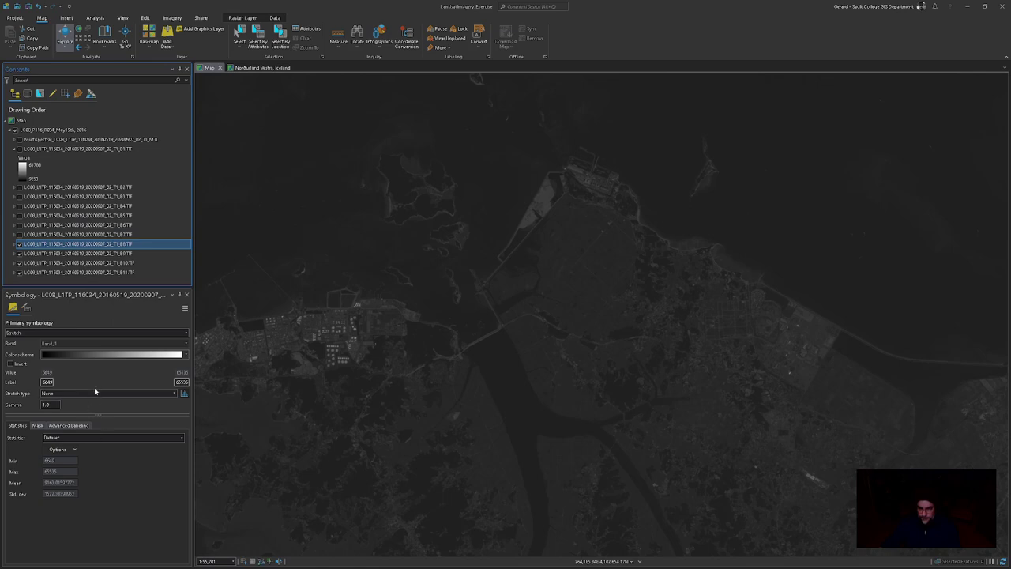
{"action": "left_click", "coordinate": [95, 392]}
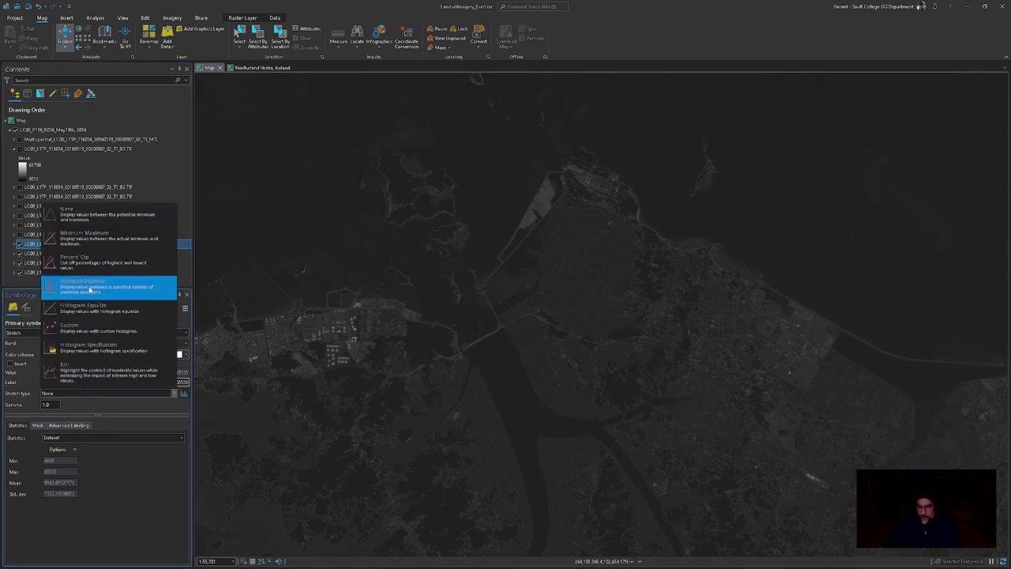
{"action": "left_click", "coordinate": [93, 264]}
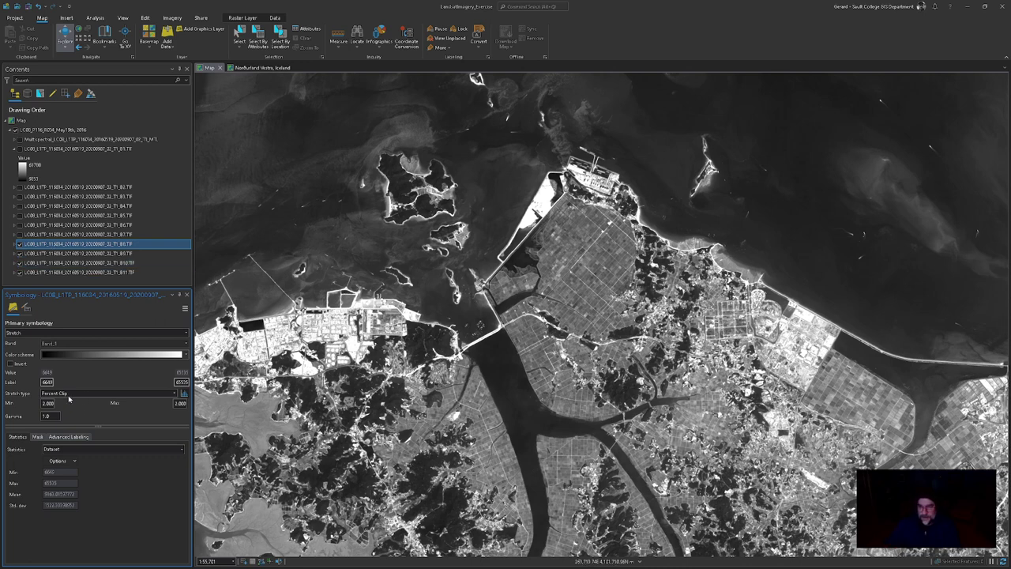
Step: Set the B8 layer's Percent Clip min and max values to 0.1
{"action": "left_click", "coordinate": [45, 404]}
{"action": "type", "text": "0.1"}
{"action": "key", "text": "Return"}
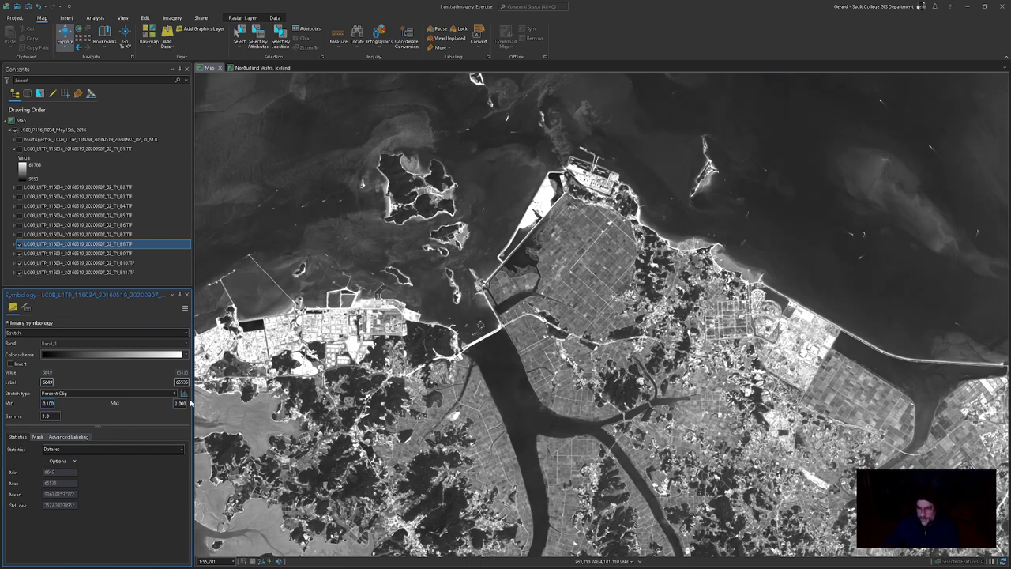
{"action": "left_click", "coordinate": [180, 403]}
{"action": "type", "text": "0.1"}
{"action": "key", "text": "Return"}
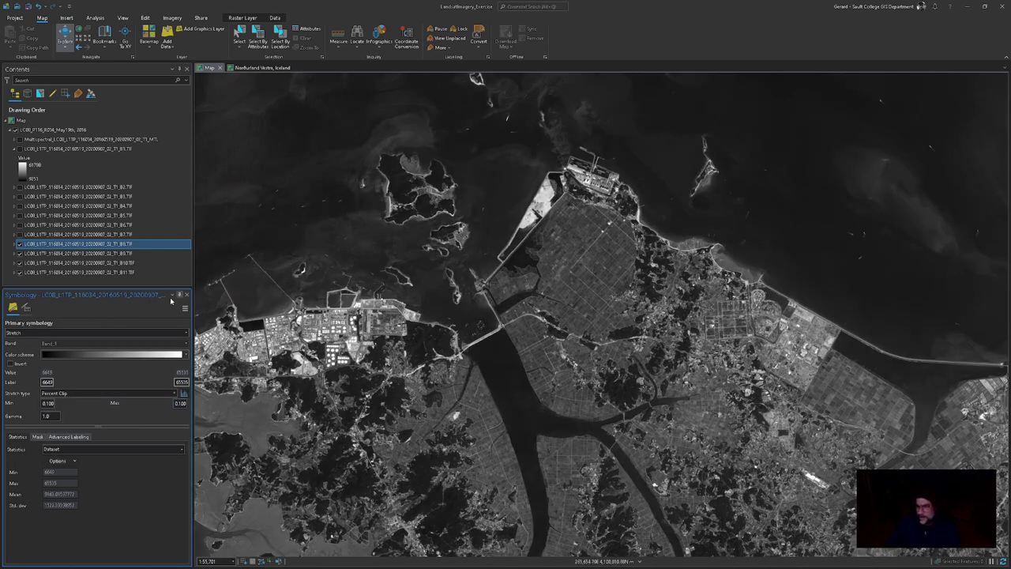
Step: Zoom the map to the source resolution of the B8 layer
{"action": "left_click", "coordinate": [123, 245]}
{"action": "right_click", "coordinate": [123, 245]}
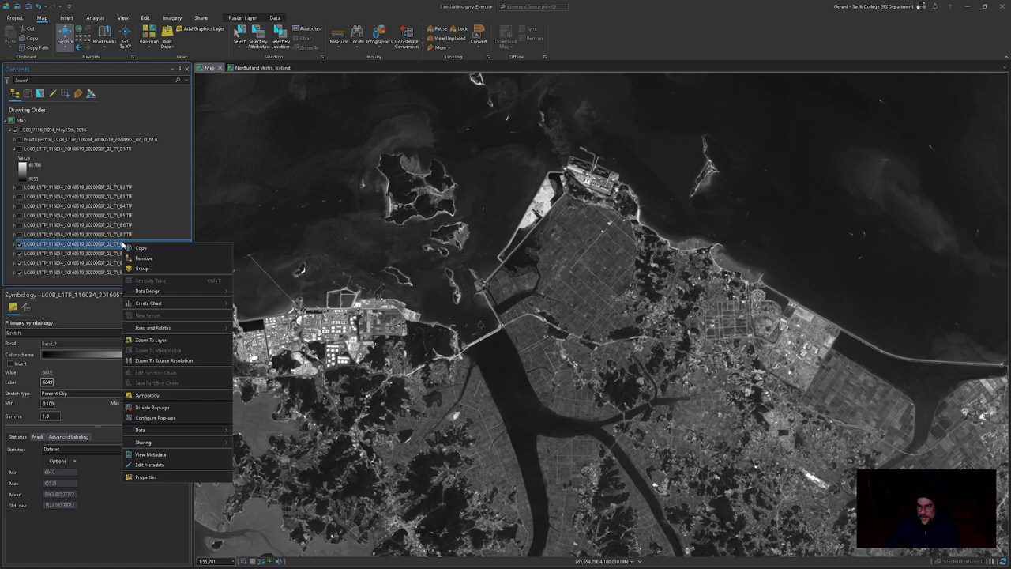
{"action": "left_click", "coordinate": [147, 361]}
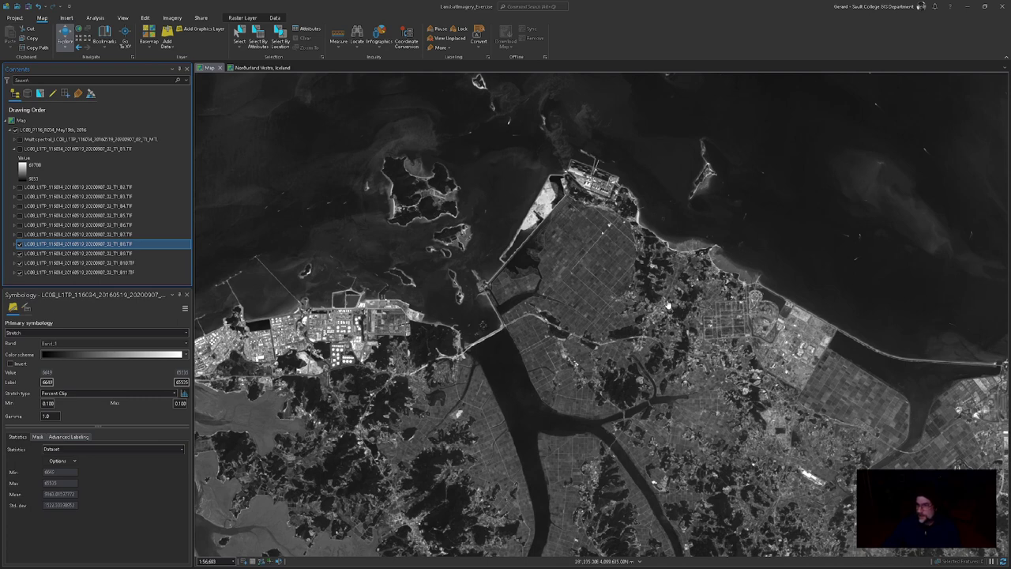
Step: Turn off the B8 layer and set the B9 layer's stretch type to Percent Clip
{"action": "left_click", "coordinate": [20, 244]}
{"action": "left_click", "coordinate": [55, 254]}
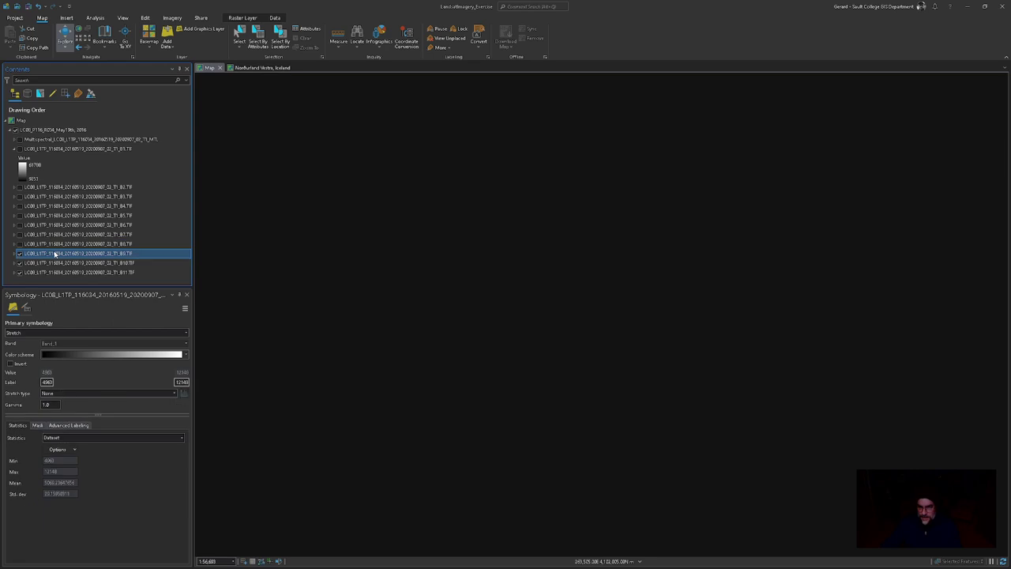
{"action": "right_click", "coordinate": [57, 254]}
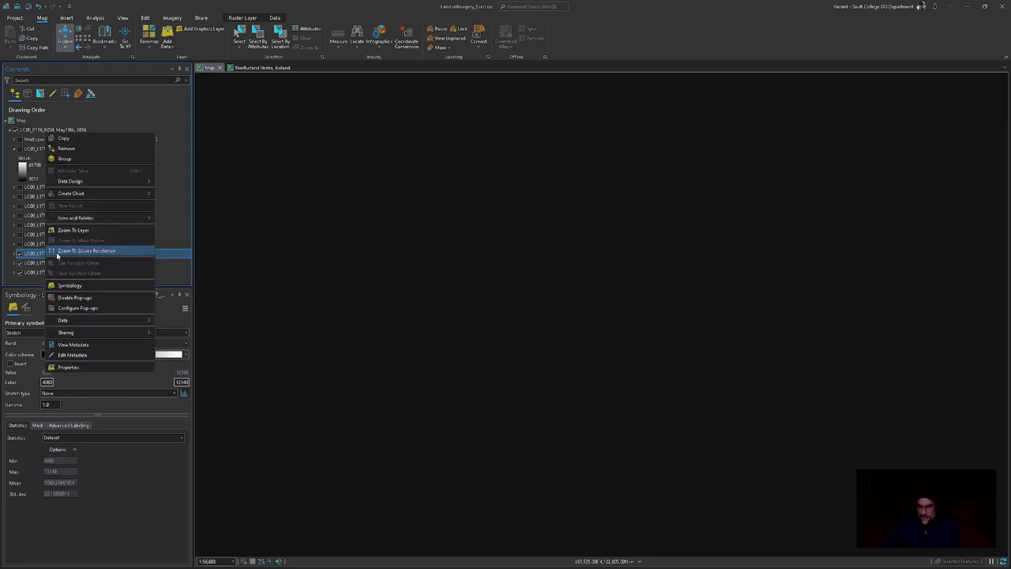
{"action": "left_click", "coordinate": [147, 496]}
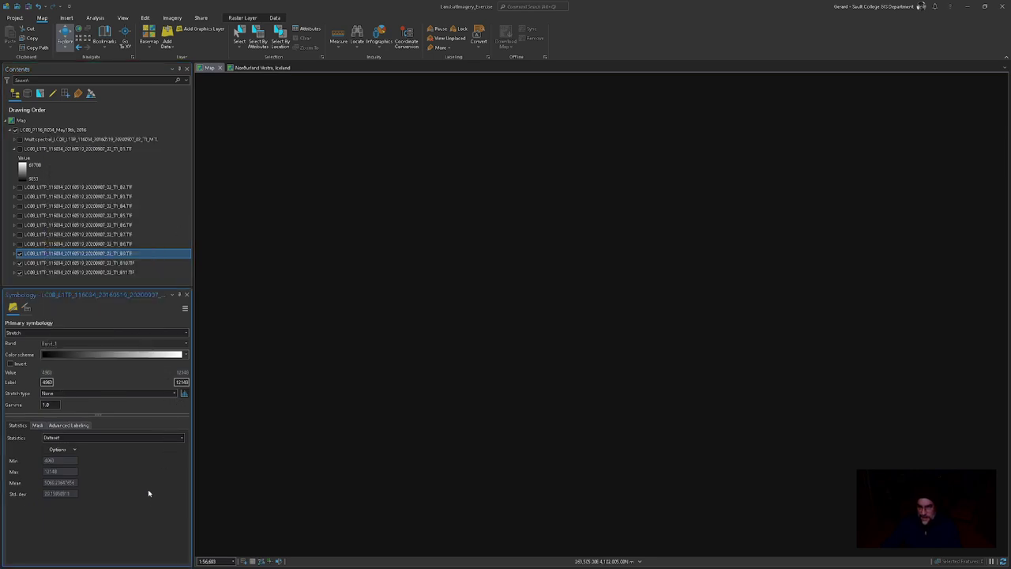
{"action": "left_click", "coordinate": [62, 393]}
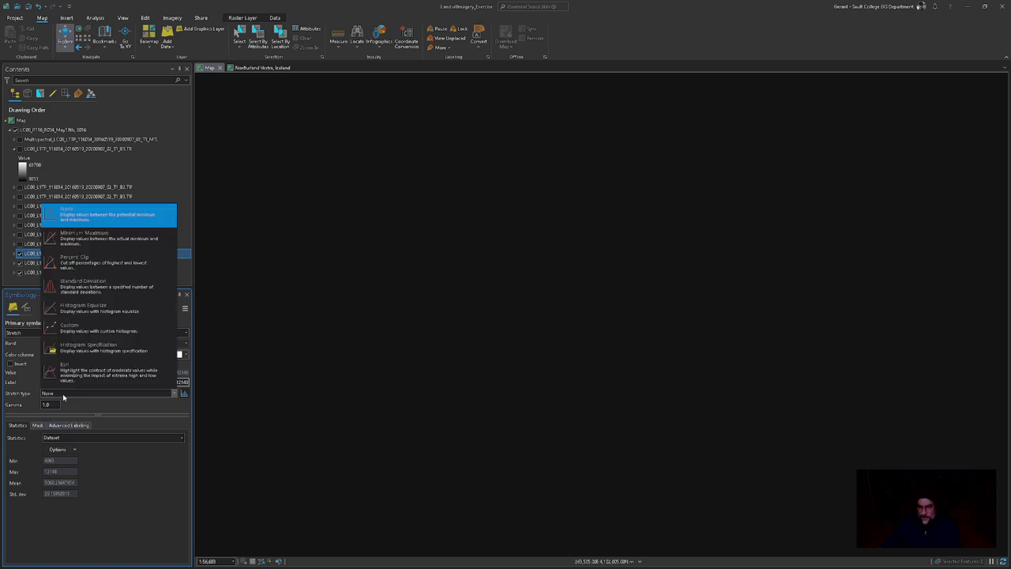
{"action": "left_click", "coordinate": [90, 263]}
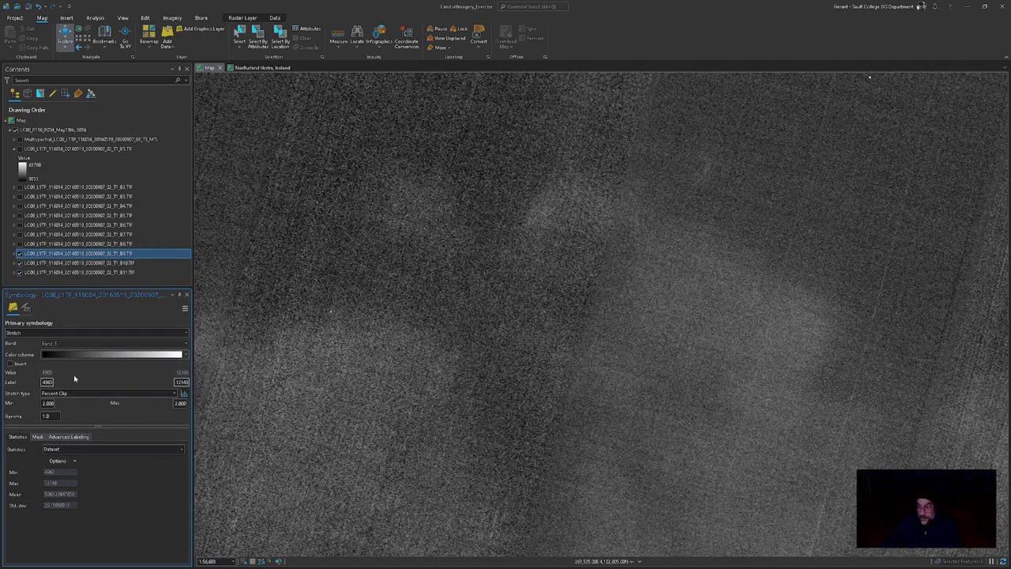
Step: Set the B9 layer's Percent Clip min and max values to 0.1
{"action": "scroll", "coordinate": [482, 356], "scroll_direction": "down", "scroll_amount": 3}
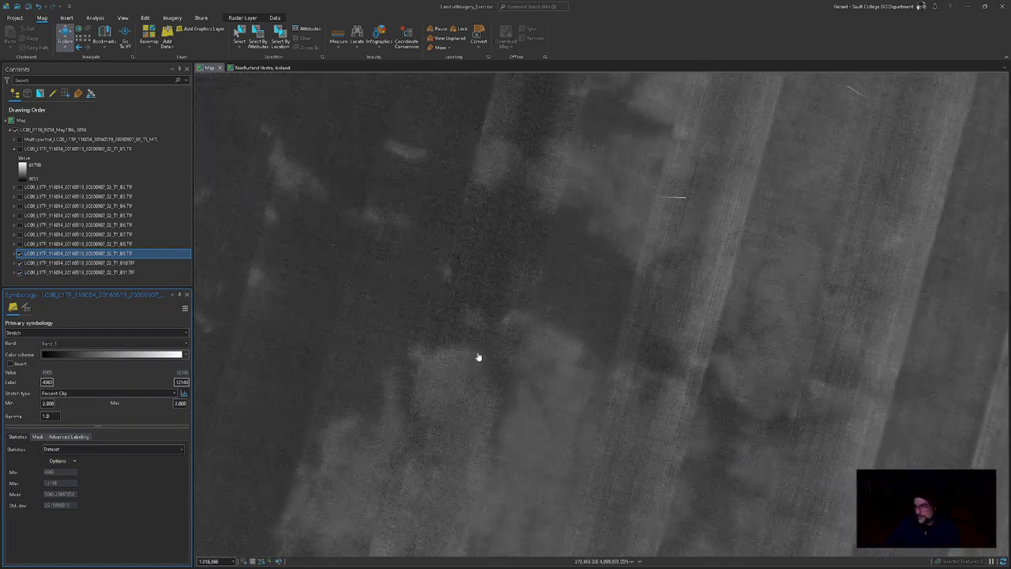
{"action": "double_click", "coordinate": [48, 403]}
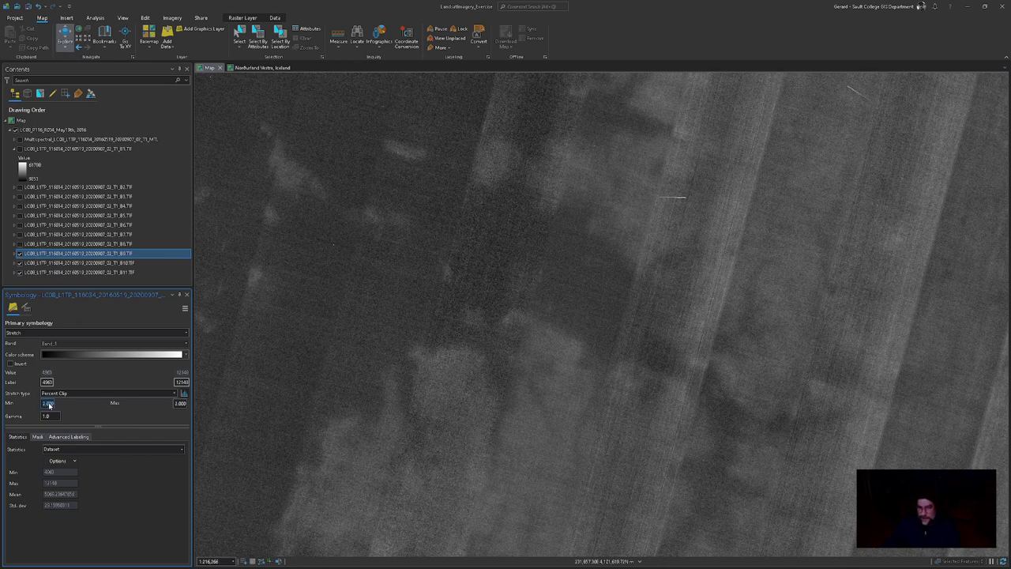
{"action": "type", "text": "0.1"}
{"action": "key", "text": "Return"}
{"action": "left_click", "coordinate": [176, 404]}
{"action": "double_click", "coordinate": [178, 404]}
{"action": "type", "text": "1"}
{"action": "double_click", "coordinate": [180, 404]}
{"action": "type", "text": "0.1"}
{"action": "key", "text": "Return"}
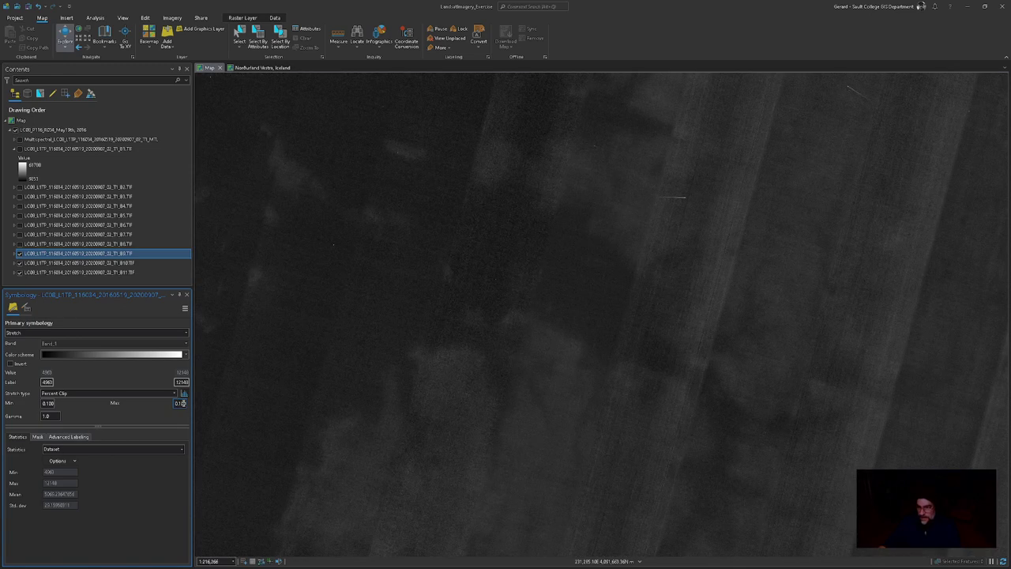
Step: Examine the stretched B9 image across the whole scene
{"action": "scroll", "coordinate": [604, 330], "scroll_direction": "down", "scroll_amount": 5}
{"action": "scroll", "coordinate": [598, 316], "scroll_direction": "up", "scroll_amount": 2}
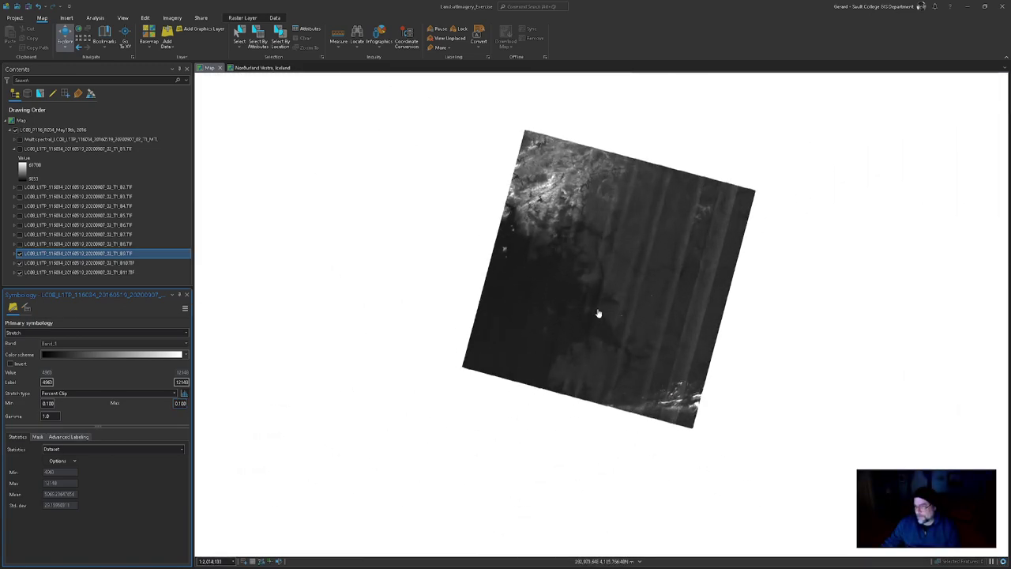
{"action": "scroll", "coordinate": [597, 310], "scroll_direction": "up", "scroll_amount": 2}
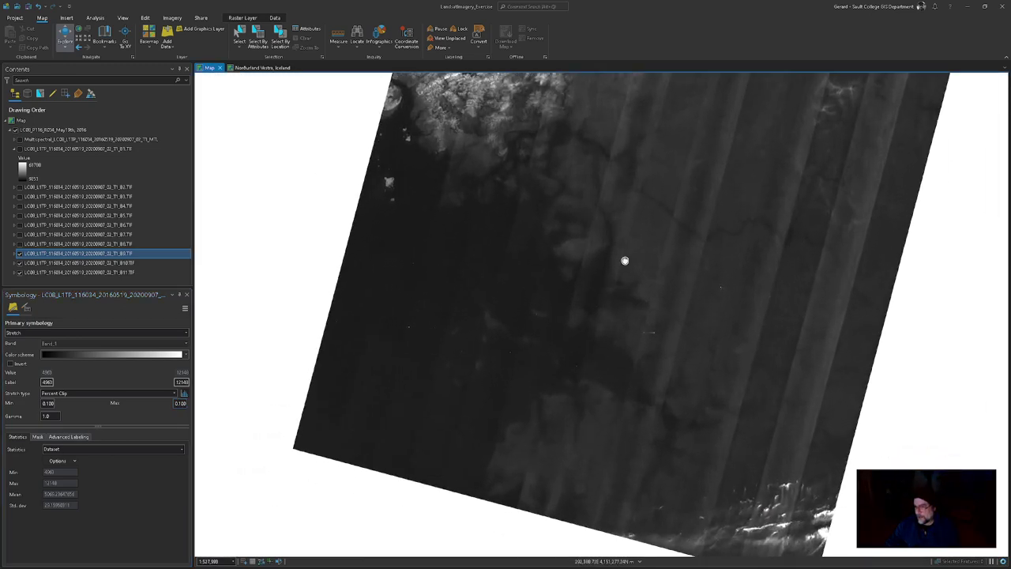
{"action": "scroll", "coordinate": [565, 375], "scroll_direction": "up", "scroll_amount": 1}
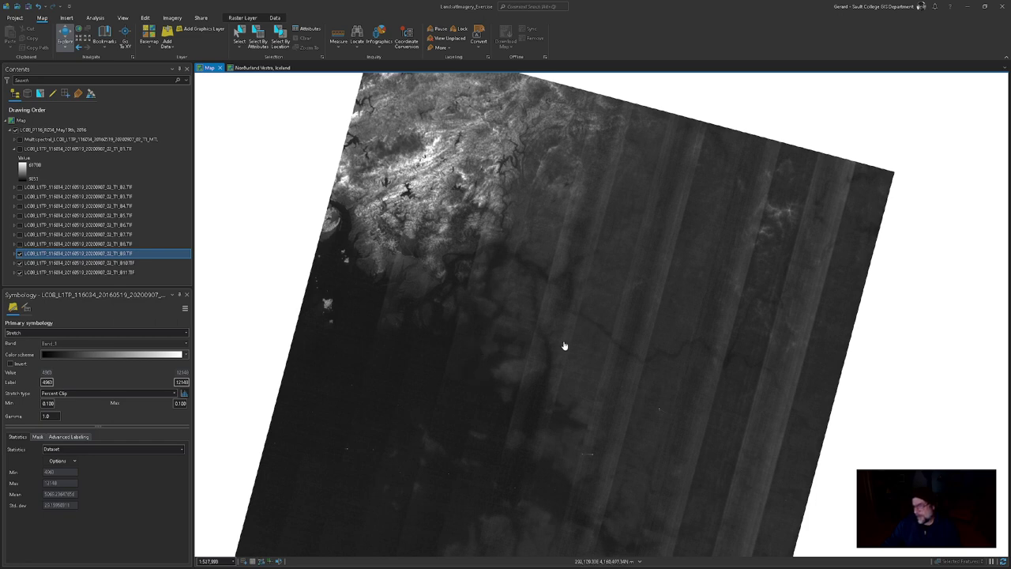
Step: Turn off the B9 layer and select the B10 layer for viewing across the whole scene
{"action": "left_click_drag", "start_coordinate": [598, 341], "coordinate": [599, 304]}
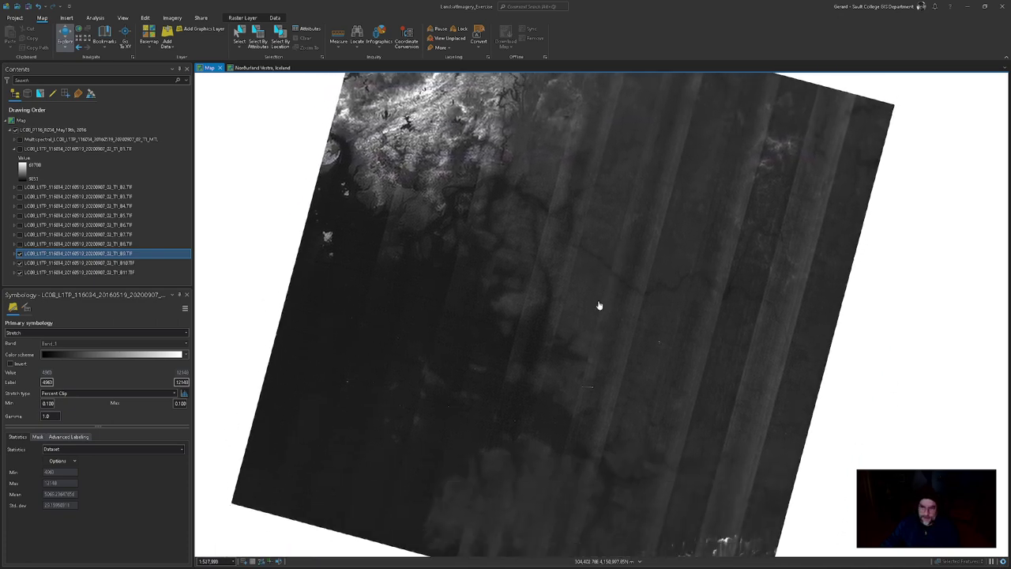
{"action": "left_click", "coordinate": [20, 253]}
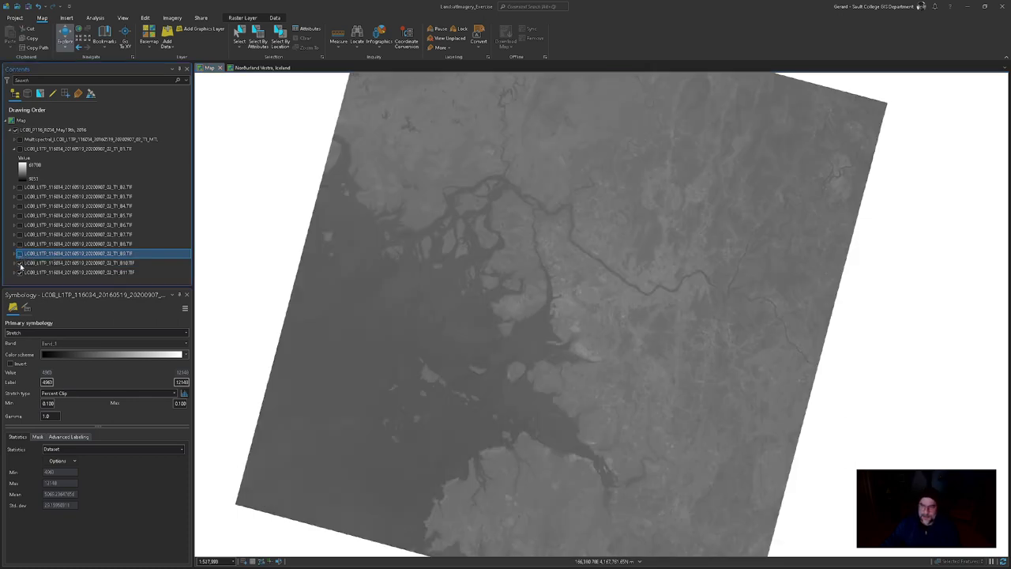
{"action": "left_click", "coordinate": [19, 263]}
{"action": "left_click", "coordinate": [71, 266]}
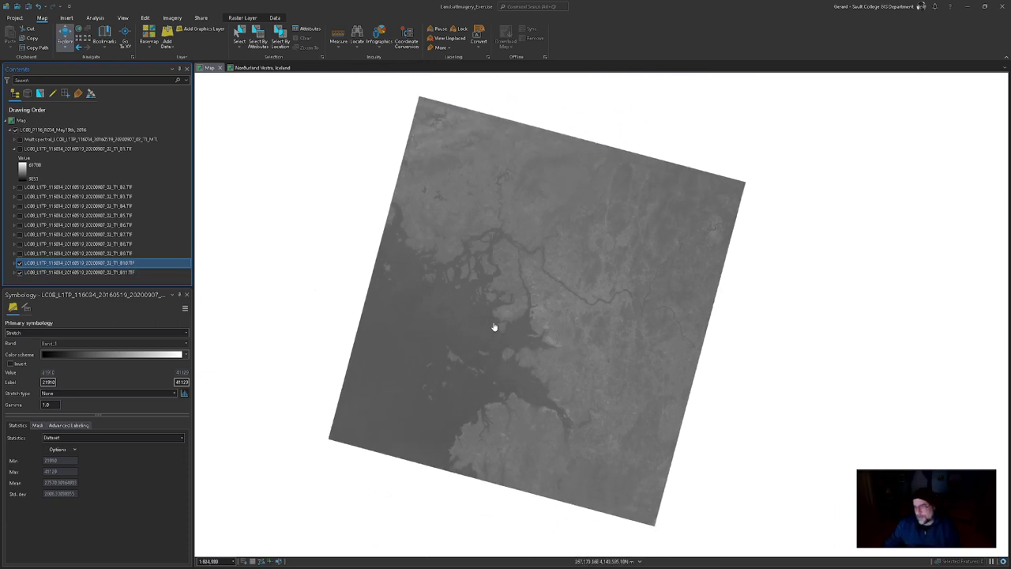
{"action": "left_click_drag", "start_coordinate": [606, 296], "coordinate": [638, 308]}
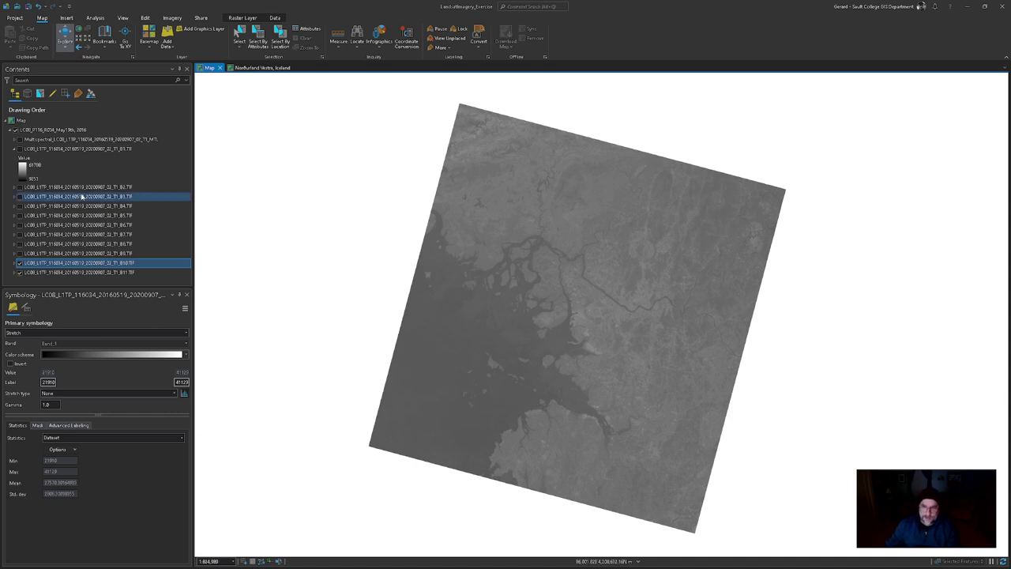
Step: Collapse the B1 layer's legend and select the B1 through B9 layers together
{"action": "left_click", "coordinate": [14, 149]}
{"action": "left_click", "coordinate": [79, 149]}
{"action": "left_click", "coordinate": [134, 225], "text": "shift"}
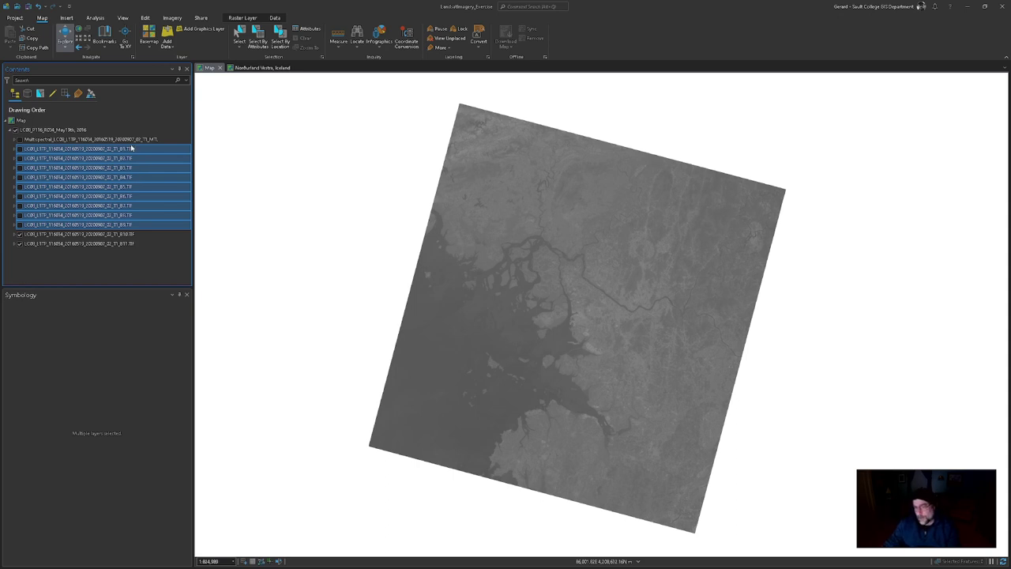
Step: Set the B10 layer's stretch type to Percent Clip with min and max values of 0.1
{"action": "left_click", "coordinate": [126, 236]}
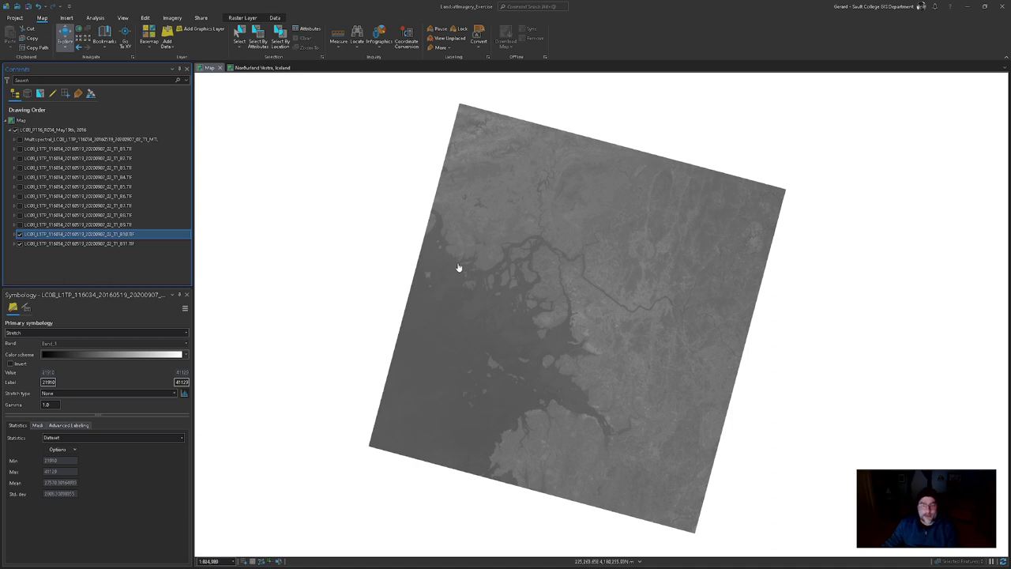
{"action": "left_click", "coordinate": [177, 392]}
{"action": "left_click", "coordinate": [111, 272]}
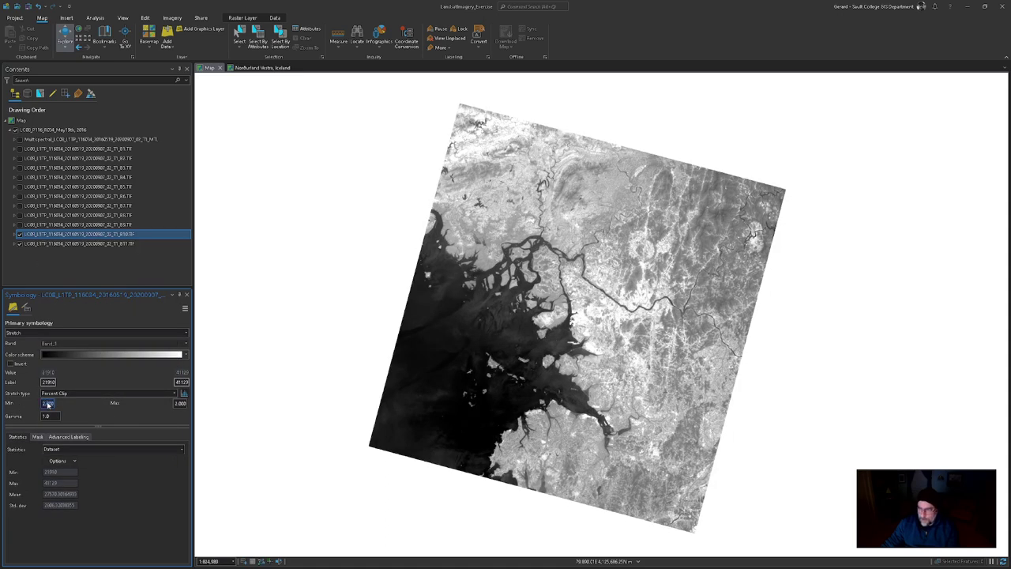
{"action": "type", "text": "0.1"}
{"action": "key", "text": "Return"}
{"action": "type", "text": "0.1"}
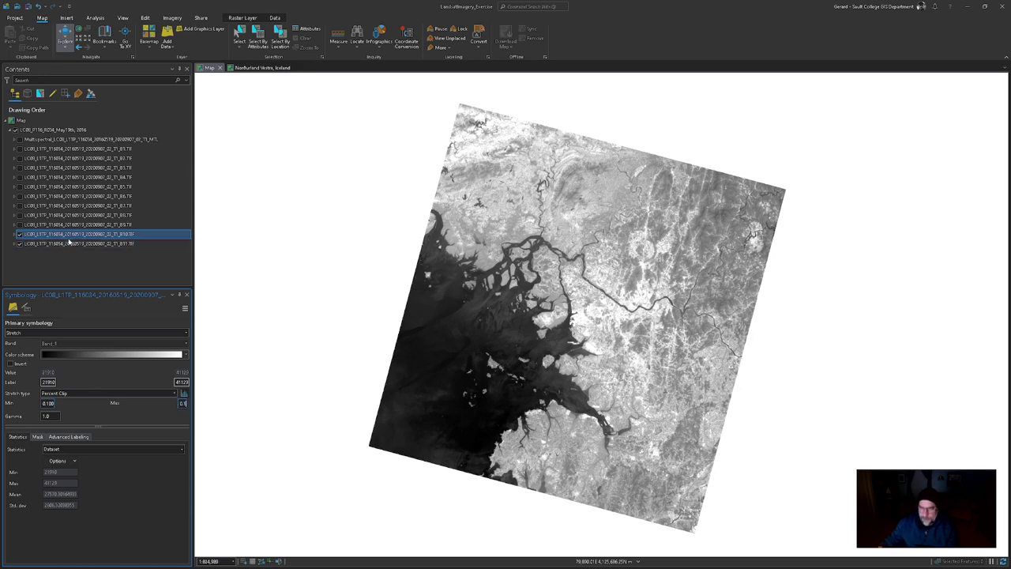
{"action": "key", "text": "Return"}
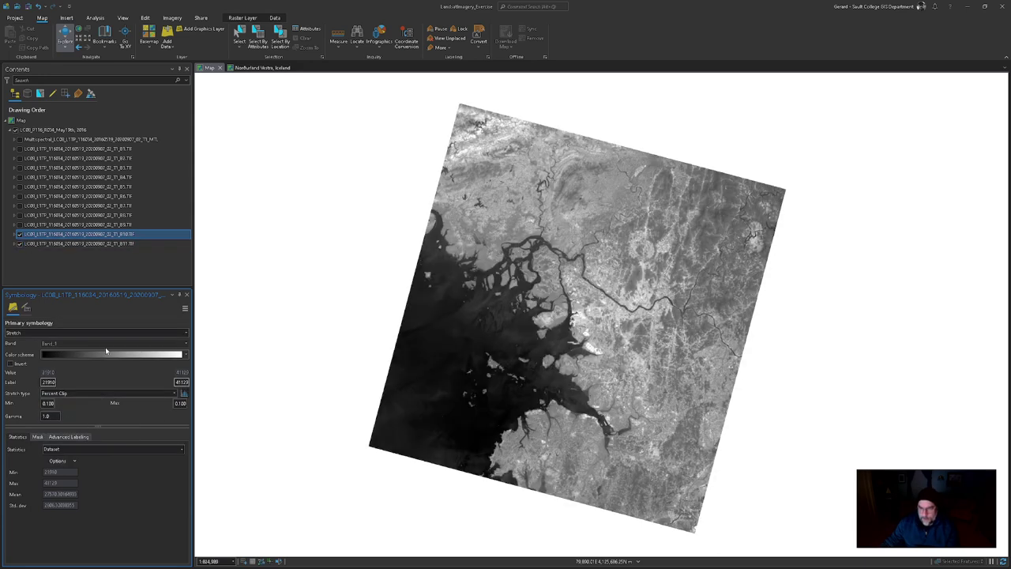
Step: Apply a blue-to-red spectrum color scheme to the B10 thermal layer
{"action": "left_click", "coordinate": [106, 353]}
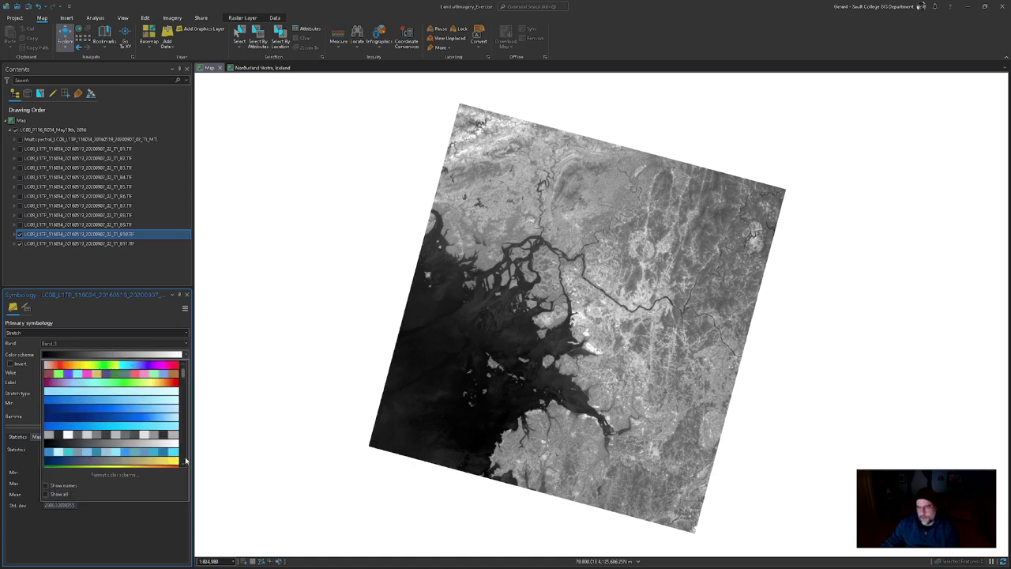
{"action": "left_click", "coordinate": [181, 466]}
{"action": "left_click_drag", "start_coordinate": [182, 466], "coordinate": [179, 463]}
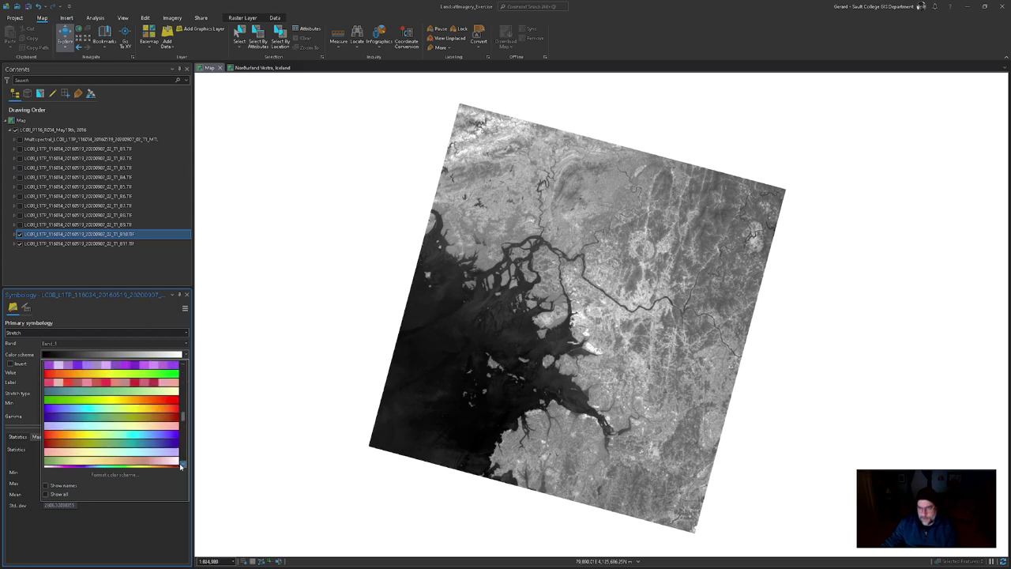
{"action": "left_click", "coordinate": [136, 408]}
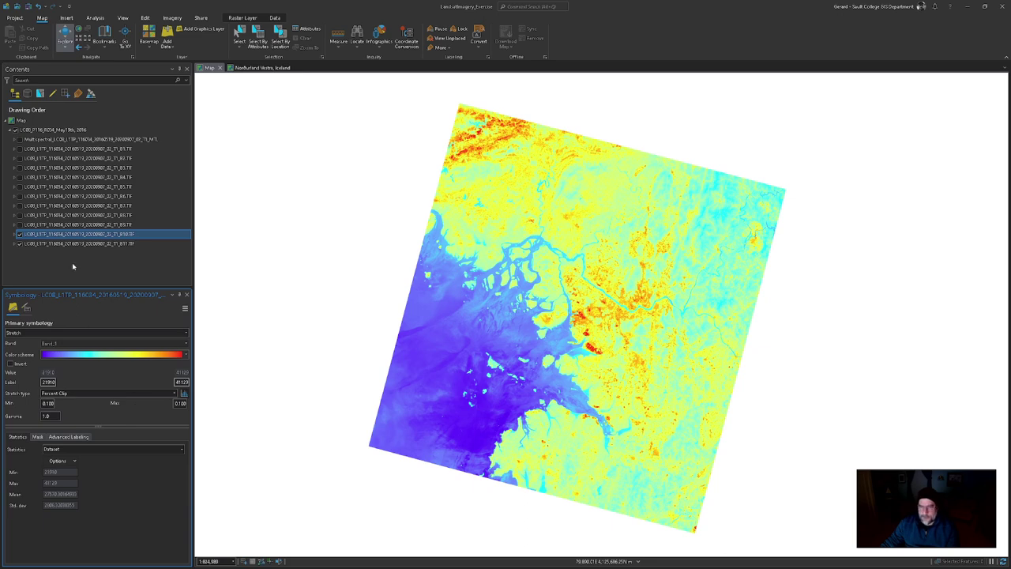
Step: Turn off the B10 layer and set the B11 layer's stretch type to Percent Clip
{"action": "left_click", "coordinate": [94, 243]}
{"action": "left_click", "coordinate": [20, 235]}
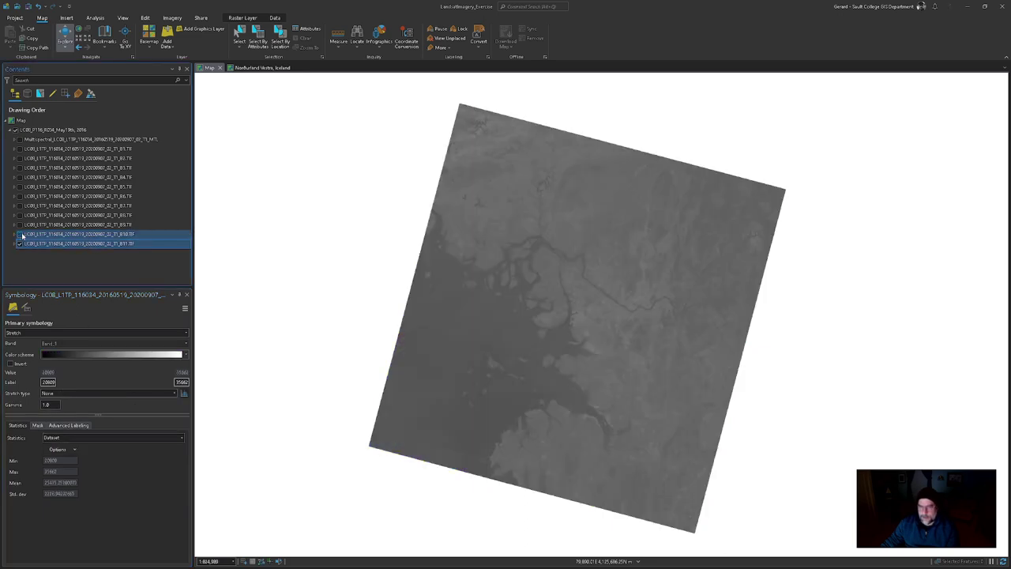
{"action": "left_click", "coordinate": [79, 393]}
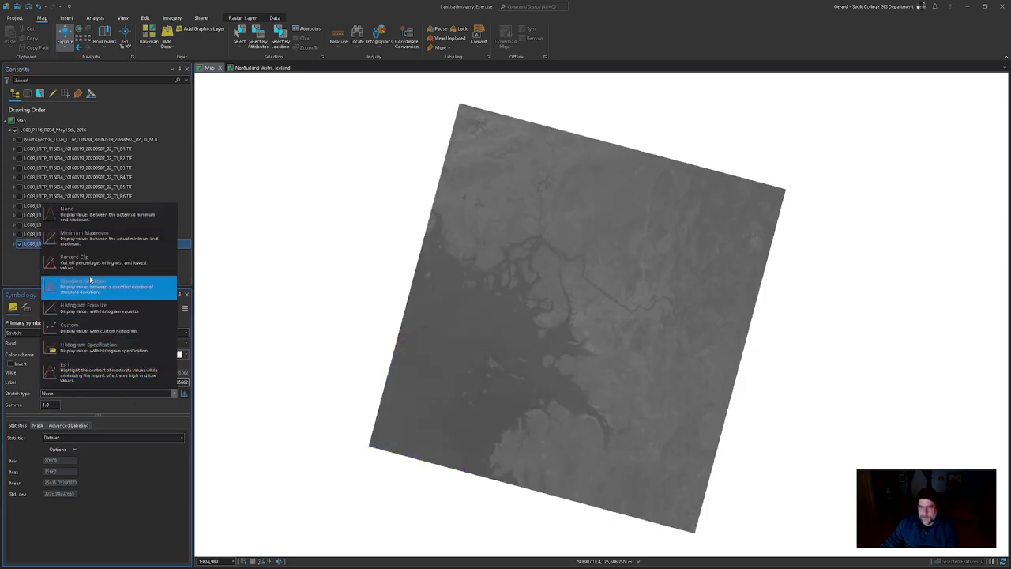
{"action": "left_click", "coordinate": [91, 267]}
Step: Set the B11 layer's Percent Clip min and max values to 0.1
{"action": "double_click", "coordinate": [52, 403]}
{"action": "type", "text": "0.1"}
{"action": "key", "text": "Return"}
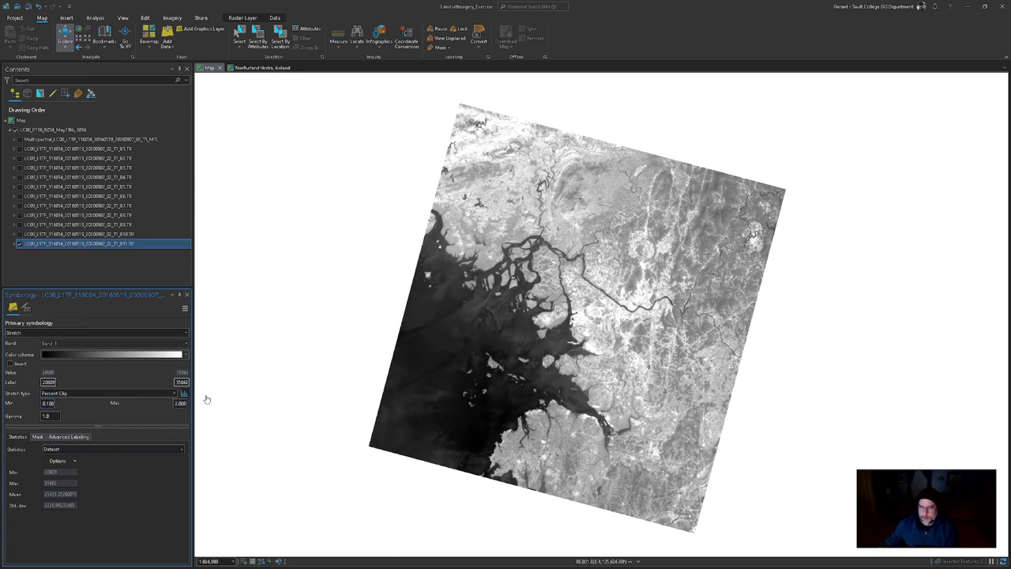
{"action": "double_click", "coordinate": [180, 403]}
{"action": "type", "text": "0.1"}
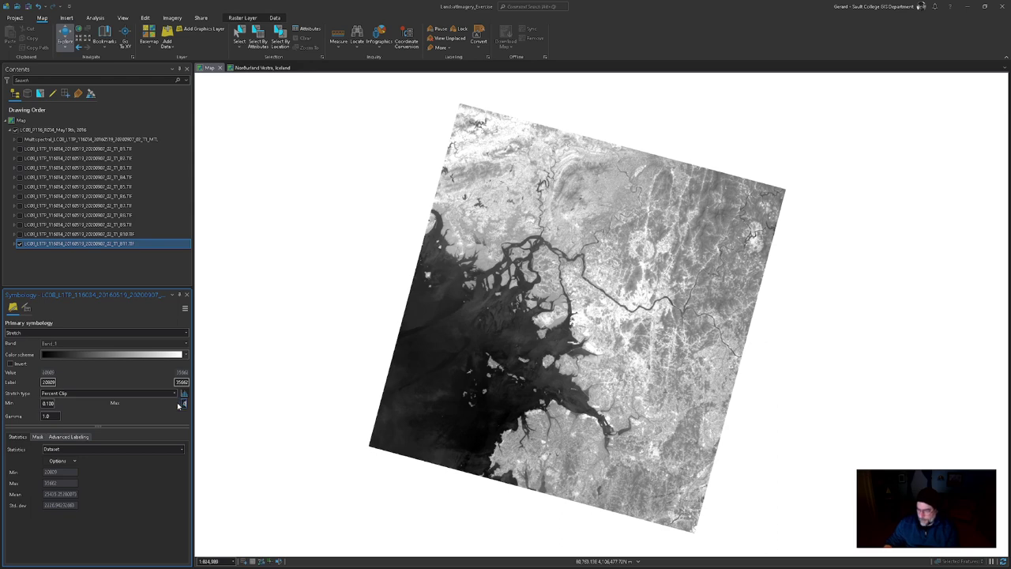
{"action": "key", "text": "Return"}
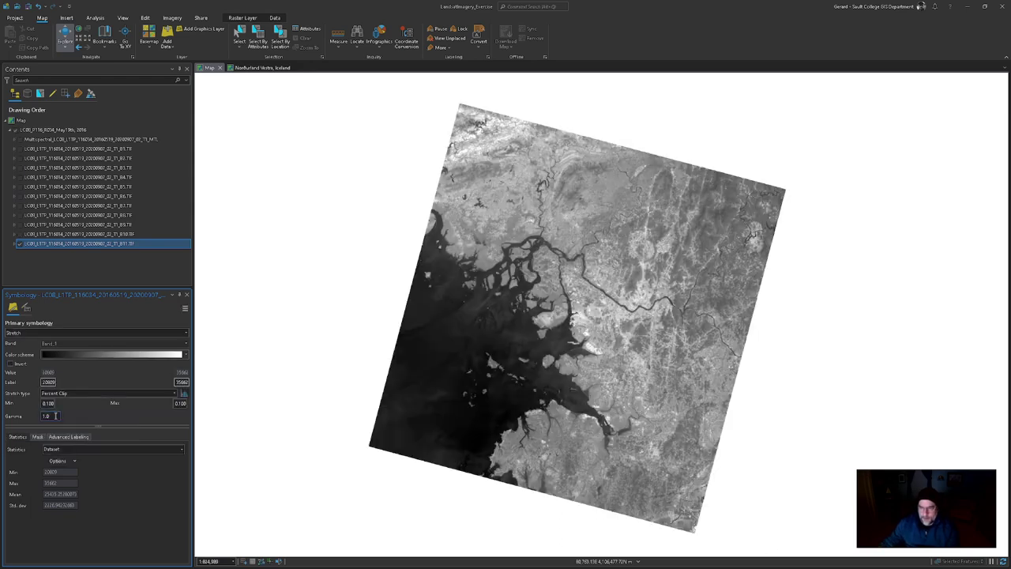
Step: Apply the same blue-to-red spectrum color scheme to the B11 layer as used for B10
{"action": "left_click", "coordinate": [110, 354]}
{"action": "left_click_drag", "start_coordinate": [182, 372], "coordinate": [178, 412]}
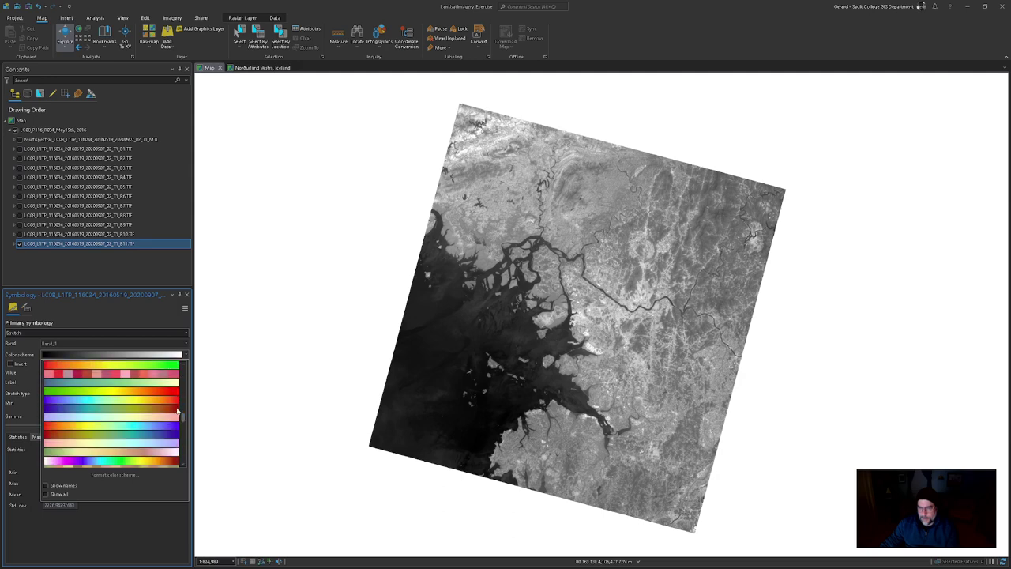
{"action": "left_click", "coordinate": [166, 403]}
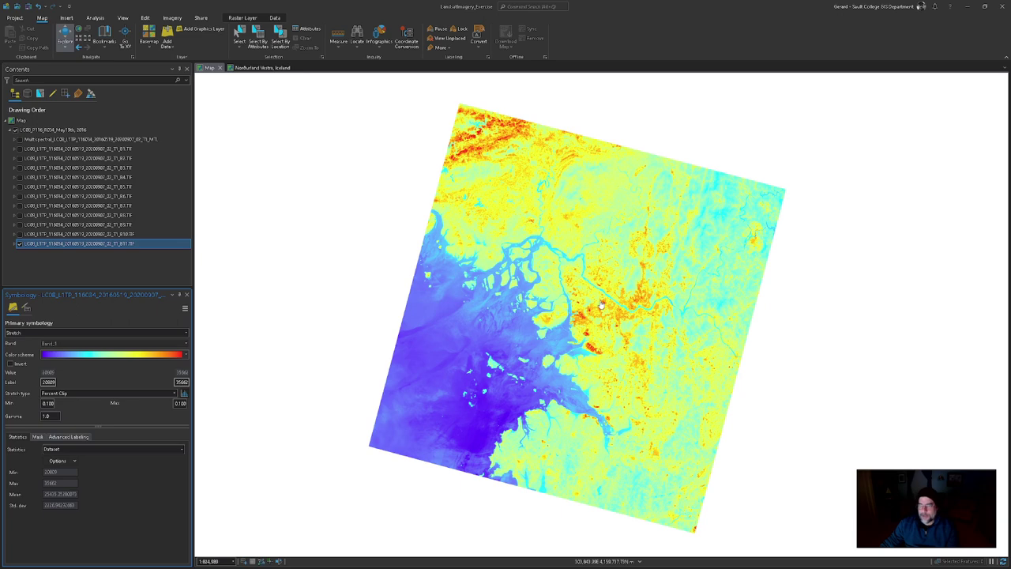
Step: Turn off the B11 layer and turn on the B1 layer
{"action": "left_click", "coordinate": [19, 247]}
{"action": "left_click", "coordinate": [20, 149]}
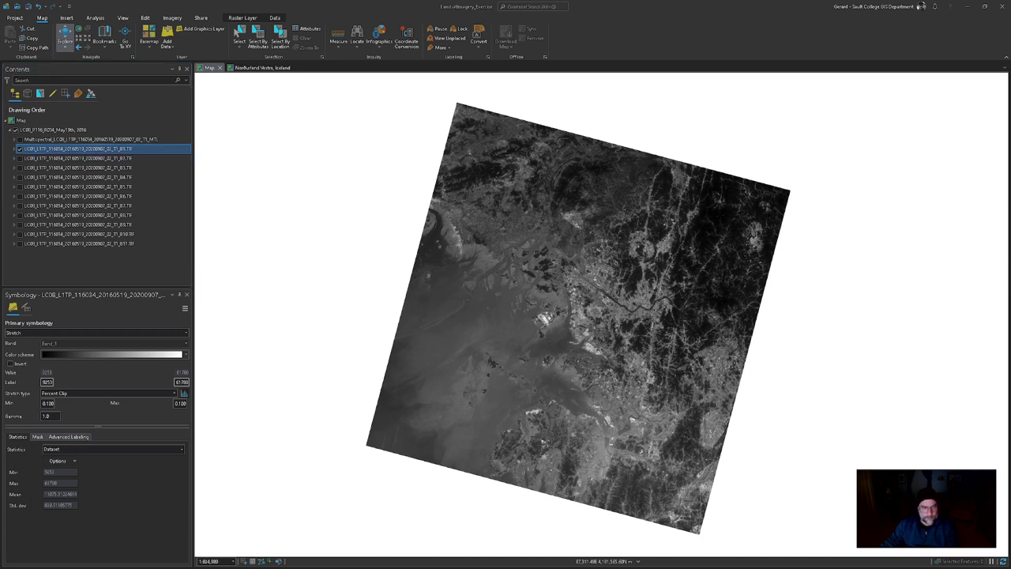
Step: Switch to the Word assignment, read items 13 to 17 on band stretching and comparison, and return to ArcGIS Pro
{"action": "key", "text": "alt+Tab"}
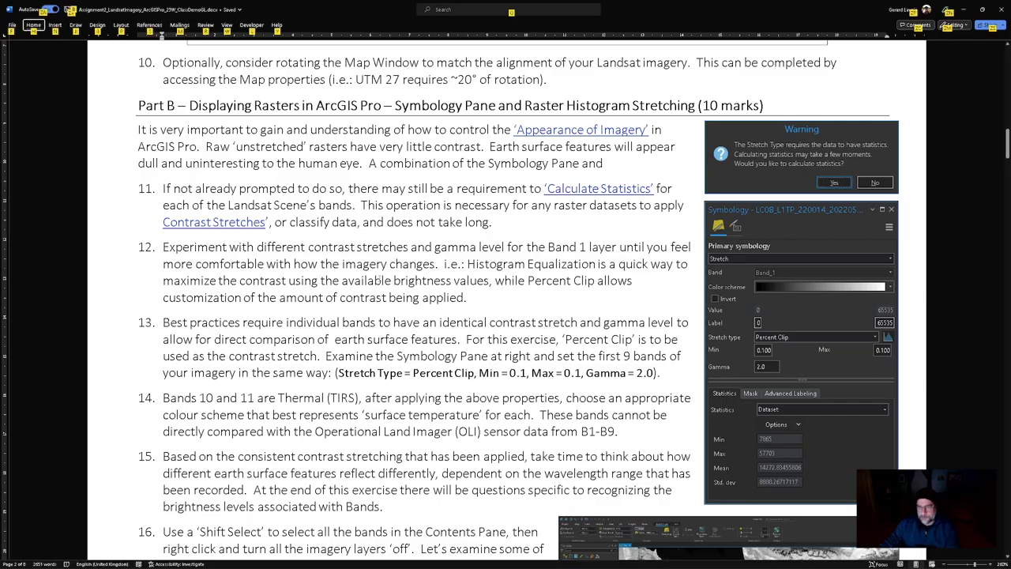
{"action": "scroll", "coordinate": [412, 301], "scroll_direction": "down", "scroll_amount": 5}
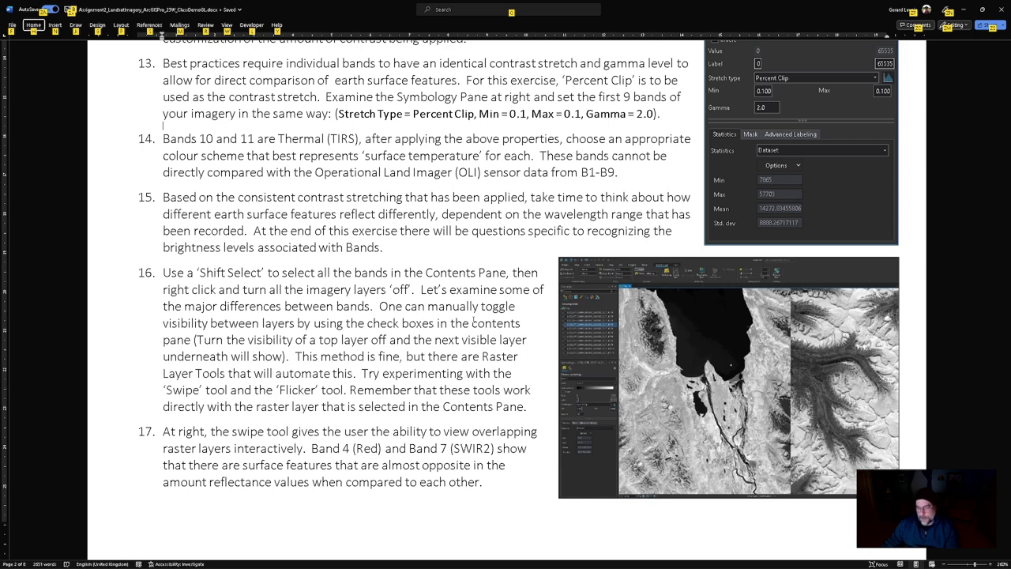
{"action": "key", "text": "alt"}
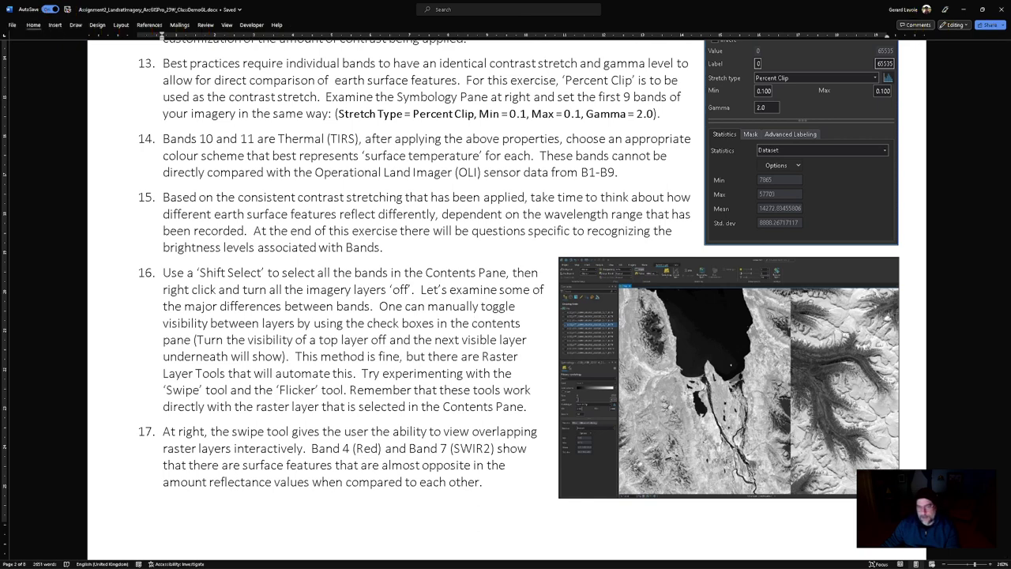
{"action": "key", "text": "alt+Tab"}
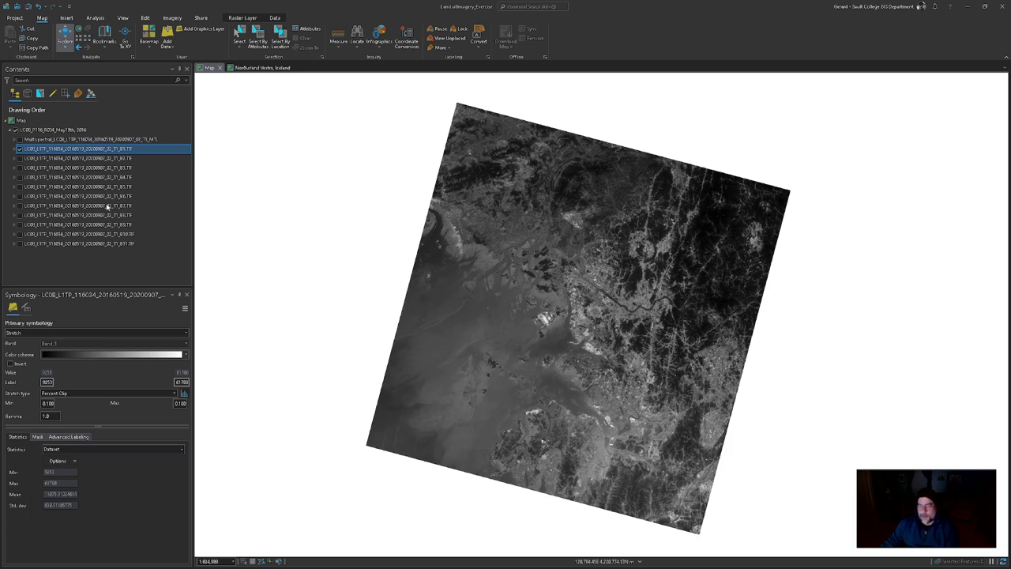
Step: Turn on the B7 layer so it lies beneath the visible B1 layer
{"action": "left_click", "coordinate": [19, 206]}
{"action": "left_click", "coordinate": [19, 205]}
{"action": "left_click", "coordinate": [19, 206]}
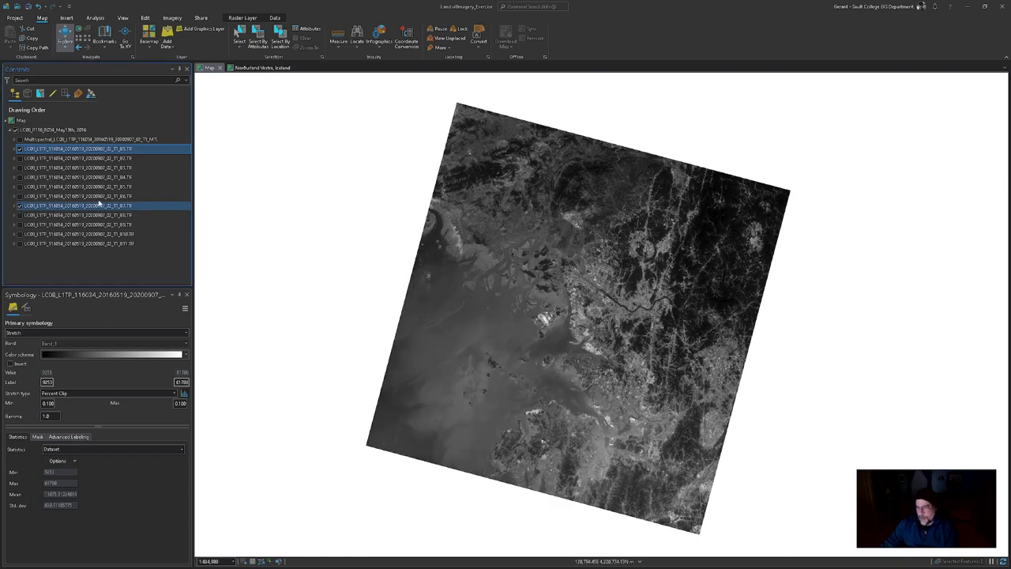
Step: Compare B1 with B7 around the coastal islands and river by repeatedly toggling the B1 layer's visibility
{"action": "scroll", "coordinate": [525, 284], "scroll_direction": "up", "scroll_amount": 3}
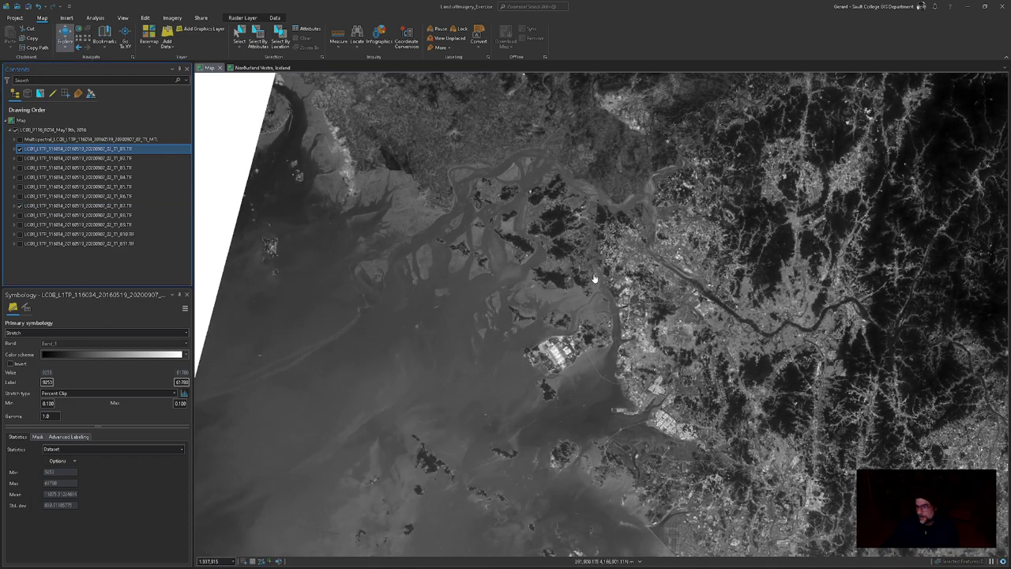
{"action": "left_click_drag", "start_coordinate": [606, 269], "coordinate": [531, 254]}
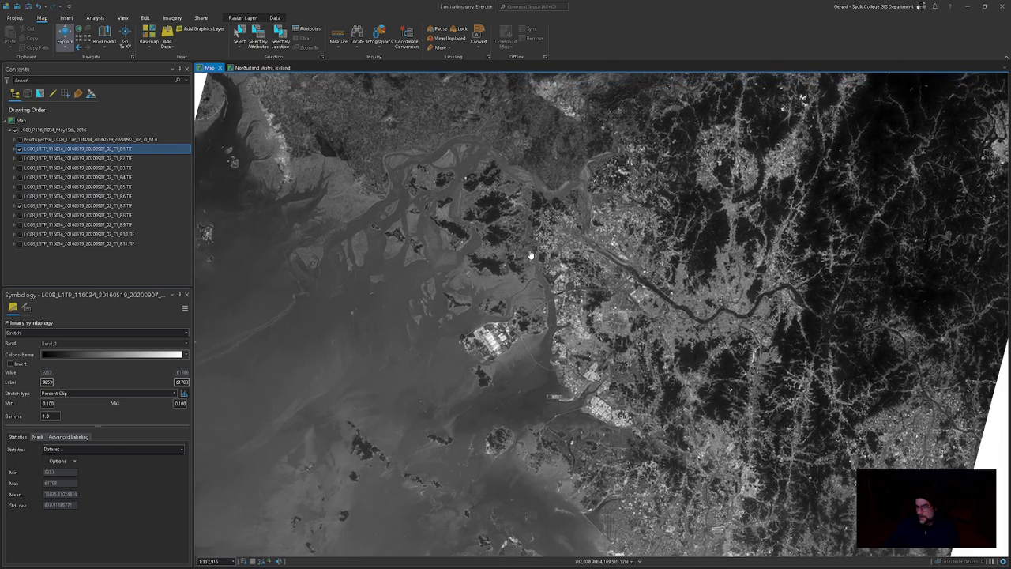
{"action": "scroll", "coordinate": [531, 253], "scroll_direction": "up", "scroll_amount": 2}
{"action": "left_click_drag", "start_coordinate": [634, 227], "coordinate": [726, 179]}
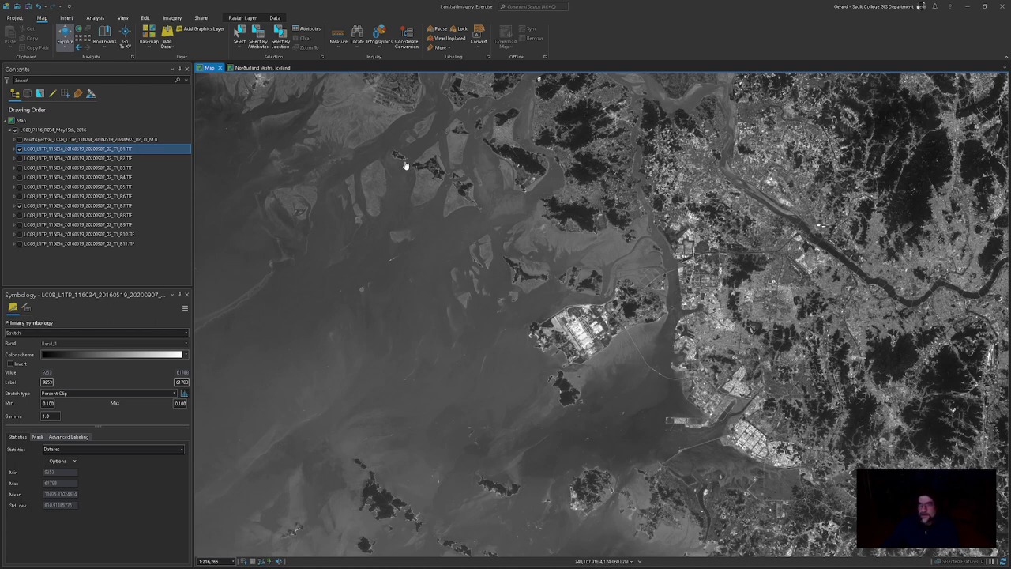
{"action": "left_click", "coordinate": [19, 150]}
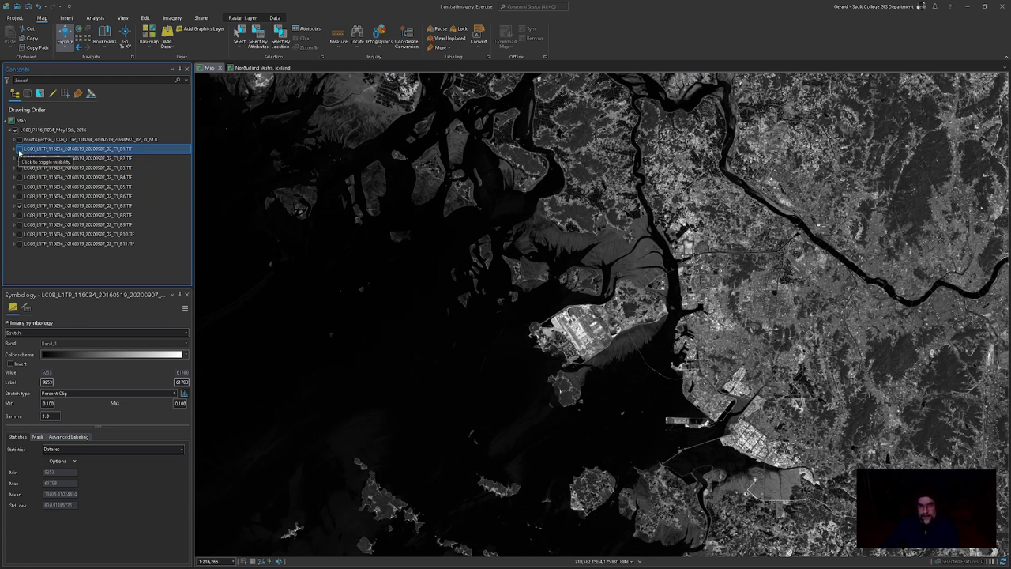
{"action": "left_click", "coordinate": [19, 149]}
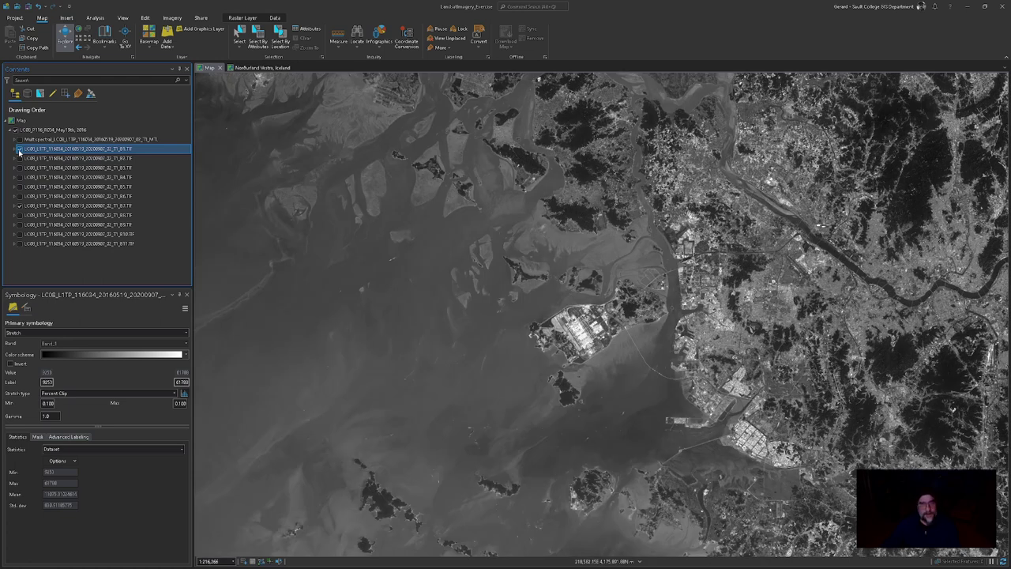
{"action": "left_click", "coordinate": [19, 150]}
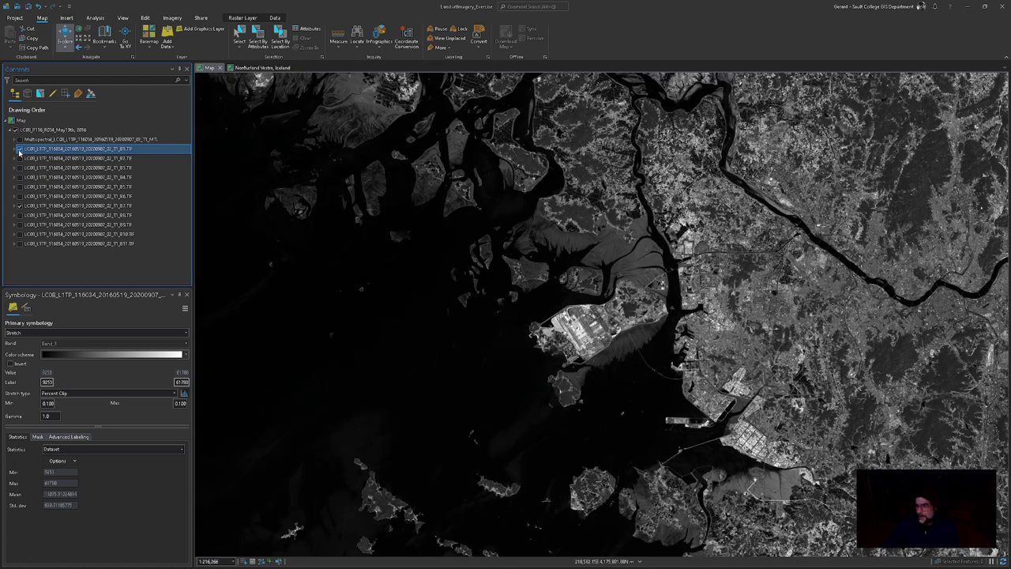
{"action": "left_click", "coordinate": [19, 150]}
{"action": "left_click", "coordinate": [19, 149]}
{"action": "left_click", "coordinate": [19, 149]}
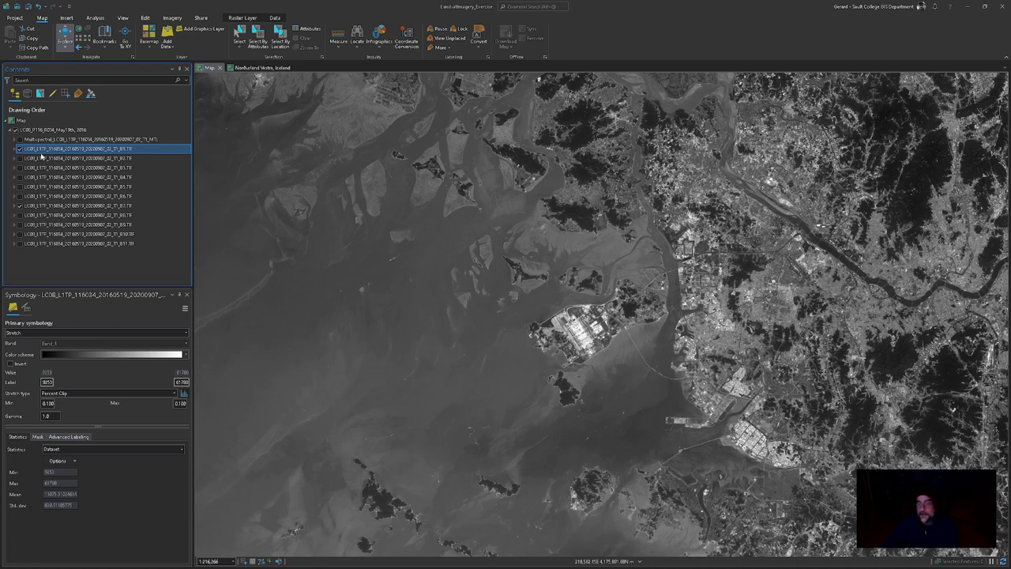
Step: Set the Flicker interval to 1000 ms and start flickering the B1 layer over B7
{"action": "left_click", "coordinate": [248, 18]}
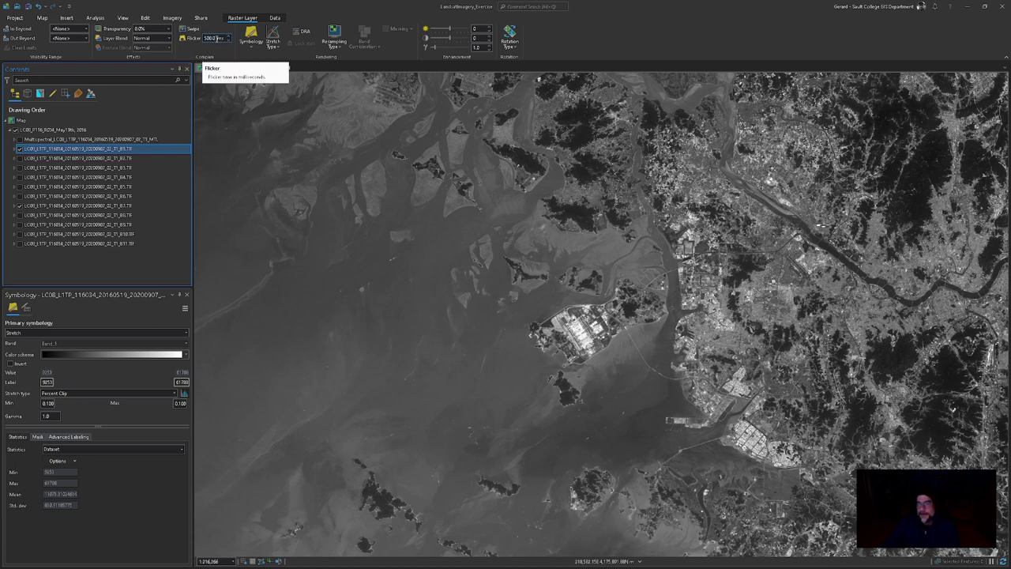
{"action": "type", "text": "10"}
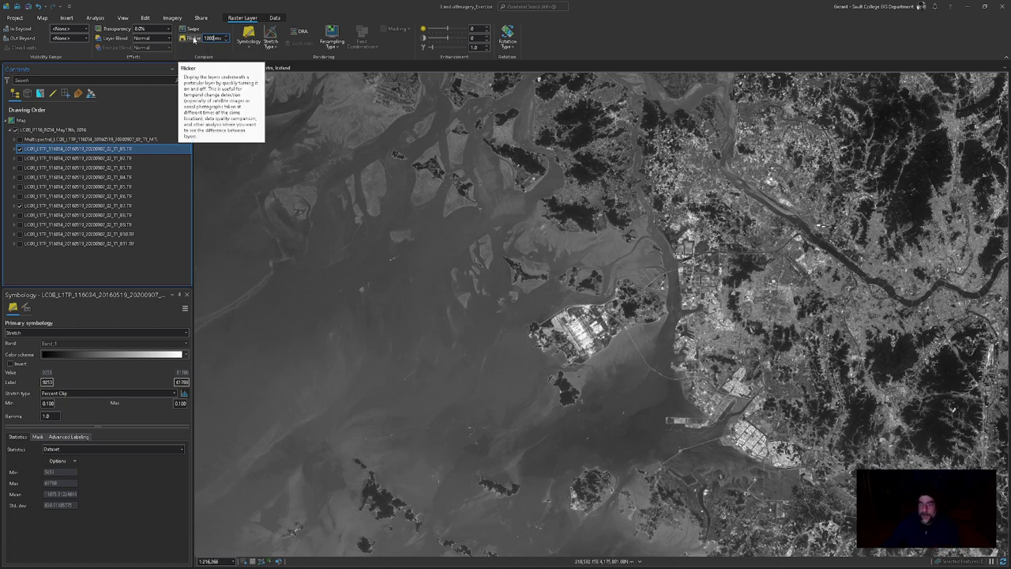
{"action": "left_click", "coordinate": [194, 38]}
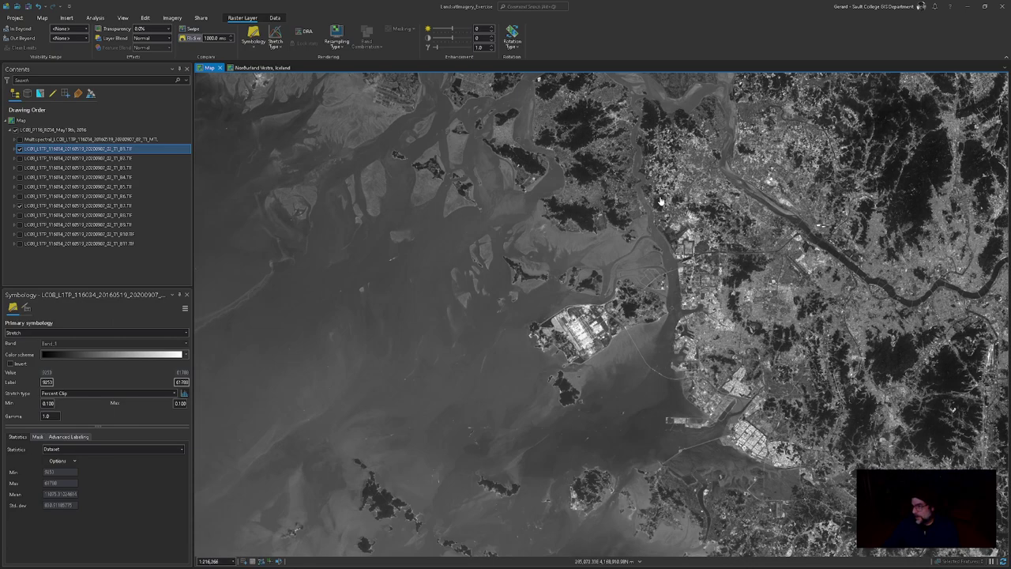
Step: Examine the flickering B1 and B7 layers along the river, city, port and coastal islands, and stop the Flicker
{"action": "scroll", "coordinate": [646, 139], "scroll_direction": "up", "scroll_amount": 3}
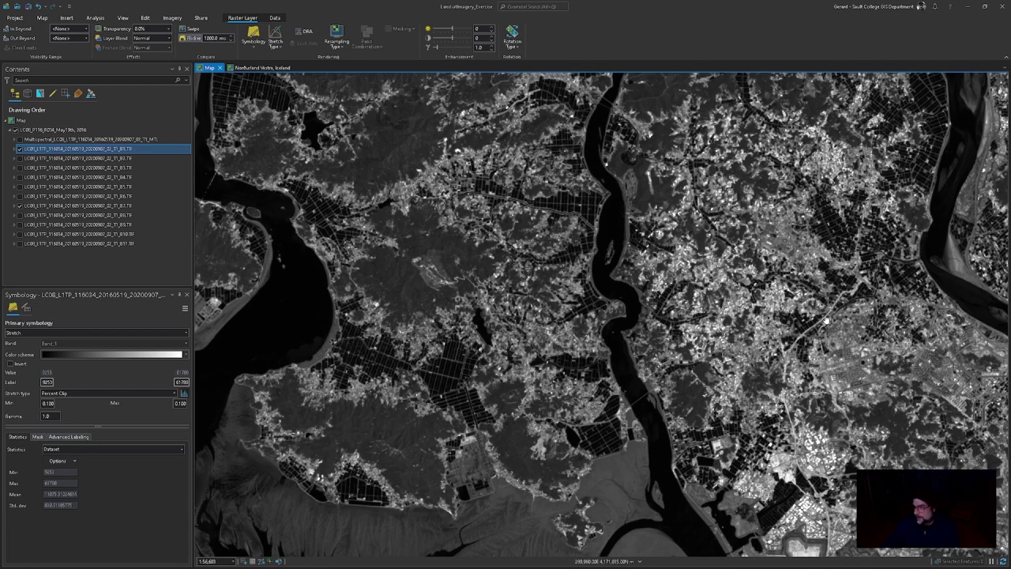
{"action": "left_click_drag", "start_coordinate": [825, 320], "coordinate": [504, 321]}
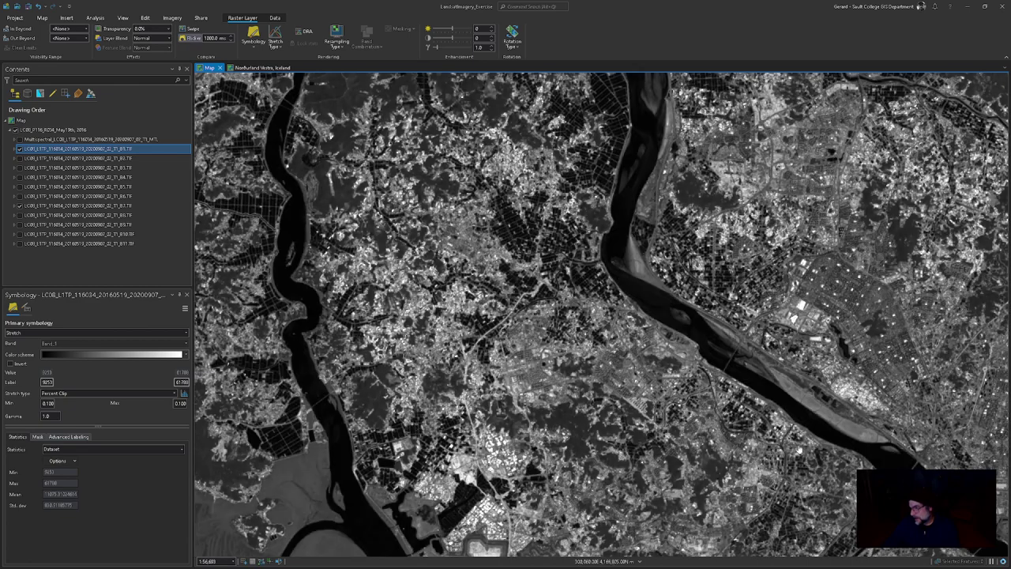
{"action": "left_click_drag", "start_coordinate": [819, 466], "coordinate": [474, 235]}
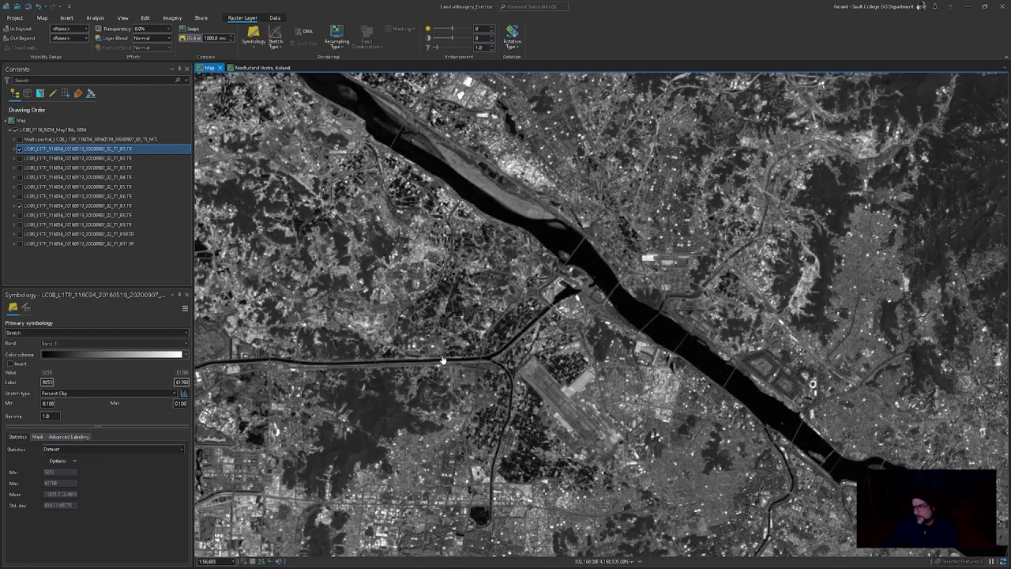
{"action": "left_click_drag", "start_coordinate": [442, 359], "coordinate": [735, 300]}
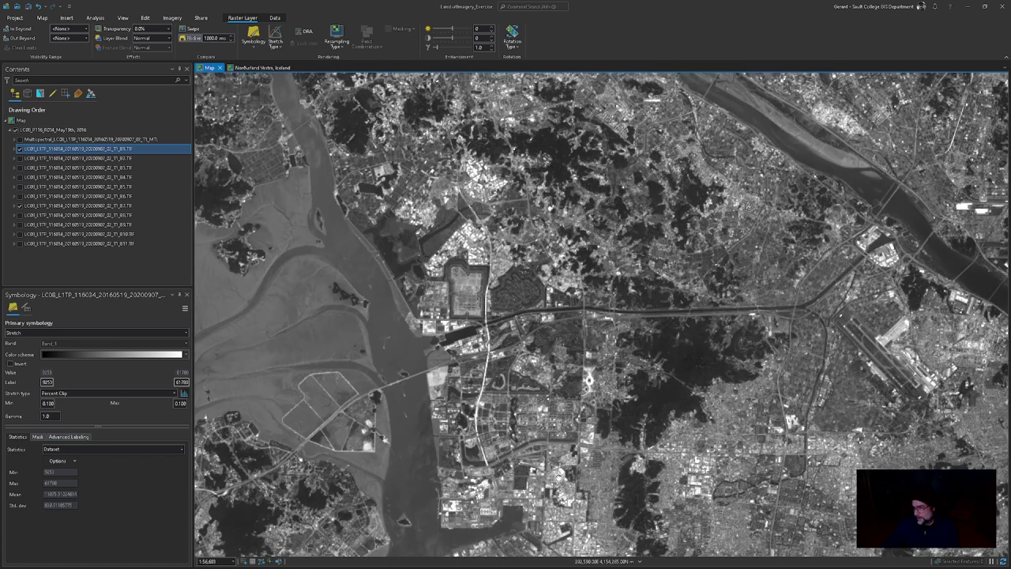
{"action": "left_click_drag", "start_coordinate": [557, 476], "coordinate": [667, 176]}
{"action": "left_click_drag", "start_coordinate": [638, 319], "coordinate": [651, 296]}
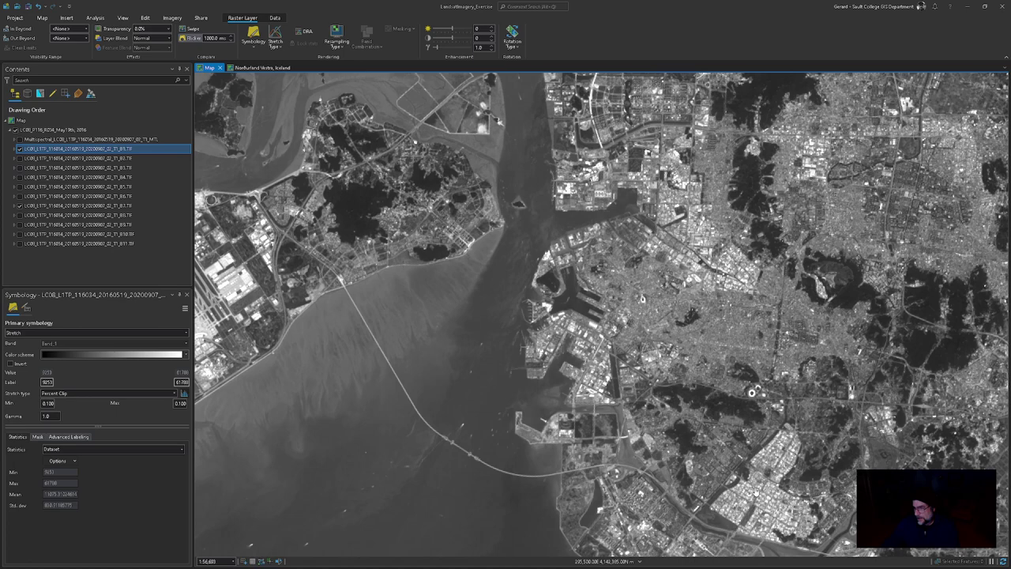
{"action": "mouse_move", "coordinate": [756, 494]}
{"action": "left_mouse_down"}
{"action": "mouse_move", "coordinate": [726, 351]}
{"action": "mouse_move", "coordinate": [632, 137]}
{"action": "left_mouse_up"}
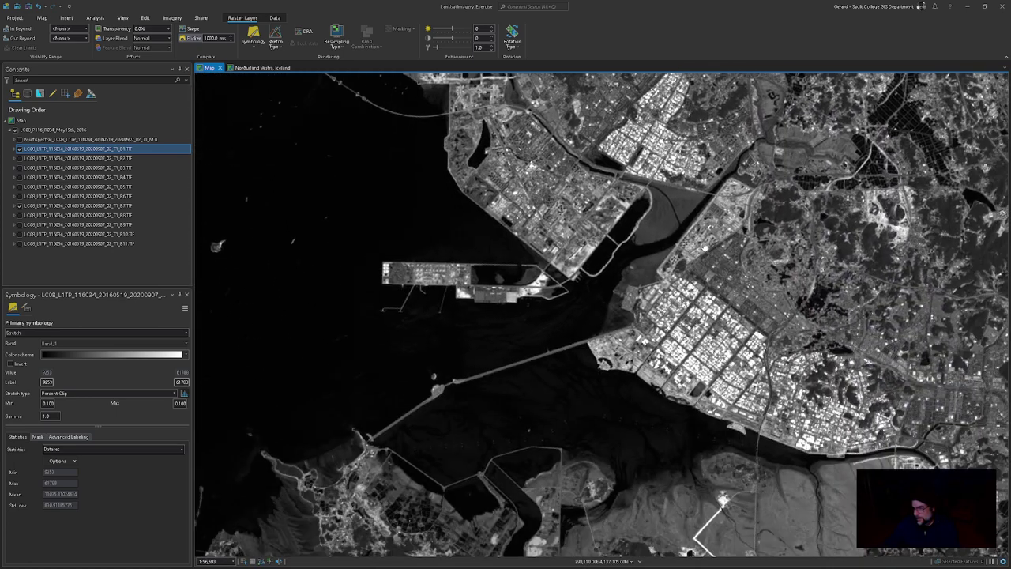
{"action": "left_click_drag", "start_coordinate": [741, 342], "coordinate": [741, 189]}
{"action": "left_click_drag", "start_coordinate": [745, 309], "coordinate": [741, 230]}
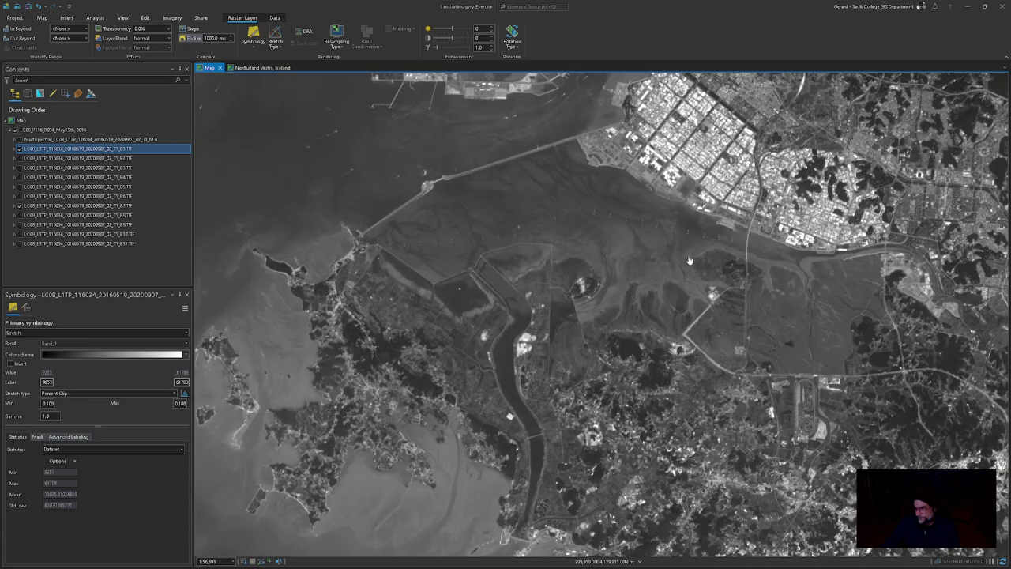
{"action": "left_click_drag", "start_coordinate": [574, 311], "coordinate": [767, 239]}
{"action": "left_click_drag", "start_coordinate": [598, 334], "coordinate": [763, 264]}
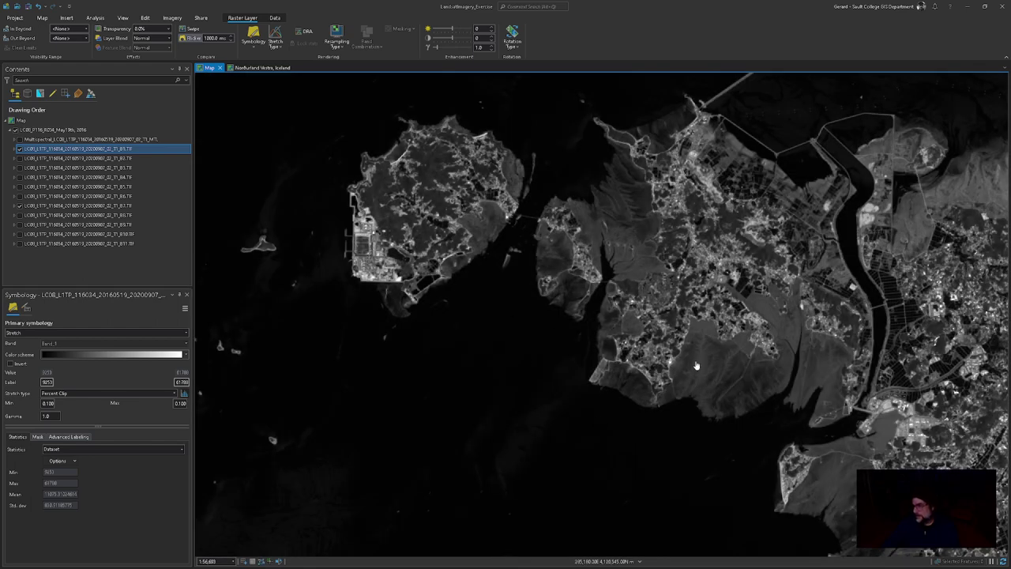
{"action": "scroll", "coordinate": [783, 334], "scroll_direction": "down", "scroll_amount": 2}
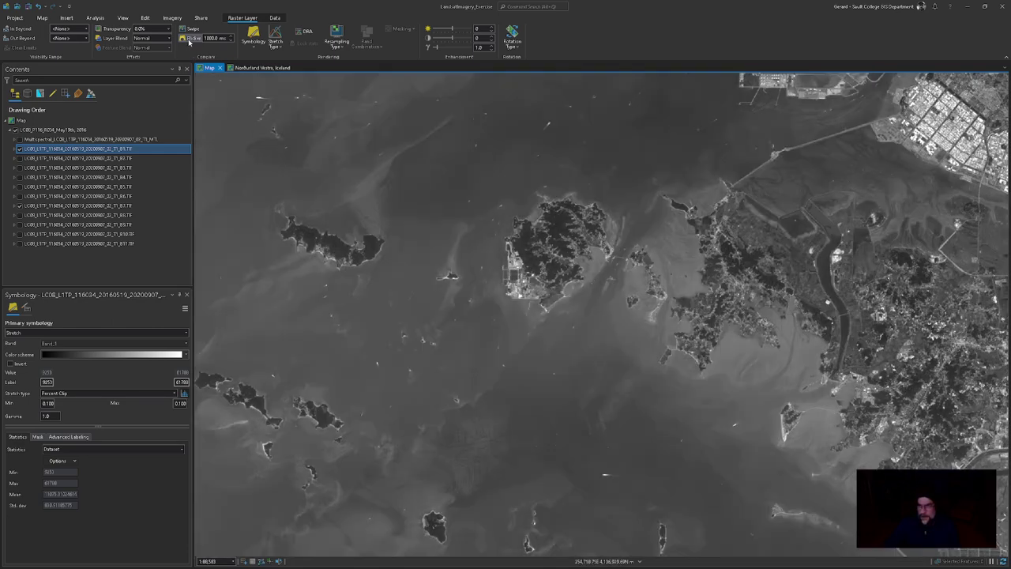
{"action": "left_click", "coordinate": [192, 38]}
Step: Start the Swipe tool on B1 and swipe across the whole coastal scene and back to compare it with B7
{"action": "scroll", "coordinate": [524, 316], "scroll_direction": "down", "scroll_amount": 3}
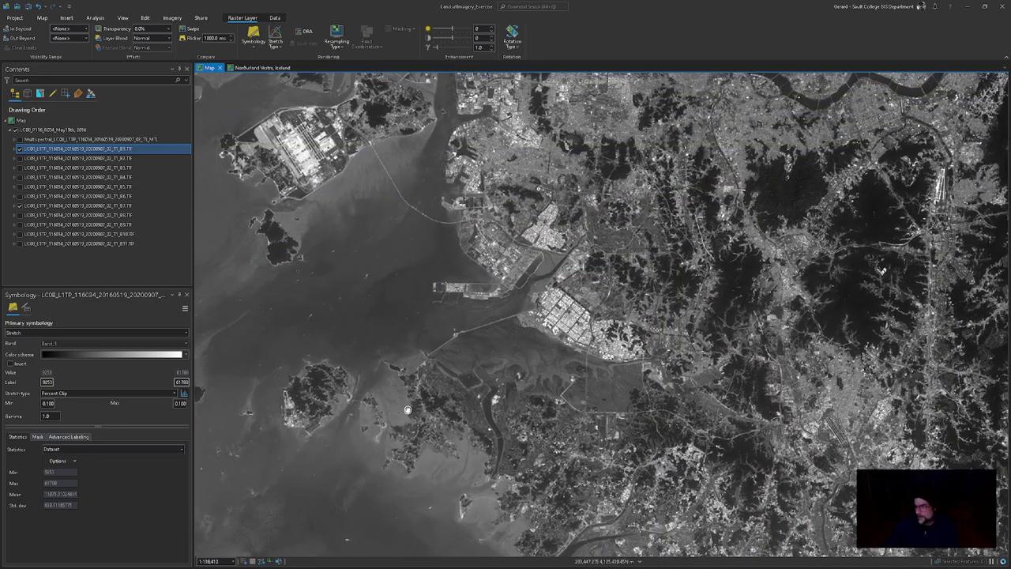
{"action": "scroll", "coordinate": [670, 289], "scroll_direction": "down", "scroll_amount": 2}
{"action": "left_click_drag", "start_coordinate": [670, 289], "coordinate": [773, 411]}
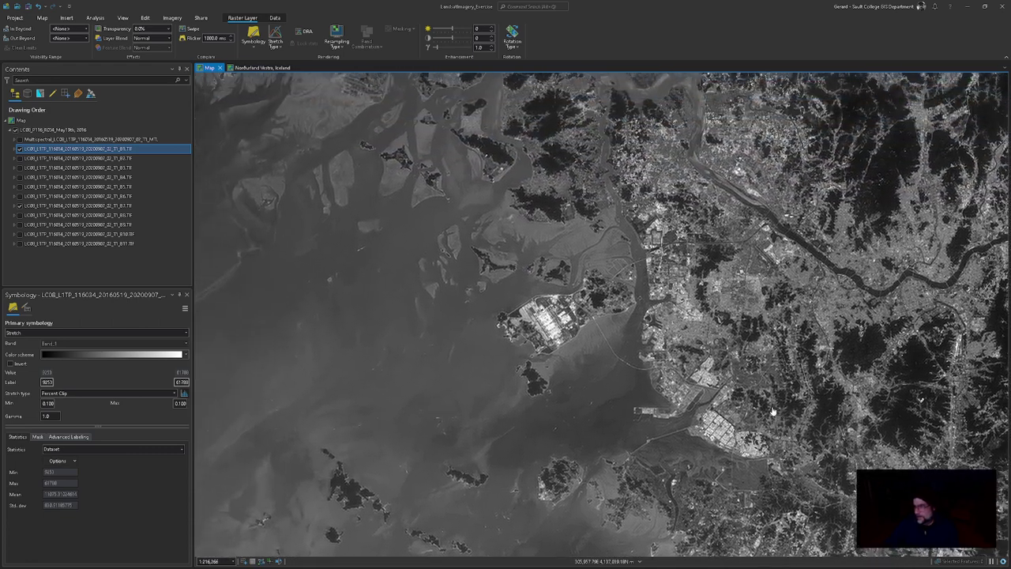
{"action": "left_click", "coordinate": [187, 29]}
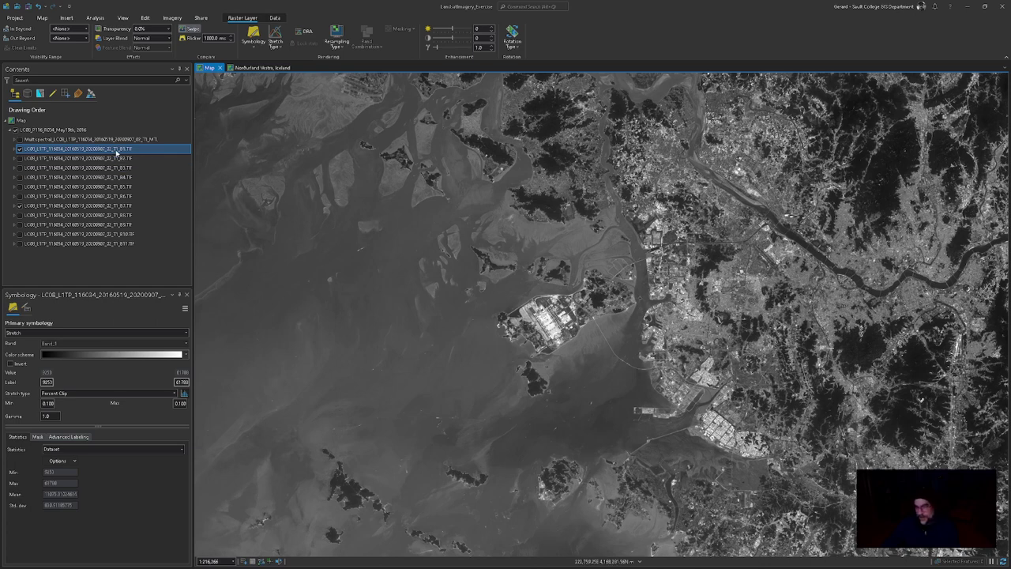
{"action": "left_click_drag", "start_coordinate": [199, 174], "coordinate": [946, 168]}
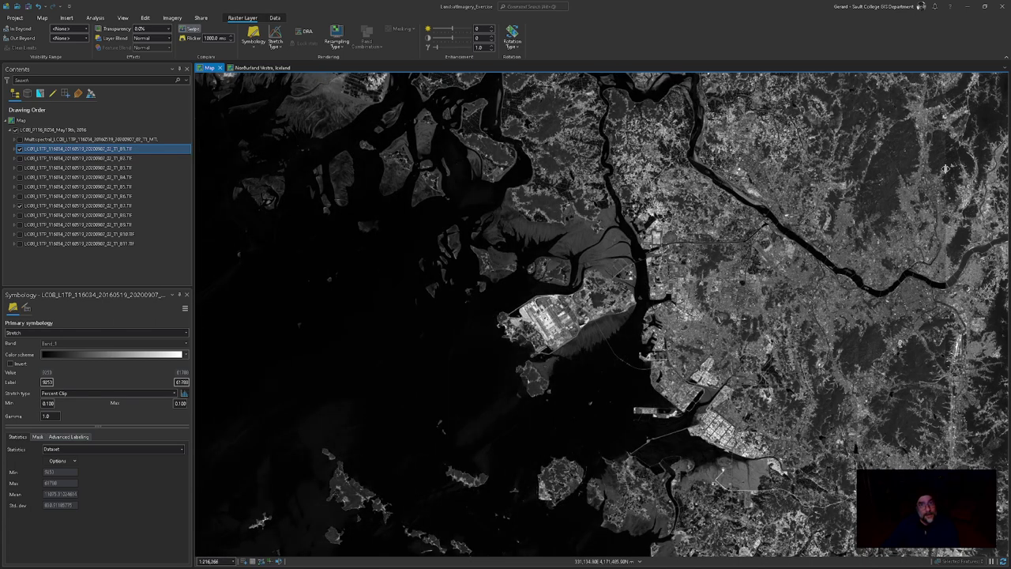
{"action": "left_click_drag", "start_coordinate": [946, 168], "coordinate": [196, 194]}
Step: Compare B1 with B7 at the airport island up close and over the wider area by swiping the B1 layer
{"action": "scroll", "coordinate": [576, 326], "scroll_direction": "up", "scroll_amount": 5}
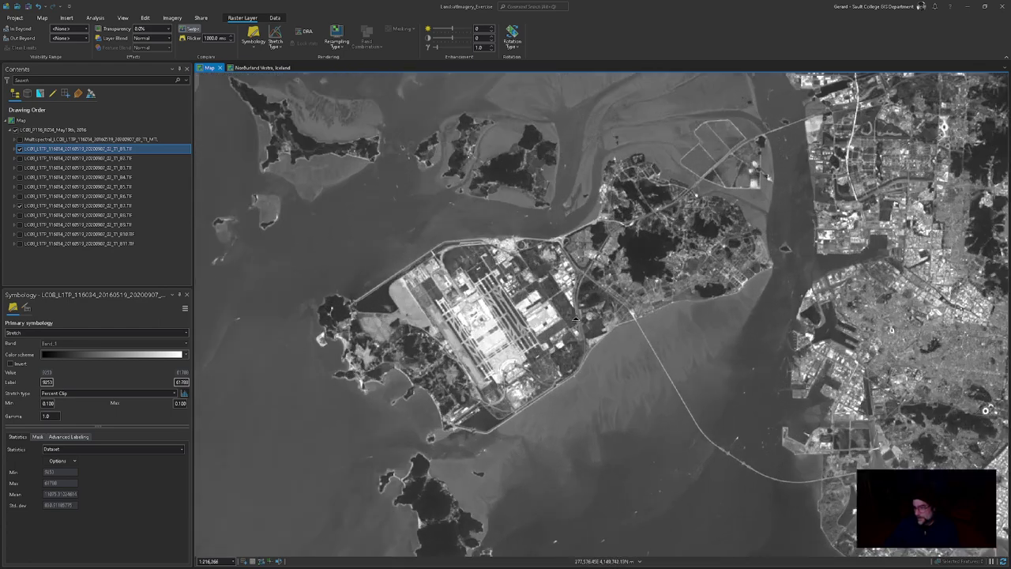
{"action": "left_click_drag", "start_coordinate": [557, 316], "coordinate": [206, 292]}
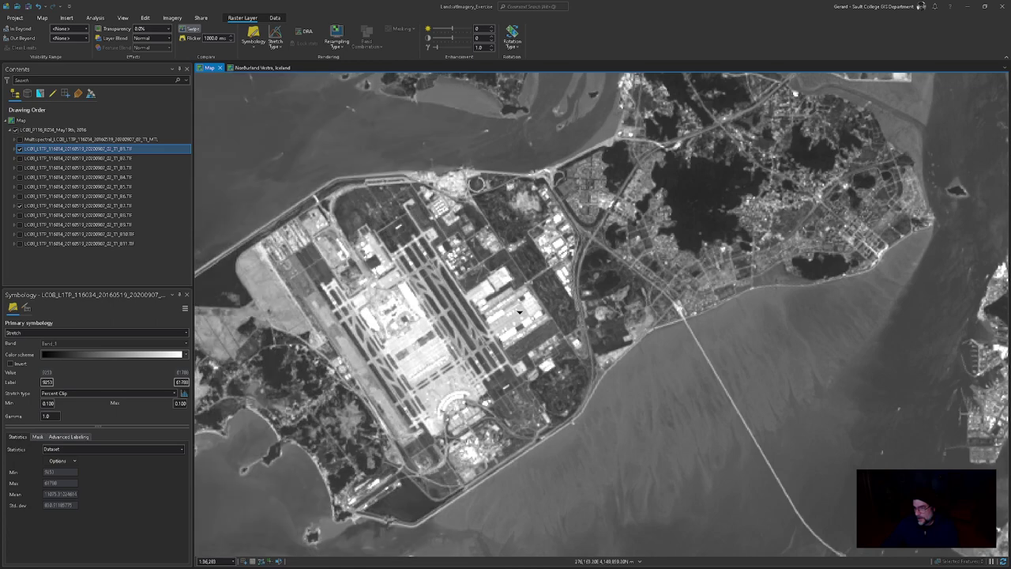
{"action": "scroll", "coordinate": [474, 300], "scroll_direction": "down", "scroll_amount": 5}
{"action": "left_click_drag", "start_coordinate": [530, 197], "coordinate": [588, 151]}
{"action": "left_click_drag", "start_coordinate": [653, 268], "coordinate": [624, 72]}
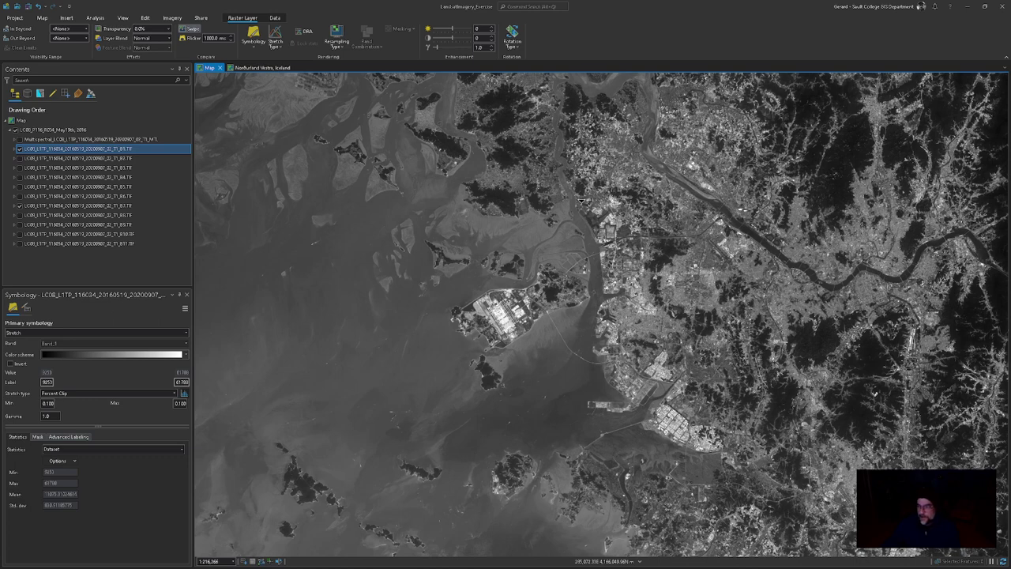
Step: Turn off the B1 and B7 layers and turn on the thermal B10 and B11 layers
{"action": "left_click", "coordinate": [19, 150]}
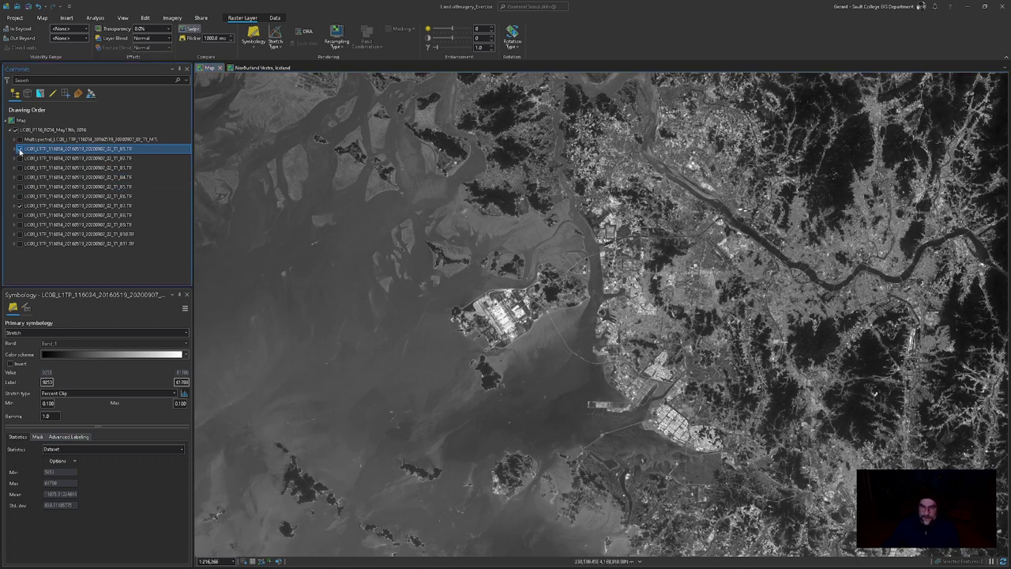
{"action": "left_click", "coordinate": [19, 206]}
{"action": "left_click", "coordinate": [46, 225]}
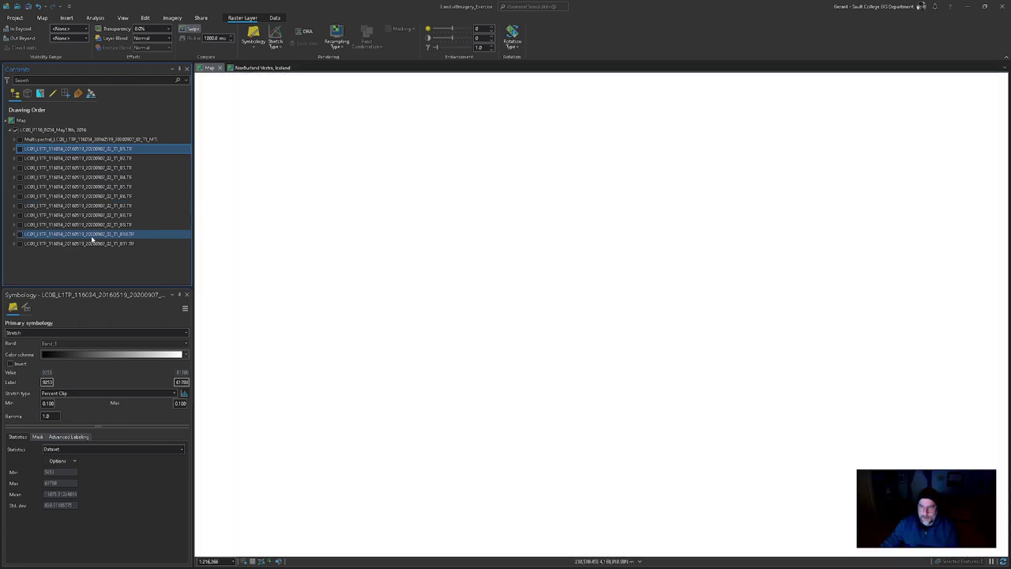
{"action": "left_click", "coordinate": [19, 235]}
{"action": "left_click", "coordinate": [19, 244]}
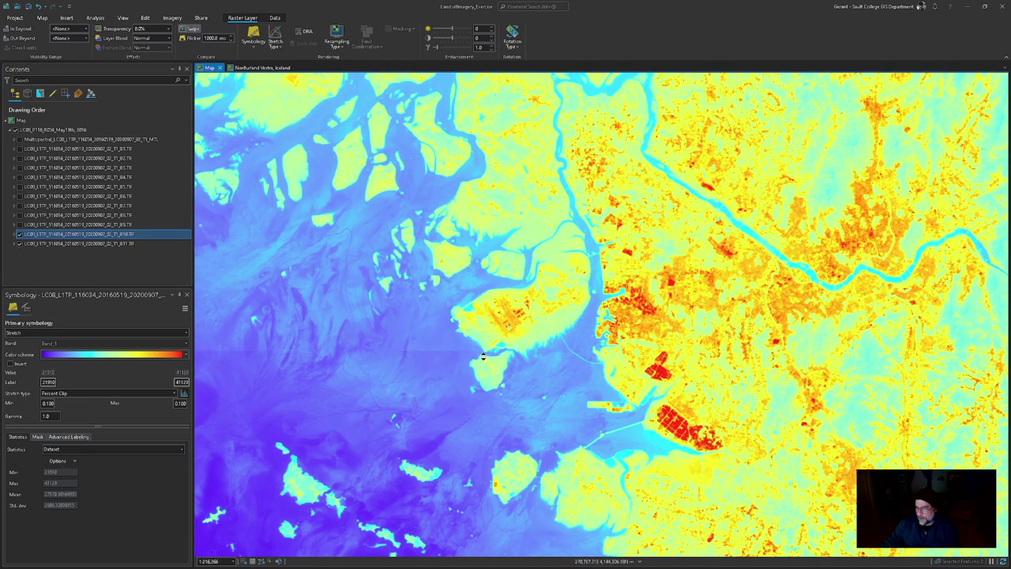
Step: Swipe the B10 layer over B11 around the coastal industrial areas to compare the two thermal bands
{"action": "left_click_drag", "start_coordinate": [493, 423], "coordinate": [632, 316]}
{"action": "scroll", "coordinate": [691, 437], "scroll_direction": "up", "scroll_amount": 1}
{"action": "scroll", "coordinate": [691, 437], "scroll_direction": "up", "scroll_amount": 2}
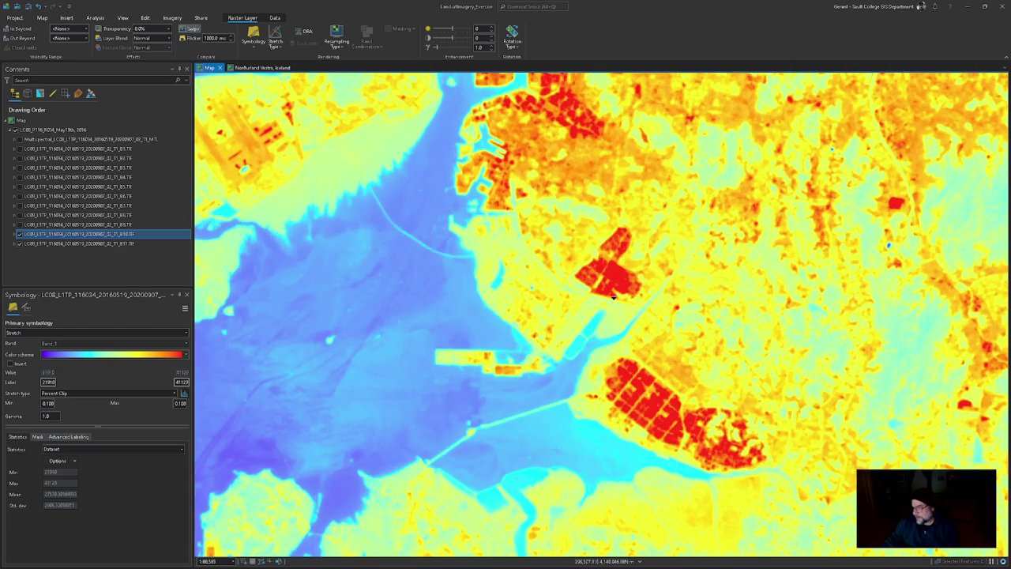
{"action": "left_click_drag", "start_coordinate": [626, 449], "coordinate": [644, 339]}
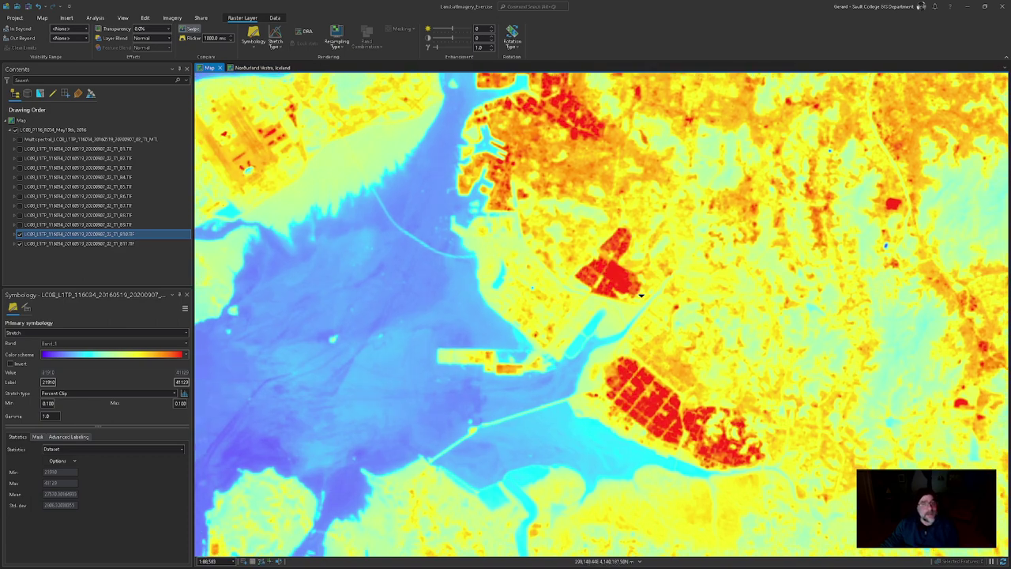
{"action": "scroll", "coordinate": [641, 295], "scroll_direction": "down", "scroll_amount": 4}
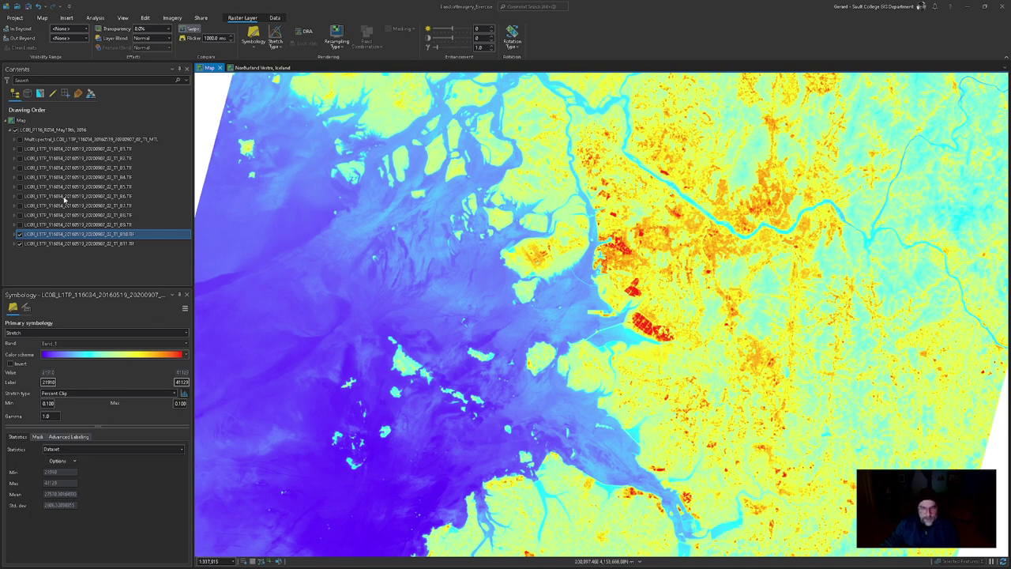
Step: Switch to the Word assignment and read item 18 with its side-by-side example band comparisons
{"action": "key", "text": "alt+Tab"}
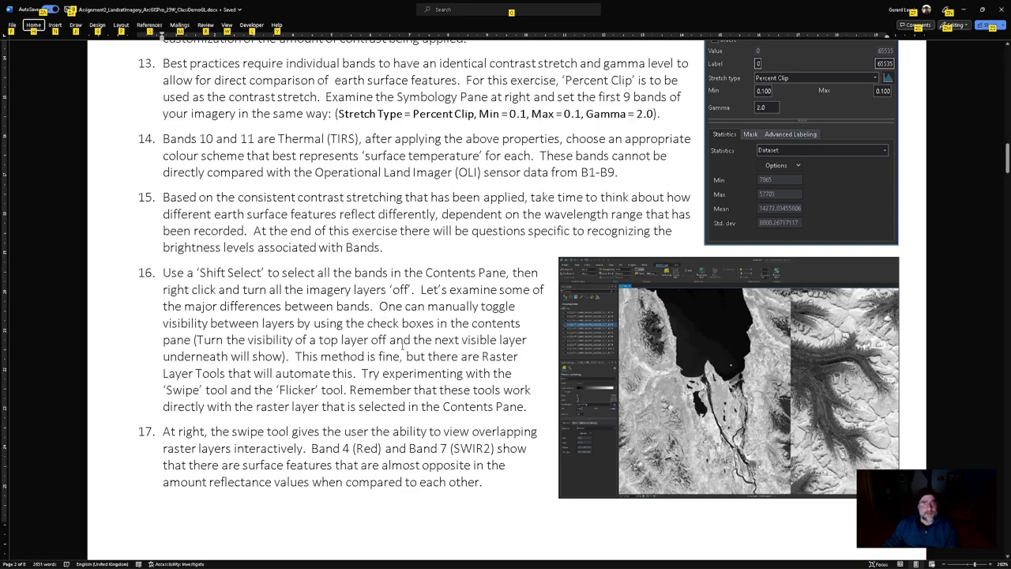
{"action": "scroll", "coordinate": [403, 347], "scroll_direction": "down", "scroll_amount": 7}
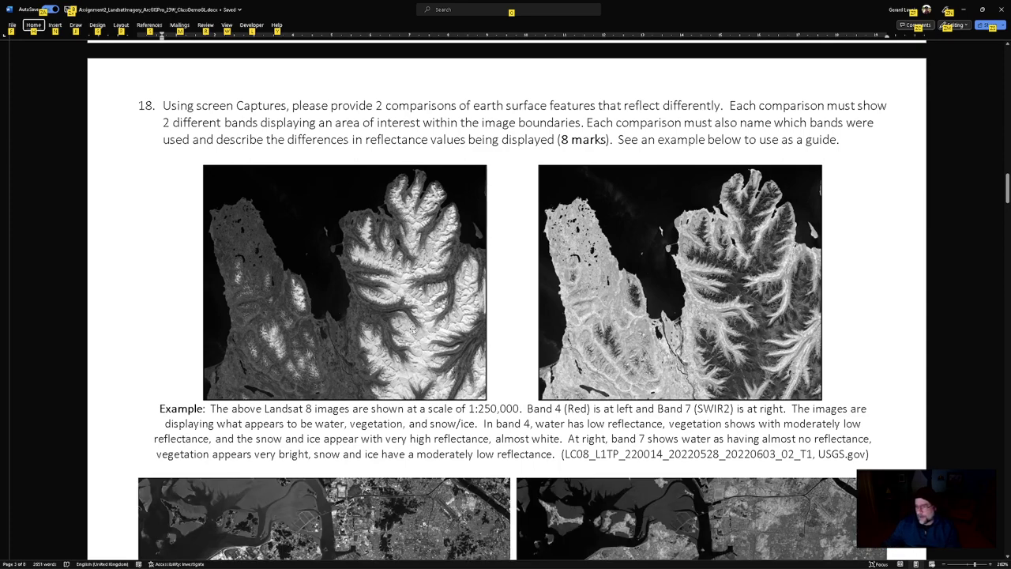
{"action": "scroll", "coordinate": [519, 319], "scroll_direction": "down", "scroll_amount": 5}
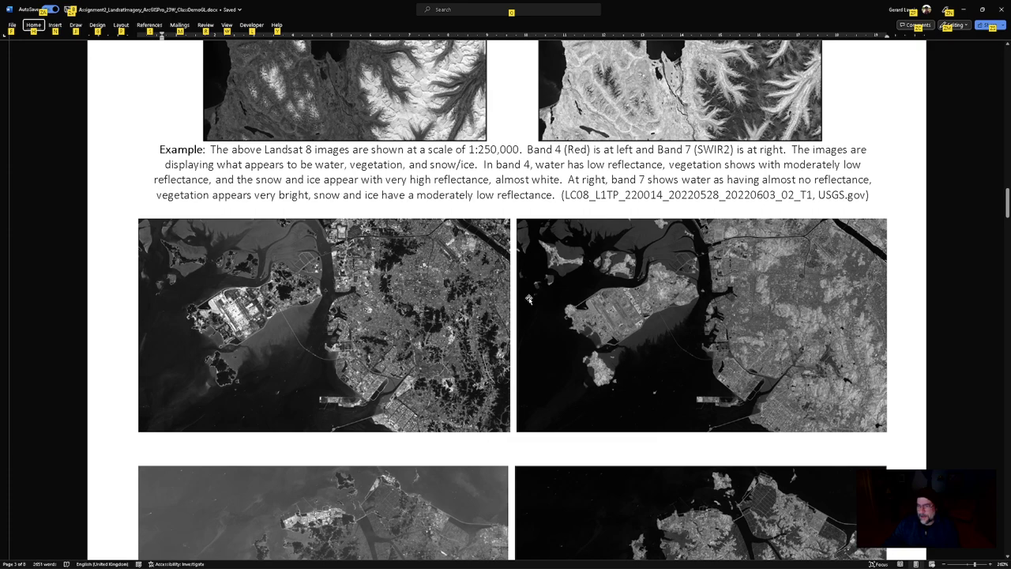
{"action": "scroll", "coordinate": [528, 299], "scroll_direction": "down", "scroll_amount": 3}
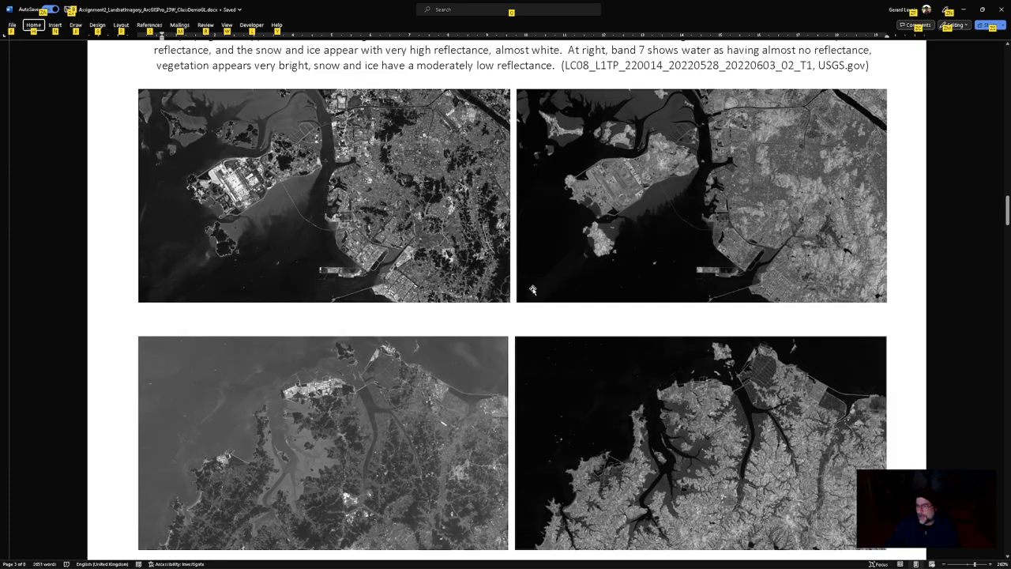
{"action": "scroll", "coordinate": [539, 233], "scroll_direction": "up", "scroll_amount": 5}
{"action": "scroll", "coordinate": [578, 323], "scroll_direction": "up", "scroll_amount": 3}
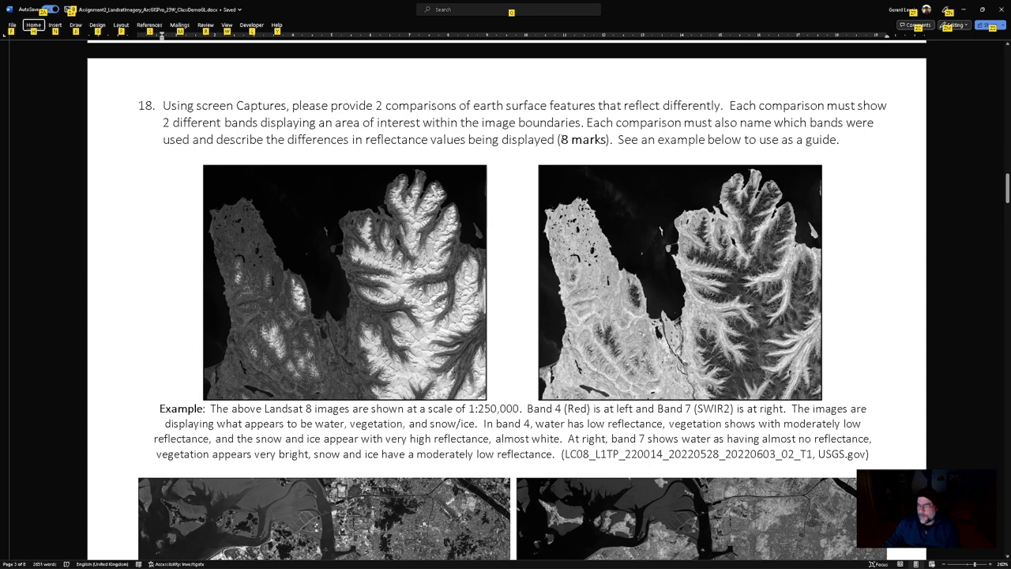
Step: Highlight the words "2 comparisons of earth surface features that reflect differently" in item 18 in yellow
{"action": "left_click_drag", "start_coordinate": [559, 139], "coordinate": [607, 139]}
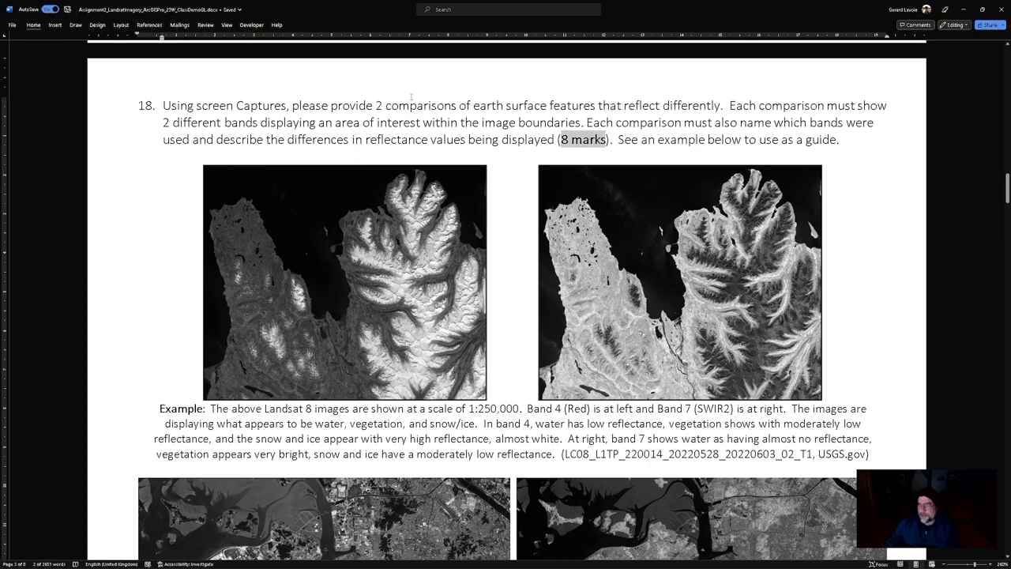
{"action": "left_click_drag", "start_coordinate": [376, 105], "coordinate": [700, 109]}
{"action": "left_click", "coordinate": [731, 92]}
{"action": "left_click", "coordinate": [712, 122]}
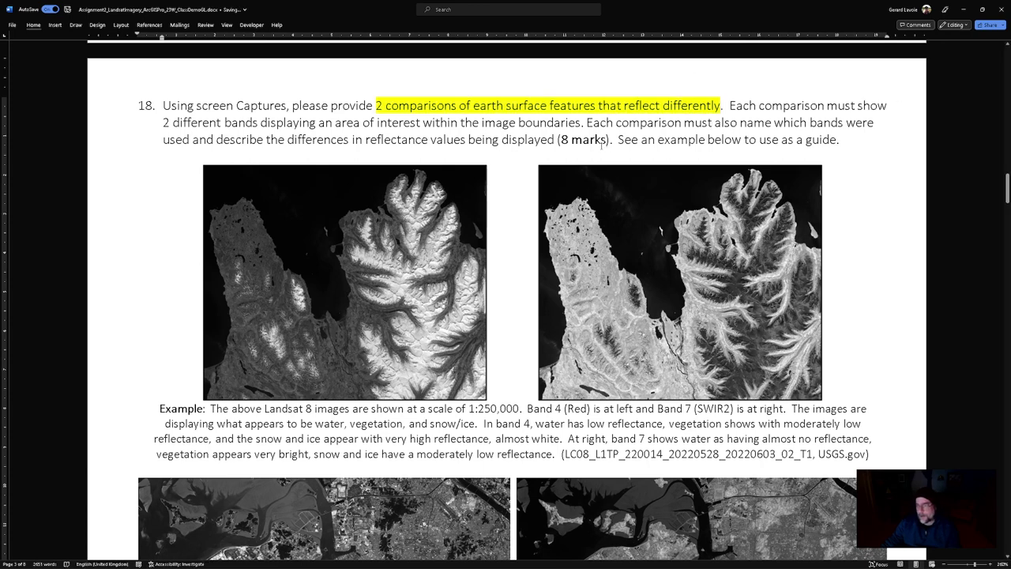
Step: Review item 18's Band 4 and Band 7 example images, select their description text, and look at the sample captures below
{"action": "left_click", "coordinate": [407, 227]}
{"action": "left_click", "coordinate": [631, 231]}
{"action": "left_click", "coordinate": [861, 215]}
{"action": "scroll", "coordinate": [861, 254], "scroll_direction": "down", "scroll_amount": 3}
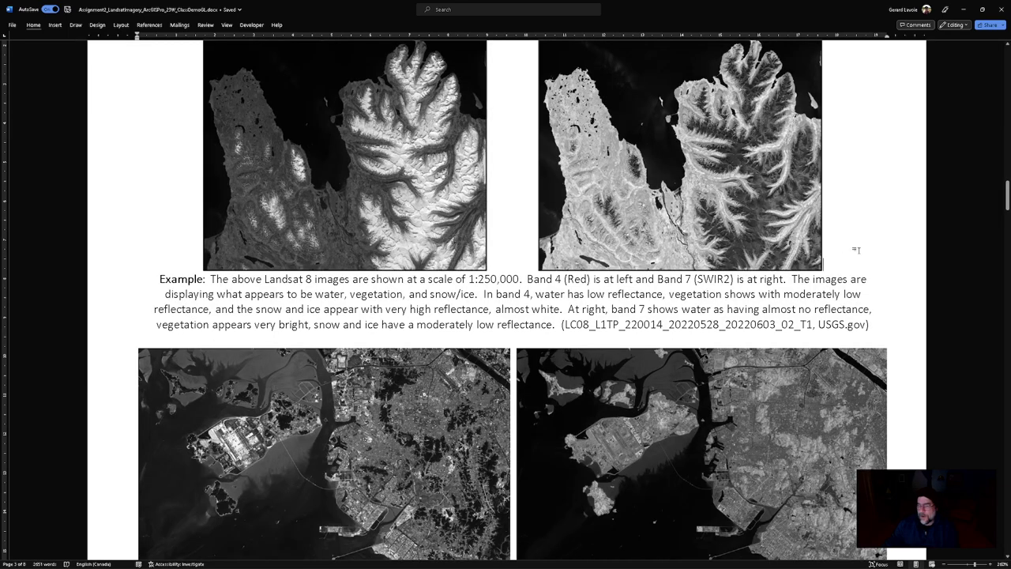
{"action": "left_click_drag", "start_coordinate": [873, 324], "coordinate": [158, 279]}
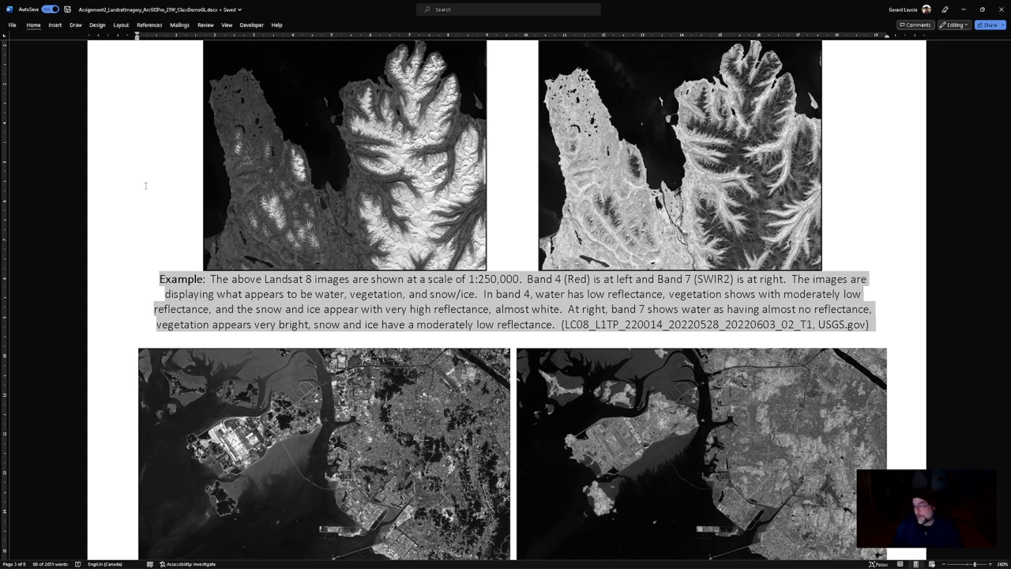
{"action": "scroll", "coordinate": [465, 282], "scroll_direction": "down", "scroll_amount": 3}
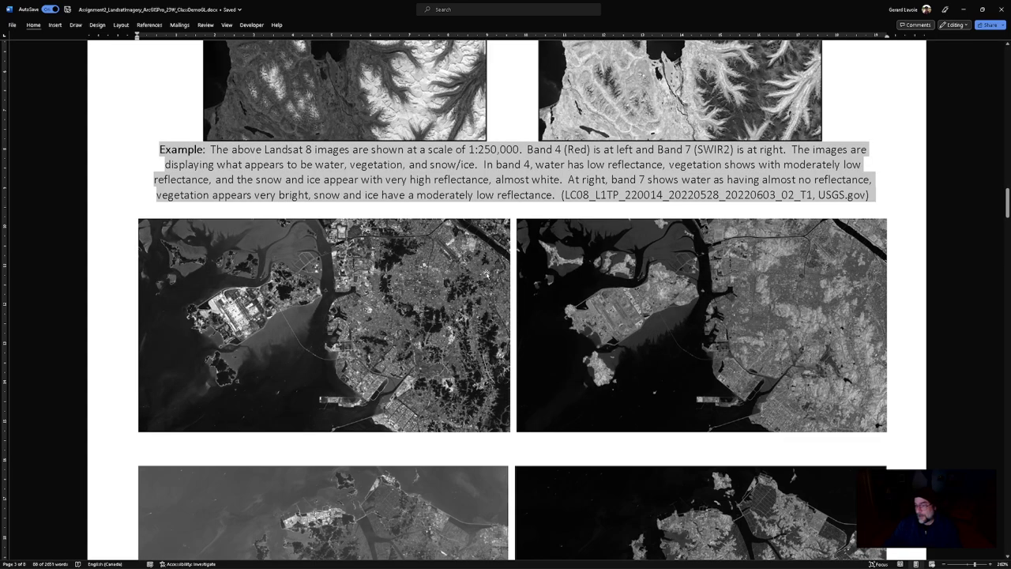
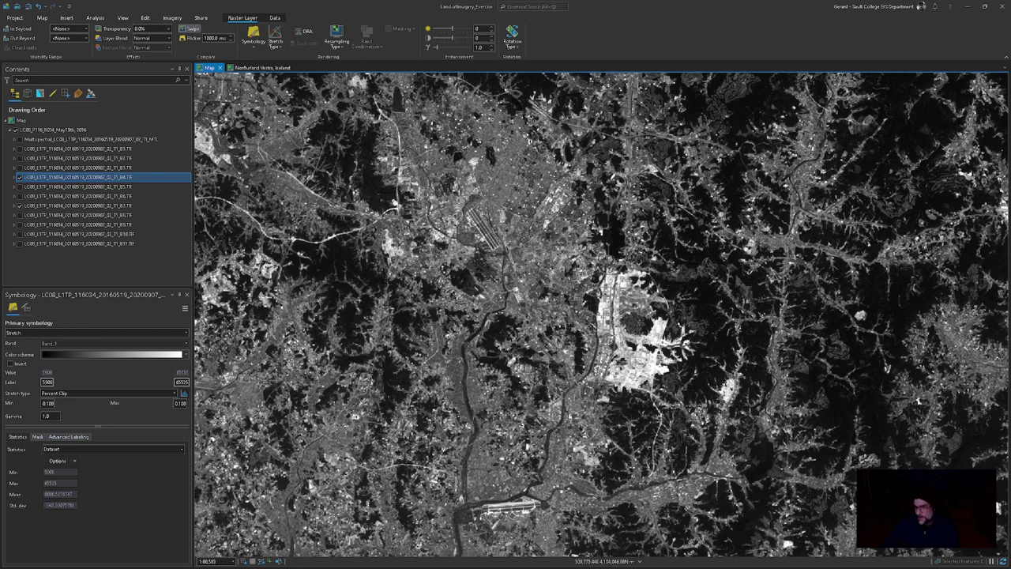
Step: Set the ArcGIS Pro map scale to 1:100,000 for the displayed B4 scene
{"action": "left_click", "coordinate": [222, 562]}
{"action": "type", "text": "100000"}
{"action": "key", "text": "Return"}
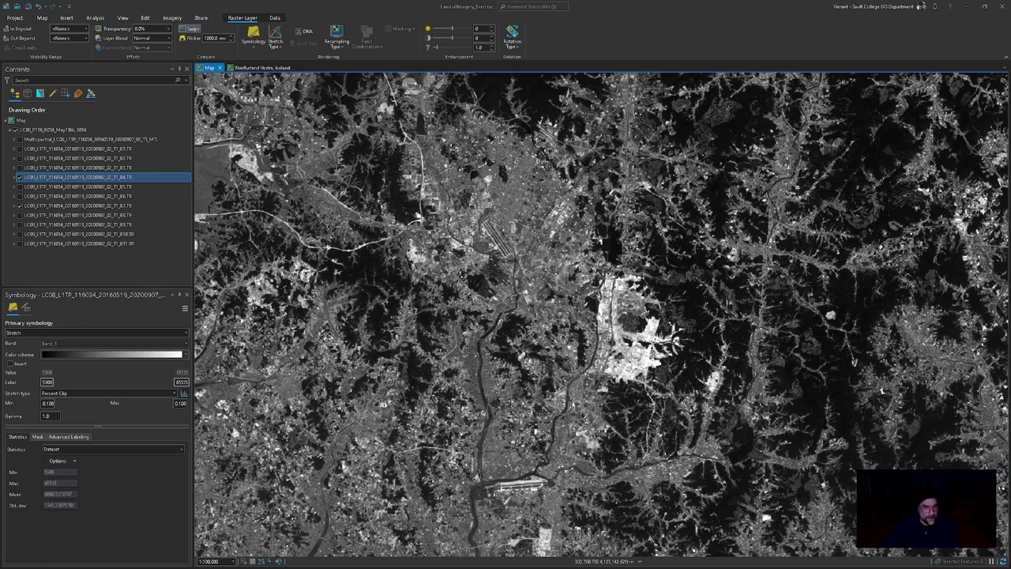
Step: Switch to the Word assignment and read item 19 on comparing panchromatic Band 8 with a thermal band
{"action": "key", "text": "alt+Tab"}
{"action": "scroll", "coordinate": [669, 343], "scroll_direction": "down", "scroll_amount": 10}
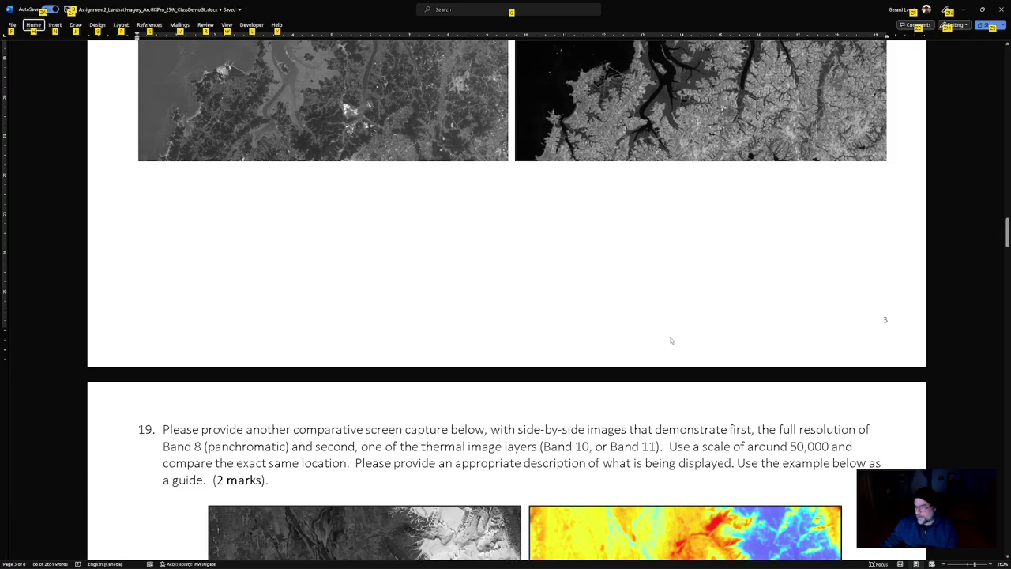
Step: Save the assignment document and paste the copied B4 map capture after item 18's side-by-side sample images
{"action": "left_click", "coordinate": [805, 162]}
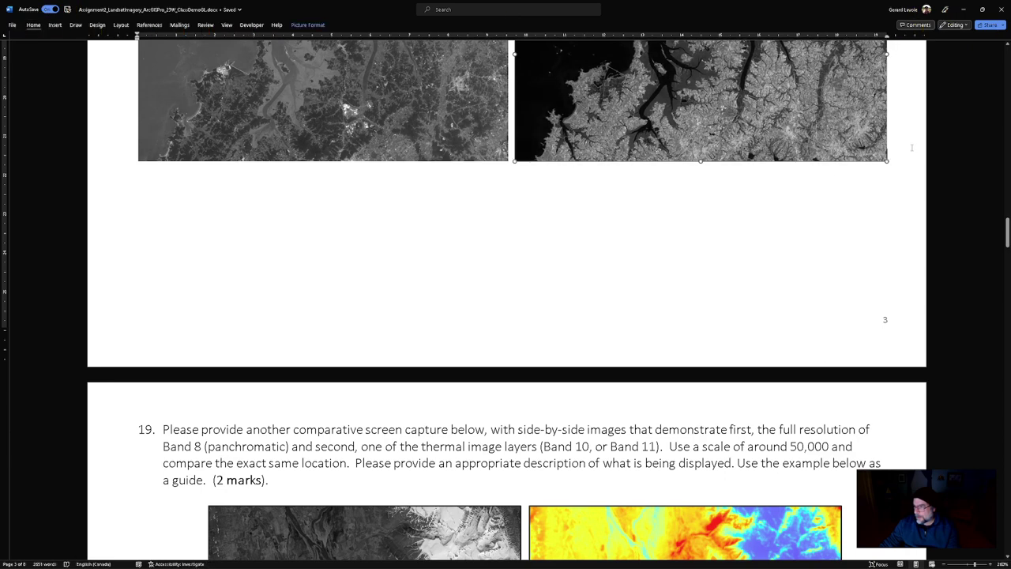
{"action": "key", "text": "ctrl+s"}
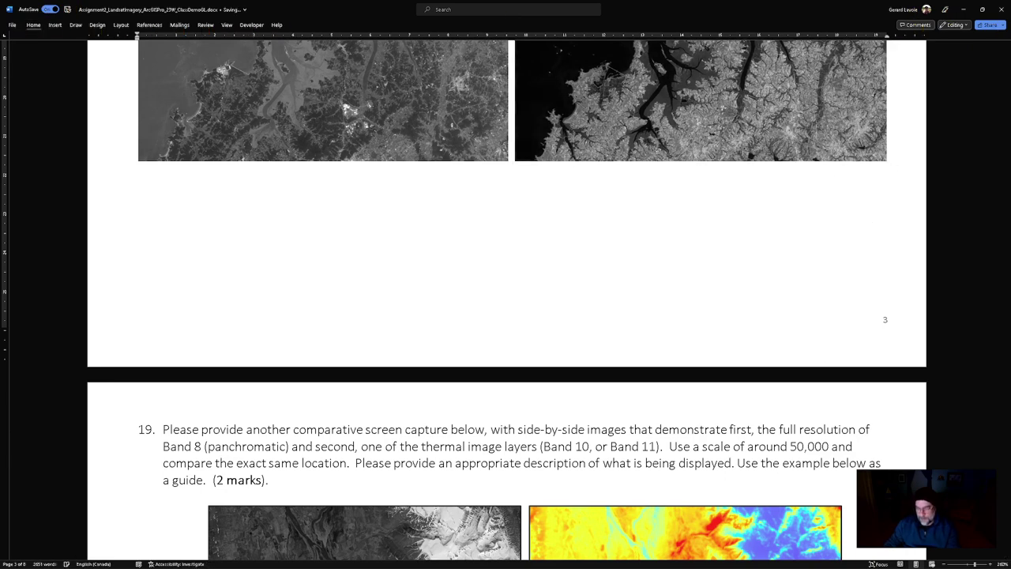
{"action": "key", "text": "ctrl+v"}
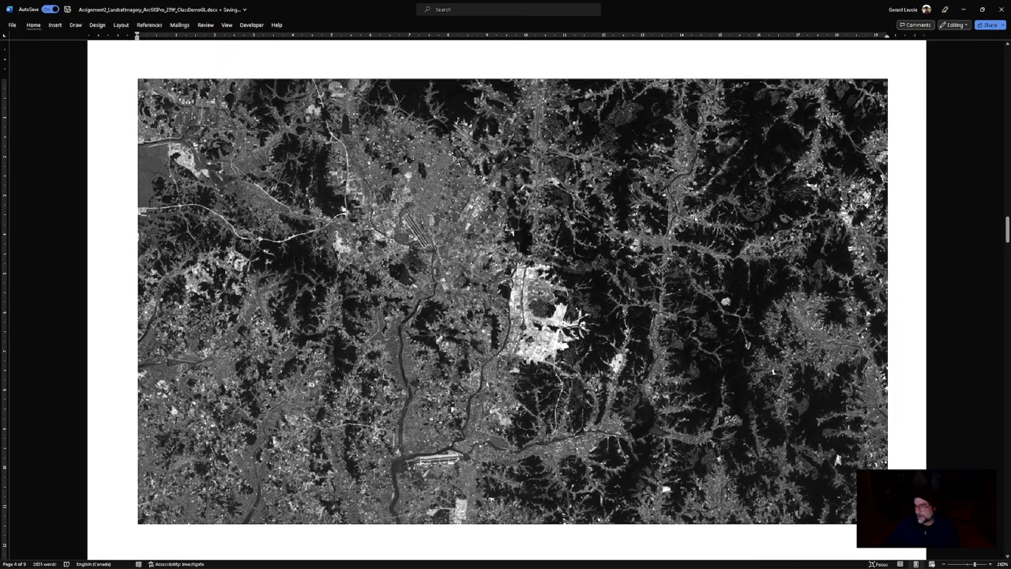
Step: Set the pasted B4 map capture's height to 5.5 cm with its proportions kept, and deselect it
{"action": "left_click", "coordinate": [697, 215]}
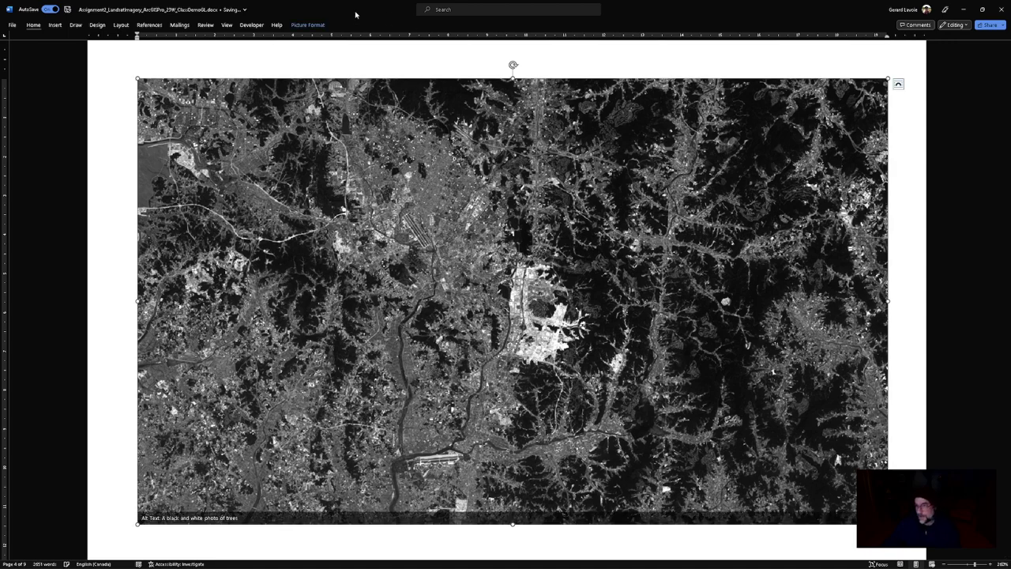
{"action": "left_click", "coordinate": [308, 25]}
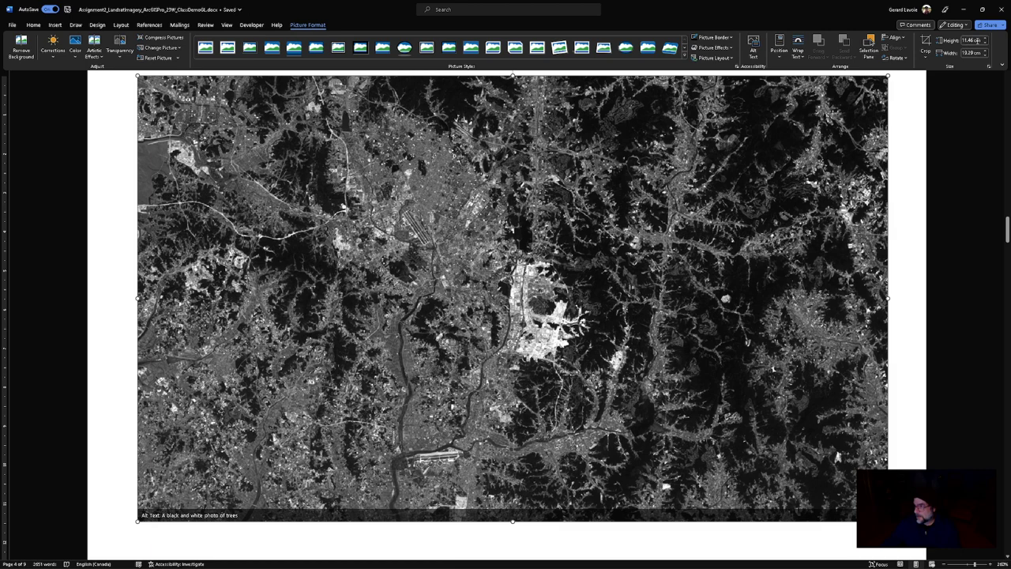
{"action": "left_click", "coordinate": [978, 40]}
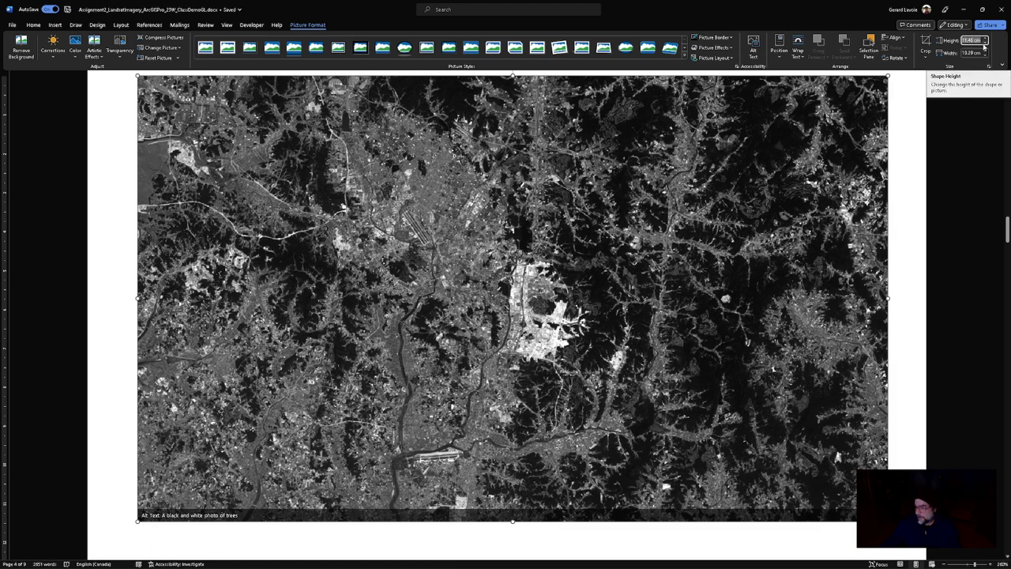
{"action": "type", "text": "6.5"}
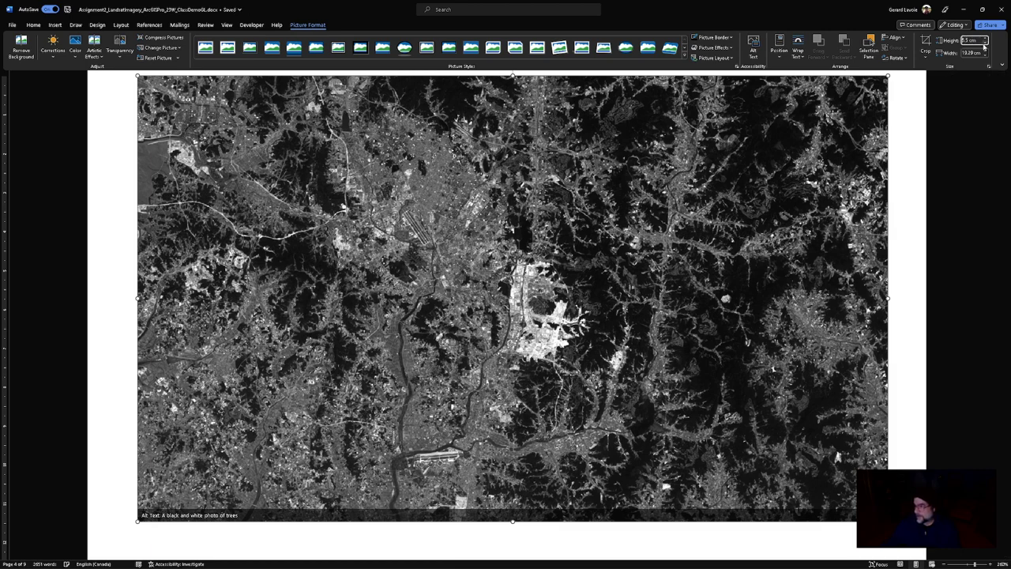
{"action": "key", "text": "Return"}
{"action": "scroll", "coordinate": [794, 212], "scroll_direction": "up", "scroll_amount": 2}
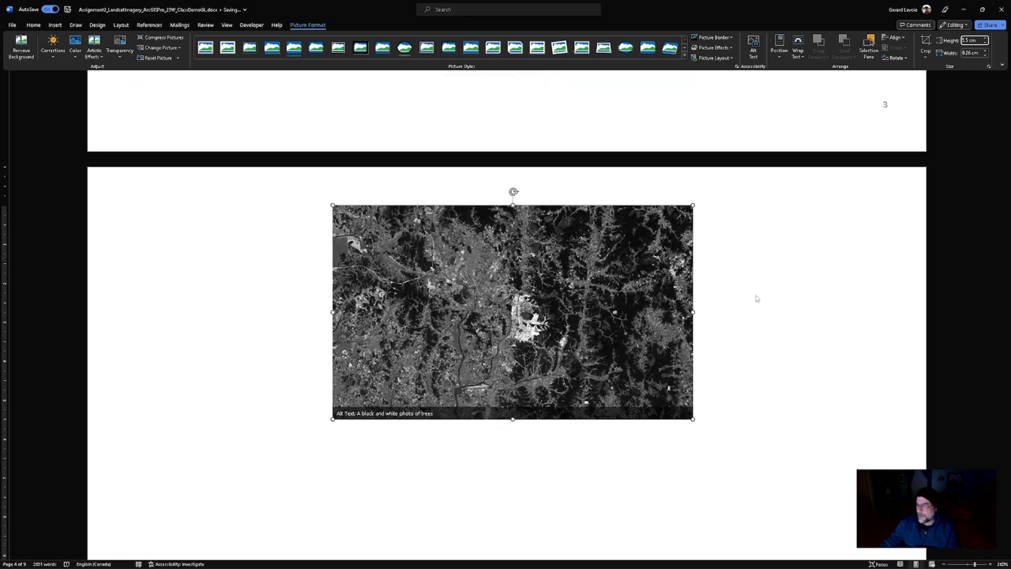
{"action": "key", "text": "Escape"}
{"action": "left_click", "coordinate": [709, 396]}
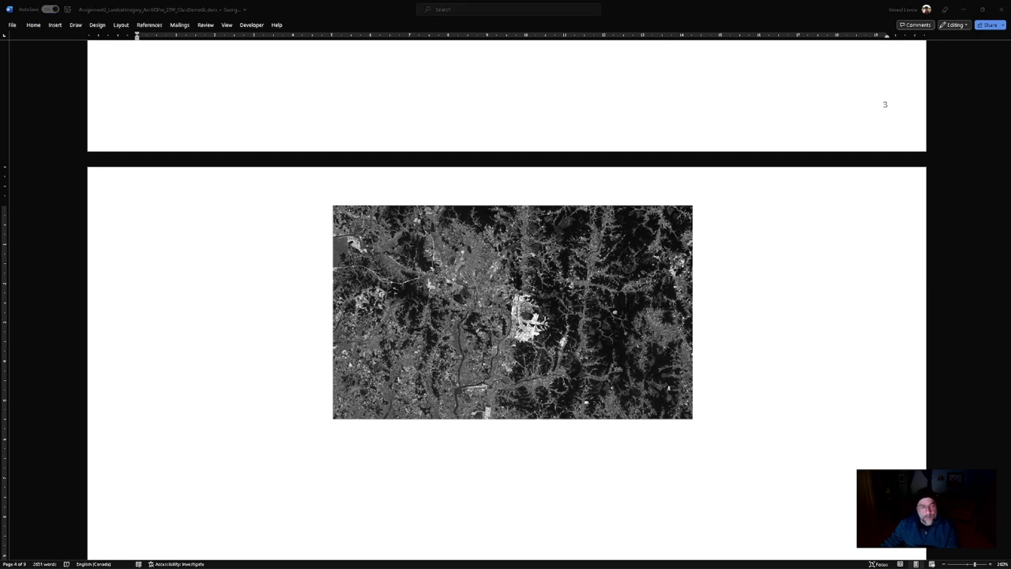
Step: Switch to ArcGIS Pro, hide the Band 4 layer so Band 7 shows, and take a screen capture of the full map view
{"action": "key", "text": "alt+Tab"}
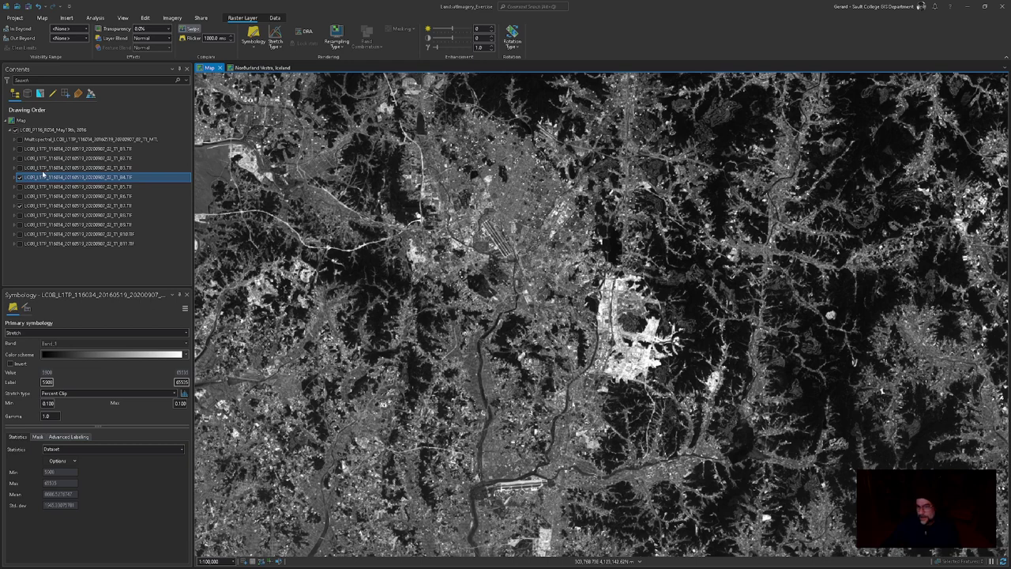
{"action": "left_click", "coordinate": [20, 177]}
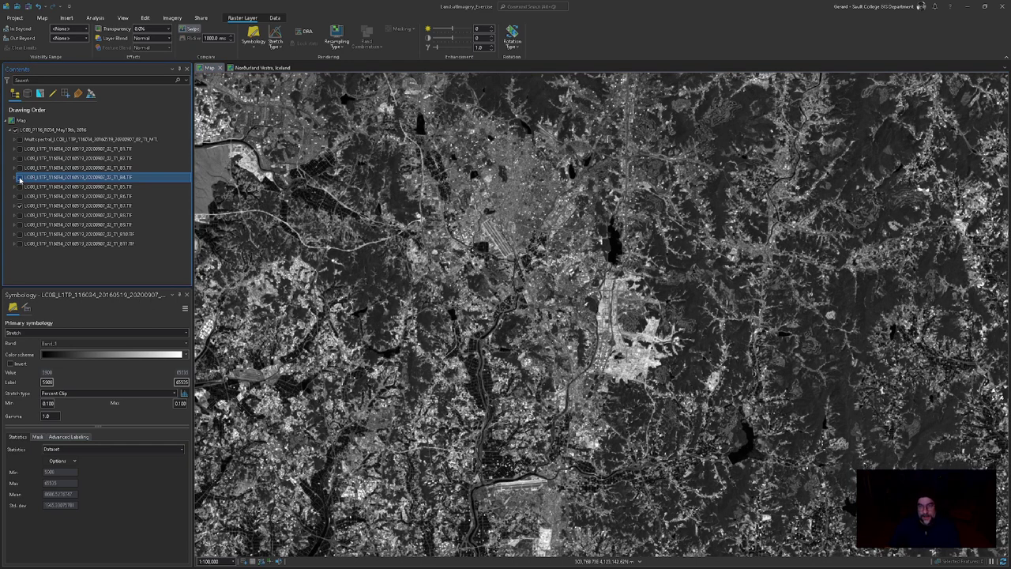
{"action": "left_click", "coordinate": [87, 205]}
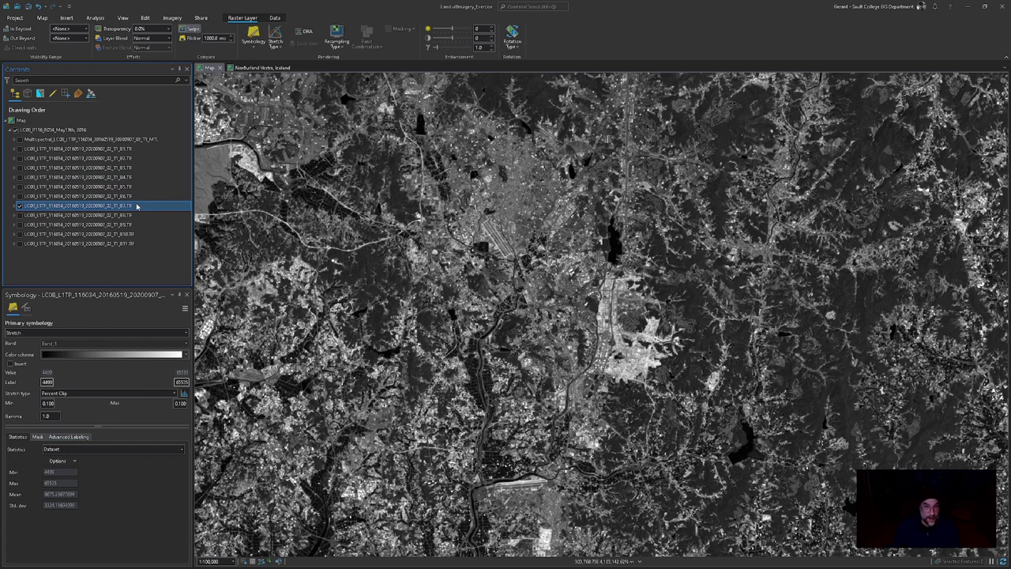
{"action": "key", "text": "super+shift+s"}
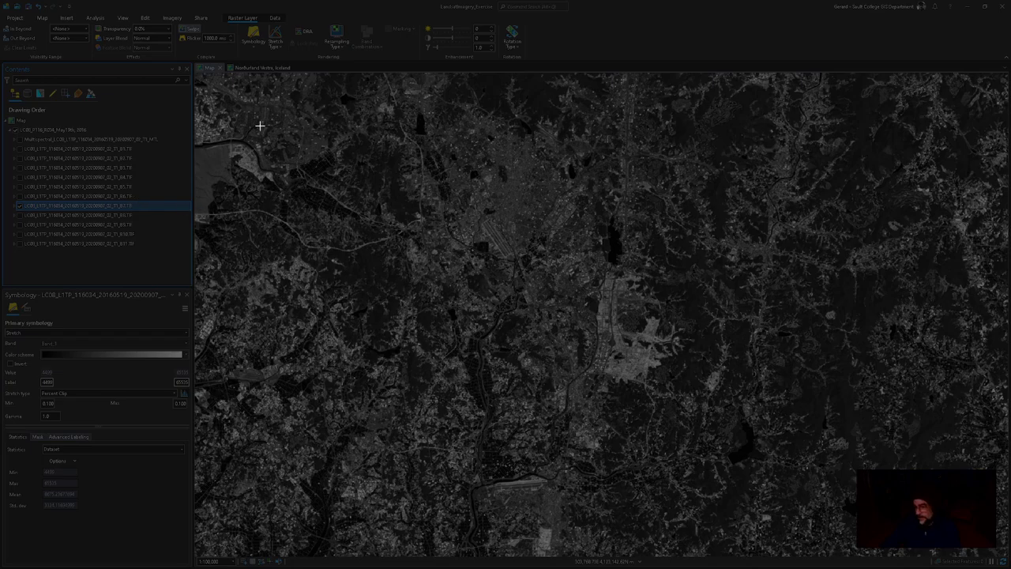
{"action": "left_click_drag", "start_coordinate": [199, 75], "coordinate": [1002, 554]}
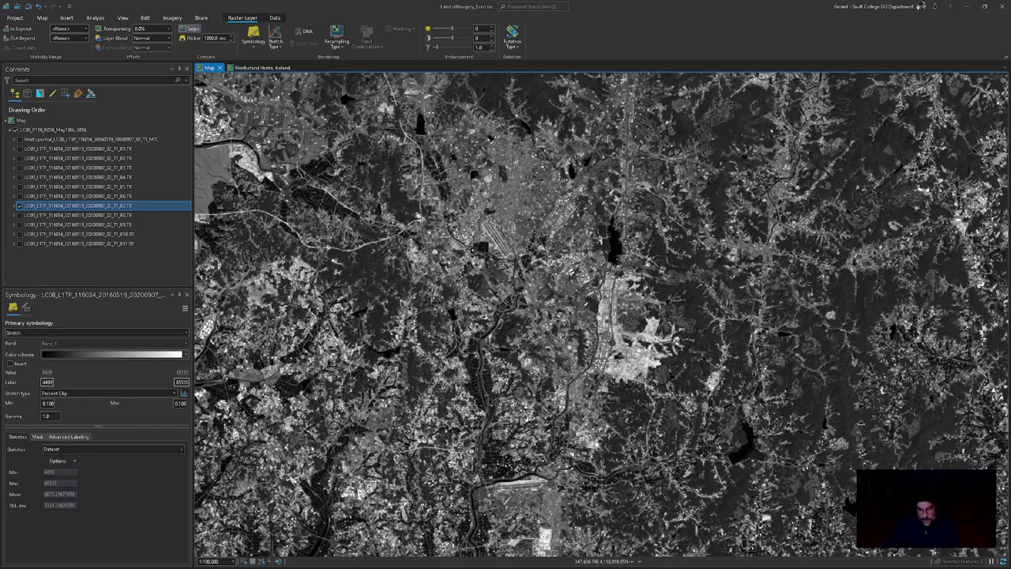
Step: Switch to Word, paste the Band 7 capture after the Band 4 image, and set its height to 5.5 cm
{"action": "key", "text": "alt+Tab"}
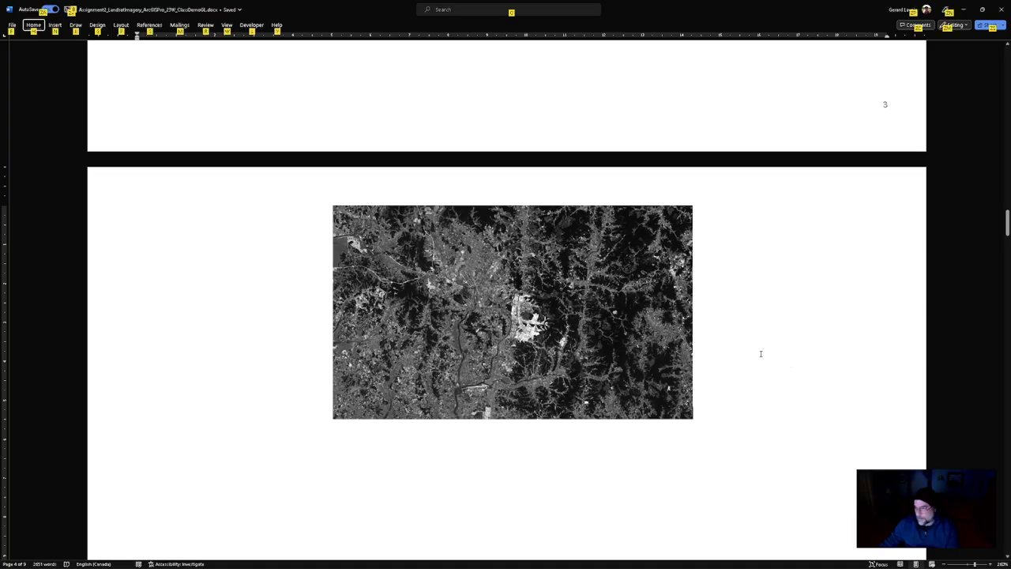
{"action": "key", "text": "ctrl+v"}
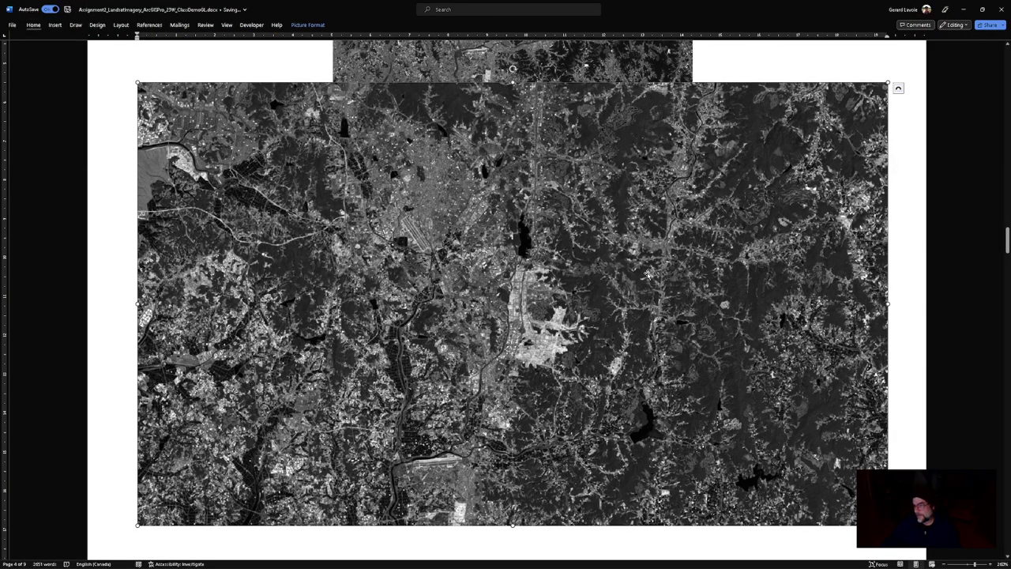
{"action": "left_click", "coordinate": [307, 24]}
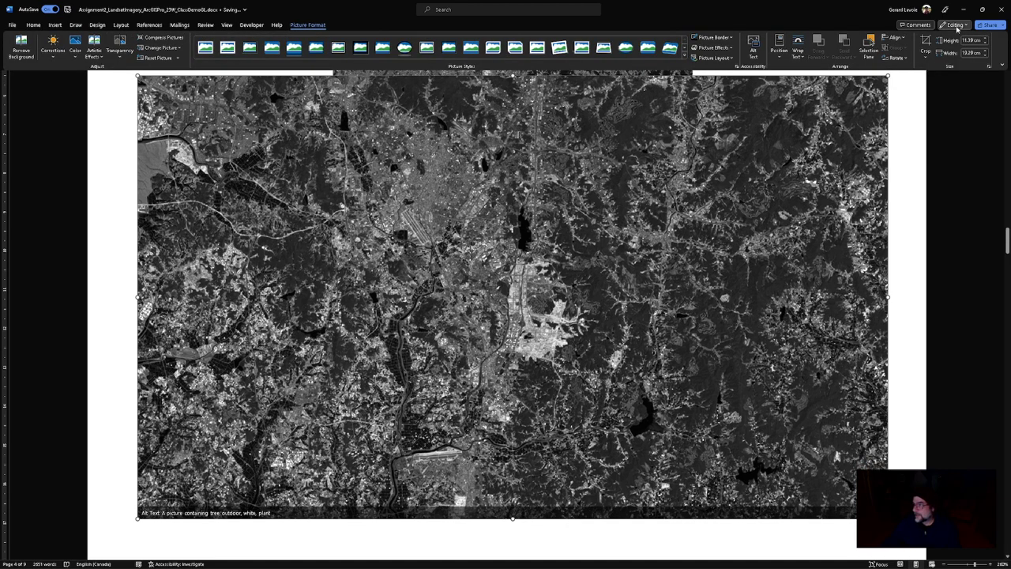
{"action": "left_click", "coordinate": [984, 39]}
{"action": "left_click", "coordinate": [971, 39]}
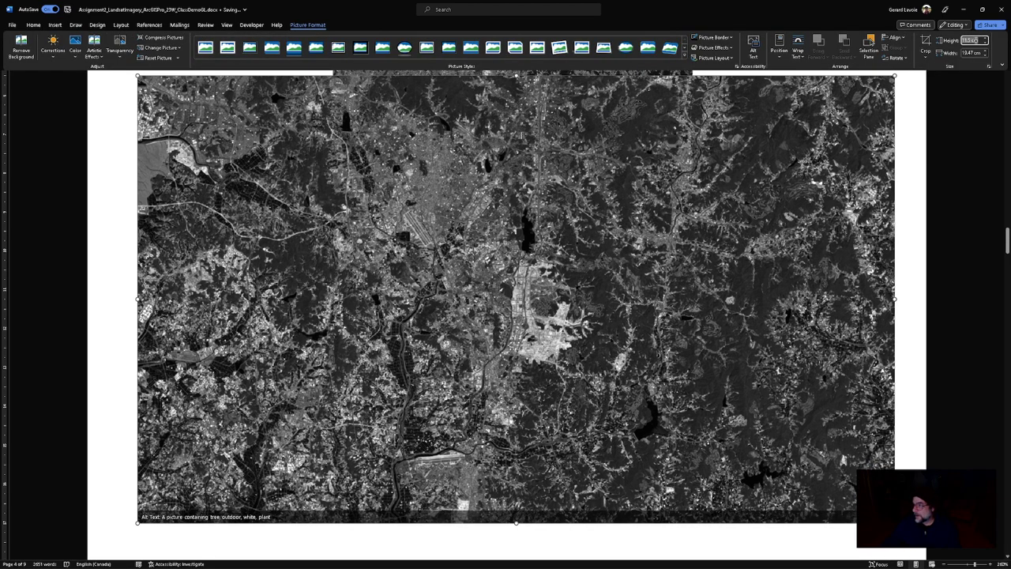
{"action": "type", "text": "5"}
{"action": "key", "text": "Return"}
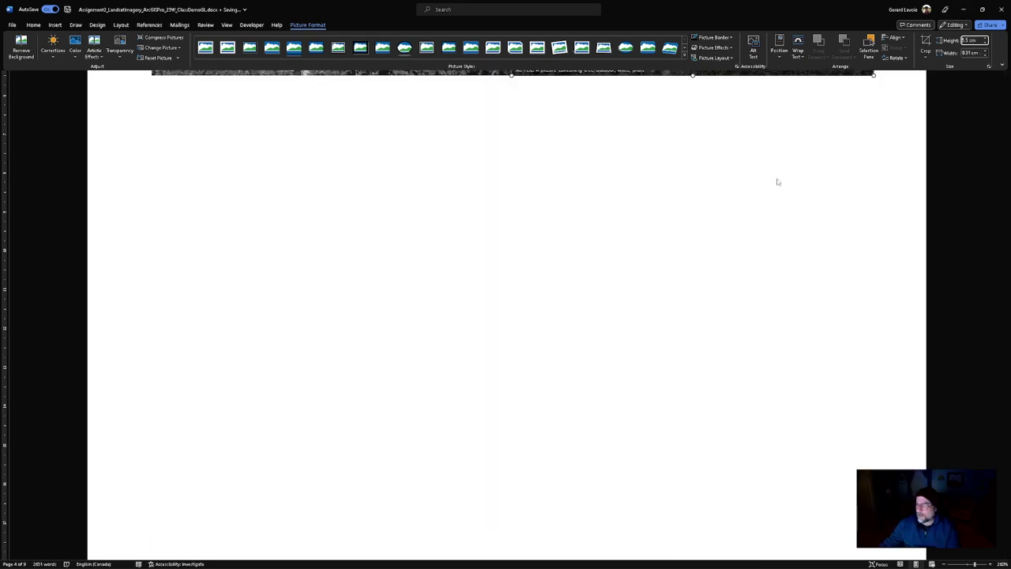
{"action": "scroll", "coordinate": [738, 271], "scroll_direction": "up", "scroll_amount": 5}
{"action": "left_click", "coordinate": [889, 389]}
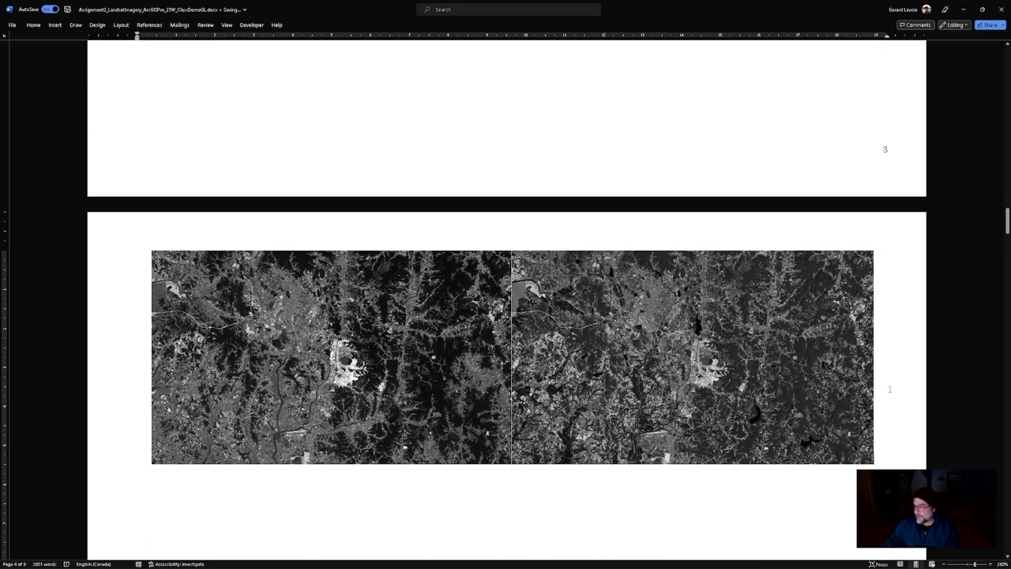
Step: Centre the side-by-side Band 4 and Band 7 images on the page and put a small gap between them
{"action": "left_click", "coordinate": [426, 411]}
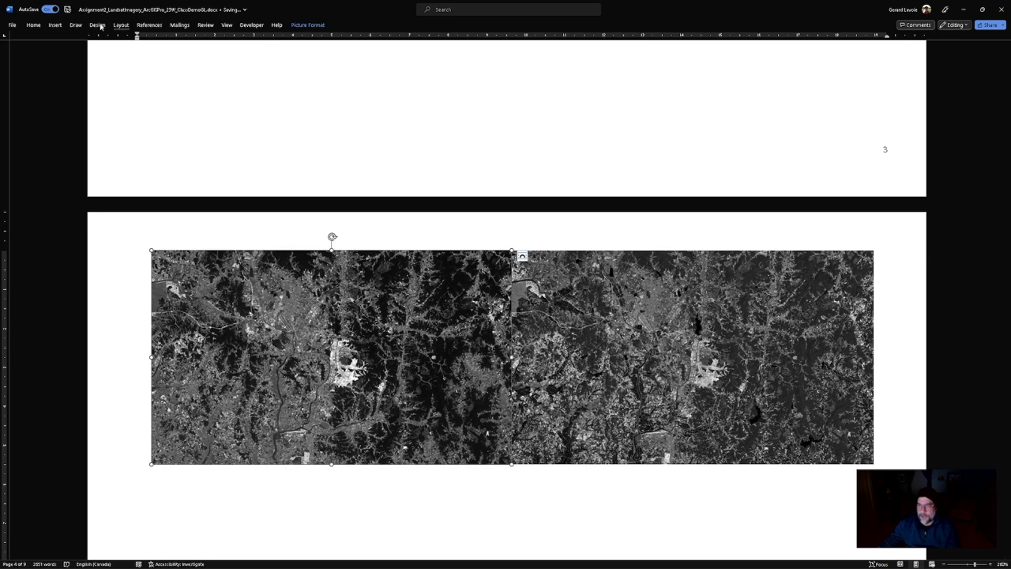
{"action": "left_click", "coordinate": [31, 26]}
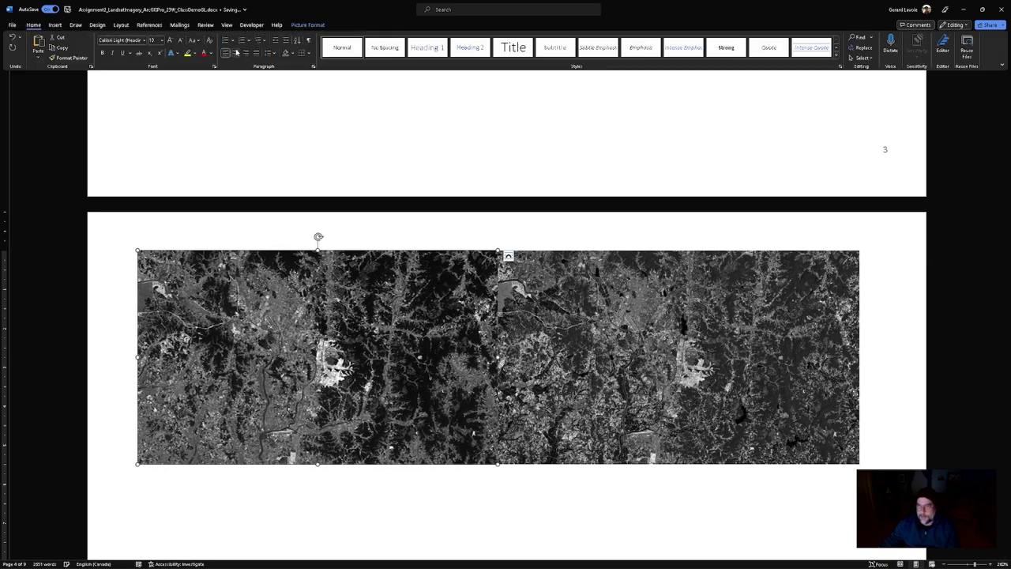
{"action": "left_click", "coordinate": [895, 317]}
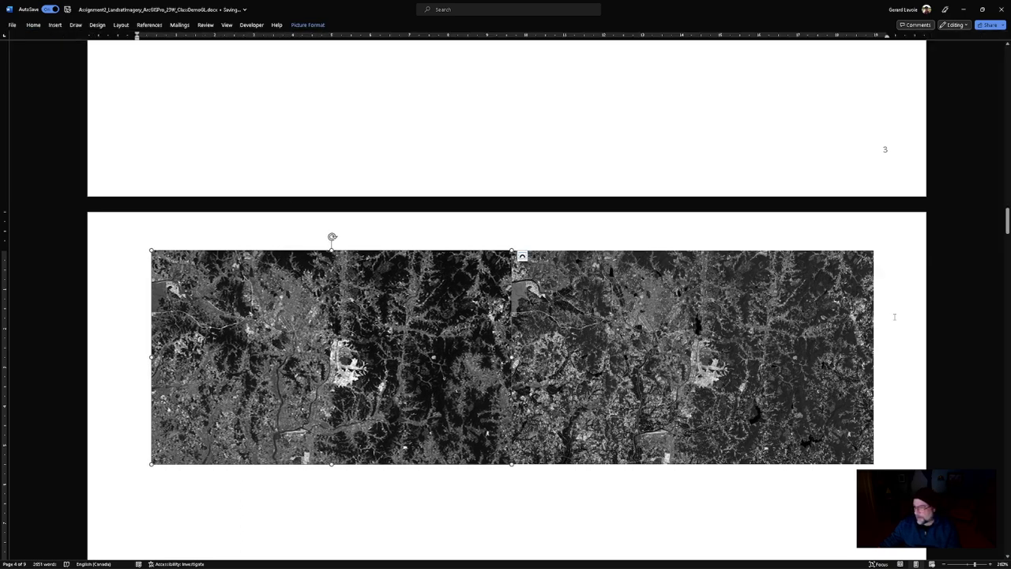
{"action": "left_click", "coordinate": [894, 317]}
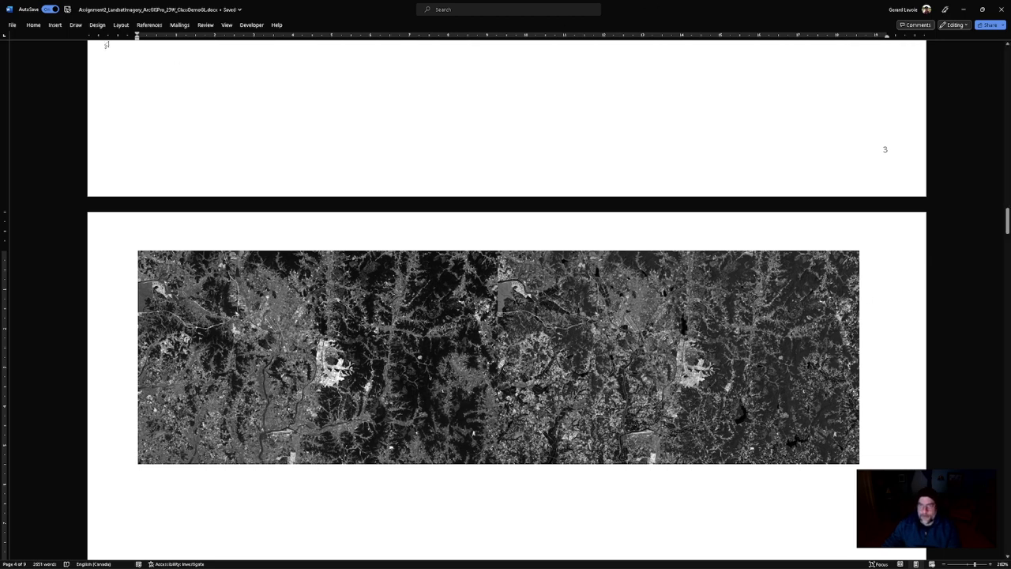
{"action": "left_click", "coordinate": [33, 24]}
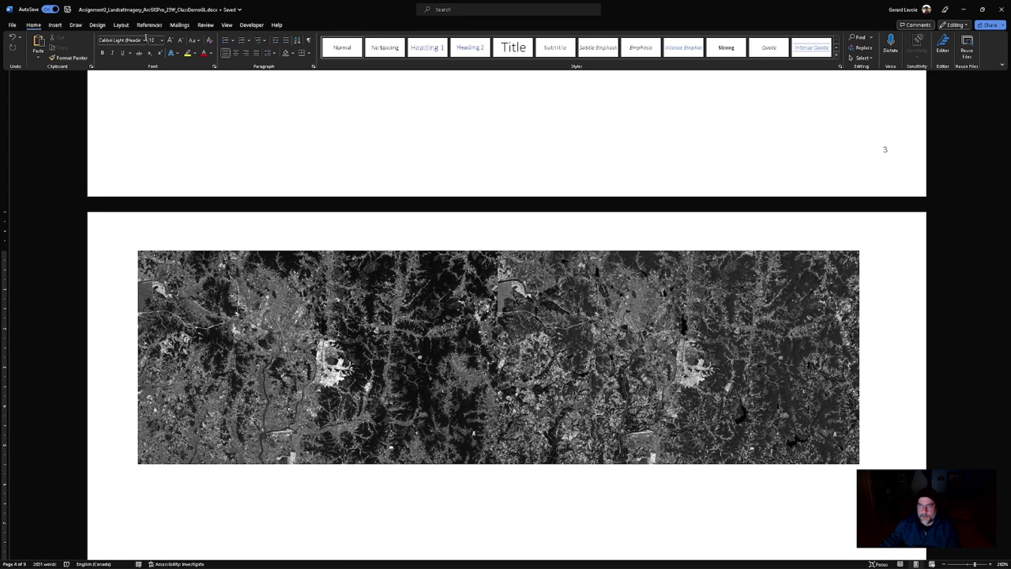
{"action": "left_click", "coordinate": [235, 52]}
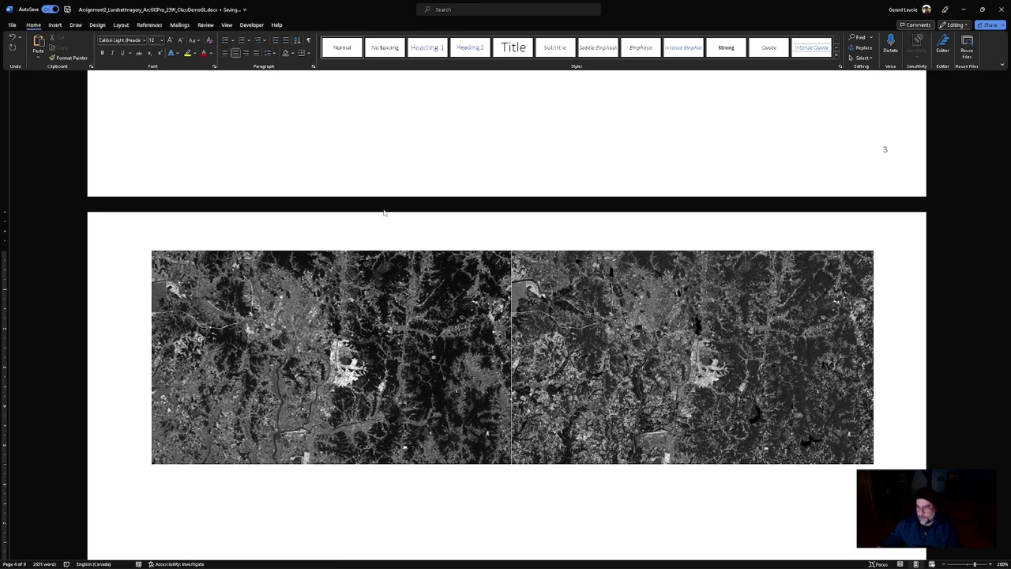
{"action": "left_click", "coordinate": [918, 409]}
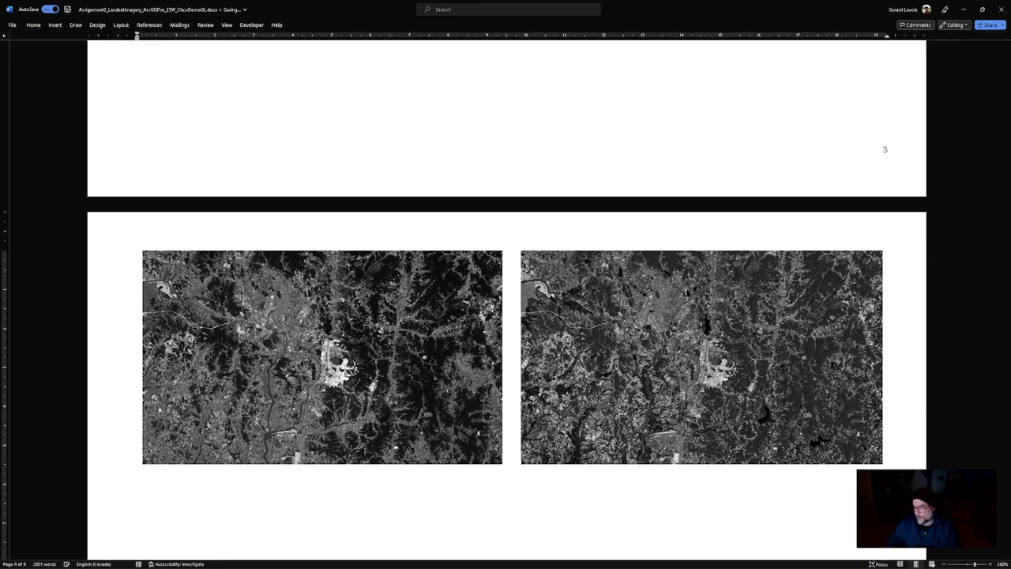
Step: Compare the two pasted band images and review the example caption's scale, band descriptions, and scene ID with USGS.gov citation
{"action": "left_click", "coordinate": [990, 564]}
{"action": "left_click", "coordinate": [990, 564]}
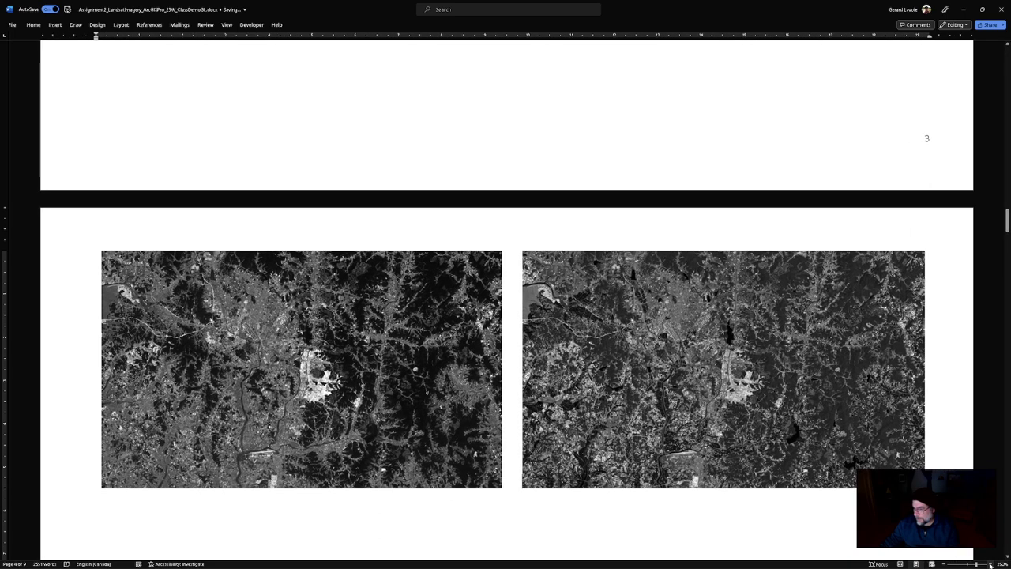
{"action": "left_click", "coordinate": [990, 564]}
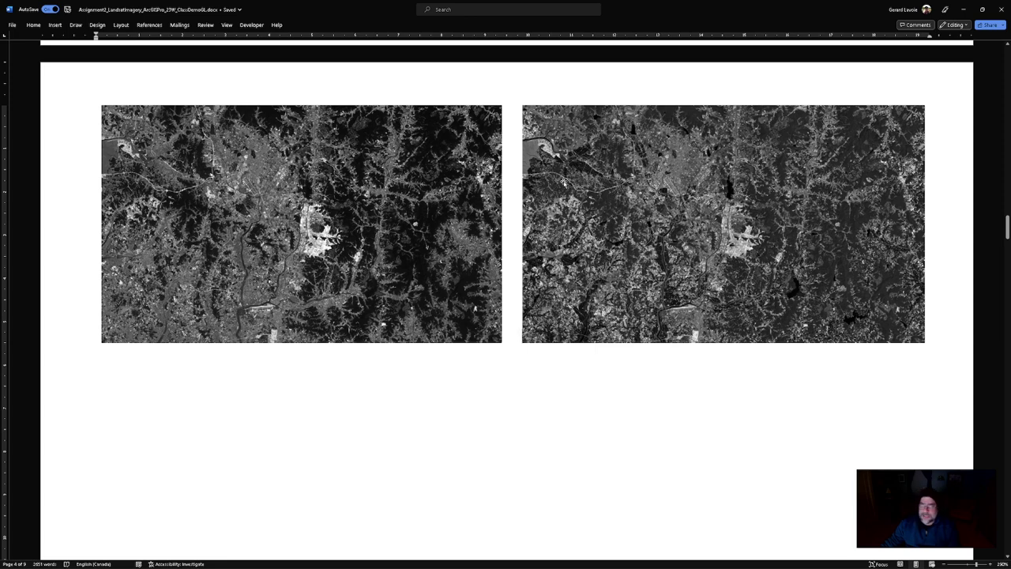
{"action": "scroll", "coordinate": [643, 372], "scroll_direction": "up", "scroll_amount": 5}
{"action": "scroll", "coordinate": [650, 350], "scroll_direction": "up", "scroll_amount": 5}
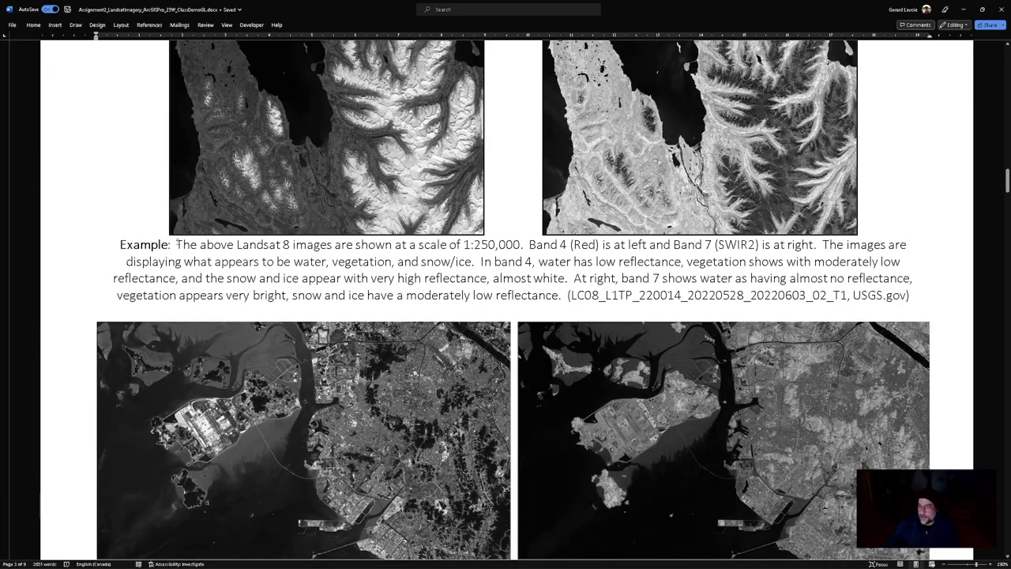
{"action": "left_click_drag", "start_coordinate": [179, 245], "coordinate": [909, 295]}
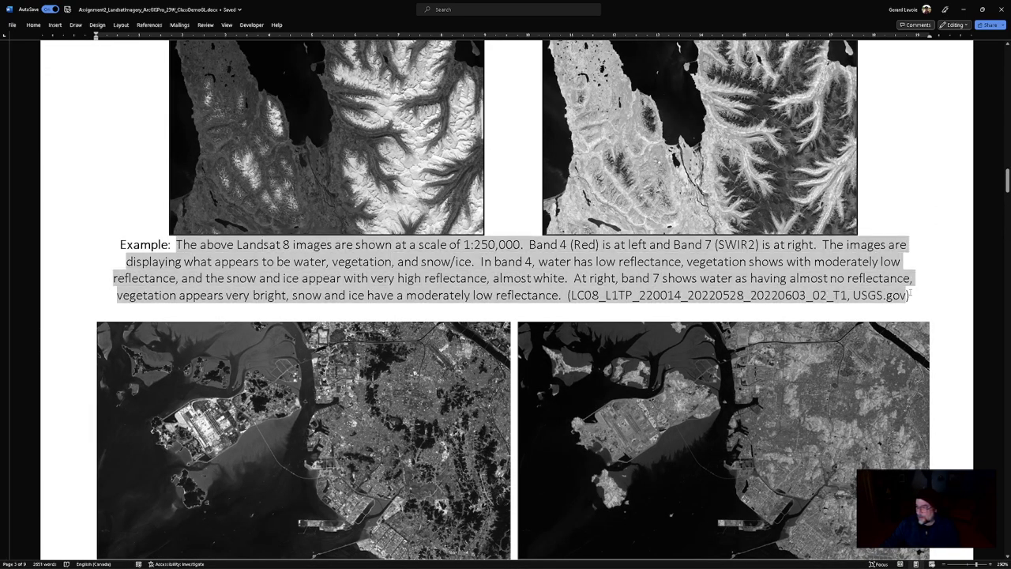
{"action": "left_click", "coordinate": [687, 294]}
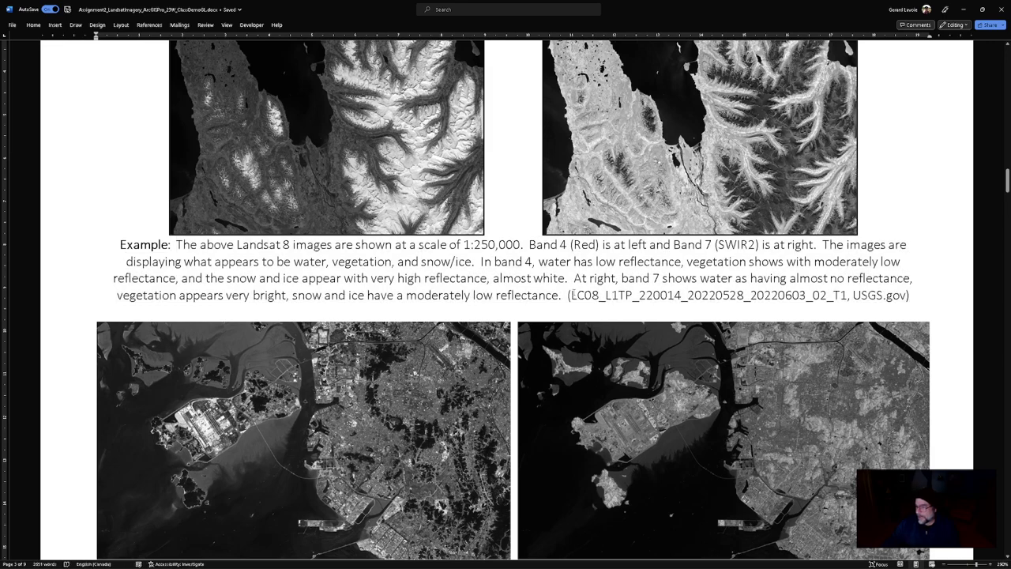
{"action": "left_click_drag", "start_coordinate": [571, 295], "coordinate": [909, 295]}
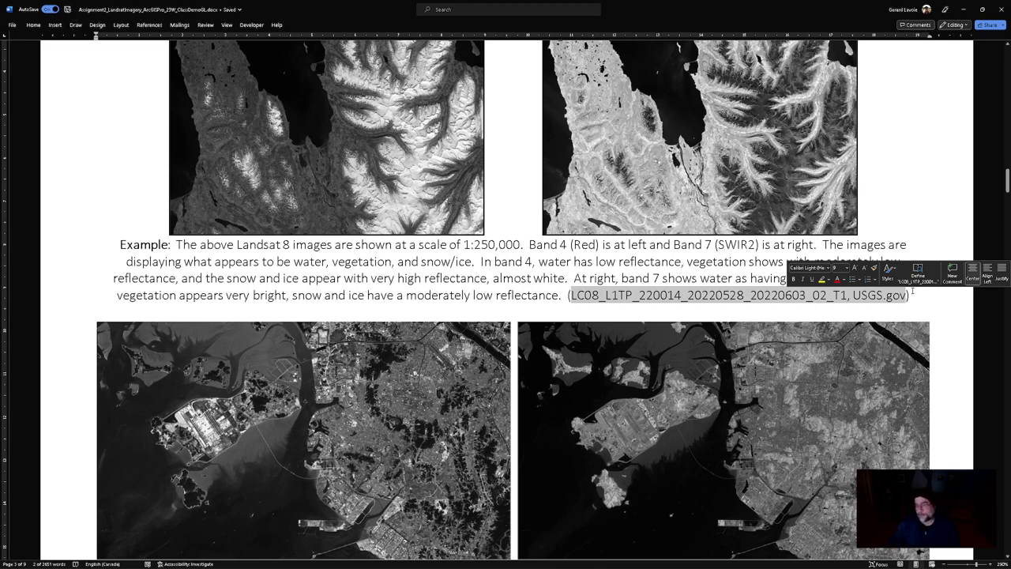
{"action": "left_click", "coordinate": [500, 280]}
{"action": "scroll", "coordinate": [500, 286], "scroll_direction": "down", "scroll_amount": 10}
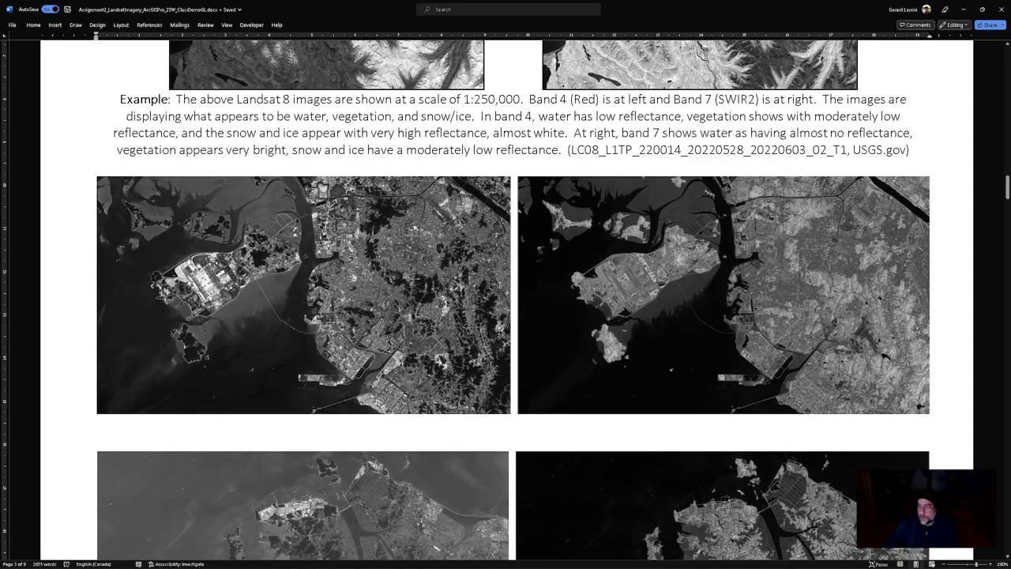
{"action": "scroll", "coordinate": [500, 285], "scroll_direction": "down", "scroll_amount": 10}
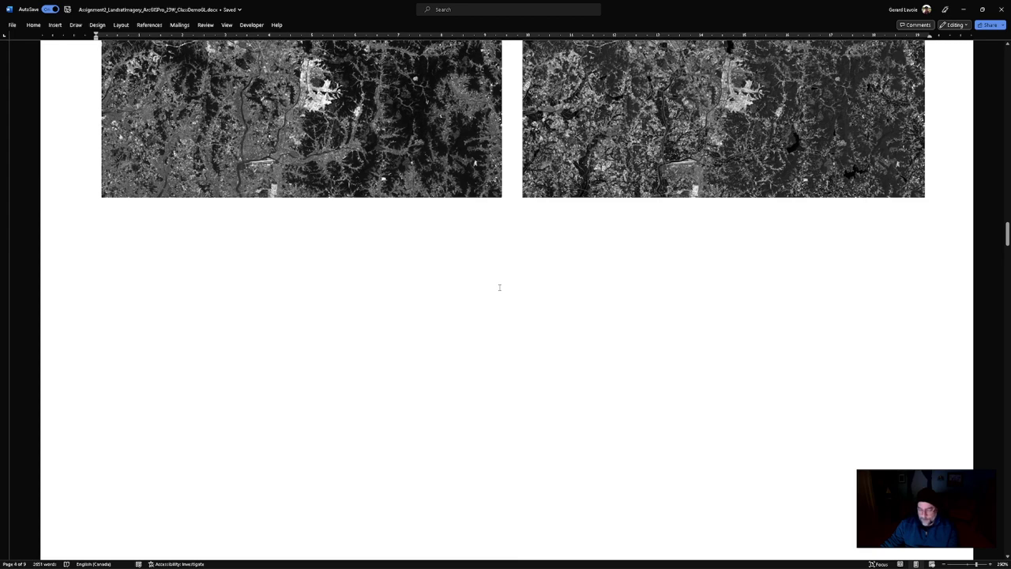
Step: Read question 19's requirements for the Band 8 panchromatic and thermal band comparison, and examine its example images and caption
{"action": "key", "text": "alt"}
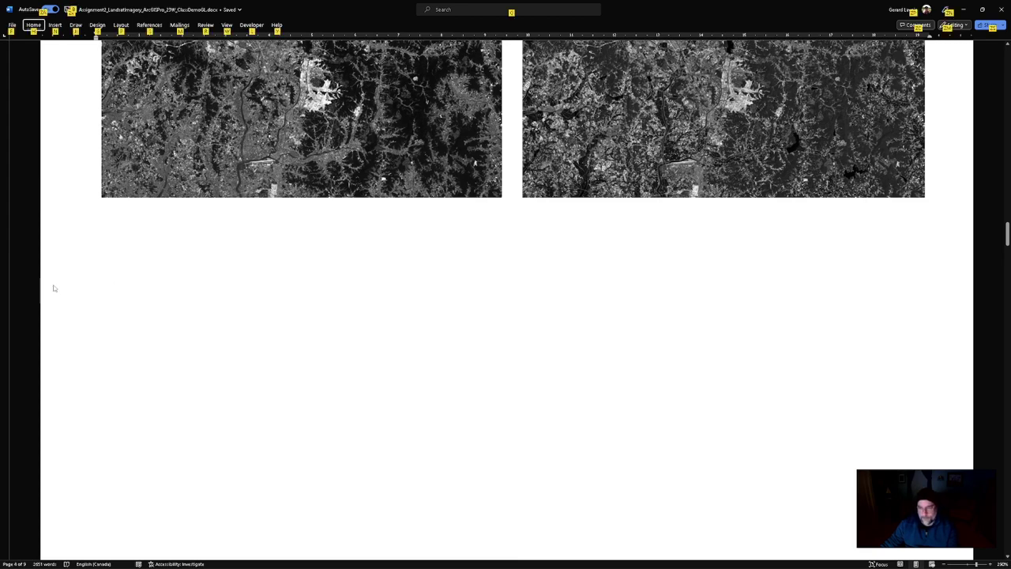
{"action": "scroll", "coordinate": [528, 388], "scroll_direction": "down", "scroll_amount": 12}
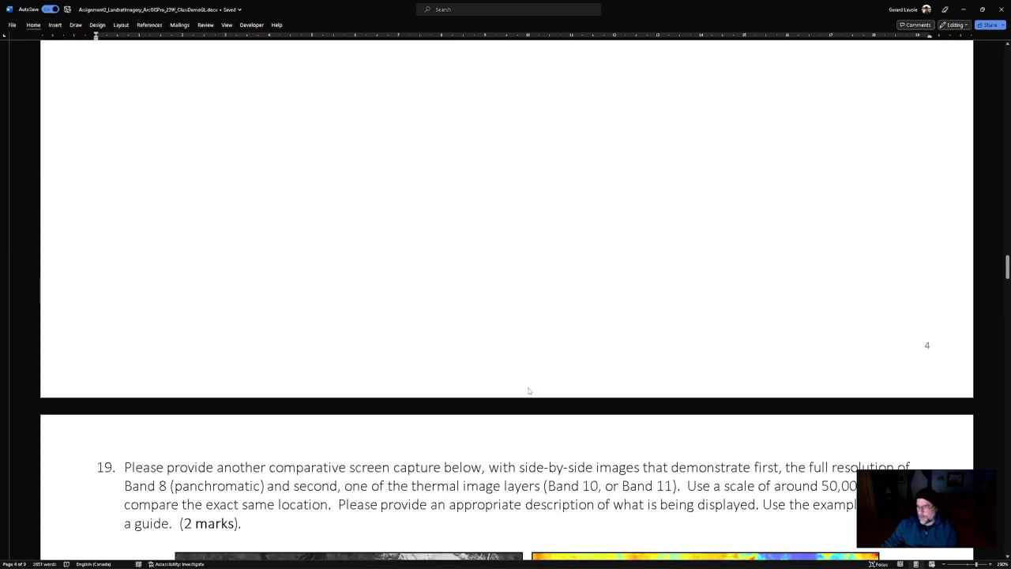
{"action": "scroll", "coordinate": [529, 388], "scroll_direction": "up", "scroll_amount": 3}
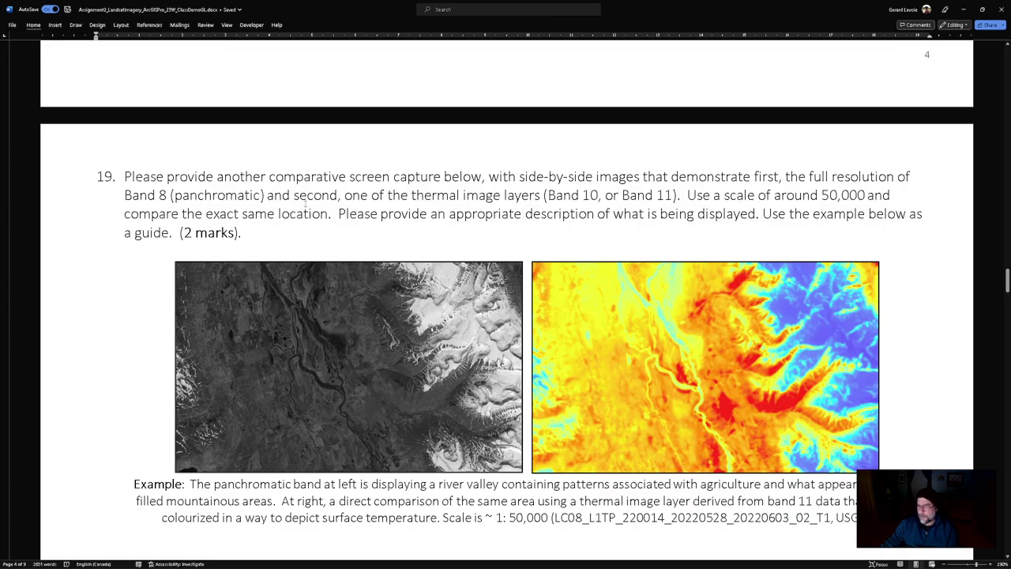
{"action": "left_click_drag", "start_coordinate": [124, 194], "coordinate": [252, 195]}
{"action": "left_click", "coordinate": [466, 207]}
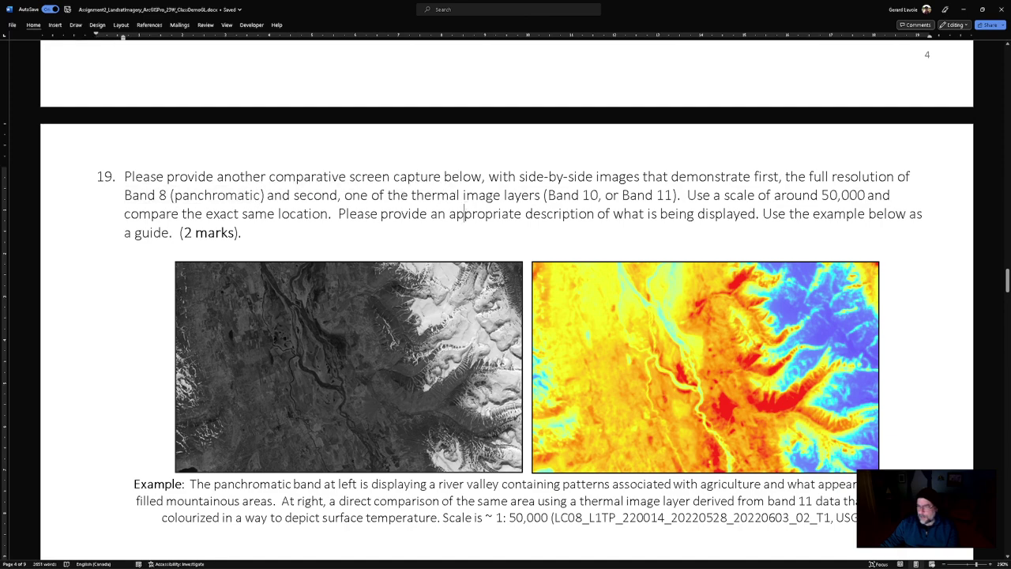
{"action": "left_click_drag", "start_coordinate": [411, 195], "coordinate": [581, 196]}
{"action": "left_click", "coordinate": [565, 196]}
{"action": "scroll", "coordinate": [793, 282], "scroll_direction": "down", "scroll_amount": 20}
{"action": "scroll", "coordinate": [792, 282], "scroll_direction": "up", "scroll_amount": 15}
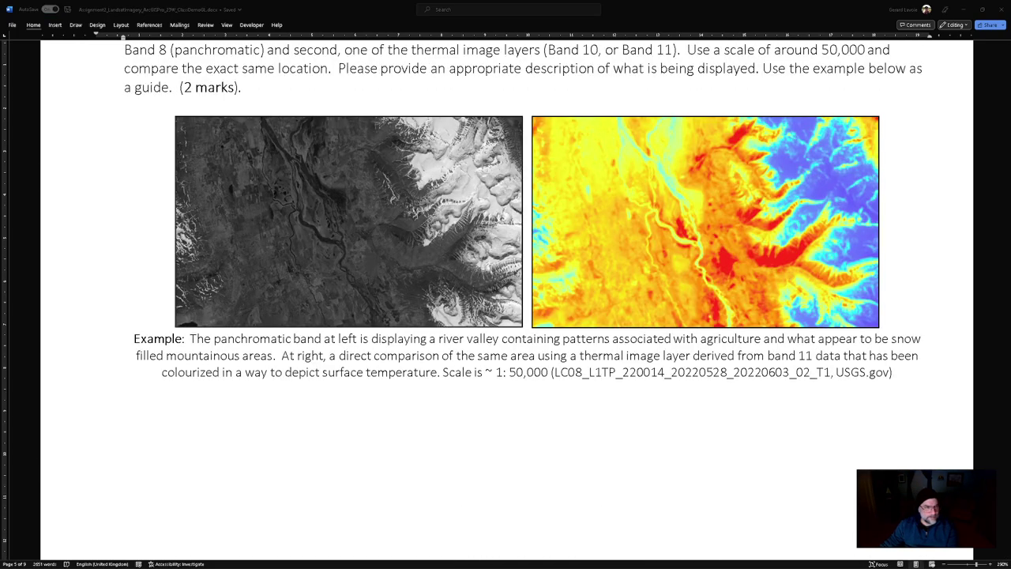
Step: Switch to ArcGIS Pro and display Band 8 instead of Band 7, centred on the coastal airport island at 1:100,000
{"action": "key", "text": "alt+Tab"}
{"action": "left_click", "coordinate": [20, 206]}
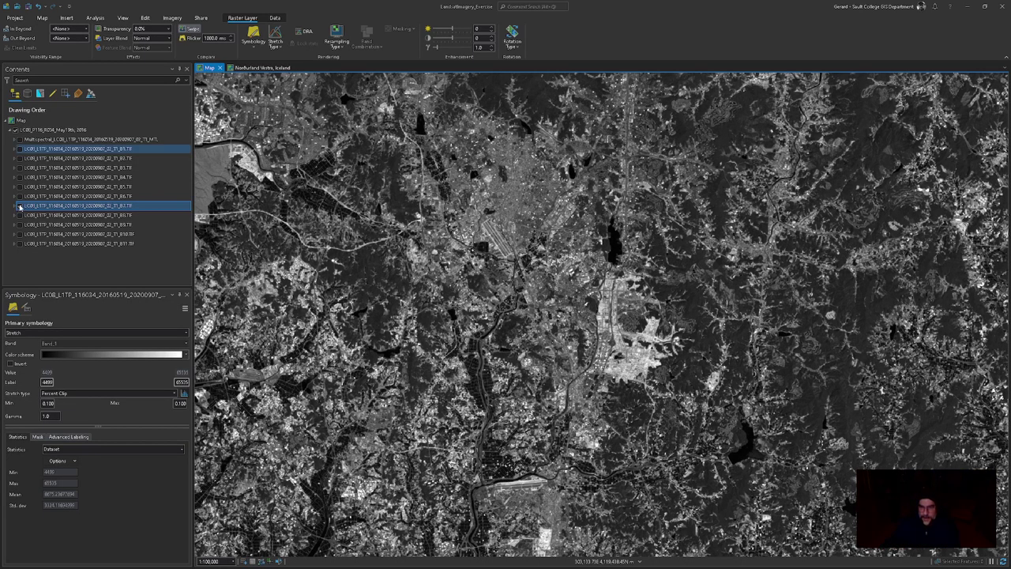
{"action": "left_click", "coordinate": [20, 215]}
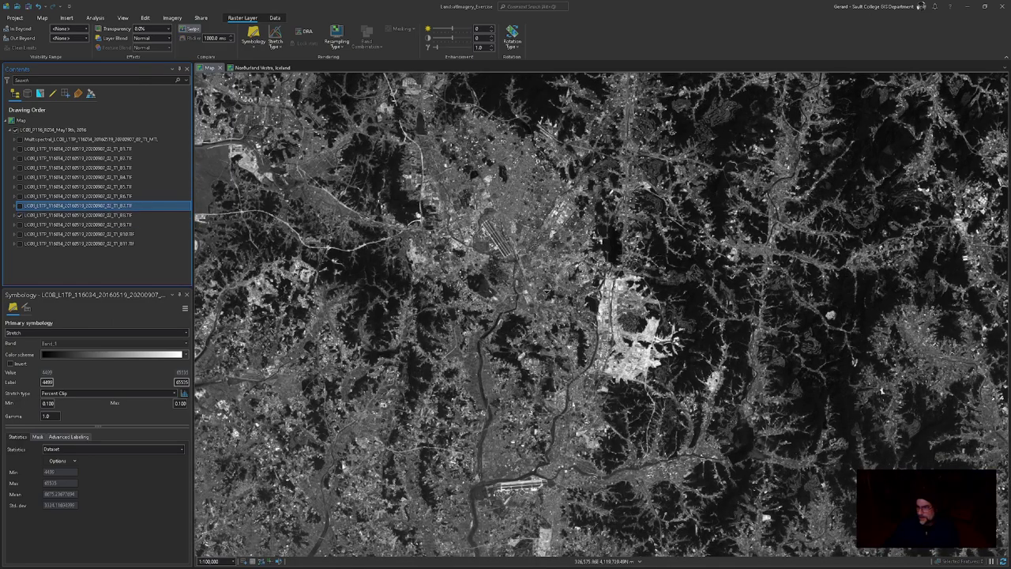
{"action": "scroll", "coordinate": [573, 319], "scroll_direction": "down", "scroll_amount": 5}
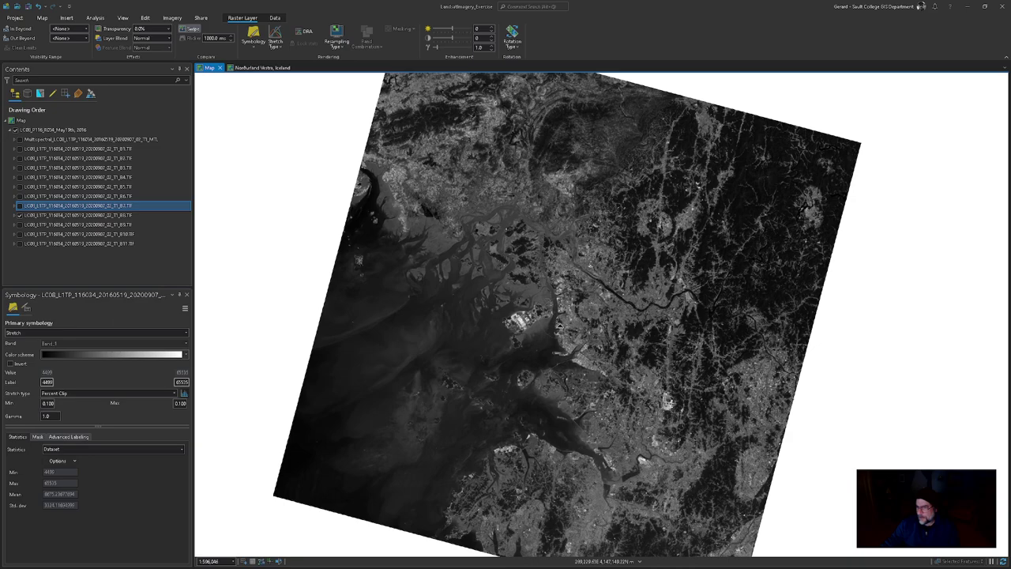
{"action": "scroll", "coordinate": [559, 324], "scroll_direction": "up", "scroll_amount": 5}
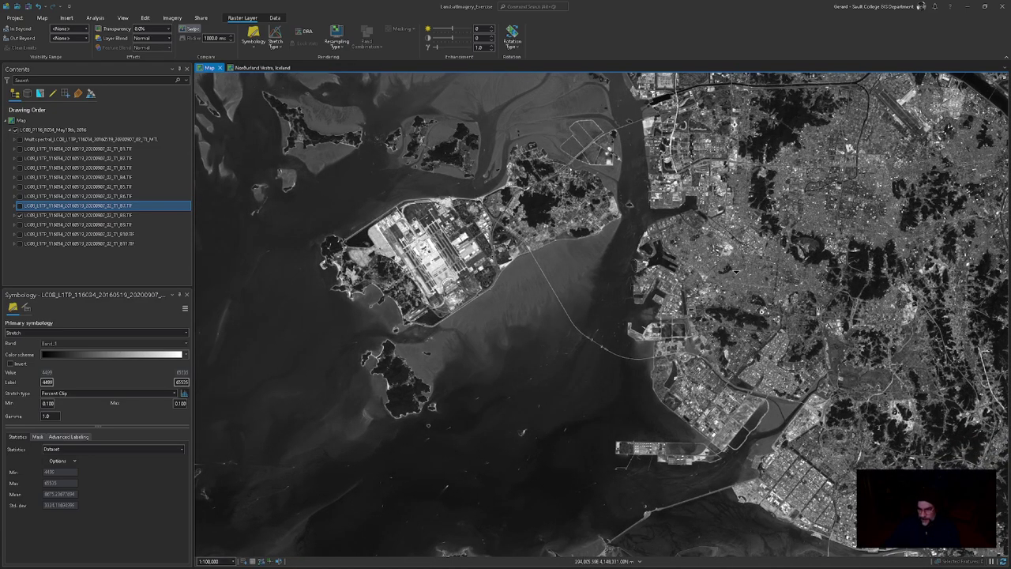
Step: Zoom Band 8 to its source resolution, centre the airport island, and take a screen capture of the map view
{"action": "right_click", "coordinate": [131, 216]}
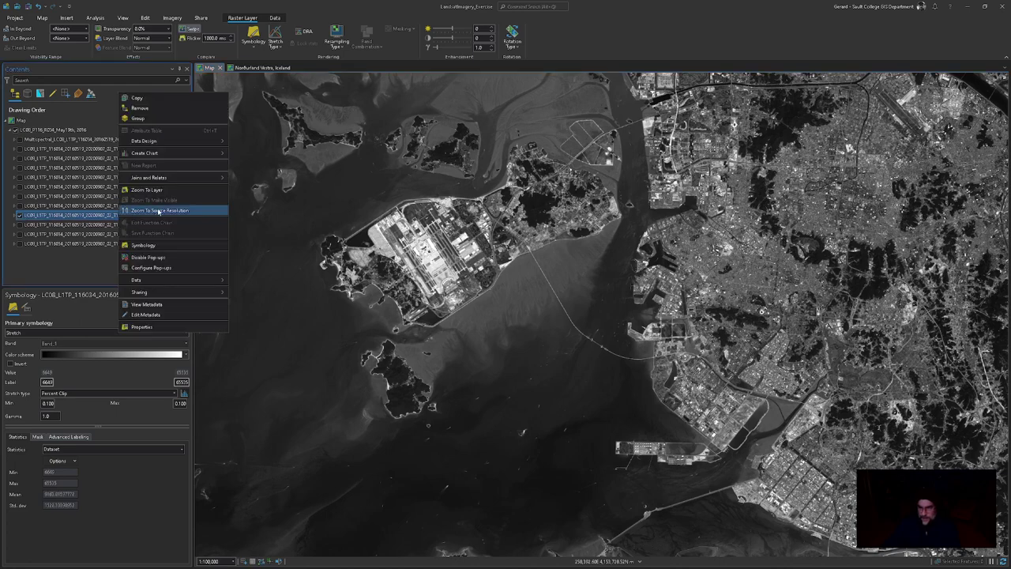
{"action": "left_click", "coordinate": [158, 210]}
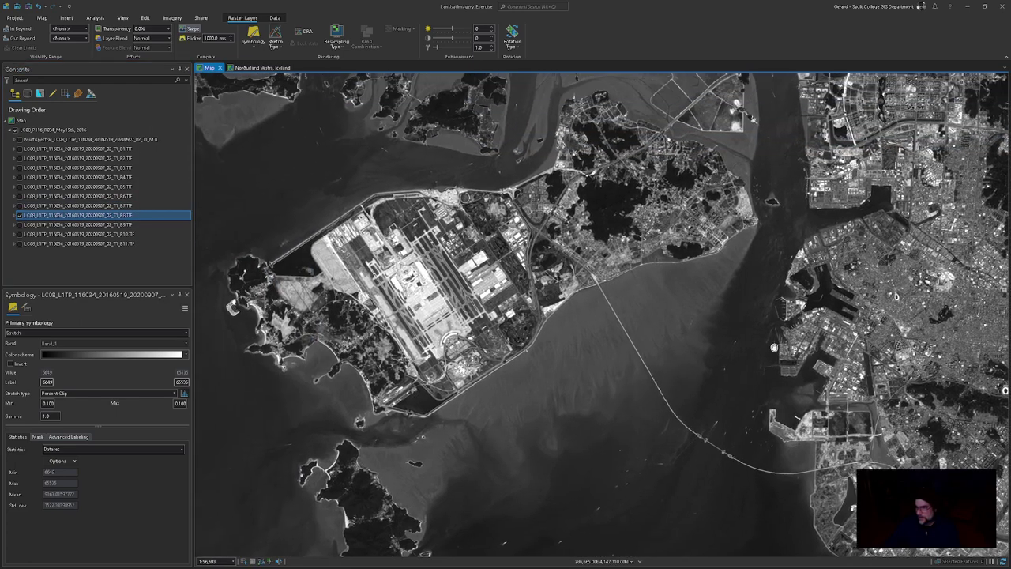
{"action": "left_click_drag", "start_coordinate": [775, 348], "coordinate": [893, 421]}
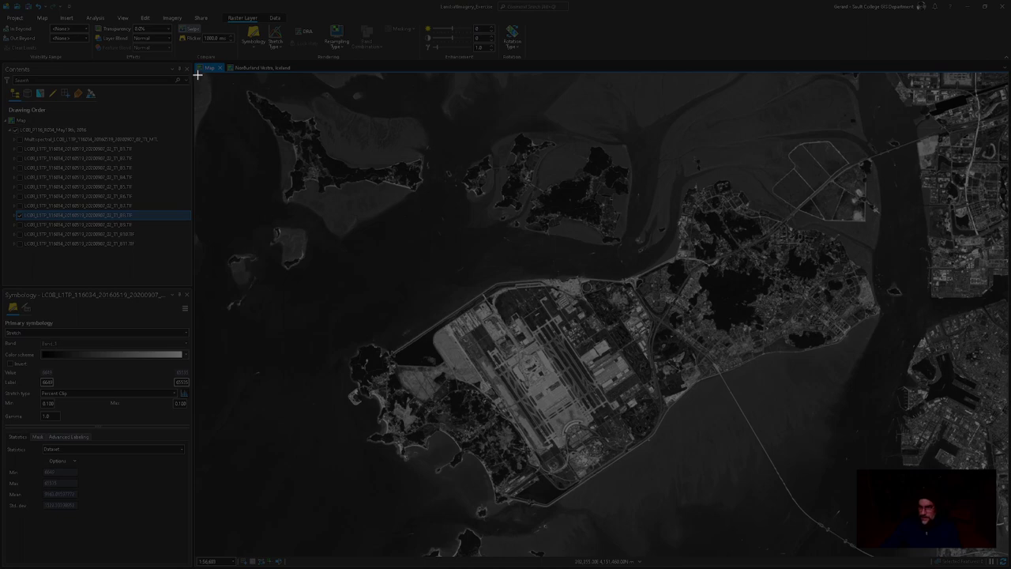
{"action": "left_click_drag", "start_coordinate": [197, 75], "coordinate": [1005, 553]}
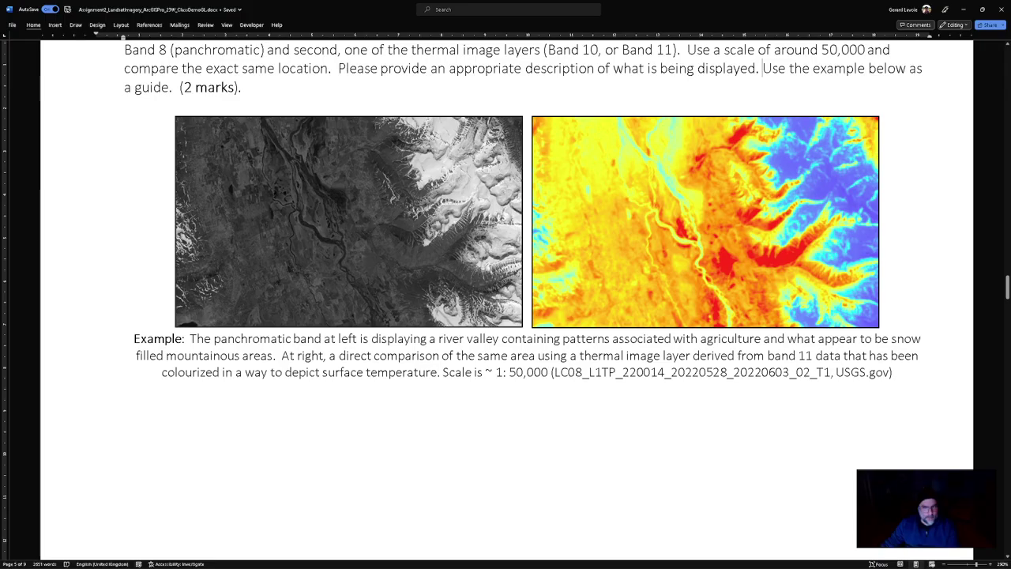
Step: Switch to Word, paste the Band 8 capture below question 19's example caption, and set its height to 5.5 cm
{"action": "key", "text": "alt+Tab"}
{"action": "left_click", "coordinate": [571, 436]}
{"action": "key", "text": "ctrl+v"}
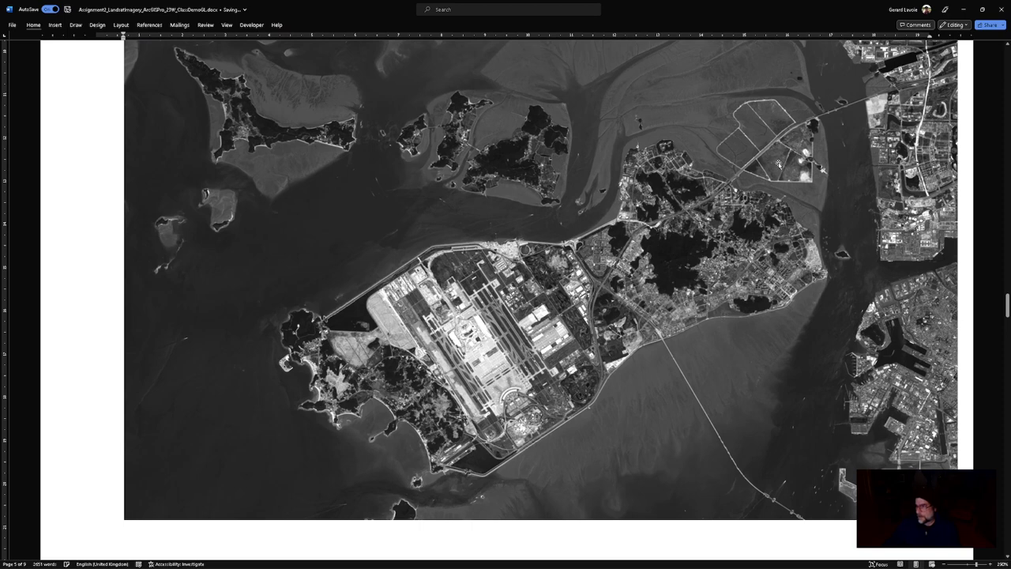
{"action": "left_click", "coordinate": [320, 24]}
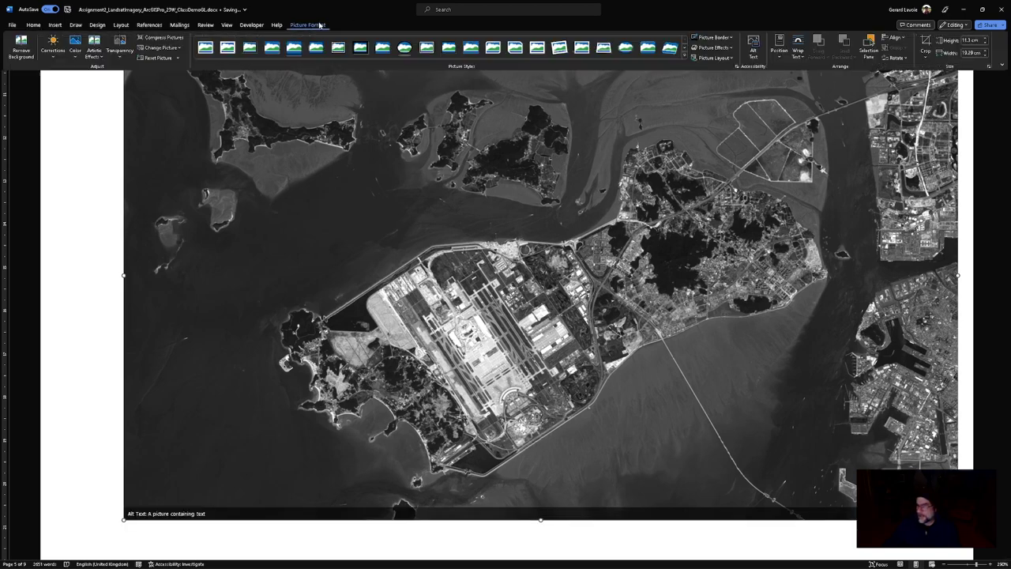
{"action": "left_click", "coordinate": [980, 40]}
{"action": "type", "text": "5.5"}
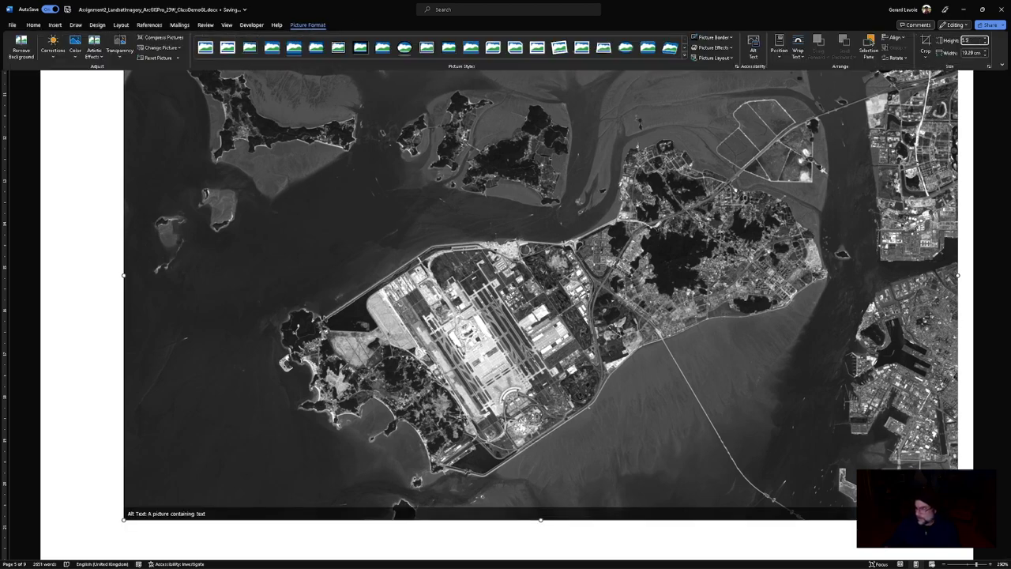
{"action": "key", "text": "Return"}
{"action": "left_click", "coordinate": [575, 242]}
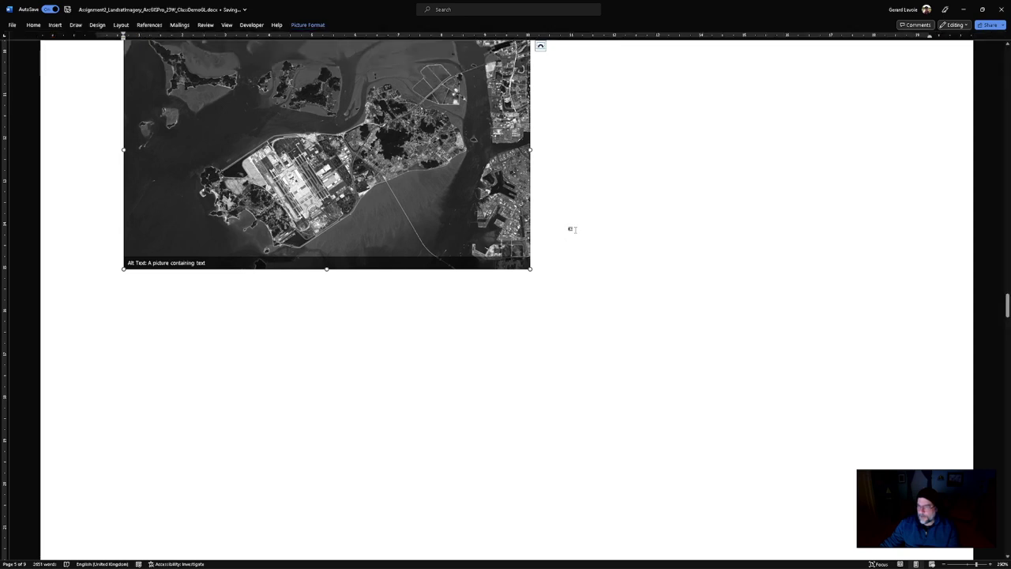
{"action": "left_click", "coordinate": [548, 224]}
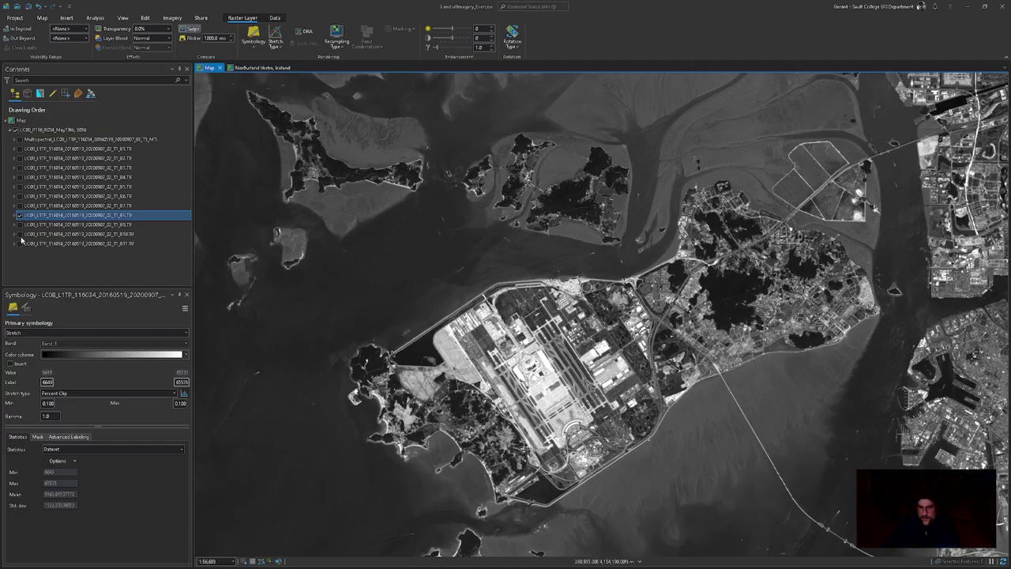
Step: Display thermal Band 10 instead of Band 8 in ArcGIS Pro, and paste its capture after the Band 8 picture in Word
{"action": "left_click", "coordinate": [19, 234]}
{"action": "left_click", "coordinate": [20, 214]}
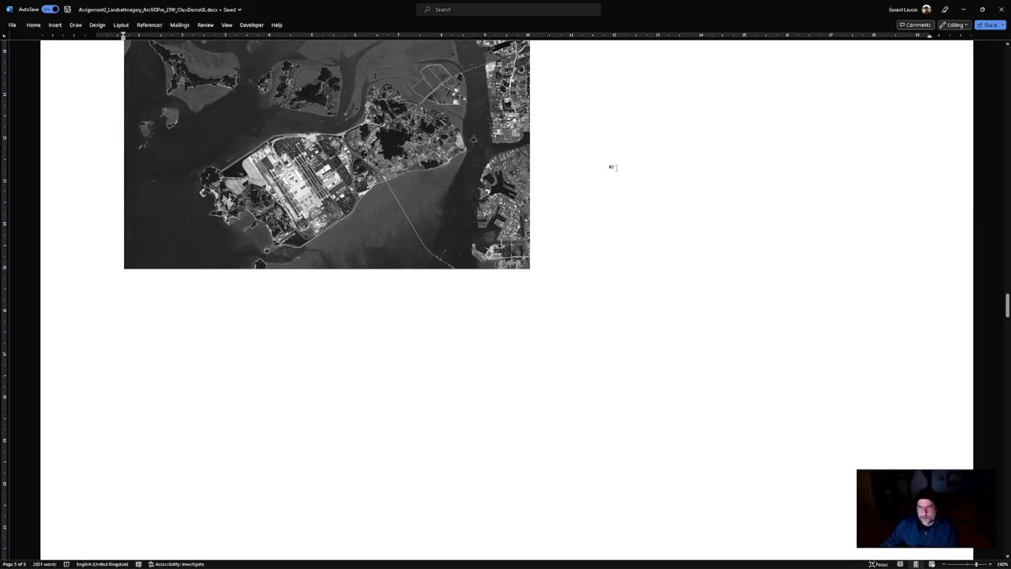
{"action": "key", "text": "ctrl+v"}
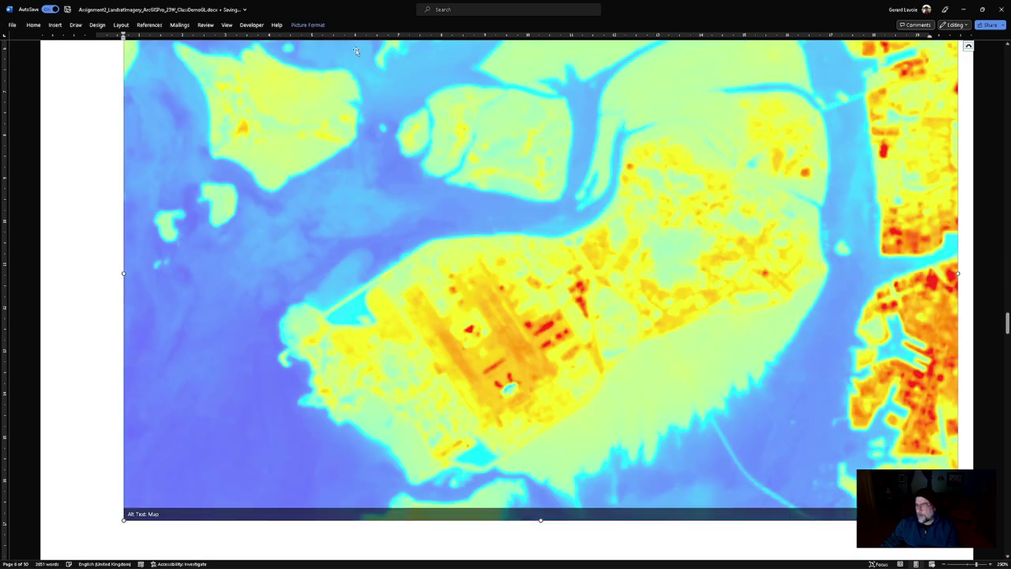
Step: Set the pasted thermal picture's height to 5.5 cm
{"action": "left_click", "coordinate": [307, 24]}
{"action": "left_click", "coordinate": [972, 39]}
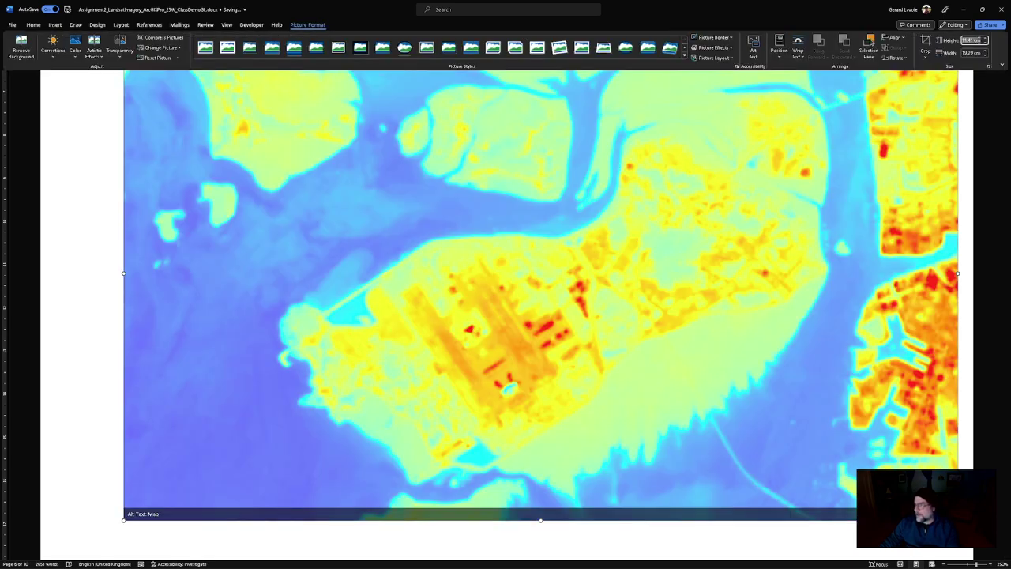
{"action": "type", "text": "1"}
{"action": "key", "text": "Return"}
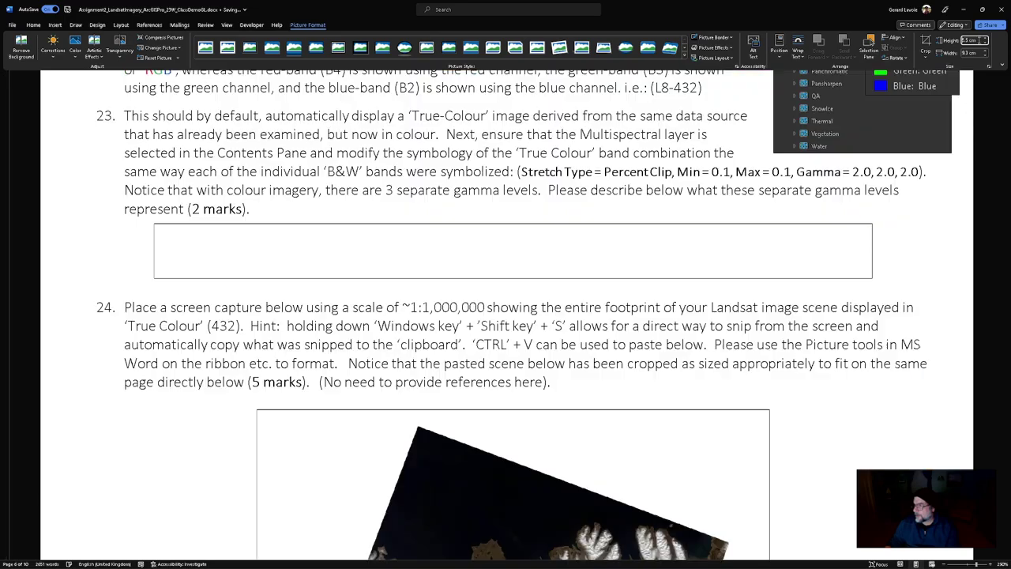
{"action": "scroll", "coordinate": [817, 300], "scroll_direction": "down", "scroll_amount": 3}
{"action": "scroll", "coordinate": [820, 303], "scroll_direction": "up", "scroll_amount": 5}
{"action": "scroll", "coordinate": [821, 303], "scroll_direction": "up", "scroll_amount": 10}
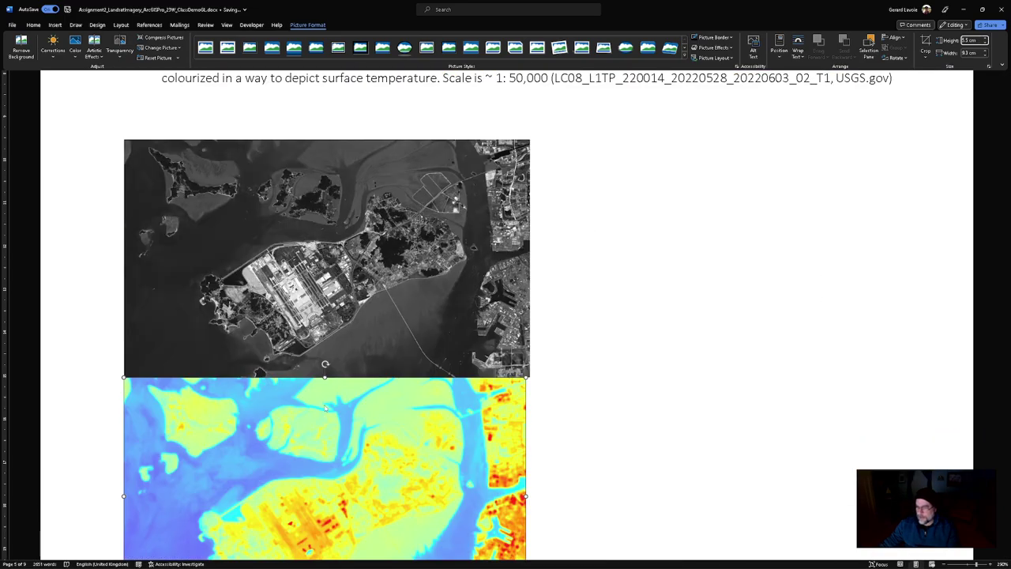
Step: Reduce the Band 8 picture's height by one increment so the thermal picture fits beside it
{"action": "left_click", "coordinate": [332, 392]}
{"action": "left_click", "coordinate": [567, 305]}
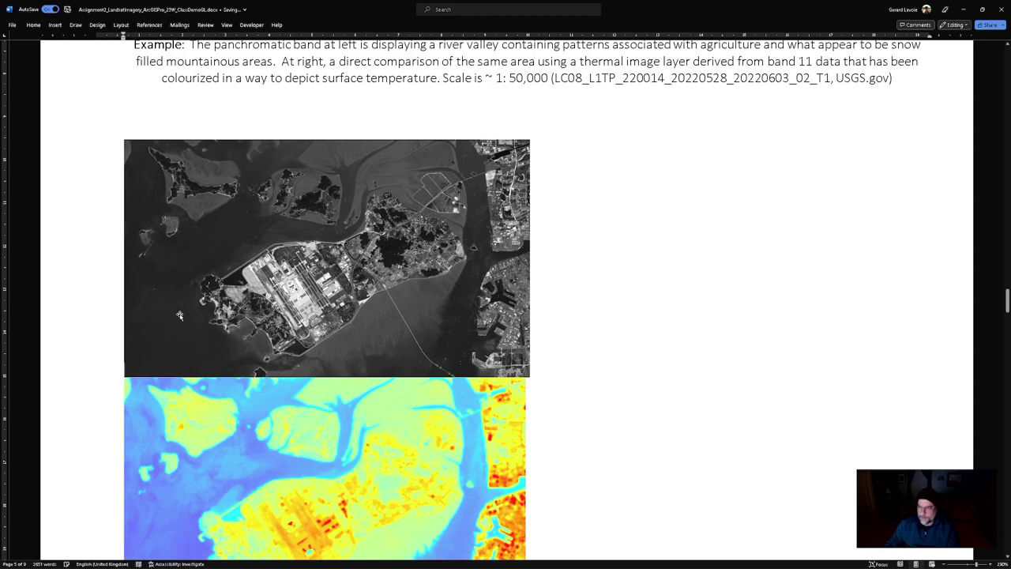
{"action": "left_click", "coordinate": [460, 452]}
{"action": "left_click", "coordinate": [467, 290]}
{"action": "left_click", "coordinate": [307, 25]}
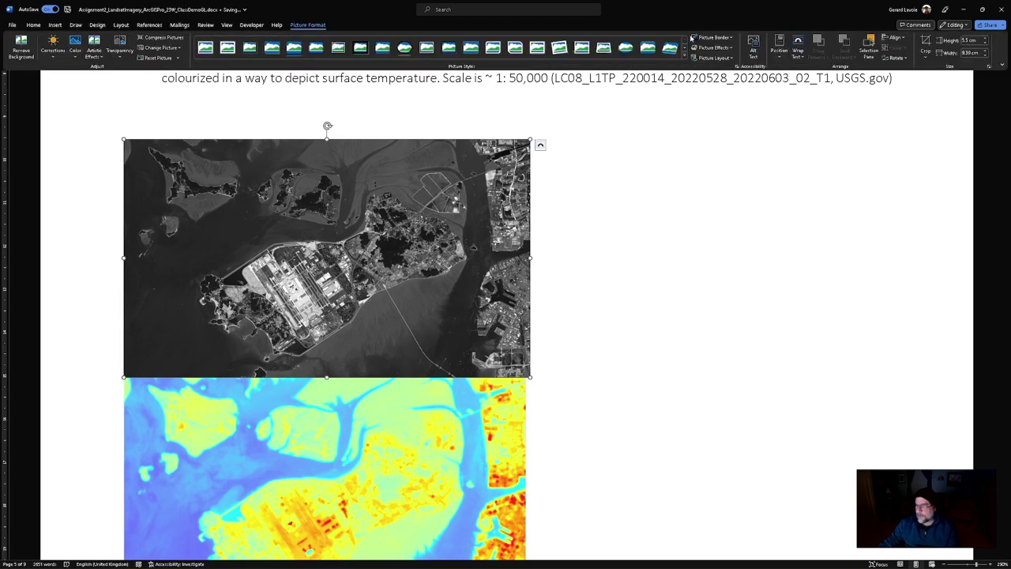
{"action": "left_click", "coordinate": [985, 43]}
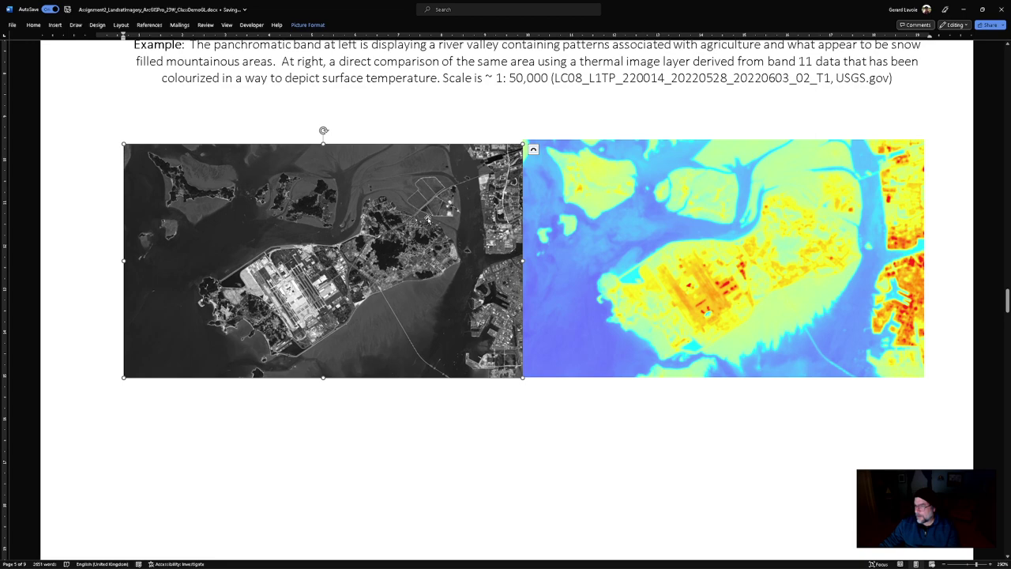
Step: Reduce the thermal picture's height by one increment to match Band 8, and put a small gap between the two pictures
{"action": "left_click", "coordinate": [864, 195]}
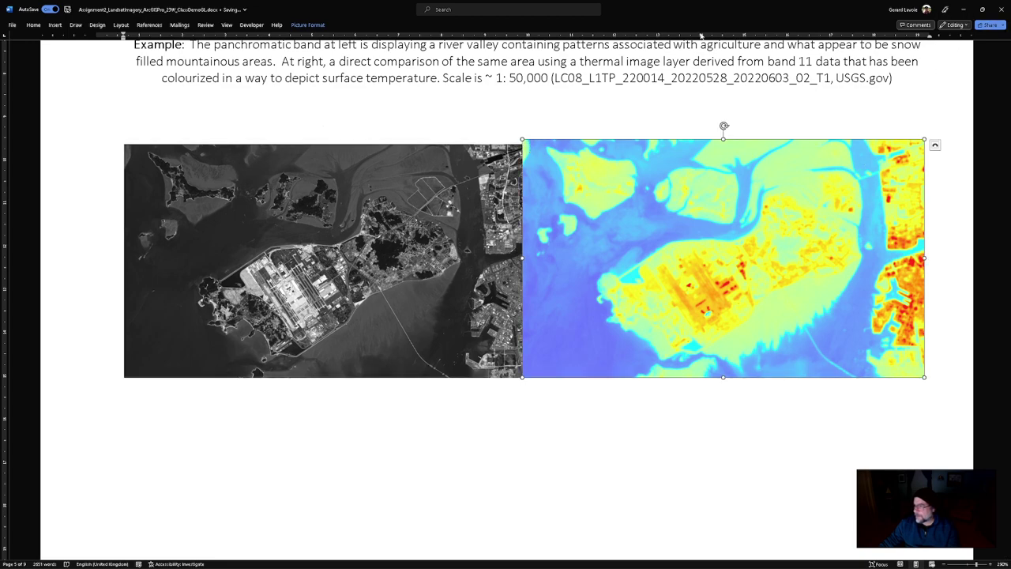
{"action": "left_click", "coordinate": [307, 25]}
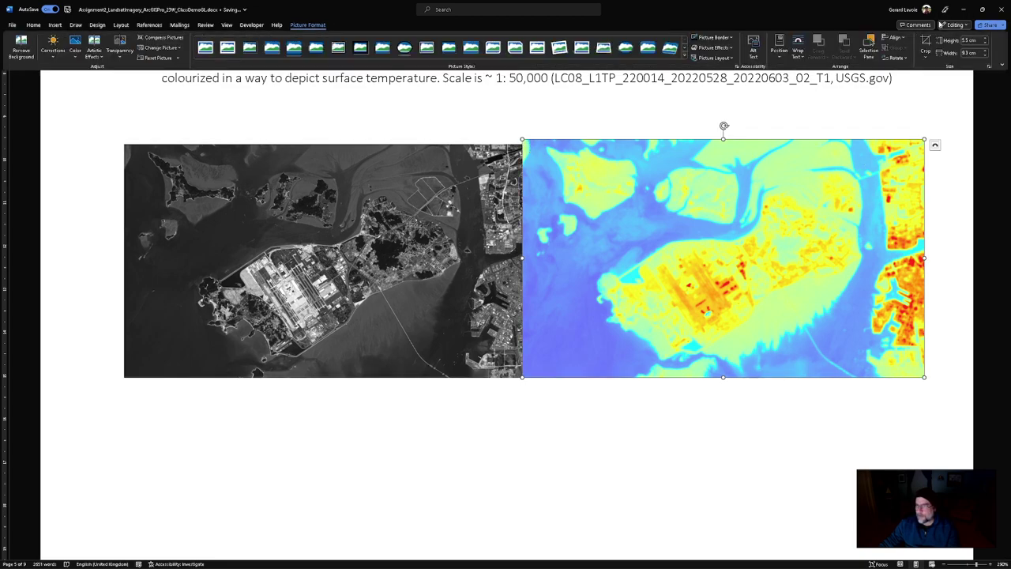
{"action": "left_click", "coordinate": [985, 43]}
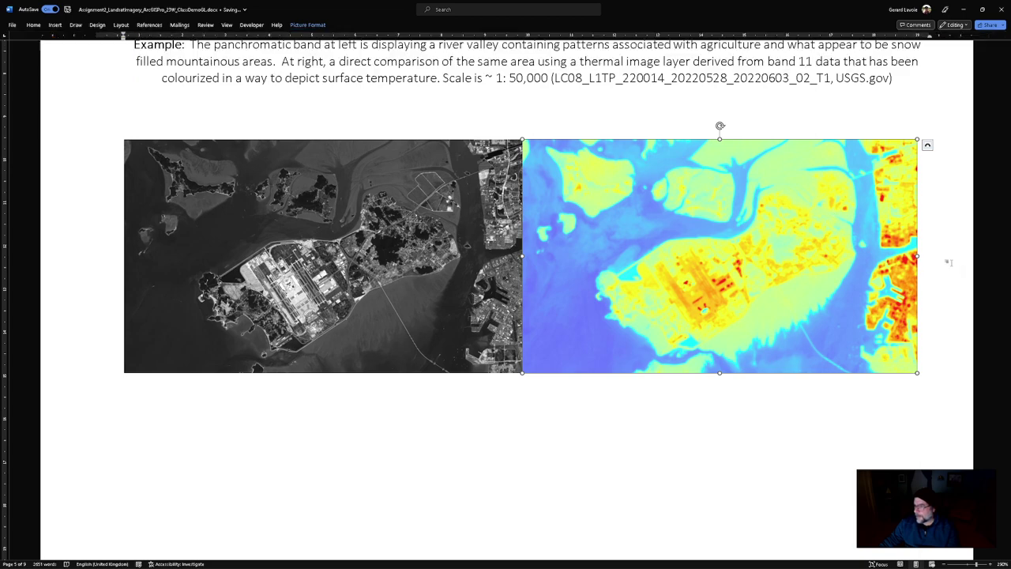
{"action": "left_click", "coordinate": [946, 312]}
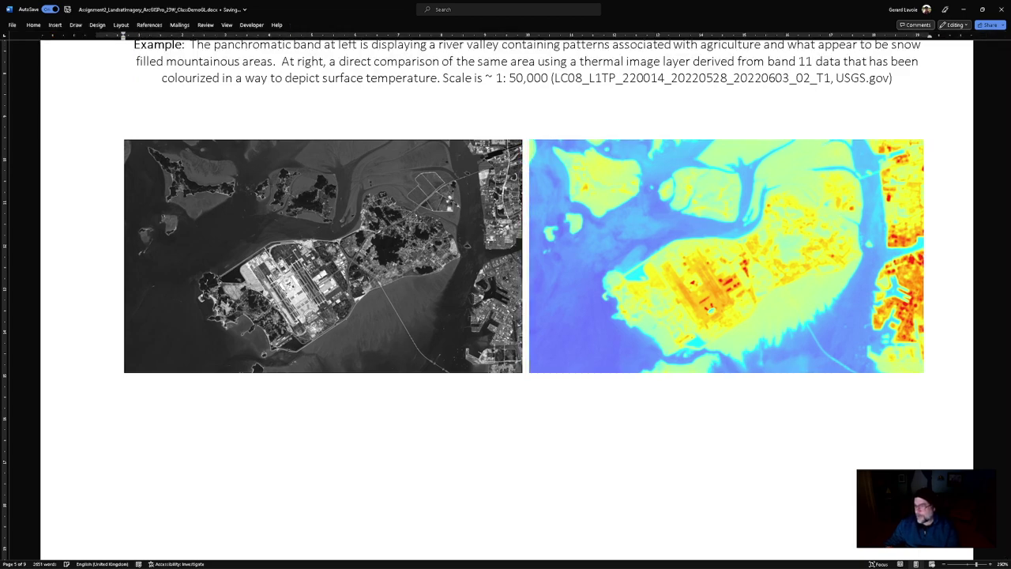
Step: Review question 19's instructions, example images and caption against the pasted Band 8 and thermal pictures
{"action": "scroll", "coordinate": [686, 280], "scroll_direction": "up", "scroll_amount": 3}
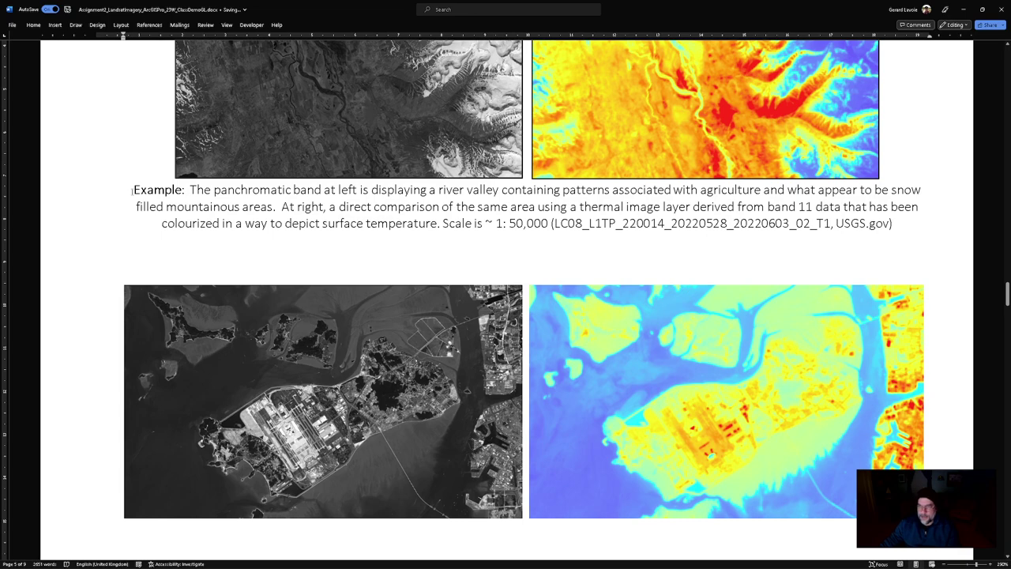
{"action": "left_click_drag", "start_coordinate": [134, 190], "coordinate": [730, 231]}
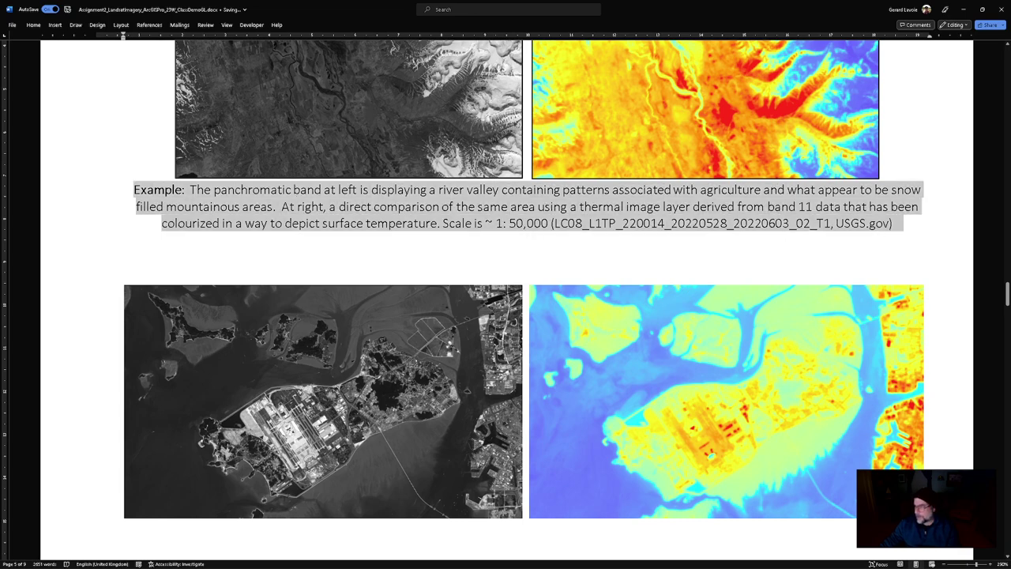
{"action": "scroll", "coordinate": [730, 326], "scroll_direction": "up", "scroll_amount": 3}
{"action": "scroll", "coordinate": [716, 336], "scroll_direction": "down", "scroll_amount": 3}
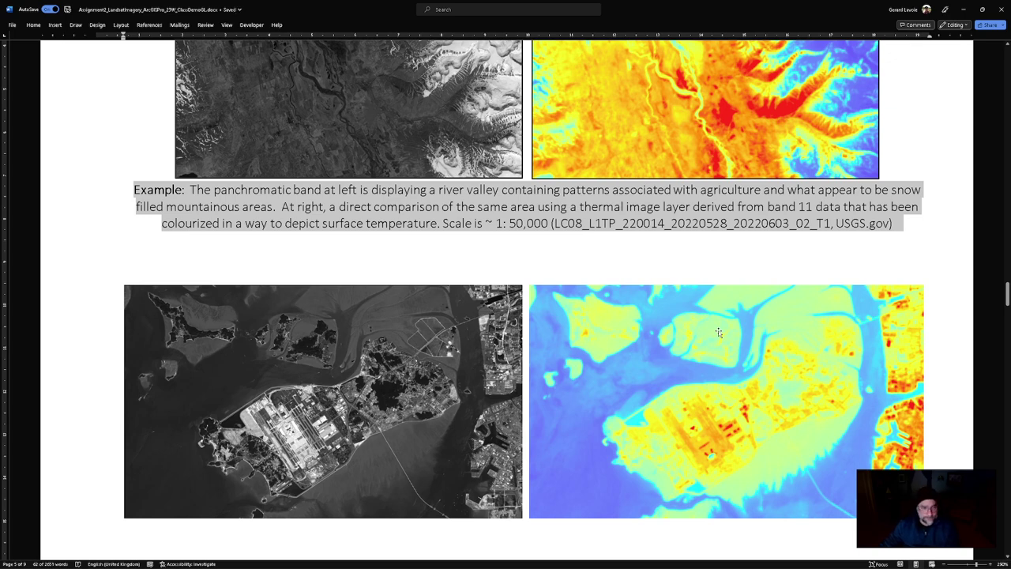
{"action": "scroll", "coordinate": [732, 295], "scroll_direction": "up", "scroll_amount": 5}
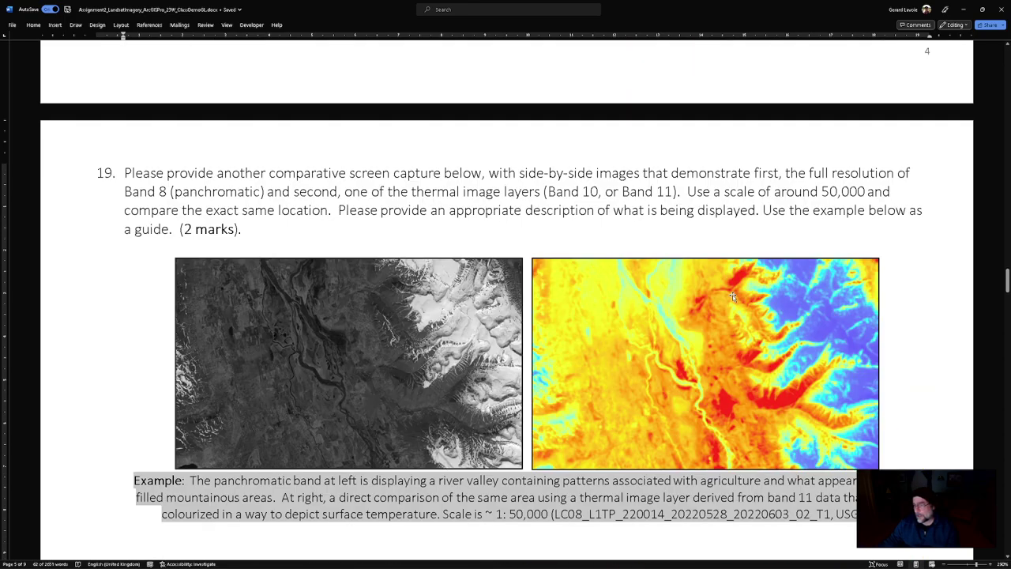
{"action": "scroll", "coordinate": [733, 296], "scroll_direction": "down", "scroll_amount": 14}
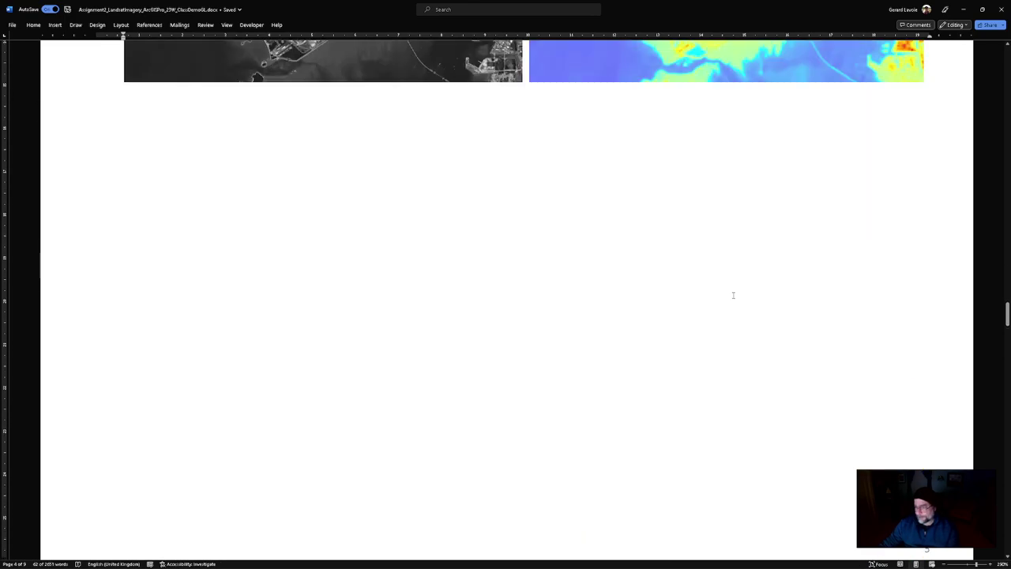
{"action": "scroll", "coordinate": [733, 296], "scroll_direction": "down", "scroll_amount": 2}
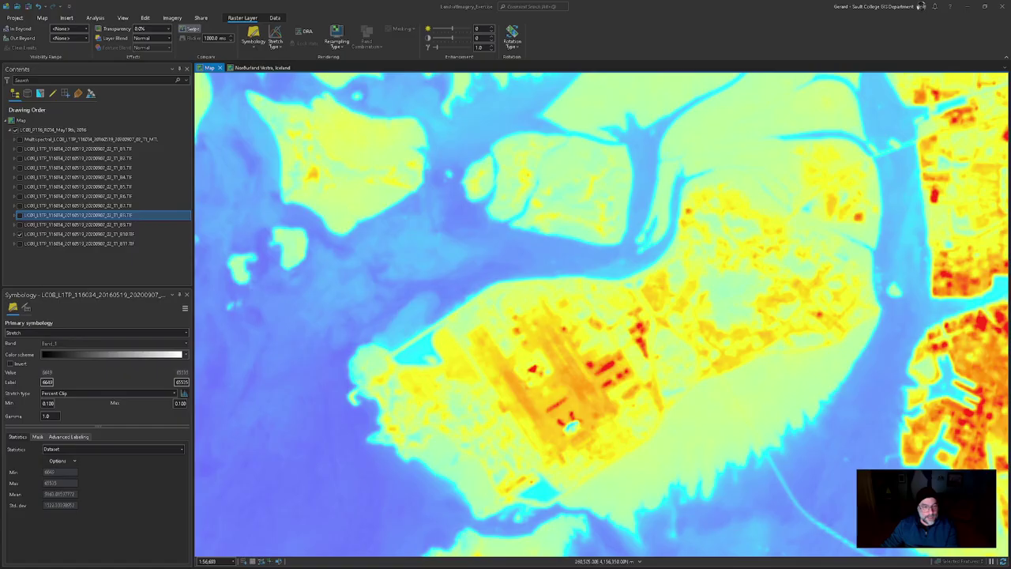
Step: In ArcGIS Pro, open the Catalog and try to add the Multispectral dataset from the Korea scene's MTL.txt to the layer group
{"action": "left_click", "coordinate": [19, 235]}
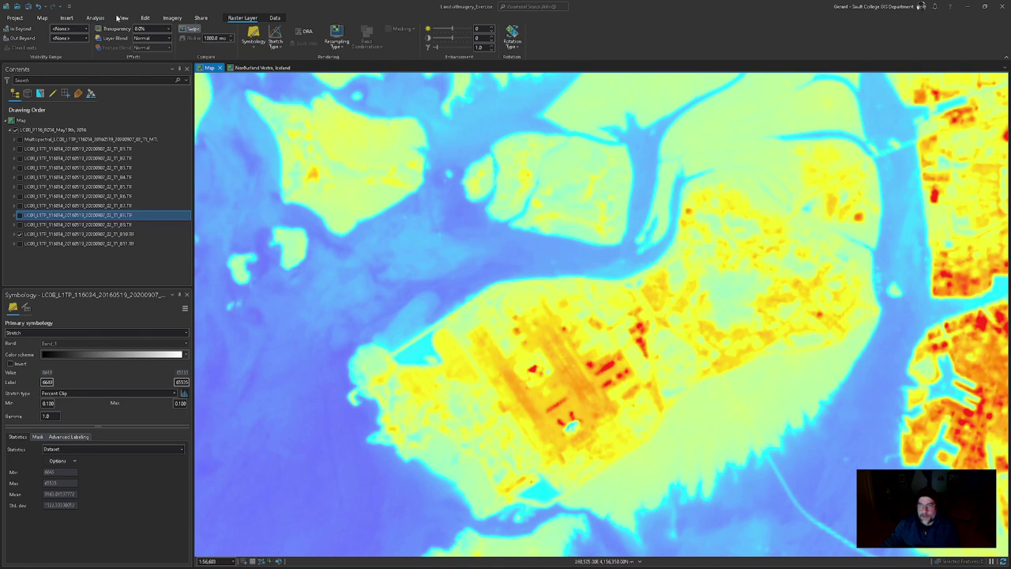
{"action": "left_click", "coordinate": [122, 18]}
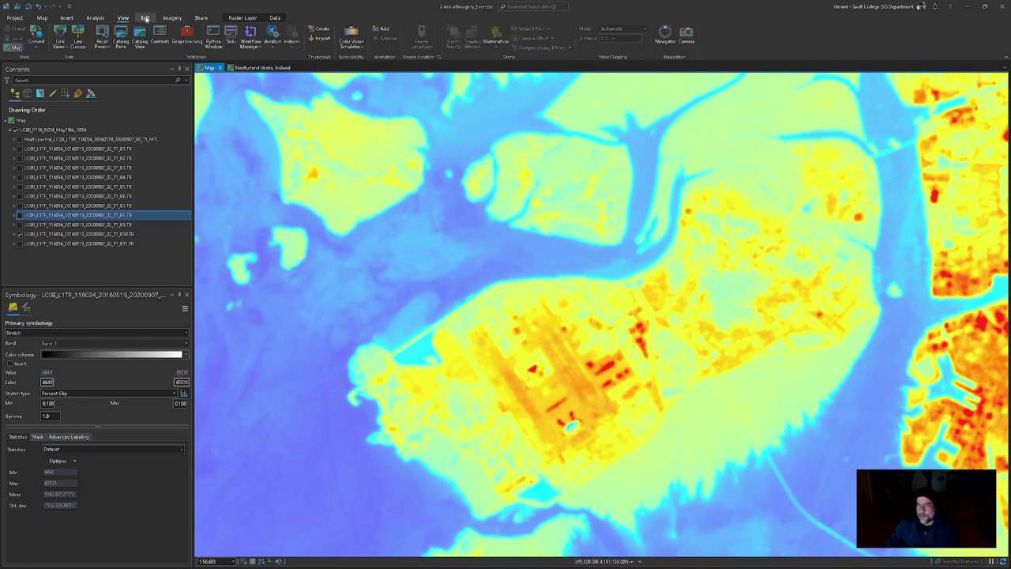
{"action": "left_click", "coordinate": [120, 36]}
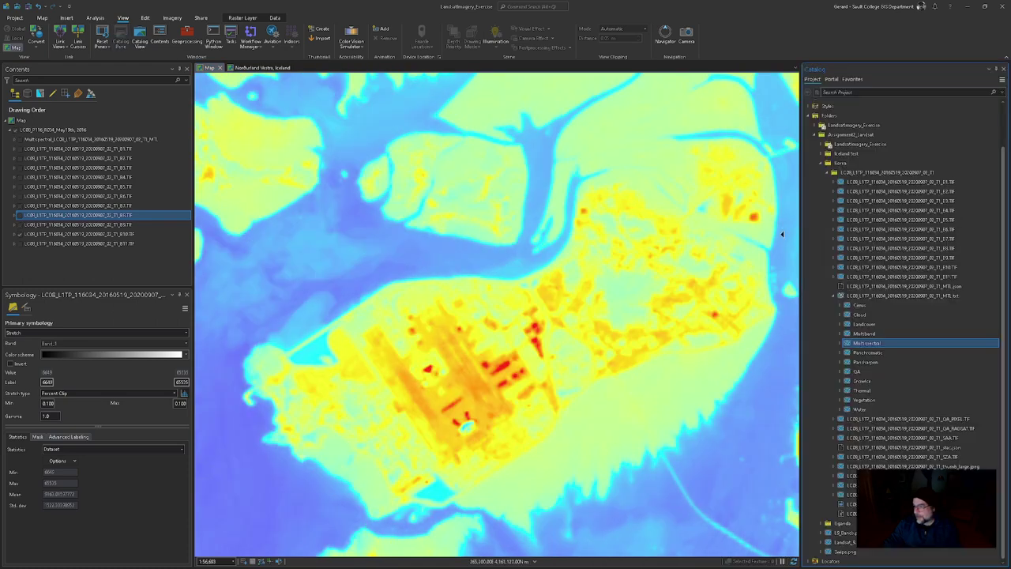
{"action": "mouse_move", "coordinate": [861, 345]}
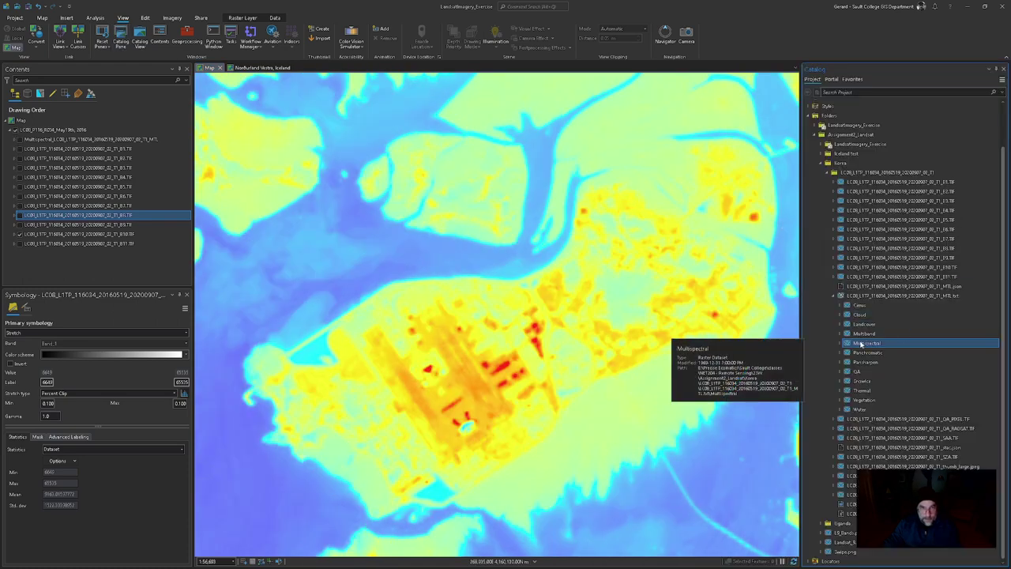
{"action": "left_click_drag", "start_coordinate": [861, 345], "coordinate": [67, 151]}
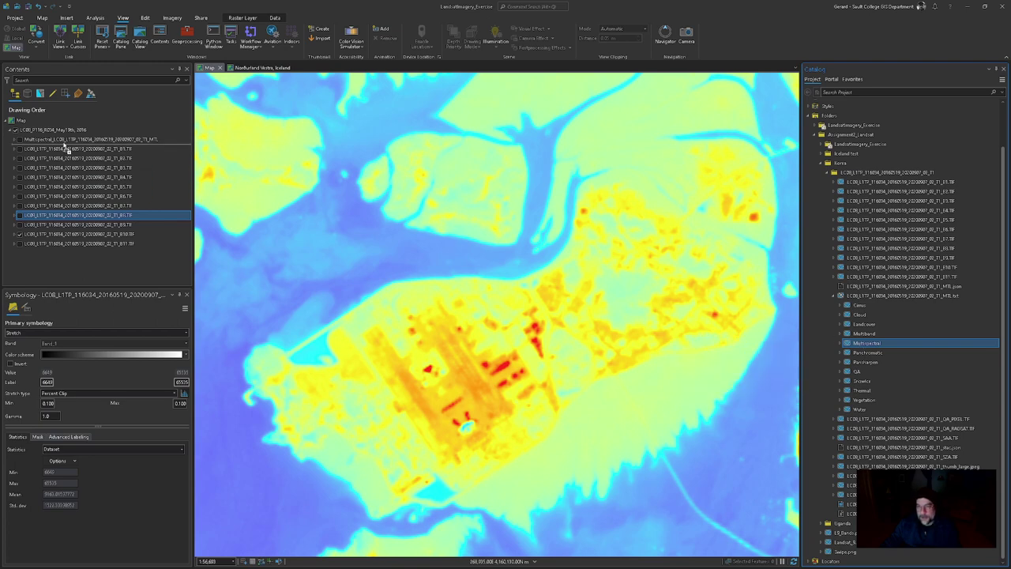
Step: Make the Multispectral layer visible and set its stretch type to Percent Clip
{"action": "left_click", "coordinate": [19, 141]}
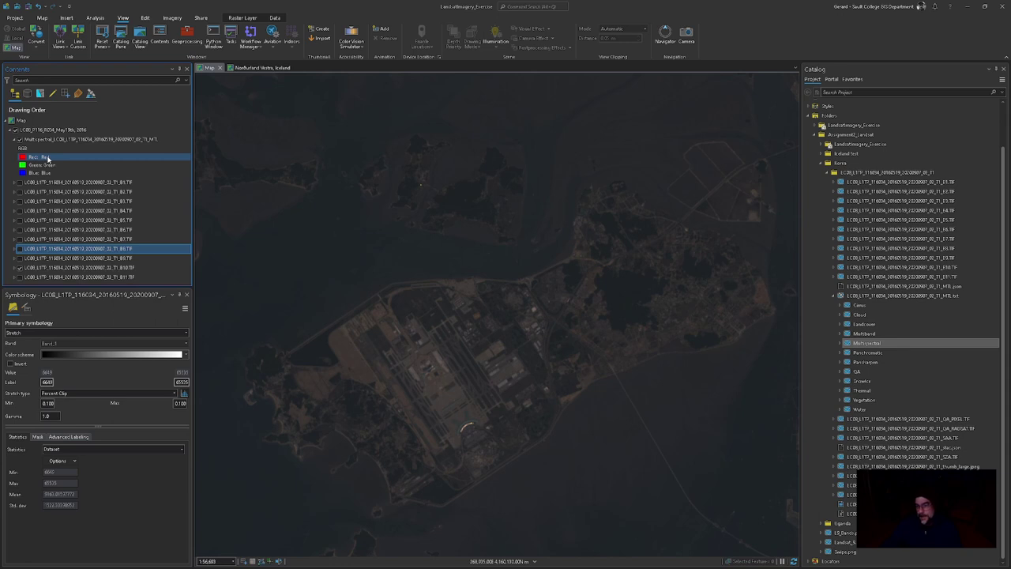
{"action": "left_click", "coordinate": [66, 140]}
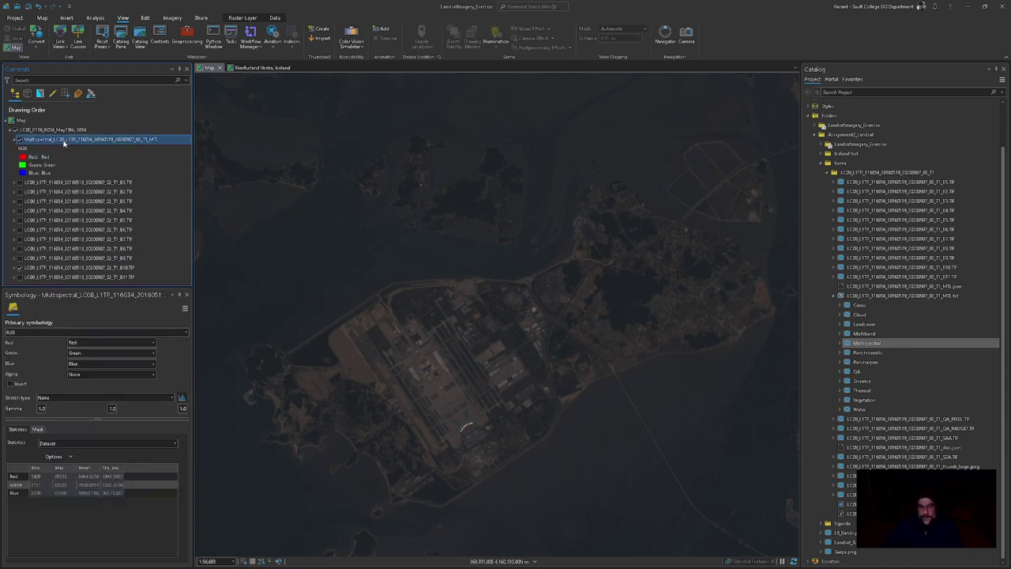
{"action": "left_click", "coordinate": [71, 402]}
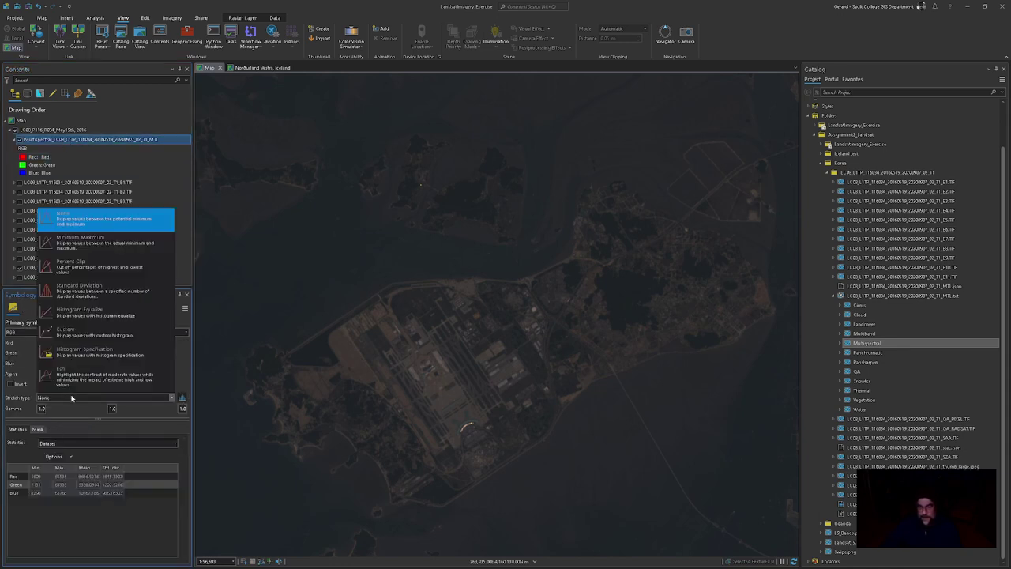
{"action": "left_click", "coordinate": [92, 267]}
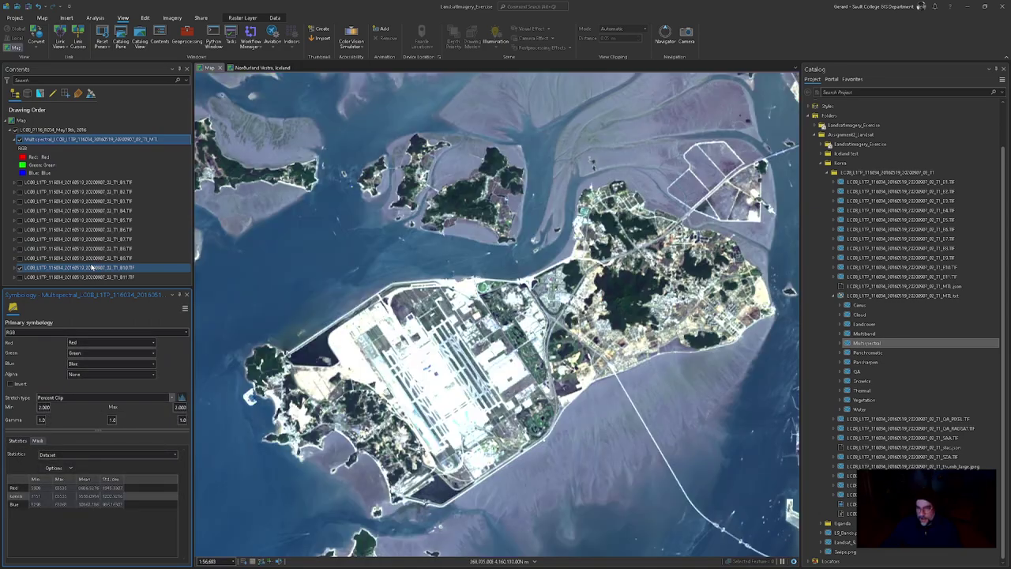
Step: Hide the Band 10 layer and set the Multispectral layer's percent clip minimum and maximum to 0.1
{"action": "left_click", "coordinate": [19, 268]}
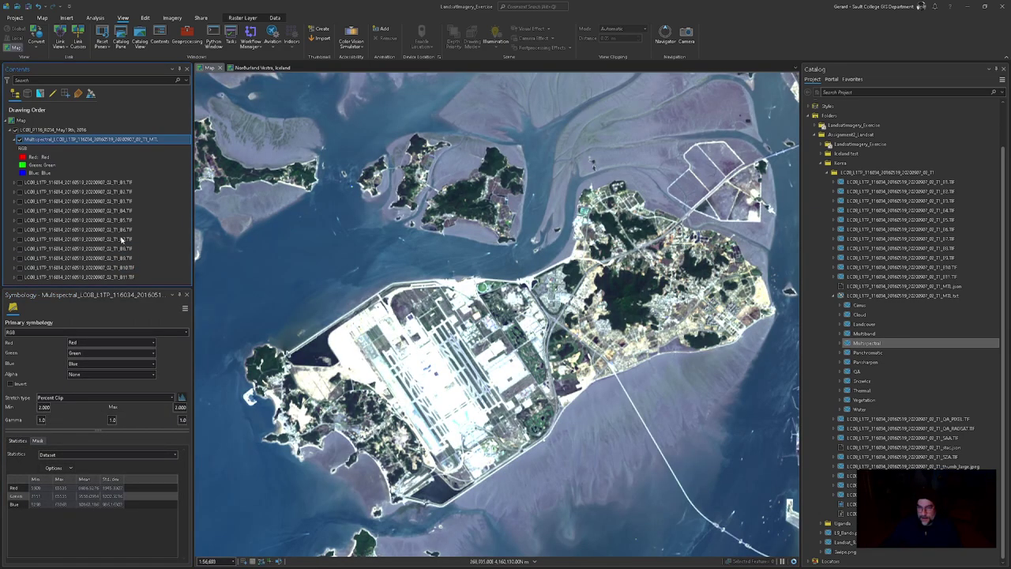
{"action": "double_click", "coordinate": [44, 407]}
{"action": "type", "text": "0.5"}
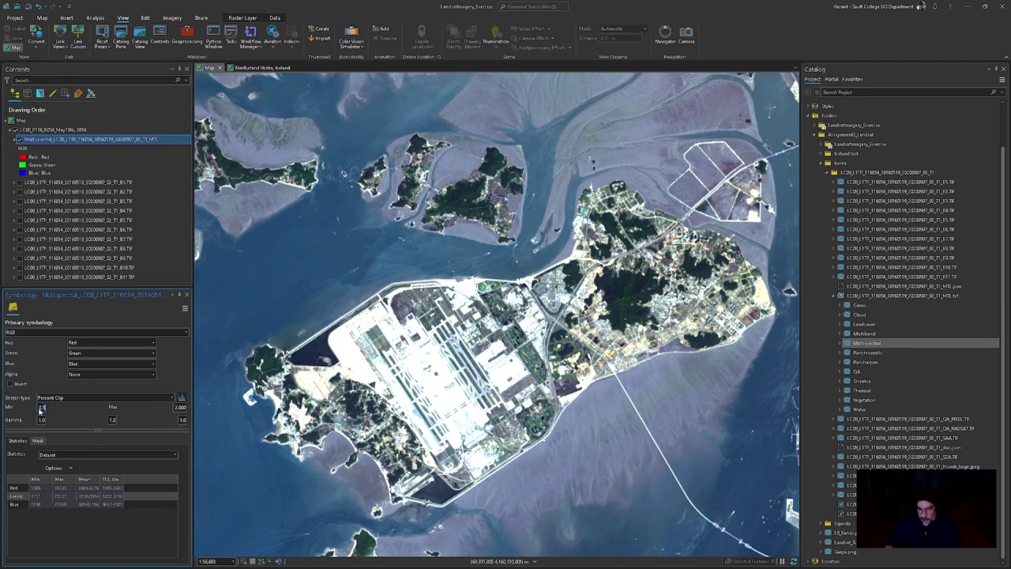
{"action": "left_click", "coordinate": [181, 407]}
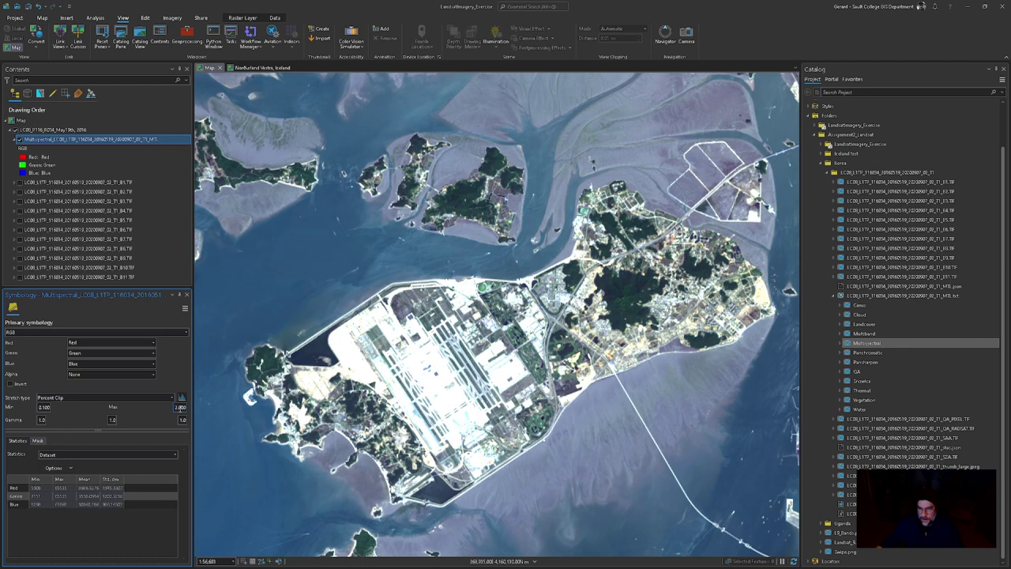
{"action": "double_click", "coordinate": [180, 407]}
{"action": "type", "text": "0.05"}
{"action": "key", "text": "Return"}
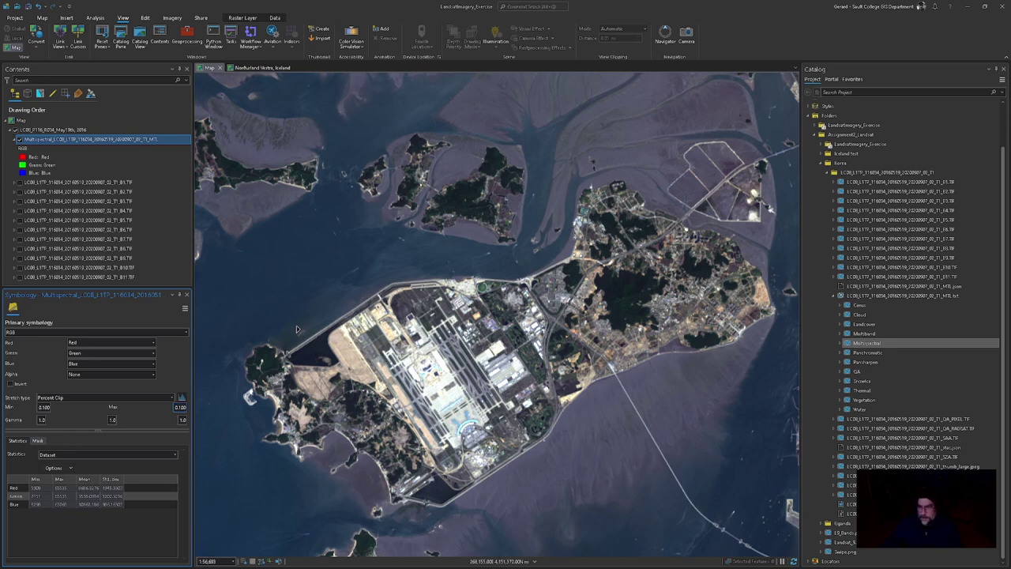
Step: Examine the true-colour scene around the airport island, north to the image edge, and southeast across the river and city
{"action": "scroll", "coordinate": [518, 312], "scroll_direction": "down", "scroll_amount": 3}
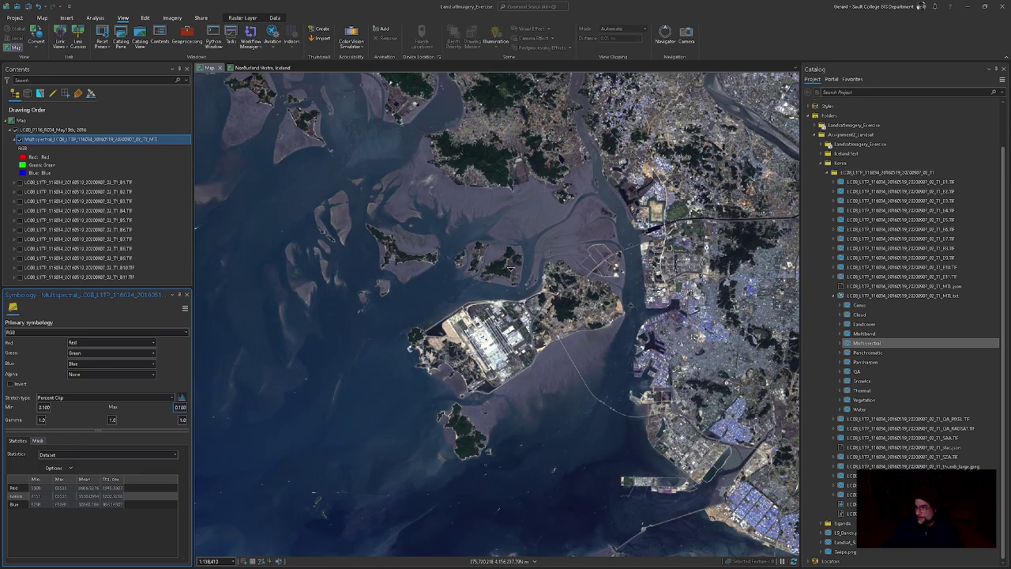
{"action": "left_click_drag", "start_coordinate": [674, 387], "coordinate": [577, 172]}
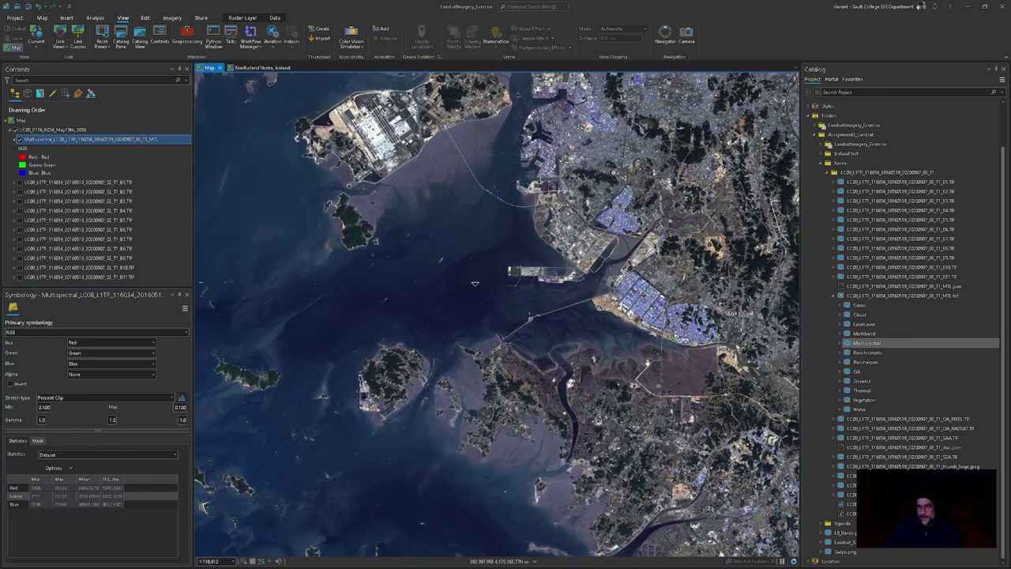
{"action": "left_click_drag", "start_coordinate": [537, 208], "coordinate": [523, 352]}
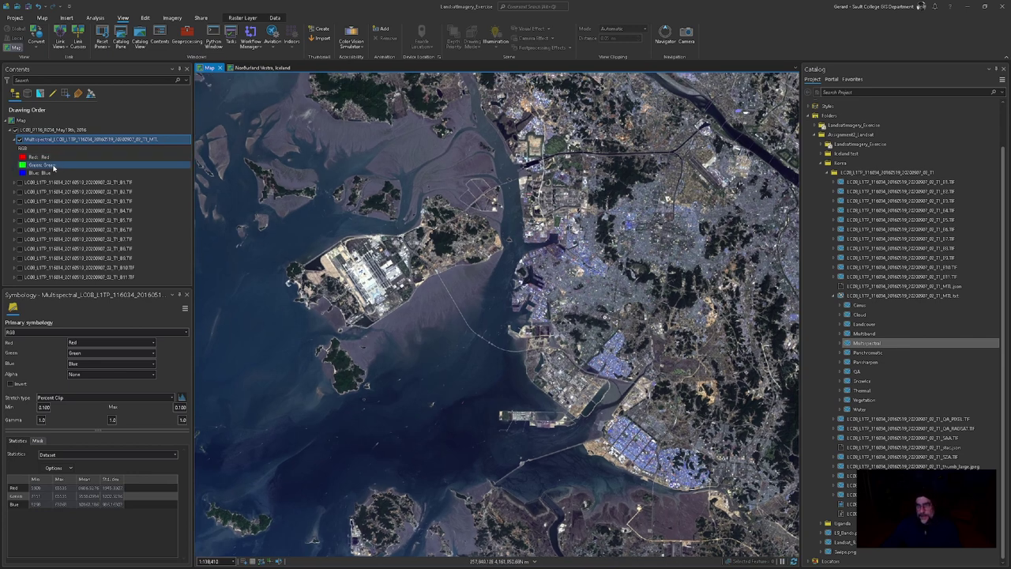
{"action": "scroll", "coordinate": [515, 223], "scroll_direction": "down", "scroll_amount": 2}
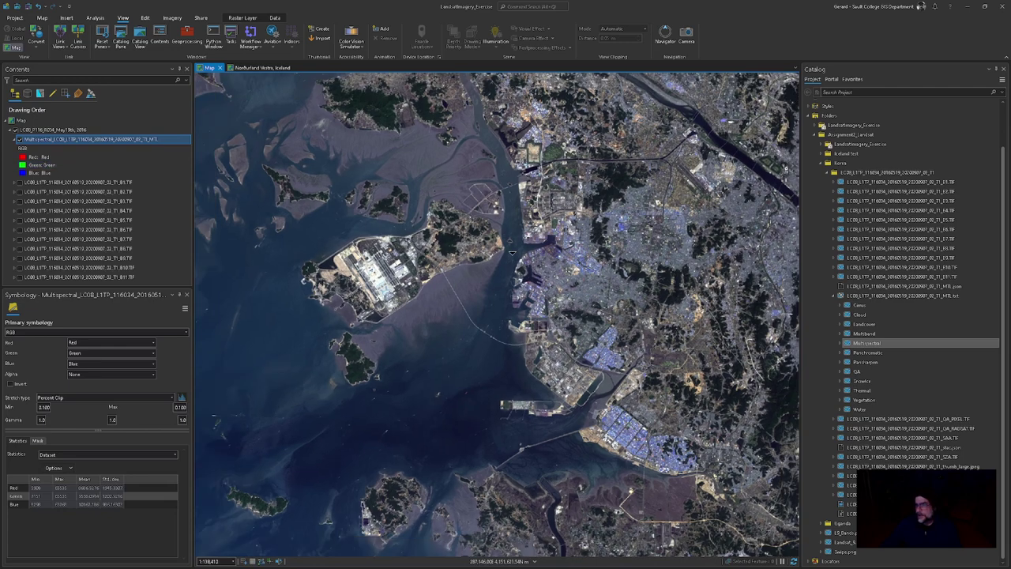
{"action": "left_click_drag", "start_coordinate": [508, 251], "coordinate": [615, 342]}
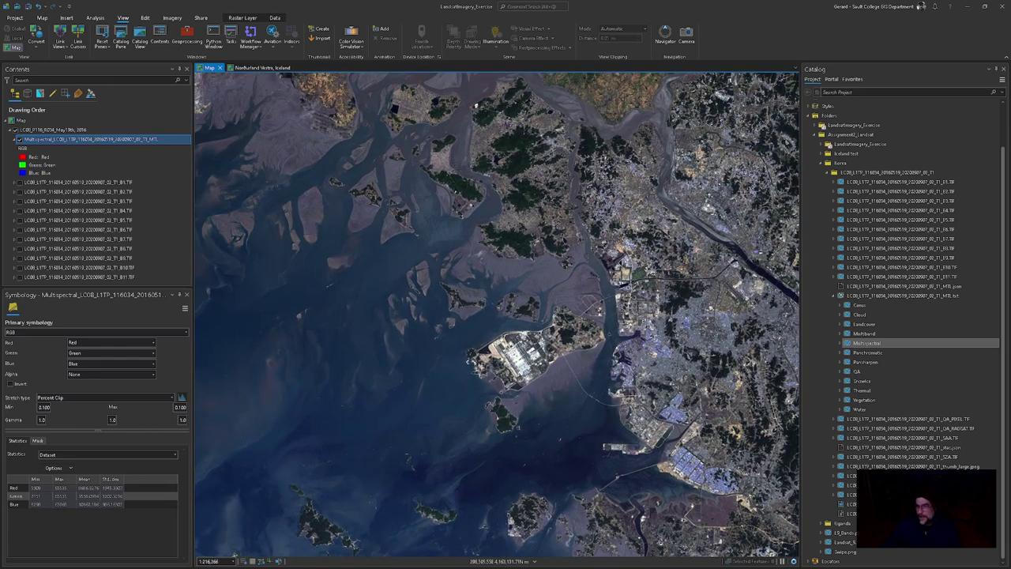
{"action": "left_click_drag", "start_coordinate": [556, 214], "coordinate": [566, 363]}
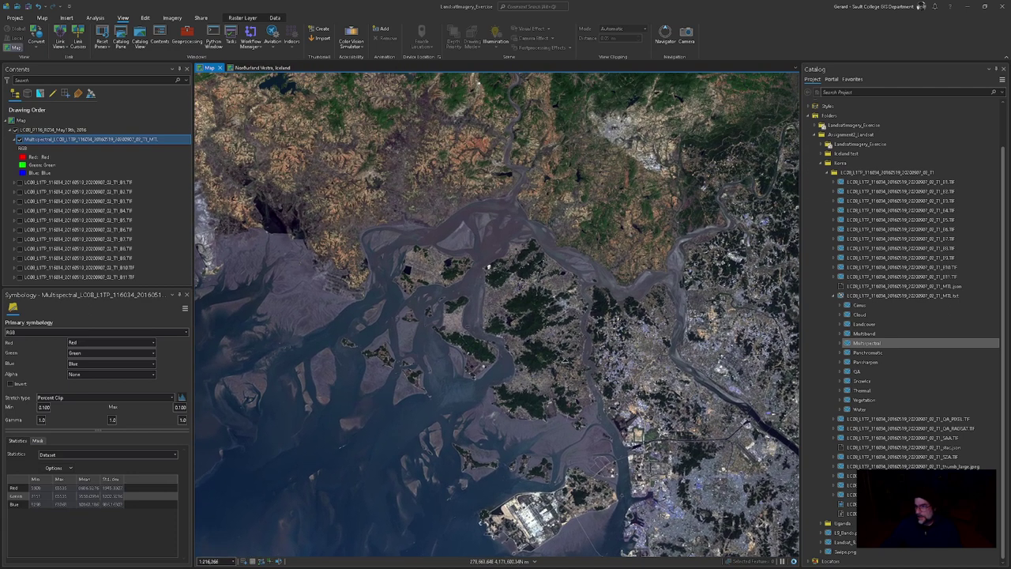
{"action": "left_click_drag", "start_coordinate": [644, 299], "coordinate": [630, 383]}
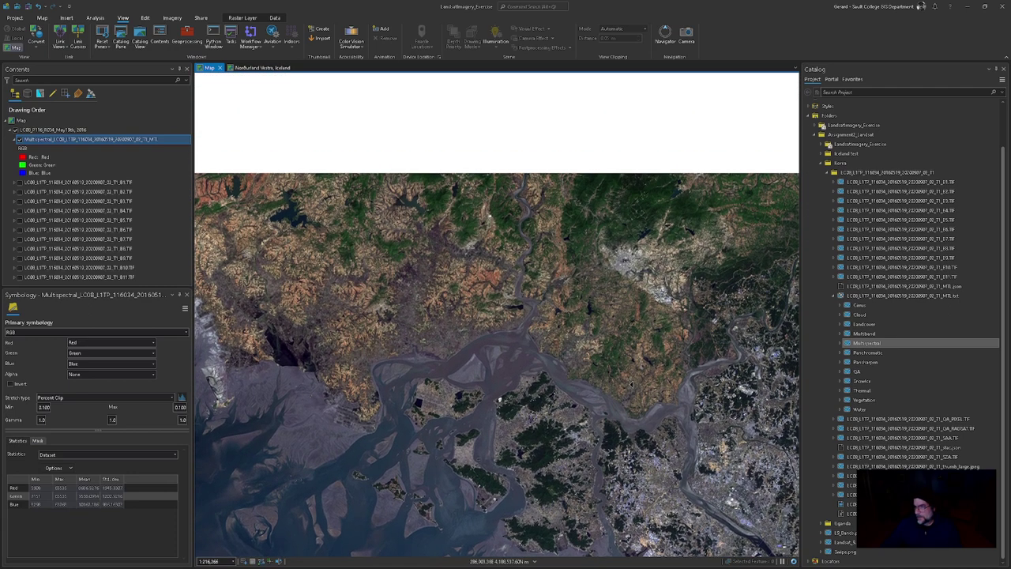
{"action": "left_click_drag", "start_coordinate": [454, 245], "coordinate": [557, 365]}
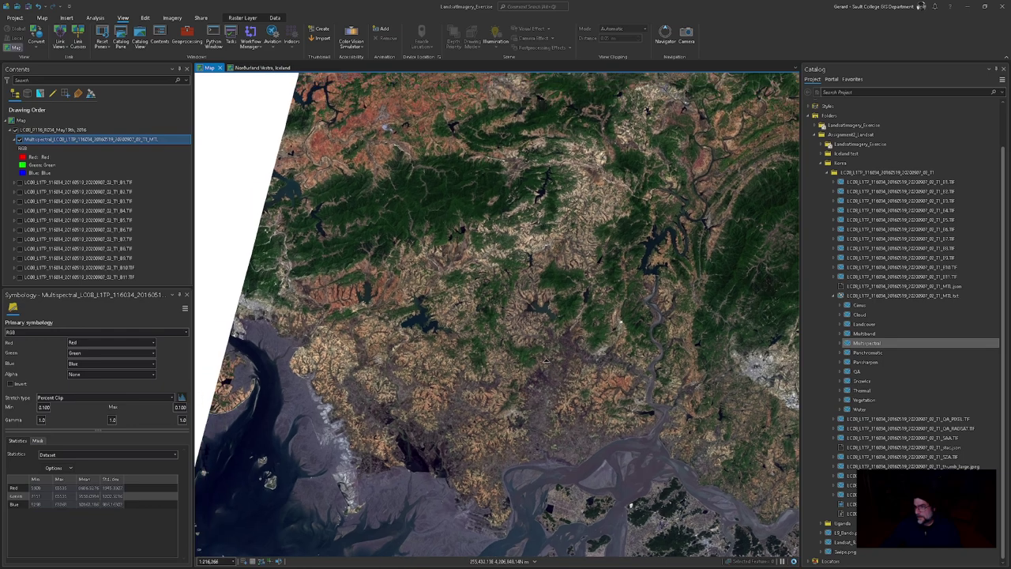
{"action": "left_click_drag", "start_coordinate": [512, 260], "coordinate": [506, 356]}
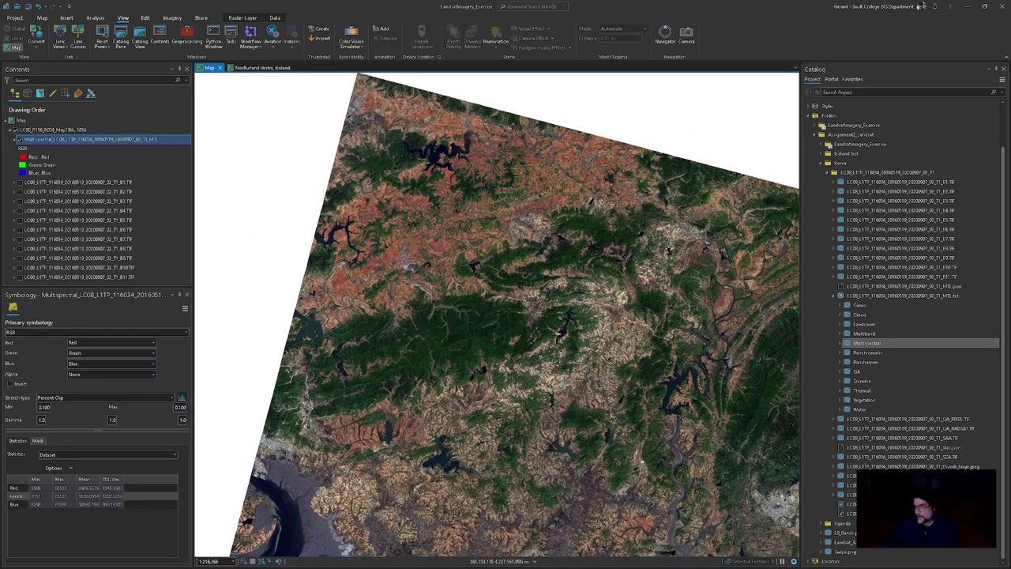
{"action": "left_click_drag", "start_coordinate": [632, 367], "coordinate": [523, 247]}
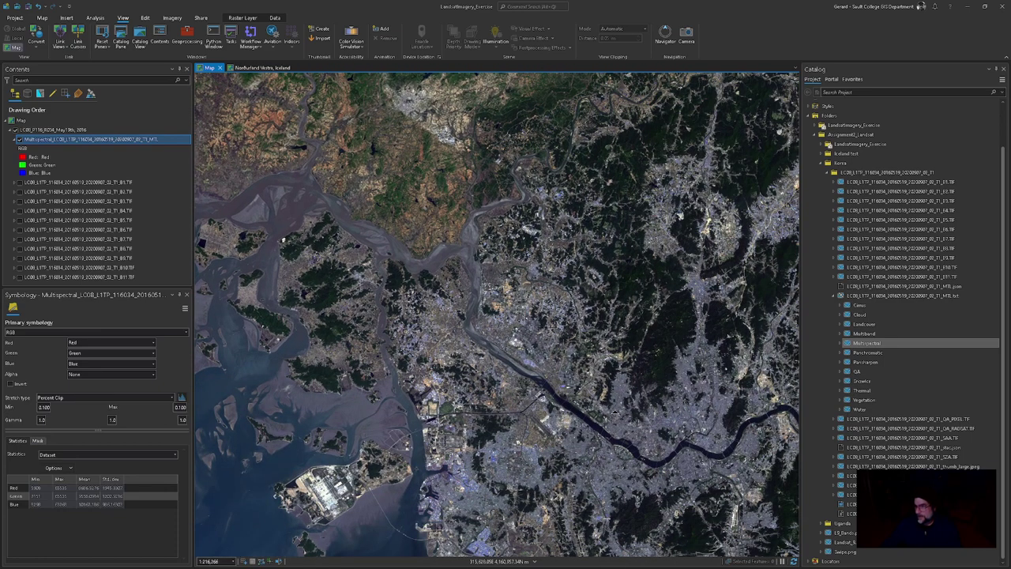
{"action": "left_click_drag", "start_coordinate": [624, 445], "coordinate": [426, 259]}
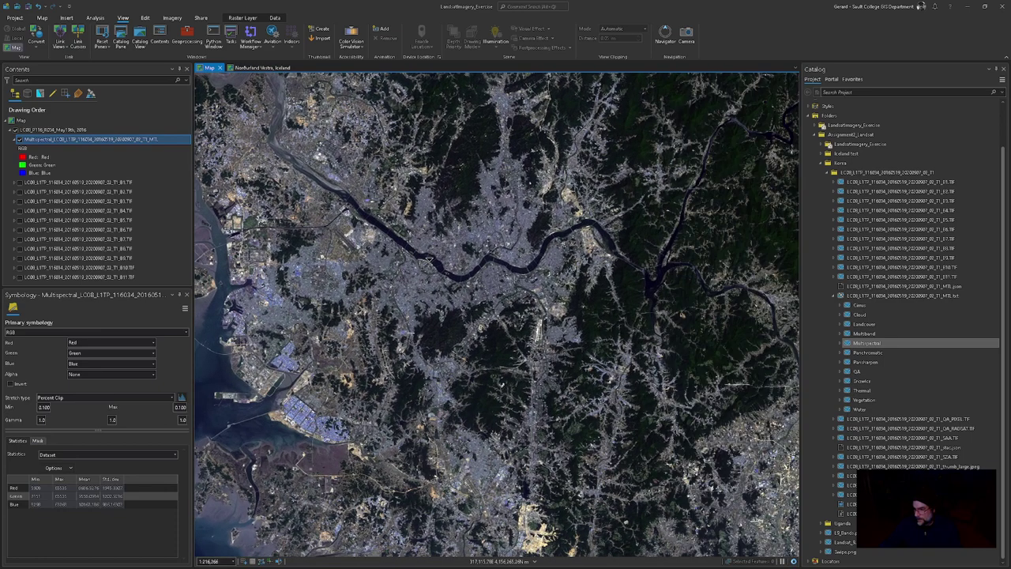
{"action": "left_click_drag", "start_coordinate": [686, 444], "coordinate": [507, 288]}
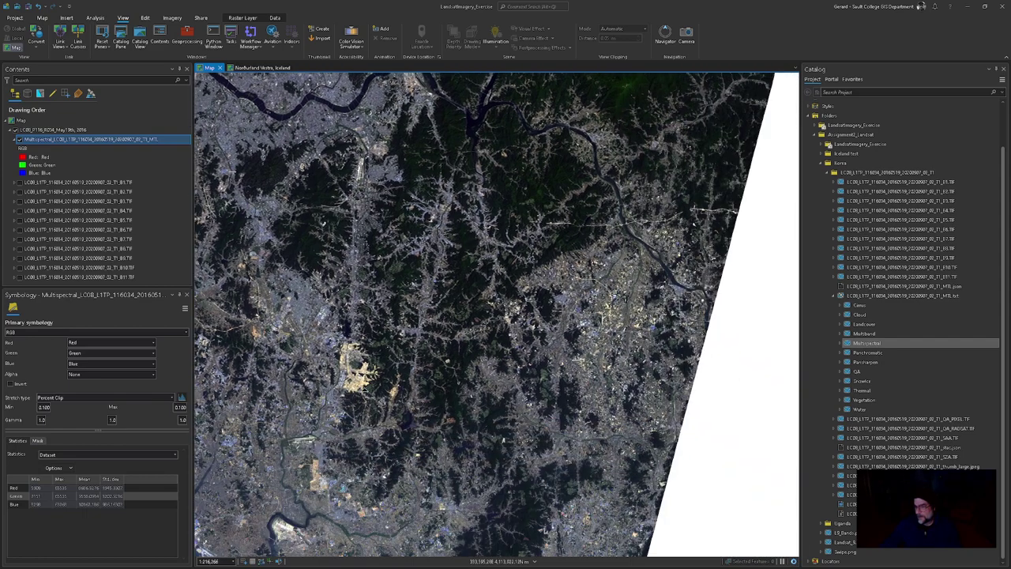
Step: Inspect the bare ground and golf courses in the scene's southeast up close, and view the full footprint of the Landsat image
{"action": "scroll", "coordinate": [444, 337], "scroll_direction": "up", "scroll_amount": 6}
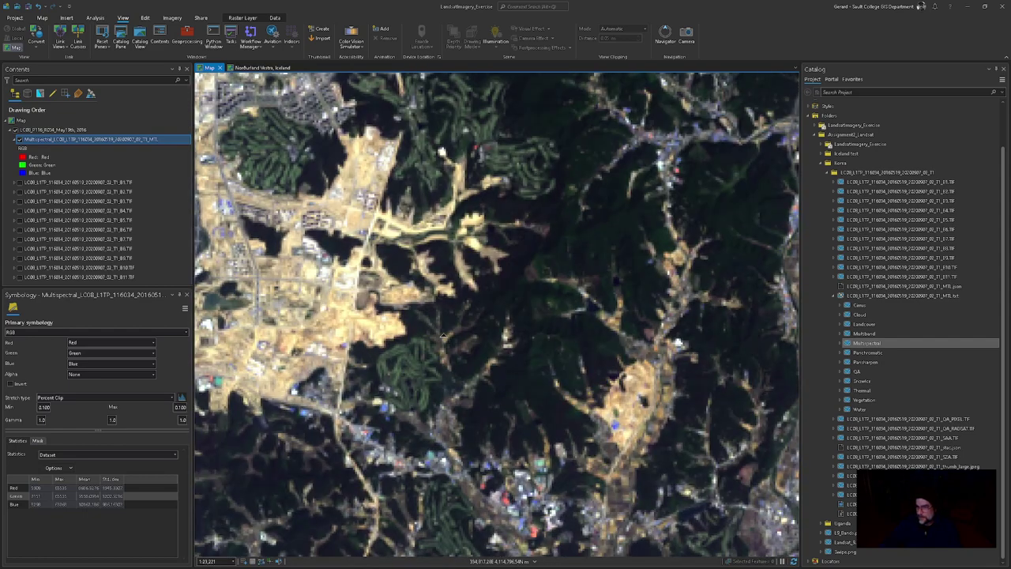
{"action": "left_click_drag", "start_coordinate": [525, 308], "coordinate": [635, 443]}
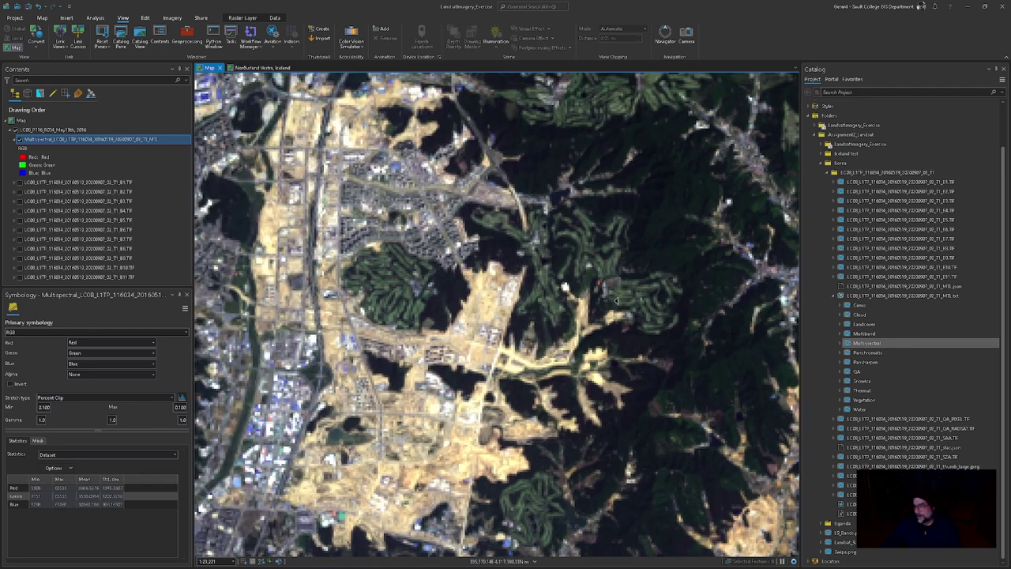
{"action": "scroll", "coordinate": [643, 241], "scroll_direction": "down", "scroll_amount": 2}
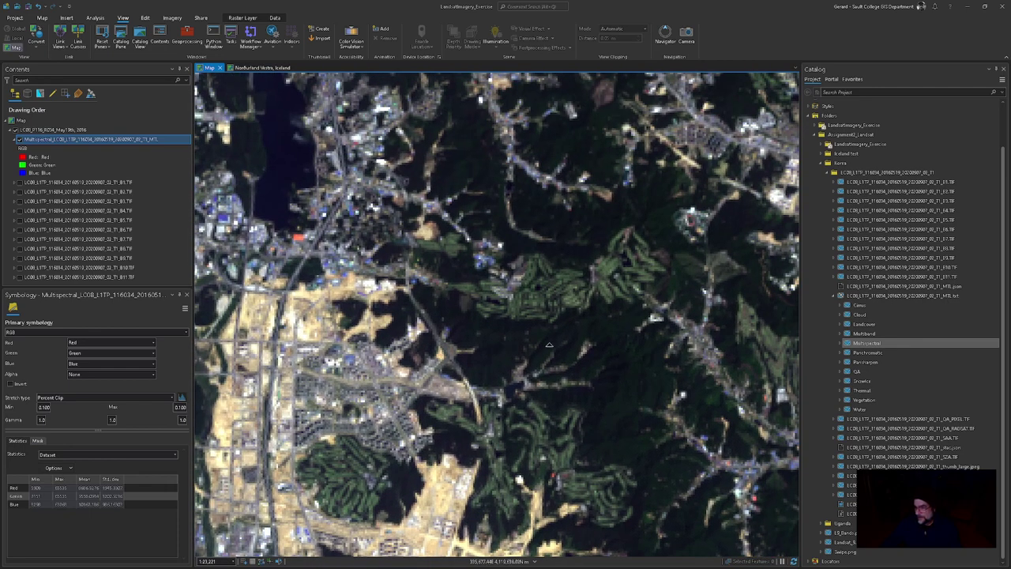
{"action": "scroll", "coordinate": [543, 339], "scroll_direction": "down", "scroll_amount": 3}
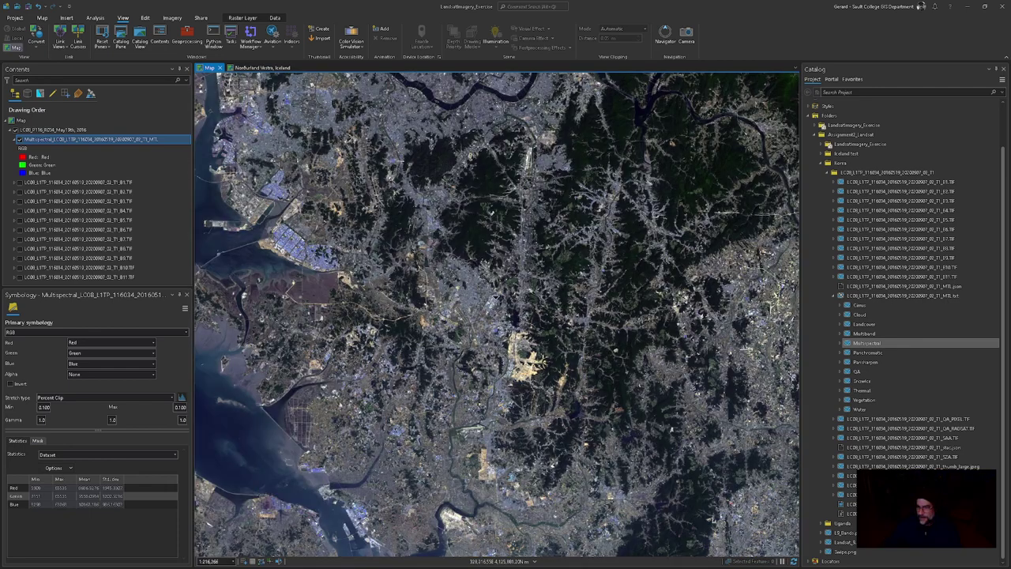
{"action": "left_click_drag", "start_coordinate": [421, 348], "coordinate": [651, 341]}
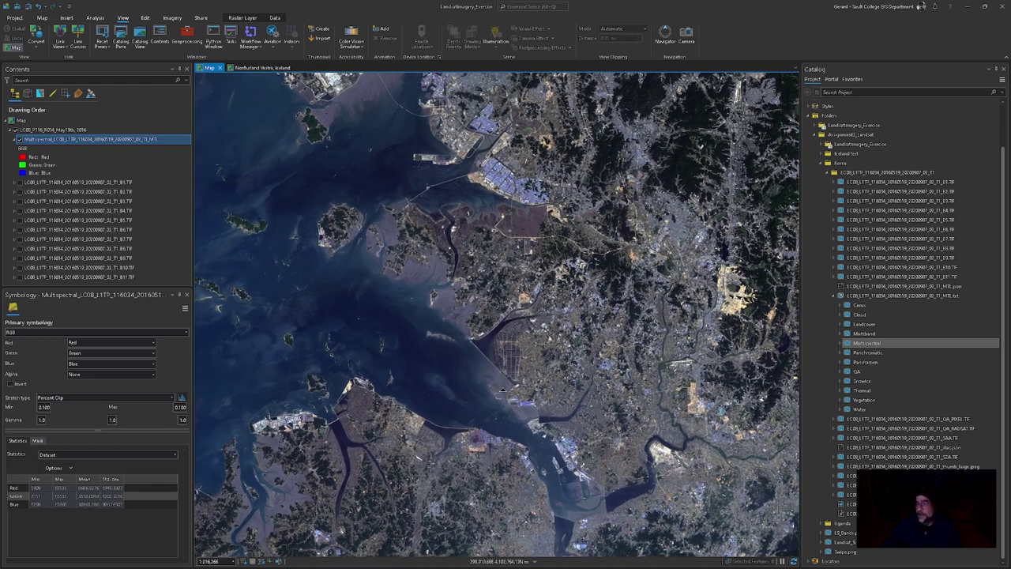
{"action": "scroll", "coordinate": [502, 390], "scroll_direction": "down", "scroll_amount": 3}
{"action": "left_click_drag", "start_coordinate": [512, 365], "coordinate": [539, 368]}
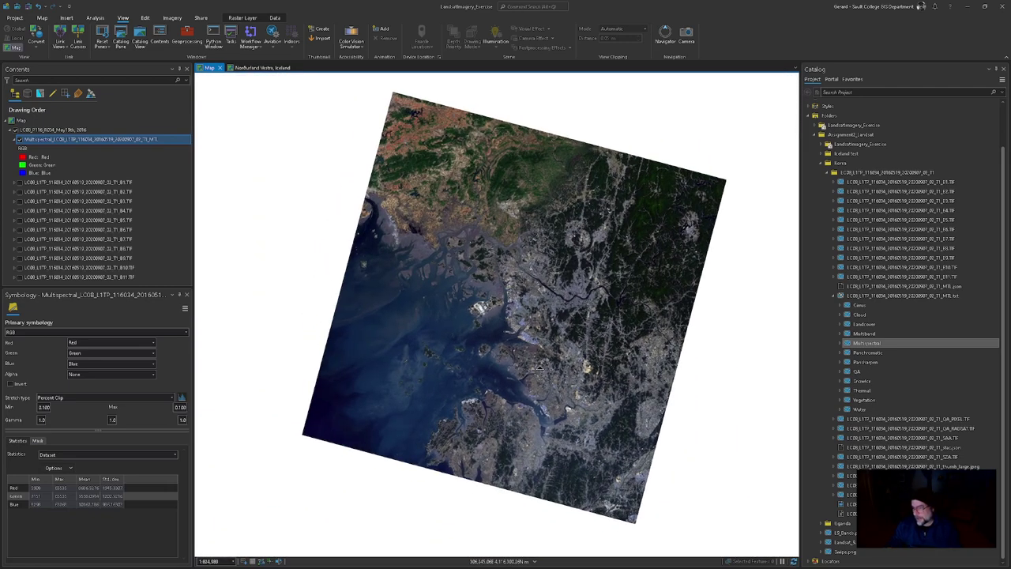
{"action": "left_click", "coordinate": [65, 33]}
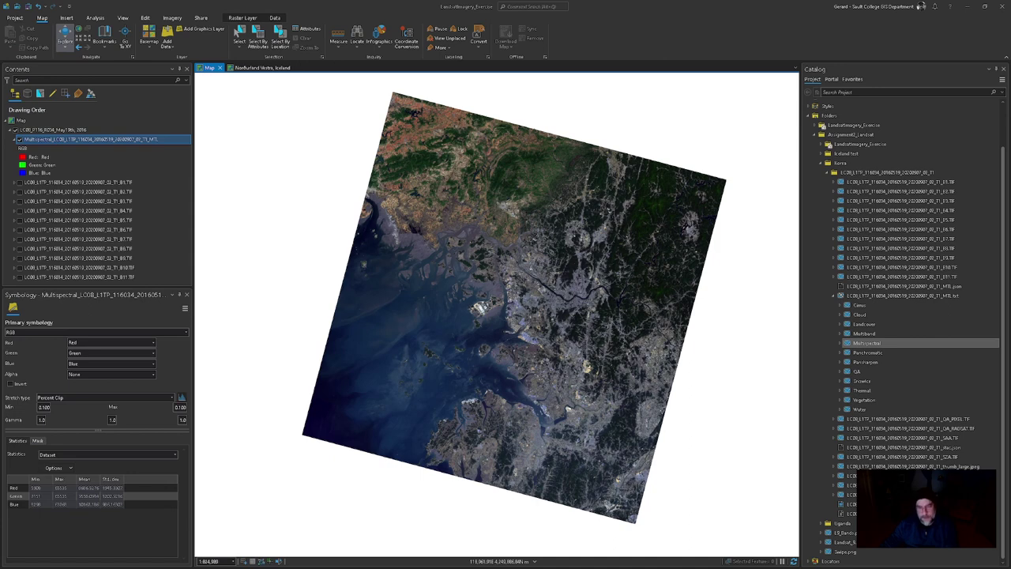
Step: Switch to the Word assignment and review questions 22 and 23, highlighting the required stretch type, min, max and gamma settings
{"action": "key", "text": "alt"}
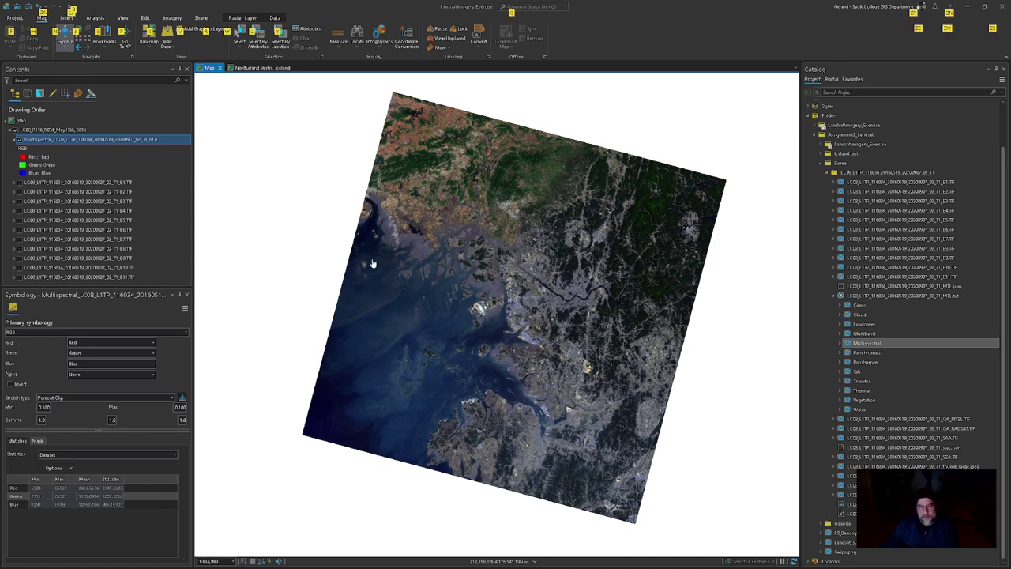
{"action": "key", "text": "alt"}
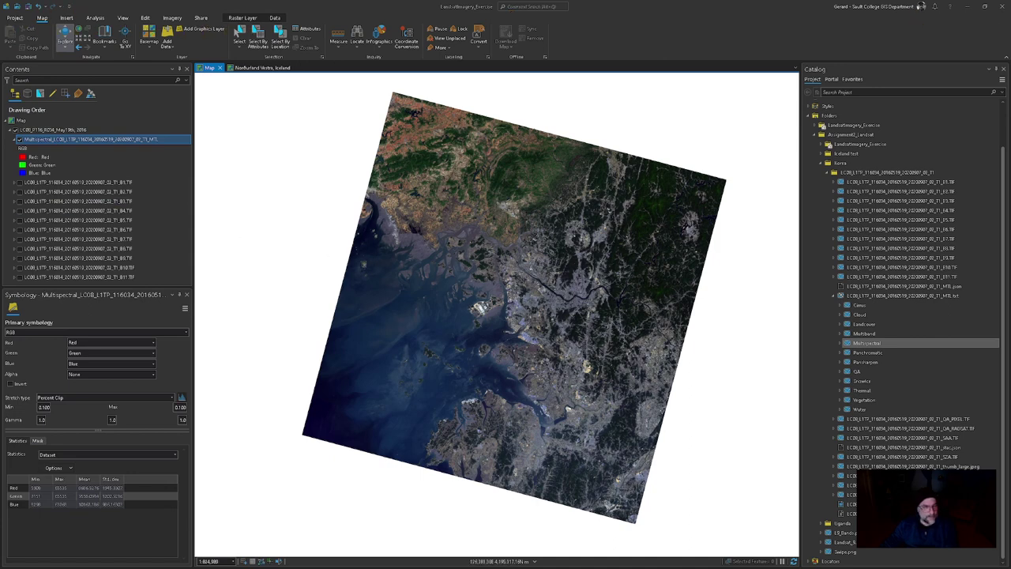
{"action": "key", "text": "alt+Tab"}
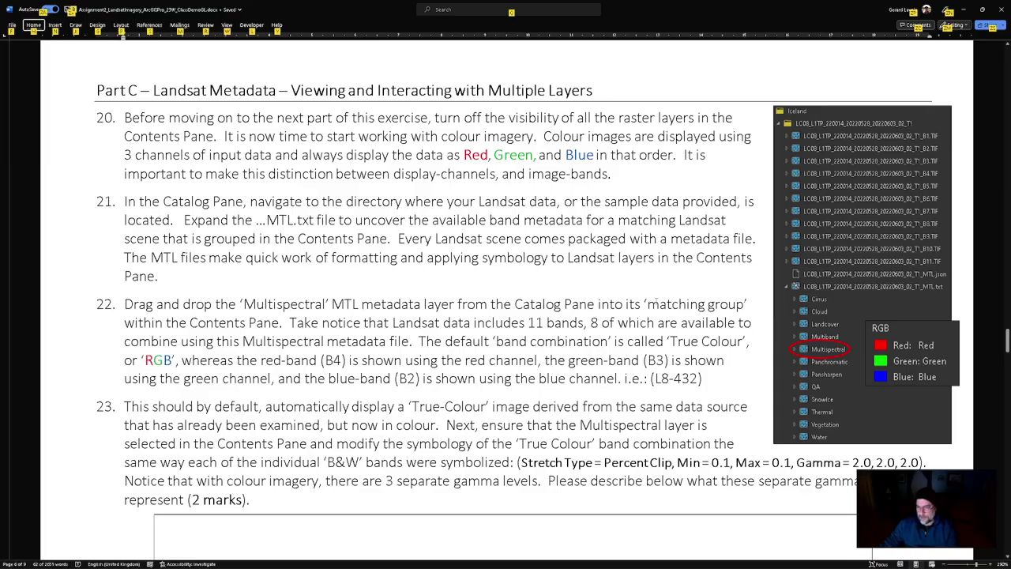
{"action": "key", "text": "alt"}
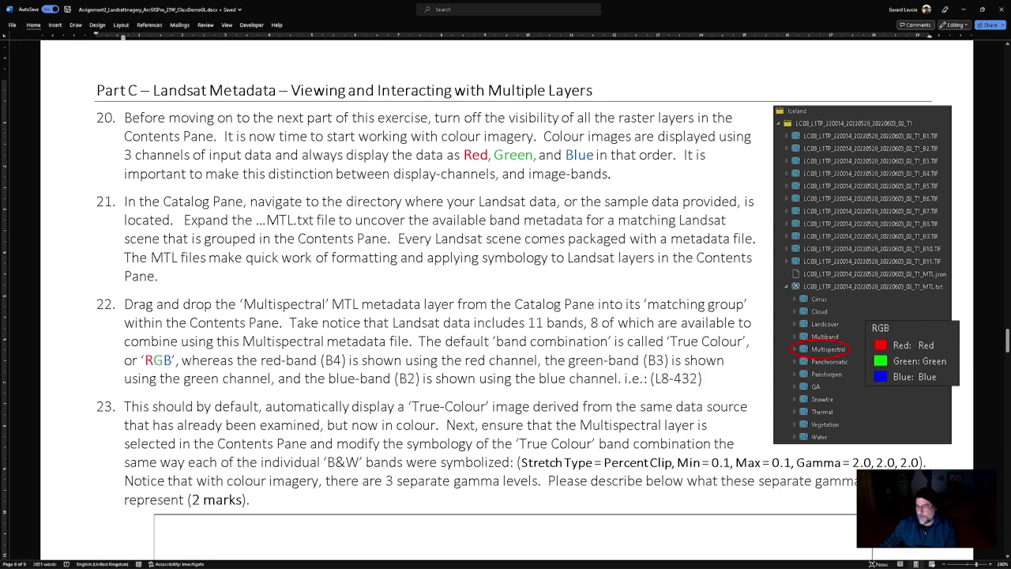
{"action": "scroll", "coordinate": [592, 305], "scroll_direction": "down", "scroll_amount": 3}
{"action": "left_click_drag", "start_coordinate": [244, 157], "coordinate": [546, 179]}
{"action": "left_click", "coordinate": [558, 233]}
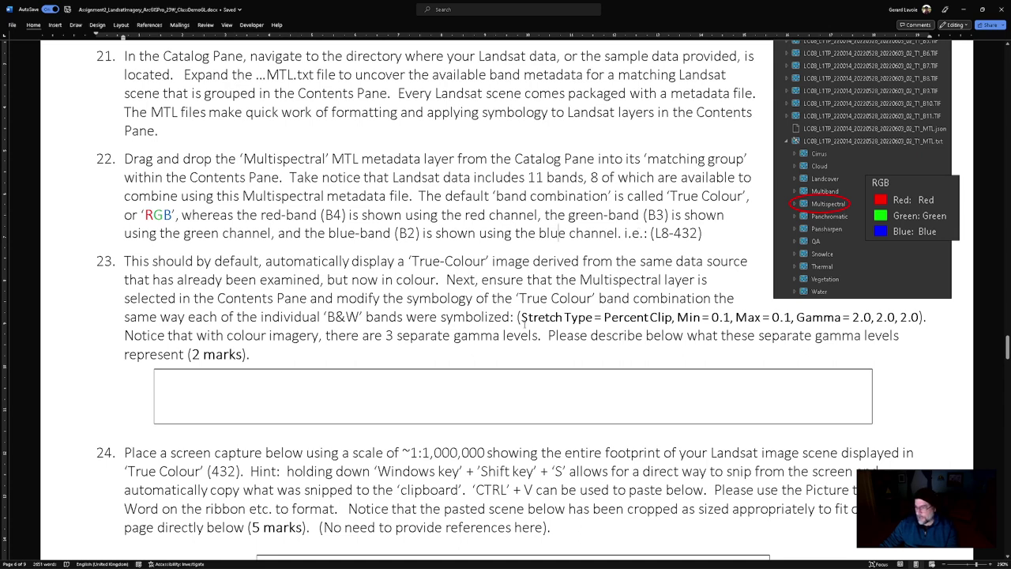
{"action": "left_click_drag", "start_coordinate": [520, 317], "coordinate": [842, 317]}
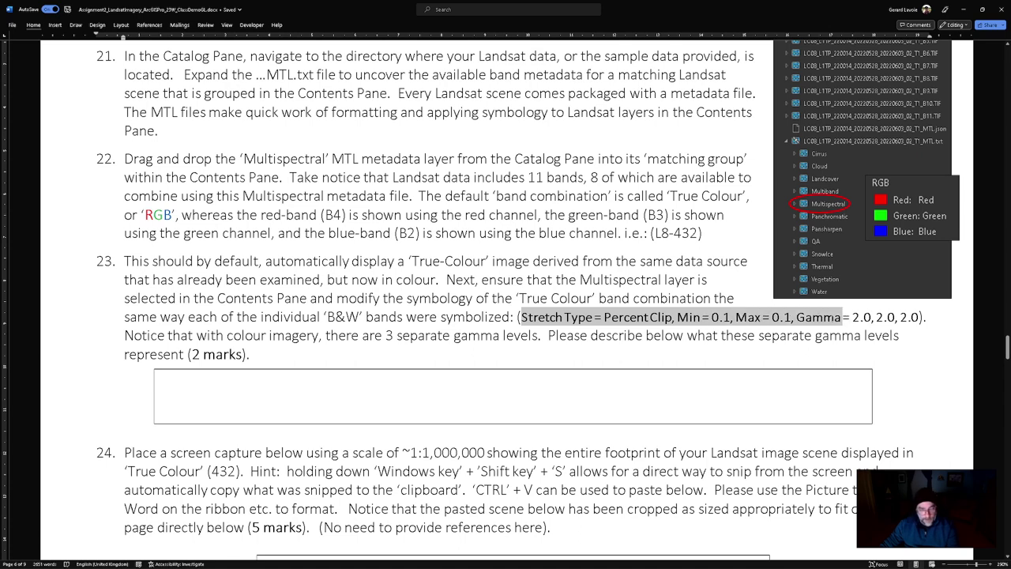
{"action": "left_click_drag", "start_coordinate": [842, 317], "coordinate": [920, 317]}
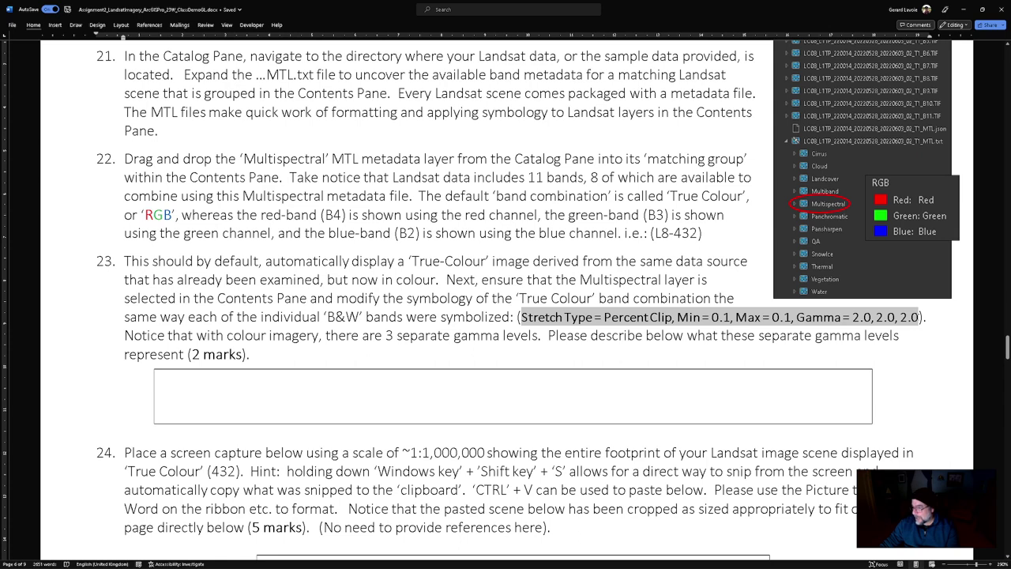
{"action": "left_click", "coordinate": [912, 337]}
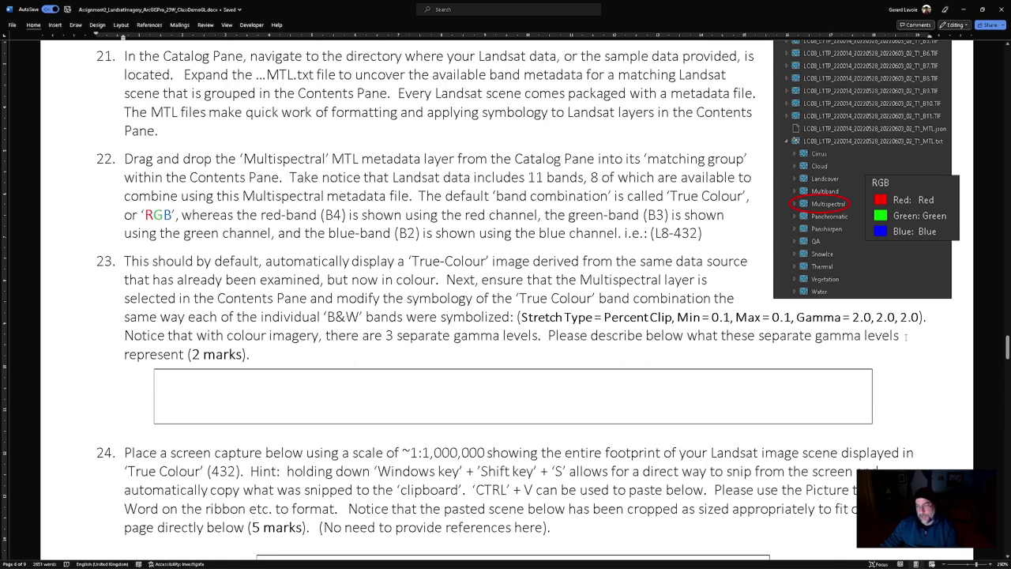
Step: Switch to ArcGIS Pro, open the Iceland map, hide and collapse the Landsat 8 path 220 group, and expand the Landsat 9 group
{"action": "key", "text": "alt+Tab"}
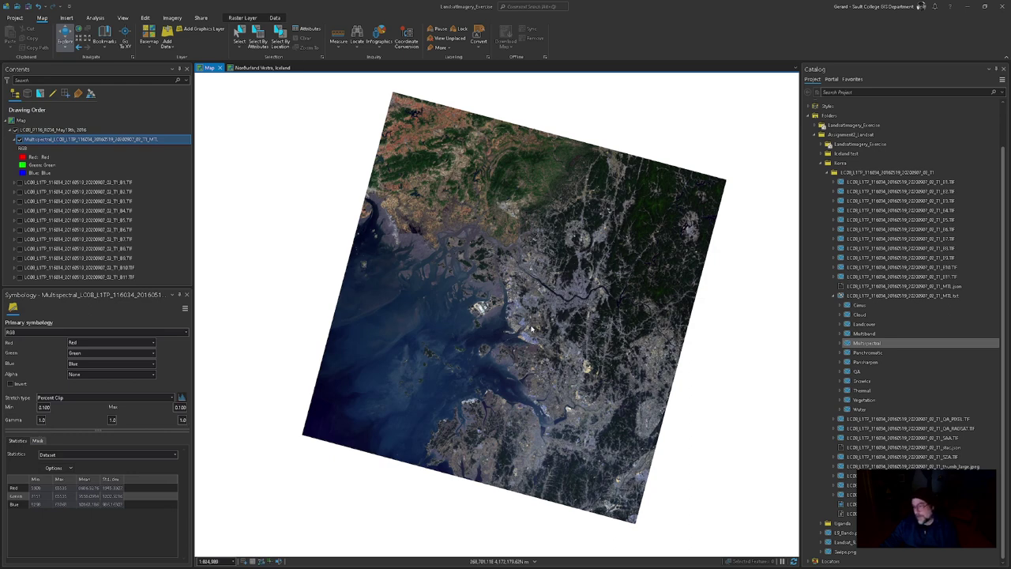
{"action": "left_click", "coordinate": [247, 69]}
{"action": "scroll", "coordinate": [412, 346], "scroll_direction": "down", "scroll_amount": 2}
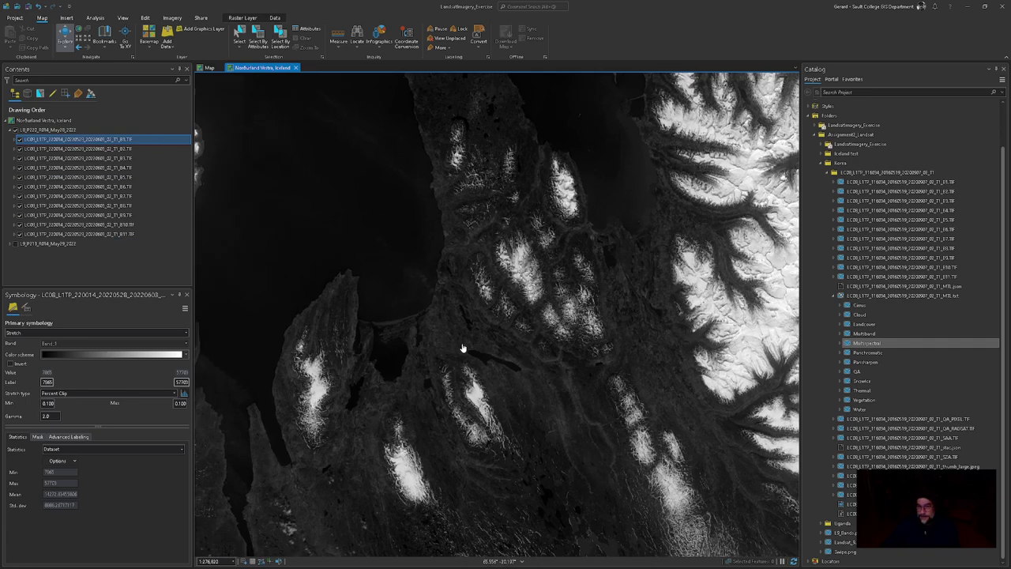
{"action": "left_click", "coordinate": [16, 132]}
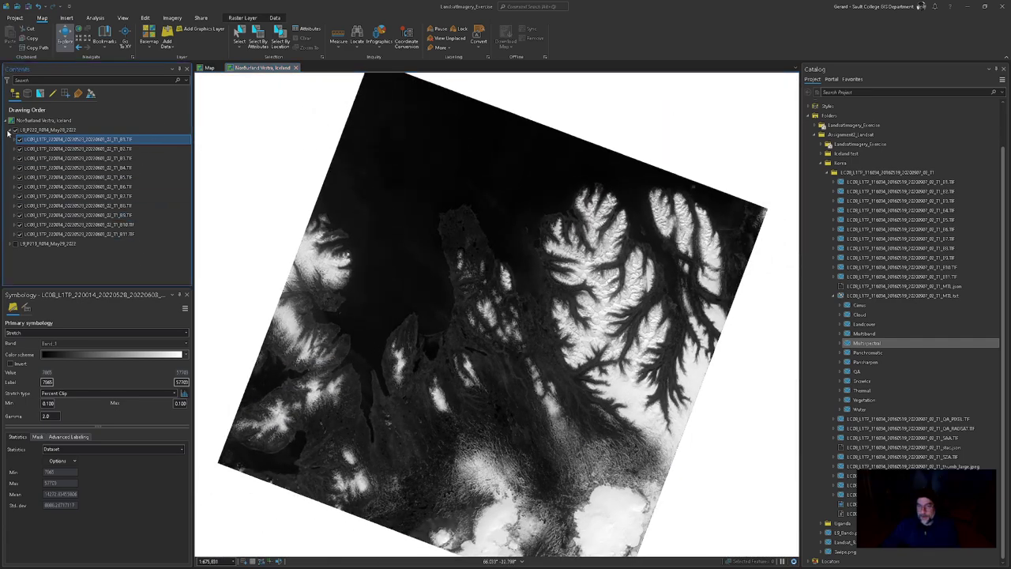
{"action": "left_click", "coordinate": [16, 131]}
{"action": "left_click", "coordinate": [10, 131]}
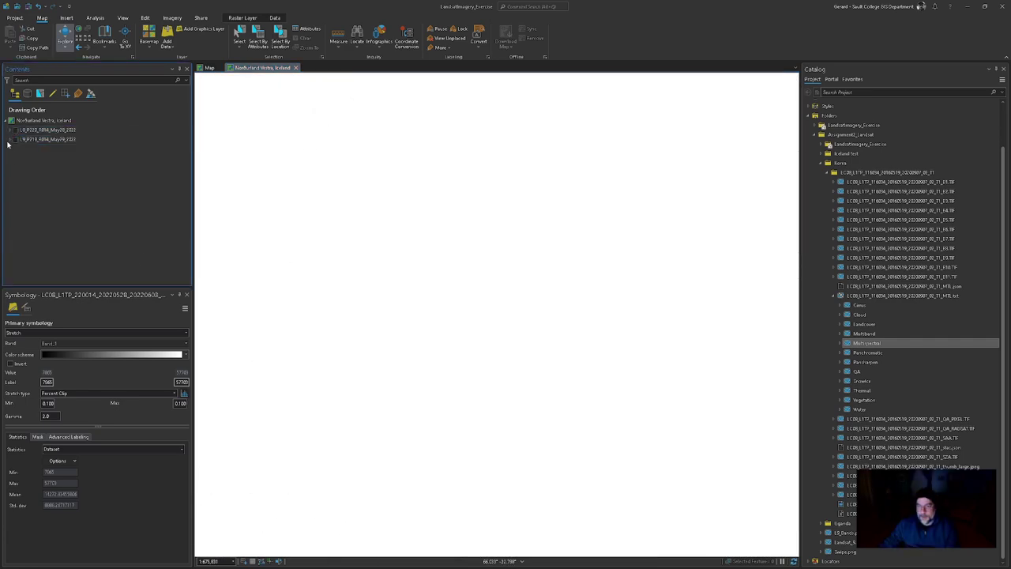
{"action": "left_click", "coordinate": [10, 140]}
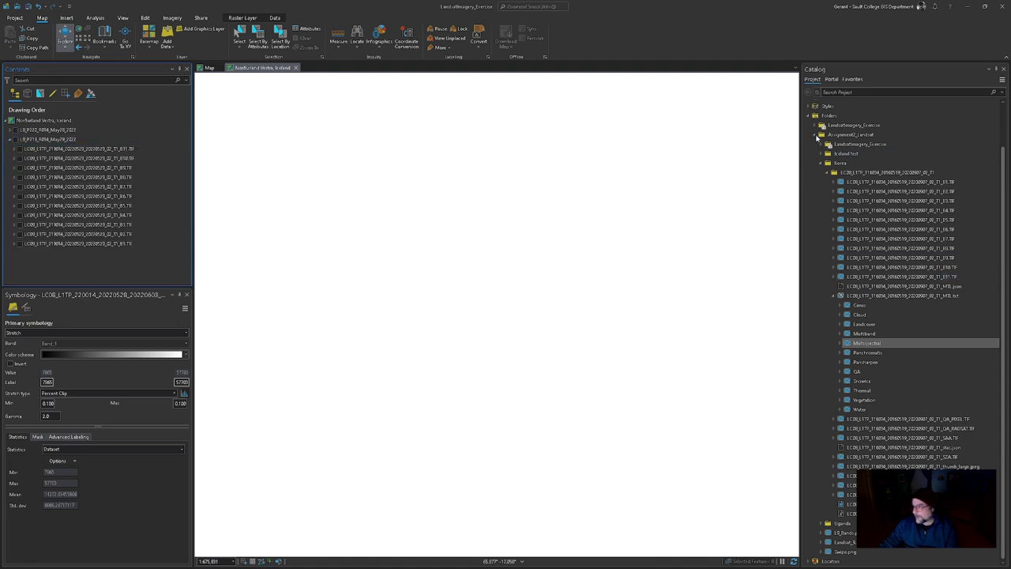
{"action": "left_click", "coordinate": [822, 153]}
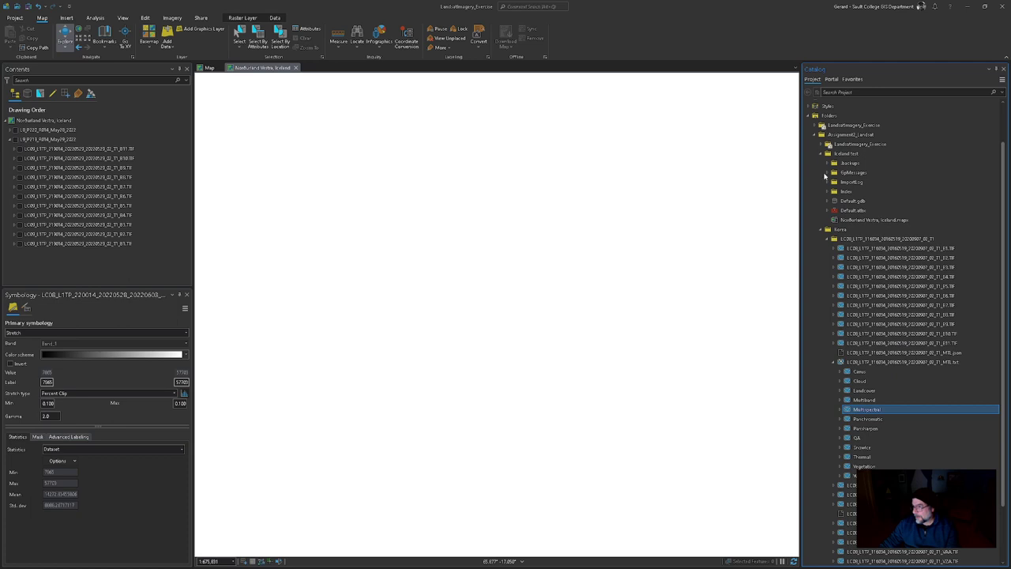
{"action": "left_click", "coordinate": [822, 153]}
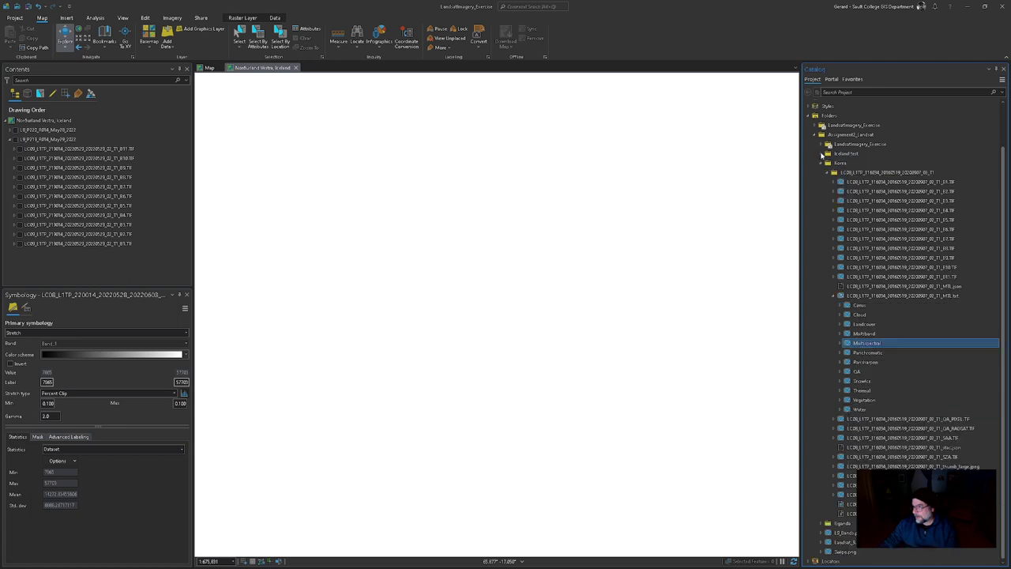
{"action": "left_click", "coordinate": [814, 135]}
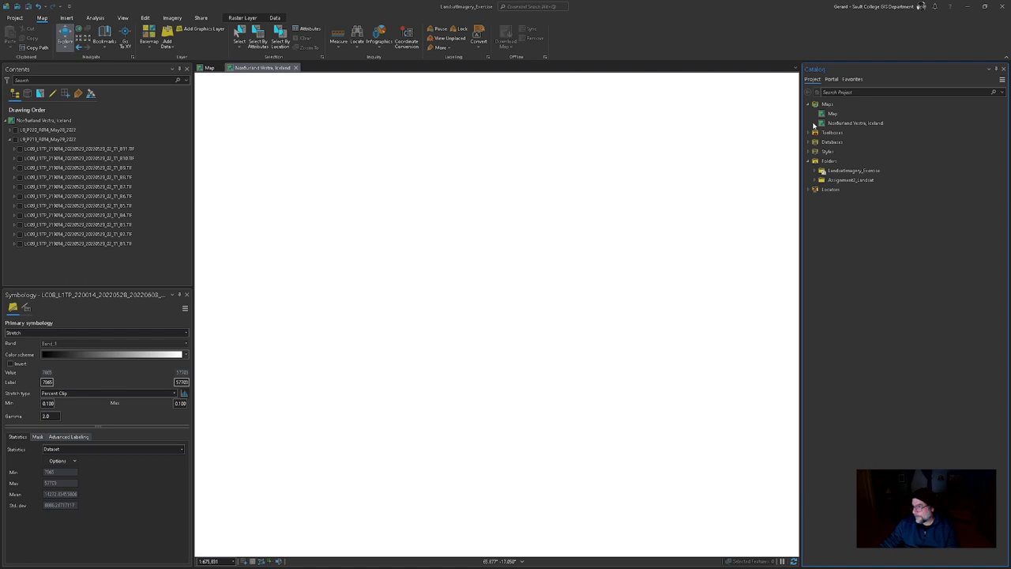
Step: Add the Multispectral layer from the Iceland Landsat 8 scene's MTL.txt, in the LandsatImagery_Exercise folder, to the map above the Landsat 8 group
{"action": "left_click", "coordinate": [822, 172]}
{"action": "double_click", "coordinate": [821, 171]}
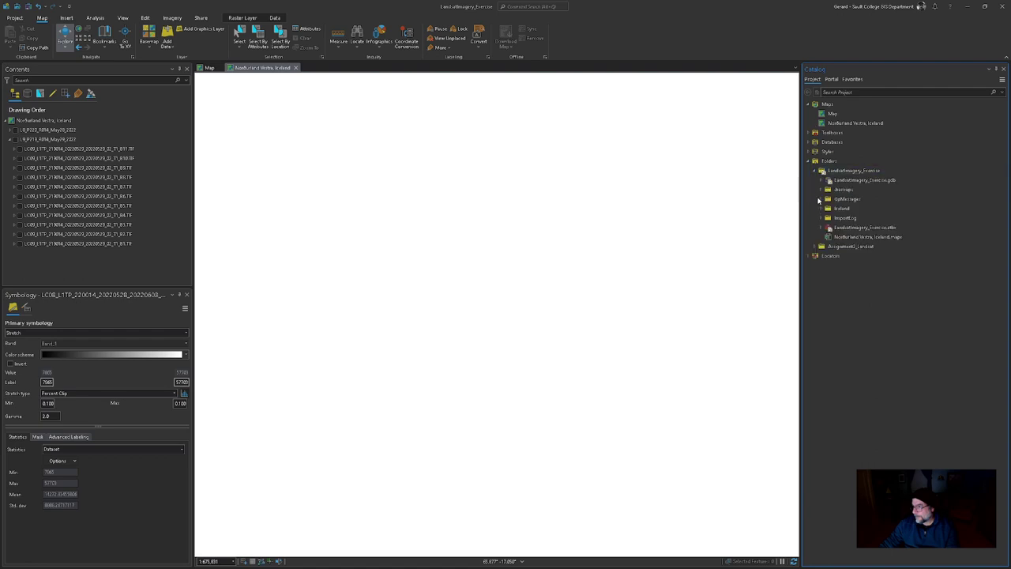
{"action": "left_click", "coordinate": [822, 209]}
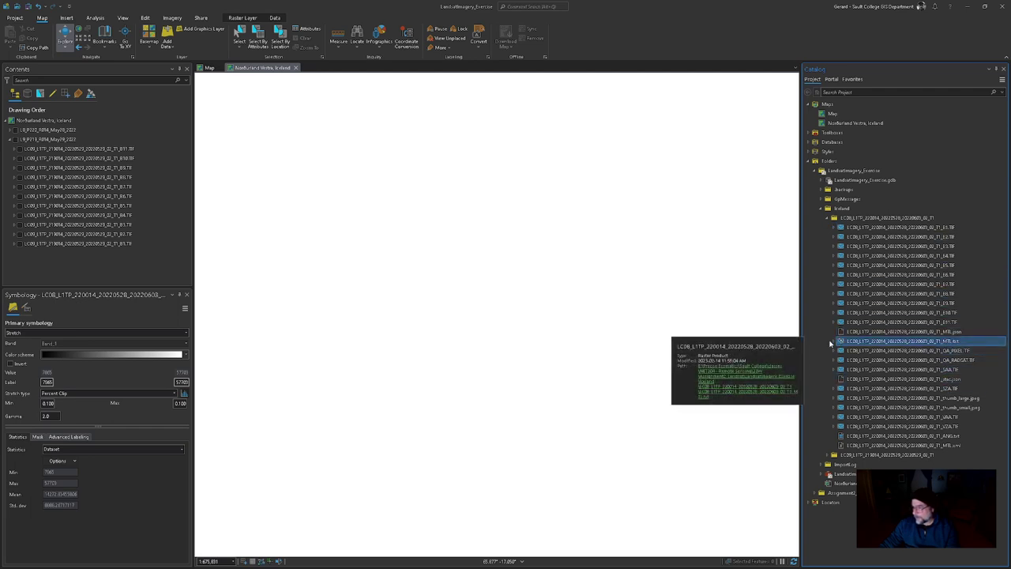
{"action": "left_click", "coordinate": [835, 342]}
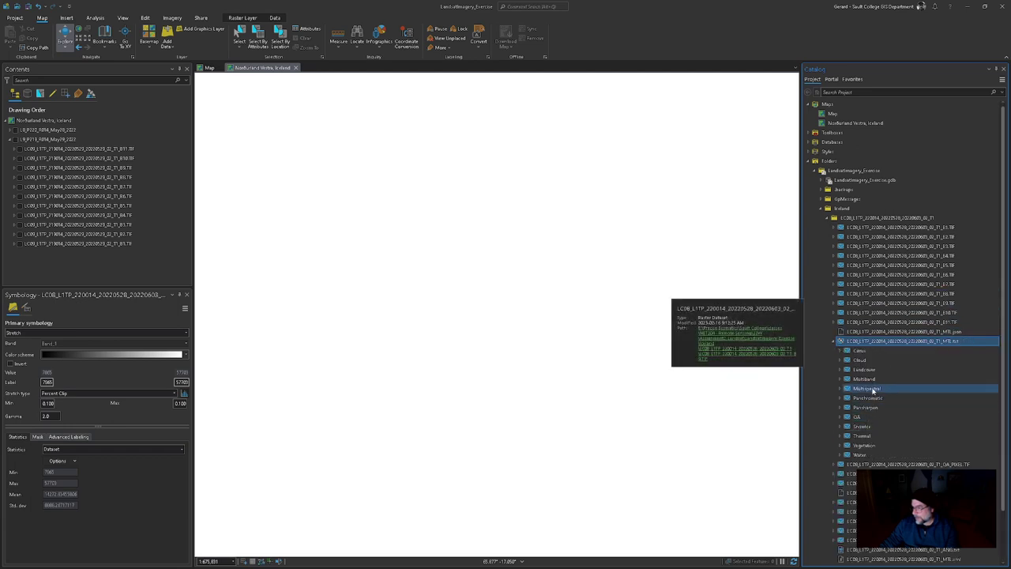
{"action": "left_click", "coordinate": [896, 389]}
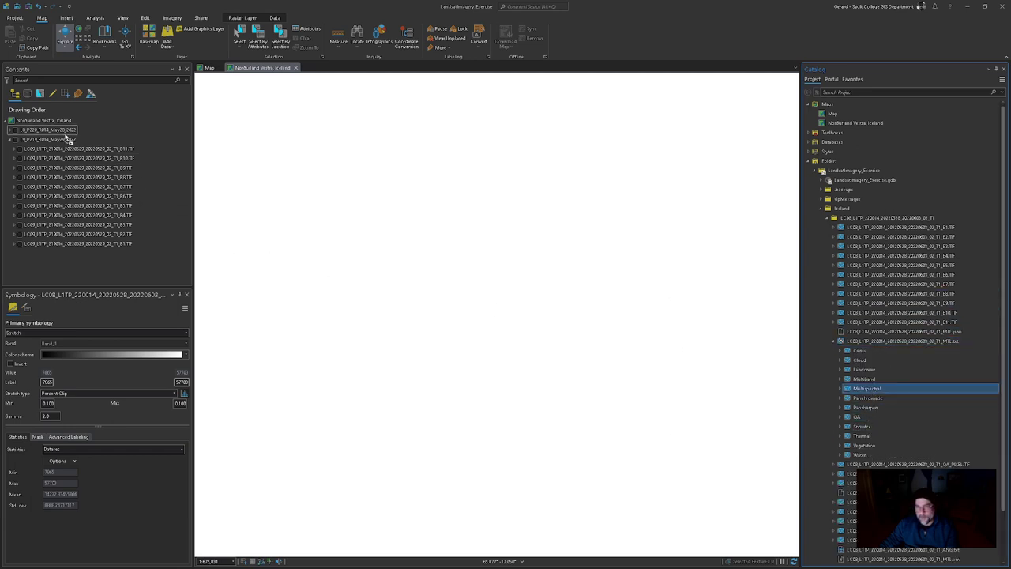
{"action": "left_click", "coordinate": [47, 130]}
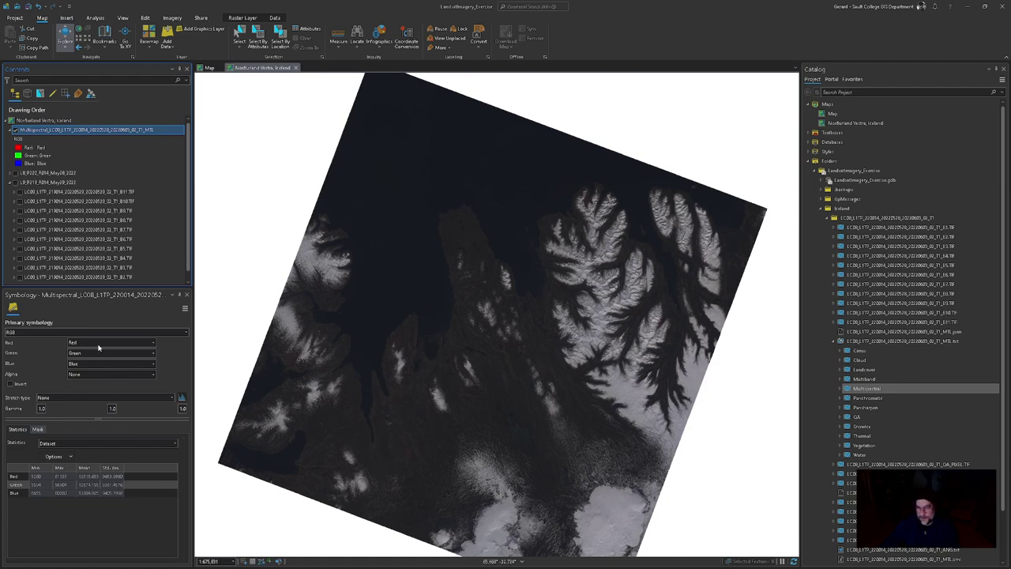
Step: Set the Iceland Multispectral layer's stretch type to Percent Clip with minimum and maximum of 0.1
{"action": "left_click", "coordinate": [71, 397]}
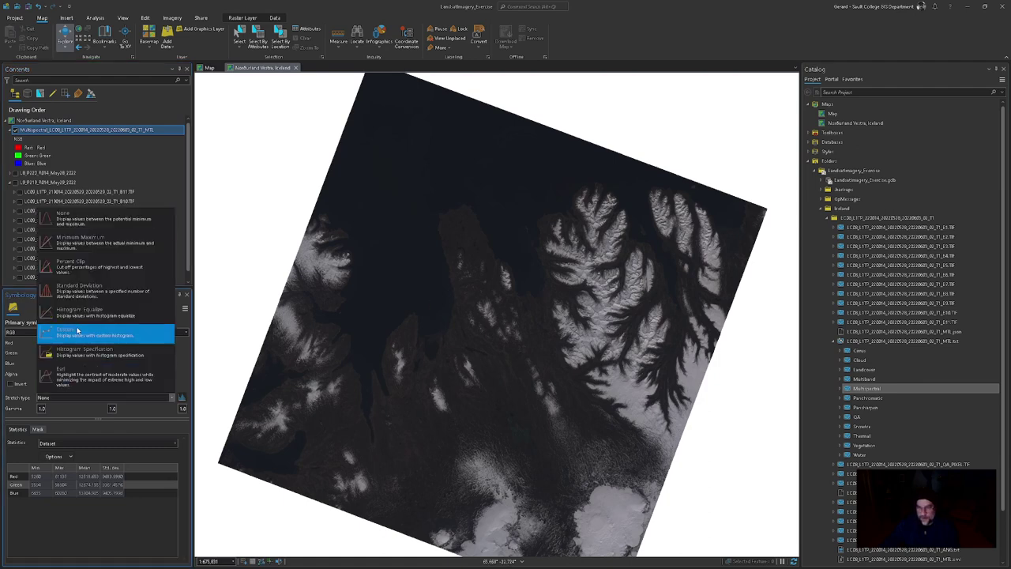
{"action": "left_click", "coordinate": [88, 269]}
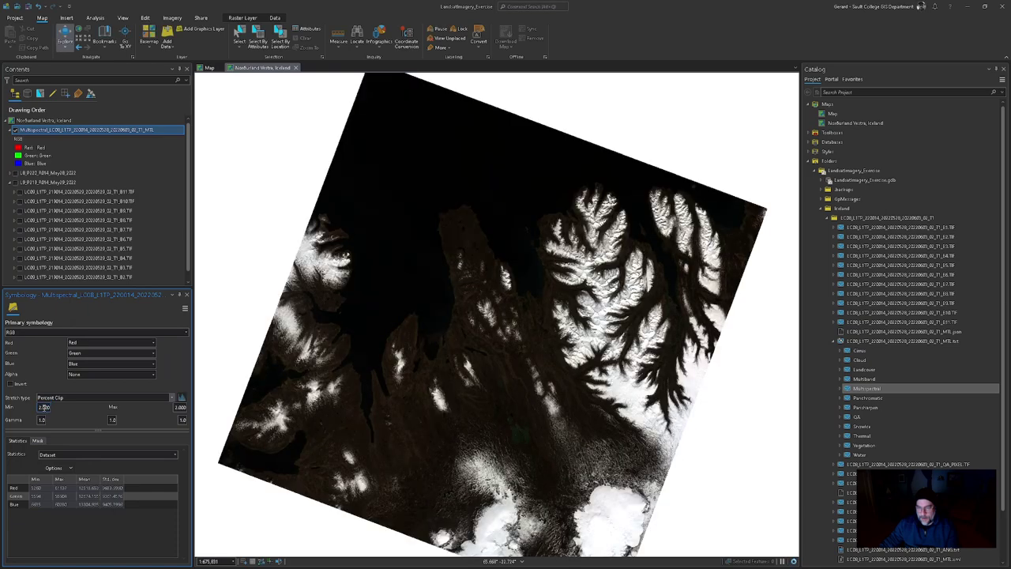
{"action": "type", "text": "0.1"}
{"action": "key", "text": "Tab"}
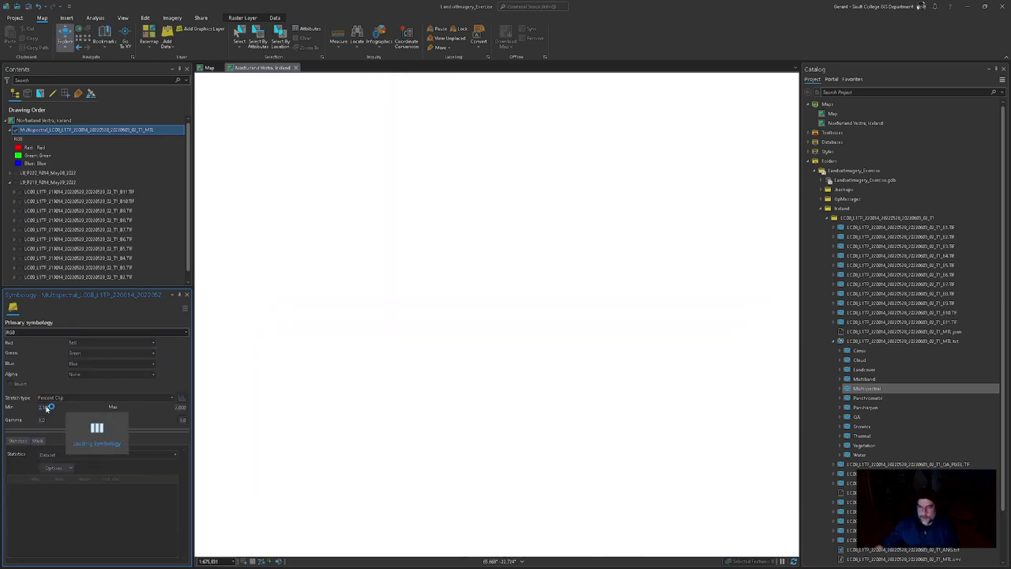
{"action": "type", "text": "0.1"}
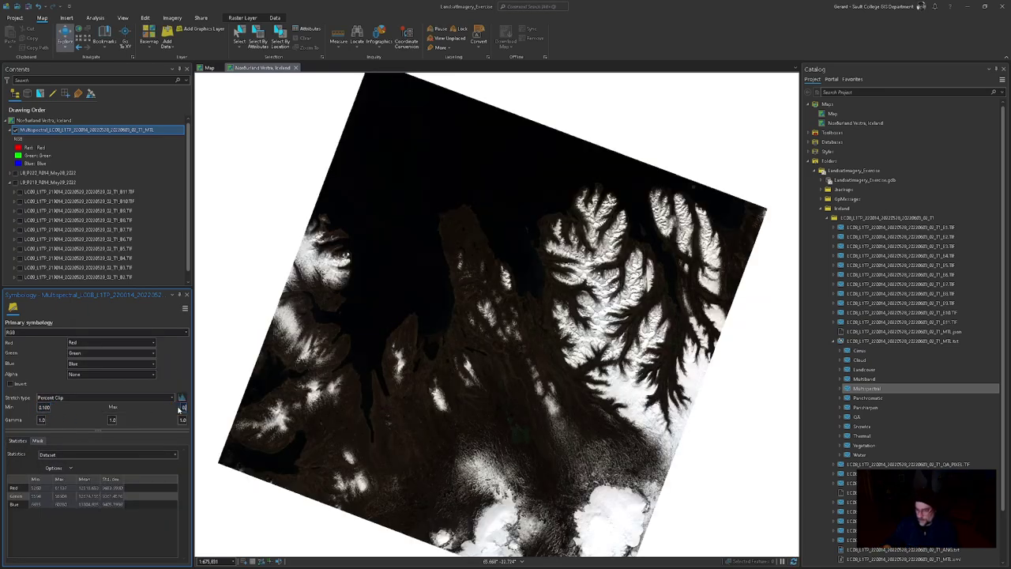
{"action": "key", "text": "Tab"}
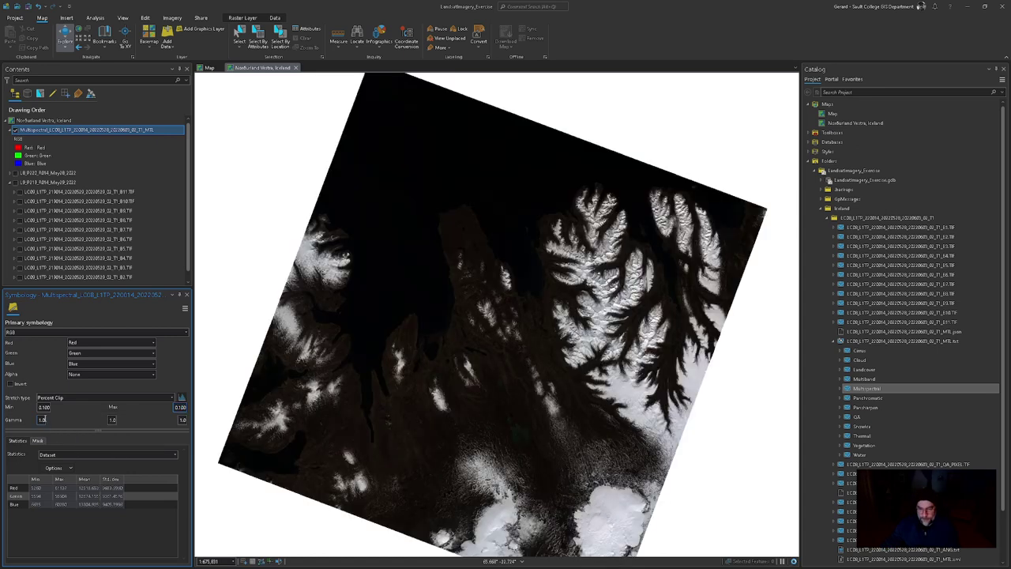
Step: Set the Iceland Multispectral layer's red, green and blue gamma values to 2.0 each
{"action": "double_click", "coordinate": [41, 421]}
{"action": "type", "text": "2"}
{"action": "key", "text": "Tab"}
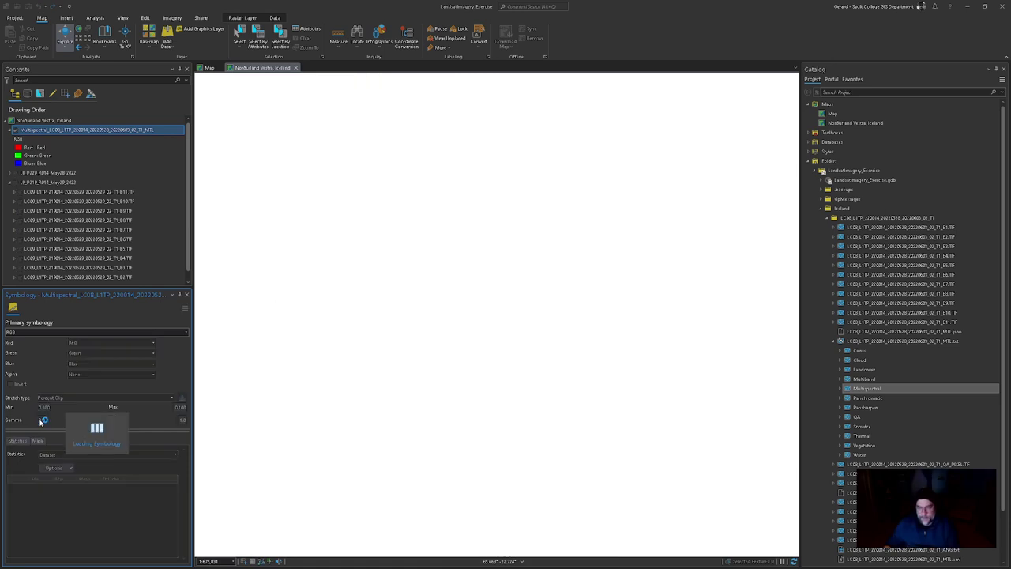
{"action": "type", "text": "2"}
{"action": "key", "text": "Tab"}
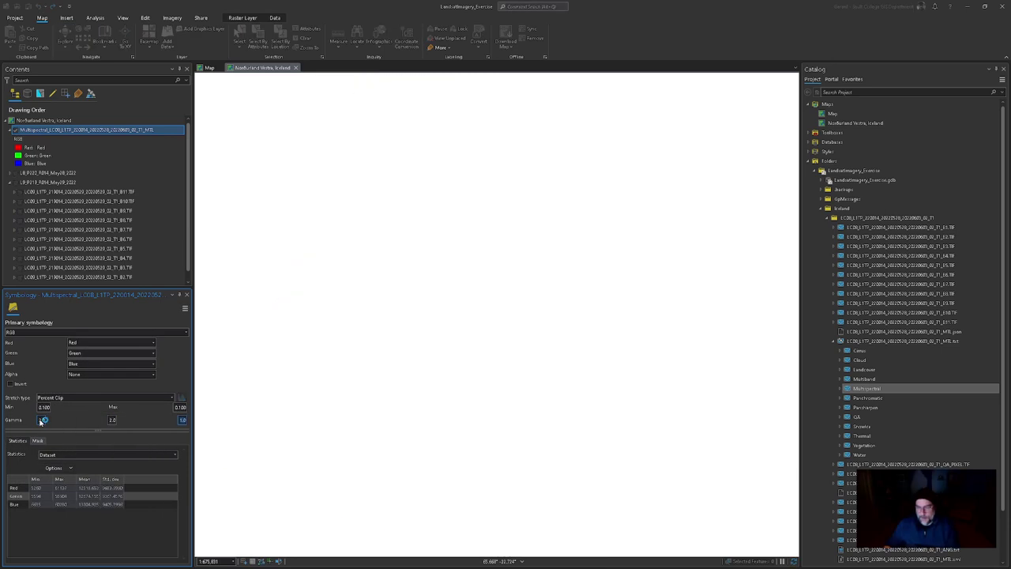
{"action": "type", "text": "2"}
{"action": "key", "text": "Tab"}
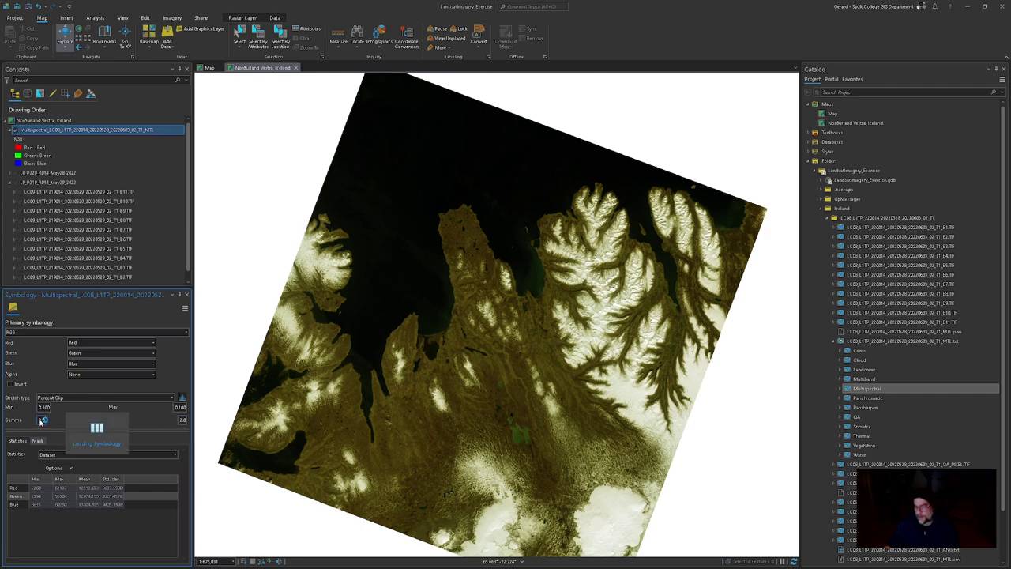
Step: Close the Catalog pane and examine the Iceland true-colour scene's fjords, valleys and snow-covered mountains up close
{"action": "scroll", "coordinate": [531, 369], "scroll_direction": "up", "scroll_amount": 1}
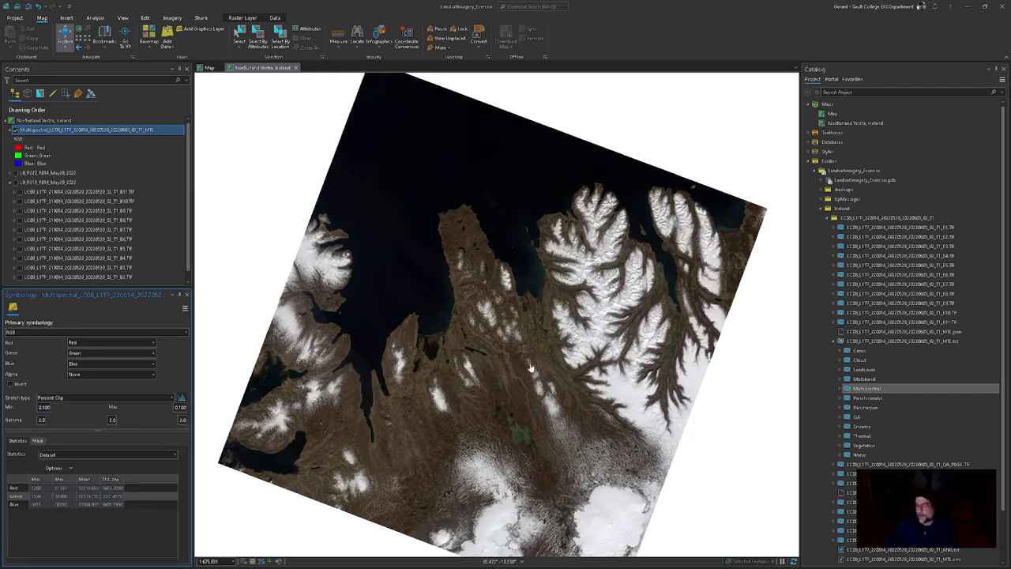
{"action": "scroll", "coordinate": [535, 317], "scroll_direction": "up", "scroll_amount": 2}
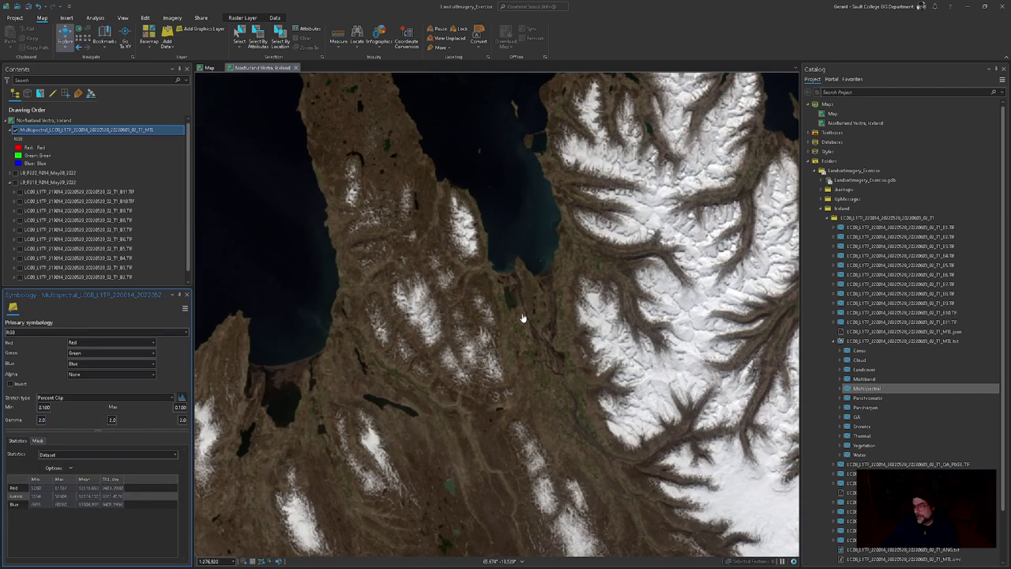
{"action": "left_click", "coordinate": [1004, 69]}
{"action": "scroll", "coordinate": [637, 338], "scroll_direction": "down", "scroll_amount": 2}
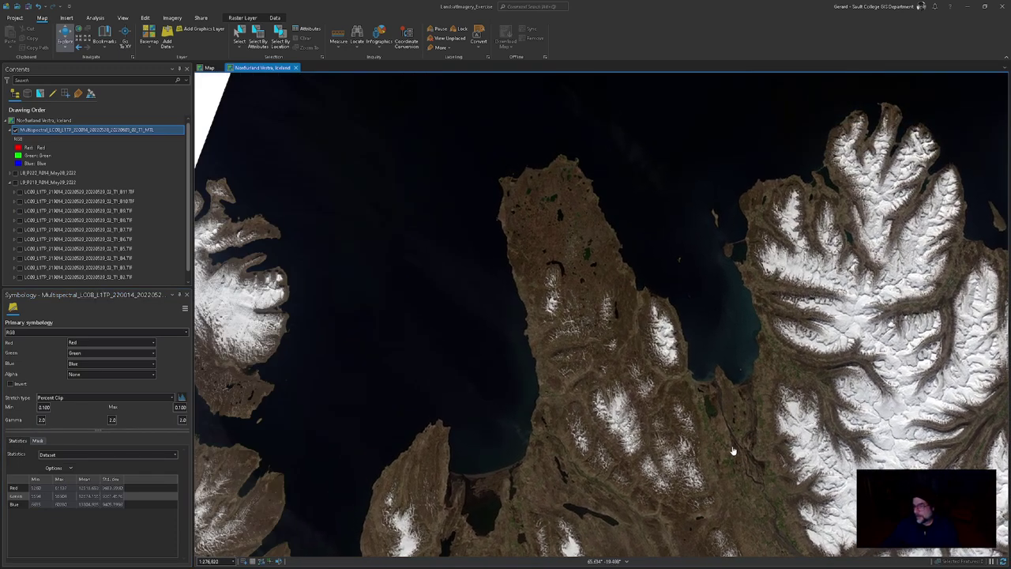
{"action": "scroll", "coordinate": [779, 375], "scroll_direction": "up", "scroll_amount": 2}
{"action": "left_click_drag", "start_coordinate": [550, 282], "coordinate": [668, 227]}
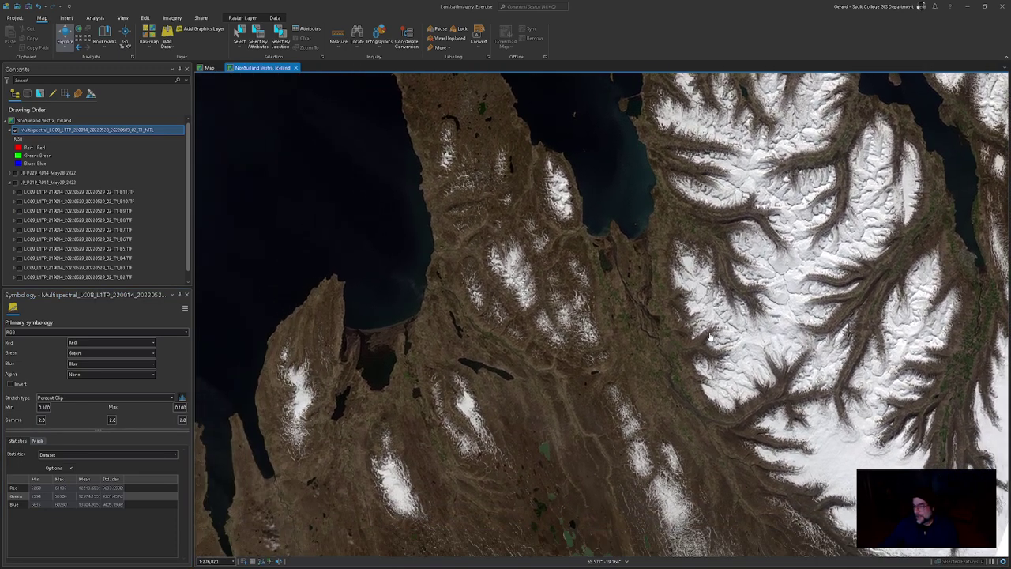
{"action": "scroll", "coordinate": [561, 372], "scroll_direction": "up", "scroll_amount": 1}
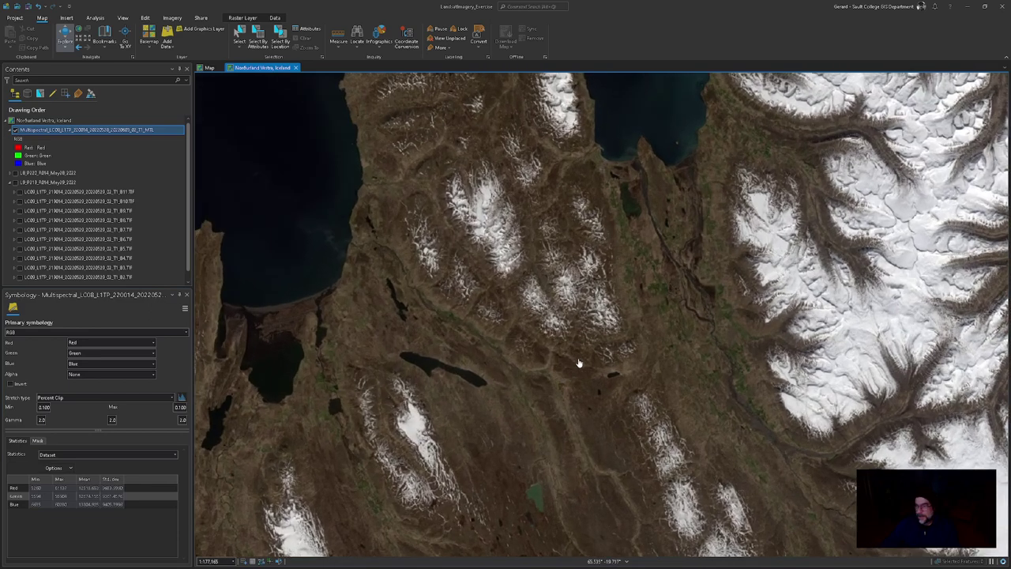
{"action": "scroll", "coordinate": [730, 355], "scroll_direction": "down", "scroll_amount": 3}
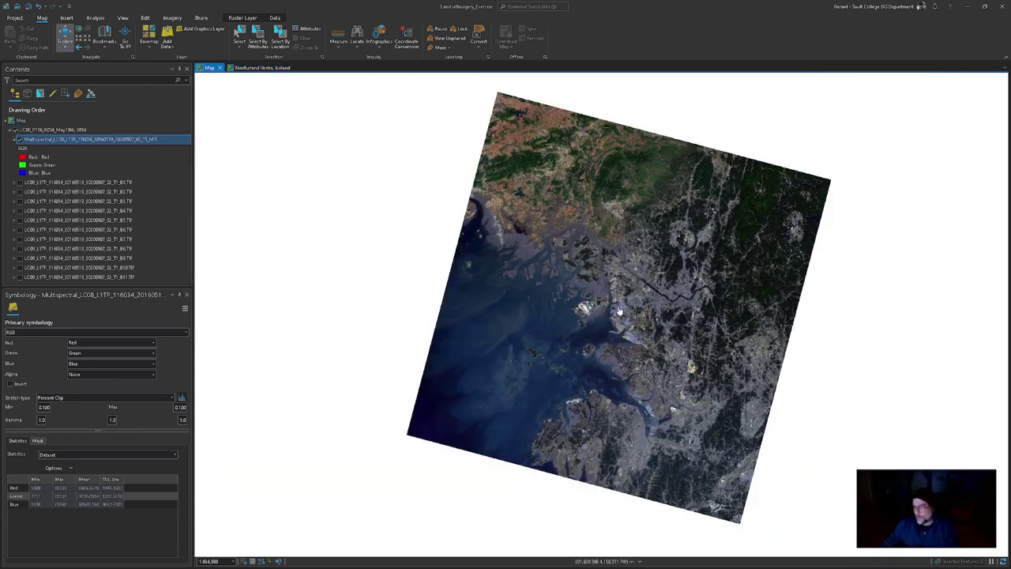
Step: View the coast and city in the 2016 Landsat scene, and recheck question 23's gamma settings in the Word assignment
{"action": "scroll", "coordinate": [619, 311], "scroll_direction": "up", "scroll_amount": 3}
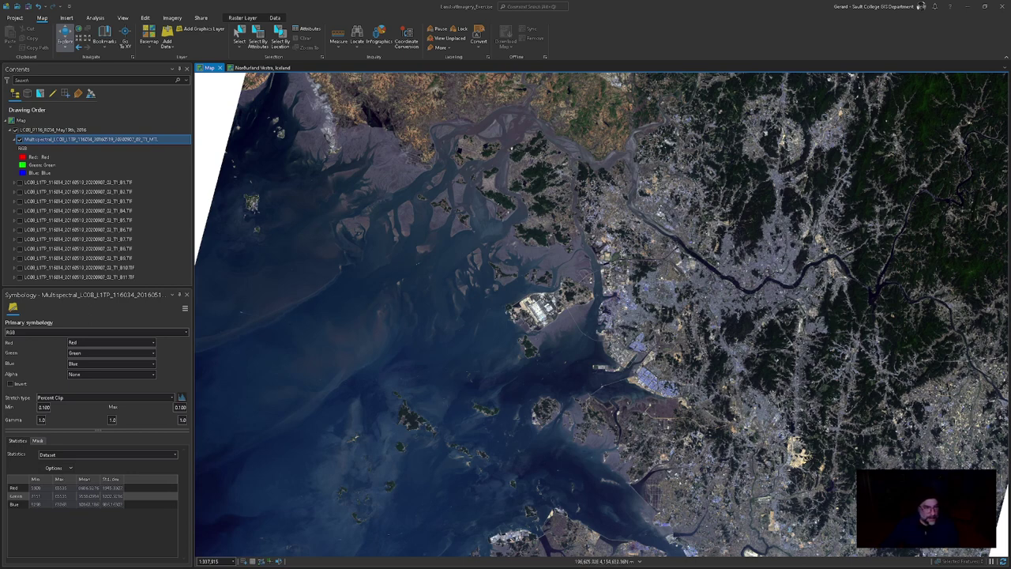
{"action": "key", "text": "alt+Tab"}
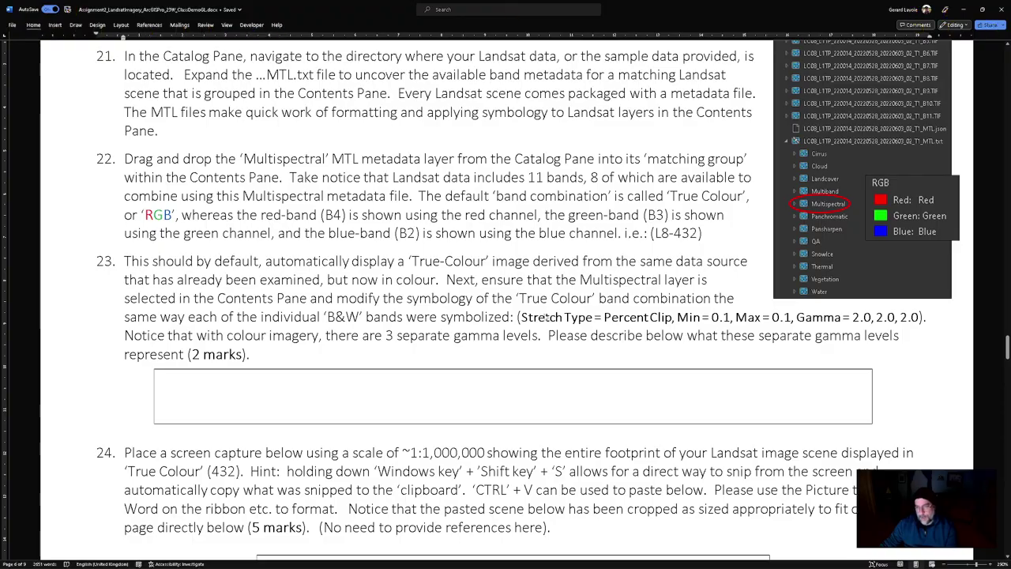
{"action": "key", "text": "alt+Tab"}
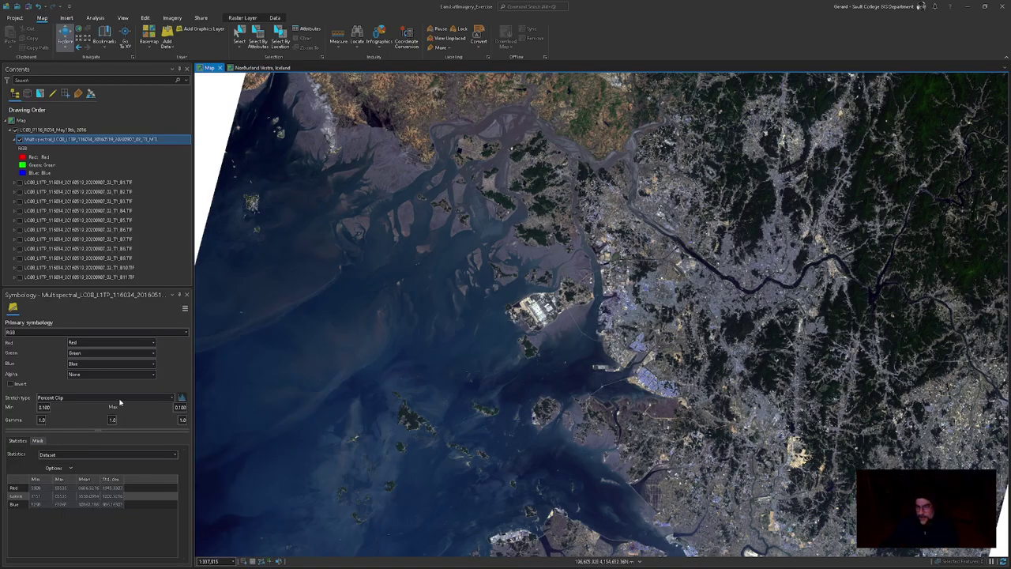
Step: Try a green gamma of 3 on the 2016 scene's Multispectral layer, and restore it to 1.0
{"action": "left_click", "coordinate": [112, 421]}
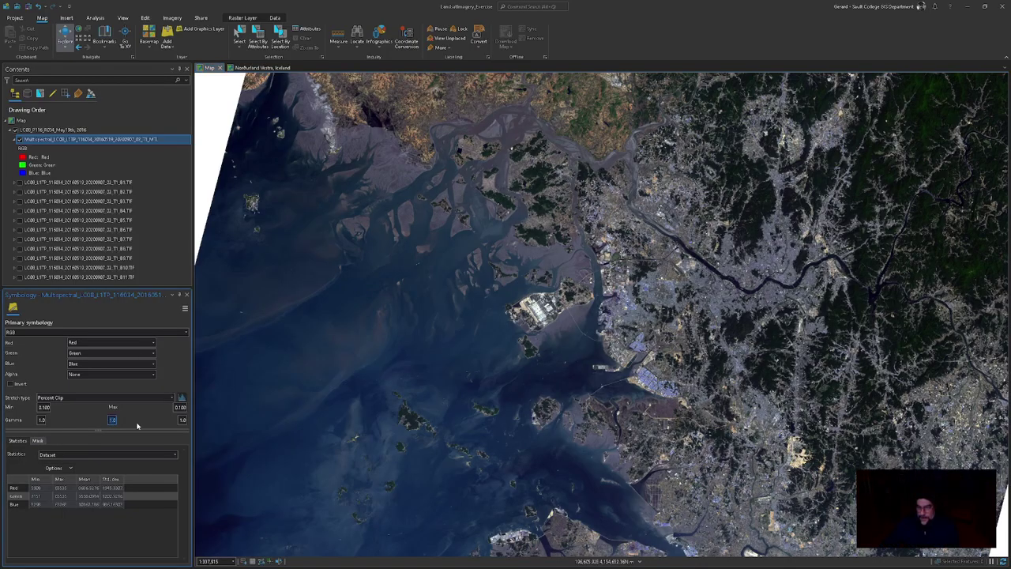
{"action": "type", "text": "3"}
{"action": "key", "text": "Return"}
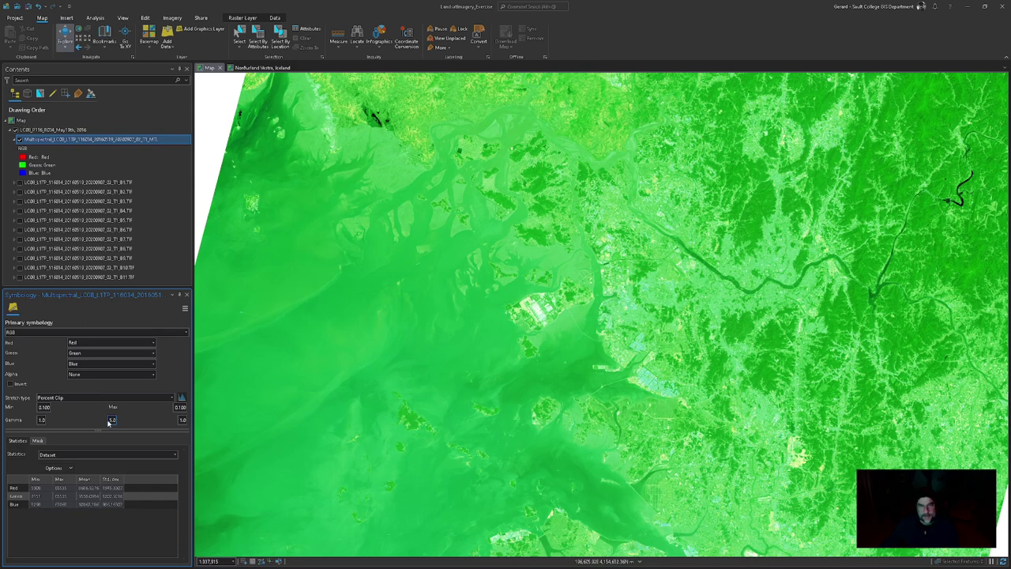
{"action": "left_click", "coordinate": [113, 419]}
{"action": "key", "text": "Return"}
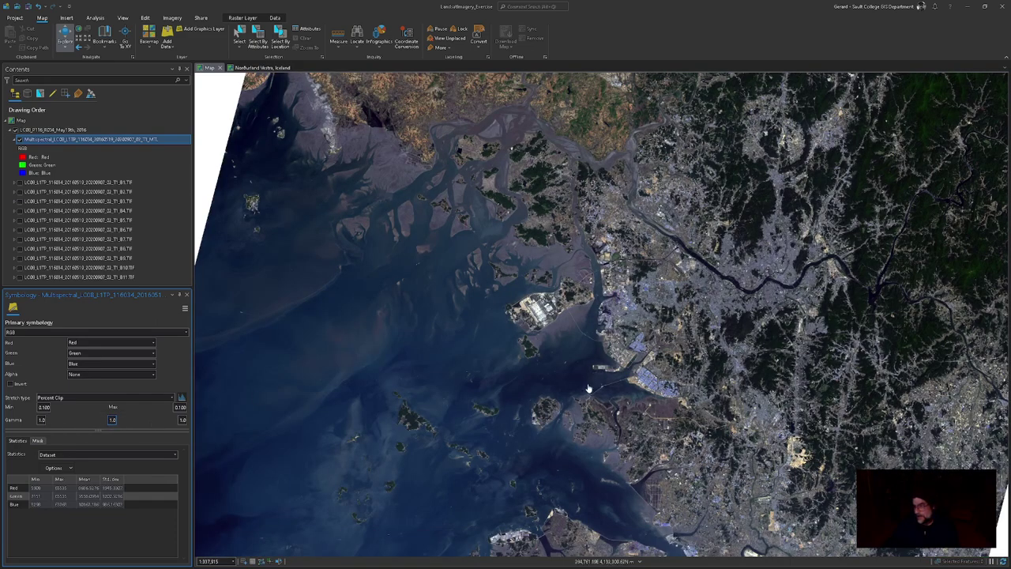
{"action": "left_click", "coordinate": [187, 422]}
{"action": "left_click", "coordinate": [182, 421]}
Step: Return to the Word assignment and delete the sample Iceland image from question 24's box
{"action": "key", "text": "alt+Tab"}
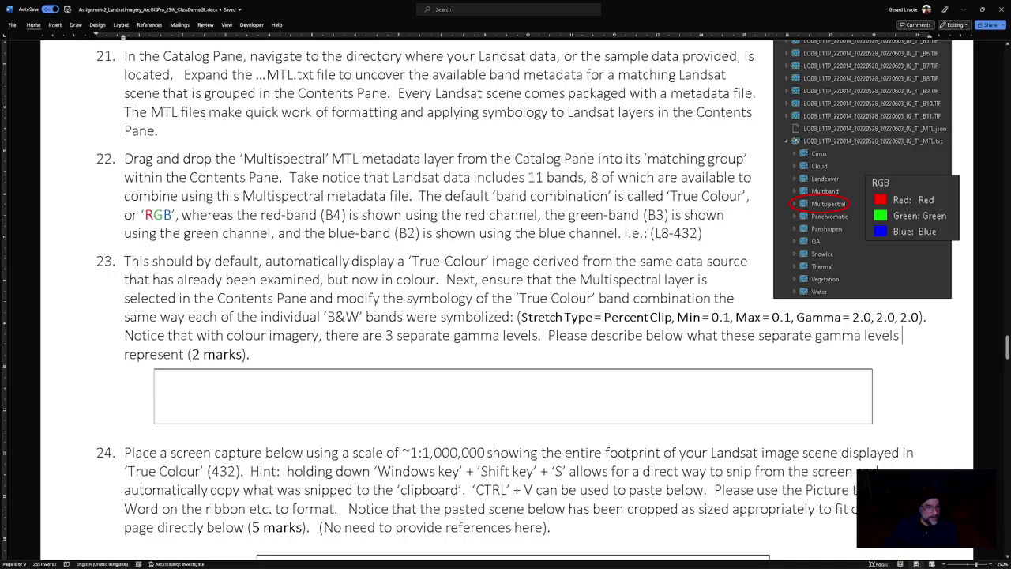
{"action": "left_click", "coordinate": [411, 389]}
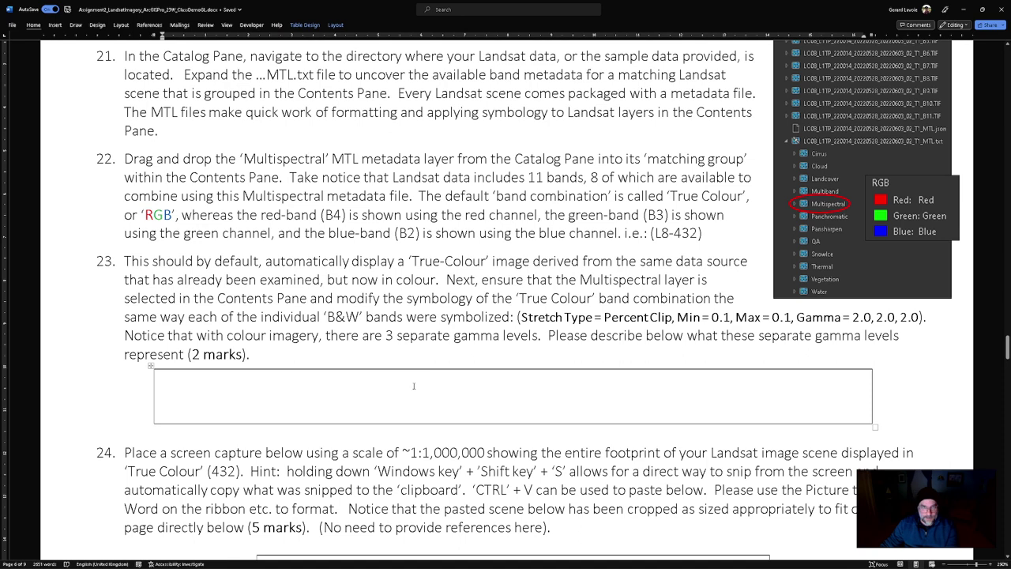
{"action": "scroll", "coordinate": [510, 348], "scroll_direction": "down", "scroll_amount": 4}
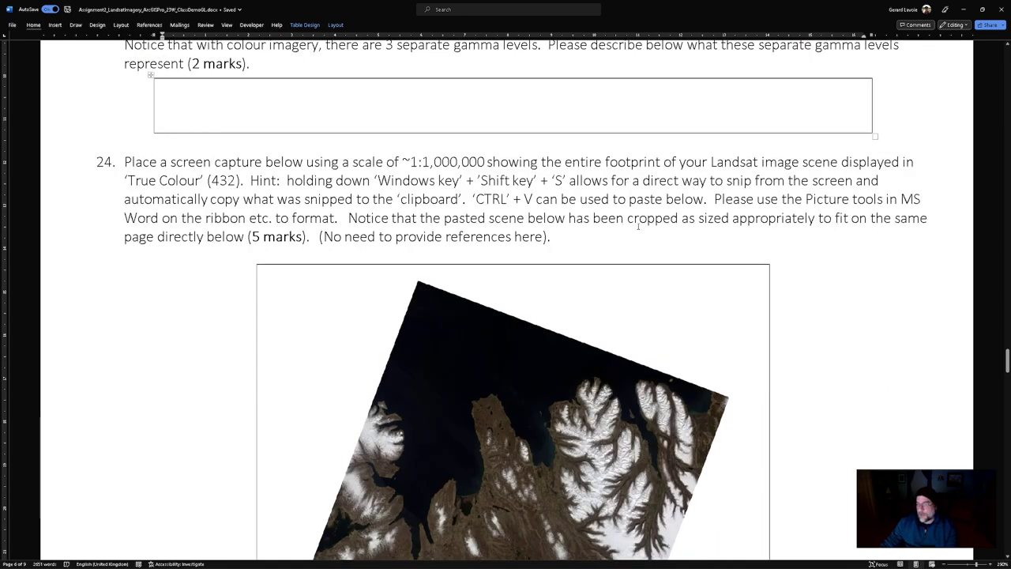
{"action": "scroll", "coordinate": [553, 276], "scroll_direction": "down", "scroll_amount": 2}
{"action": "left_click", "coordinate": [528, 315]}
{"action": "key", "text": "Delete"}
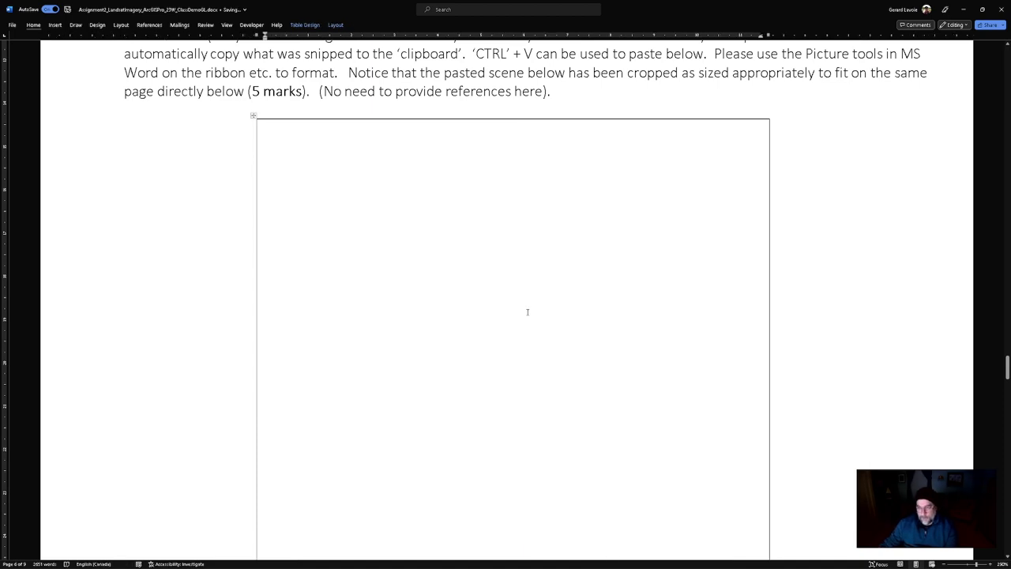
Step: Switch to ArcGIS Pro and set the 2016 scene's map scale to 1:1,000,000
{"action": "key", "text": "alt+Tab"}
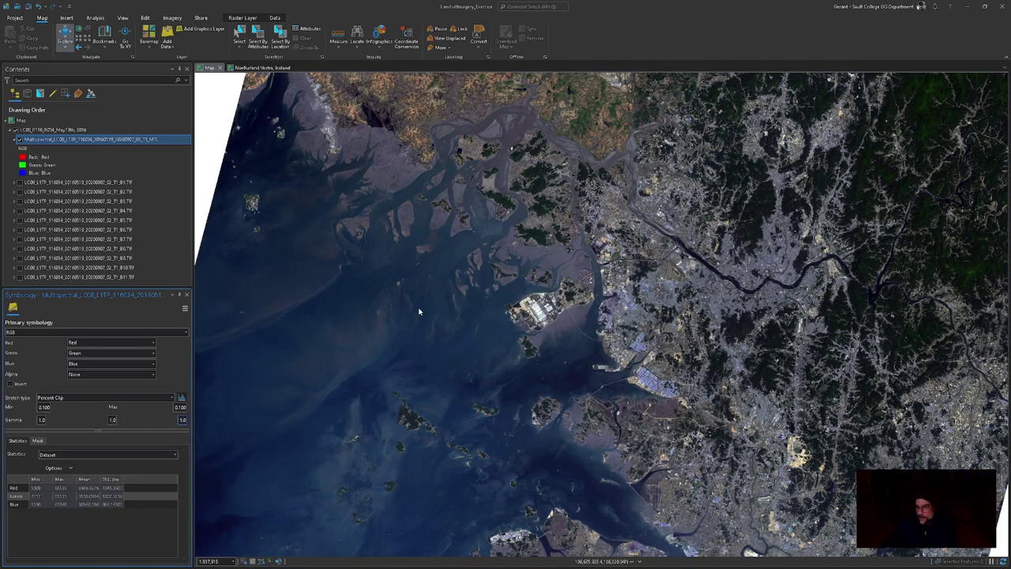
{"action": "left_click", "coordinate": [224, 561]}
{"action": "type", "text": "1,"}
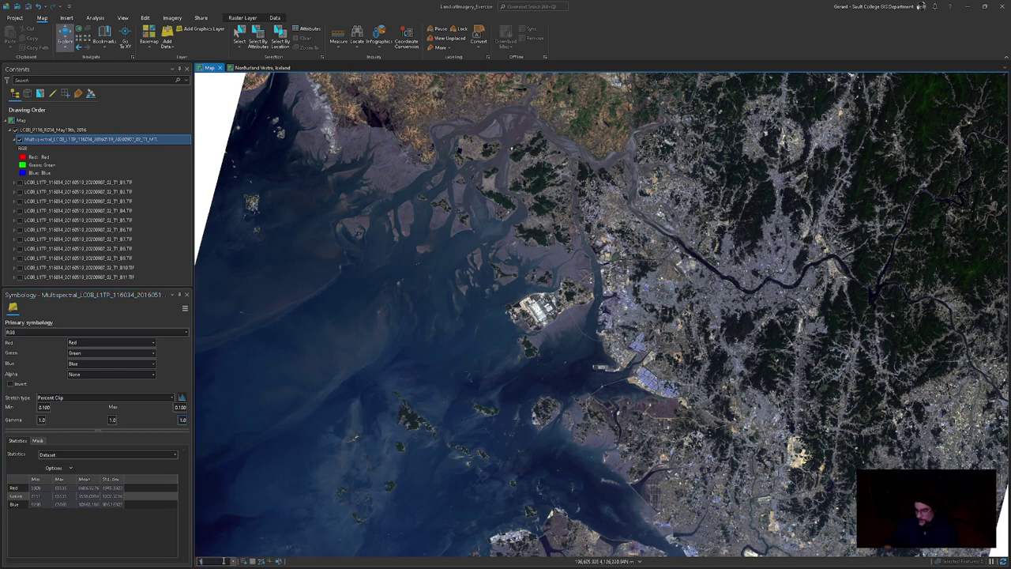
{"action": "type", "text": "000,000"}
{"action": "key", "text": "Return"}
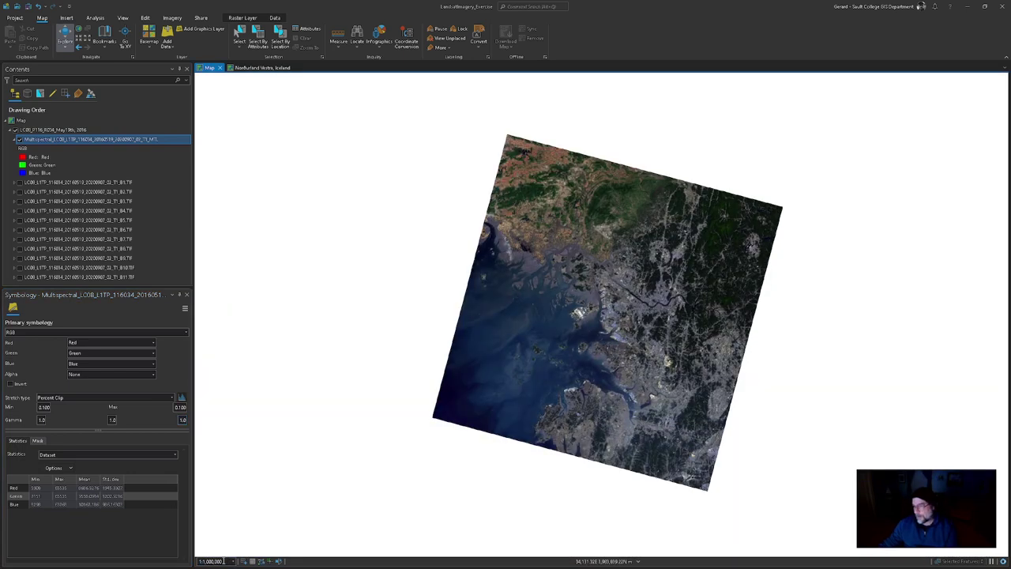
Step: Pan the map until the scene's entire footprint is clear of other content, and capture that area to the clipboard
{"action": "left_click_drag", "start_coordinate": [594, 347], "coordinate": [366, 289]}
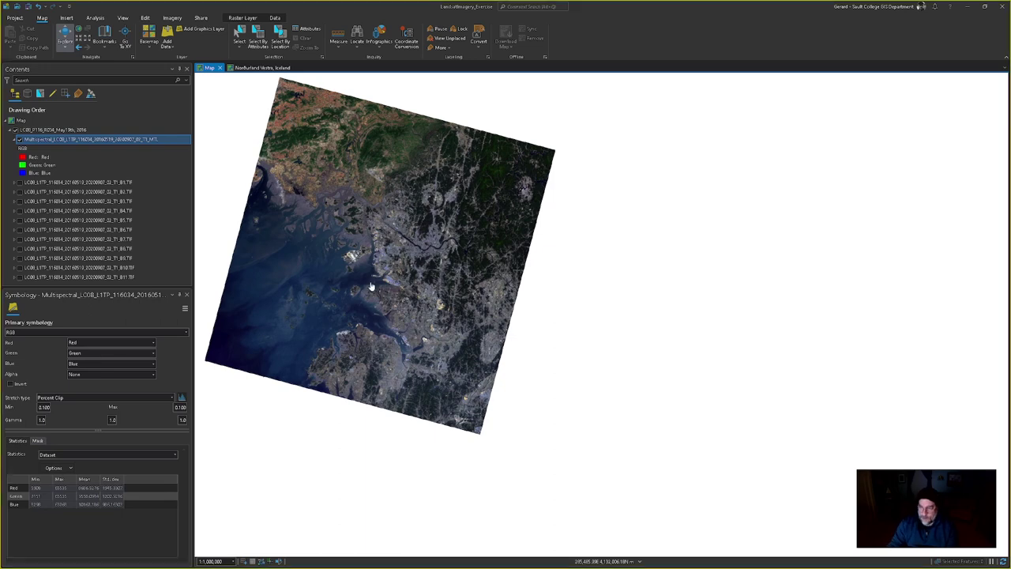
{"action": "key", "text": "super+shift+s"}
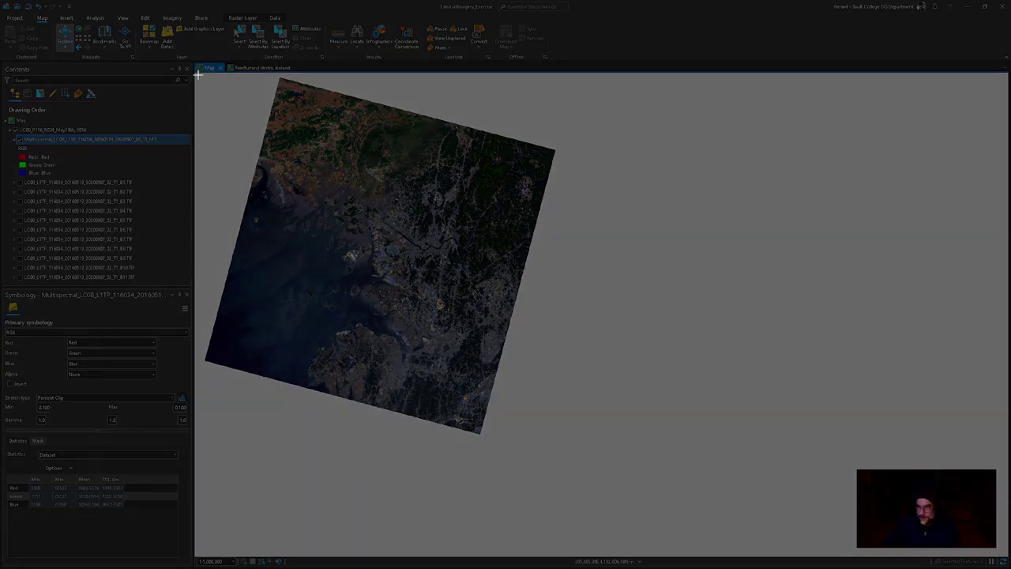
{"action": "left_click_drag", "start_coordinate": [197, 75], "coordinate": [556, 440]}
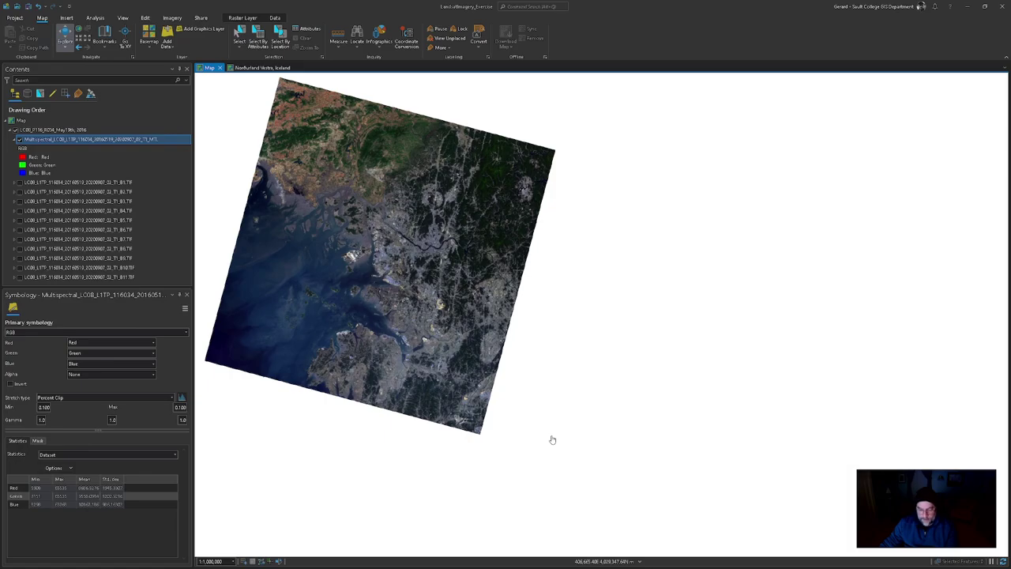
{"action": "key", "text": "super+Tab"}
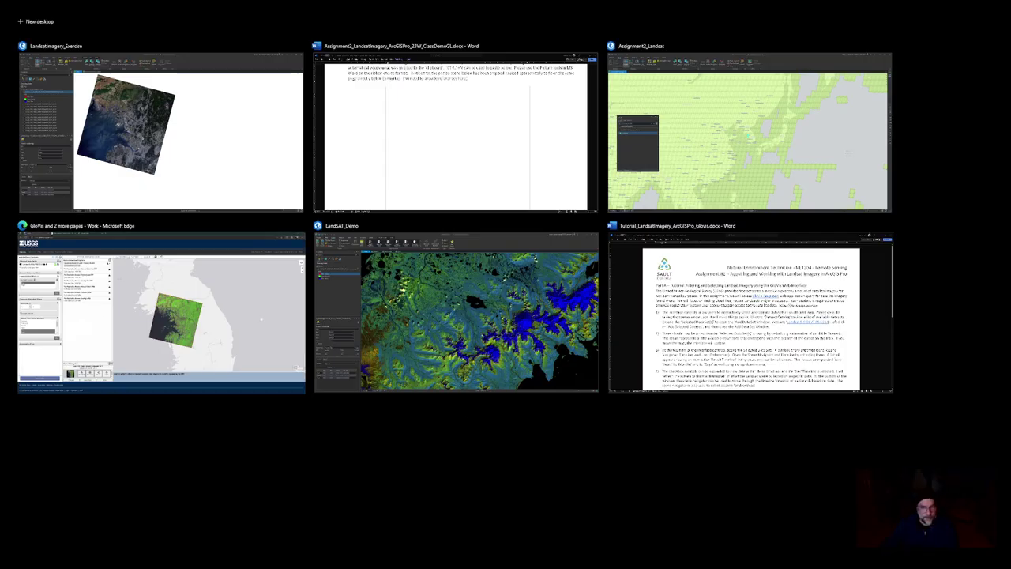
{"action": "left_click", "coordinate": [751, 312]}
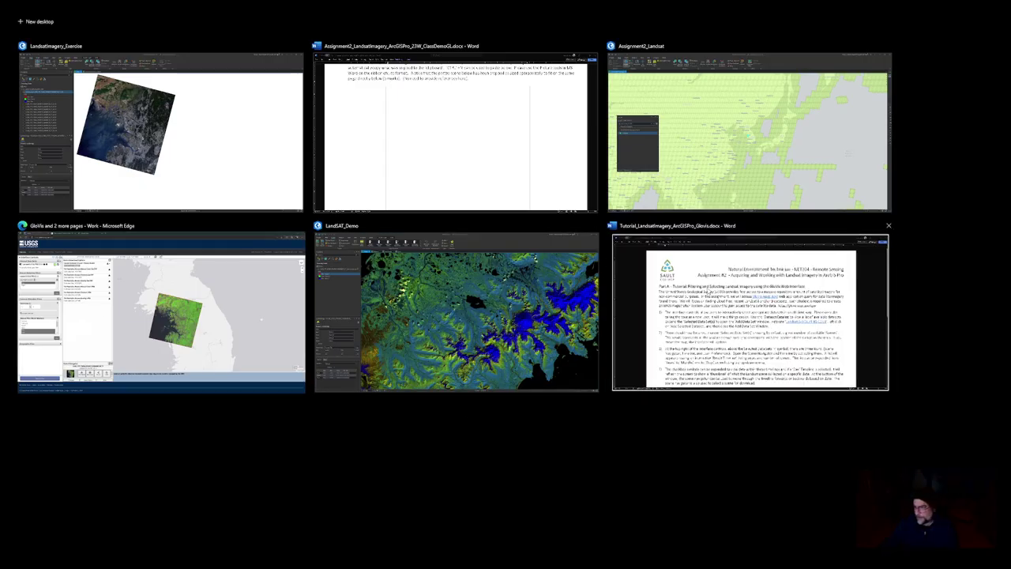
{"action": "scroll", "coordinate": [496, 362], "scroll_direction": "down", "scroll_amount": 10}
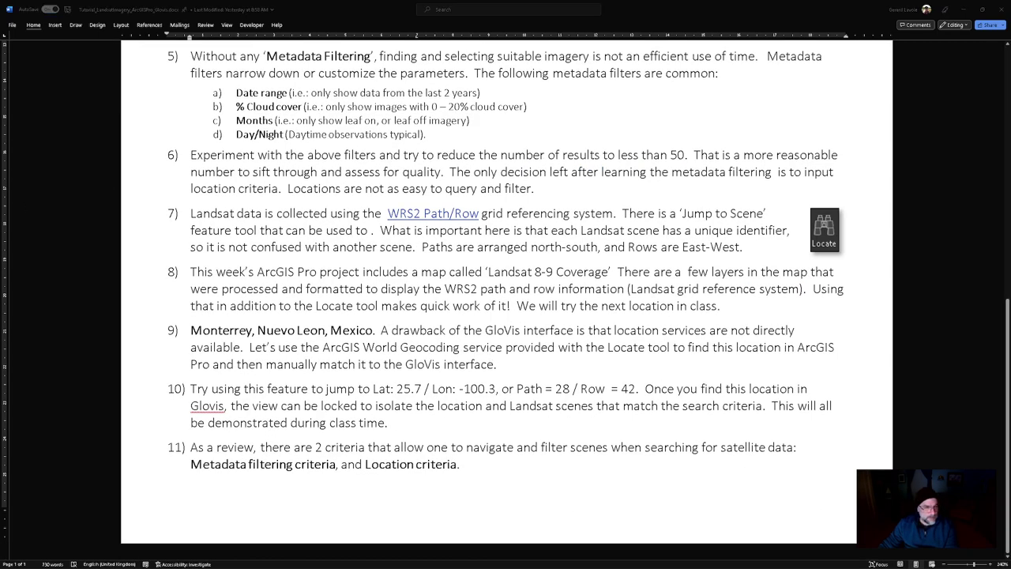
Step: Switch to the Word assignment, paste the captured true-colour scene into question 24's box, and check the image
{"action": "key", "text": "alt+Tab"}
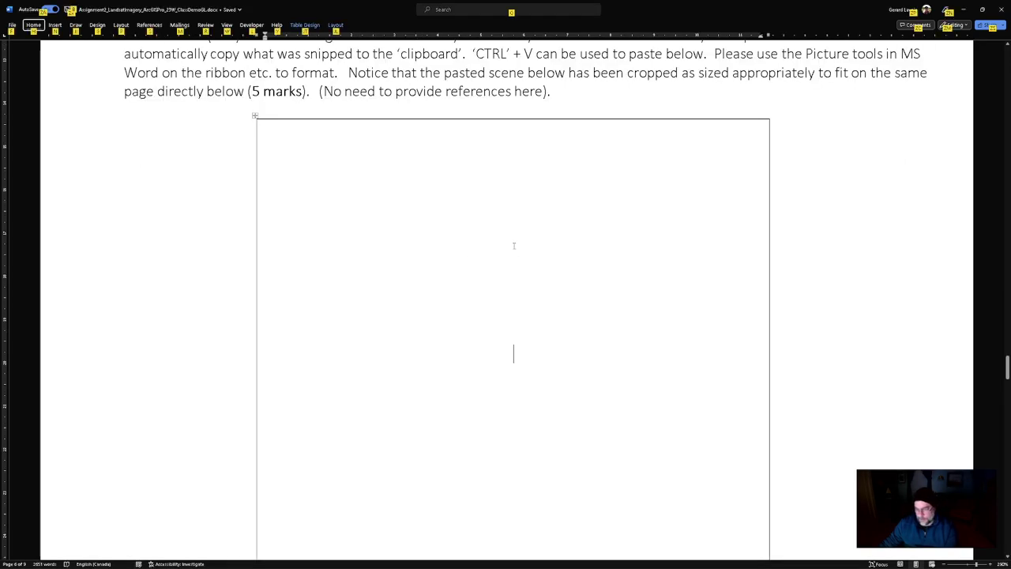
{"action": "key", "text": "ctrl+v"}
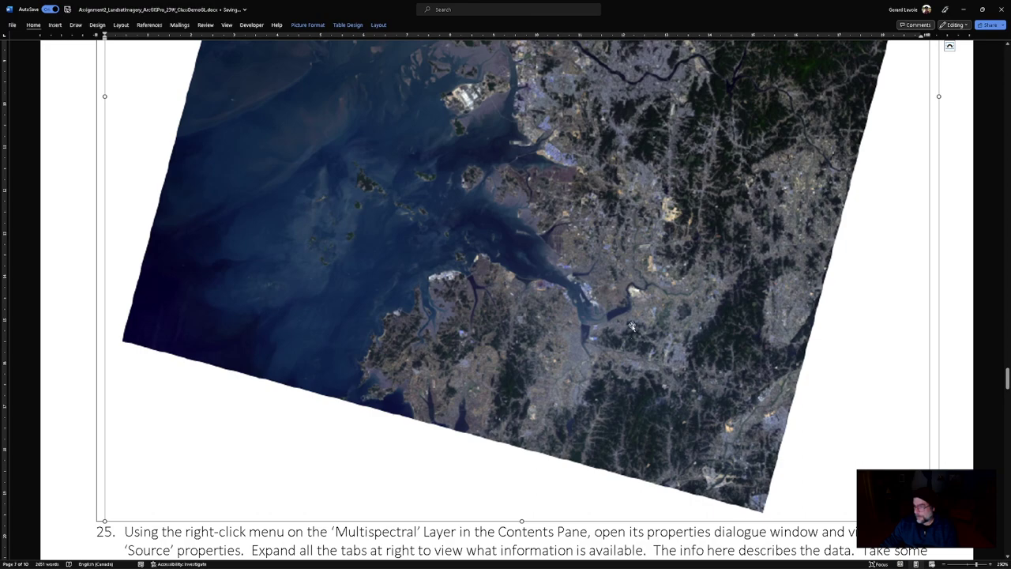
{"action": "scroll", "coordinate": [660, 353], "scroll_direction": "up", "scroll_amount": 8}
{"action": "left_click", "coordinate": [660, 353]}
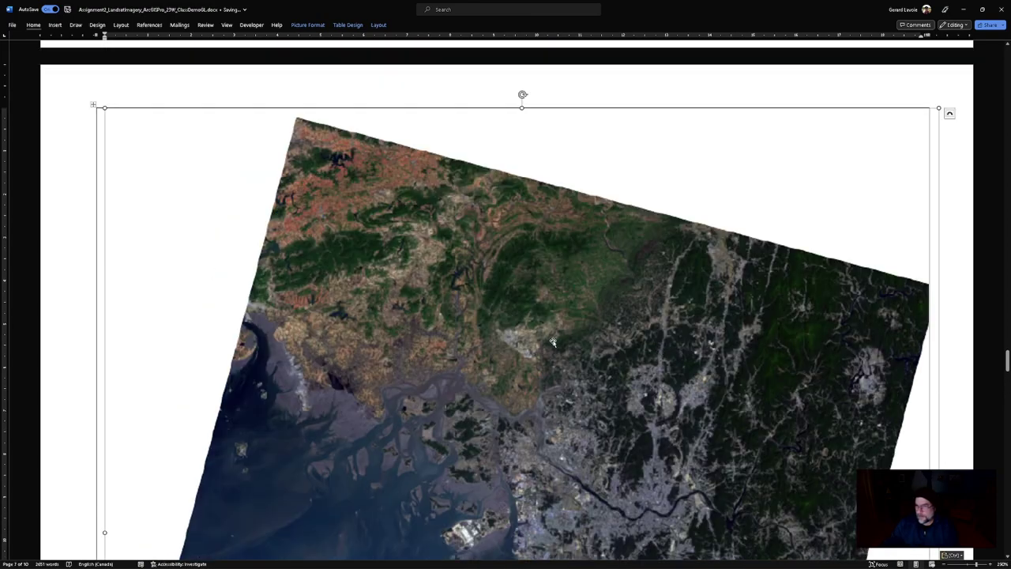
{"action": "scroll", "coordinate": [378, 271], "scroll_direction": "down", "scroll_amount": 3}
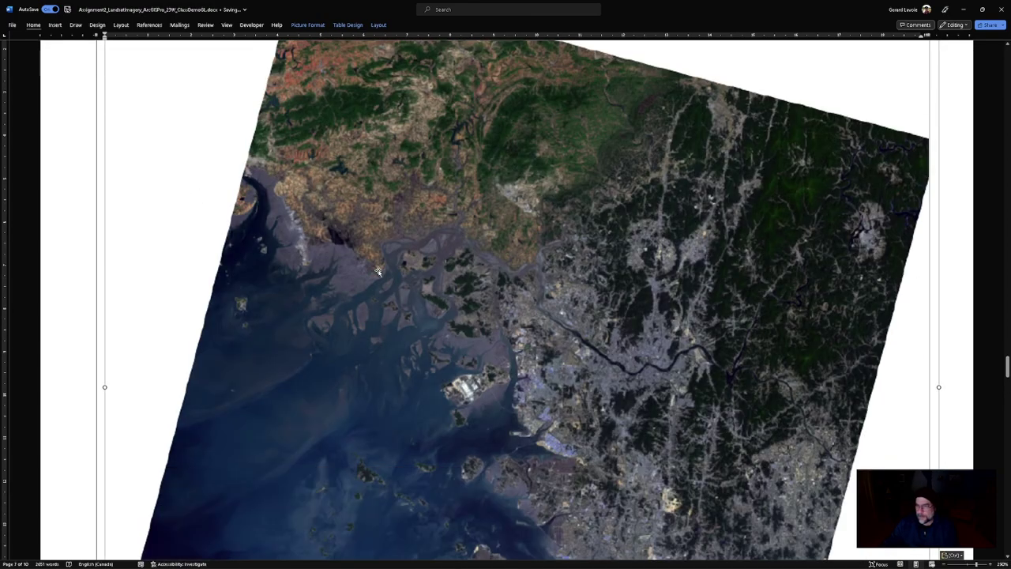
{"action": "scroll", "coordinate": [214, 300], "scroll_direction": "down", "scroll_amount": 3}
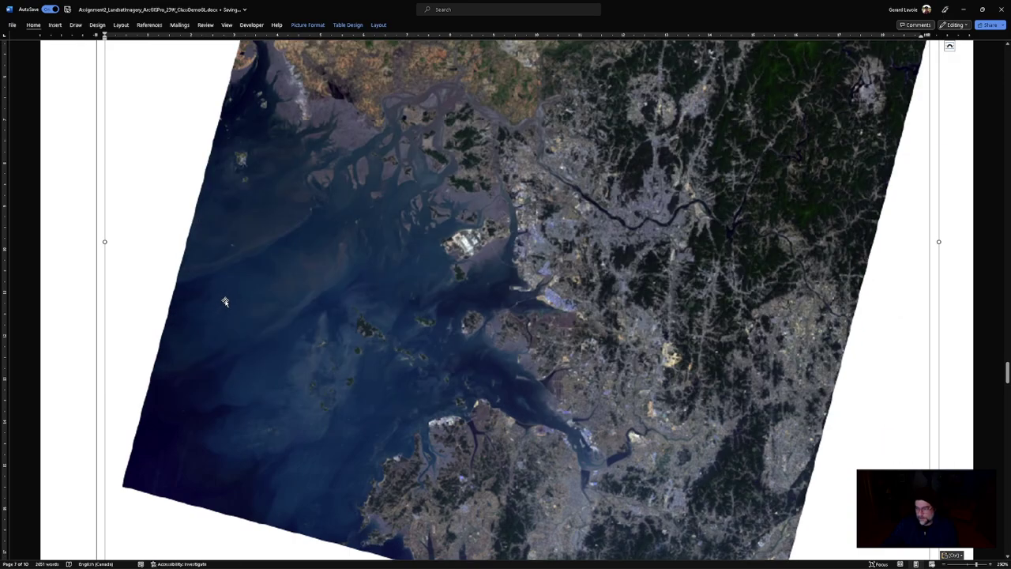
{"action": "left_click", "coordinate": [946, 565]}
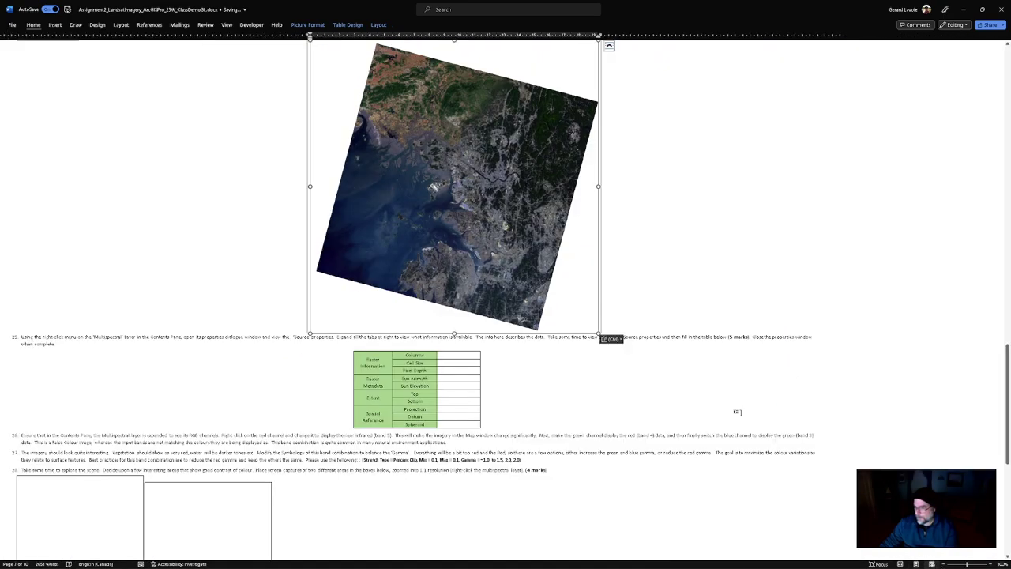
{"action": "left_click", "coordinate": [991, 564]}
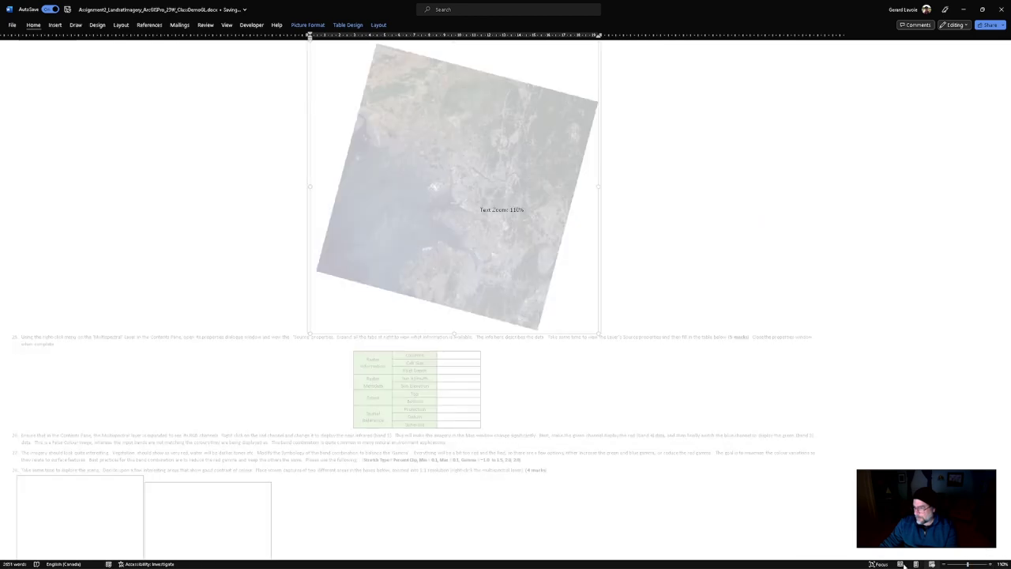
{"action": "scroll", "coordinate": [671, 237], "scroll_direction": "up", "scroll_amount": 5}
Step: Crop the excess white margins at the upper and left edges of the pasted Landsat scene
{"action": "left_click", "coordinate": [779, 363]}
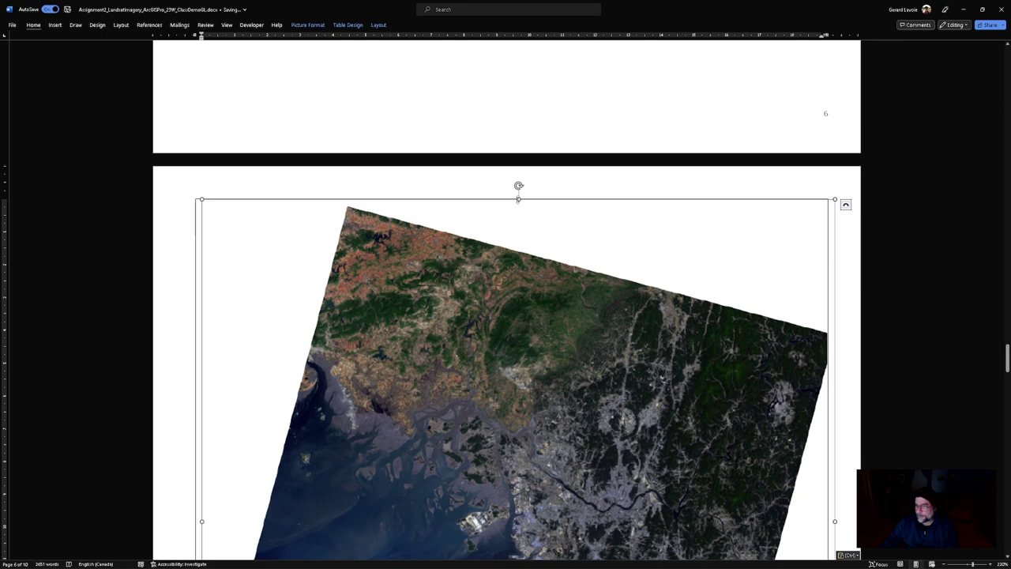
{"action": "right_click", "coordinate": [565, 238]}
{"action": "left_click", "coordinate": [591, 215]}
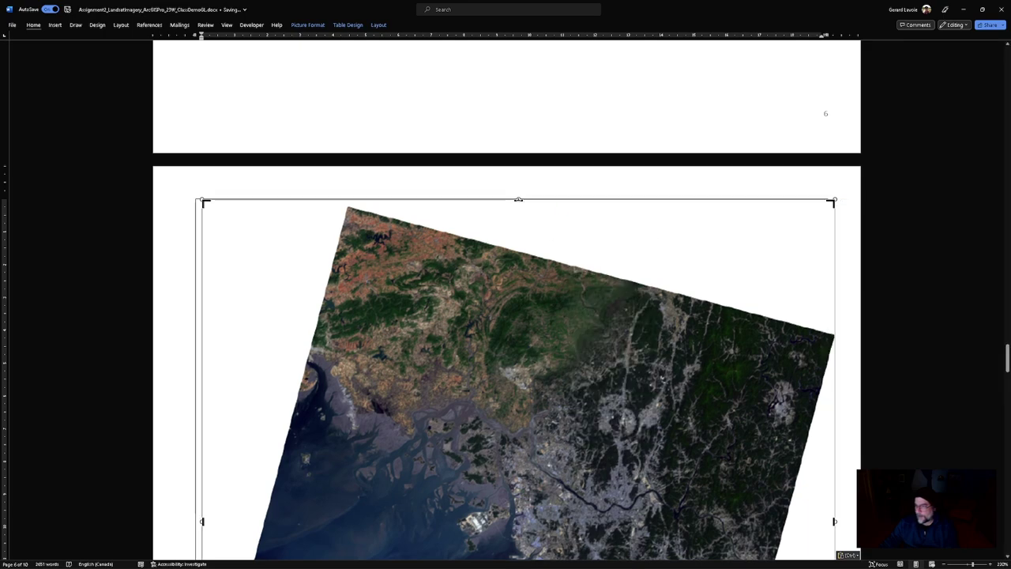
{"action": "left_click_drag", "start_coordinate": [519, 199], "coordinate": [518, 193]}
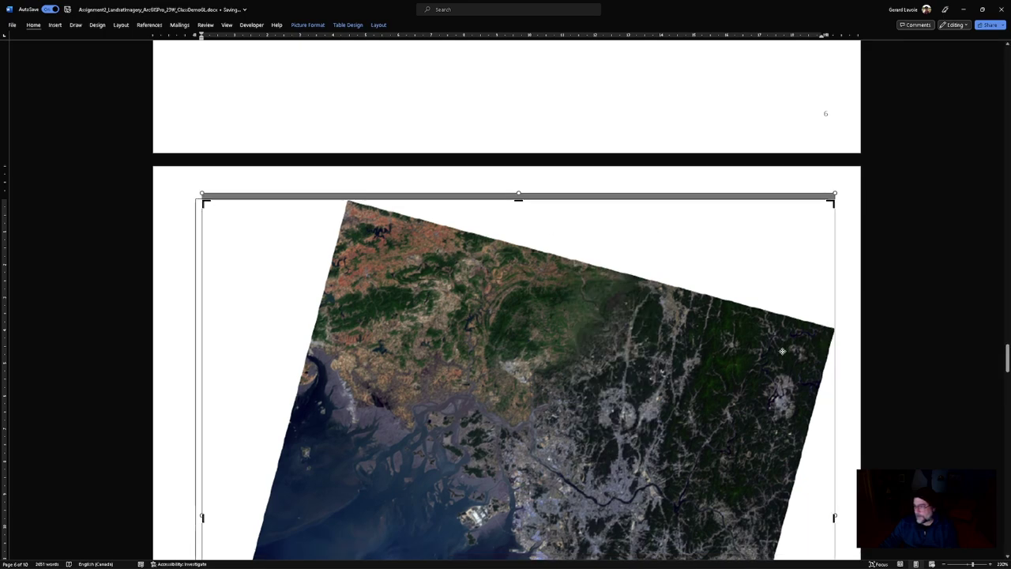
{"action": "scroll", "coordinate": [590, 355], "scroll_direction": "down", "scroll_amount": 2}
{"action": "scroll", "coordinate": [254, 349], "scroll_direction": "down", "scroll_amount": 1}
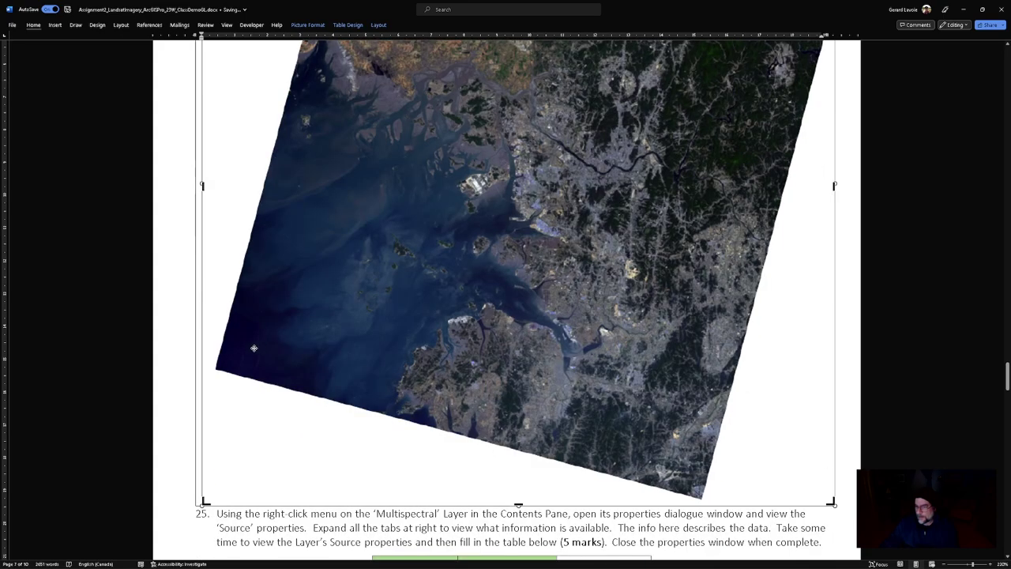
{"action": "mouse_move", "coordinate": [203, 184]}
{"action": "left_mouse_down"}
{"action": "mouse_move", "coordinate": [221, 184]}
{"action": "mouse_move", "coordinate": [213, 179]}
{"action": "left_mouse_up"}
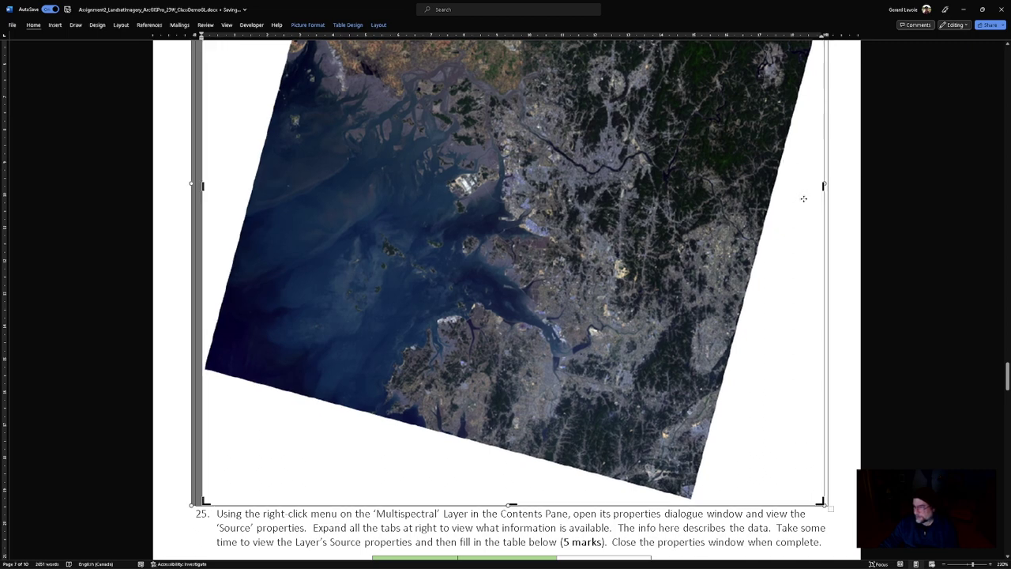
{"action": "key", "text": "Escape"}
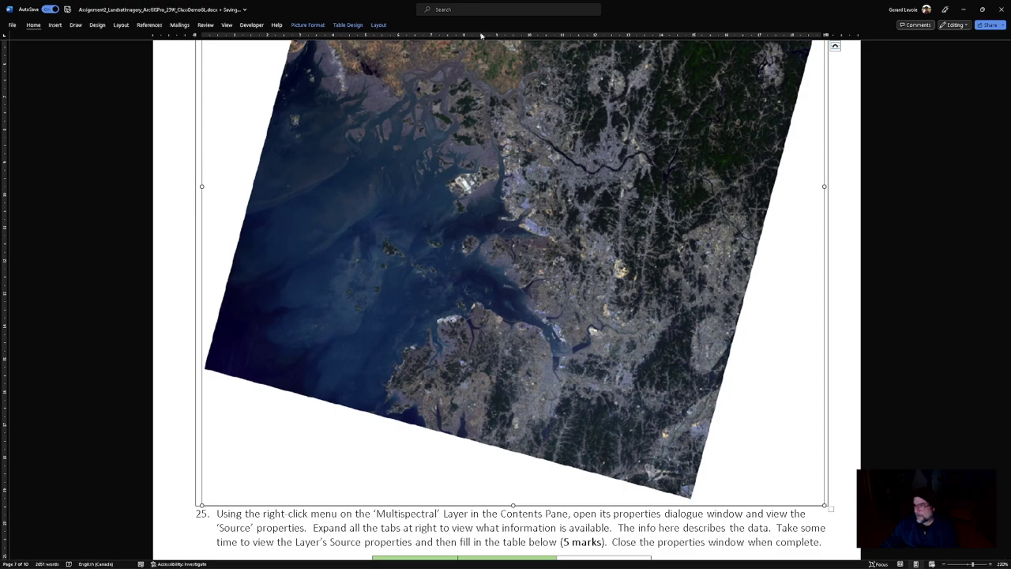
Step: Try picture heights of 12 cm and 8 cm for the cropped Landsat scene
{"action": "left_click", "coordinate": [307, 25]}
{"action": "left_click", "coordinate": [977, 40]}
{"action": "type", "text": "12"}
{"action": "key", "text": "Return"}
{"action": "scroll", "coordinate": [782, 261], "scroll_direction": "up", "scroll_amount": 3}
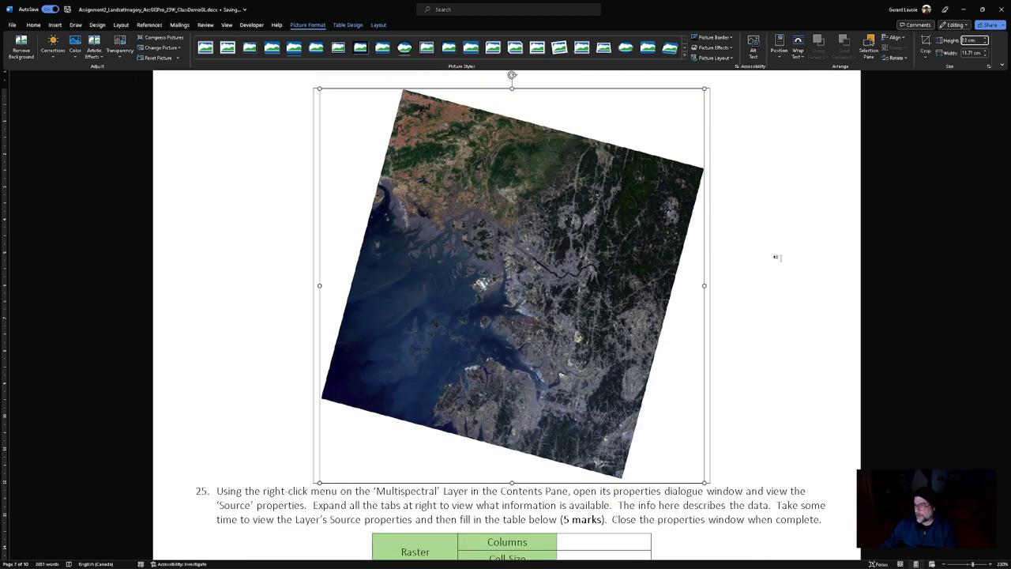
{"action": "scroll", "coordinate": [777, 257], "scroll_direction": "up", "scroll_amount": 10}
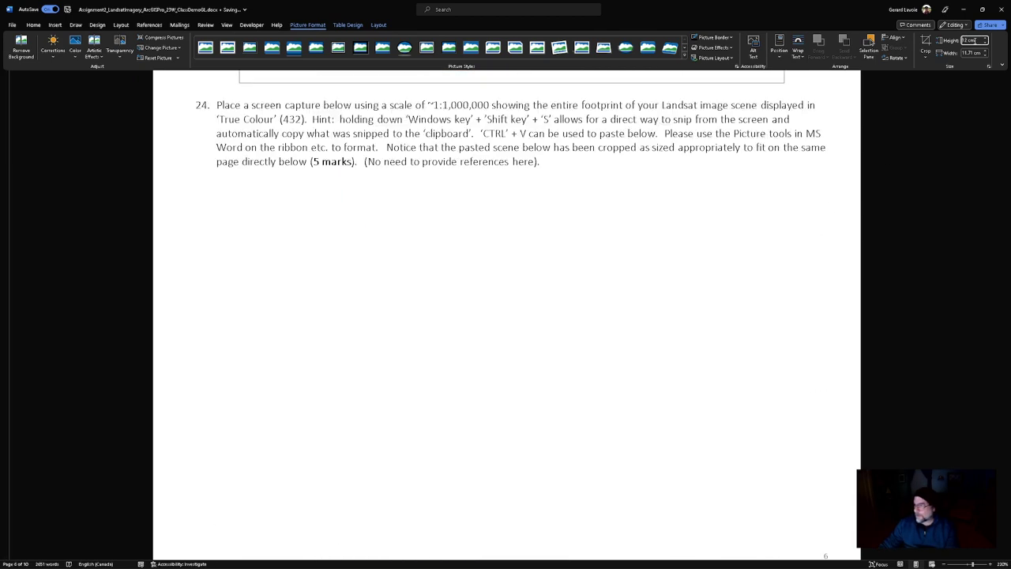
{"action": "type", "text": "8"}
{"action": "key", "text": "Return"}
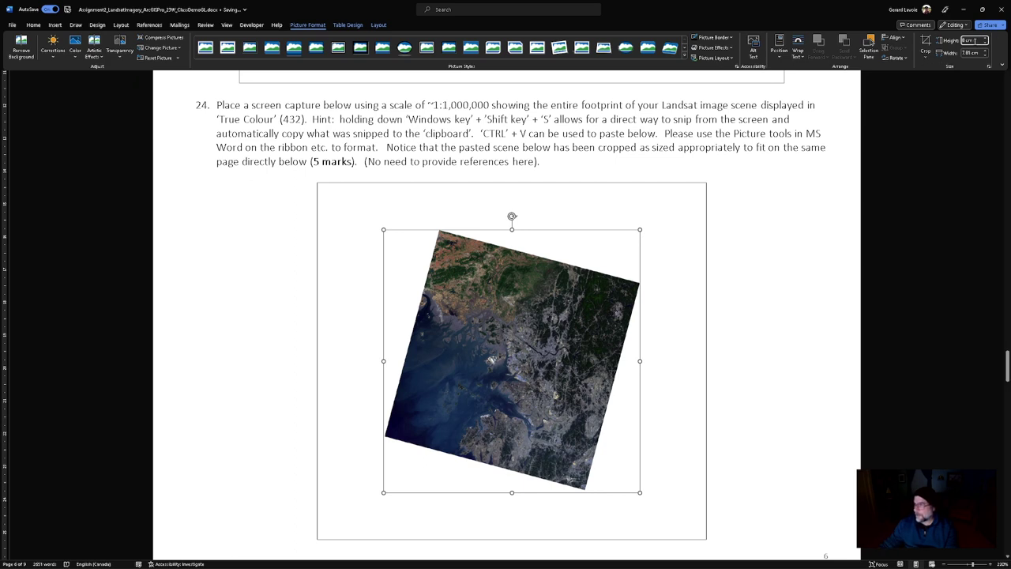
Step: Set the Landsat scene's picture height to 10 cm and deselect it
{"action": "type", "text": "10"}
{"action": "key", "text": "Return"}
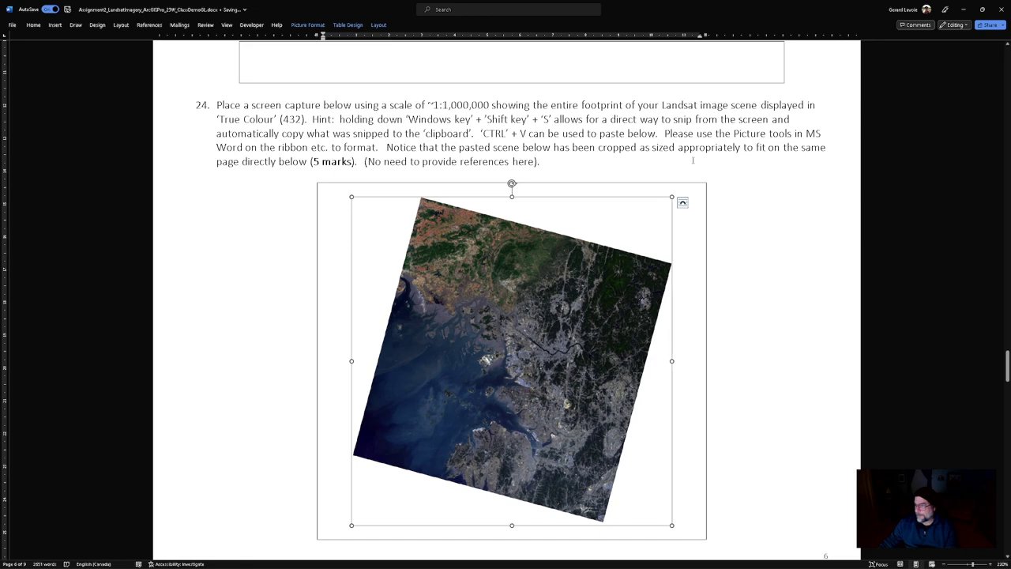
{"action": "left_click", "coordinate": [726, 195]}
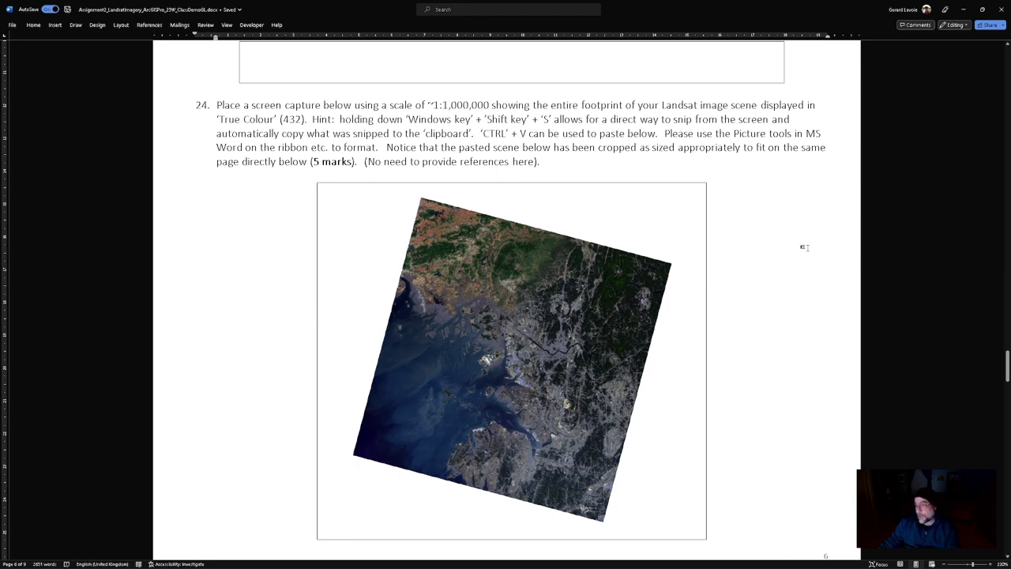
Step: Review question 24's image, read question 25, and place the cursor in its table's blank Projection cell
{"action": "scroll", "coordinate": [793, 302], "scroll_direction": "down", "scroll_amount": 3}
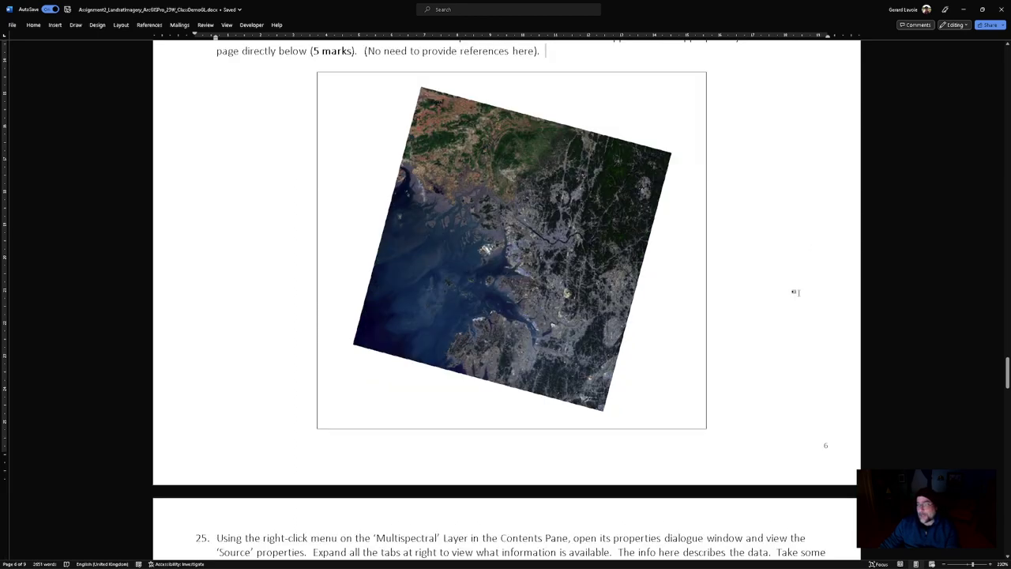
{"action": "scroll", "coordinate": [786, 330], "scroll_direction": "up", "scroll_amount": 3}
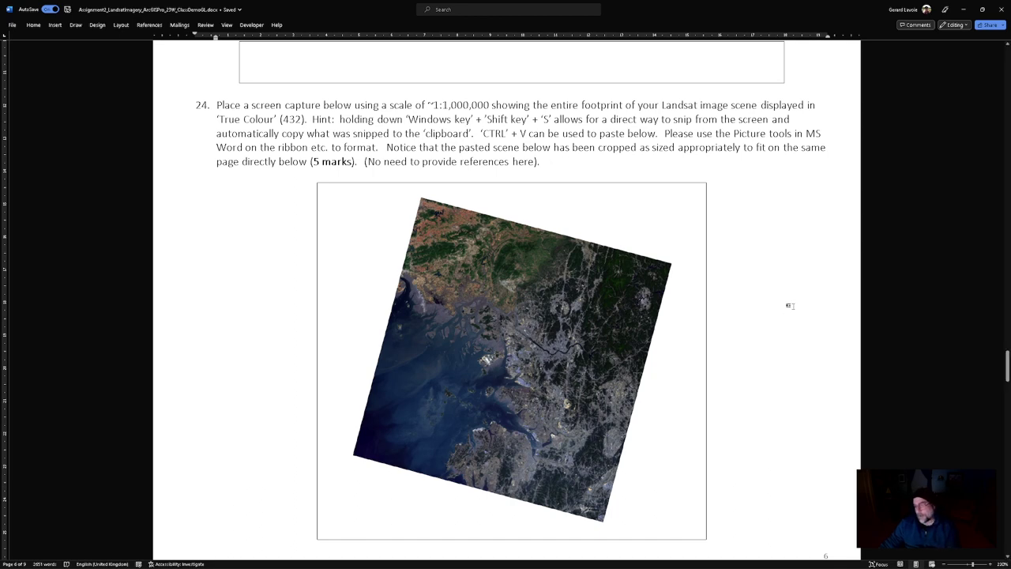
{"action": "scroll", "coordinate": [786, 328], "scroll_direction": "down", "scroll_amount": 12}
{"action": "scroll", "coordinate": [745, 259], "scroll_direction": "down", "scroll_amount": 3}
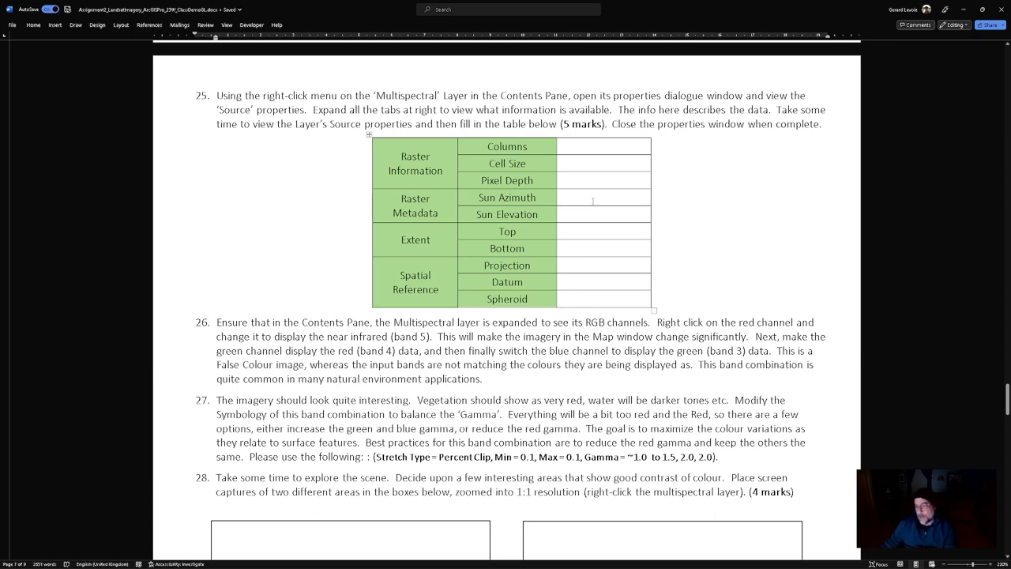
{"action": "left_click", "coordinate": [573, 267]}
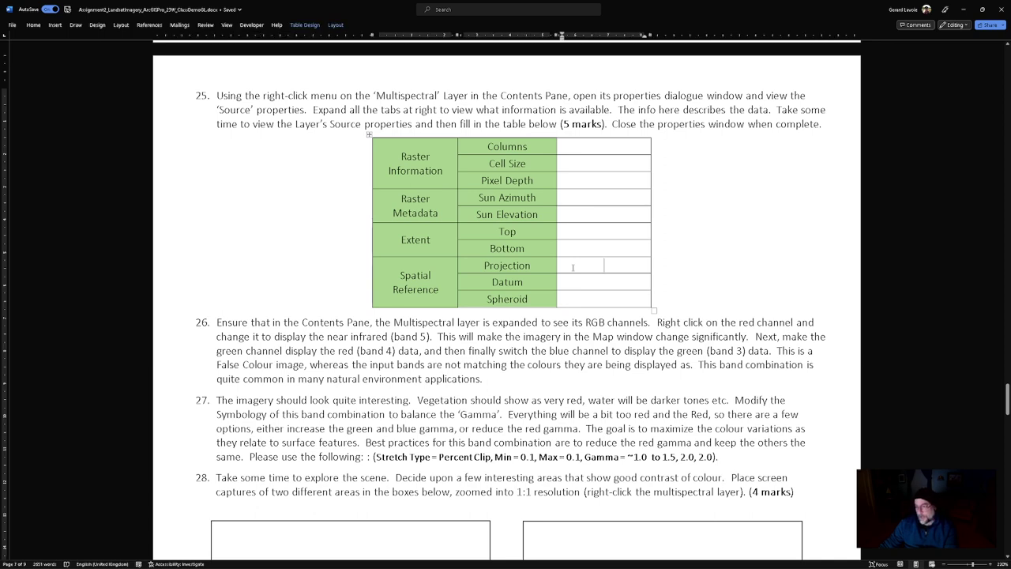
Step: Enter Wgs84 in question 25's Datum cell and place the cursor in the blank Spheroid cell
{"action": "type", "text": "wg"}
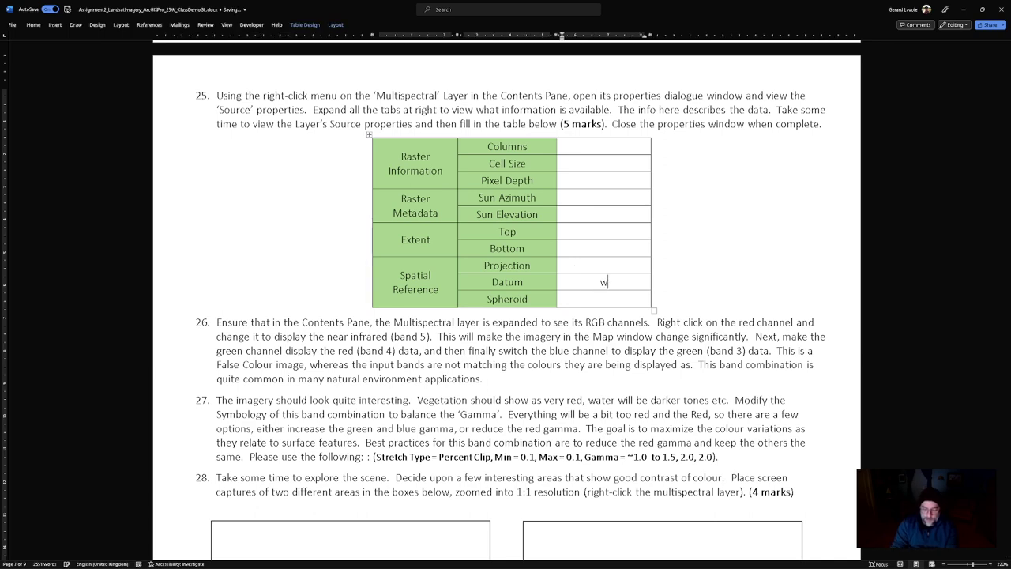
{"action": "type", "text": "s84"}
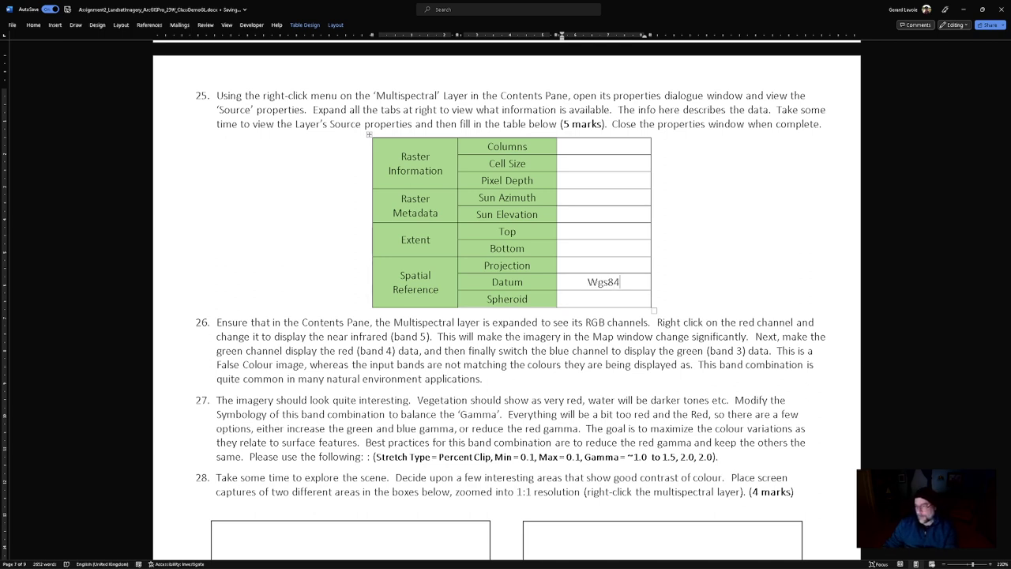
{"action": "left_click", "coordinate": [601, 299]}
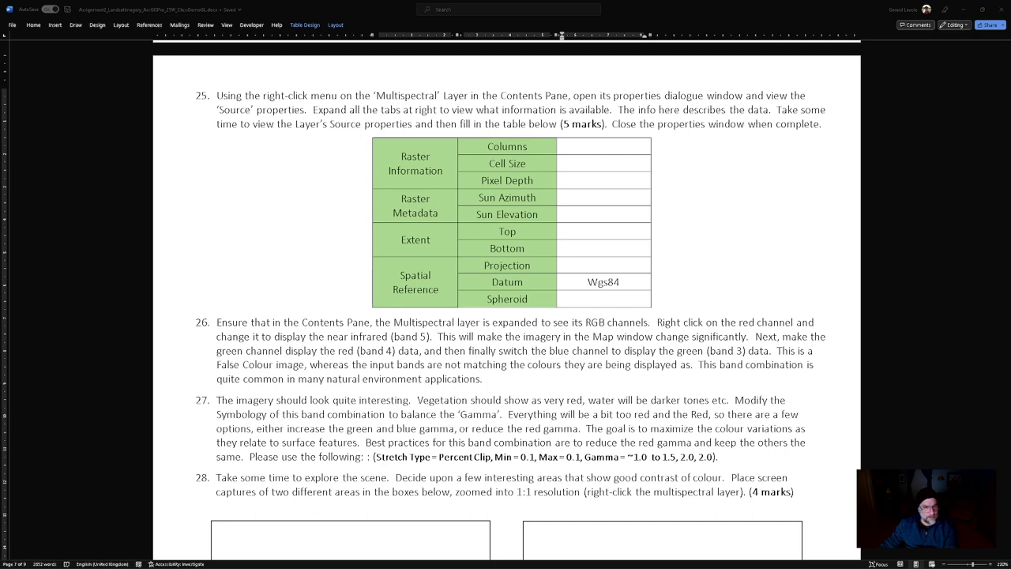
Step: Switch to ArcGIS Pro, open the Multispectral layer's source properties, and enlarge the properties window to full screen height and greater width
{"action": "key", "text": "alt+Tab"}
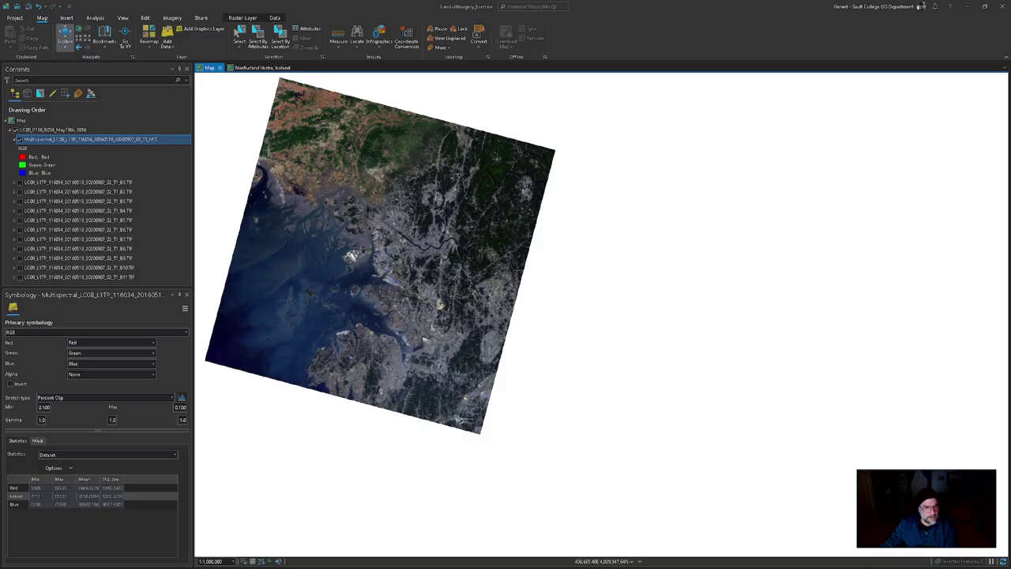
{"action": "left_click_drag", "start_coordinate": [500, 262], "coordinate": [594, 304]}
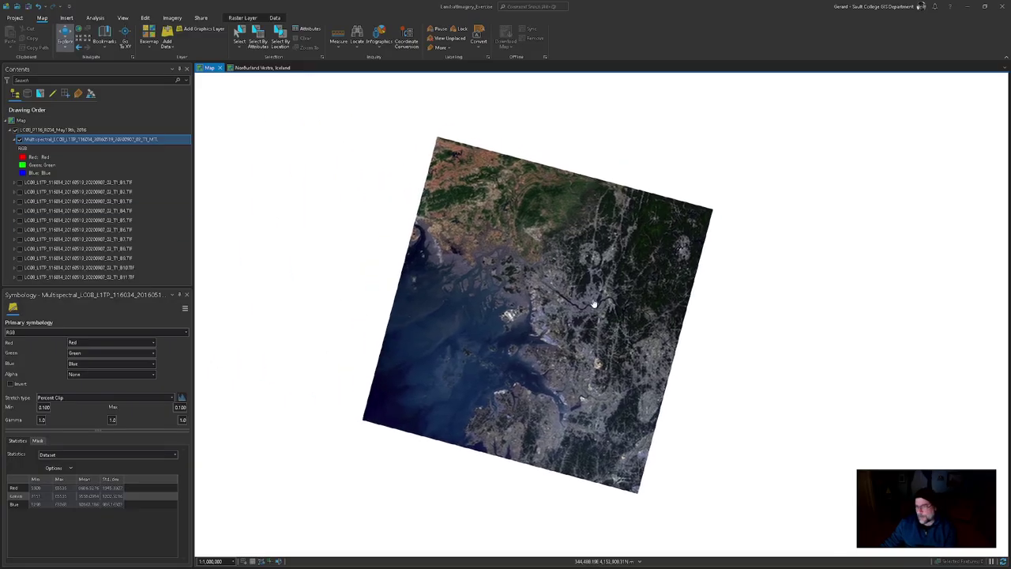
{"action": "right_click", "coordinate": [79, 140]}
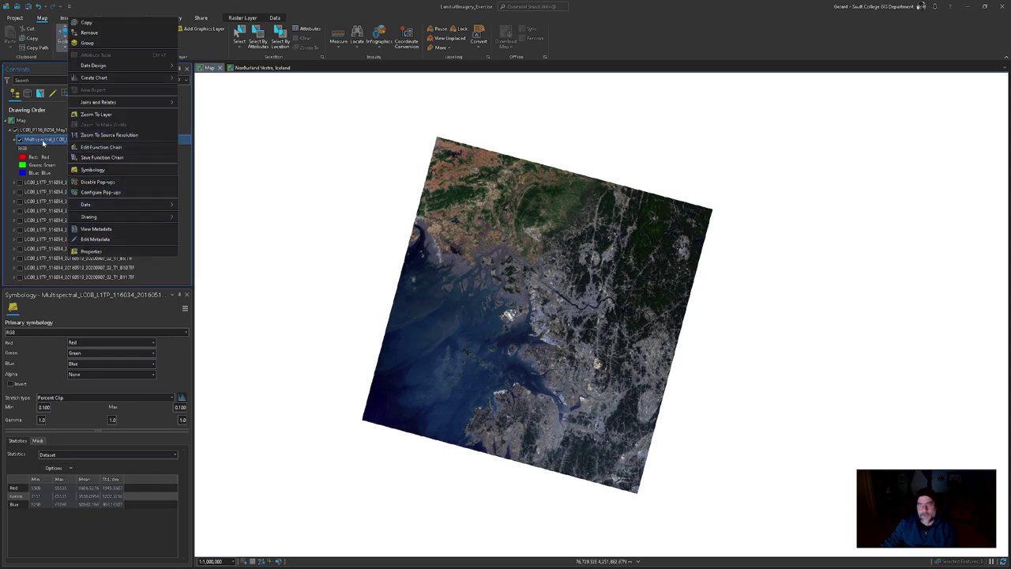
{"action": "left_click", "coordinate": [91, 252]}
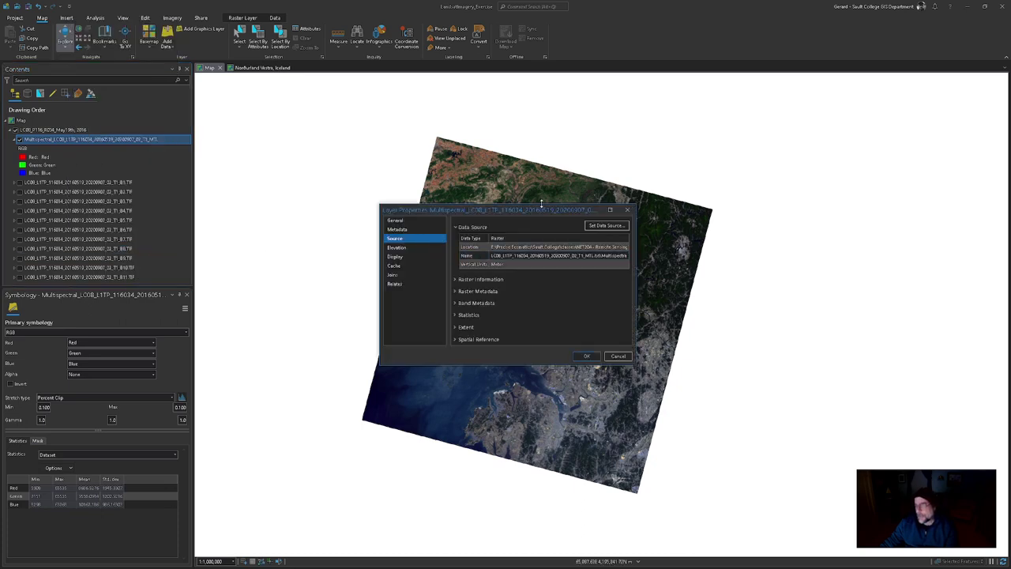
{"action": "left_click_drag", "start_coordinate": [541, 202], "coordinate": [537, 0]}
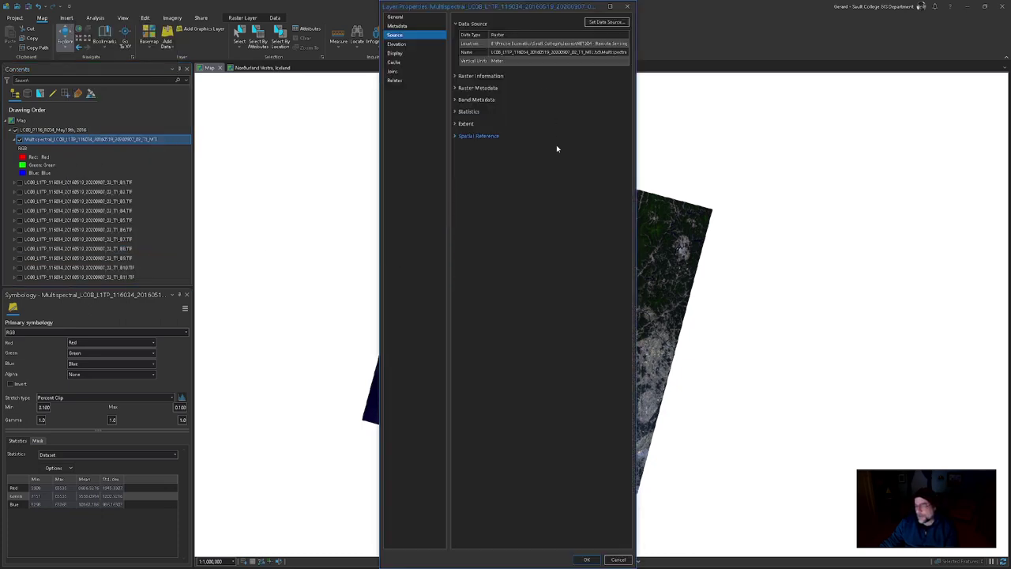
{"action": "left_click_drag", "start_coordinate": [636, 110], "coordinate": [709, 108]}
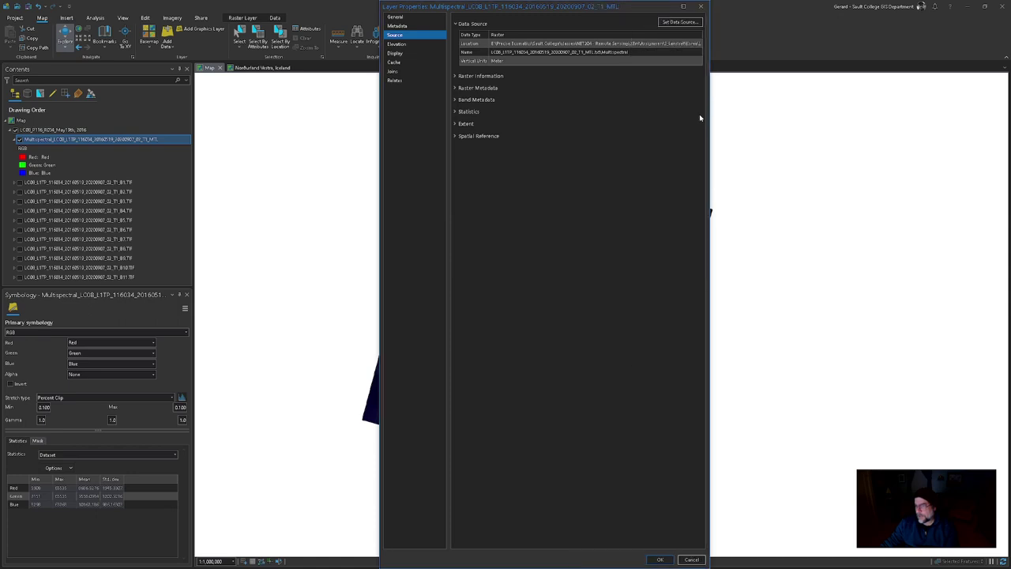
Step: Expand the layer's Spatial Reference, Extent, Statistics, Band Metadata, Raster Metadata and Raster Information sections
{"action": "left_click", "coordinate": [457, 137]}
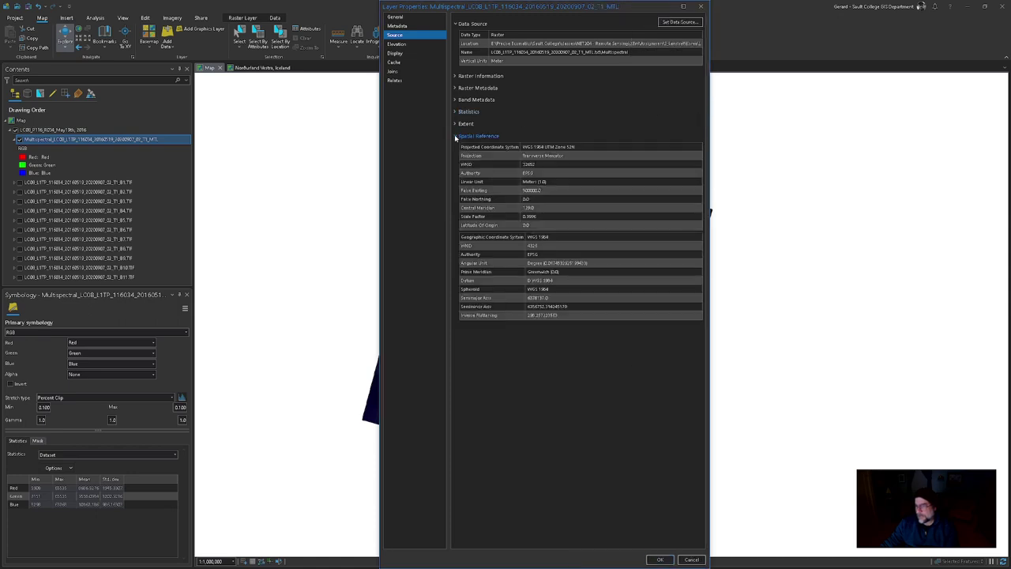
{"action": "left_click", "coordinate": [455, 124]}
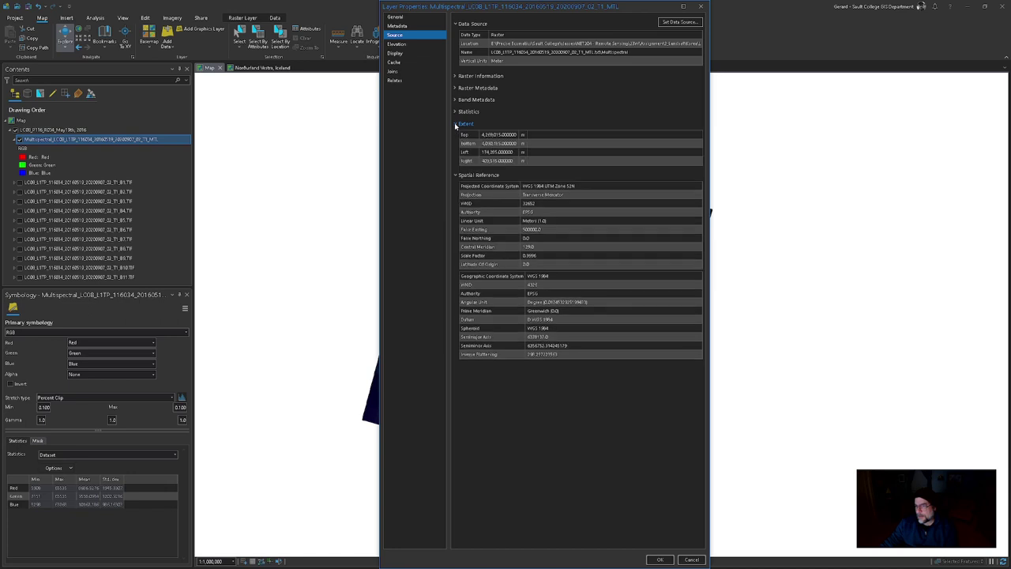
{"action": "left_click", "coordinate": [458, 113]}
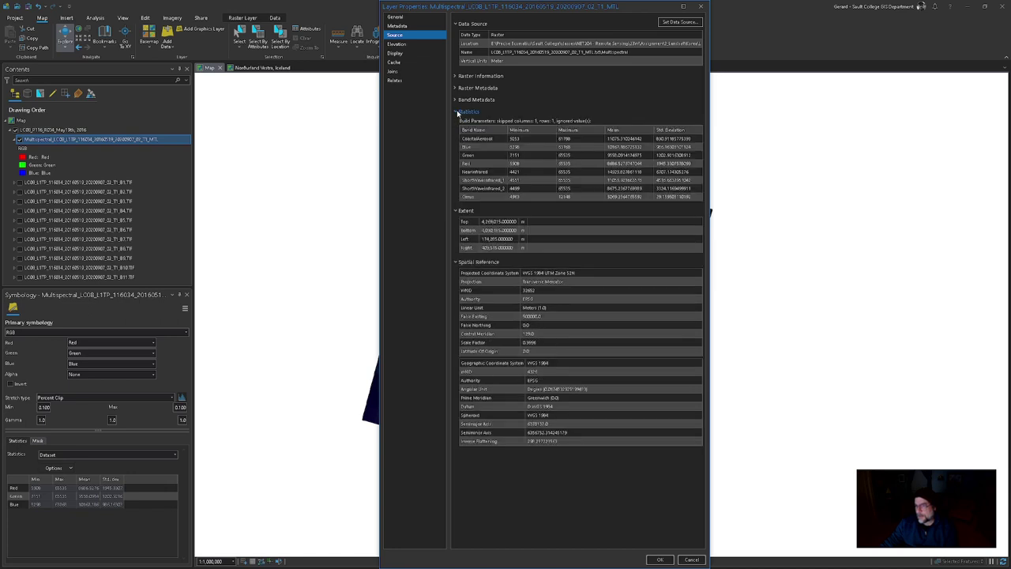
{"action": "left_click", "coordinate": [458, 100]}
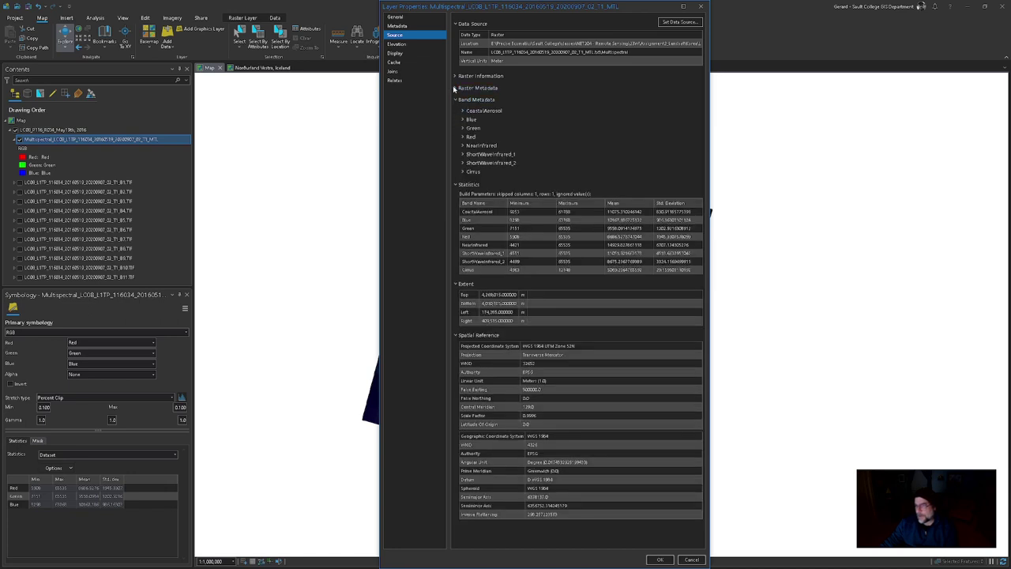
{"action": "left_click", "coordinate": [455, 89]}
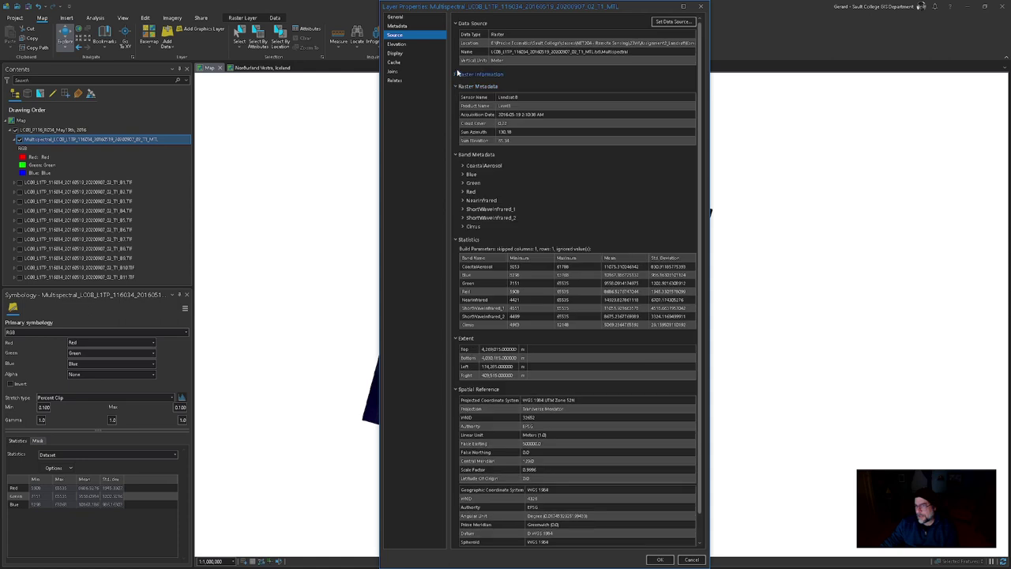
{"action": "left_click", "coordinate": [455, 75]}
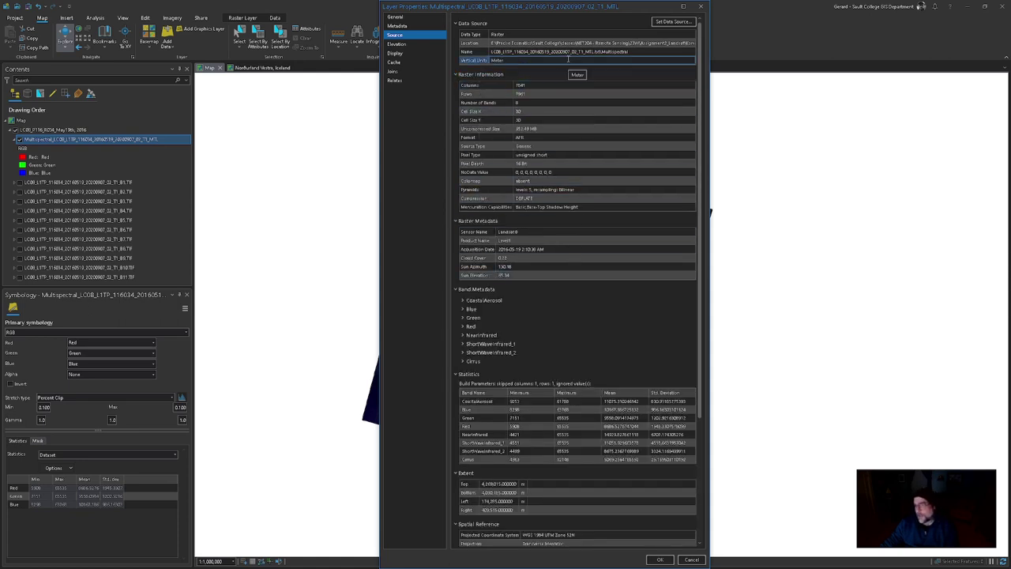
Step: Examine the layer's column and row counts, number of bands, cell size and uncompressed size, comparing them with question 25's table in Word
{"action": "left_click", "coordinate": [512, 86]}
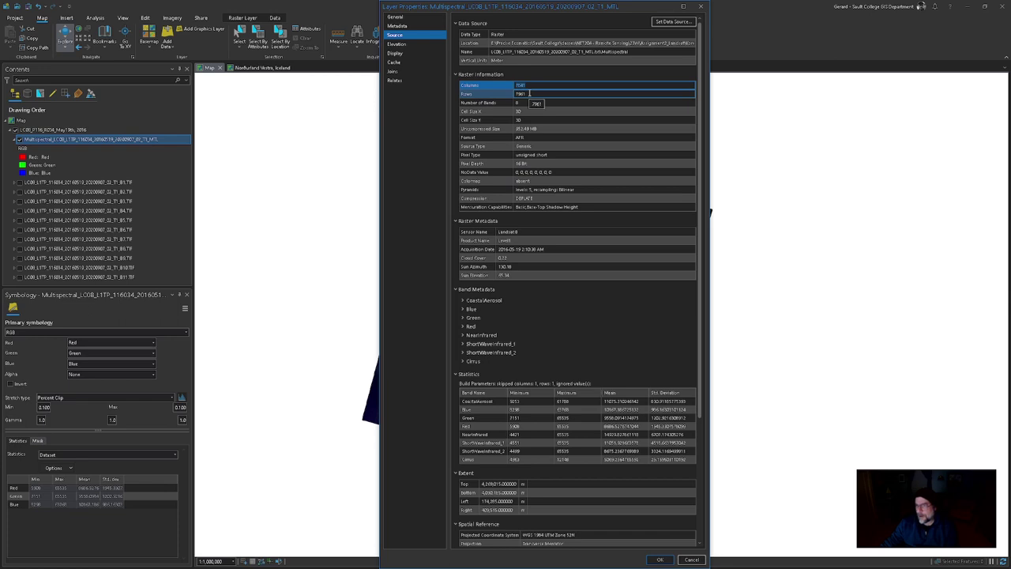
{"action": "left_click", "coordinate": [526, 103]}
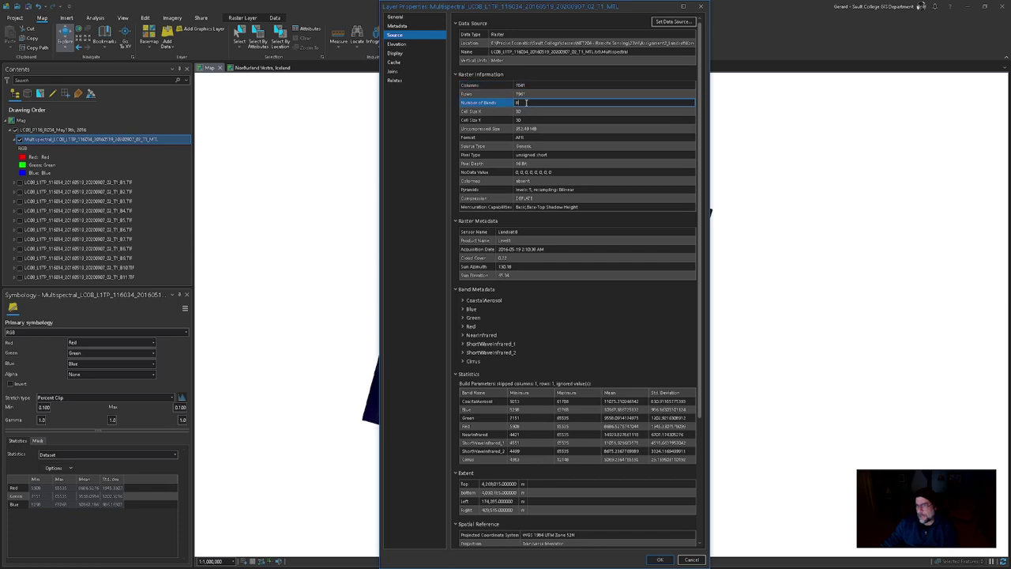
{"action": "left_click", "coordinate": [500, 114]}
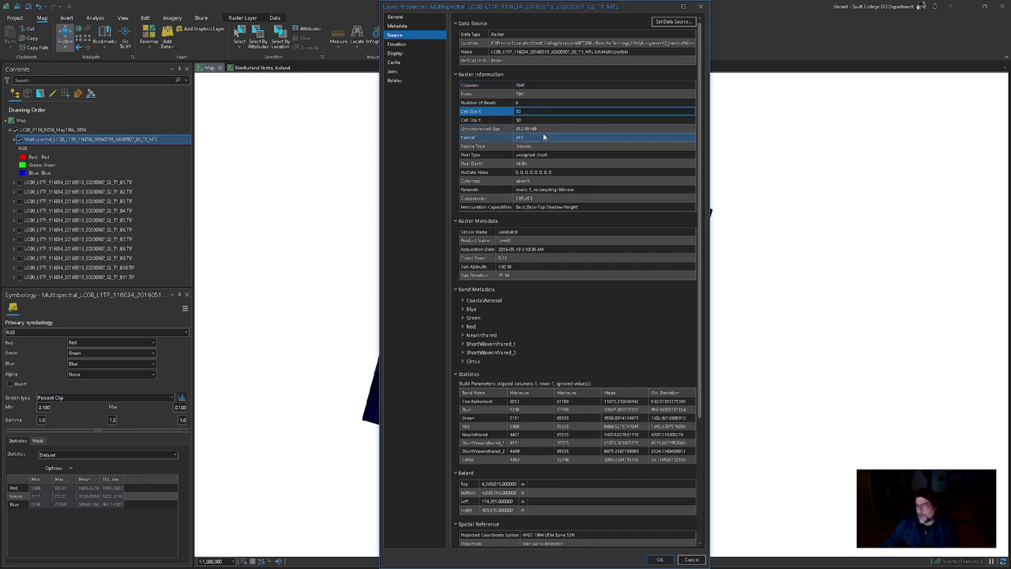
{"action": "left_click", "coordinate": [543, 129]}
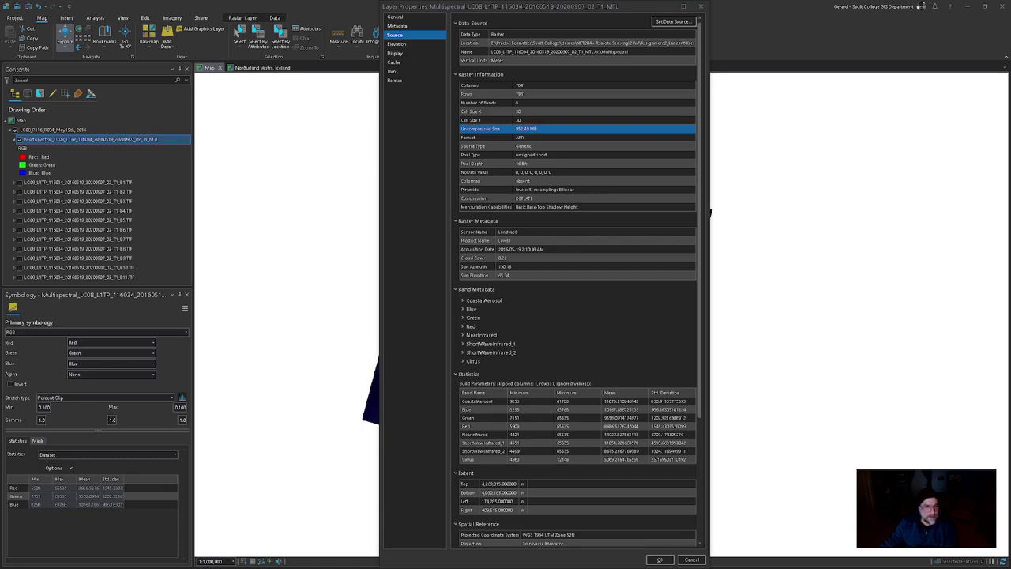
{"action": "key", "text": "alt+Tab"}
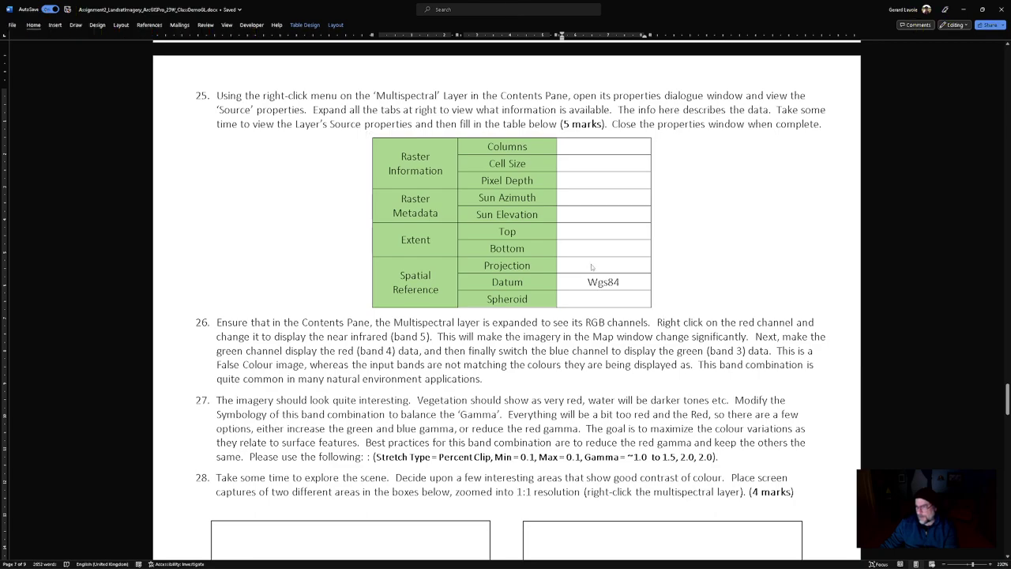
{"action": "key", "text": "alt+Tab"}
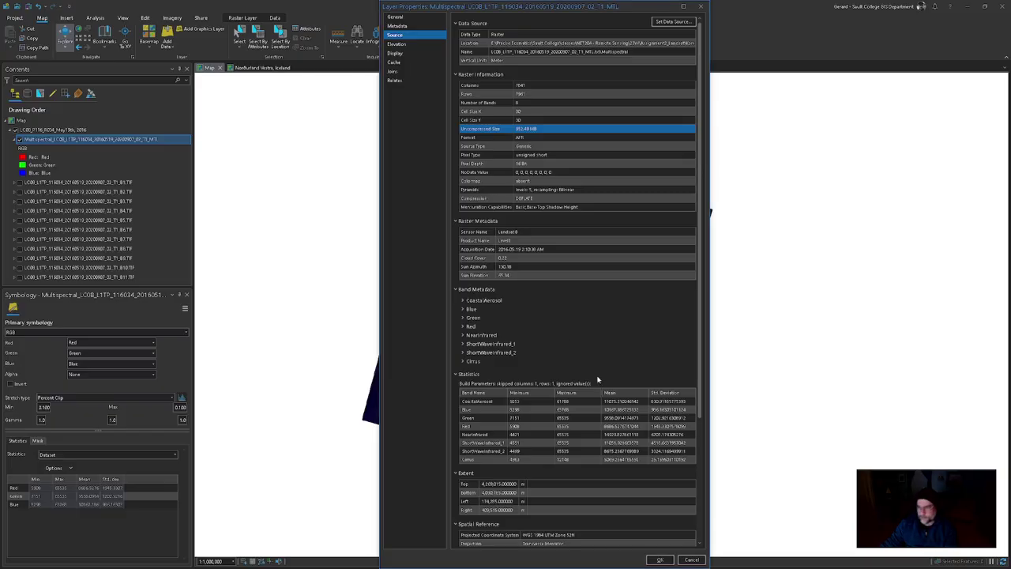
Step: Copy the layer's projection, Transverse Mercator, into the Projection cell in Word and widen the answer column to fit it on one line
{"action": "left_click", "coordinate": [584, 544]}
{"action": "scroll", "coordinate": [583, 474], "scroll_direction": "down", "scroll_amount": 3}
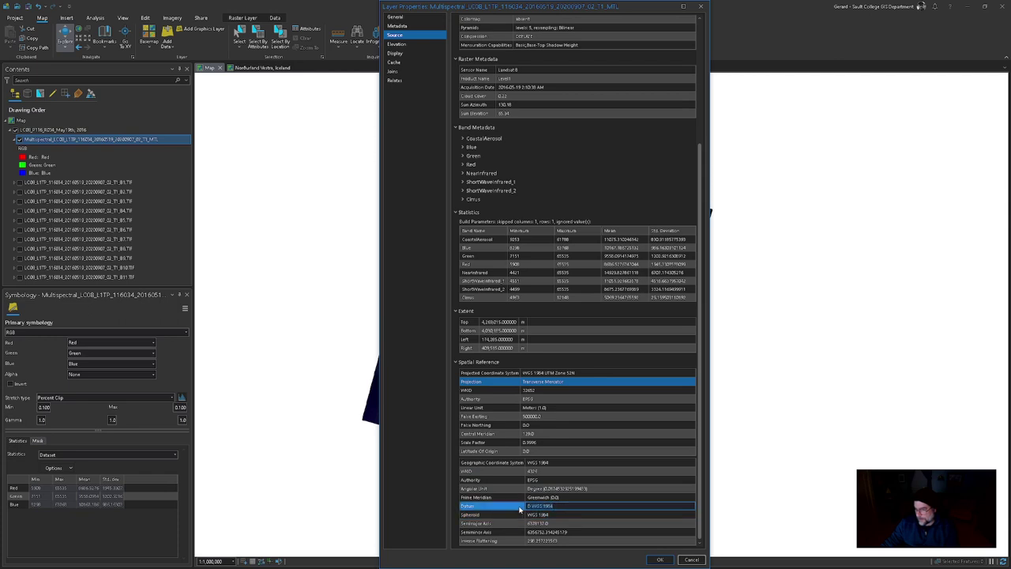
{"action": "left_click", "coordinate": [520, 509]}
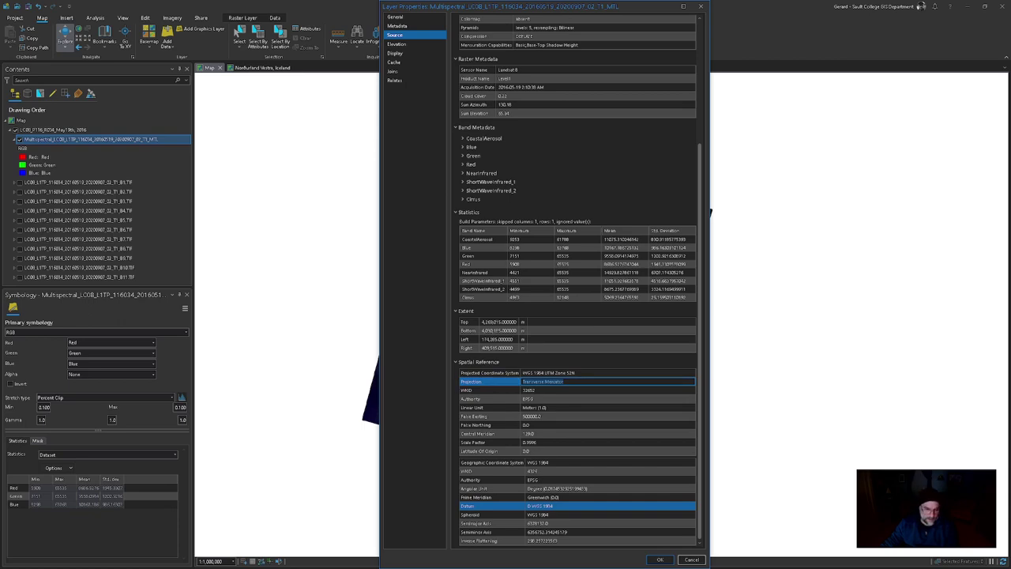
{"action": "key", "text": "alt+Tab"}
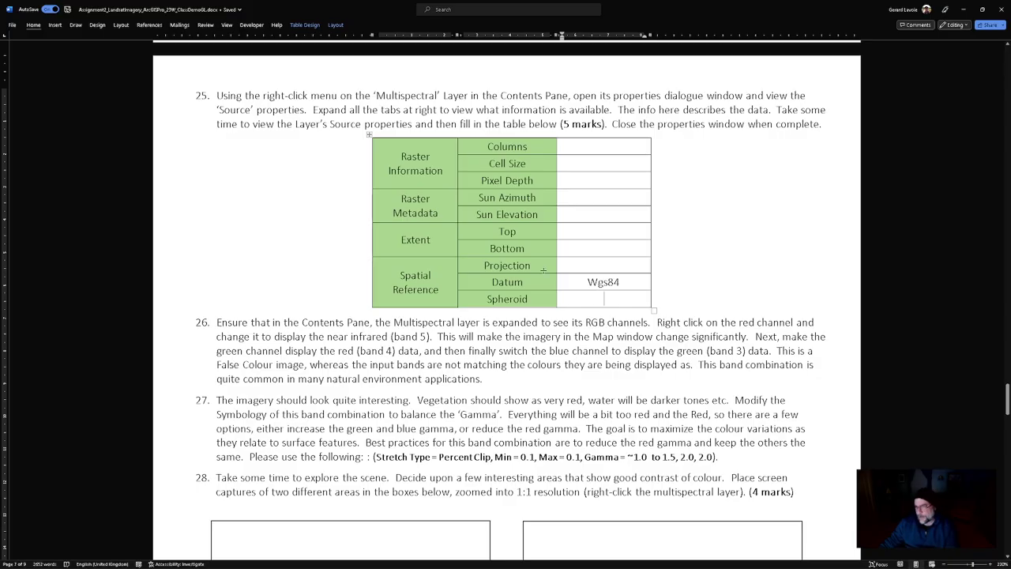
{"action": "left_click", "coordinate": [586, 265]}
{"action": "type", "text": "Transverse Mercator"}
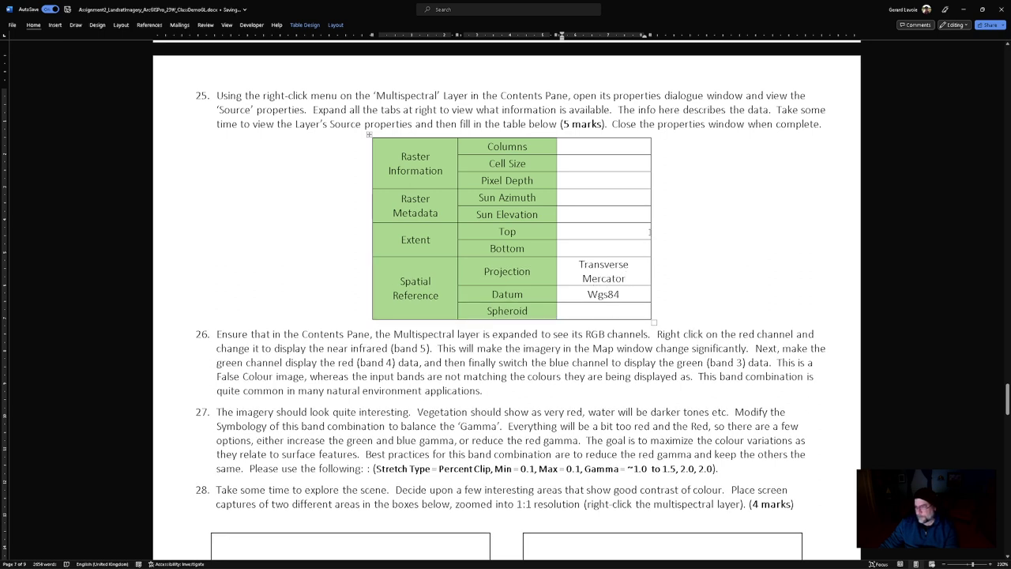
{"action": "left_click_drag", "start_coordinate": [651, 233], "coordinate": [716, 233]}
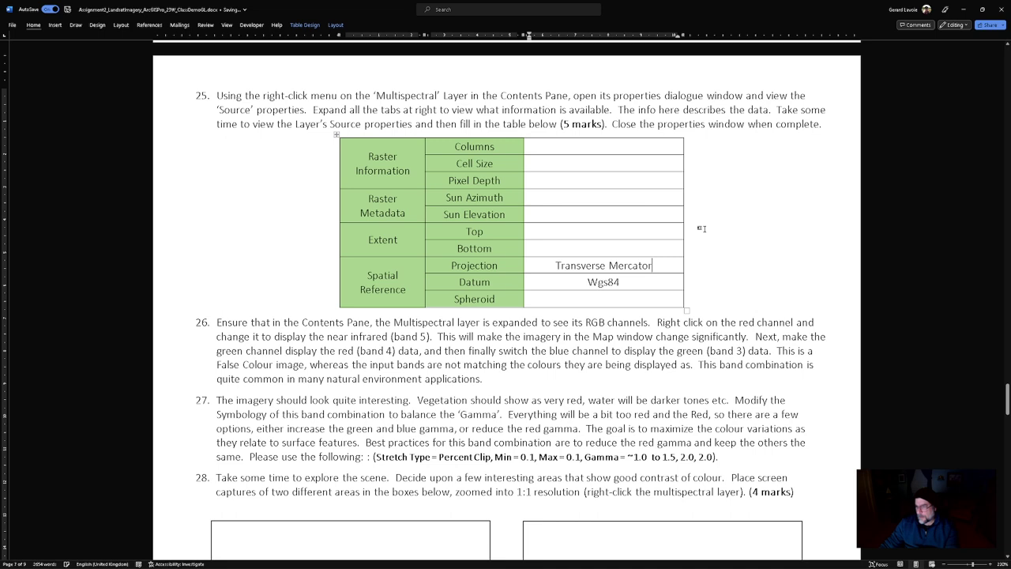
Step: Change the Datum entry to D WGS84 and enter WGS84 in the Spheroid cell
{"action": "key", "text": "BackSpace"}
{"action": "key", "text": "BackSpace"}
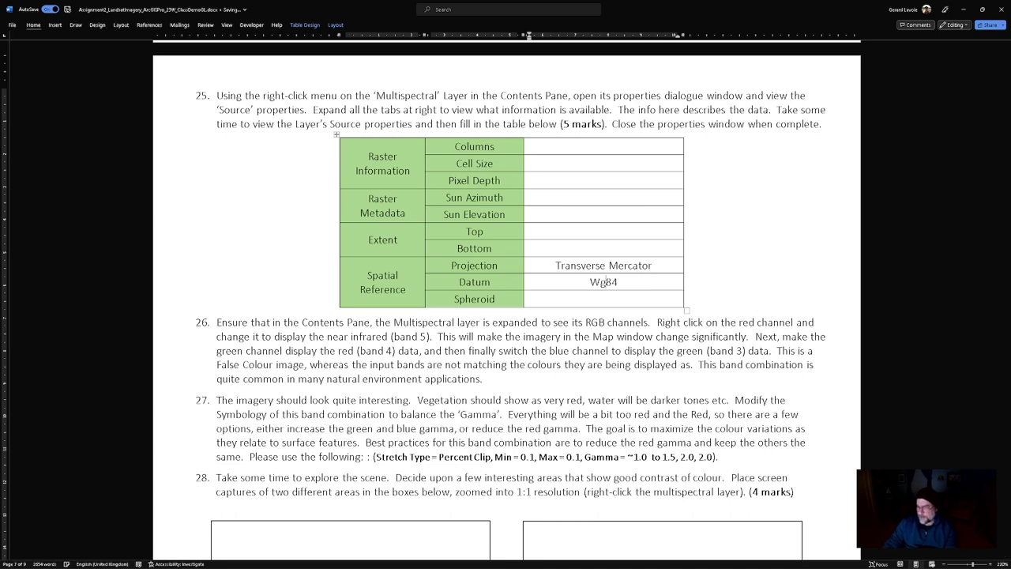
{"action": "type", "text": "gs"}
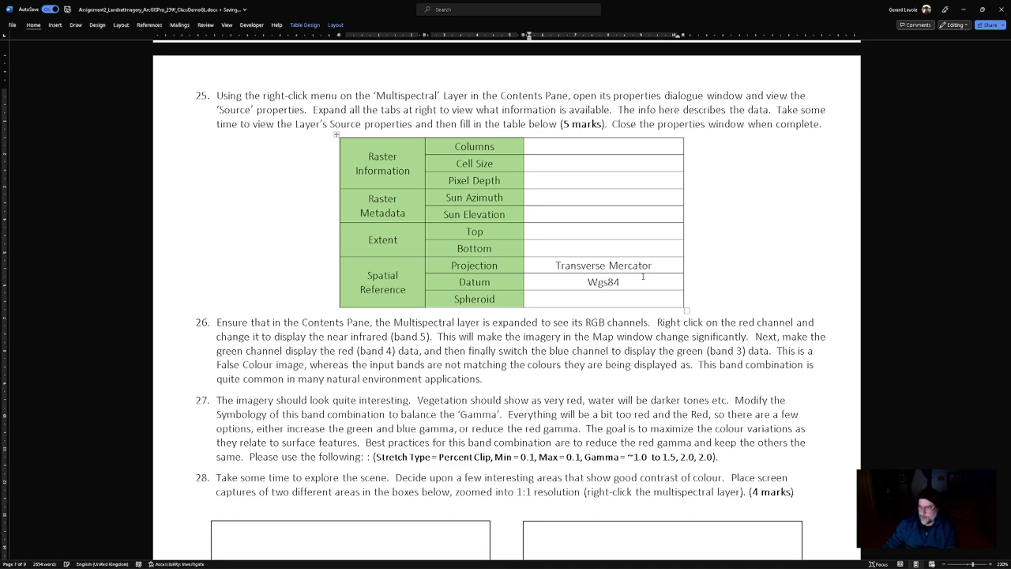
{"action": "key", "text": "BackSpace"}
{"action": "key", "text": "BackSpace"}
{"action": "type", "text": "GS"}
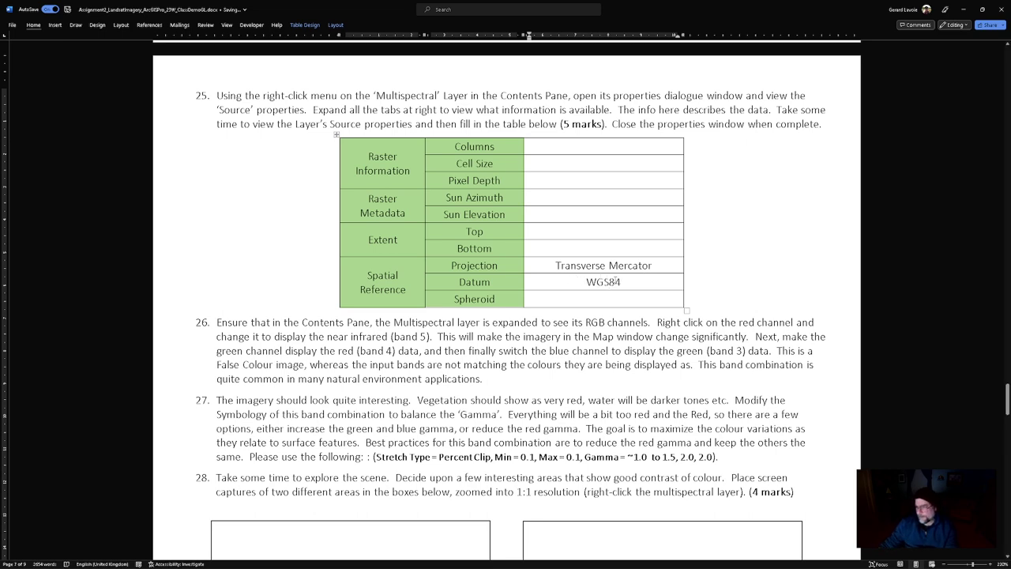
{"action": "type", "text": "D"}
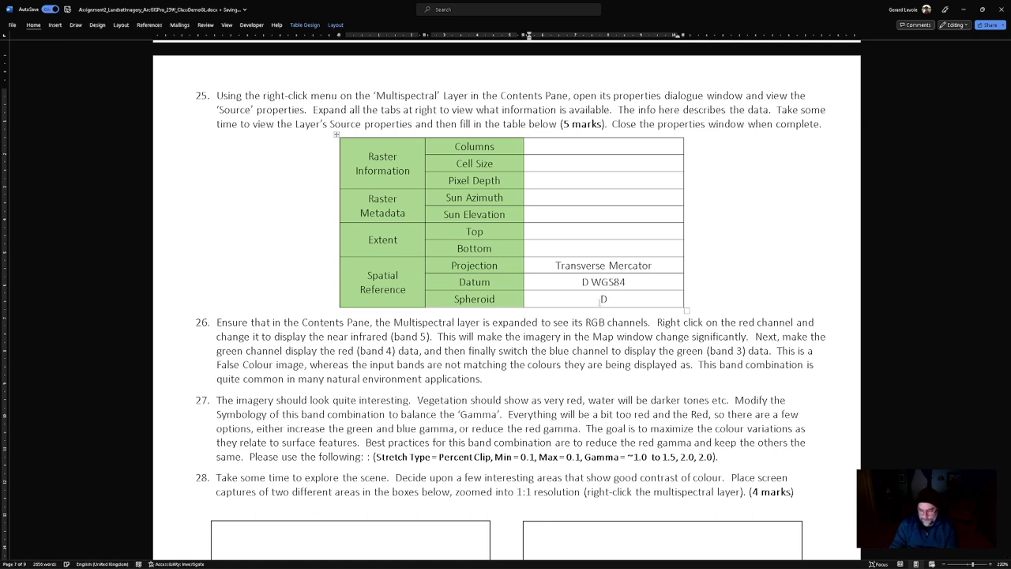
{"action": "left_click", "coordinate": [604, 299]}
{"action": "type", "text": "WGS84"}
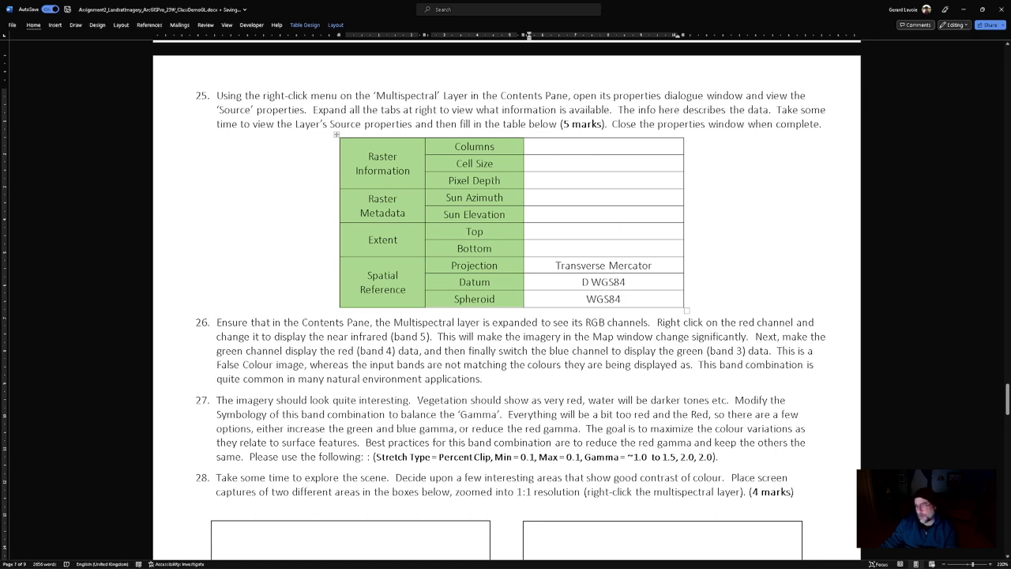
Step: Read question 26's instructions for displaying bands 5, 4 and 3 in the red, green and blue channels
{"action": "left_click", "coordinate": [556, 181]}
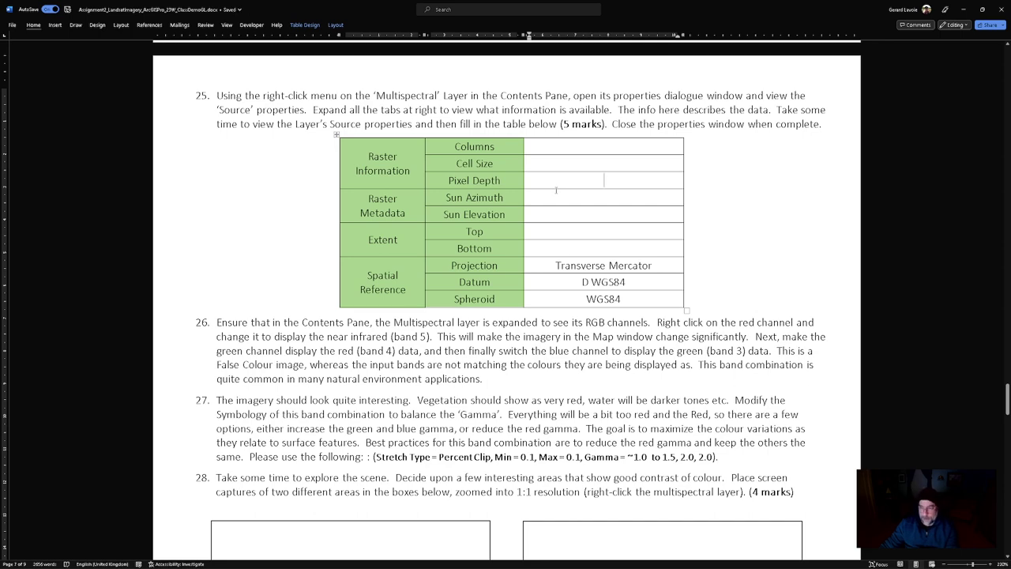
{"action": "scroll", "coordinate": [588, 259], "scroll_direction": "down", "scroll_amount": 5}
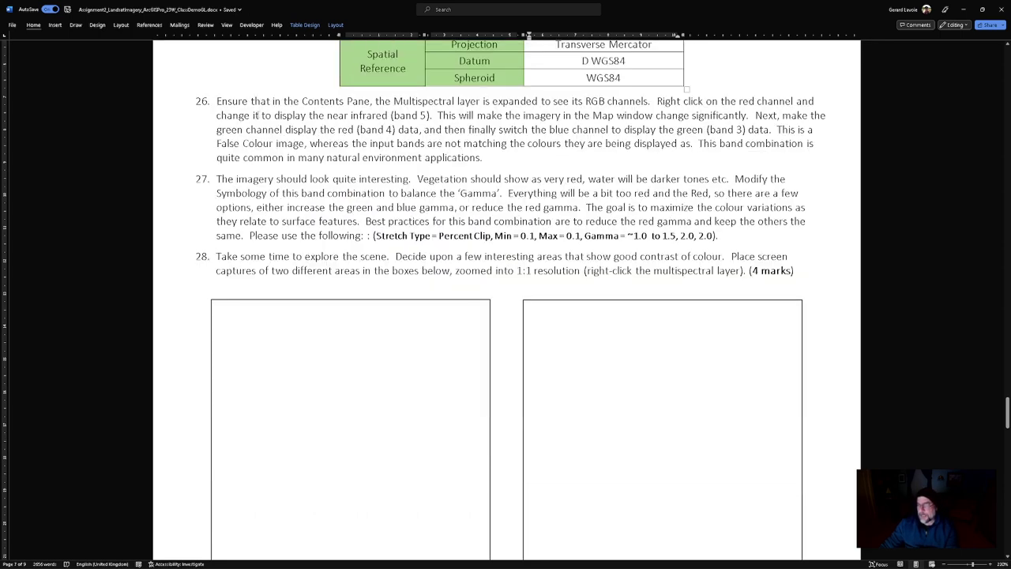
{"action": "left_click_drag", "start_coordinate": [250, 101], "coordinate": [553, 157]}
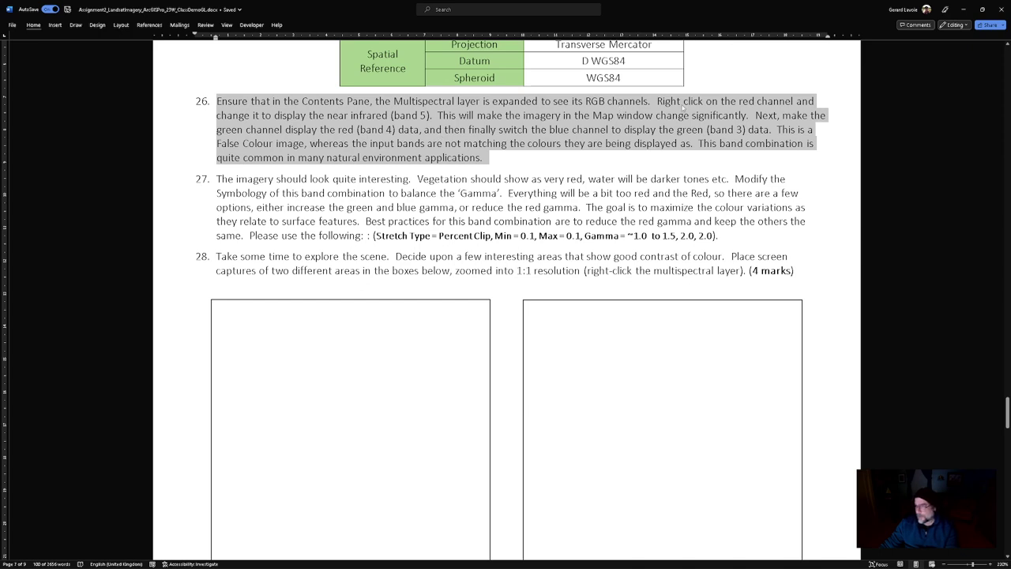
{"action": "left_click", "coordinate": [283, 115]}
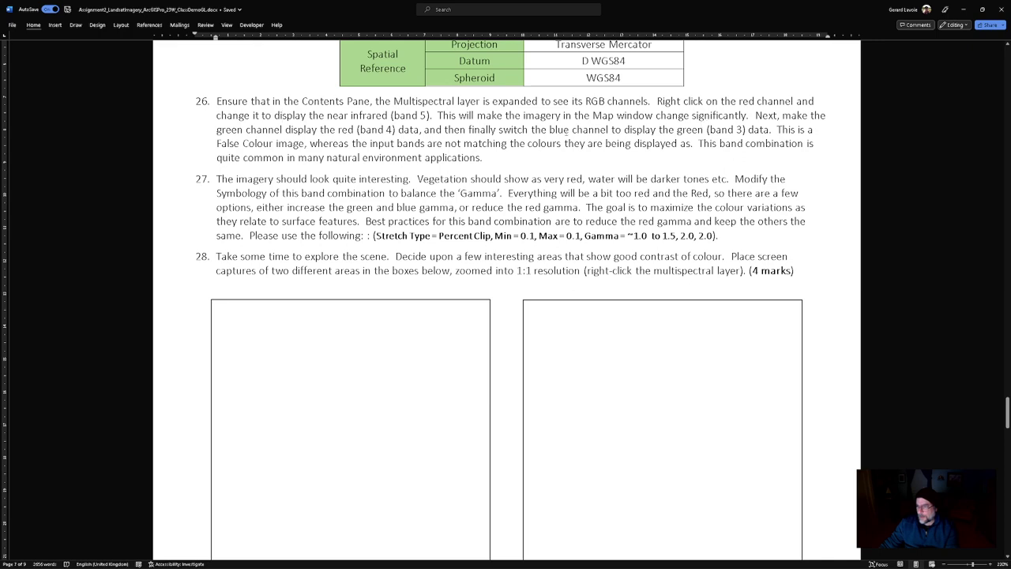
Step: Switch to ArcGIS Pro and close the multispectral layer's properties
{"action": "double_click", "coordinate": [561, 129]}
{"action": "left_click", "coordinate": [723, 130]}
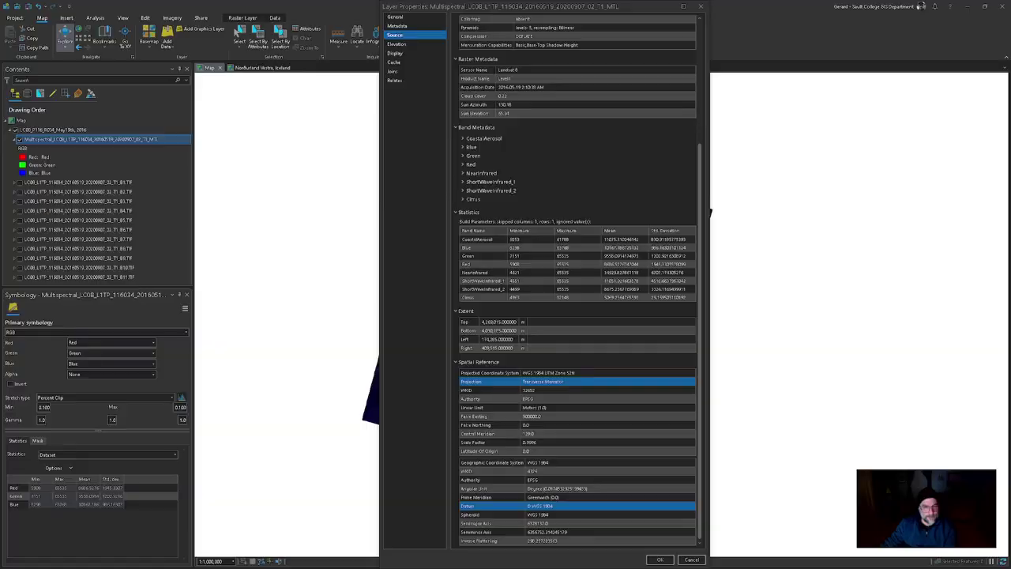
{"action": "key", "text": "alt+Tab"}
{"action": "left_click", "coordinate": [700, 7]}
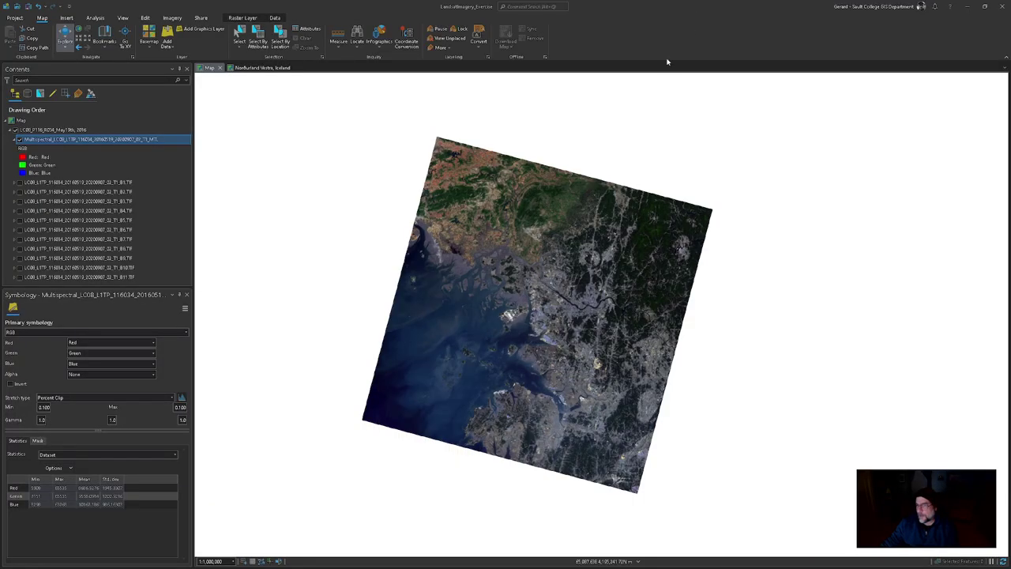
Step: Display the multispectral layer in false colour, assigning NearInfrared to the red channel, Red to the green channel and Green to the blue channel
{"action": "scroll", "coordinate": [543, 345], "scroll_direction": "up", "scroll_amount": 3}
{"action": "scroll", "coordinate": [543, 346], "scroll_direction": "up", "scroll_amount": 5}
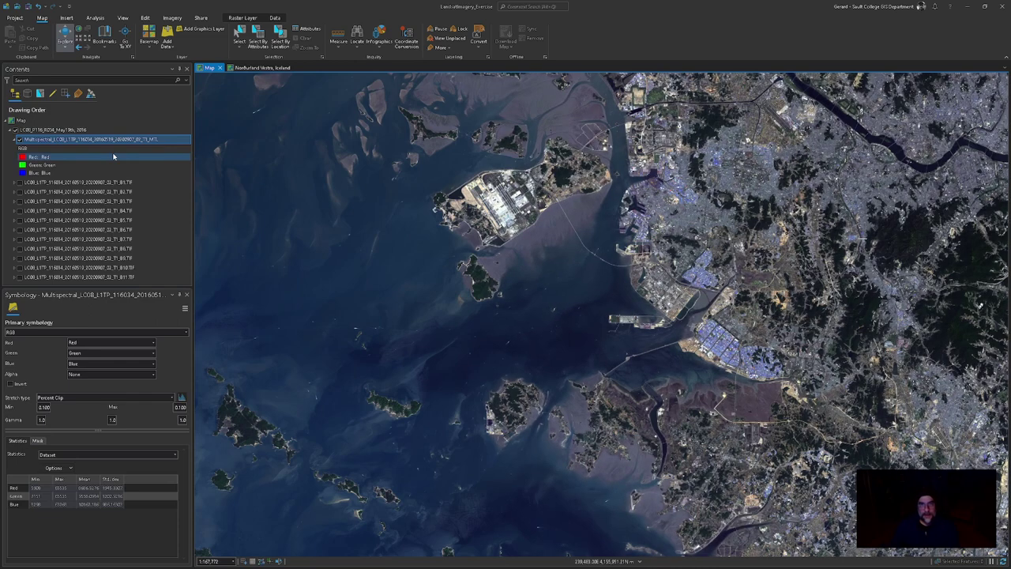
{"action": "left_click", "coordinate": [32, 158]}
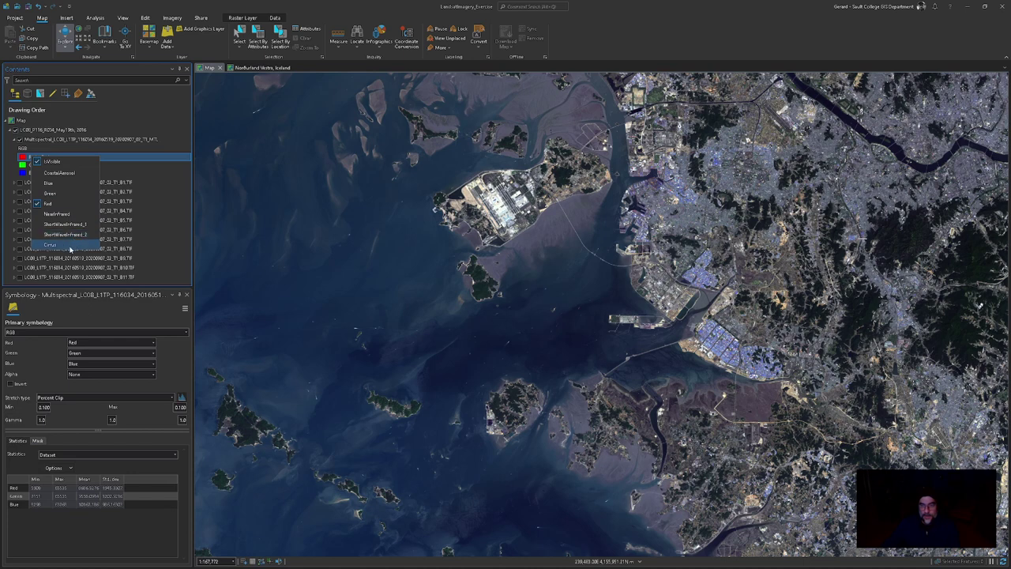
{"action": "left_click", "coordinate": [66, 215]}
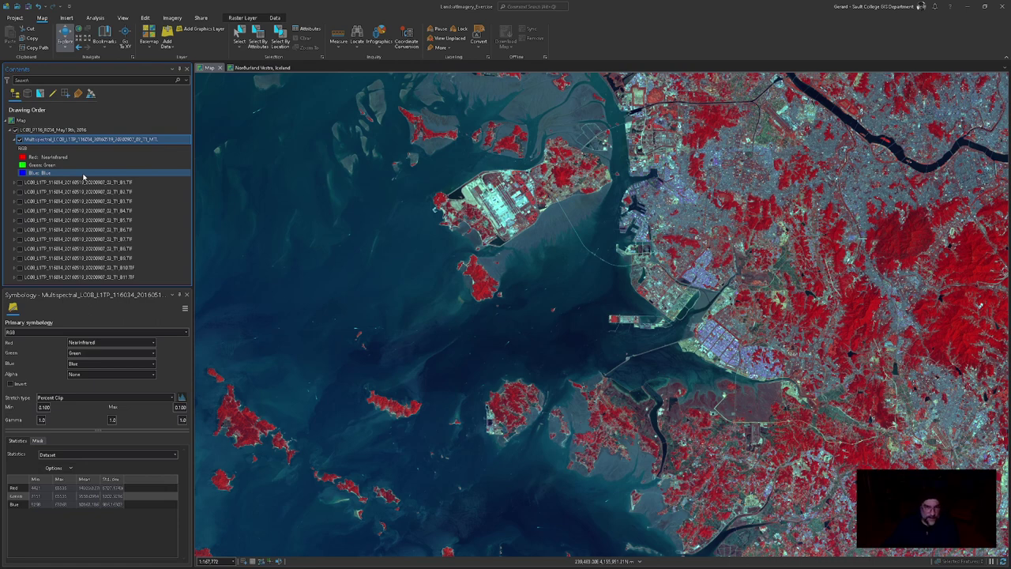
{"action": "left_click", "coordinate": [45, 165]}
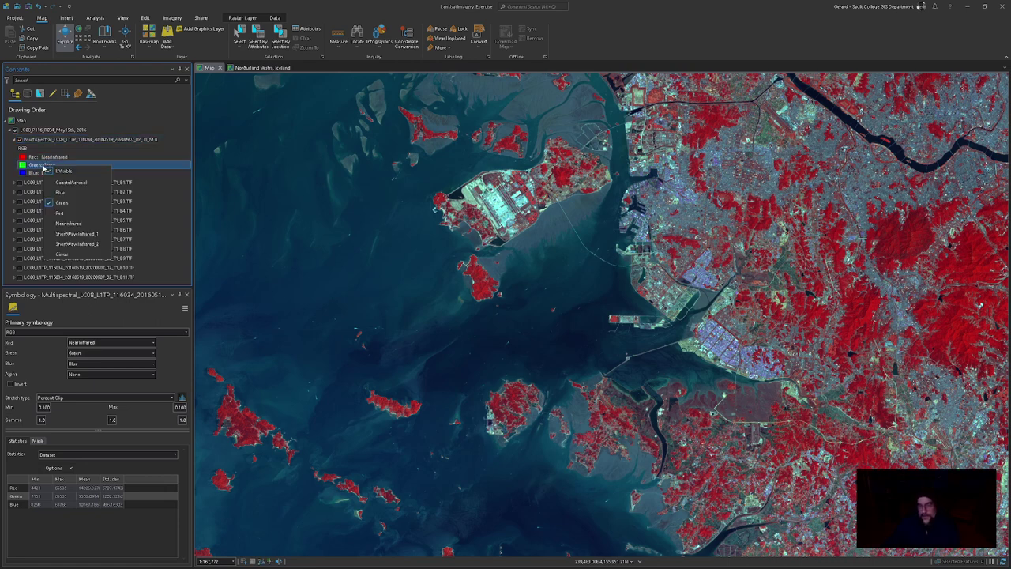
{"action": "left_click", "coordinate": [59, 212]}
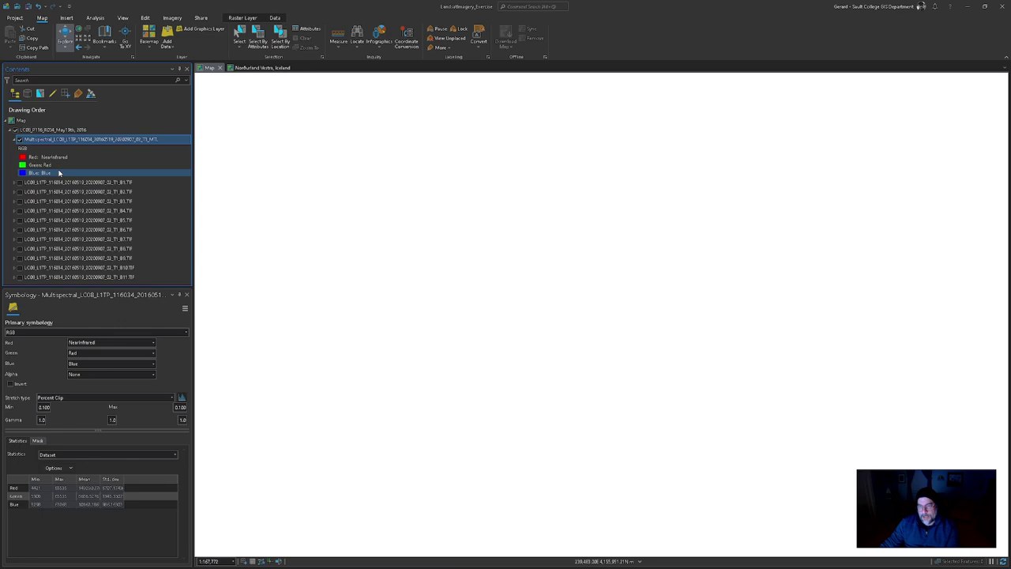
{"action": "left_click", "coordinate": [58, 172]}
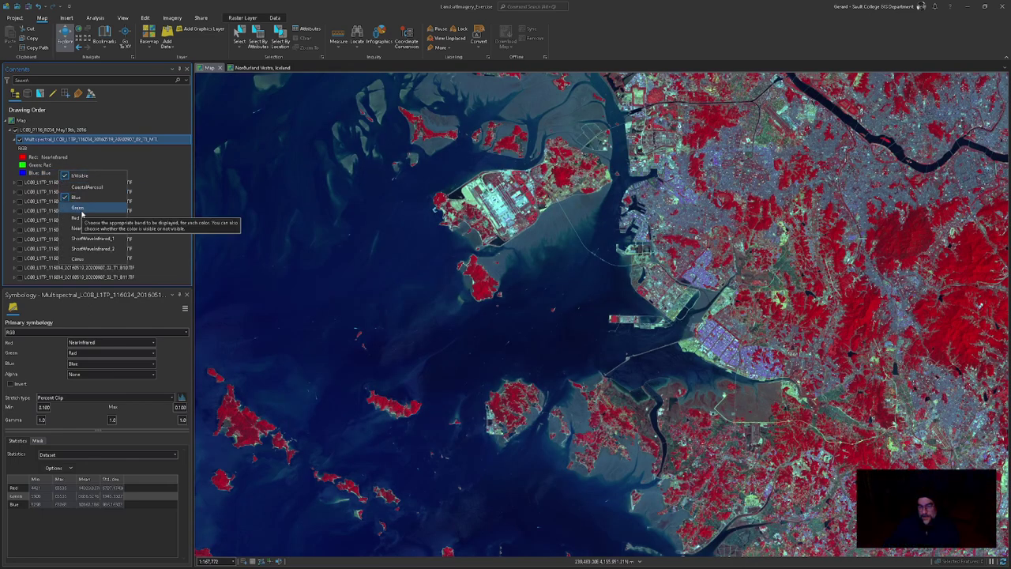
{"action": "left_click", "coordinate": [79, 208]}
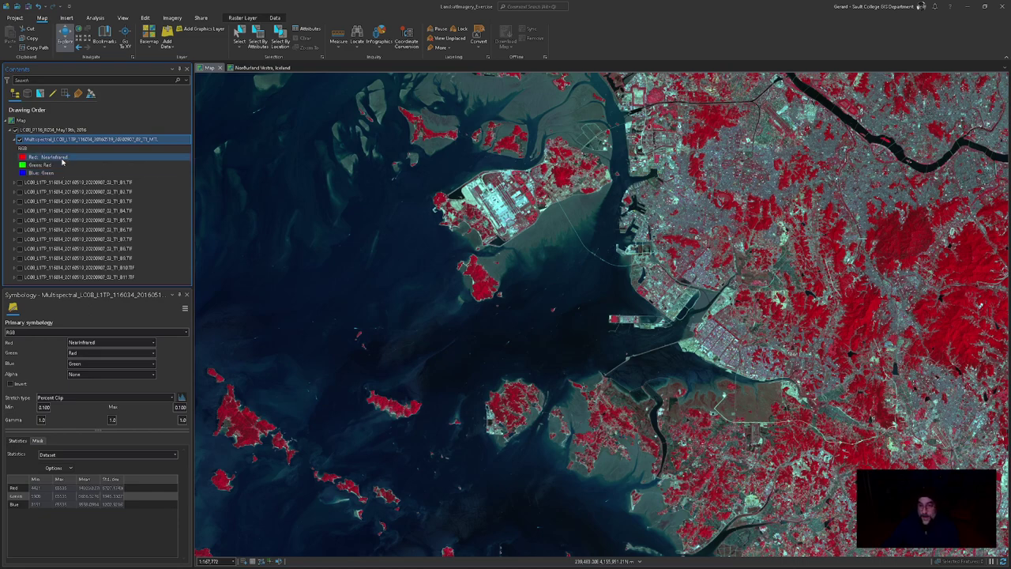
Step: Set the red channel's gamma to 0.5 in the multispectral layer's symbology
{"action": "left_click_drag", "start_coordinate": [898, 290], "coordinate": [487, 297]}
{"action": "left_click_drag", "start_coordinate": [704, 203], "coordinate": [584, 356]}
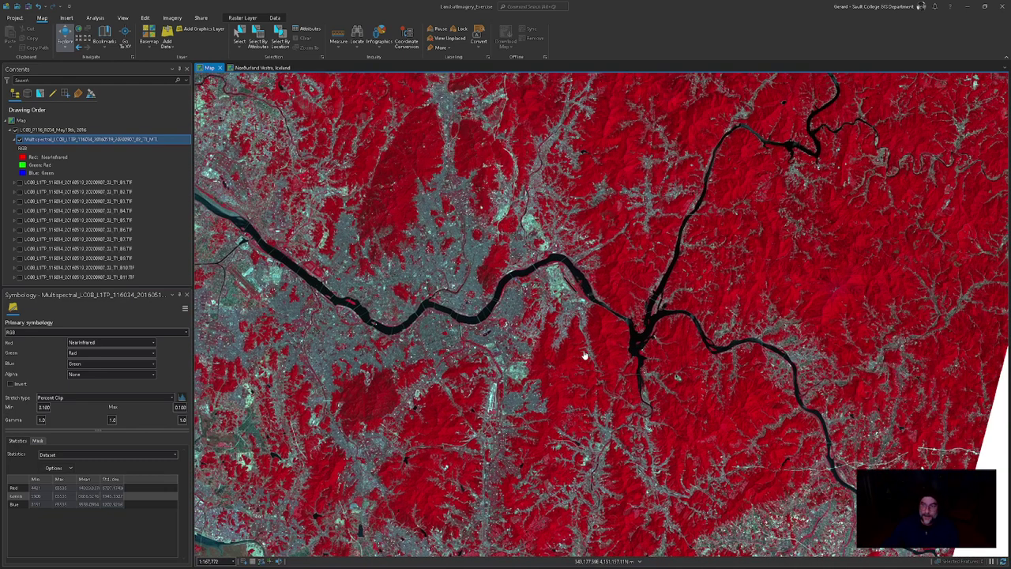
{"action": "left_click", "coordinate": [41, 420]}
{"action": "left_click", "coordinate": [41, 419]}
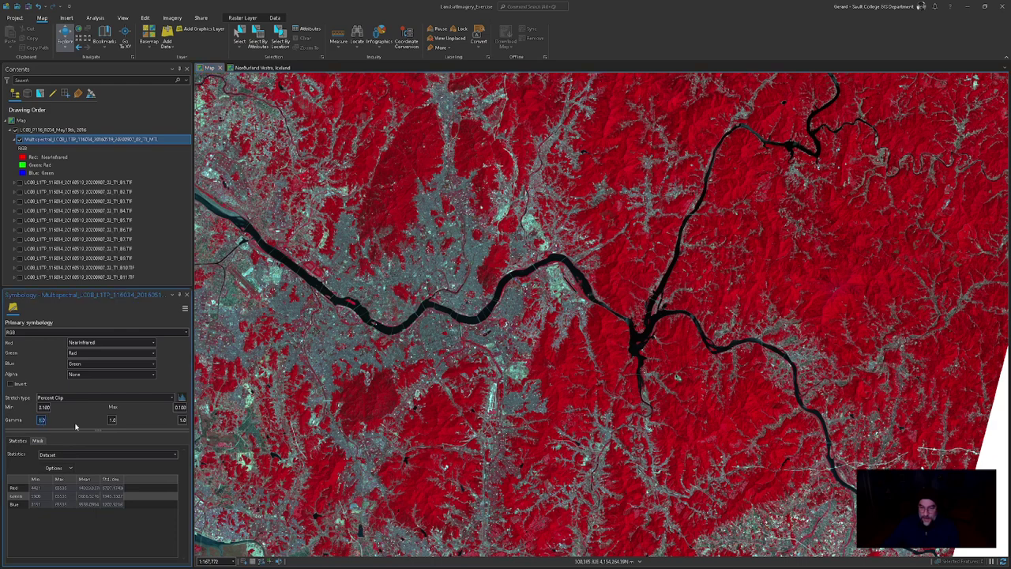
{"action": "type", "text": "0.5"}
{"action": "key", "text": "Return"}
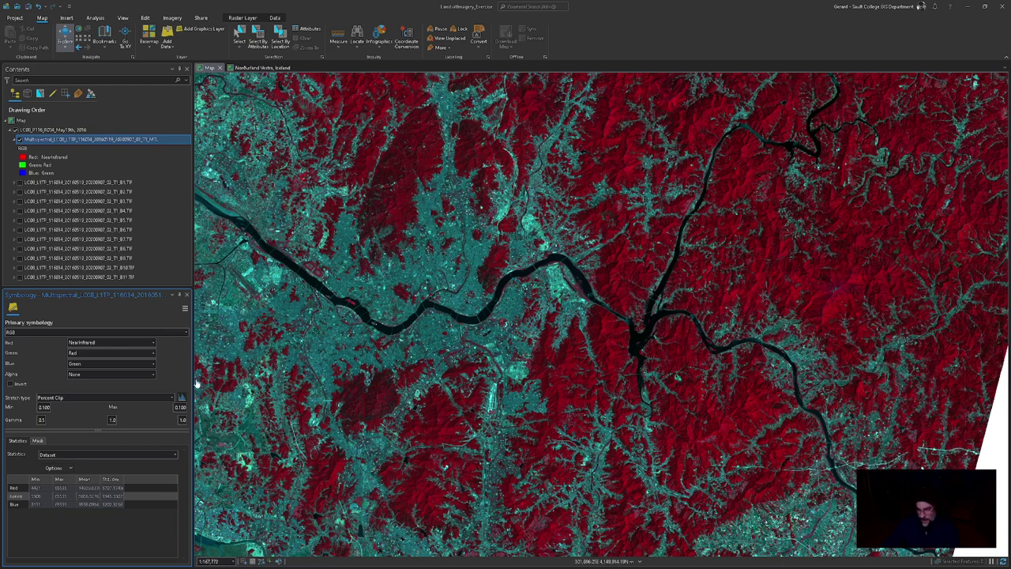
Step: Set the gamma of both the green and blue channels to 1.2
{"action": "double_click", "coordinate": [112, 419]}
{"action": "type", "text": "1.2"}
{"action": "key", "text": "Return"}
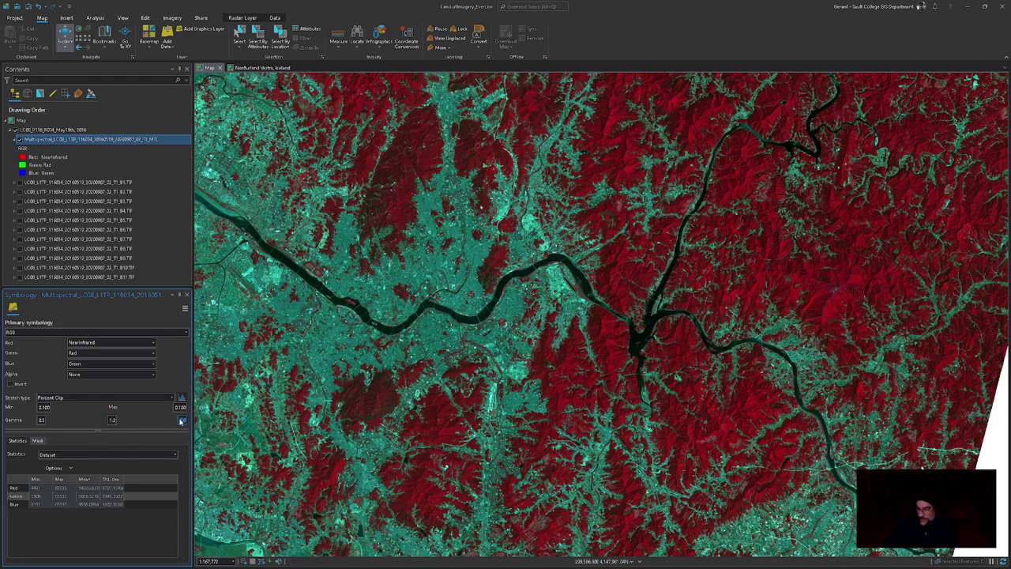
{"action": "left_click", "coordinate": [181, 422]}
Step: Examine the mountains, valleys and built-up areas in the northeast of the scene for colour contrast
{"action": "scroll", "coordinate": [869, 197], "scroll_direction": "up", "scroll_amount": 3}
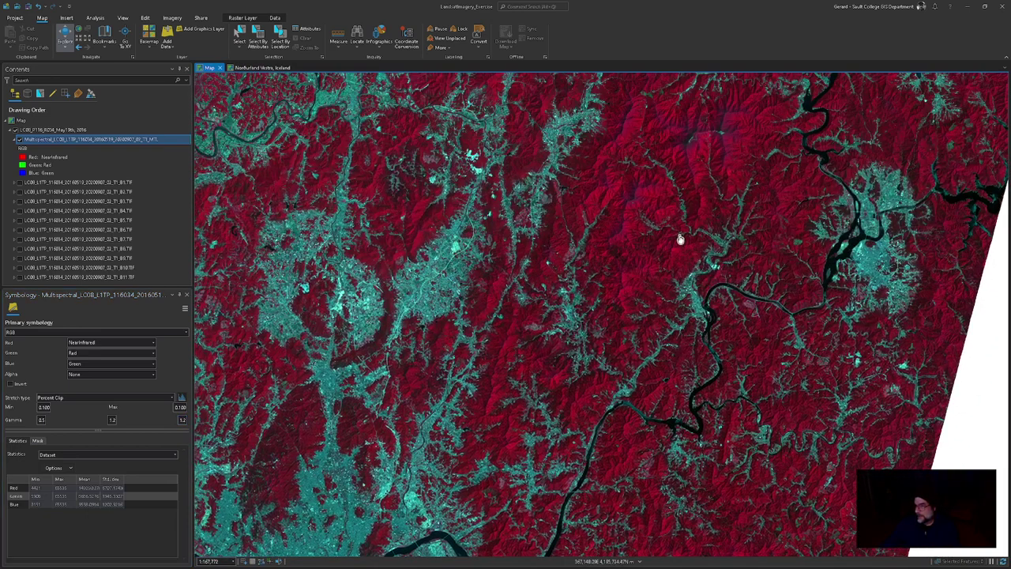
{"action": "left_click_drag", "start_coordinate": [679, 235], "coordinate": [672, 266]}
{"action": "scroll", "coordinate": [692, 246], "scroll_direction": "up", "scroll_amount": 3}
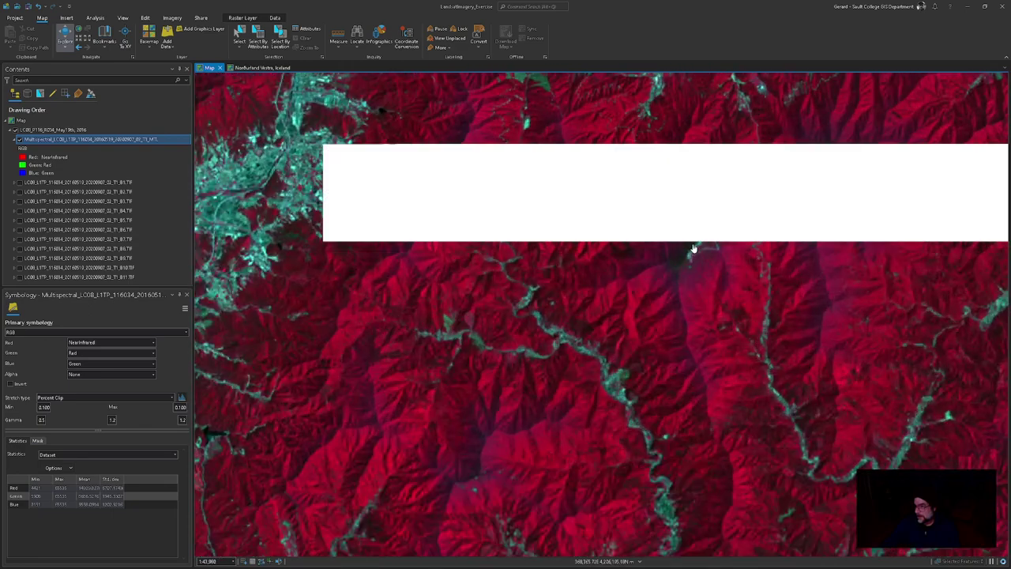
{"action": "left_click_drag", "start_coordinate": [707, 282], "coordinate": [663, 333]}
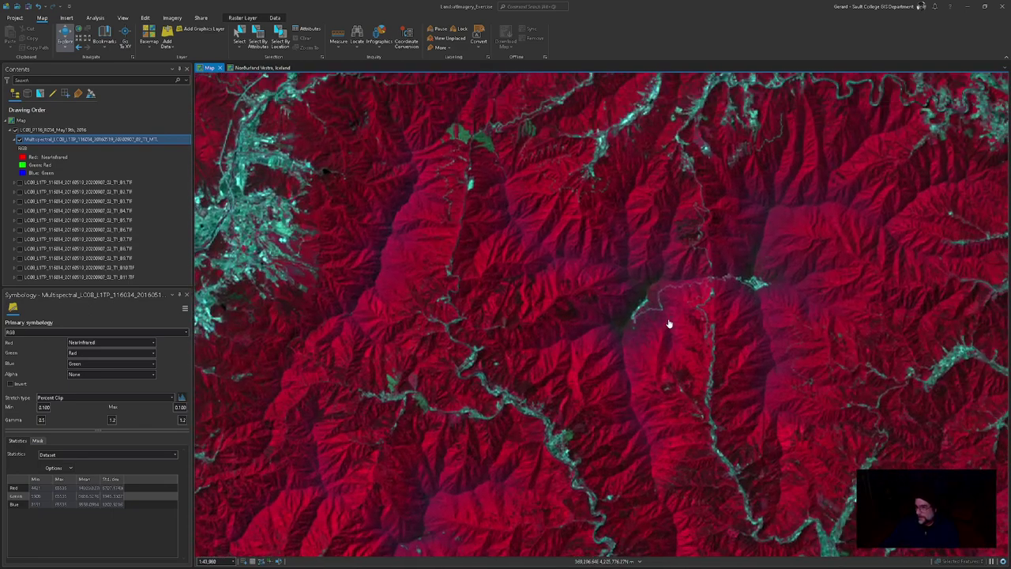
{"action": "scroll", "coordinate": [668, 323], "scroll_direction": "down", "scroll_amount": 3}
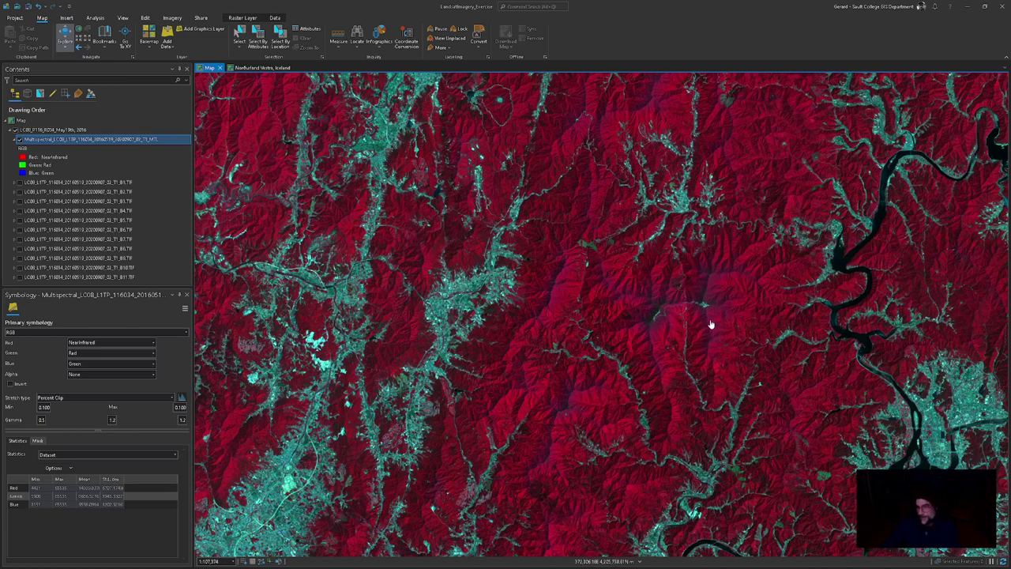
{"action": "scroll", "coordinate": [677, 318], "scroll_direction": "down", "scroll_amount": 3}
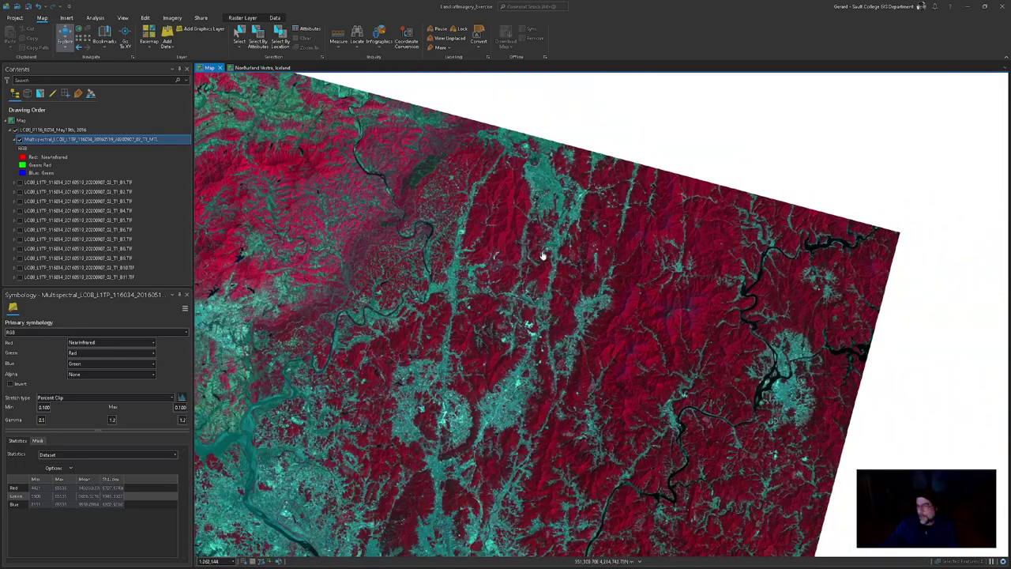
{"action": "mouse_move", "coordinate": [444, 269]}
{"action": "left_mouse_down"}
{"action": "mouse_move", "coordinate": [532, 256]}
{"action": "mouse_move", "coordinate": [652, 264]}
{"action": "left_mouse_up"}
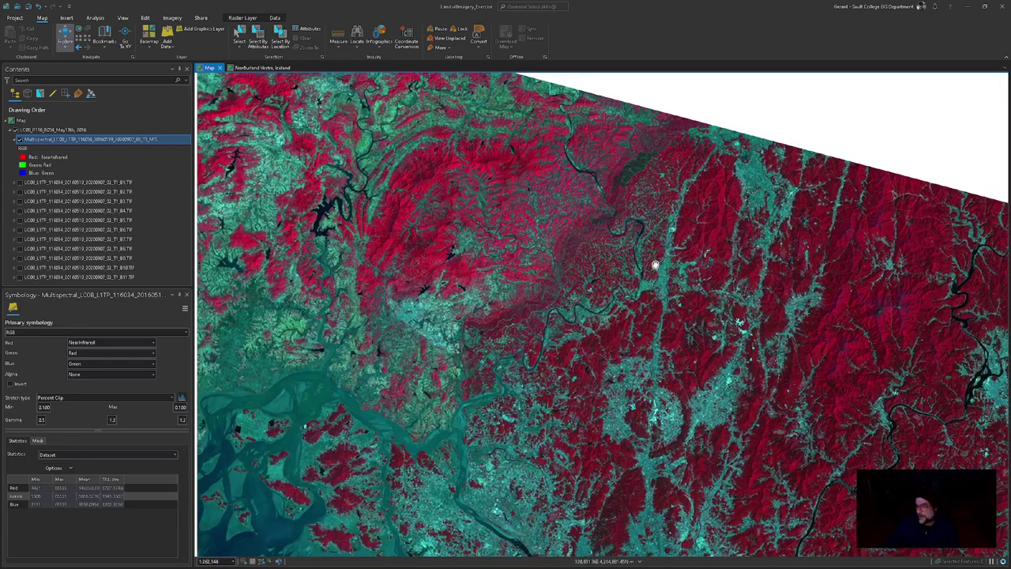
{"action": "left_click_drag", "start_coordinate": [587, 287], "coordinate": [721, 310]}
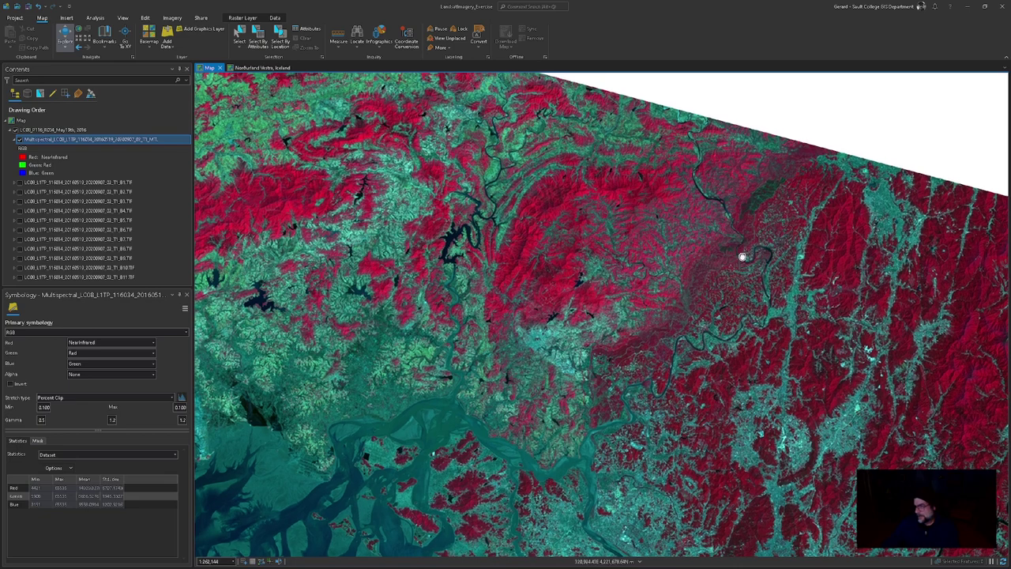
Step: Examine the ridges, reservoirs and river valleys across the northwest of the scene for areas with strong colour contrast
{"action": "scroll", "coordinate": [735, 250], "scroll_direction": "up", "scroll_amount": 1}
{"action": "scroll", "coordinate": [617, 228], "scroll_direction": "up", "scroll_amount": 1}
{"action": "scroll", "coordinate": [617, 229], "scroll_direction": "up", "scroll_amount": 2}
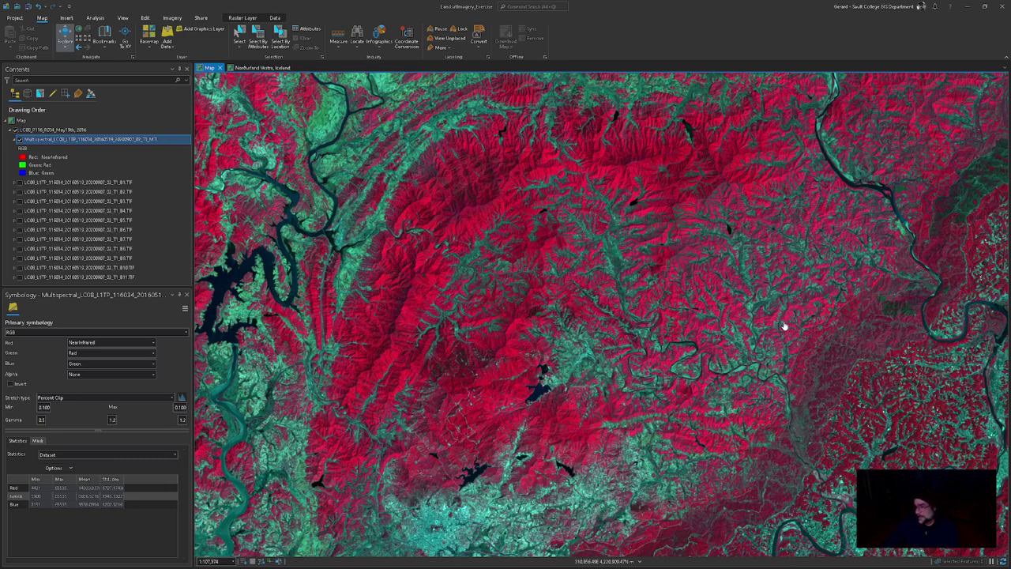
{"action": "left_click_drag", "start_coordinate": [444, 271], "coordinate": [691, 282]}
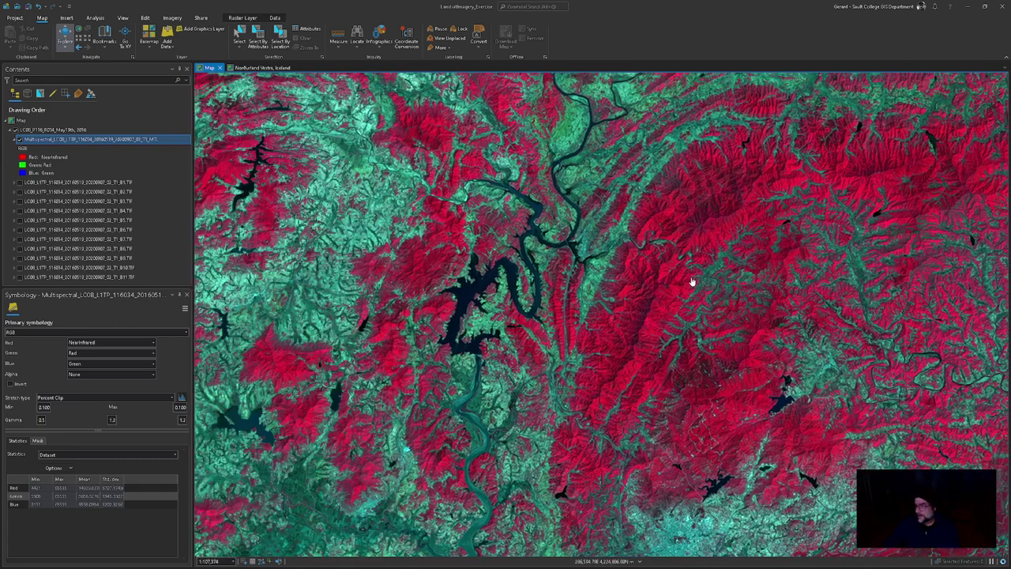
{"action": "mouse_move", "coordinate": [416, 265]}
{"action": "left_mouse_down"}
{"action": "mouse_move", "coordinate": [564, 255]}
{"action": "mouse_move", "coordinate": [716, 264]}
{"action": "left_mouse_up"}
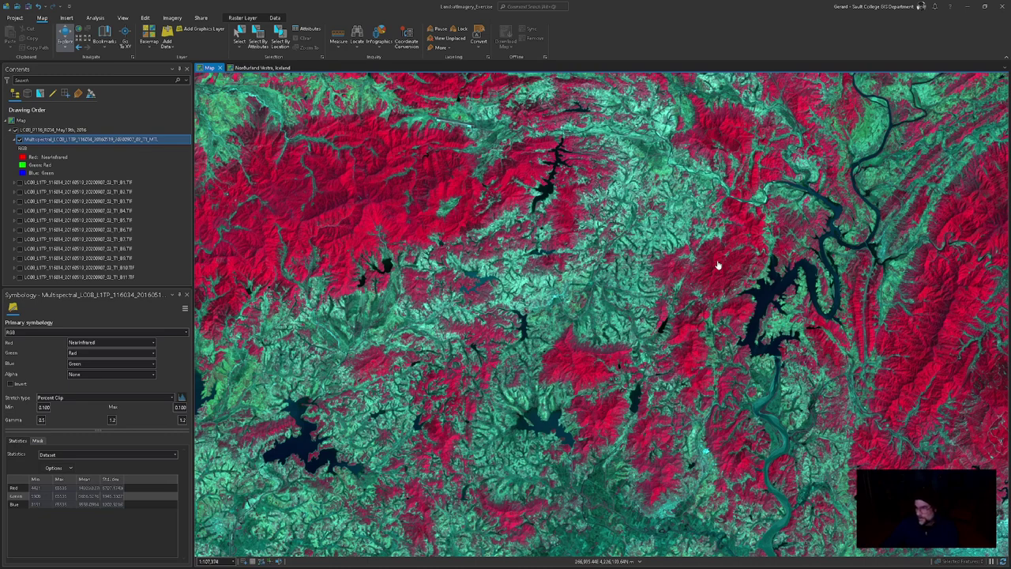
{"action": "left_click_drag", "start_coordinate": [414, 261], "coordinate": [718, 327]}
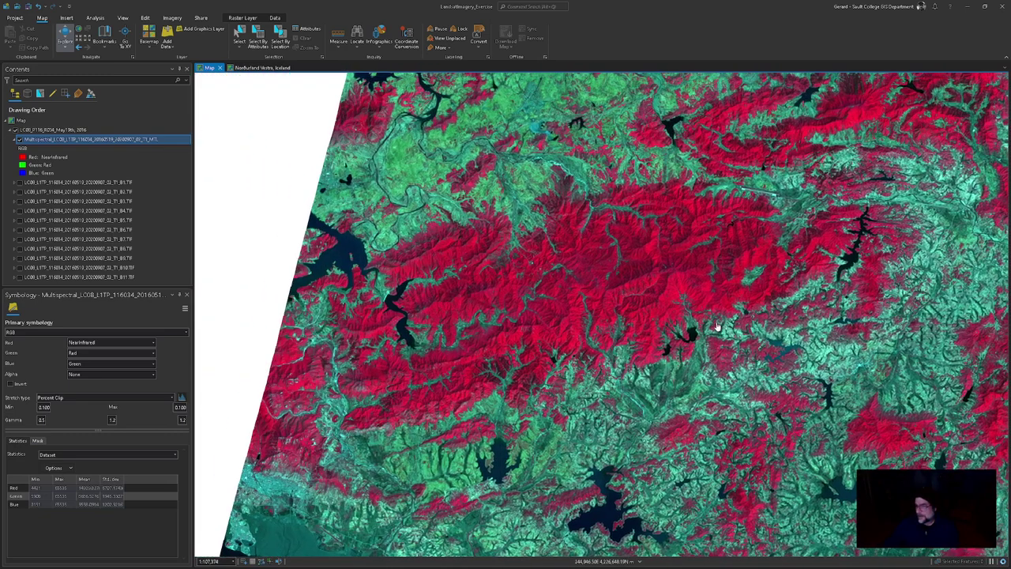
{"action": "left_click_drag", "start_coordinate": [672, 190], "coordinate": [602, 329]}
{"action": "left_click_drag", "start_coordinate": [599, 231], "coordinate": [560, 321]}
{"action": "scroll", "coordinate": [616, 248], "scroll_direction": "up", "scroll_amount": 3}
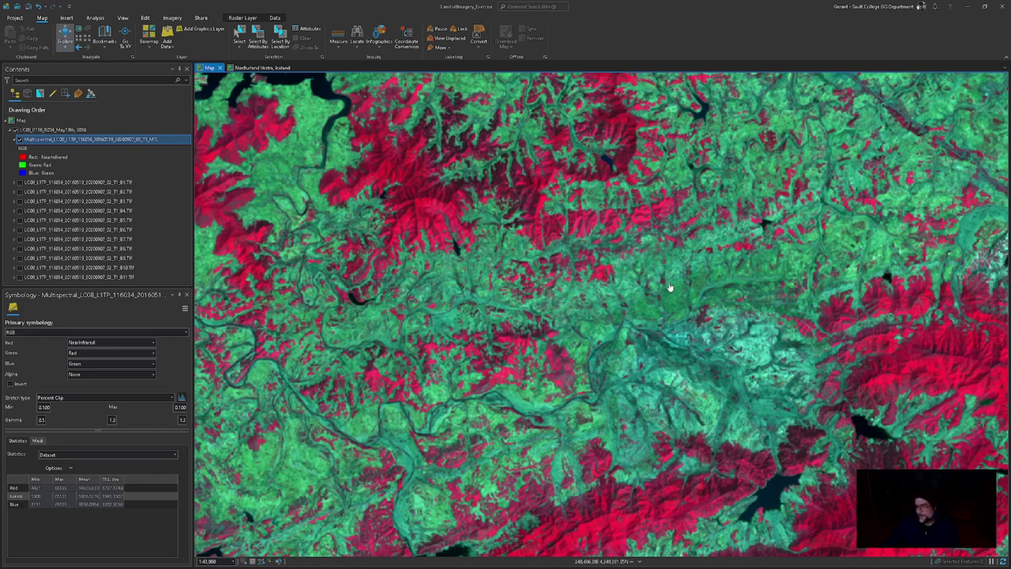
{"action": "scroll", "coordinate": [670, 273], "scroll_direction": "down", "scroll_amount": 4}
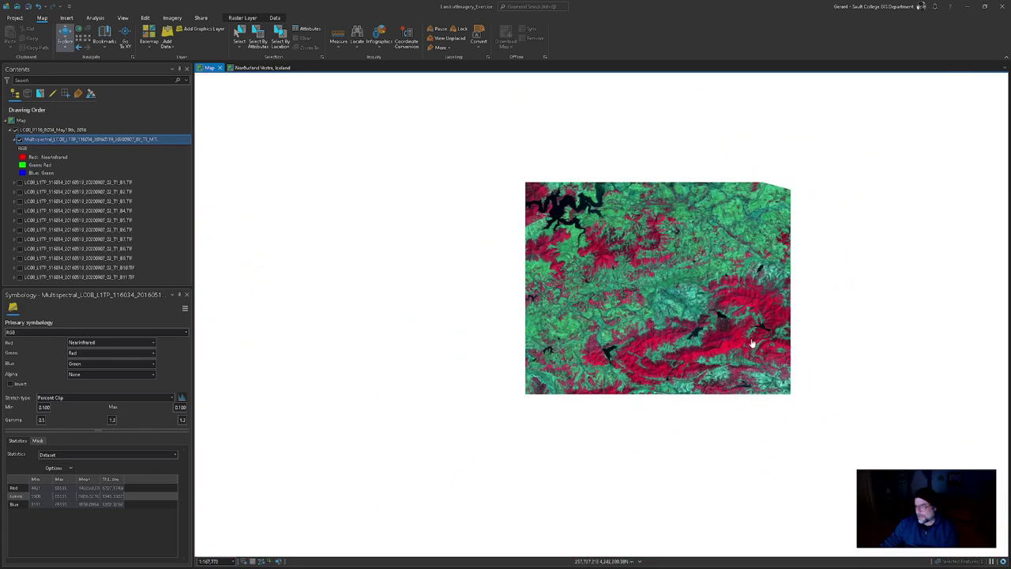
{"action": "scroll", "coordinate": [738, 338], "scroll_direction": "up", "scroll_amount": 4}
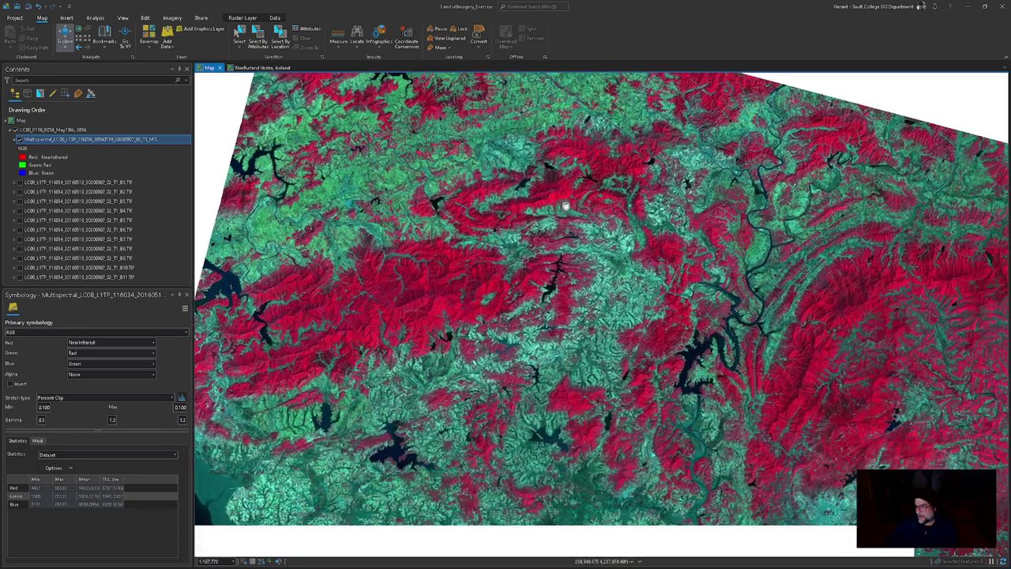
{"action": "scroll", "coordinate": [640, 320], "scroll_direction": "down", "scroll_amount": 2}
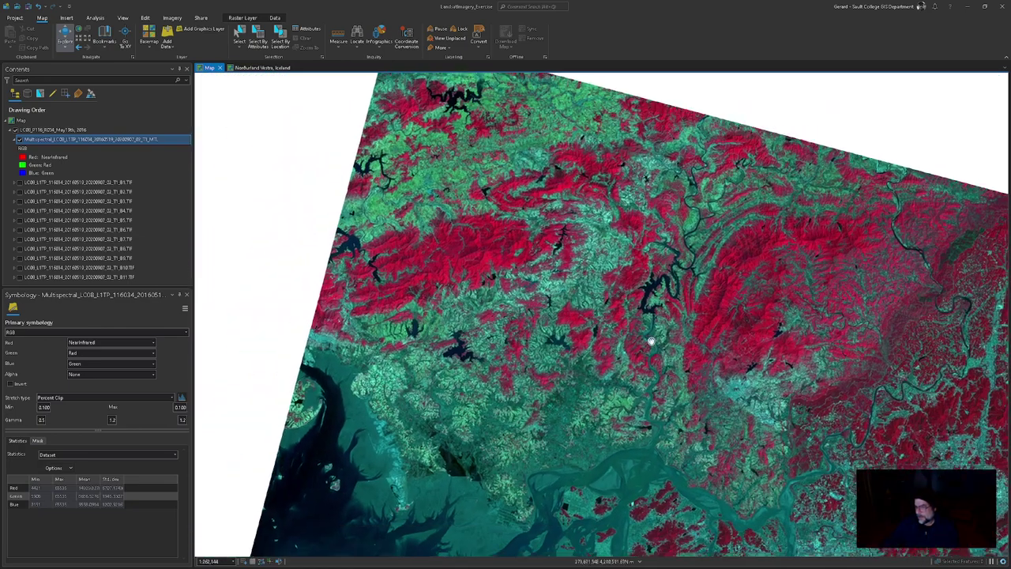
Step: Examine the coastal islands, the southern estuary and the inland reservoirs for further areas with good colour contrast
{"action": "left_click_drag", "start_coordinate": [651, 341], "coordinate": [572, 213]}
{"action": "left_click_drag", "start_coordinate": [573, 360], "coordinate": [609, 196]}
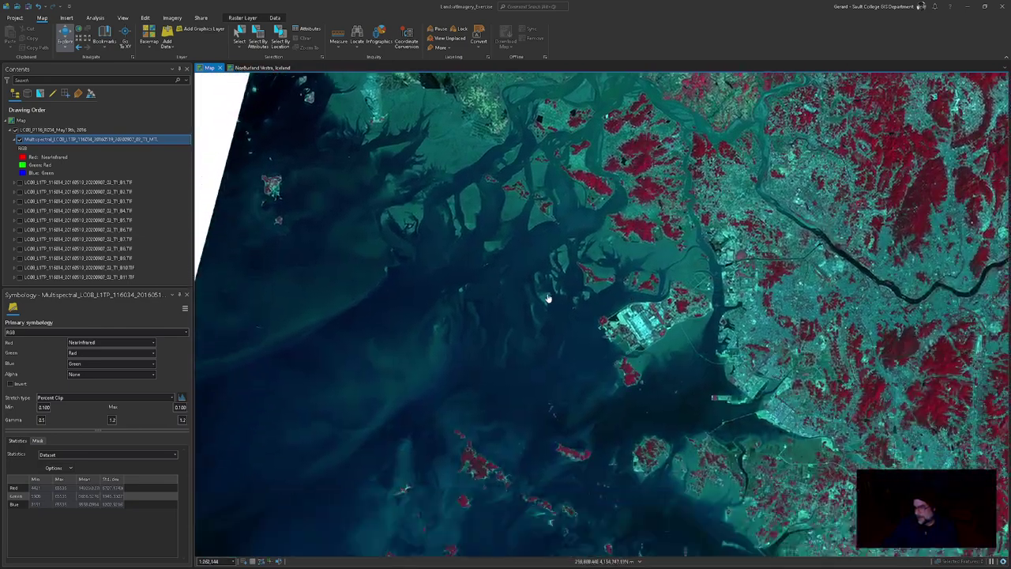
{"action": "left_click_drag", "start_coordinate": [649, 398], "coordinate": [633, 235]}
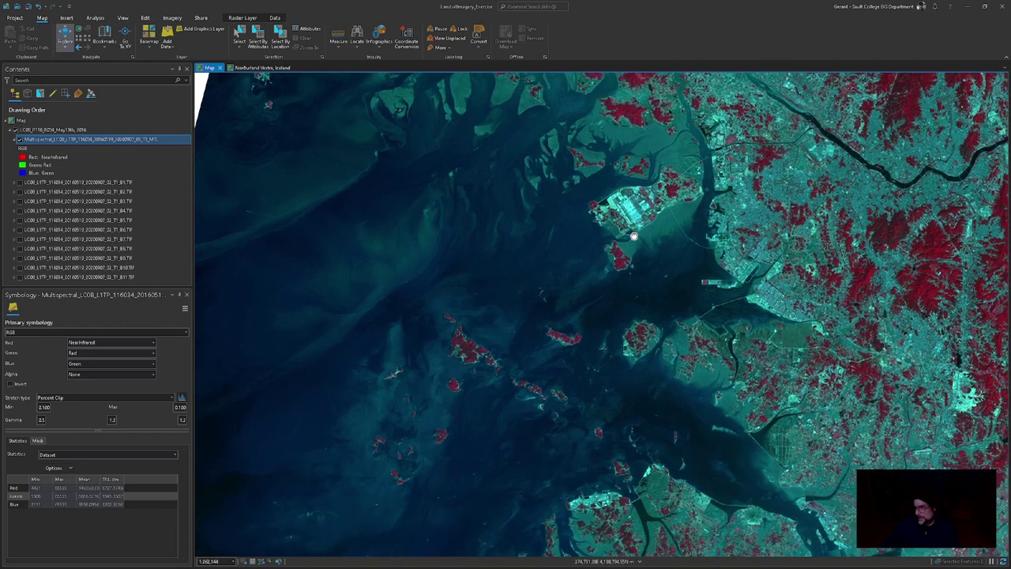
{"action": "scroll", "coordinate": [621, 345], "scroll_direction": "up", "scroll_amount": 4}
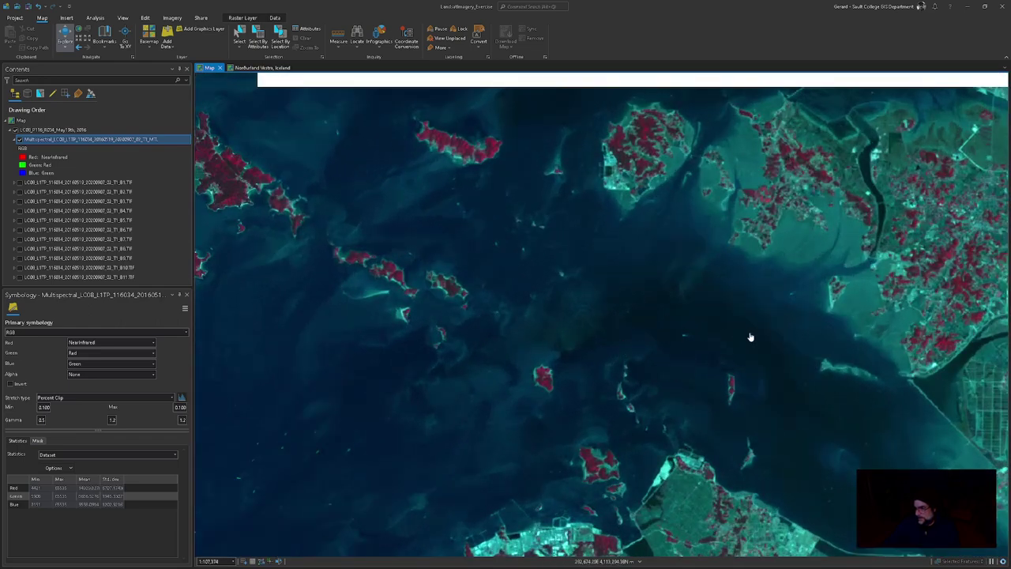
{"action": "left_click_drag", "start_coordinate": [892, 417], "coordinate": [582, 429]}
{"action": "left_click_drag", "start_coordinate": [713, 395], "coordinate": [606, 142]}
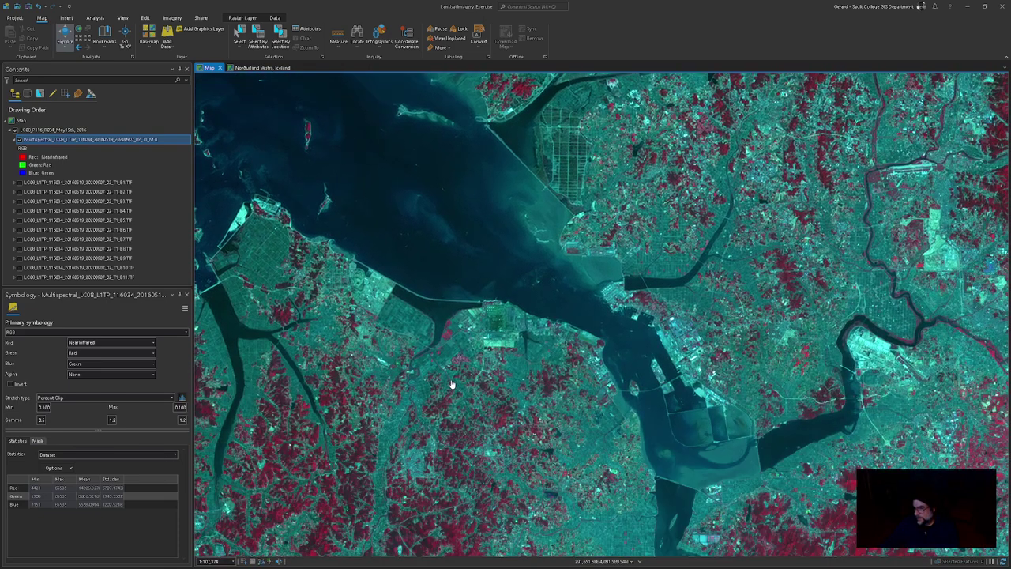
{"action": "left_click_drag", "start_coordinate": [794, 361], "coordinate": [515, 363]}
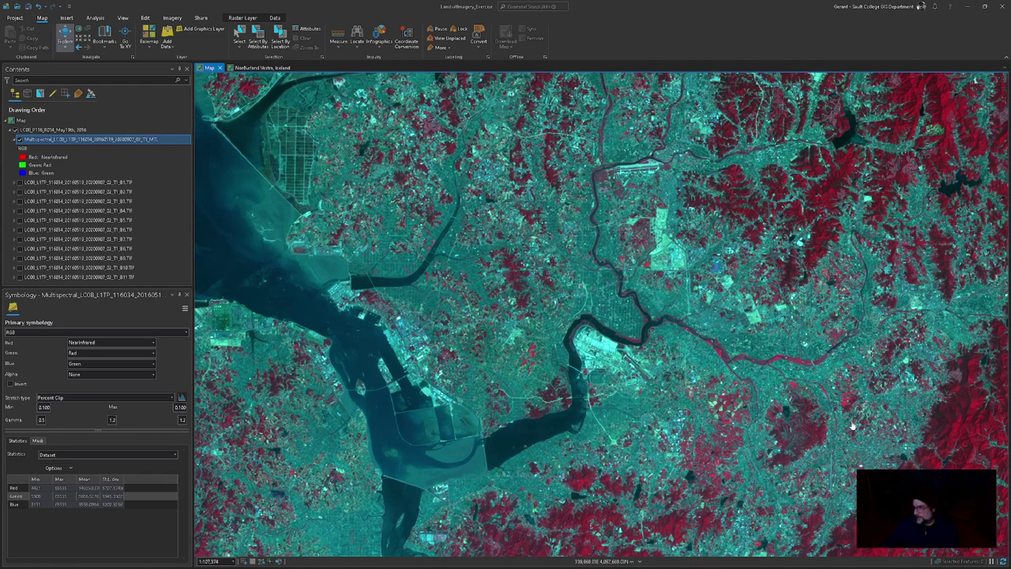
{"action": "left_click_drag", "start_coordinate": [856, 320], "coordinate": [698, 421]}
{"action": "scroll", "coordinate": [767, 313], "scroll_direction": "up", "scroll_amount": 5}
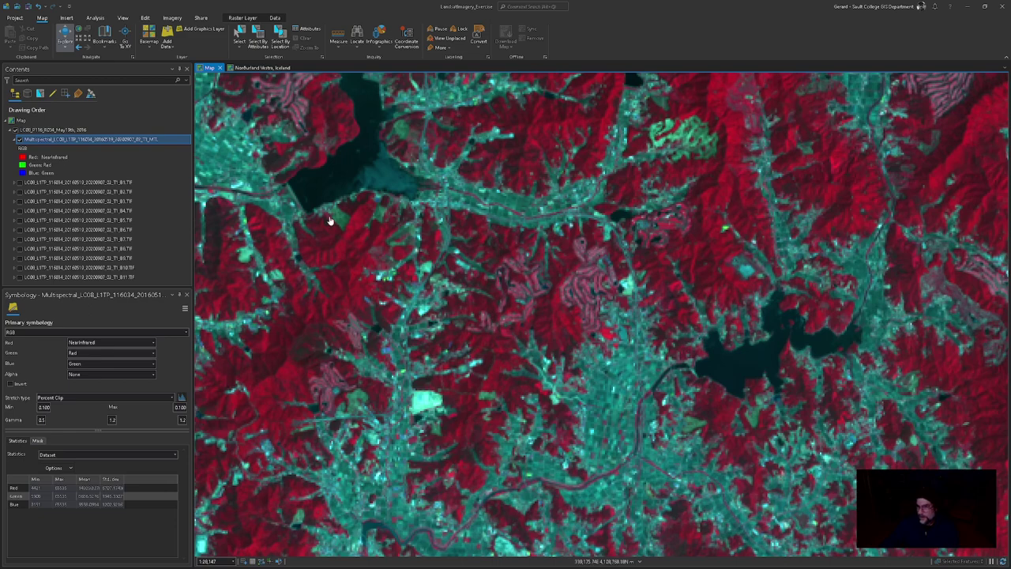
{"action": "scroll", "coordinate": [551, 354], "scroll_direction": "down", "scroll_amount": 3}
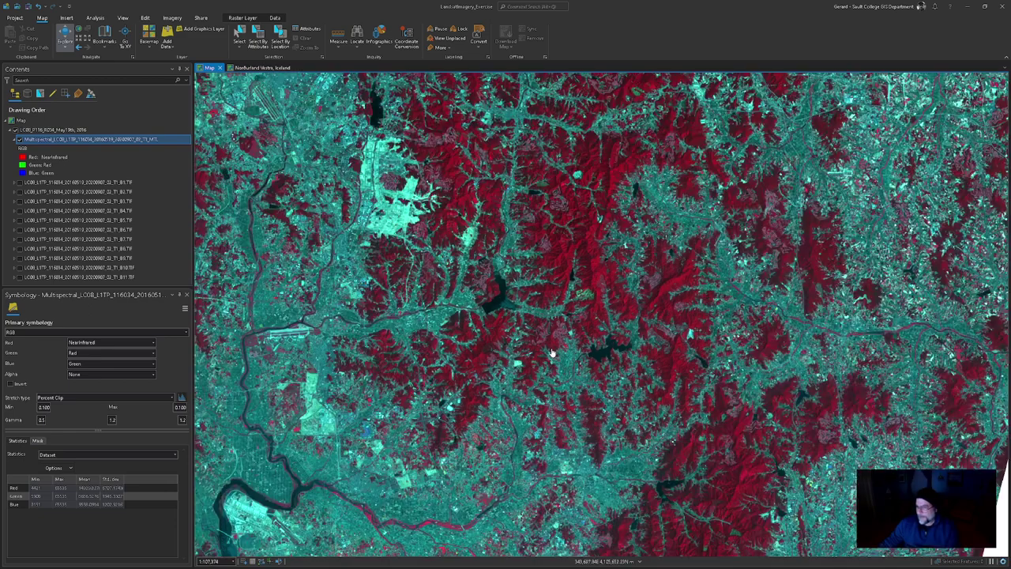
Step: Review question 28 in the Word assignment document for the required number of screen captures and their zoom resolution
{"action": "scroll", "coordinate": [585, 380], "scroll_direction": "down", "scroll_amount": 3}
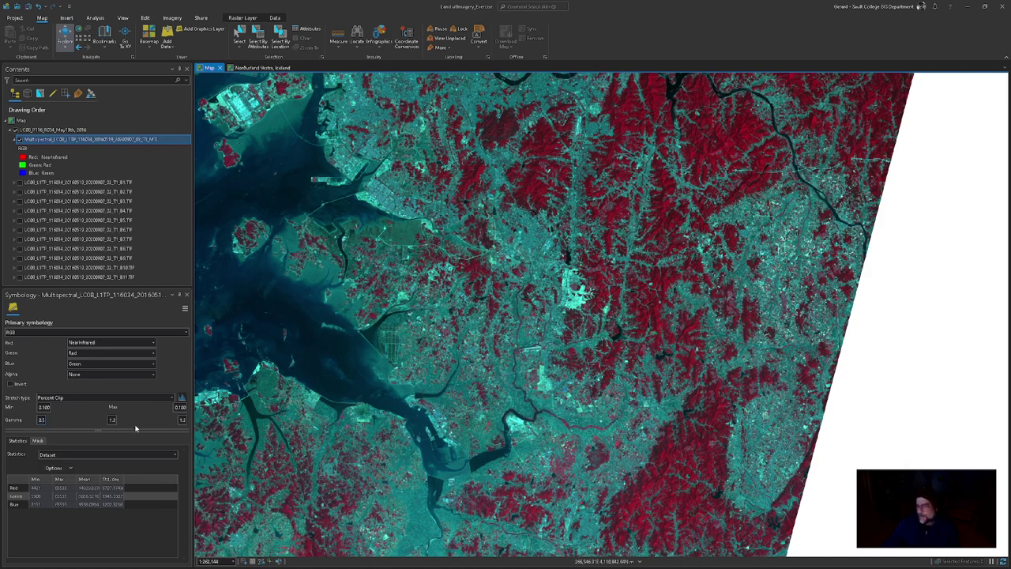
{"action": "left_click_drag", "start_coordinate": [502, 324], "coordinate": [753, 395]}
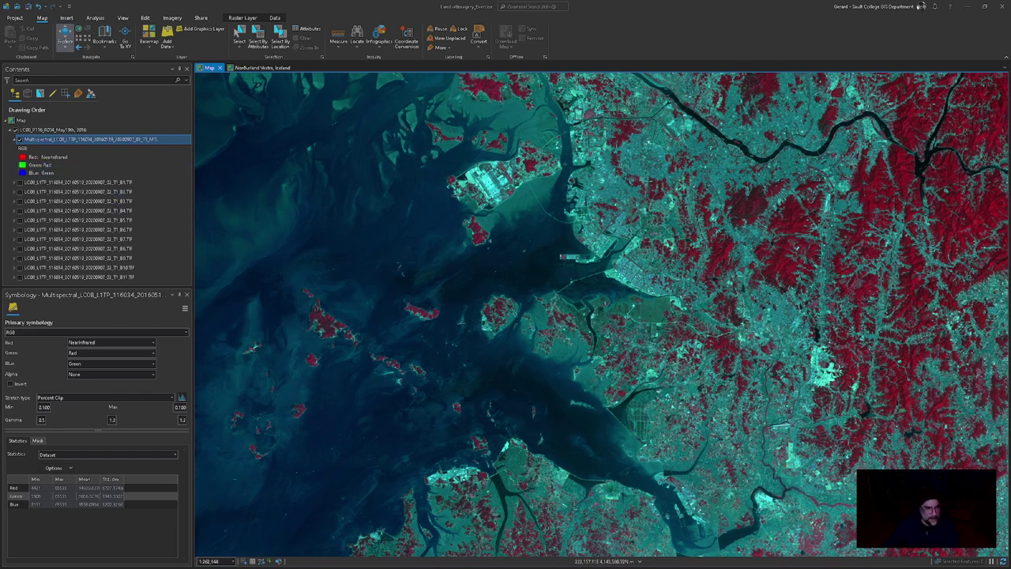
{"action": "key", "text": "alt+Tab"}
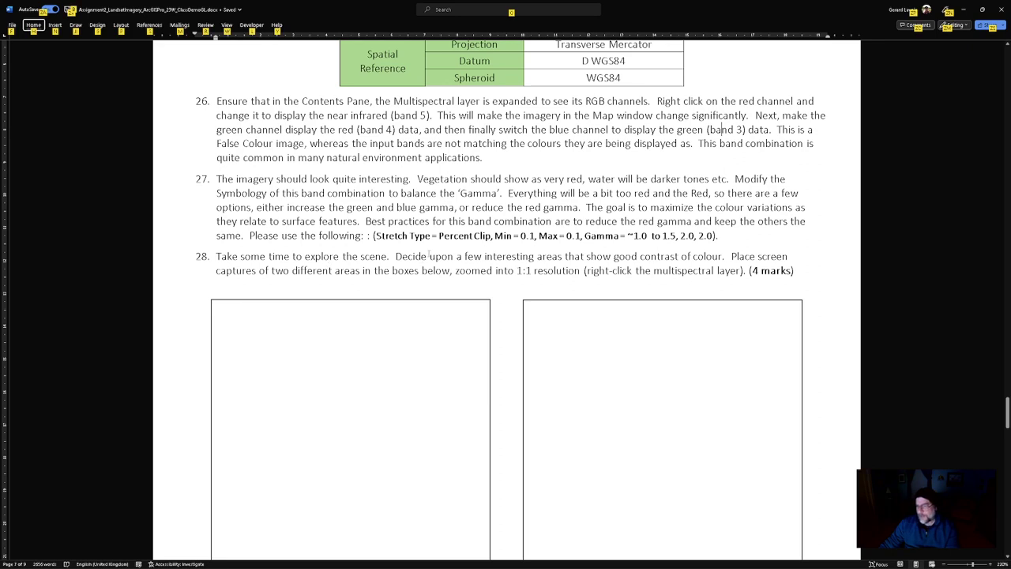
{"action": "left_click_drag", "start_coordinate": [278, 256], "coordinate": [746, 271]}
{"action": "left_click", "coordinate": [614, 273]}
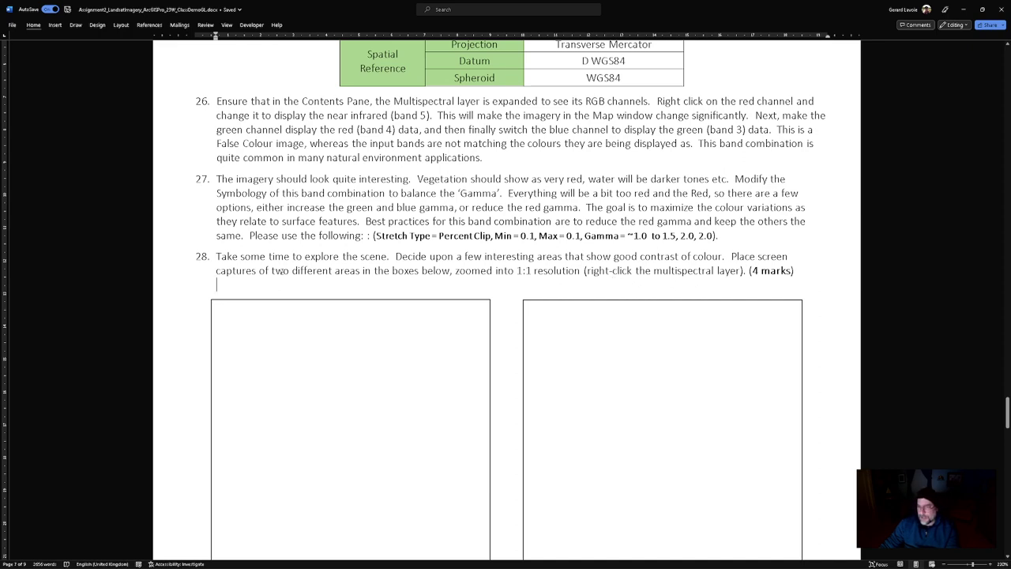
{"action": "left_click_drag", "start_coordinate": [282, 270], "coordinate": [427, 271]}
{"action": "left_click", "coordinate": [491, 271]}
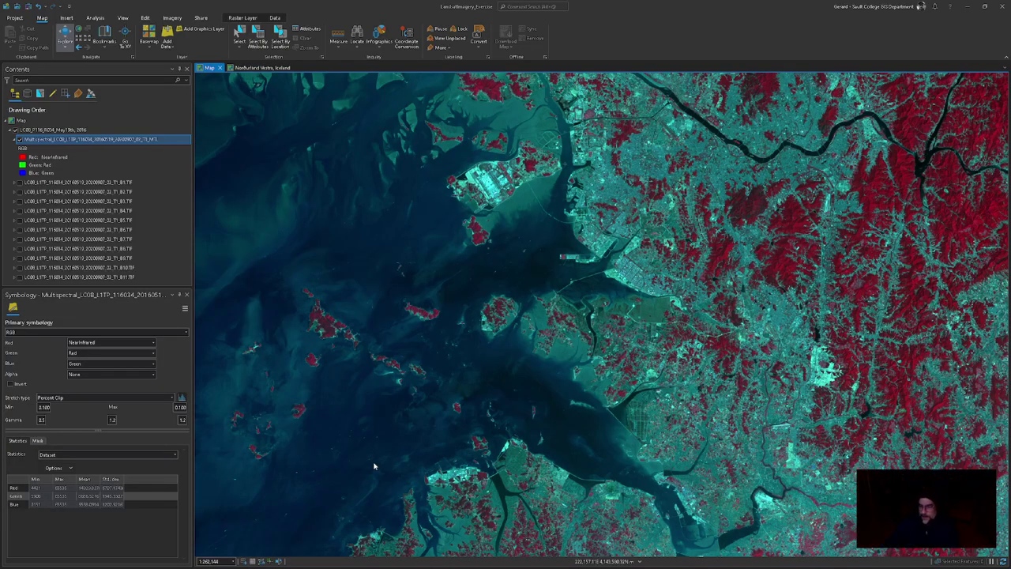
Step: Return to the ArcGIS Pro map and zoom to the full extent of the multispectral layer
{"action": "left_click", "coordinate": [583, 264]}
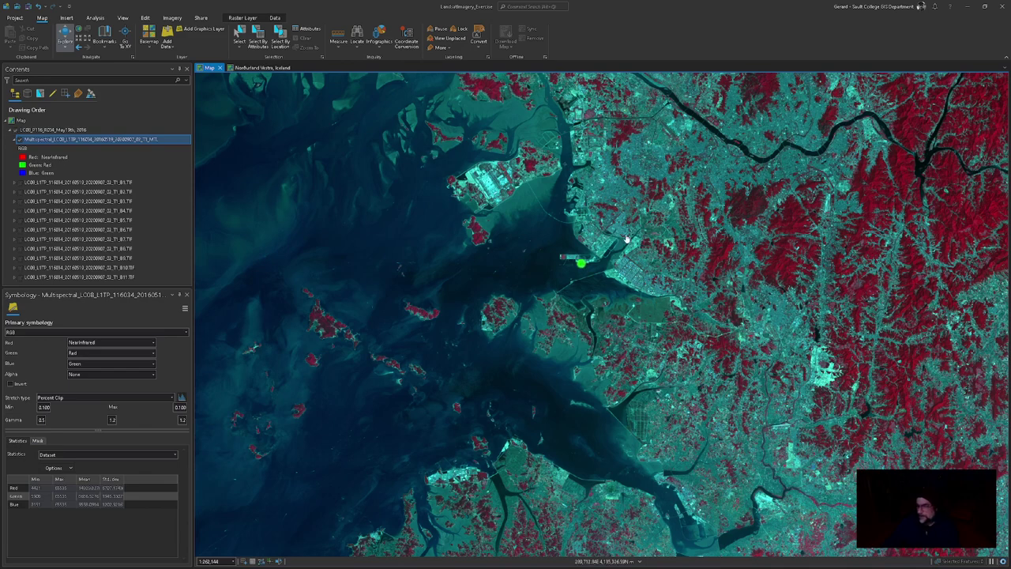
{"action": "left_click", "coordinate": [1003, 70]}
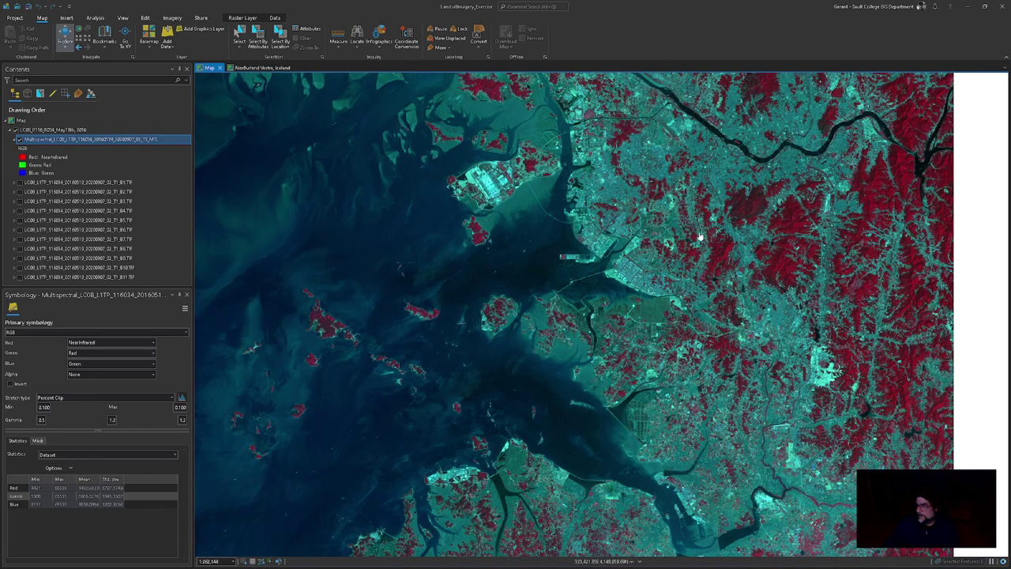
{"action": "scroll", "coordinate": [680, 238], "scroll_direction": "down", "scroll_amount": 5}
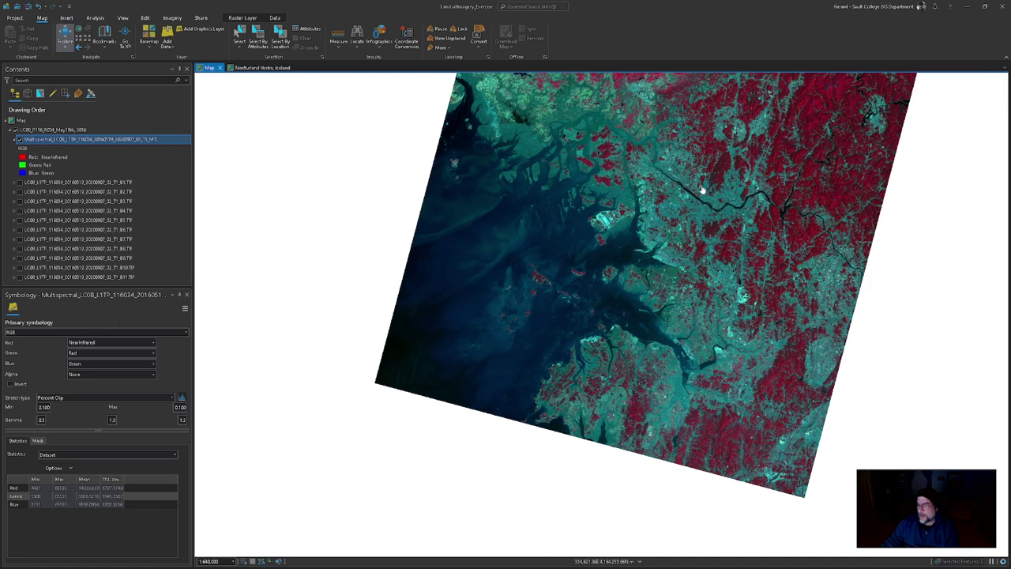
{"action": "scroll", "coordinate": [721, 182], "scroll_direction": "up", "scroll_amount": 2}
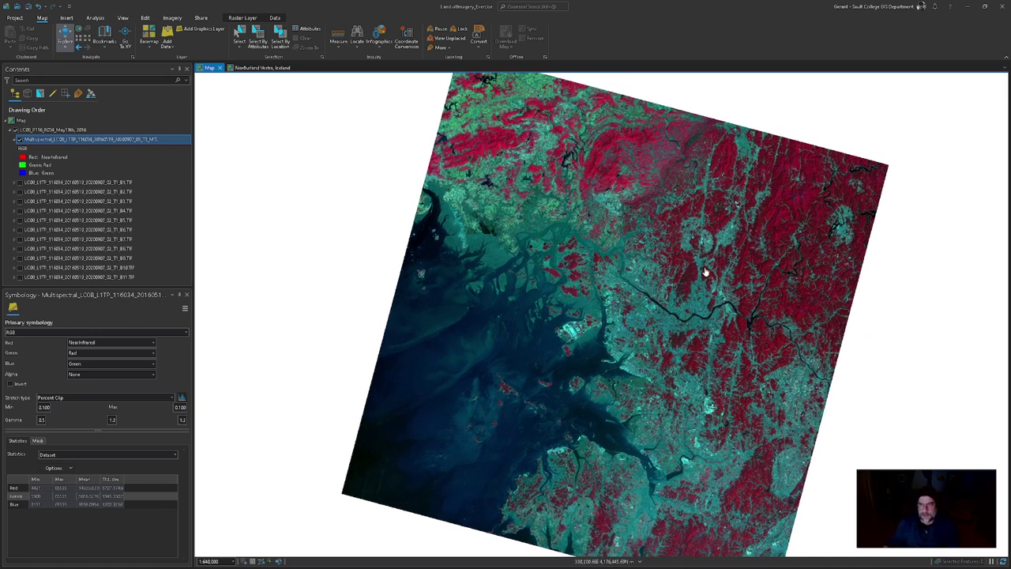
{"action": "right_click", "coordinate": [117, 140]}
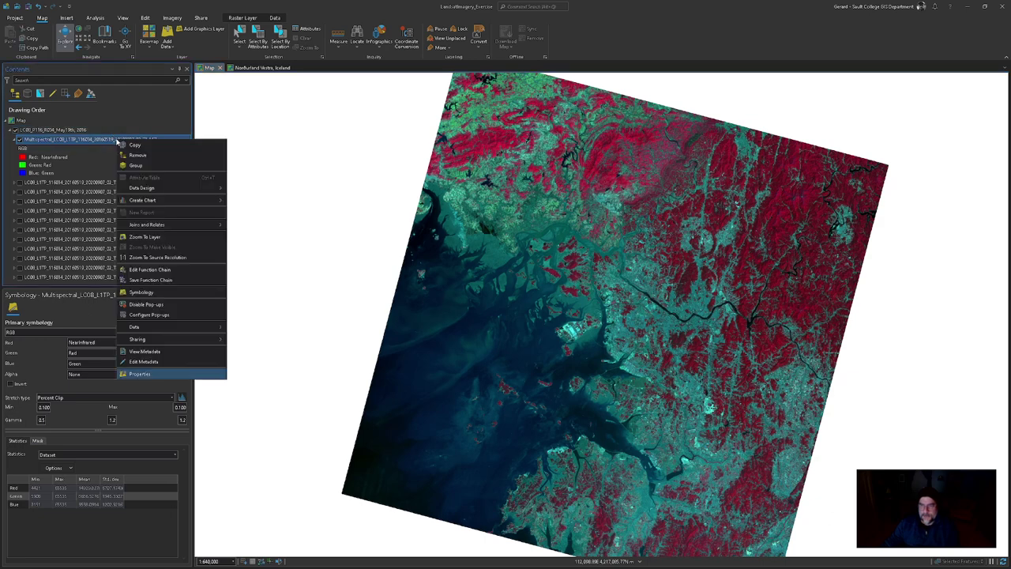
{"action": "left_click", "coordinate": [169, 237]}
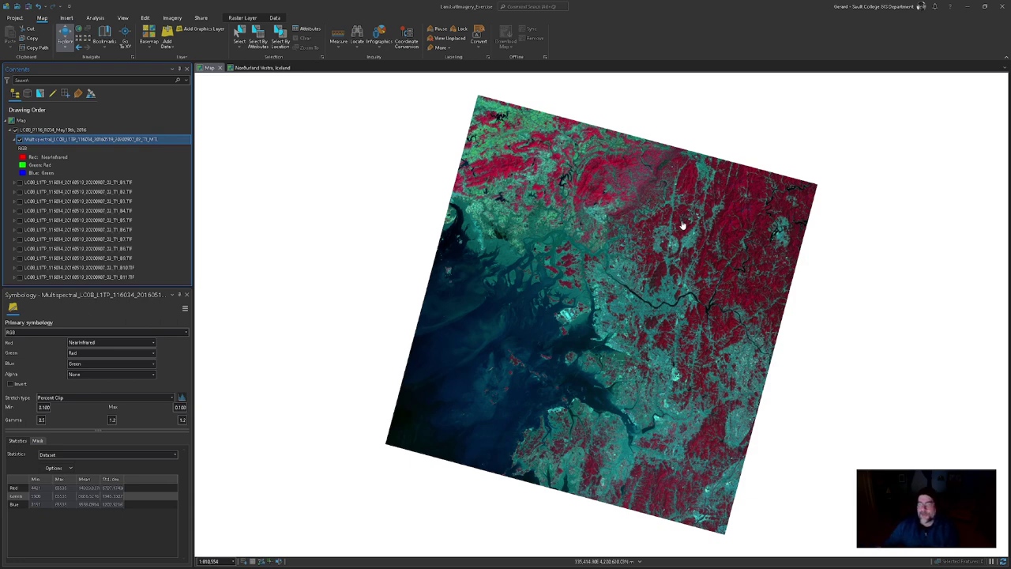
Step: Zoom the multispectral layer to its source resolution and bring the river mouths north of the airport island into view
{"action": "right_click", "coordinate": [118, 140]}
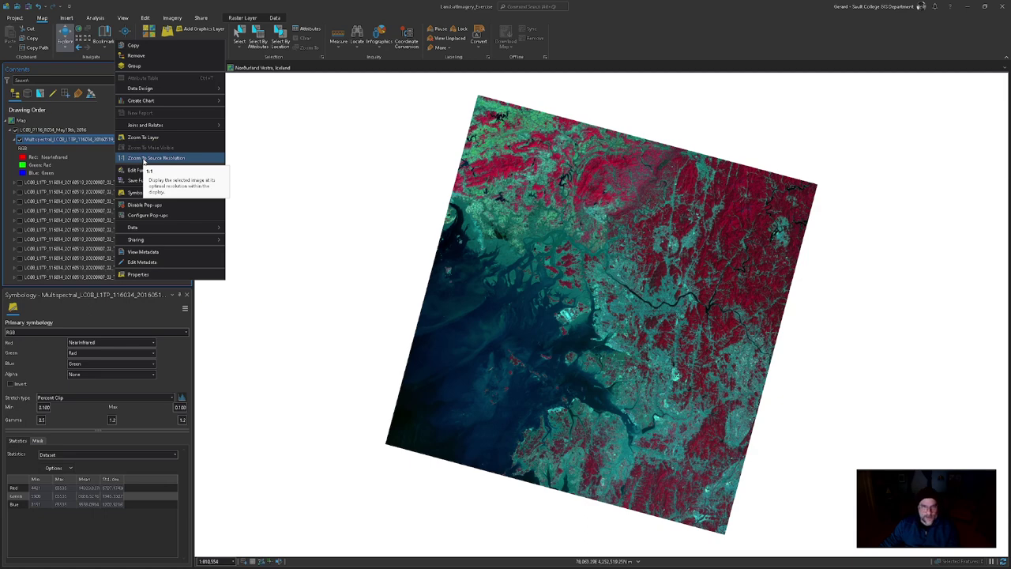
{"action": "left_click", "coordinate": [144, 159]}
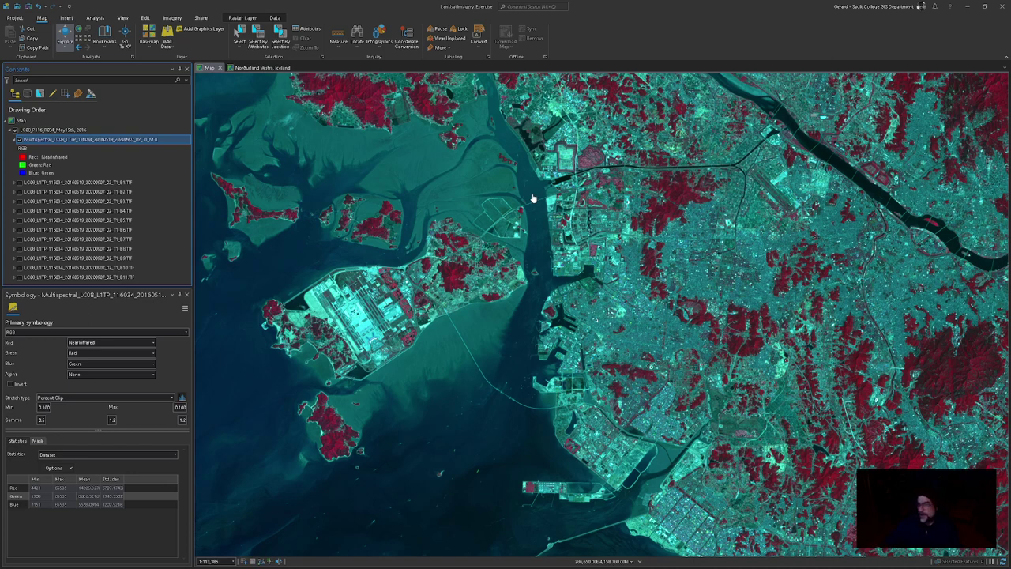
{"action": "left_click_drag", "start_coordinate": [762, 204], "coordinate": [575, 318]}
{"action": "left_click_drag", "start_coordinate": [600, 267], "coordinate": [649, 313]}
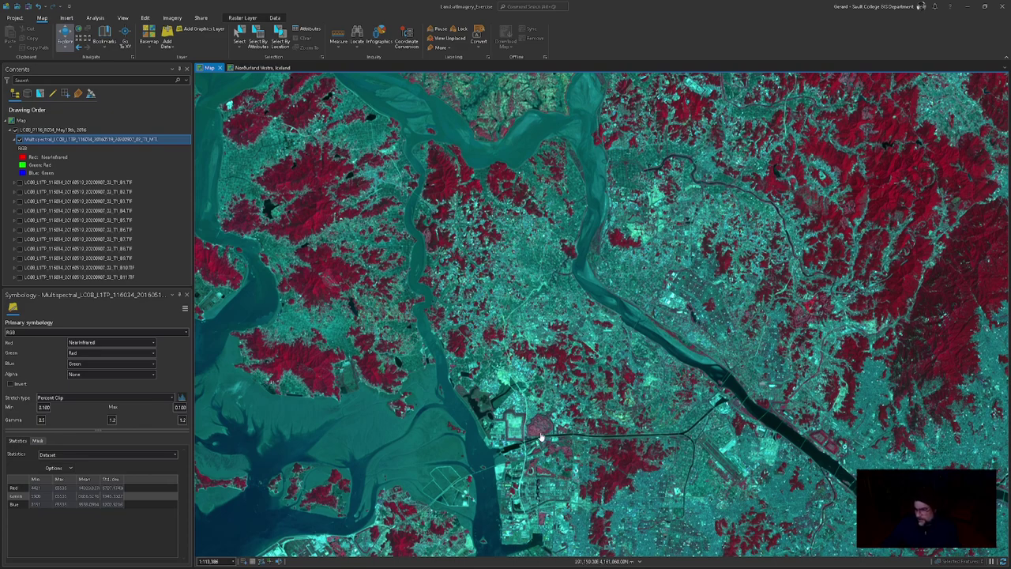
Step: Inspect the pink patterned site beside the canal at pixel level and return the multispectral layer to source resolution
{"action": "scroll", "coordinate": [542, 435], "scroll_direction": "up", "scroll_amount": 7}
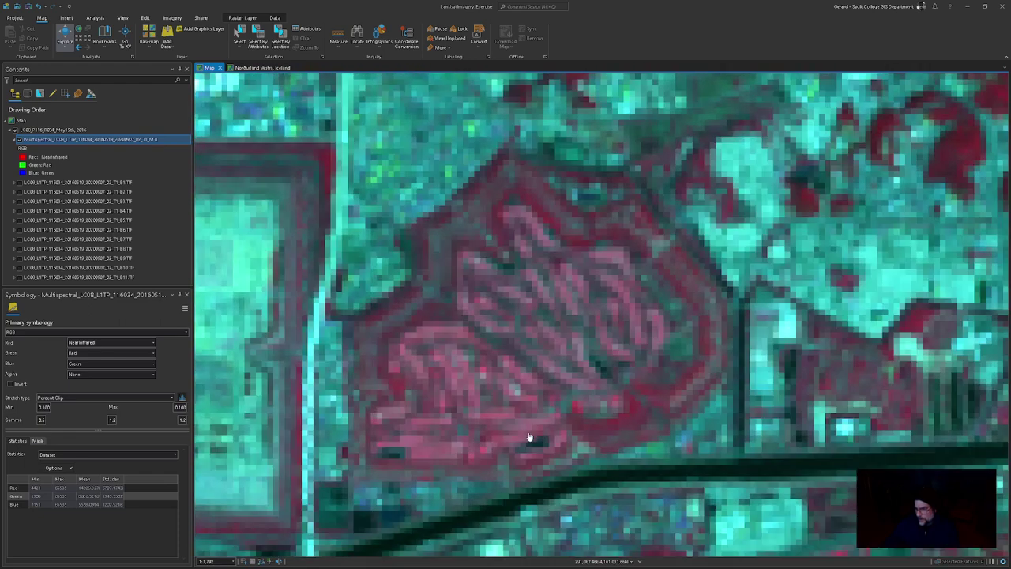
{"action": "scroll", "coordinate": [571, 372], "scroll_direction": "up", "scroll_amount": 2}
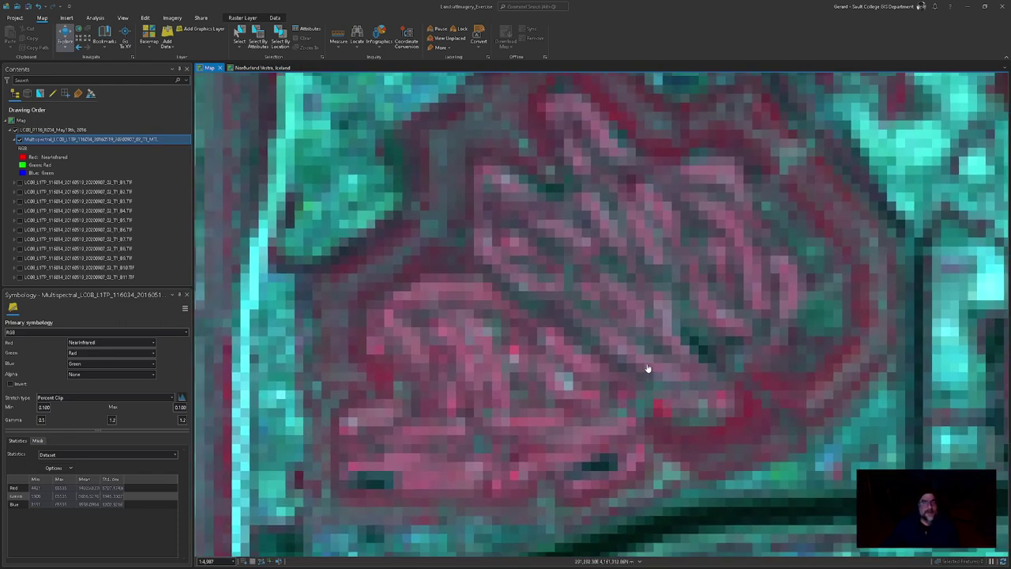
{"action": "right_click", "coordinate": [96, 140]}
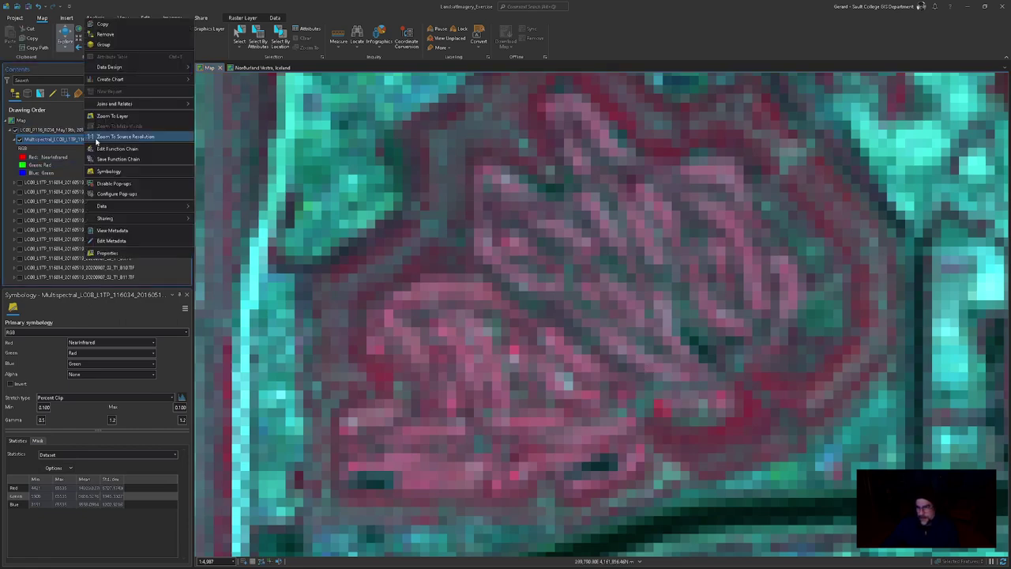
{"action": "left_click", "coordinate": [100, 138]}
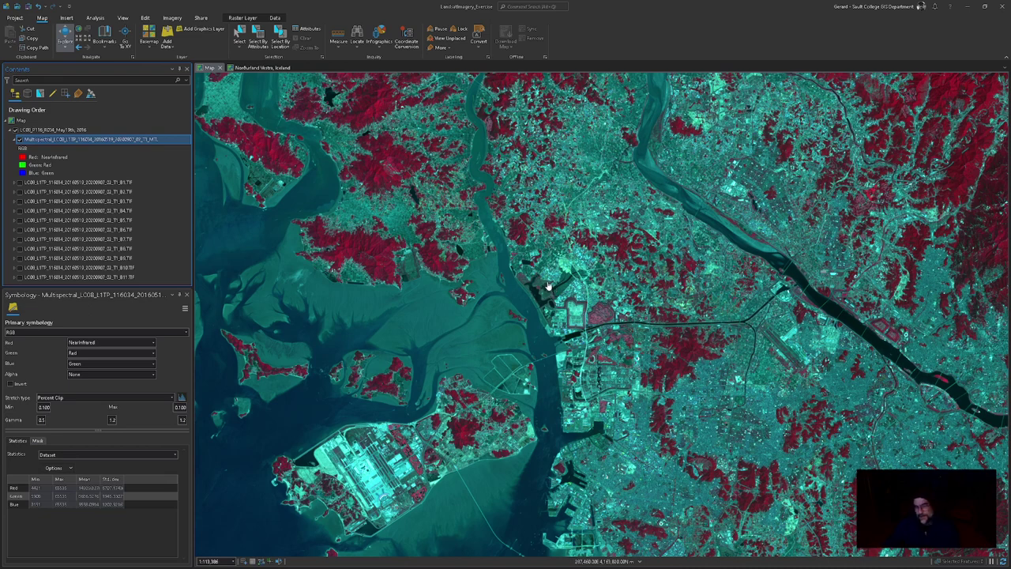
Step: Set the map scale to 1:100,000 and centre the view around the airport island
{"action": "left_click", "coordinate": [221, 561]}
{"action": "type", "text": "100000"}
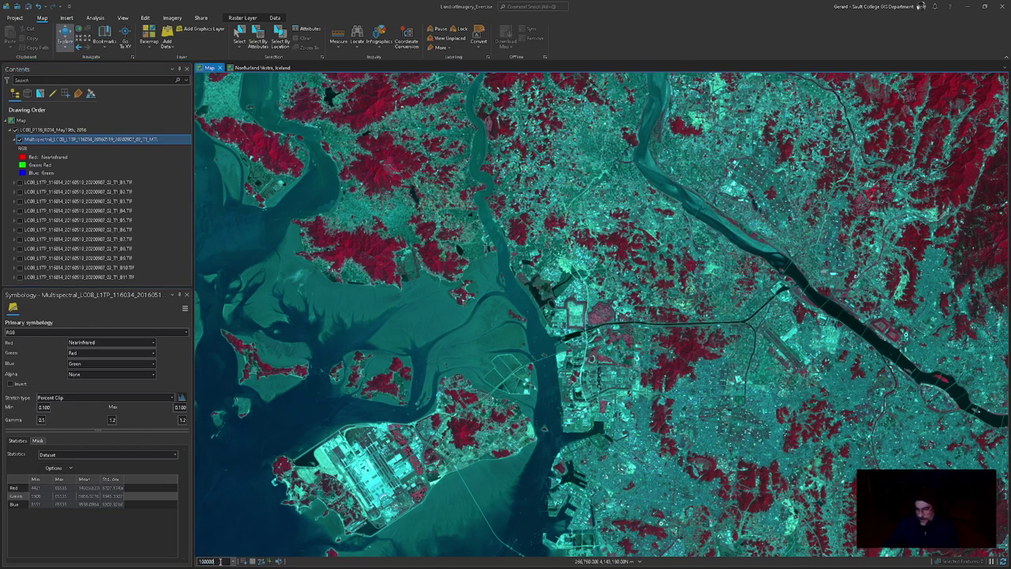
{"action": "key", "text": "Return"}
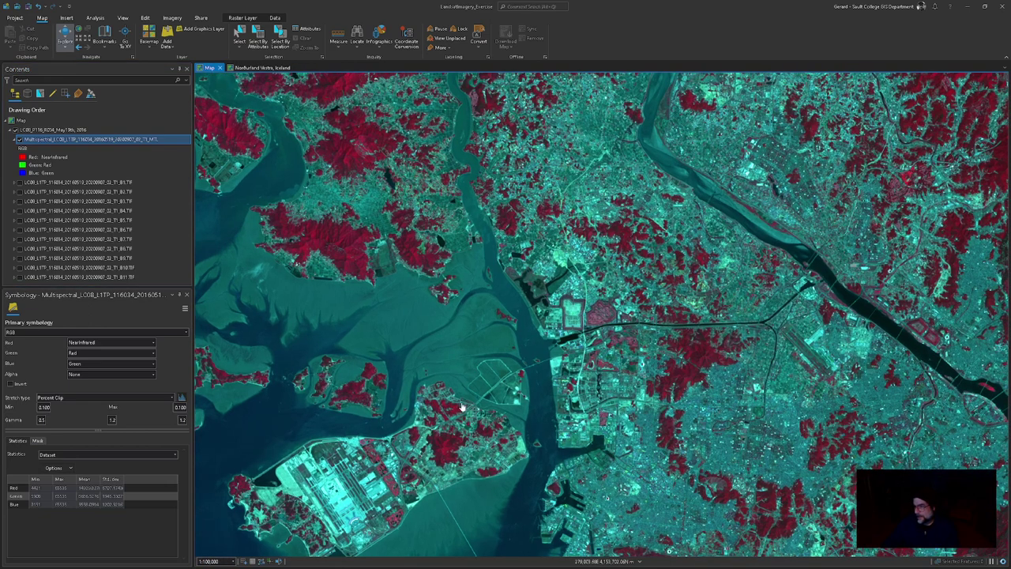
{"action": "left_click_drag", "start_coordinate": [520, 387], "coordinate": [647, 253]}
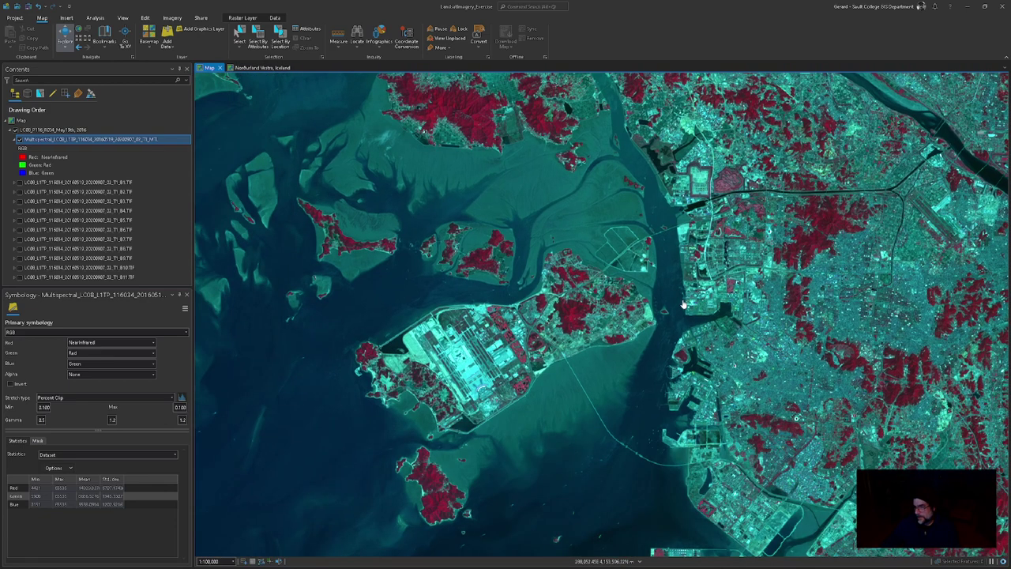
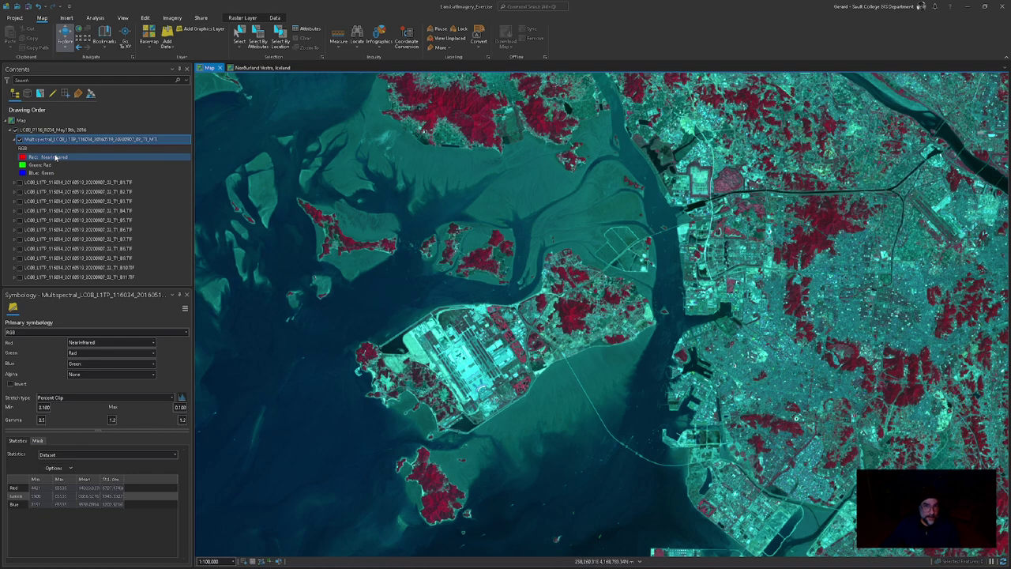
Step: Assign ShortWaveInfrared_2 to the red channel and set the red gamma to 0.6
{"action": "left_click", "coordinate": [55, 157]}
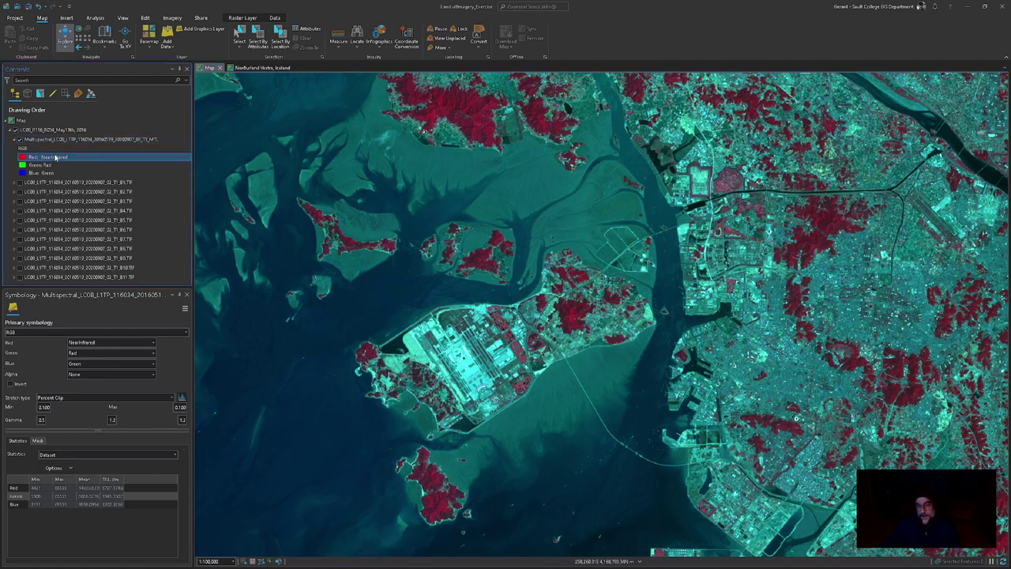
{"action": "left_click", "coordinate": [91, 234]}
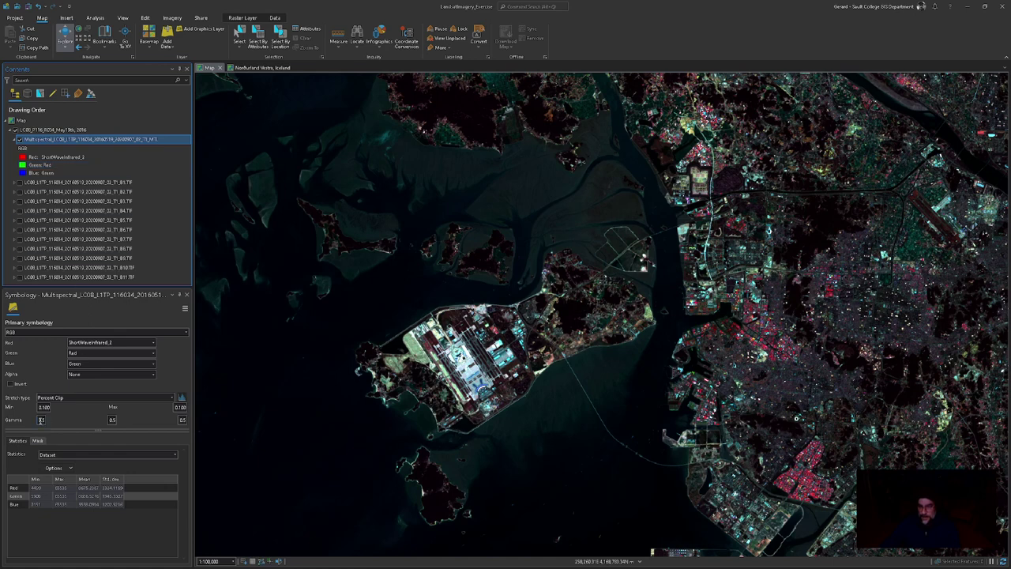
{"action": "double_click", "coordinate": [41, 420]}
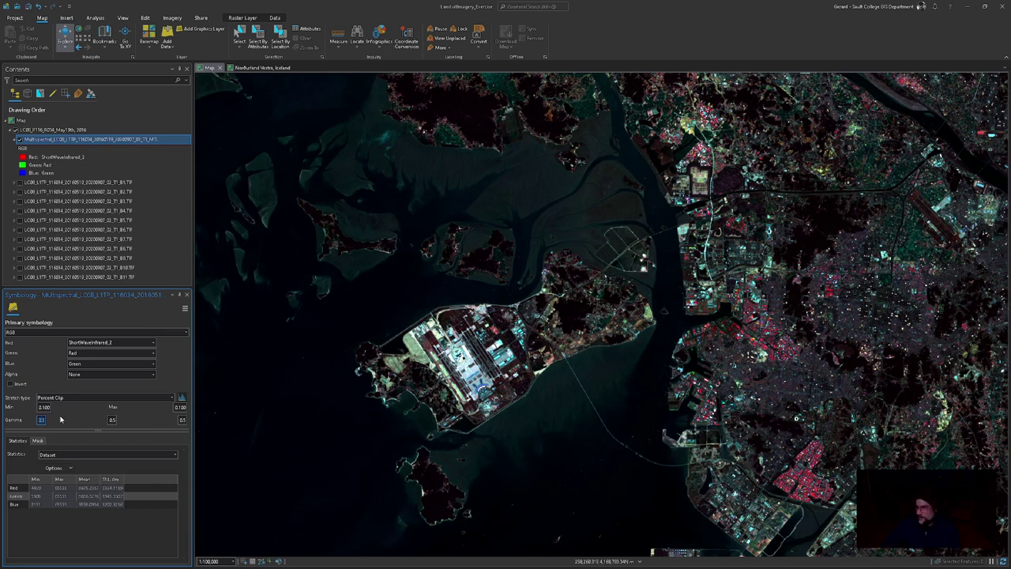
{"action": "type", "text": "0"}
{"action": "key", "text": "Return"}
Step: Examine the city, river valleys and northern mountains for colour contrast in the new band combination
{"action": "left_click_drag", "start_coordinate": [912, 324], "coordinate": [352, 411]}
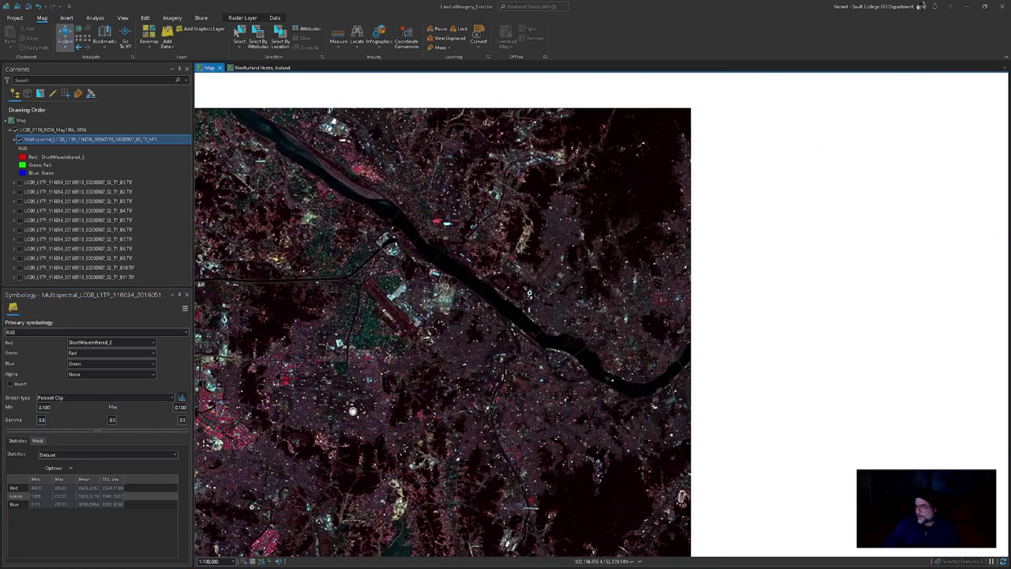
{"action": "left_click_drag", "start_coordinate": [860, 342], "coordinate": [585, 308]}
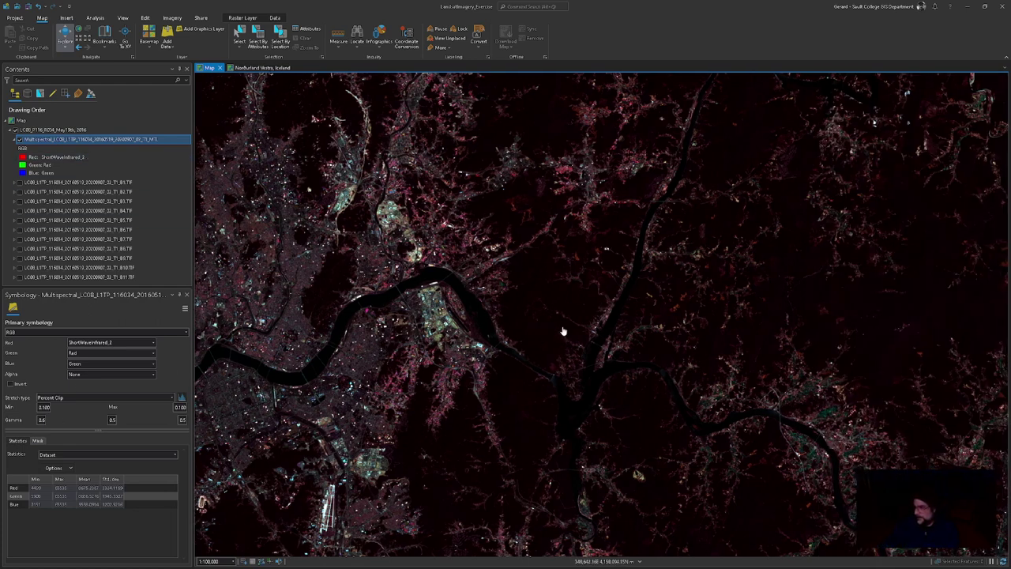
{"action": "left_click_drag", "start_coordinate": [648, 228], "coordinate": [678, 452]}
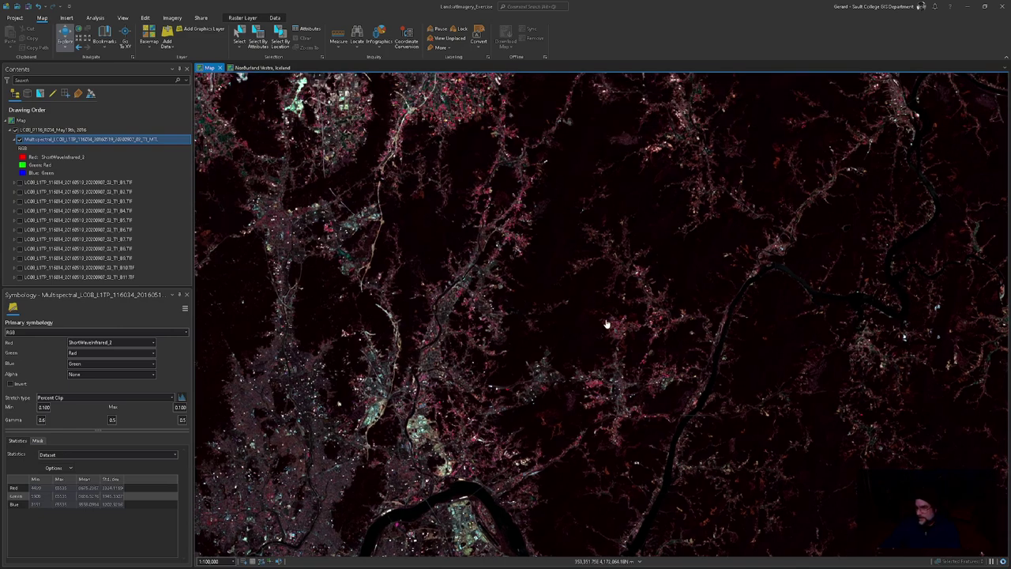
{"action": "left_click_drag", "start_coordinate": [714, 208], "coordinate": [579, 389]}
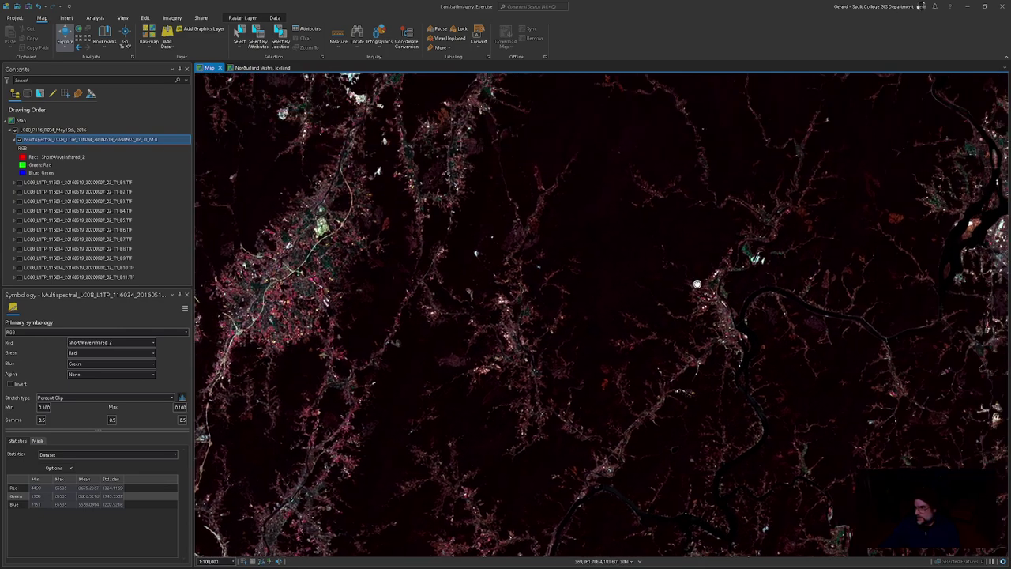
{"action": "left_click_drag", "start_coordinate": [716, 261], "coordinate": [508, 363]}
{"action": "left_click_drag", "start_coordinate": [390, 336], "coordinate": [711, 409]}
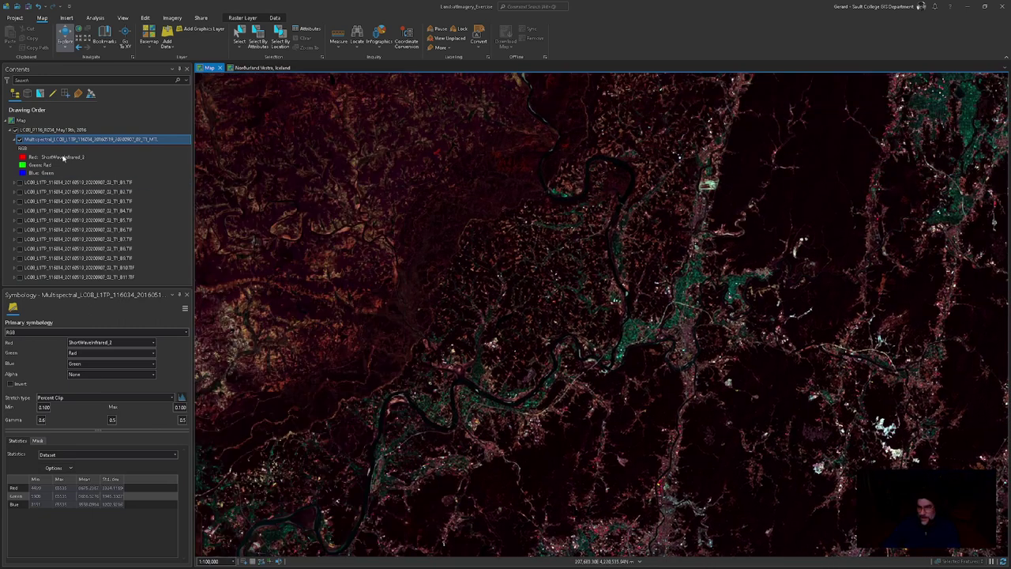
Step: Assign NearInfrared to the green channel and set the red gamma to 1.0
{"action": "left_click", "coordinate": [53, 167]}
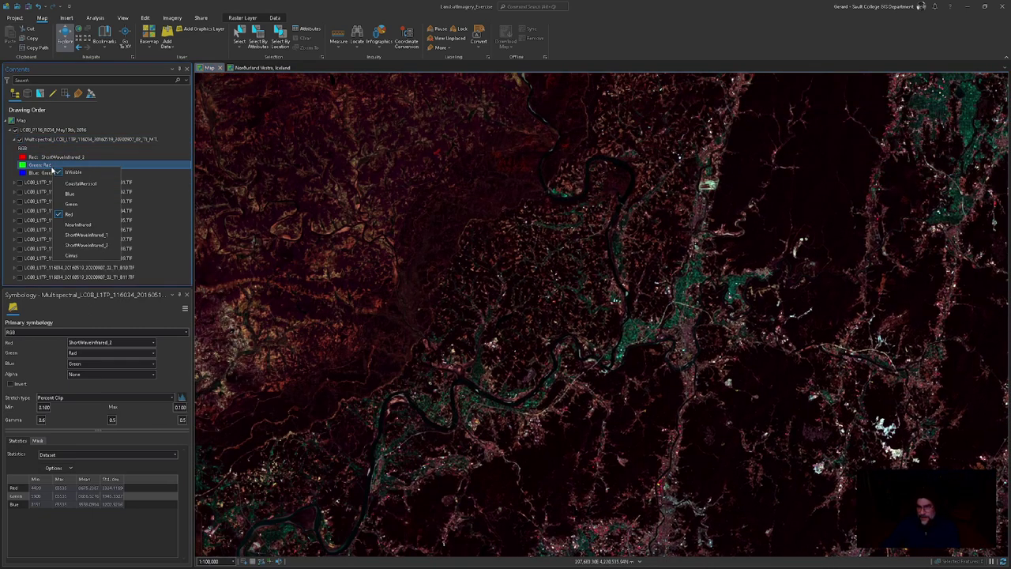
{"action": "left_click", "coordinate": [80, 225]}
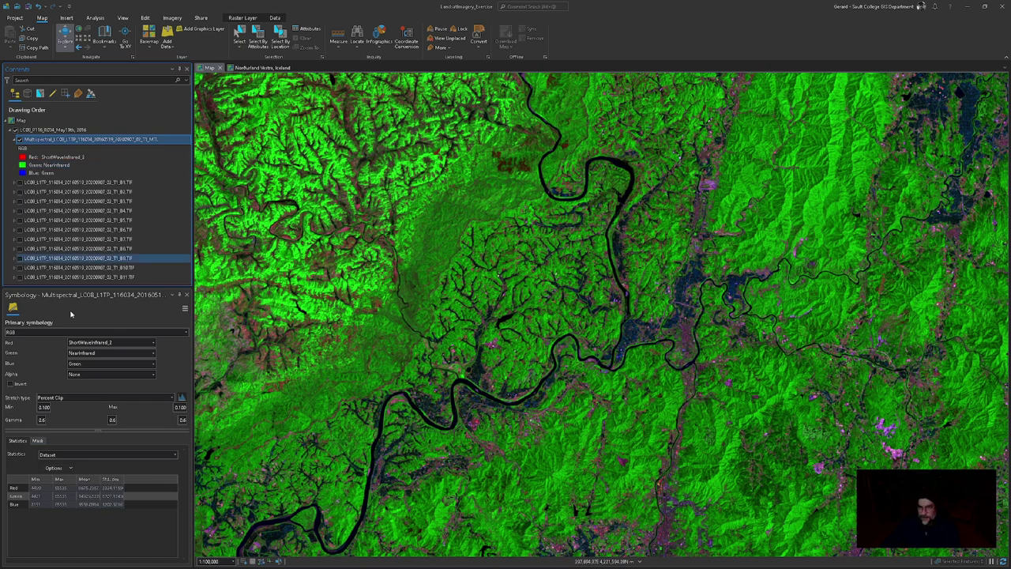
{"action": "left_click", "coordinate": [42, 419]}
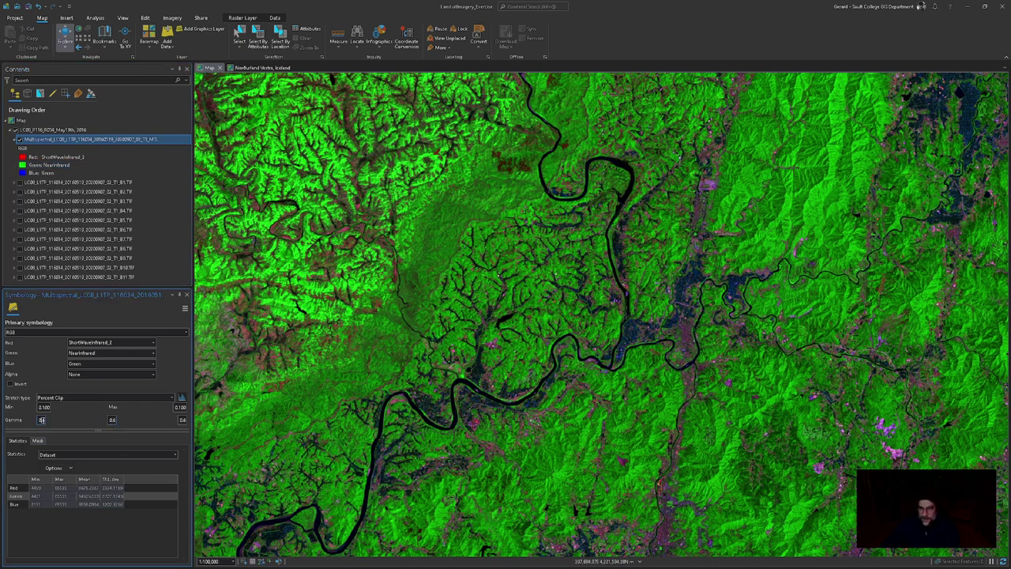
{"action": "type", "text": "1.0"}
{"action": "key", "text": "Return"}
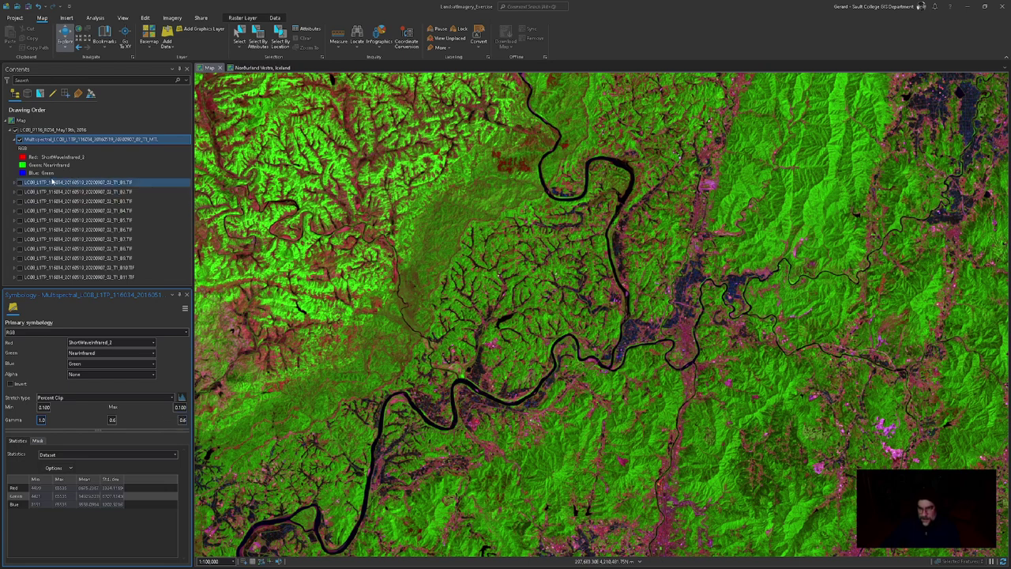
Step: Assign the Red band to the blue channel and set the blue gamma to 1.0
{"action": "left_click", "coordinate": [41, 173]}
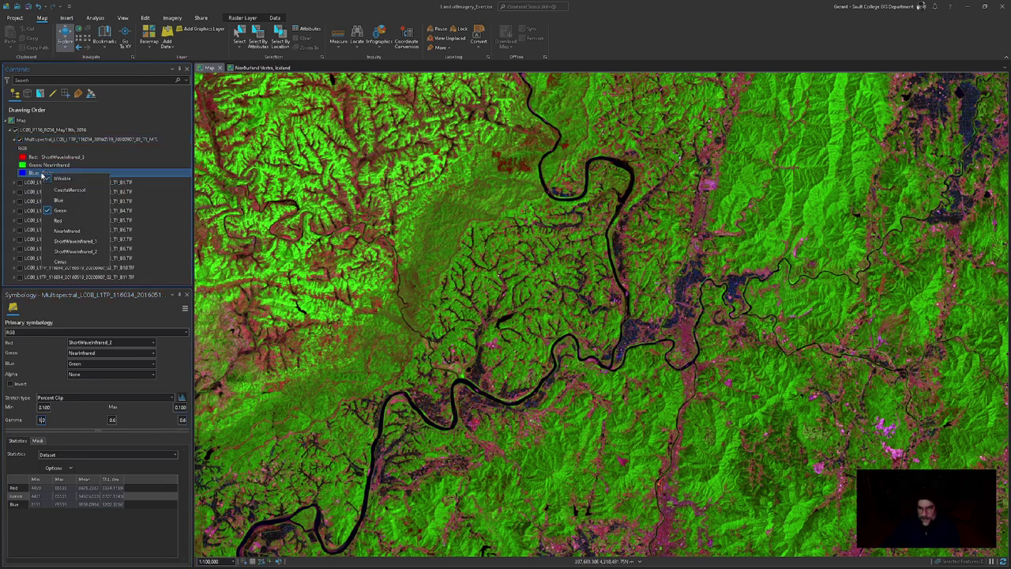
{"action": "left_click", "coordinate": [67, 221]}
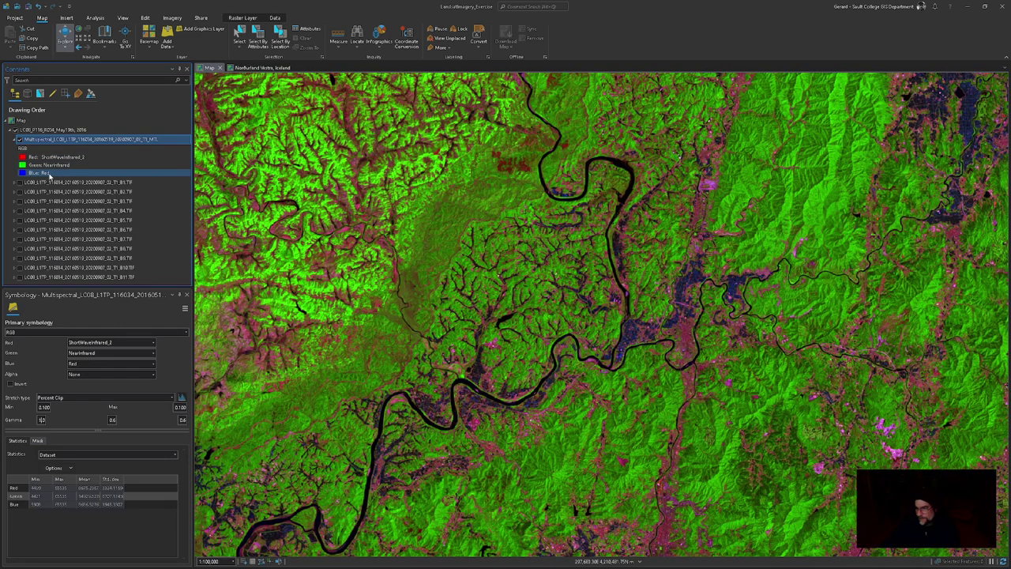
{"action": "left_click", "coordinate": [182, 420]}
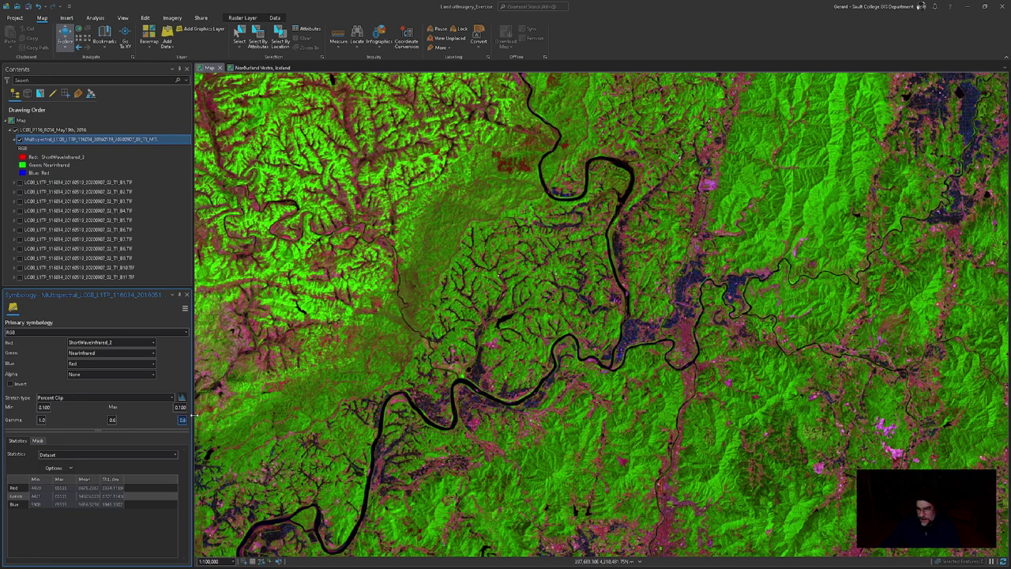
{"action": "type", "text": "1"}
{"action": "key", "text": "Return"}
Step: Examine the rivers, airport island and southern coastal inlets in the shortwave-infrared band combination
{"action": "scroll", "coordinate": [629, 332], "scroll_direction": "down", "scroll_amount": 3}
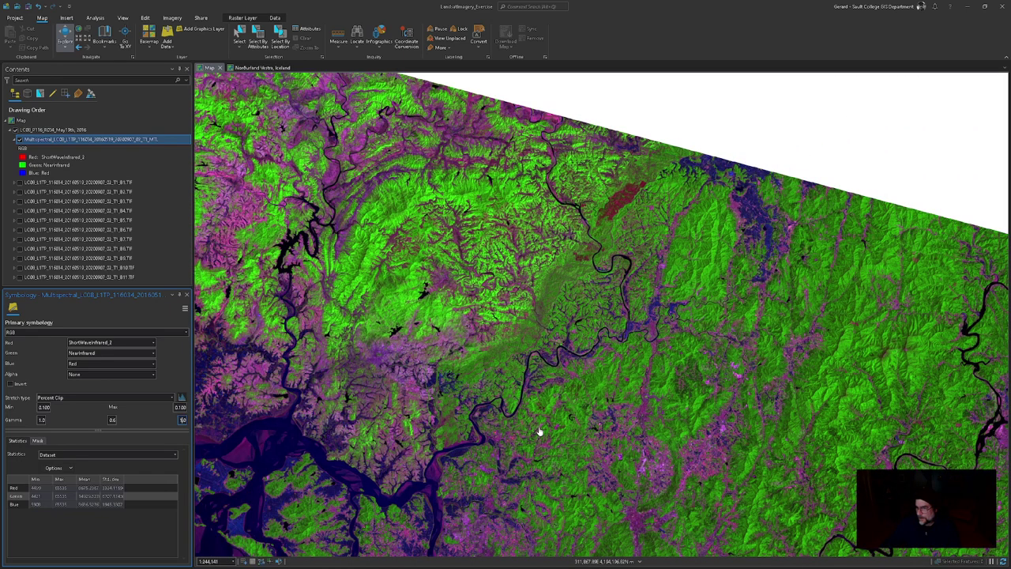
{"action": "left_click_drag", "start_coordinate": [540, 431], "coordinate": [614, 158]}
{"action": "left_click_drag", "start_coordinate": [684, 419], "coordinate": [688, 208]}
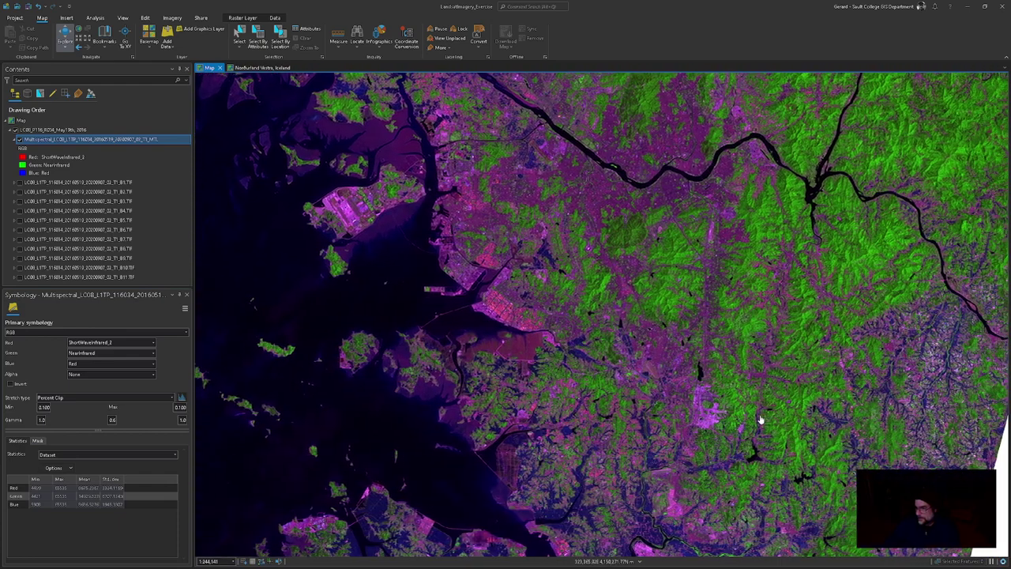
{"action": "left_click_drag", "start_coordinate": [760, 418], "coordinate": [927, 172]}
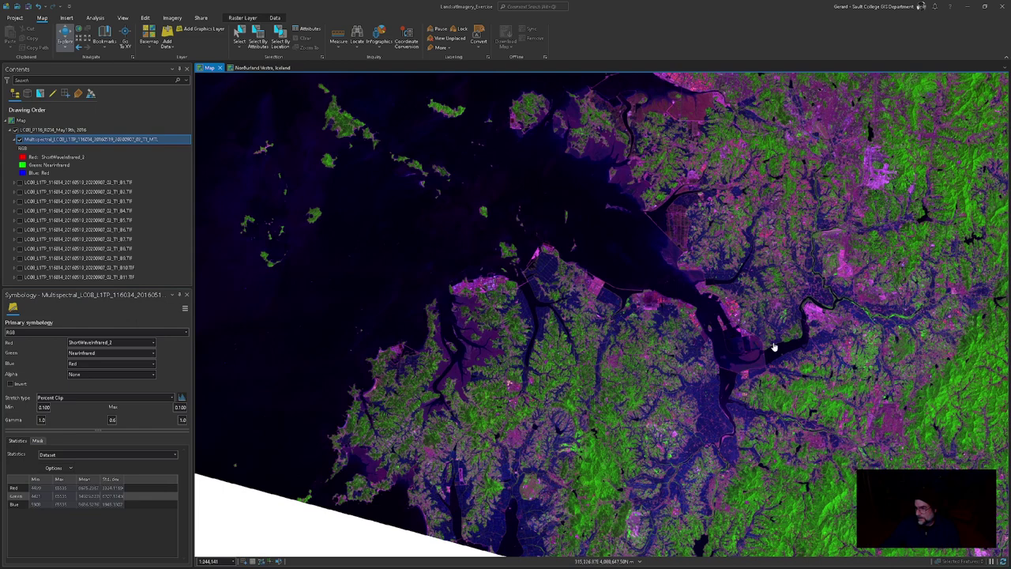
{"action": "scroll", "coordinate": [775, 347], "scroll_direction": "up", "scroll_amount": 2}
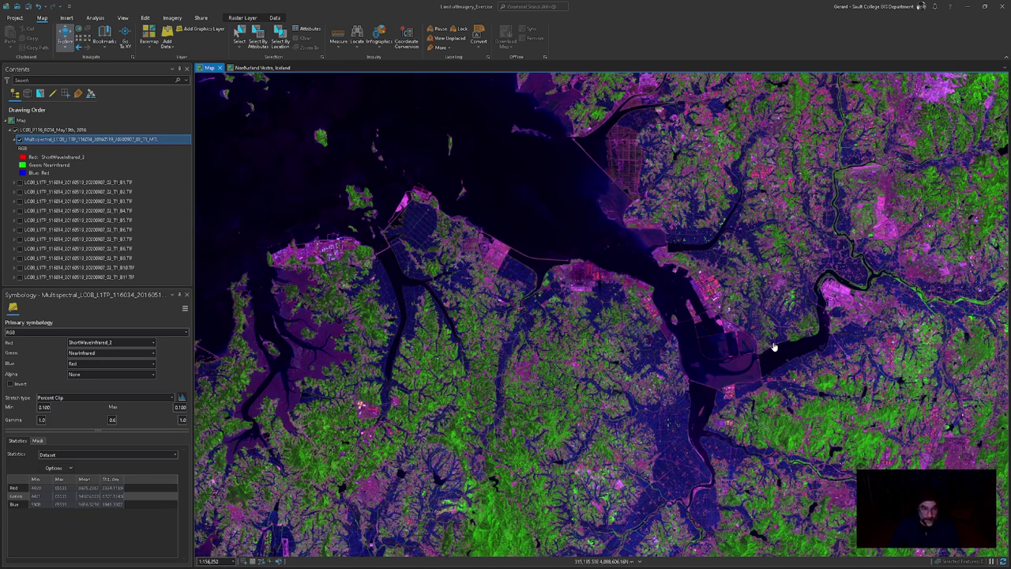
Step: Assign Red to the red channel, Blue to the green channel and CoastalAerosol to the blue channel
{"action": "left_click", "coordinate": [58, 158]}
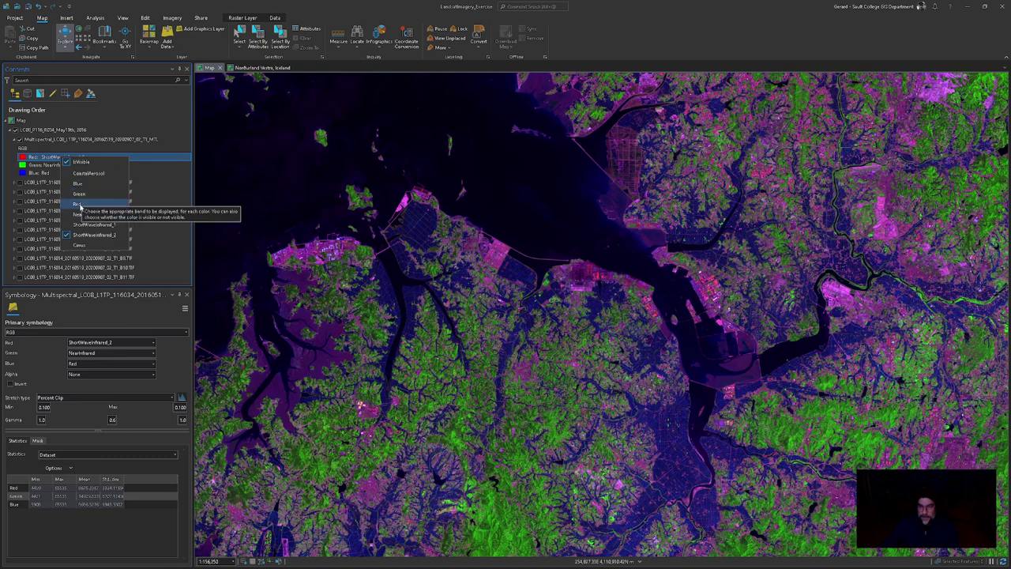
{"action": "key", "text": "Escape"}
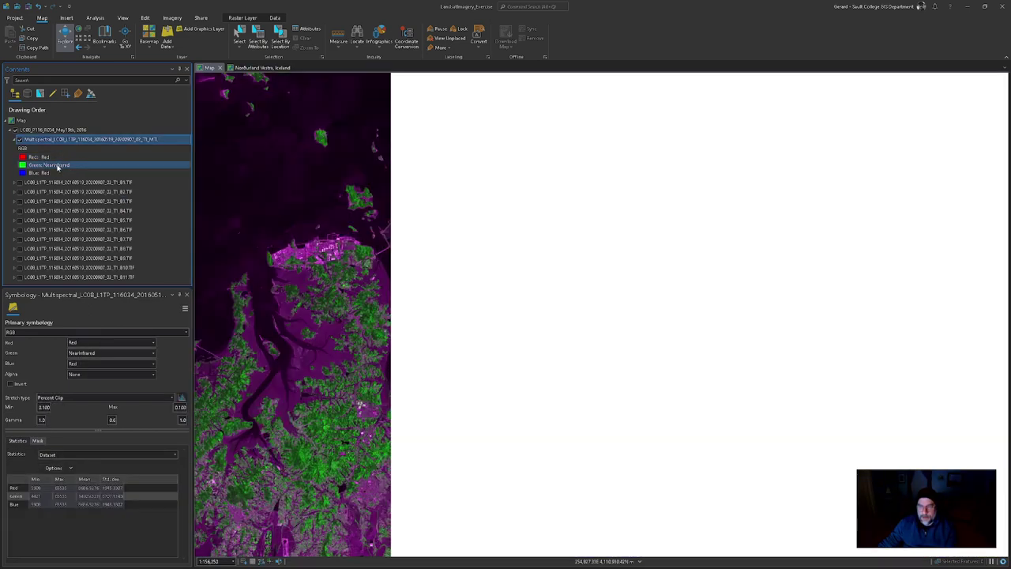
{"action": "left_click", "coordinate": [57, 165]}
{"action": "left_click", "coordinate": [74, 192]}
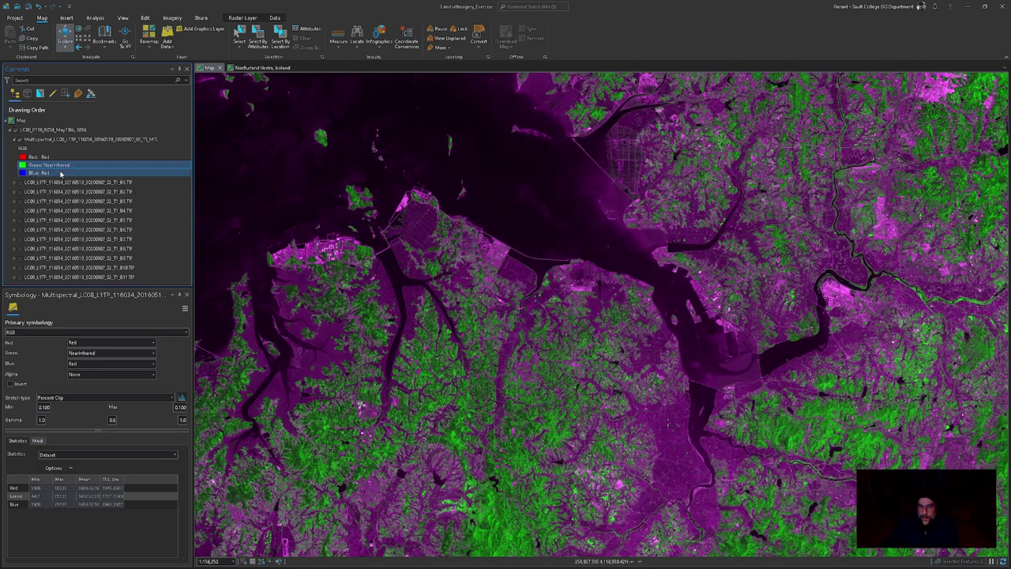
{"action": "left_click", "coordinate": [38, 174]}
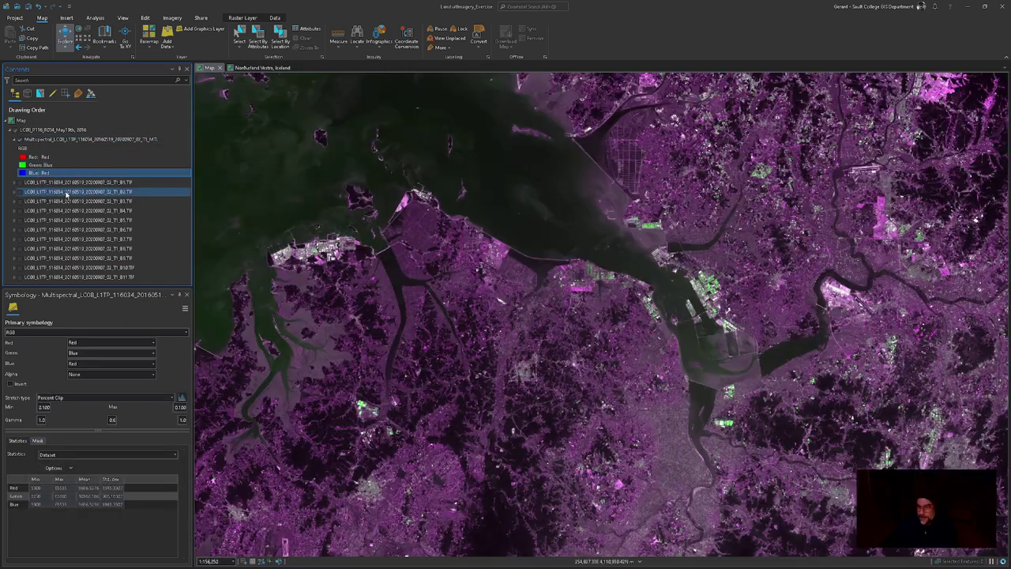
{"action": "left_click", "coordinate": [68, 193]}
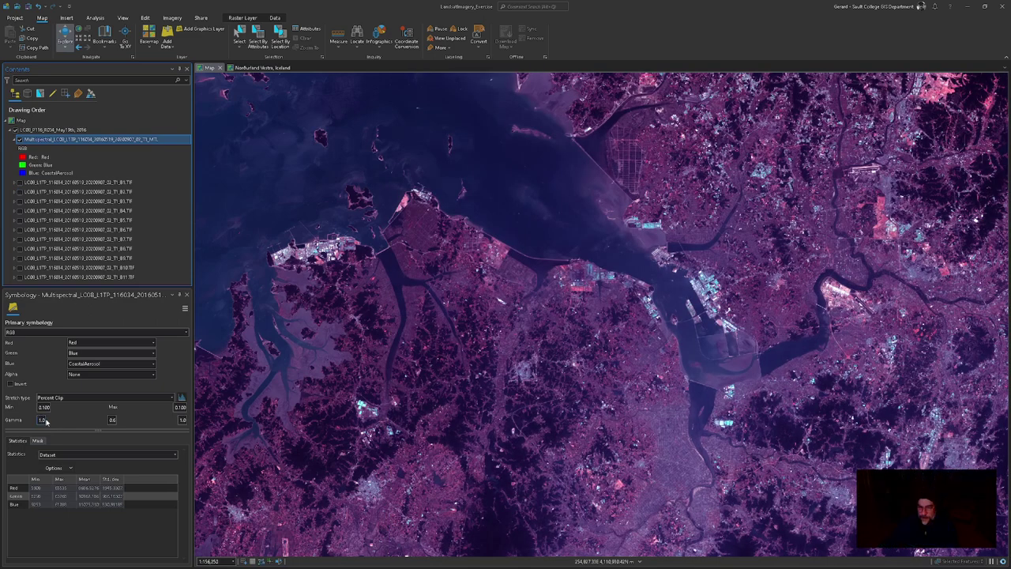
Step: Set the green gamma to 1.0 for the multispectral layer
{"action": "left_click", "coordinate": [113, 419]}
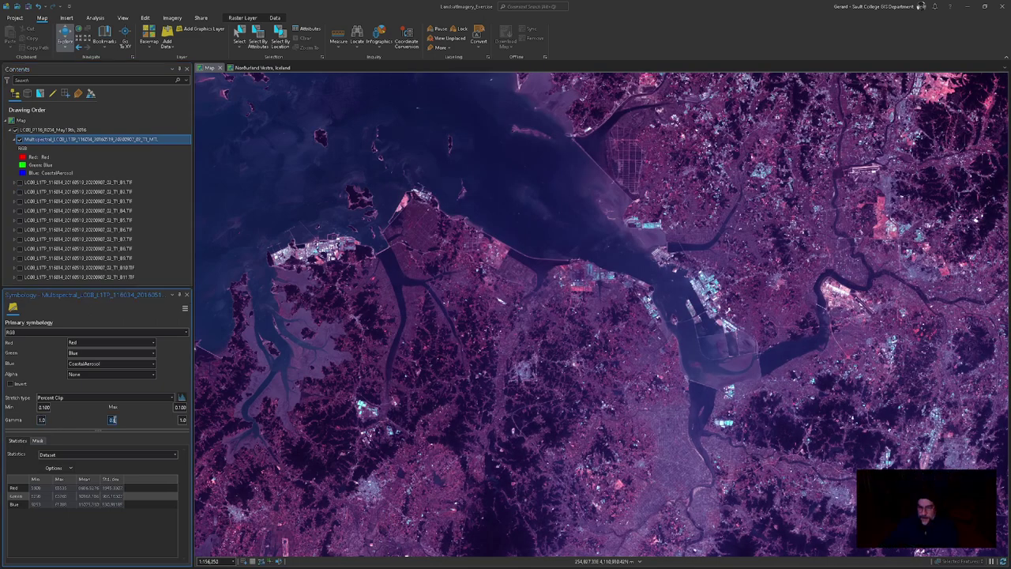
{"action": "type", "text": "1"}
{"action": "key", "text": "Return"}
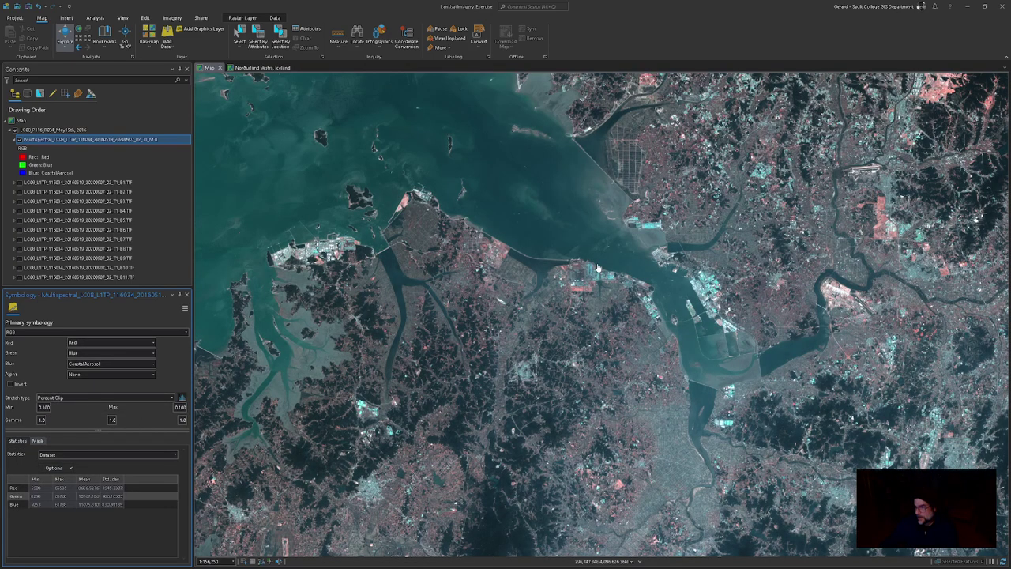
Step: Assign the Green band to the green channel of the multispectral layer
{"action": "left_click_drag", "start_coordinate": [555, 228], "coordinate": [701, 387]}
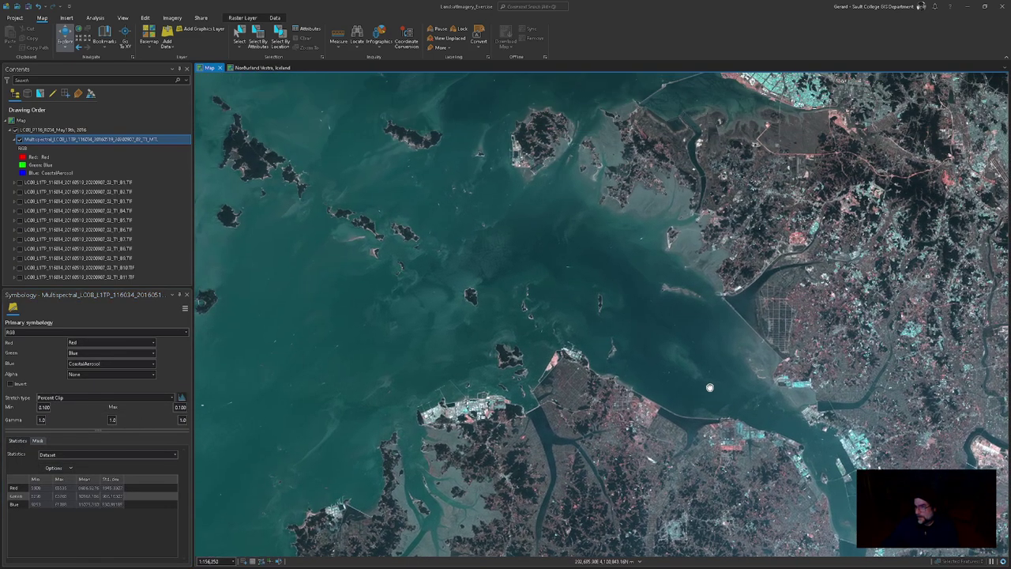
{"action": "left_click", "coordinate": [59, 168]}
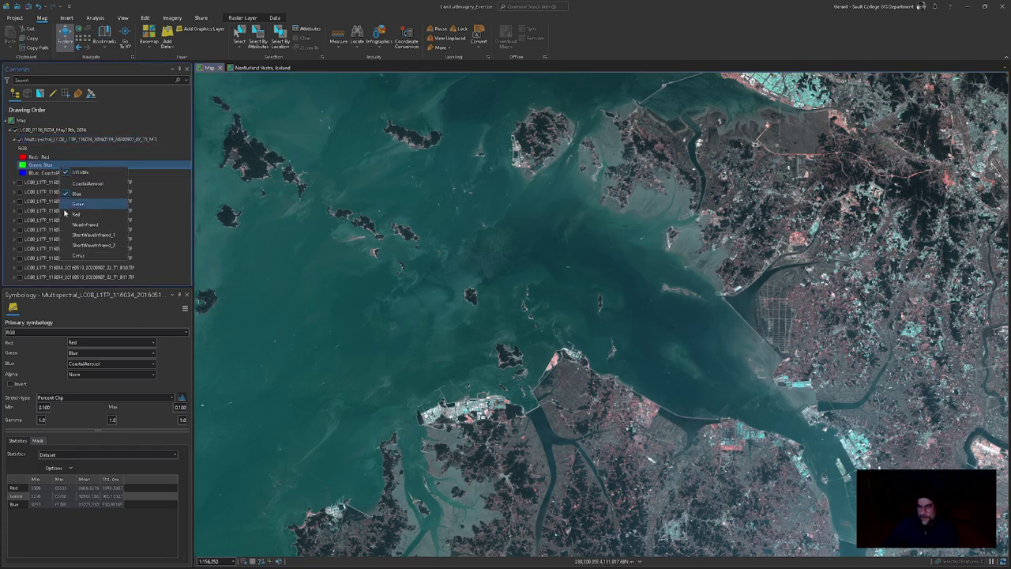
{"action": "key", "text": "ctrl+z"}
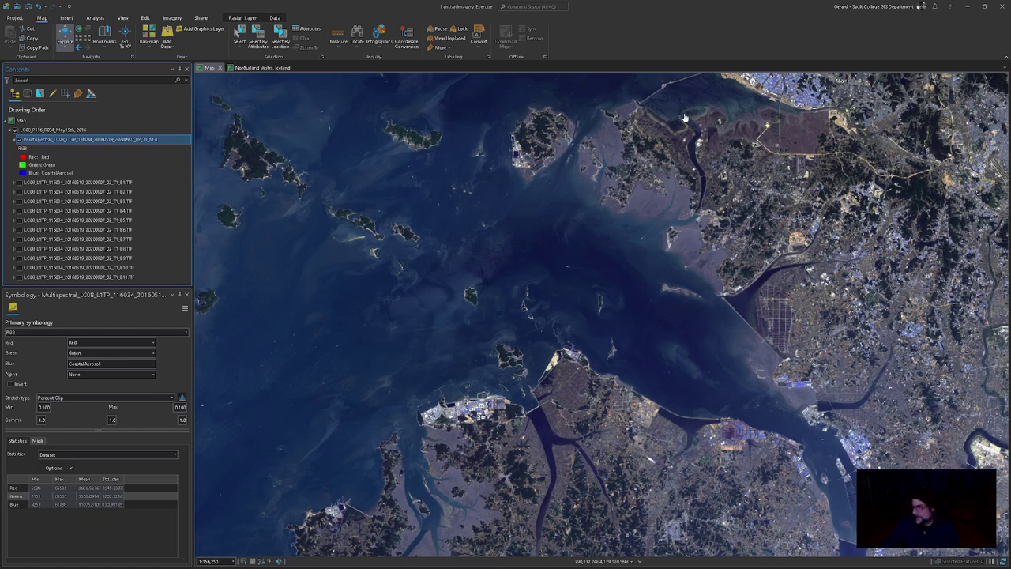
Step: Examine the airport island, tidal flats and reclaimed farmland along the coast in the Red, Green, CoastalAerosol combination
{"action": "mouse_move", "coordinate": [675, 196]}
{"action": "left_mouse_down"}
{"action": "mouse_move", "coordinate": [713, 405]}
{"action": "mouse_move", "coordinate": [708, 476]}
{"action": "mouse_move", "coordinate": [692, 507]}
{"action": "left_mouse_up"}
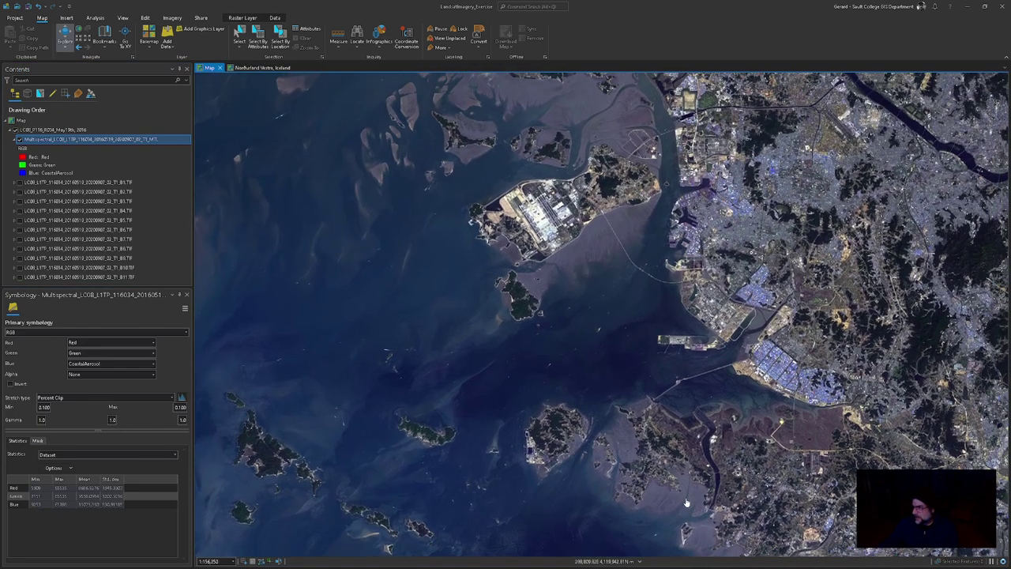
{"action": "left_click_drag", "start_coordinate": [790, 370], "coordinate": [569, 124]}
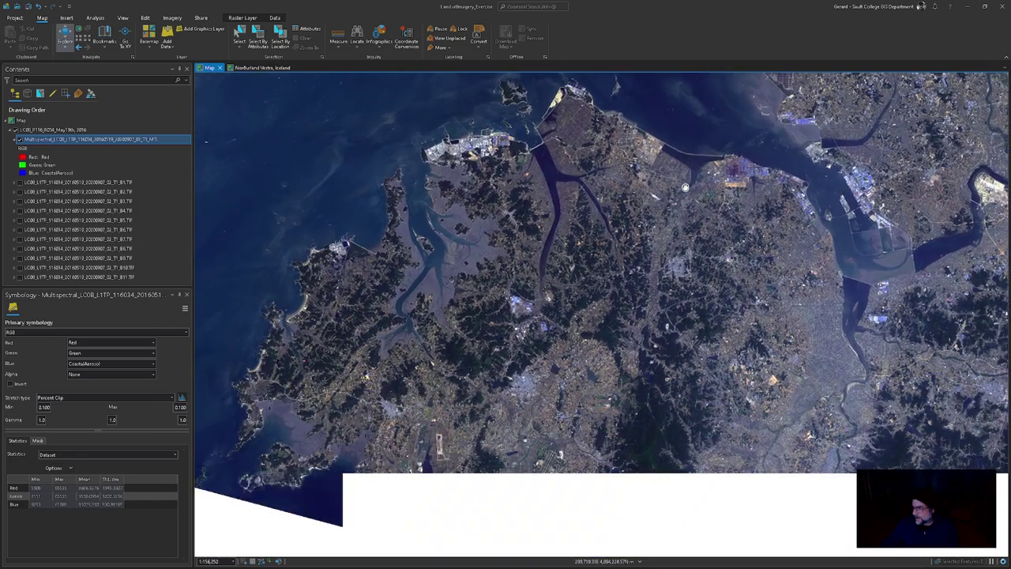
{"action": "scroll", "coordinate": [569, 124], "scroll_direction": "up", "scroll_amount": 2}
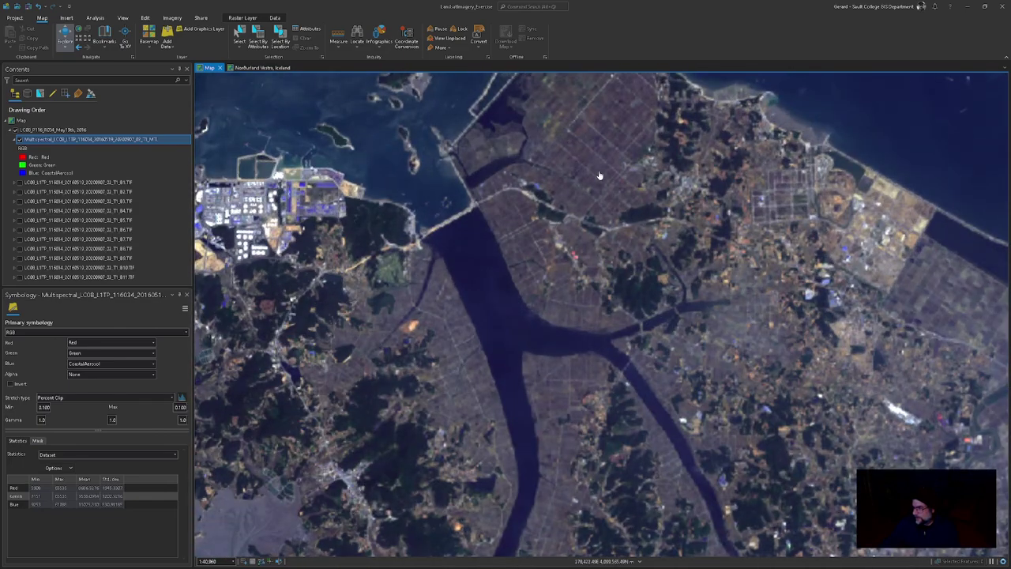
{"action": "scroll", "coordinate": [672, 290], "scroll_direction": "up", "scroll_amount": 2}
{"action": "left_click_drag", "start_coordinate": [671, 290], "coordinate": [674, 314]}
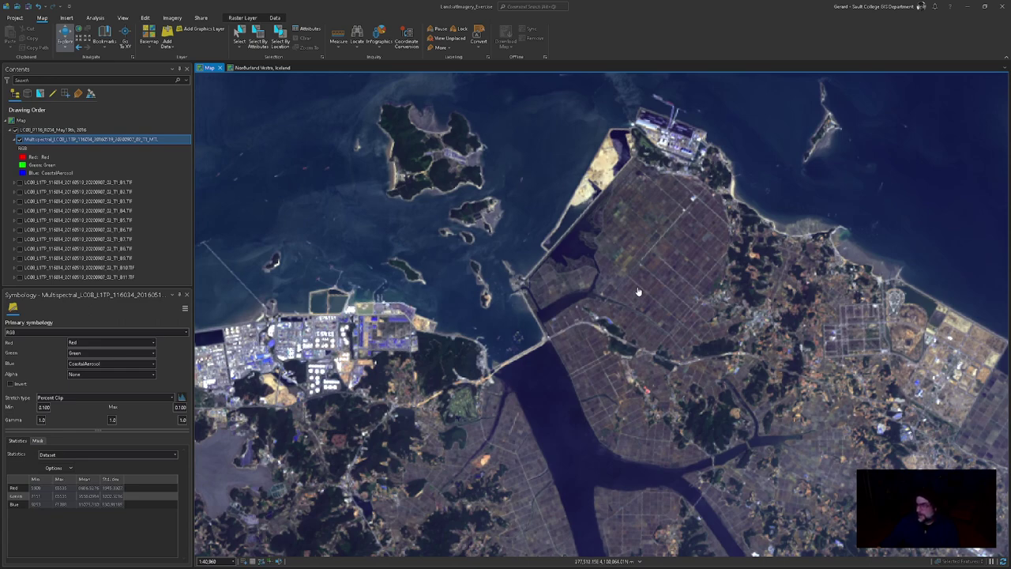
{"action": "scroll", "coordinate": [638, 292], "scroll_direction": "down", "scroll_amount": 3}
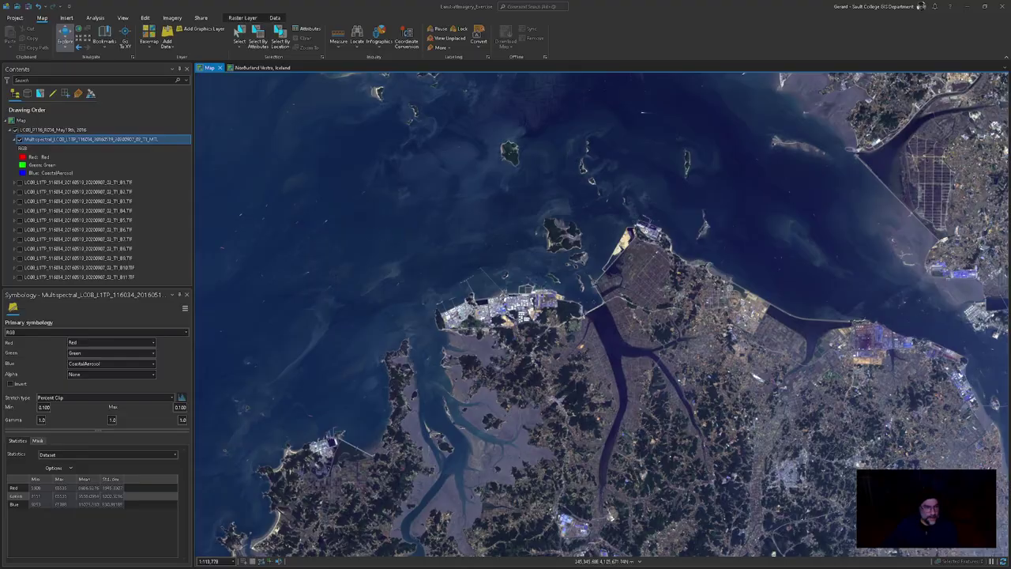
Step: Switch to the assignment document in Word and read question 29 about the MTL.txt metadata file
{"action": "key", "text": "alt+Tab"}
{"action": "scroll", "coordinate": [478, 280], "scroll_direction": "down", "scroll_amount": 10}
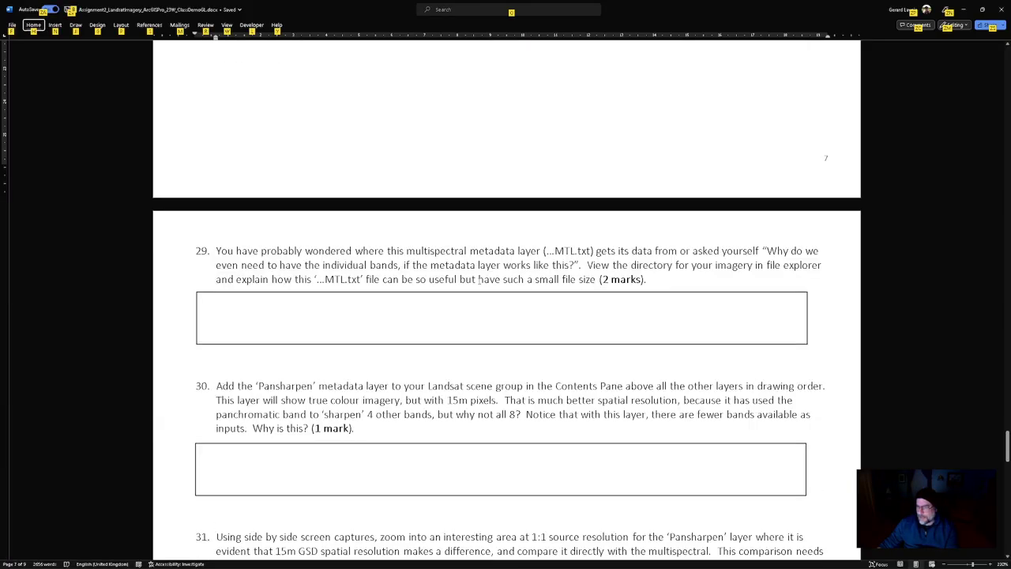
{"action": "left_click_drag", "start_coordinate": [305, 251], "coordinate": [674, 266]}
{"action": "left_click", "coordinate": [580, 278]}
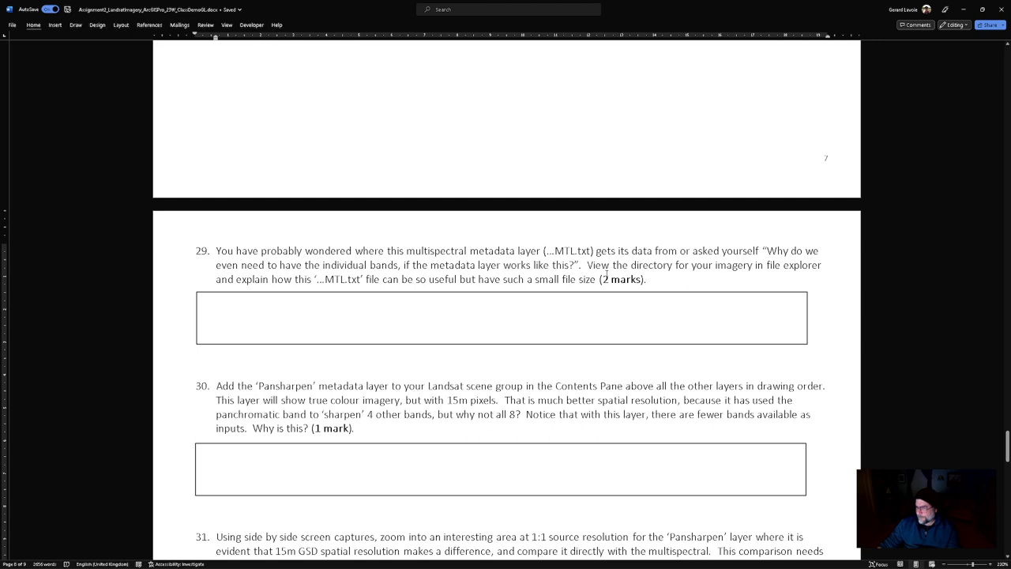
{"action": "left_click_drag", "start_coordinate": [319, 279], "coordinate": [595, 252]}
{"action": "left_click", "coordinate": [513, 269]}
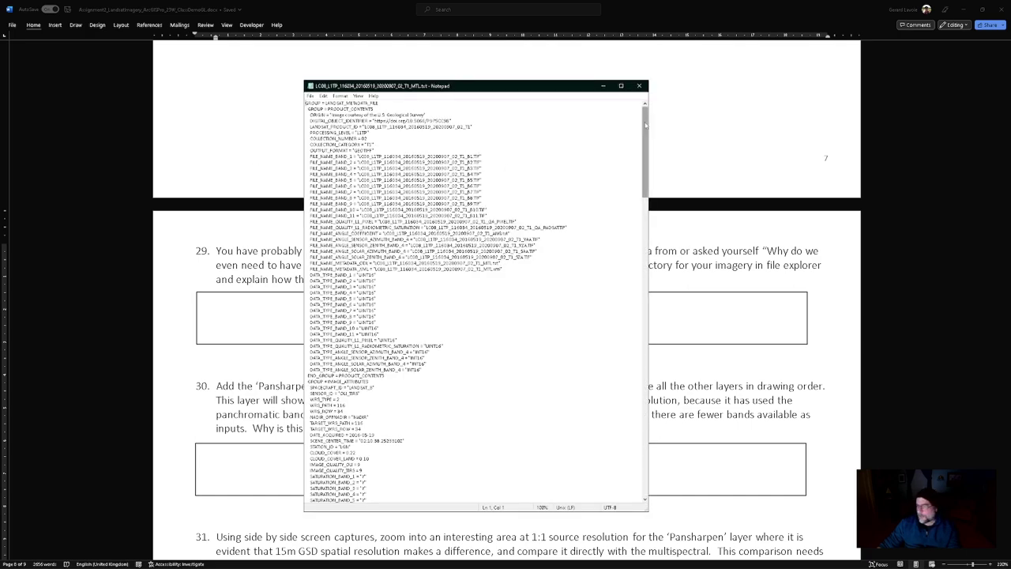
Step: Look through the MTL.txt metadata file in Notepad and place its window over the eastern part of the ArcGIS Pro map
{"action": "left_click_drag", "start_coordinate": [645, 123], "coordinate": [640, 315]}
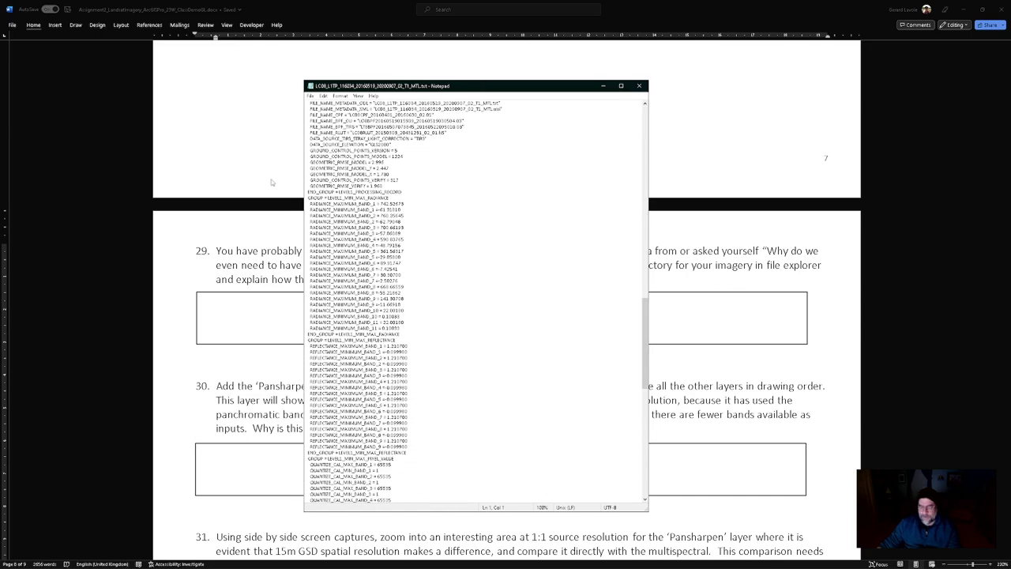
{"action": "left_click", "coordinate": [262, 183]}
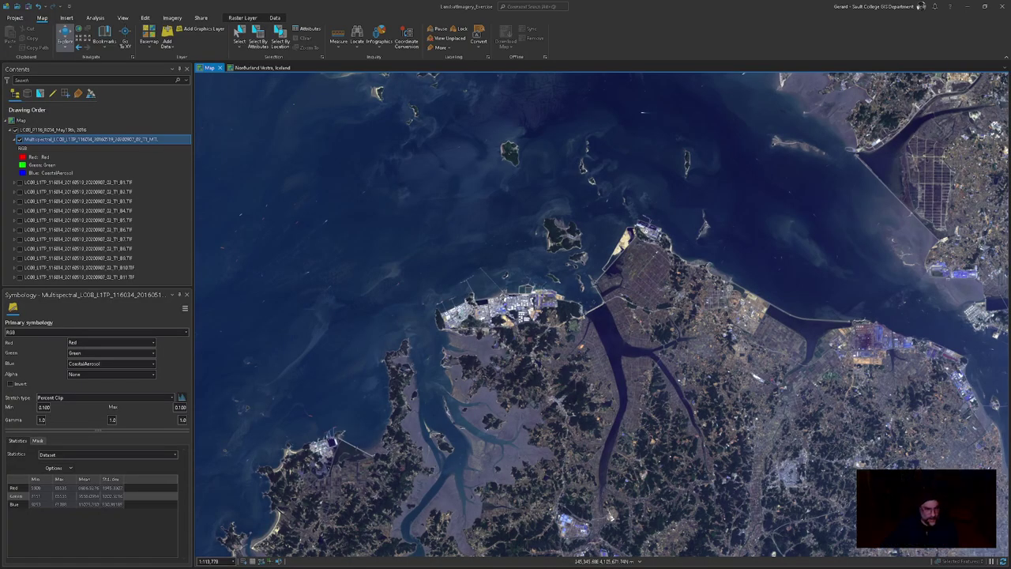
{"action": "left_click_drag", "start_coordinate": [551, 89], "coordinate": [845, 106]}
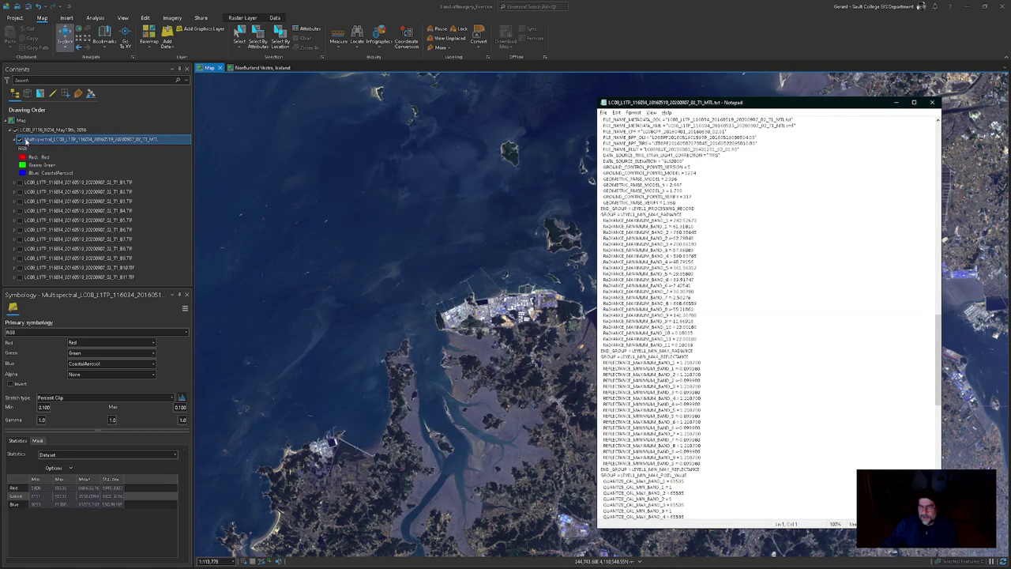
Step: Review the bands offered for the red channel, examine the band entries in the MTL.txt file, and close the file
{"action": "left_click", "coordinate": [44, 159]}
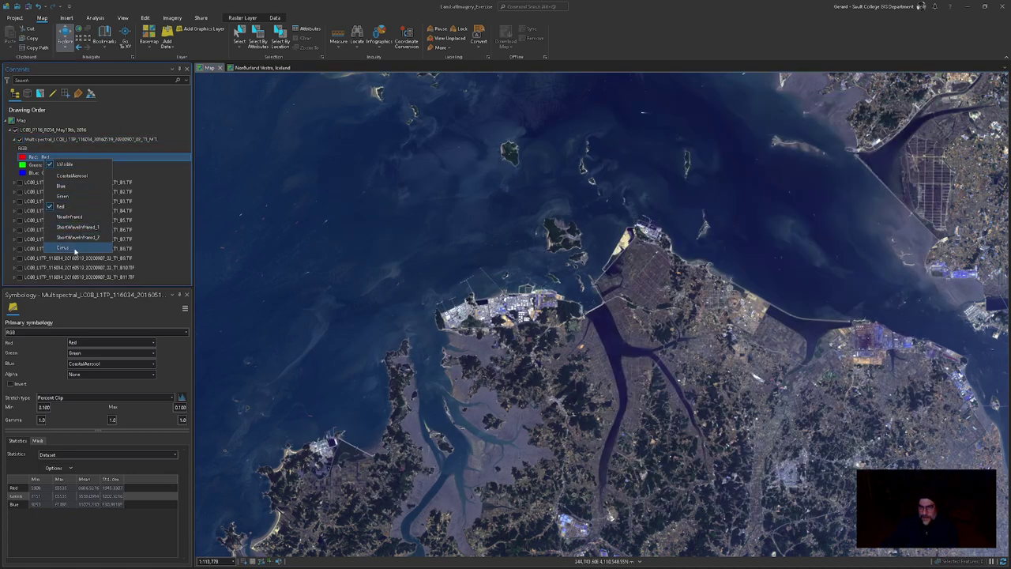
{"action": "left_click", "coordinate": [80, 159]}
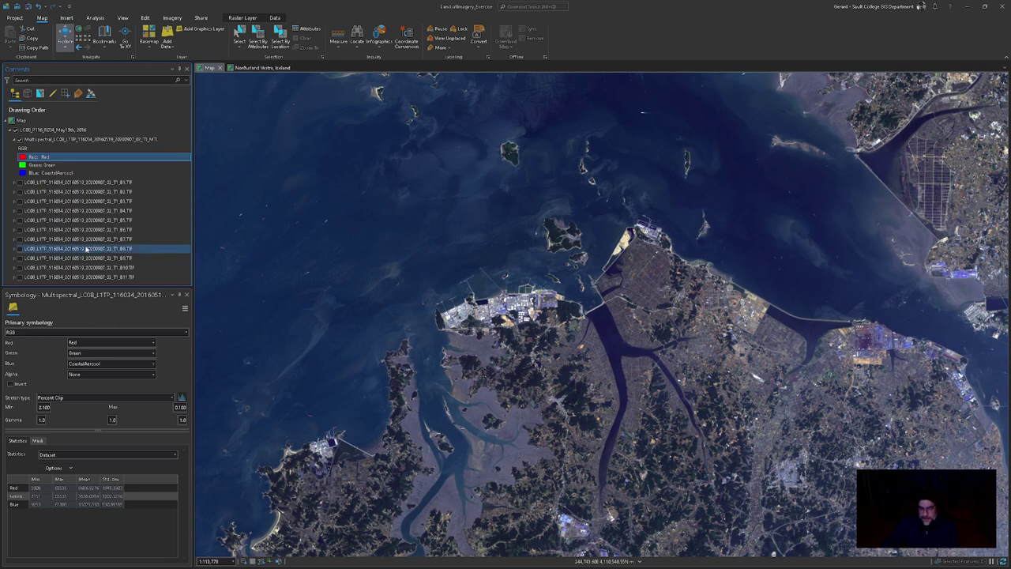
{"action": "key", "text": "alt+Tab"}
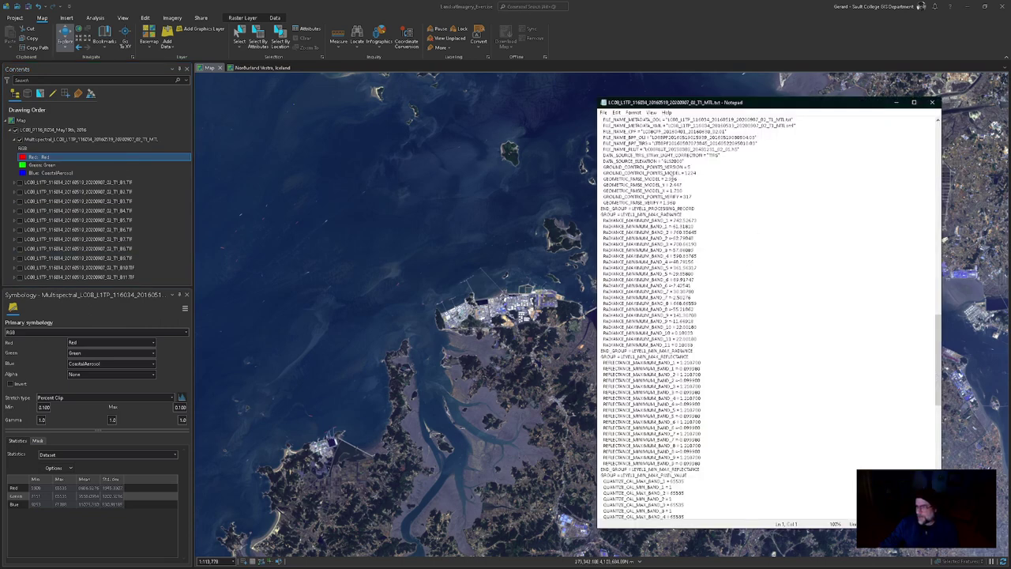
{"action": "key", "text": "ctrl+End"}
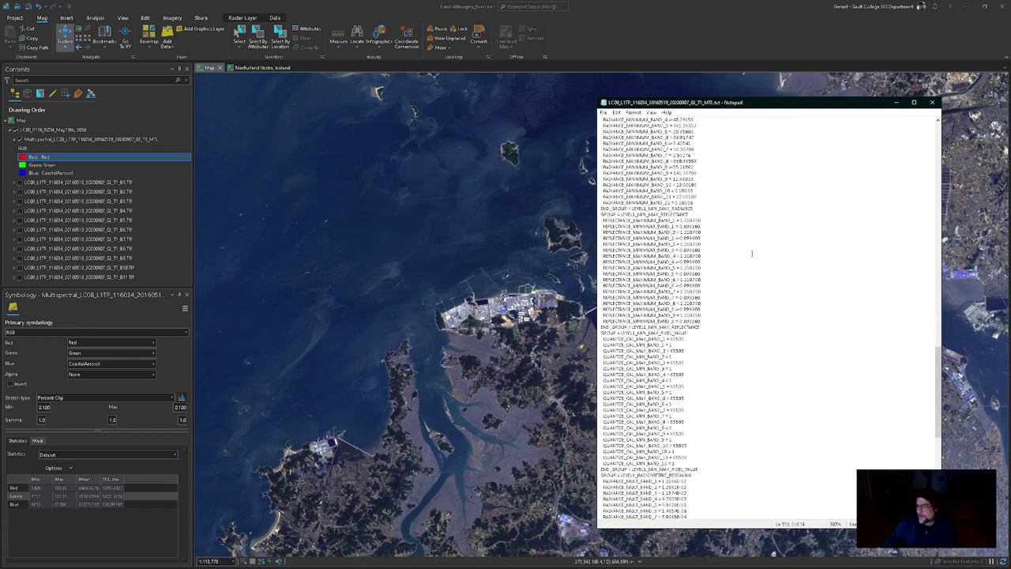
{"action": "scroll", "coordinate": [754, 251], "scroll_direction": "up", "scroll_amount": 20}
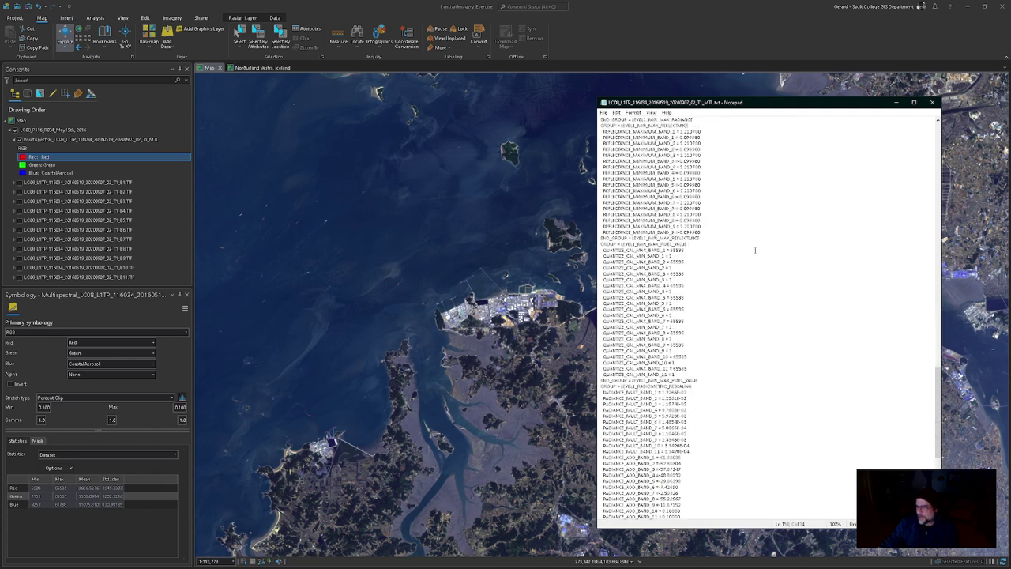
{"action": "scroll", "coordinate": [754, 250], "scroll_direction": "up", "scroll_amount": 15}
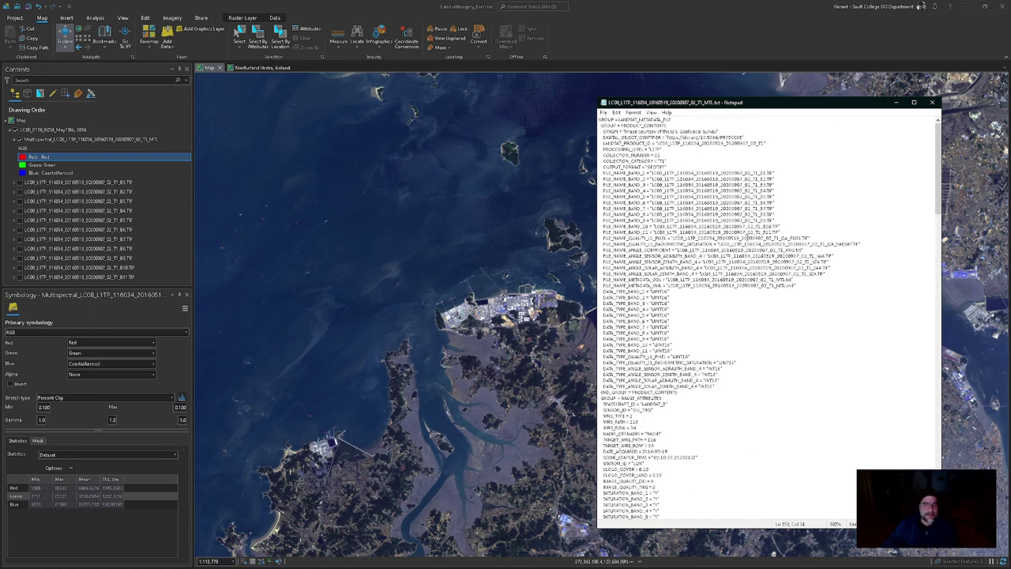
{"action": "left_click", "coordinate": [932, 103]}
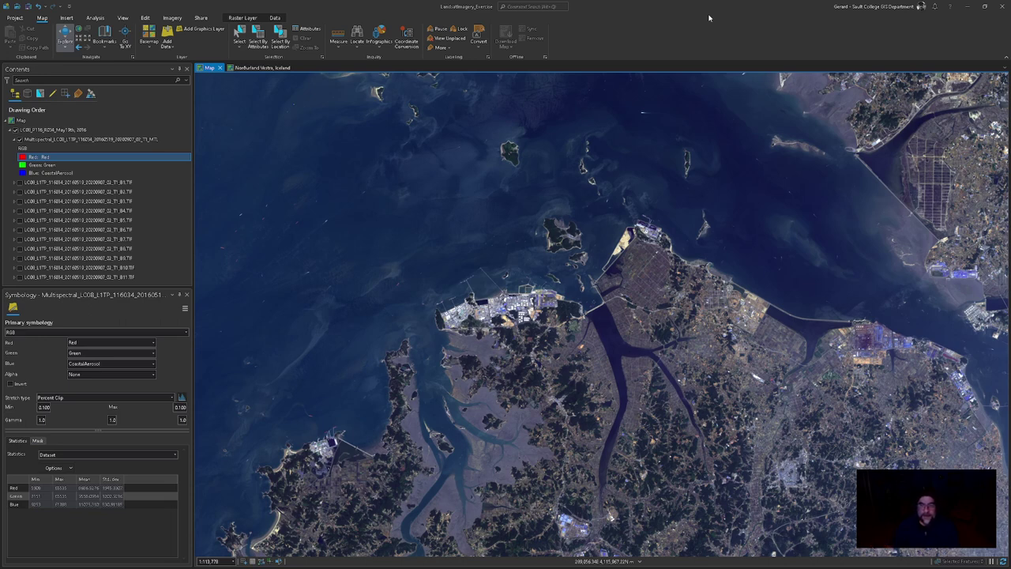
Step: Remove the individual band TIF layers, B1 through B11, from the May 19th, 2016 Landsat scene group
{"action": "left_click", "coordinate": [93, 186]}
{"action": "left_click", "coordinate": [124, 278], "text": "shift"}
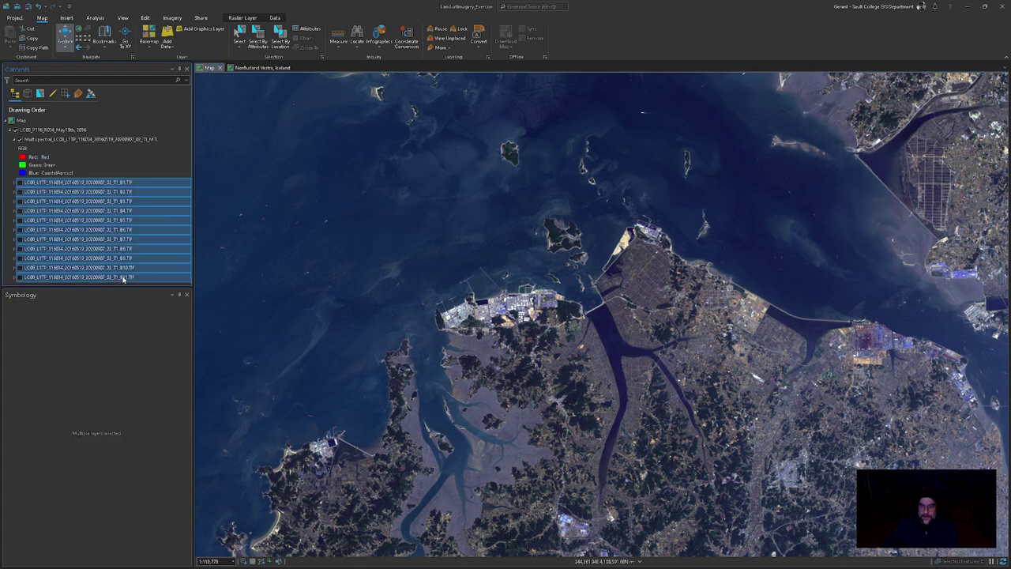
{"action": "right_click", "coordinate": [124, 278]}
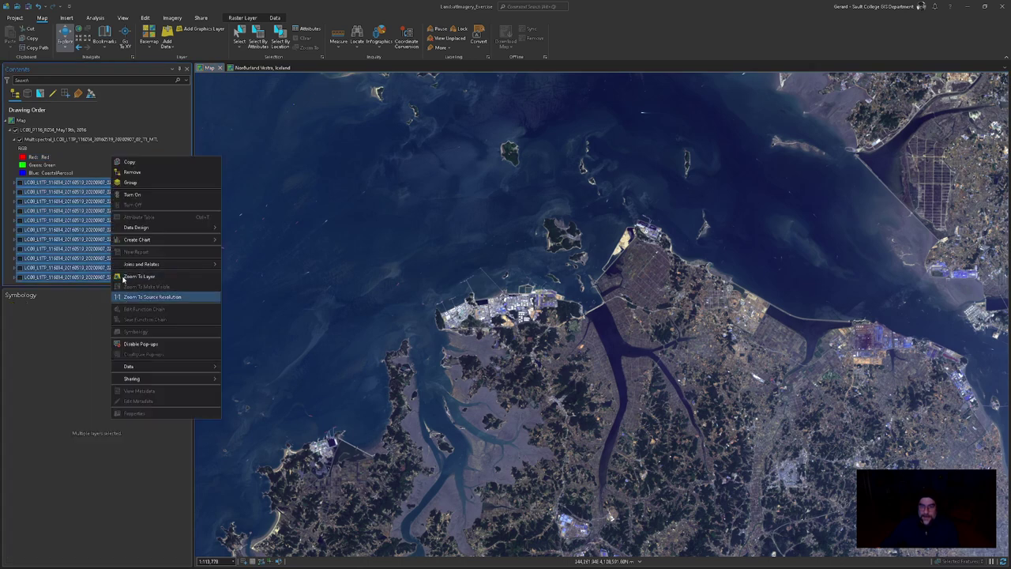
{"action": "left_click", "coordinate": [136, 178]}
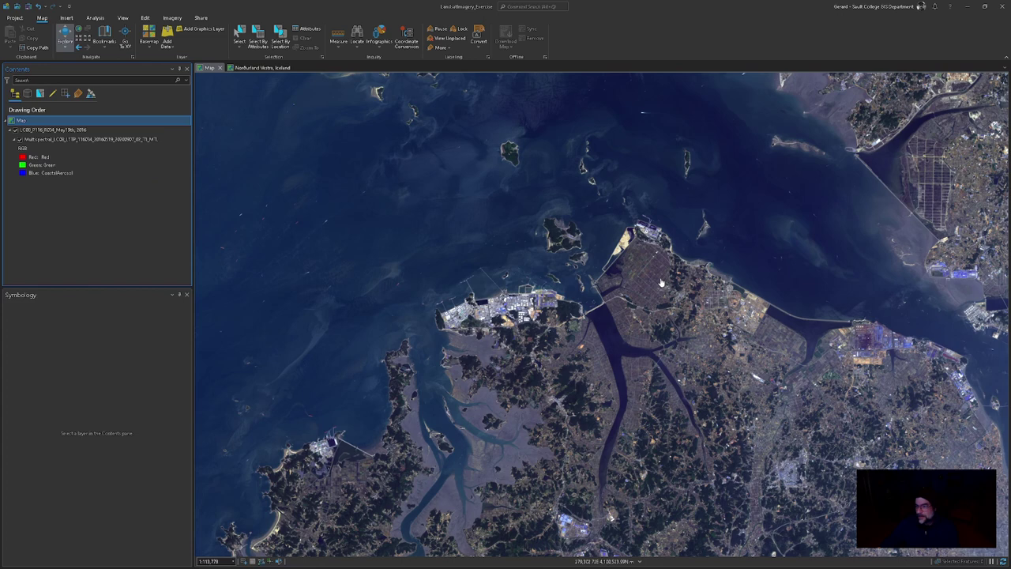
{"action": "left_click_drag", "start_coordinate": [585, 320], "coordinate": [456, 251]}
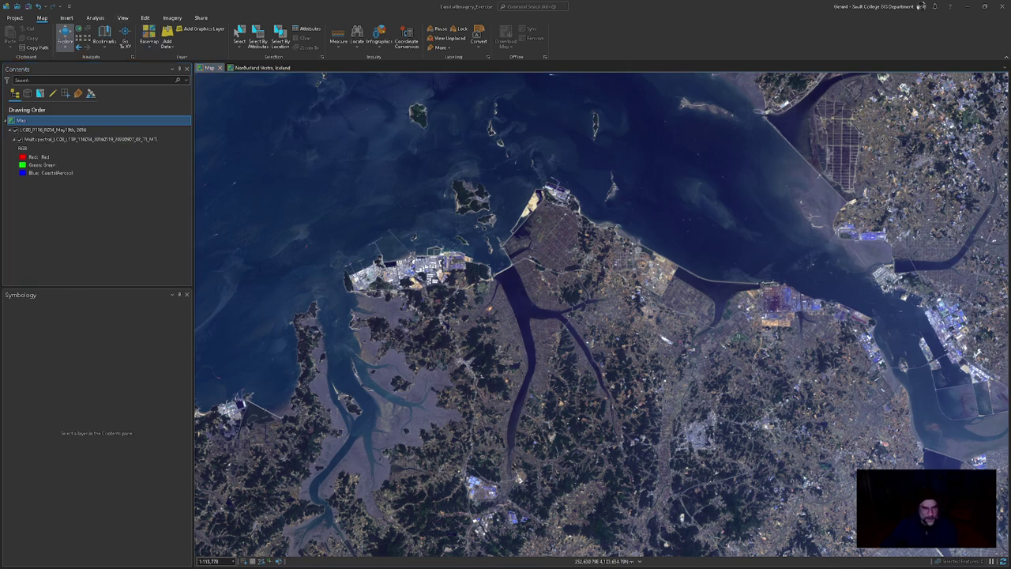
Step: Switch to the assignment document in Word and read question 30 about adding the Pansharpen metadata layer
{"action": "key", "text": "alt+Tab"}
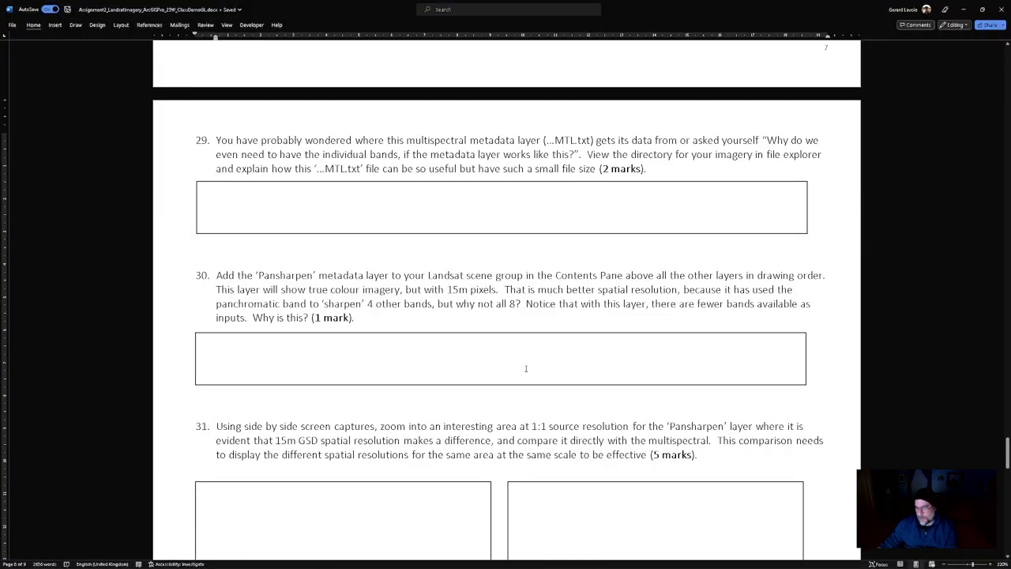
{"action": "scroll", "coordinate": [525, 368], "scroll_direction": "down", "scroll_amount": 3}
{"action": "left_click_drag", "start_coordinate": [235, 164], "coordinate": [496, 193]}
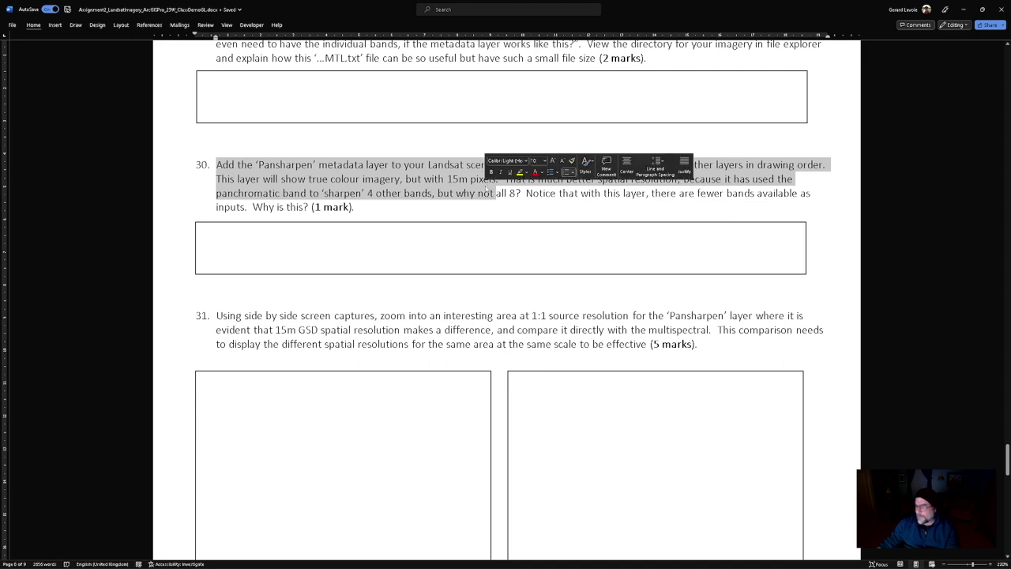
{"action": "left_click", "coordinate": [563, 208]}
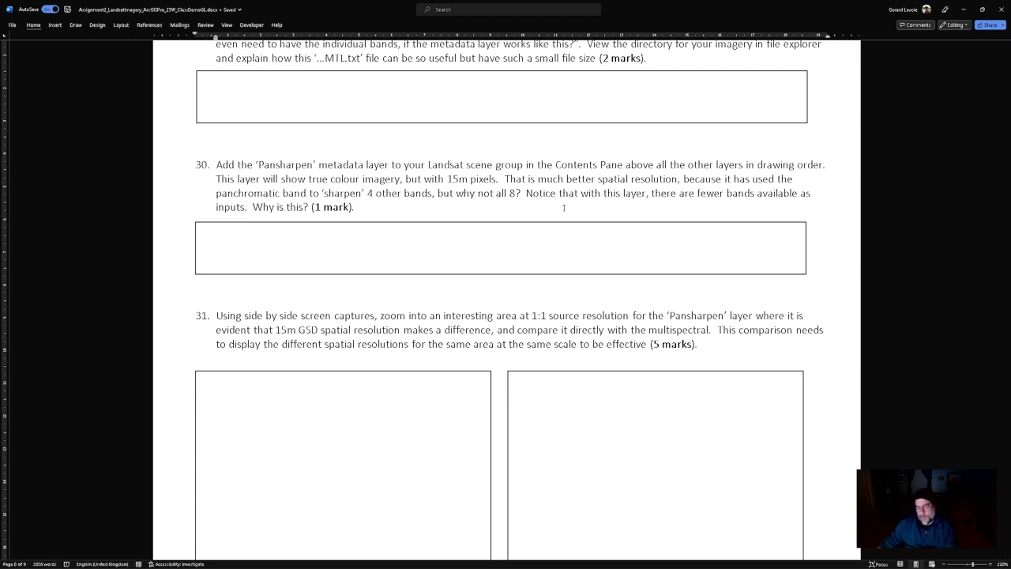
Step: Return to ArcGIS Pro and display the project catalog beside the map
{"action": "key", "text": "alt+Tab"}
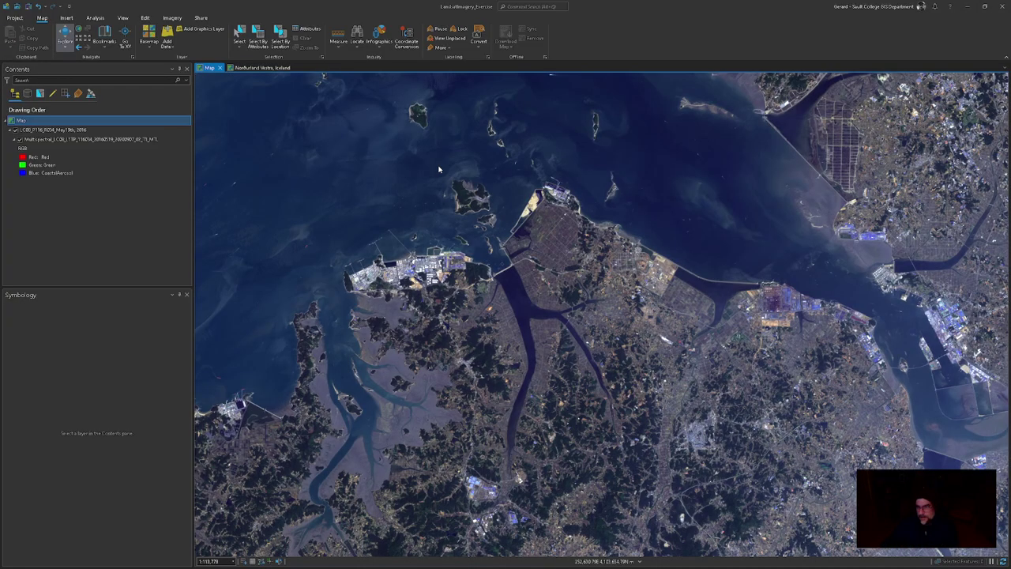
{"action": "left_click", "coordinate": [124, 18]}
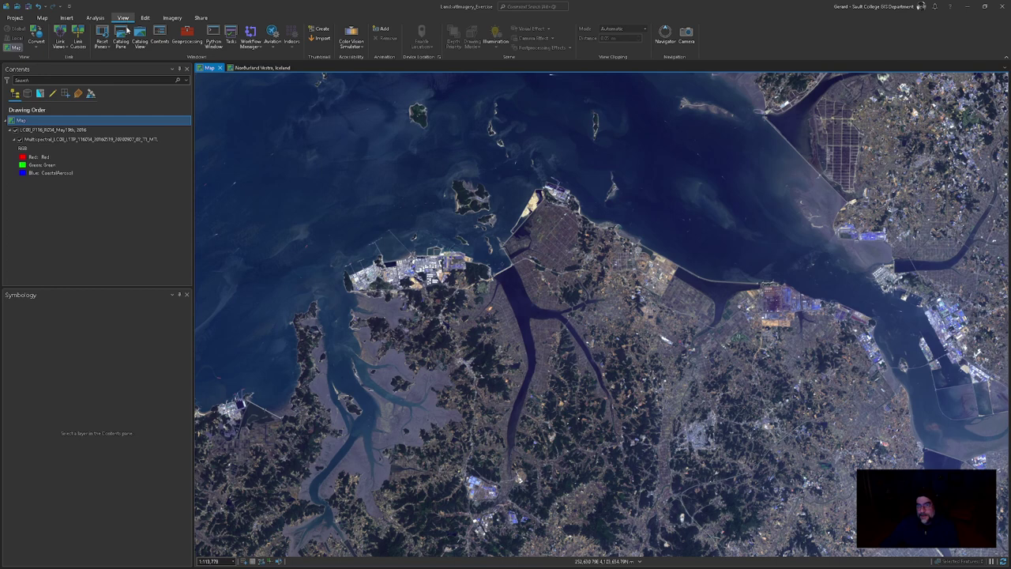
{"action": "left_click", "coordinate": [120, 39]}
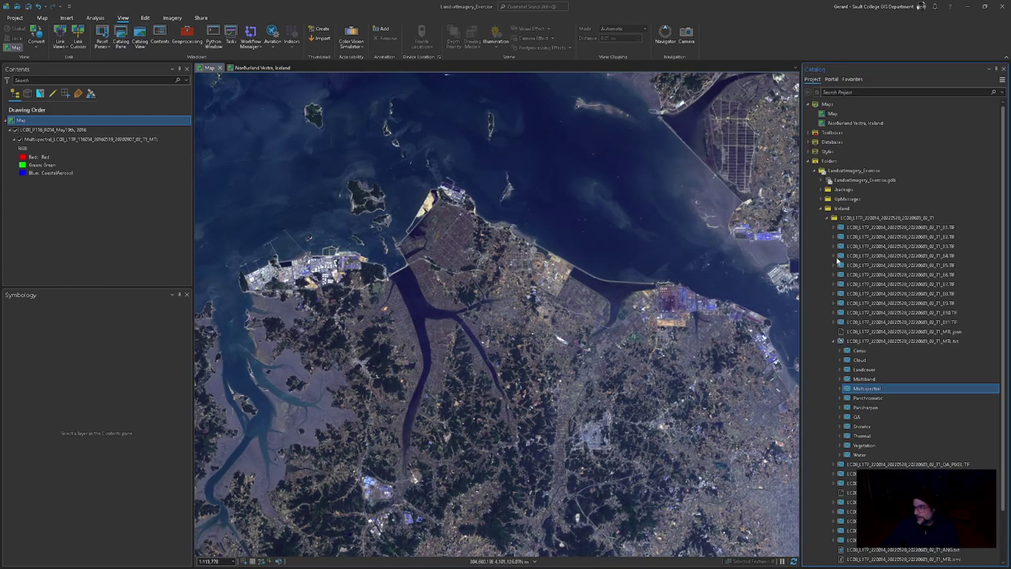
Step: Add the Pansharpen dataset from the Iceland scene's MTL.txt file to the Landsat group, above the multispectral layer
{"action": "left_click", "coordinate": [871, 408]}
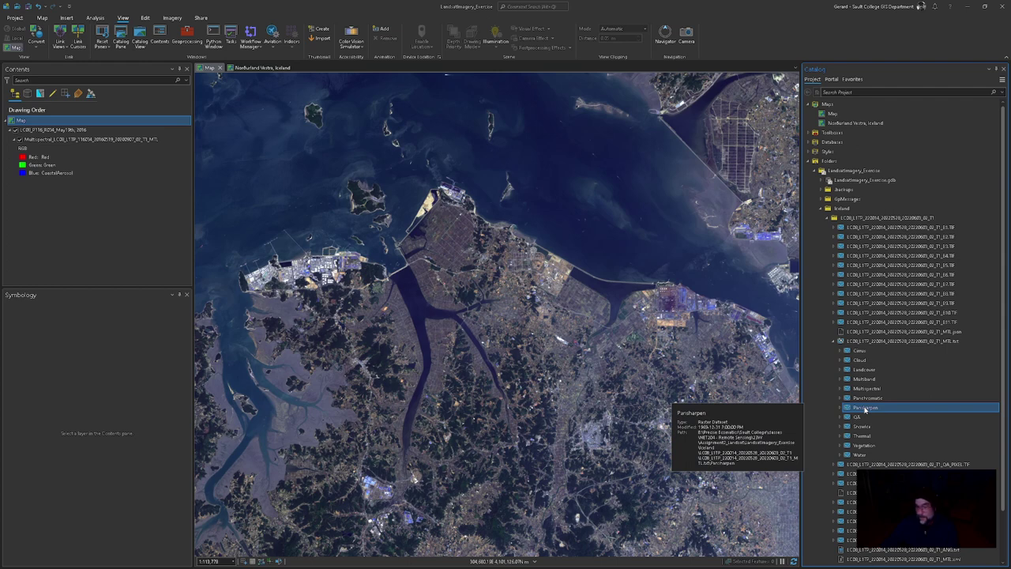
{"action": "left_click_drag", "start_coordinate": [865, 408], "coordinate": [52, 141]}
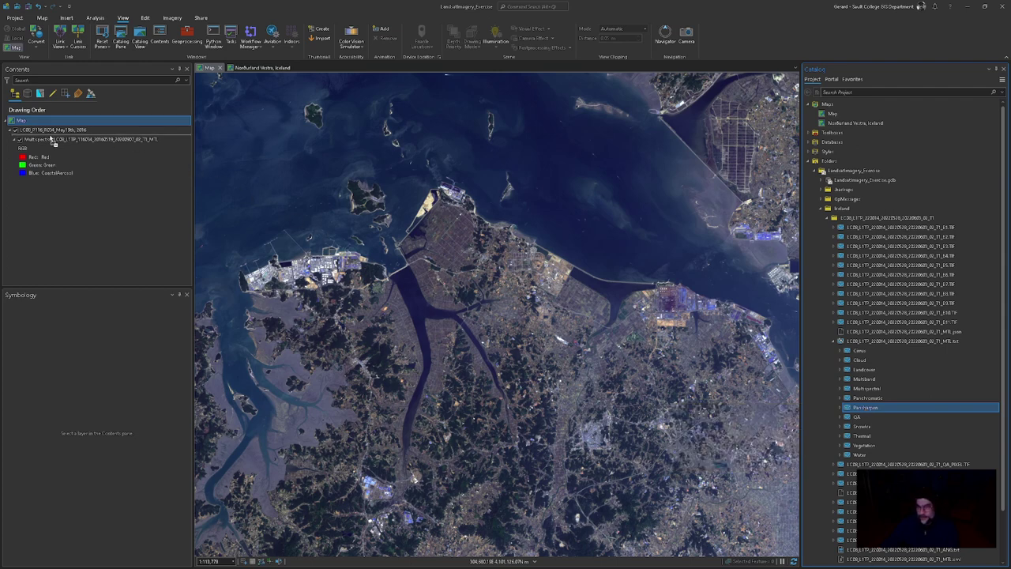
{"action": "left_click_drag", "start_coordinate": [50, 139], "coordinate": [50, 136]}
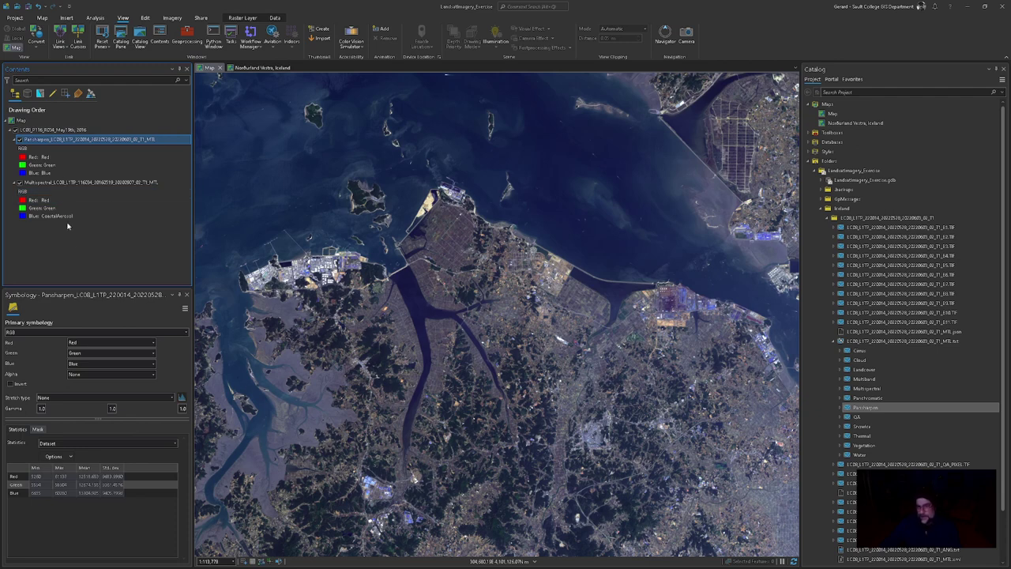
Step: Apply a Percent Clip stretch to the Iceland Pansharpen layer with minimum and maximum set to 0.1
{"action": "left_click", "coordinate": [57, 399]}
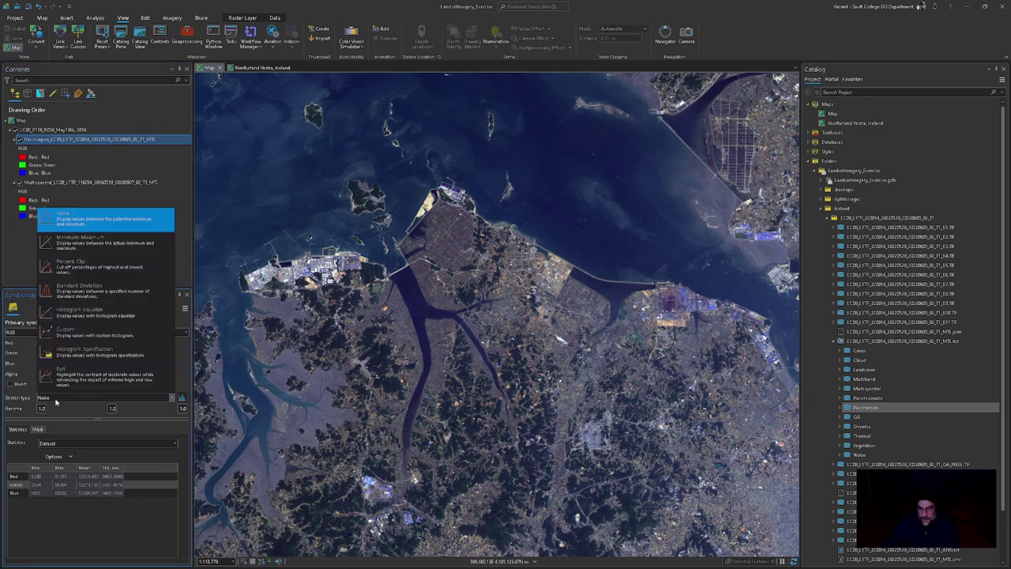
{"action": "left_click", "coordinate": [91, 273]}
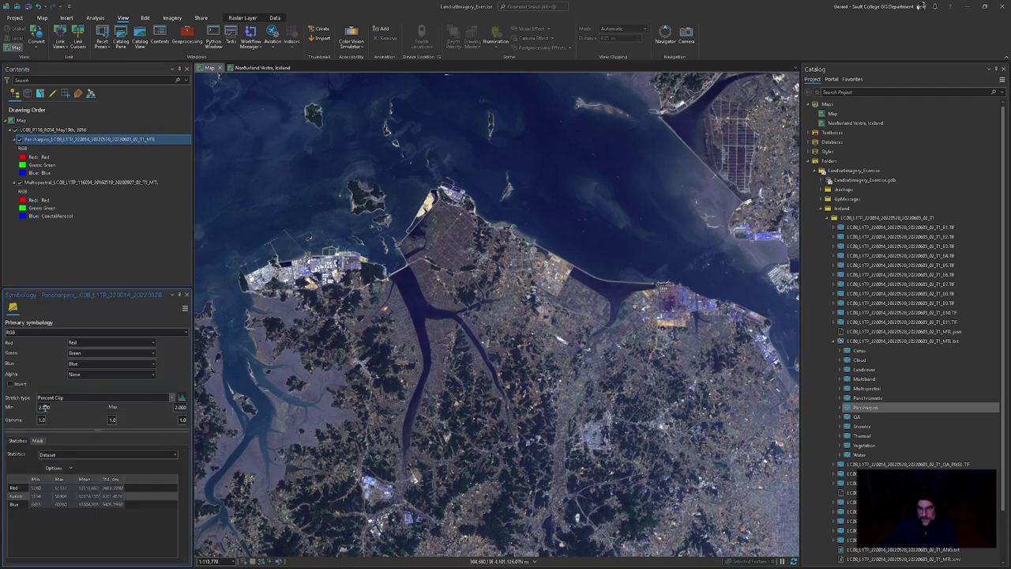
{"action": "double_click", "coordinate": [46, 408]}
{"action": "type", "text": "0.5"}
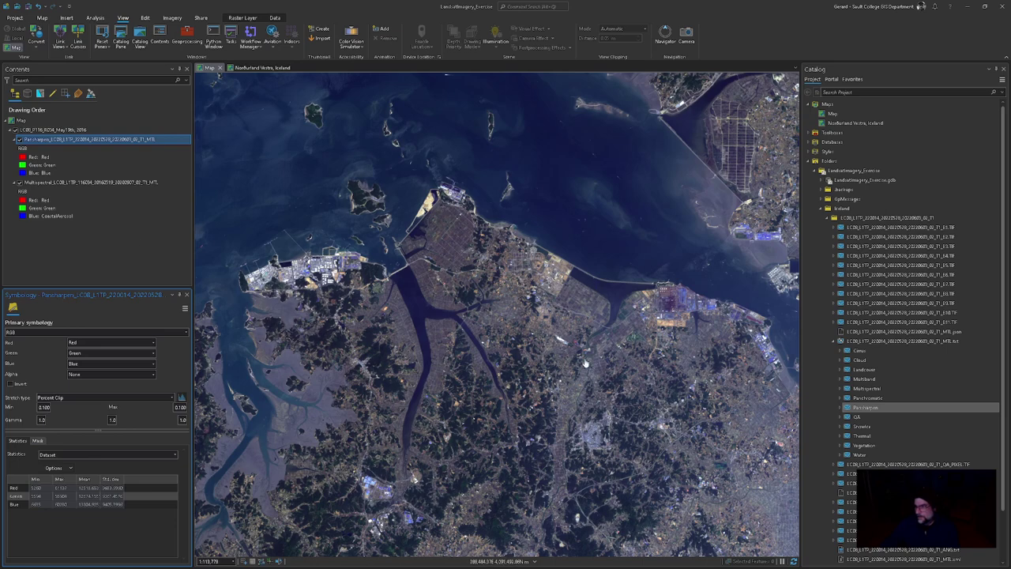
Step: Examine the coastline north of the airport island, ending on the diked tidal flat beside the small wooded island
{"action": "scroll", "coordinate": [586, 355], "scroll_direction": "down", "scroll_amount": 3}
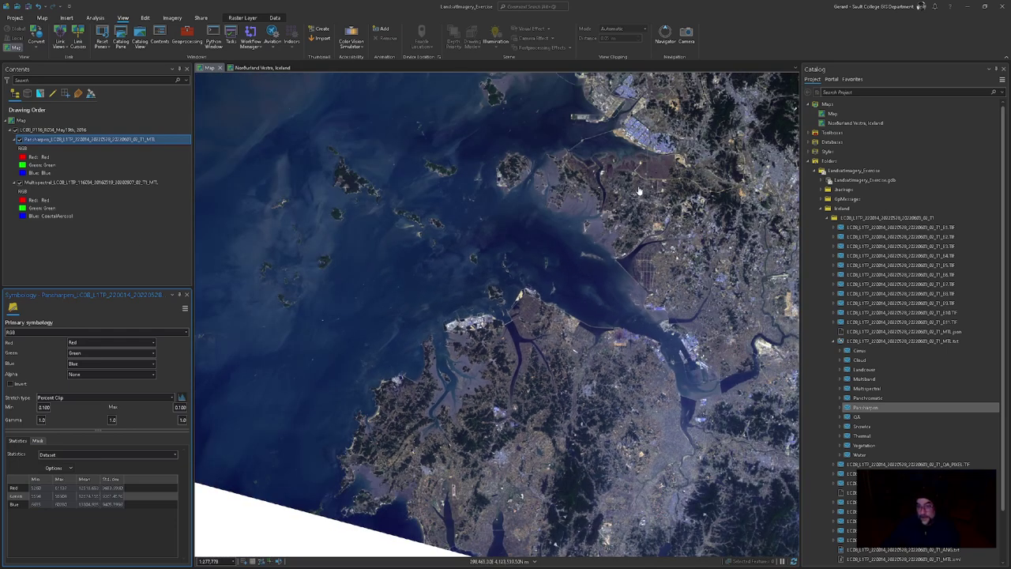
{"action": "left_click_drag", "start_coordinate": [640, 189], "coordinate": [561, 454]}
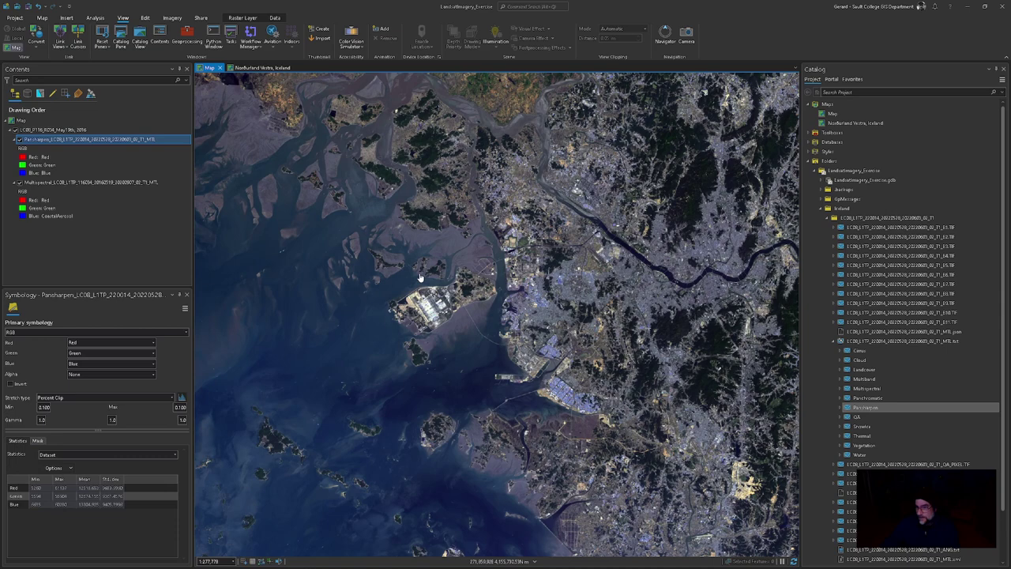
{"action": "left_click_drag", "start_coordinate": [574, 248], "coordinate": [649, 494]}
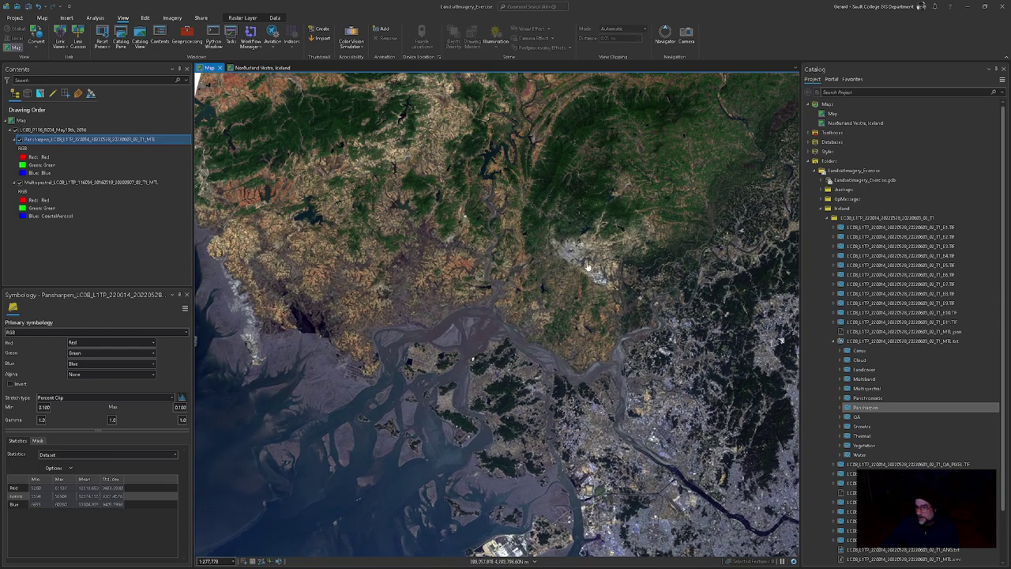
{"action": "left_click_drag", "start_coordinate": [305, 308], "coordinate": [479, 288]}
{"action": "scroll", "coordinate": [480, 288], "scroll_direction": "up", "scroll_amount": 5}
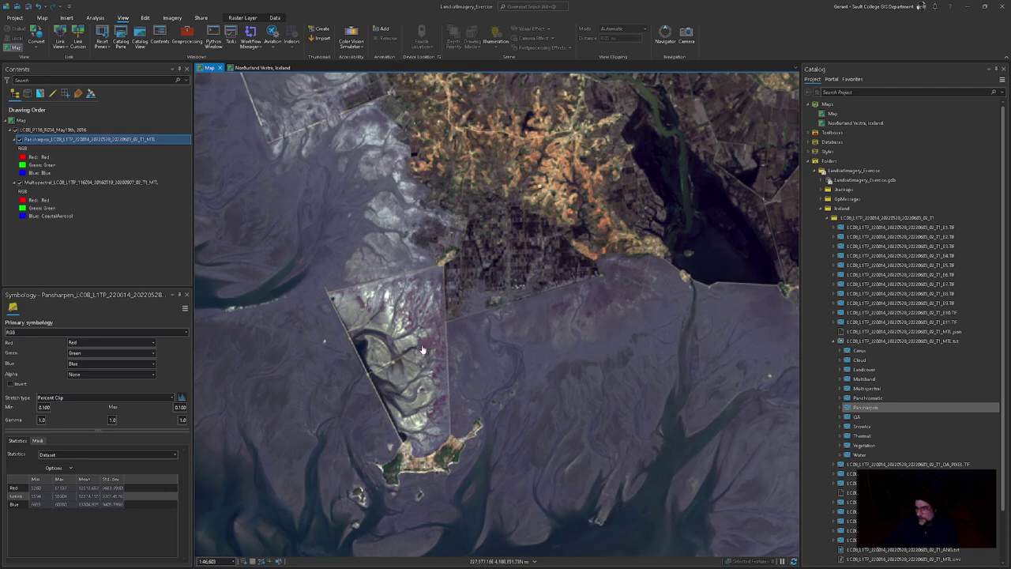
{"action": "scroll", "coordinate": [442, 321], "scroll_direction": "up", "scroll_amount": 2}
{"action": "left_click_drag", "start_coordinate": [433, 354], "coordinate": [534, 225]}
{"action": "scroll", "coordinate": [528, 258], "scroll_direction": "up", "scroll_amount": 2}
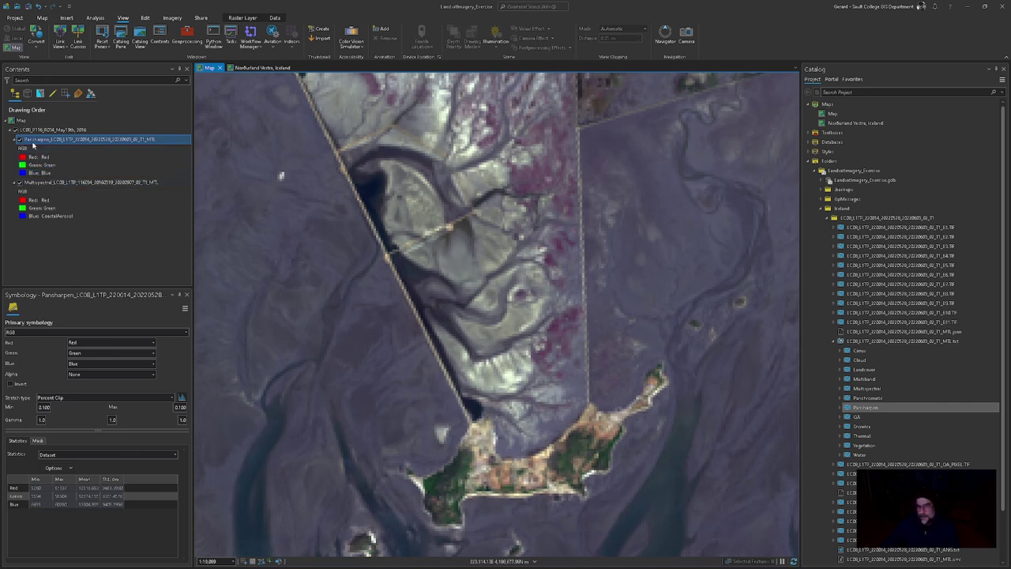
Step: Activate the Swipe tool for the selected Pansharpen layer
{"action": "left_click", "coordinate": [237, 18]}
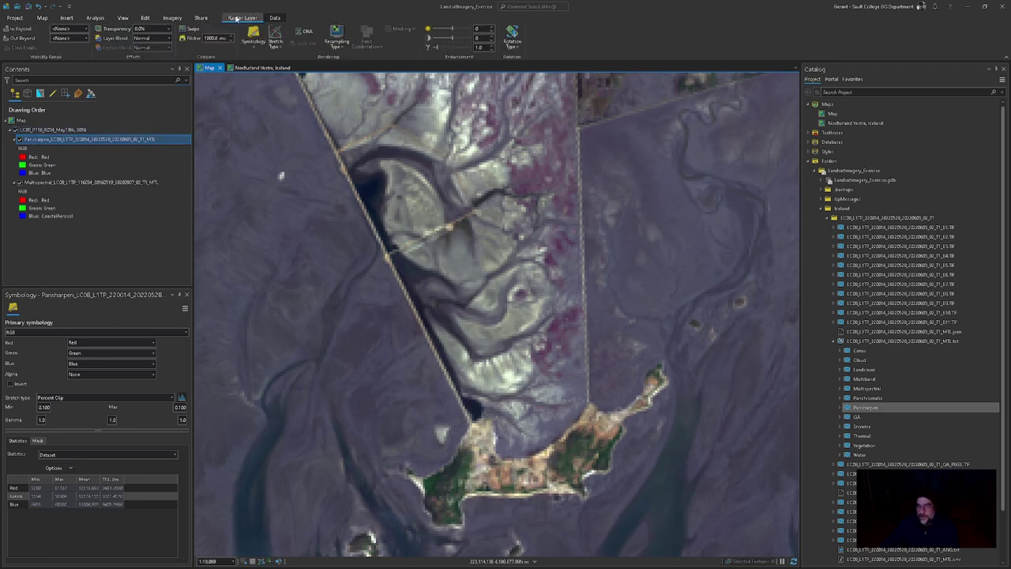
{"action": "left_click", "coordinate": [189, 29]}
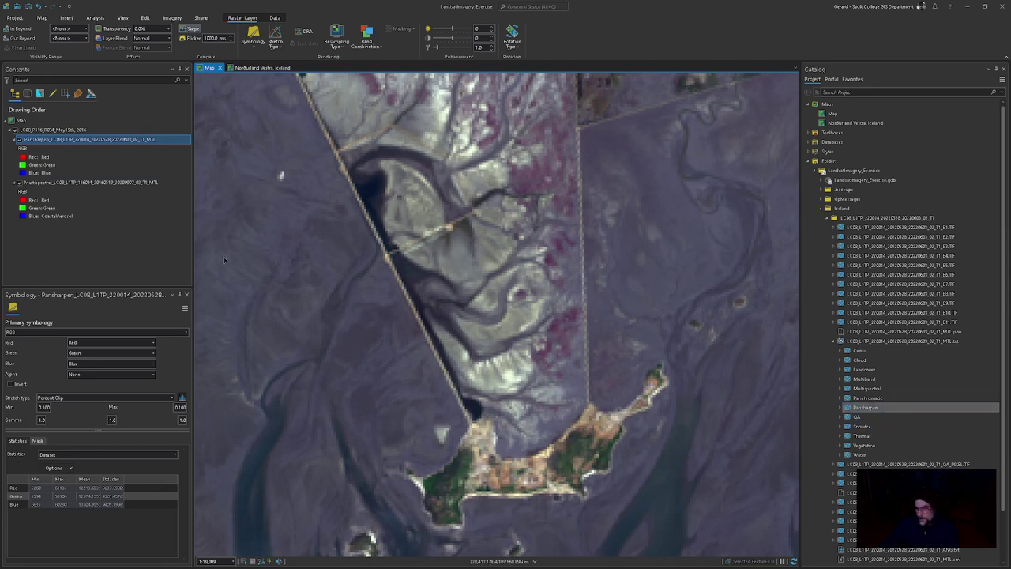
Step: Toggle the Iceland Pansharpen layer's visibility, and remove that layer from the scene group
{"action": "left_click", "coordinate": [20, 141]}
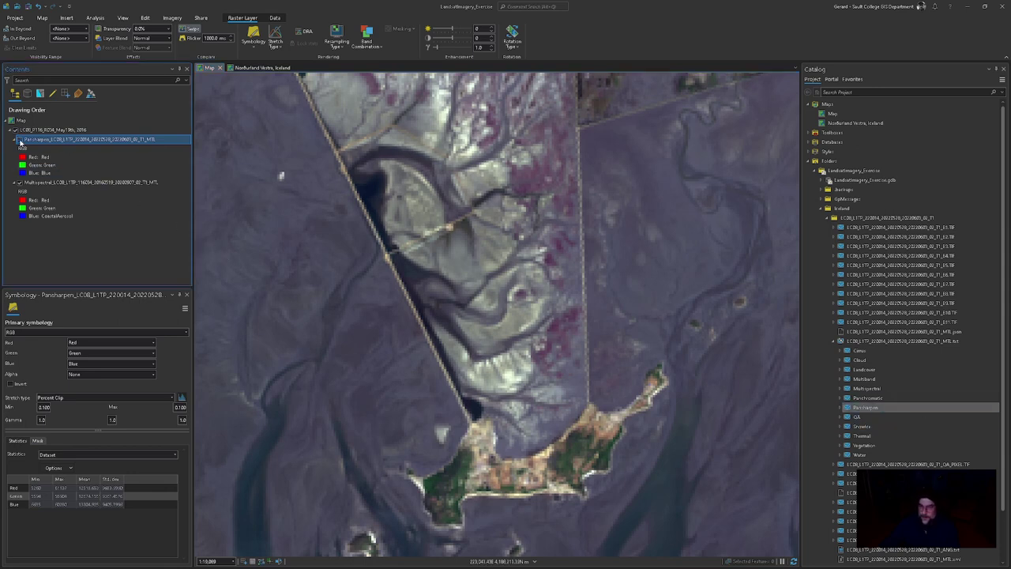
{"action": "left_click", "coordinate": [20, 141]}
{"action": "right_click", "coordinate": [115, 140]}
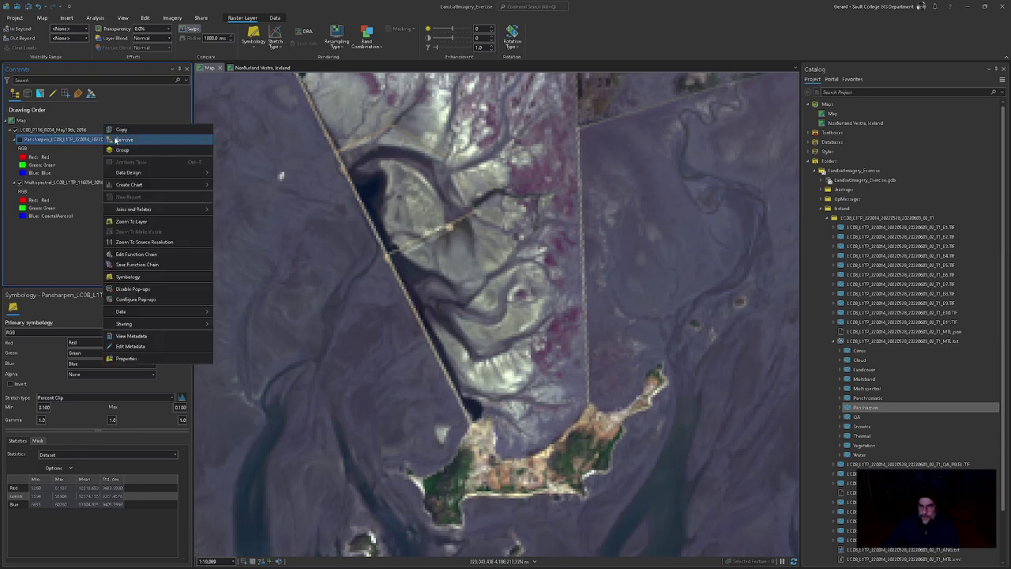
{"action": "left_click", "coordinate": [131, 150]}
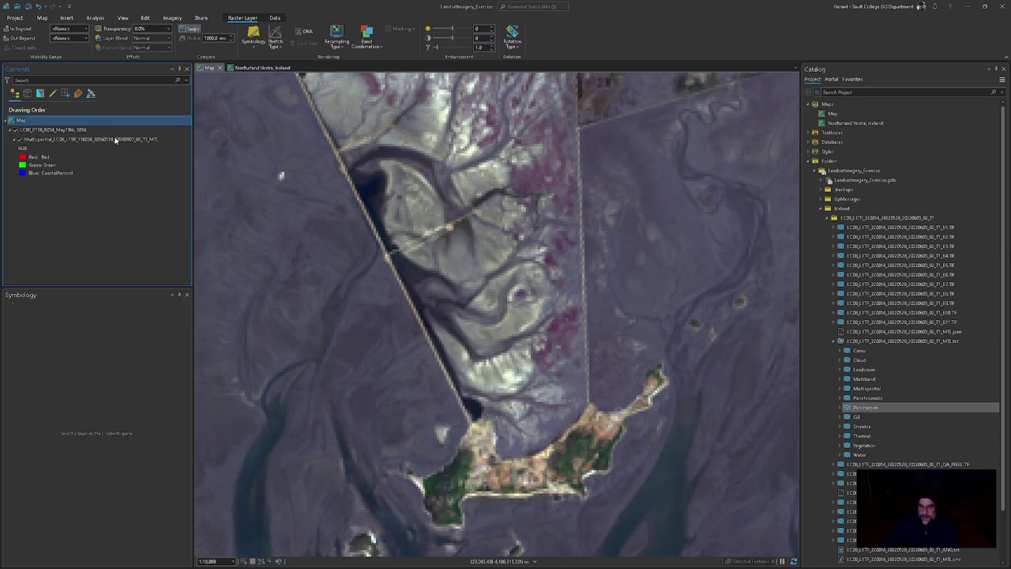
Step: Add the Pansharpen dataset from the Korea scene's MTL.txt file in Assignment2_Landsat to the group, above the multispectral layer
{"action": "left_click", "coordinate": [834, 218]}
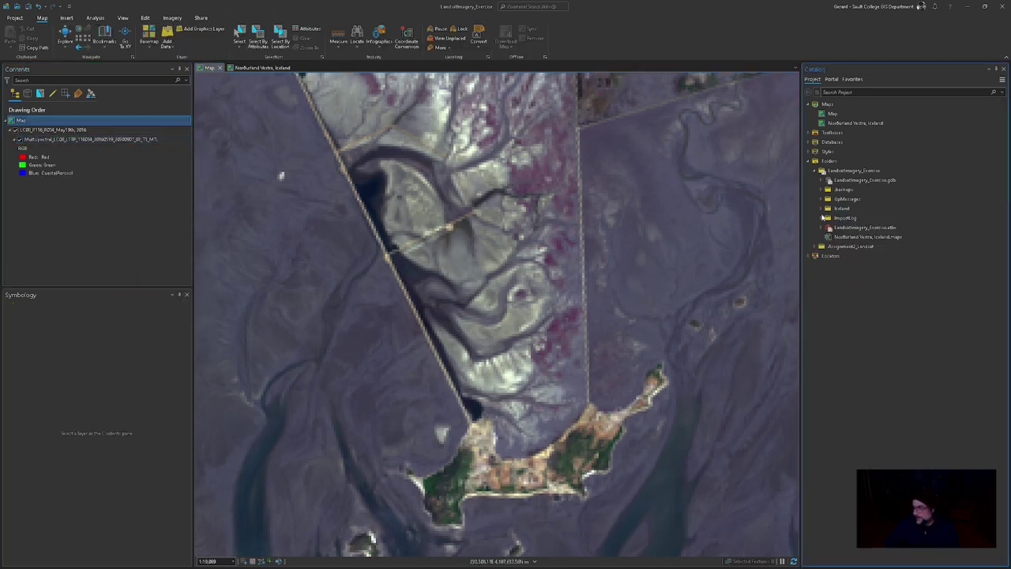
{"action": "left_click", "coordinate": [821, 210]}
{"action": "left_click", "coordinate": [813, 170]}
{"action": "left_click", "coordinate": [815, 180]}
{"action": "left_click", "coordinate": [919, 218]}
{"action": "left_click_drag", "start_coordinate": [867, 407], "coordinate": [139, 164]}
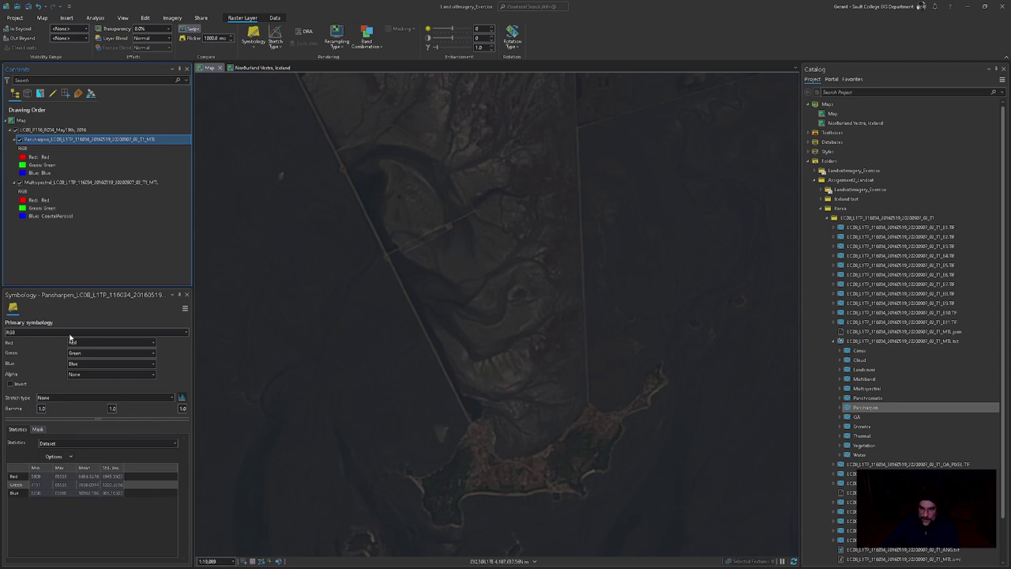
Step: Apply a Percent Clip stretch to the Korea Pansharpen layer with minimum and maximum set to 0.1
{"action": "left_click", "coordinate": [64, 400]}
{"action": "left_click", "coordinate": [77, 266]}
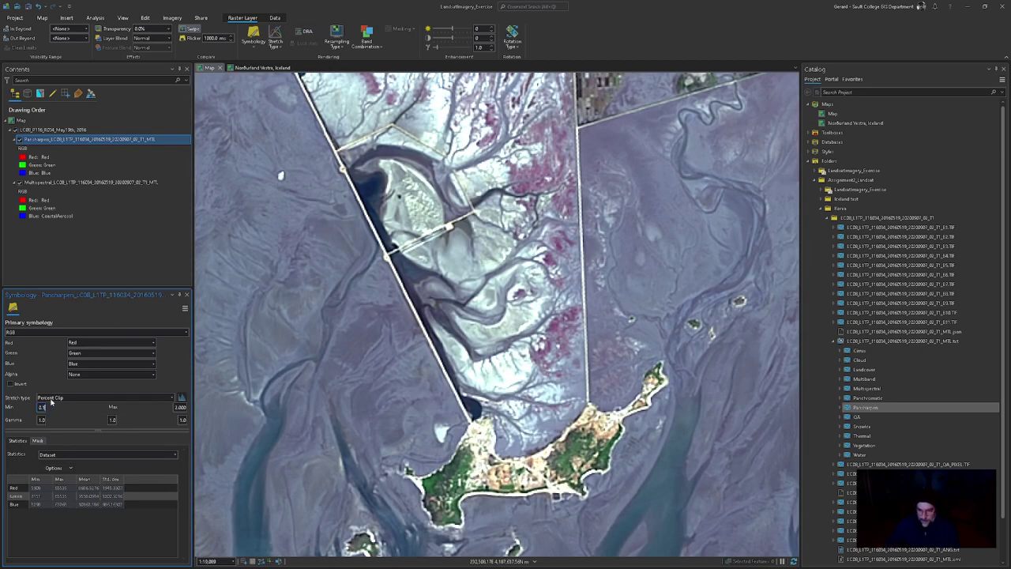
{"action": "left_click", "coordinate": [180, 407]}
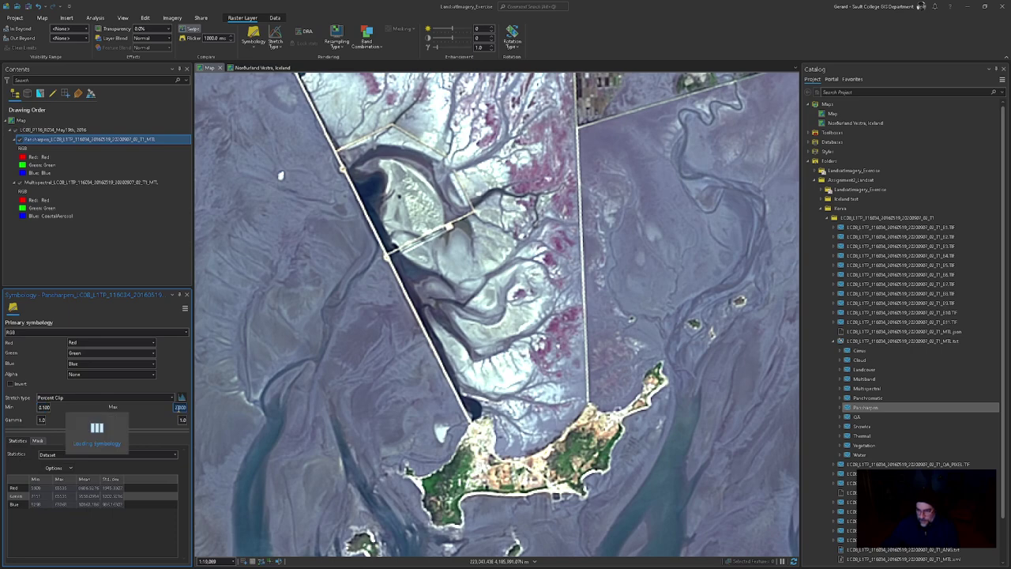
{"action": "type", "text": "0.1"}
{"action": "key", "text": "Return"}
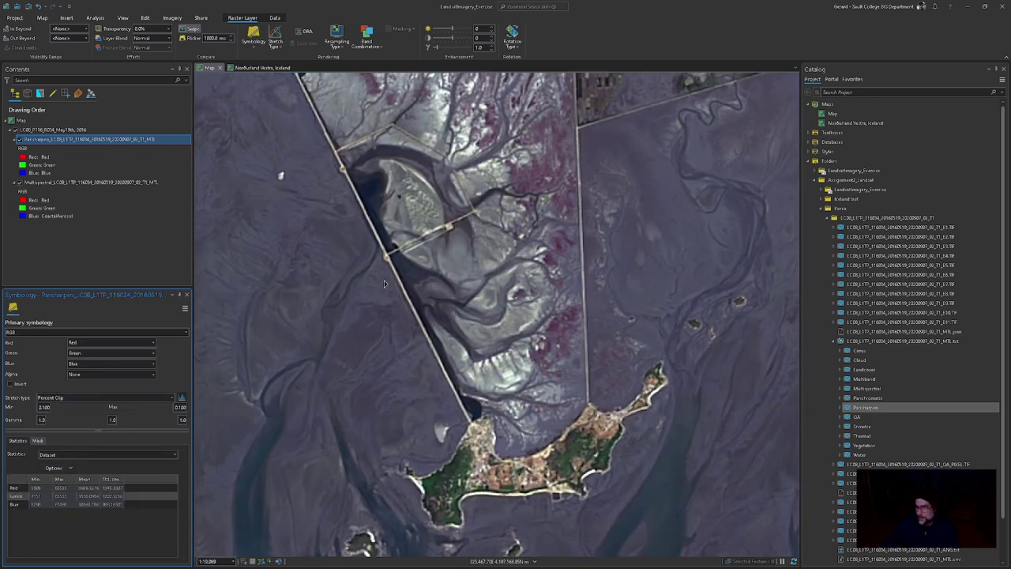
Step: Compare the Pansharpen layer with the multispectral layer over the diked tidal flat, and inspect the town beside the northern reservoir
{"action": "left_click", "coordinate": [20, 139]}
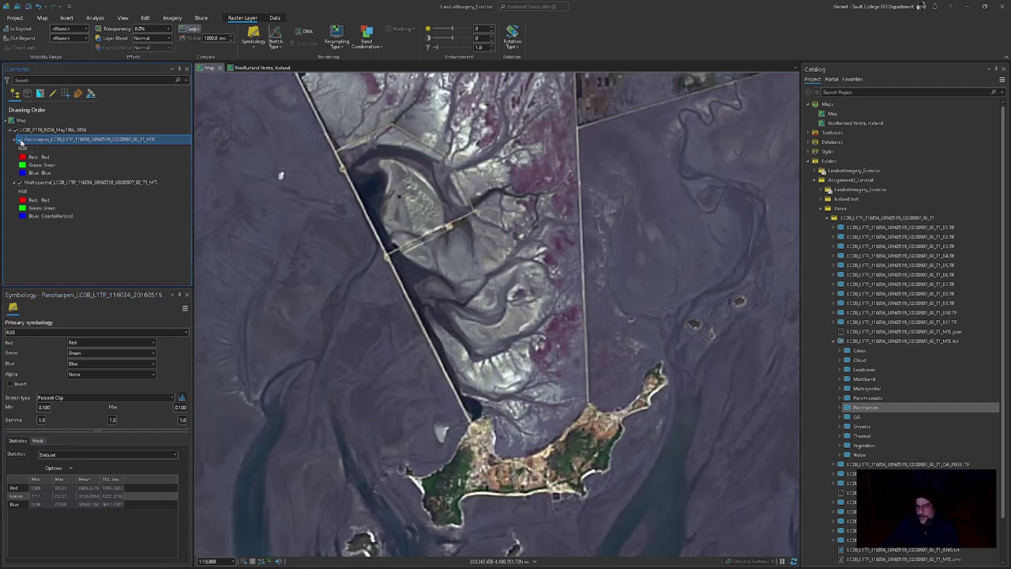
{"action": "left_click", "coordinate": [20, 139]}
{"action": "left_click_drag", "start_coordinate": [444, 79], "coordinate": [526, 77]}
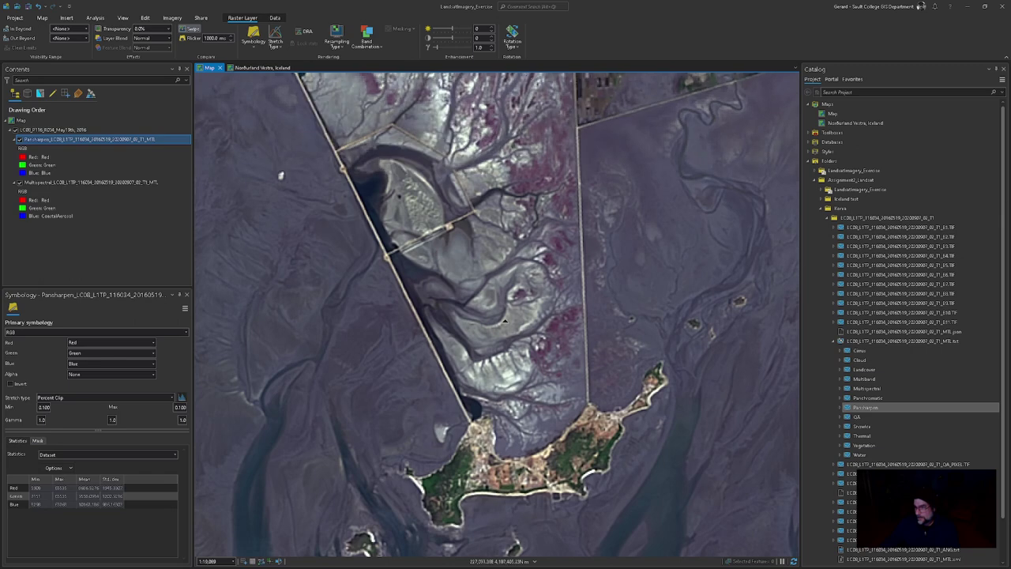
{"action": "scroll", "coordinate": [497, 364], "scroll_direction": "down", "scroll_amount": 5}
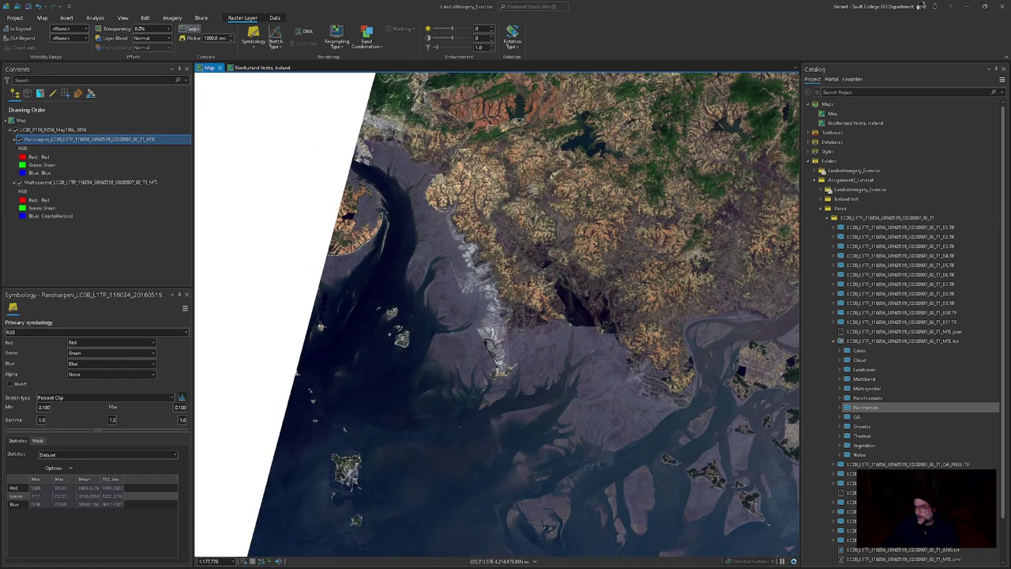
{"action": "scroll", "coordinate": [569, 134], "scroll_direction": "up", "scroll_amount": 5}
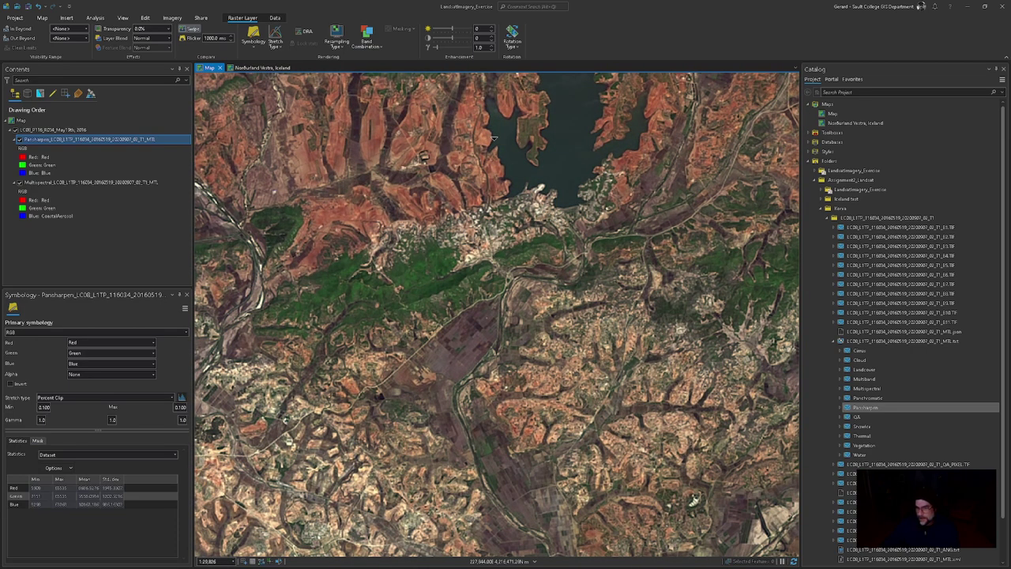
Step: Zoom the map to the Pansharpen layer's source resolution, and inspect the ridge and reservoirs east of the town
{"action": "right_click", "coordinate": [94, 141]}
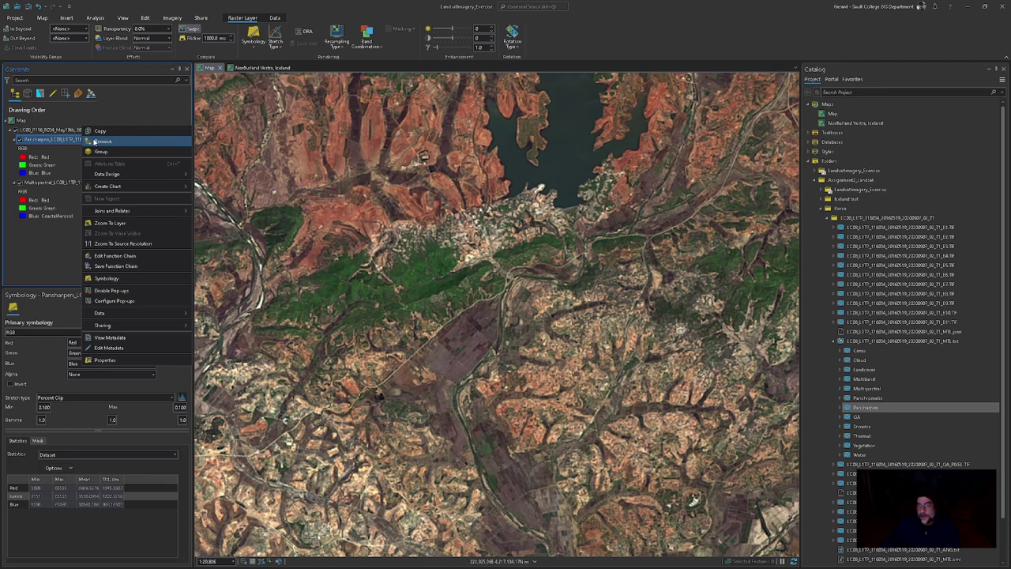
{"action": "left_click", "coordinate": [106, 247]}
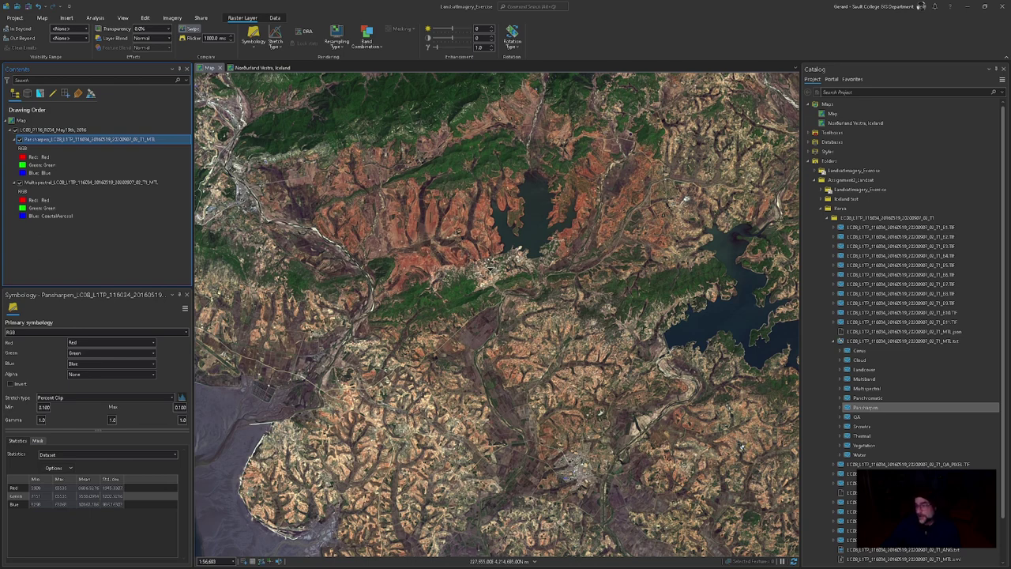
{"action": "scroll", "coordinate": [703, 304], "scroll_direction": "up", "scroll_amount": 3}
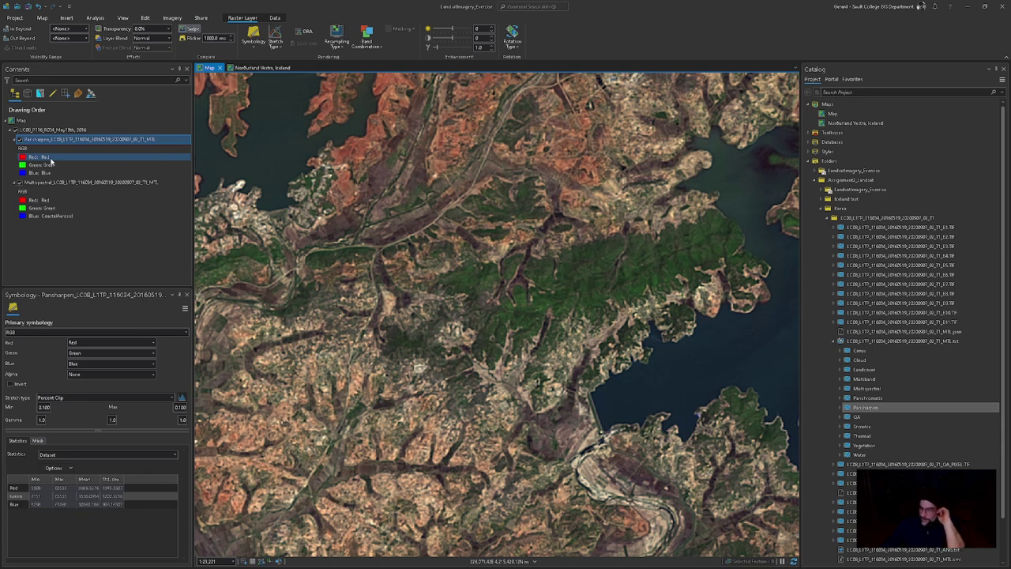
Step: Set the Pansharpen layer's band combination to NearInfrared for red, Red for green and Green for blue
{"action": "left_click", "coordinate": [51, 165]}
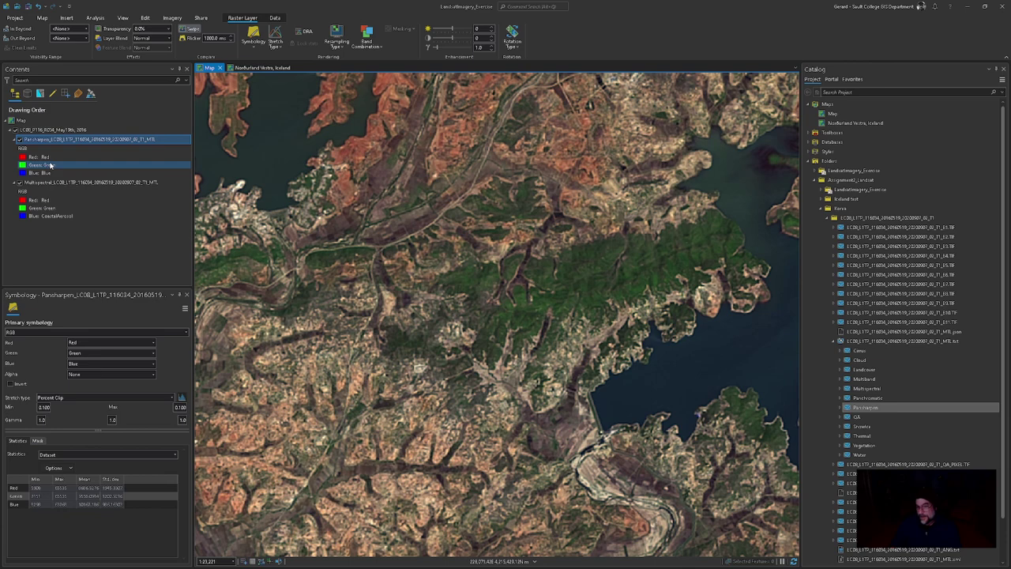
{"action": "left_click", "coordinate": [44, 157]}
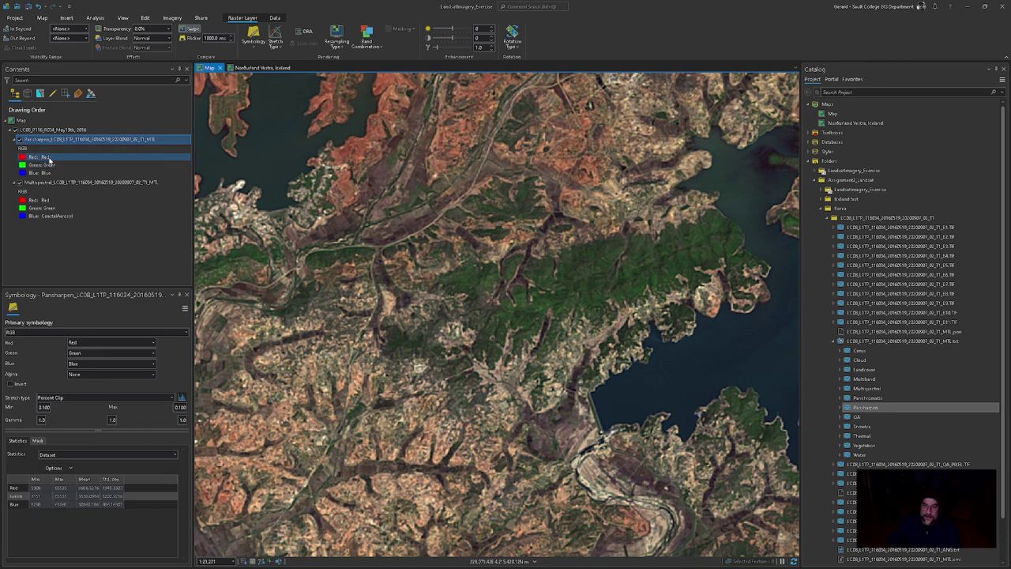
{"action": "left_click", "coordinate": [44, 157]}
{"action": "left_click", "coordinate": [75, 205]}
{"action": "left_click", "coordinate": [45, 164]}
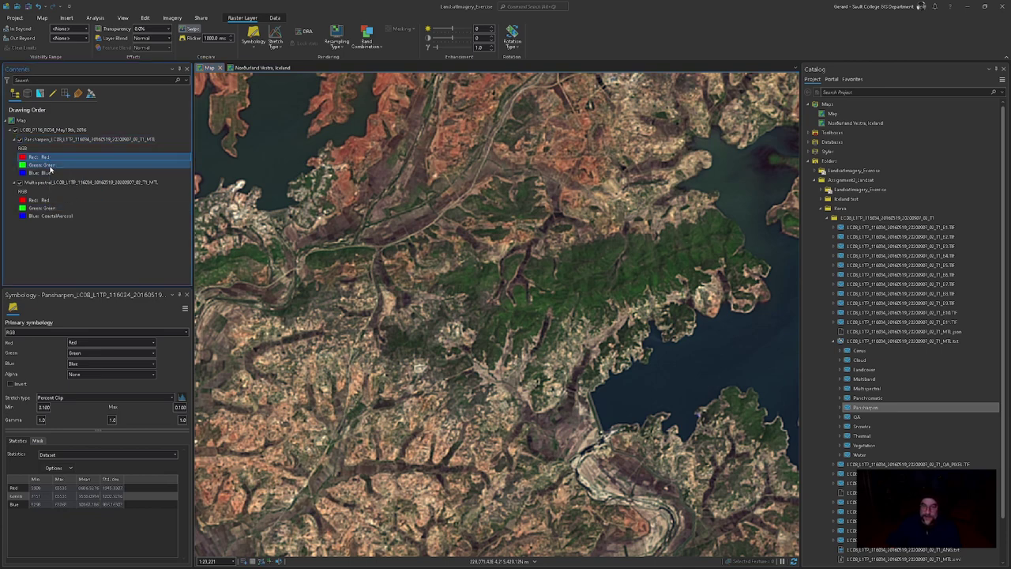
{"action": "left_click", "coordinate": [44, 164]}
{"action": "left_click", "coordinate": [67, 182]}
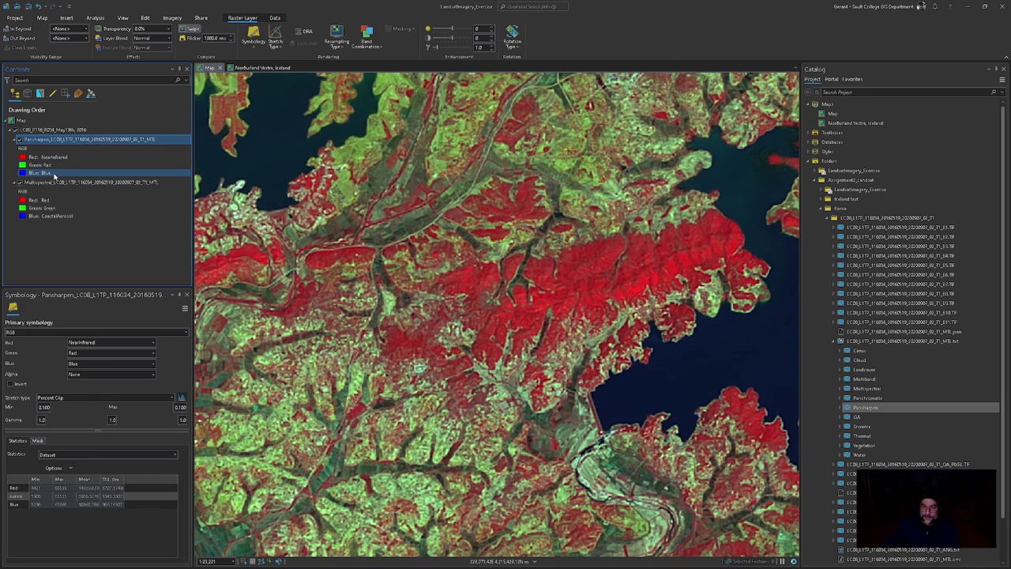
{"action": "left_click", "coordinate": [52, 174]}
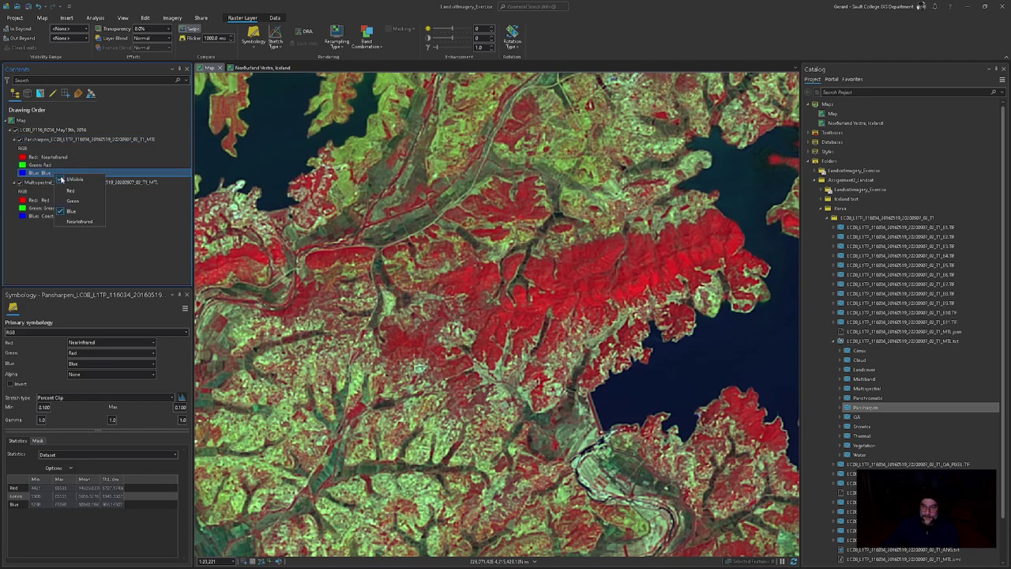
{"action": "left_click", "coordinate": [77, 198]}
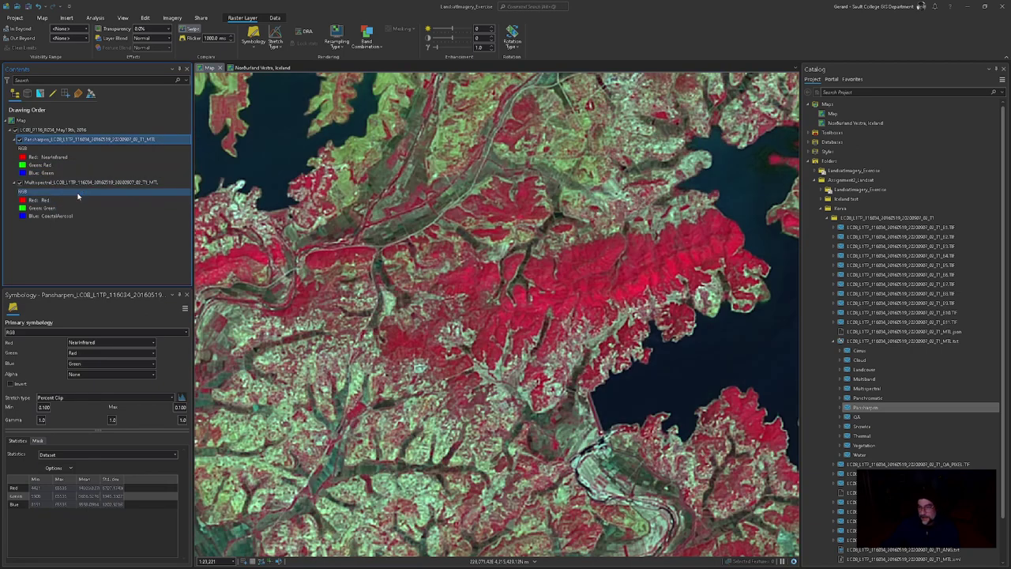
Step: Give the Multispectral layer the bands NearInfrared for red, Red for green and Green for blue
{"action": "left_click", "coordinate": [32, 202]}
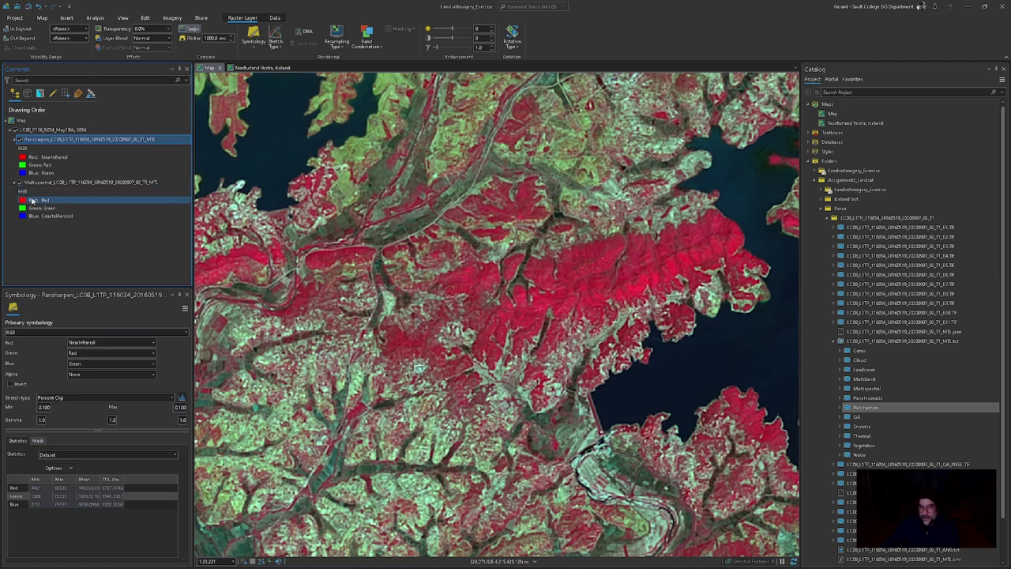
{"action": "left_click", "coordinate": [31, 201]}
{"action": "left_click", "coordinate": [58, 257]}
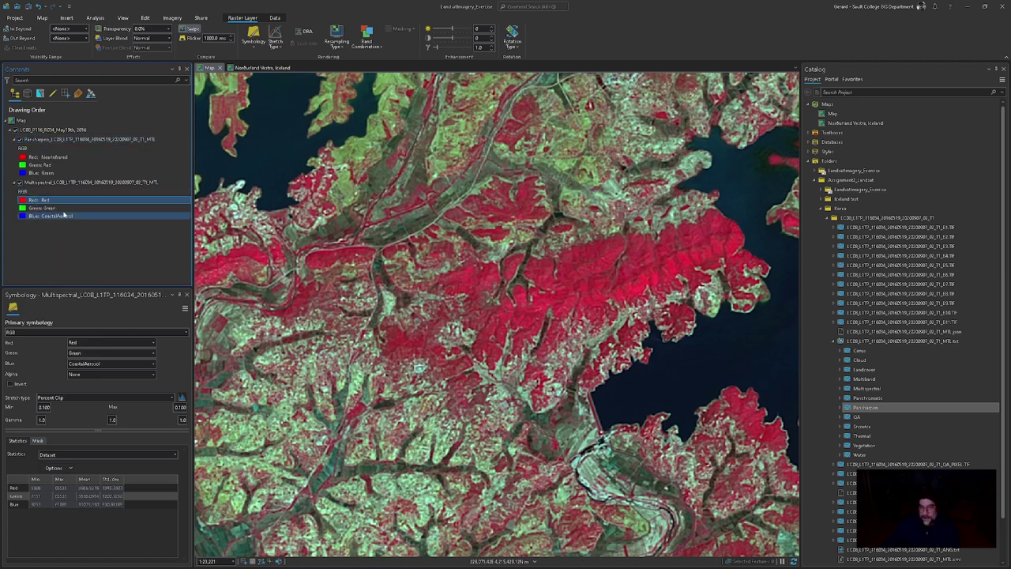
{"action": "left_click", "coordinate": [47, 208]}
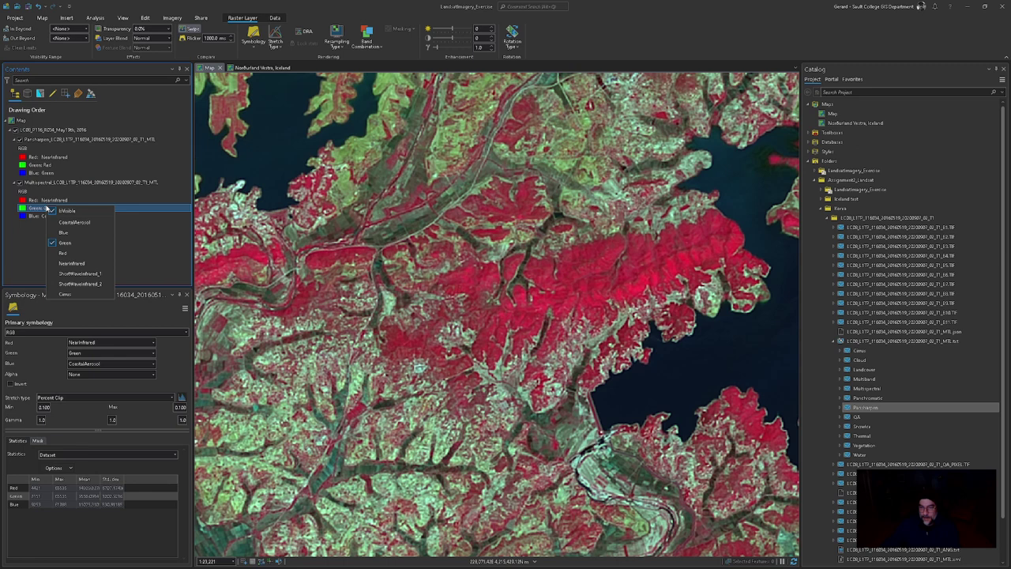
{"action": "left_click", "coordinate": [63, 253]}
{"action": "left_click", "coordinate": [55, 216]}
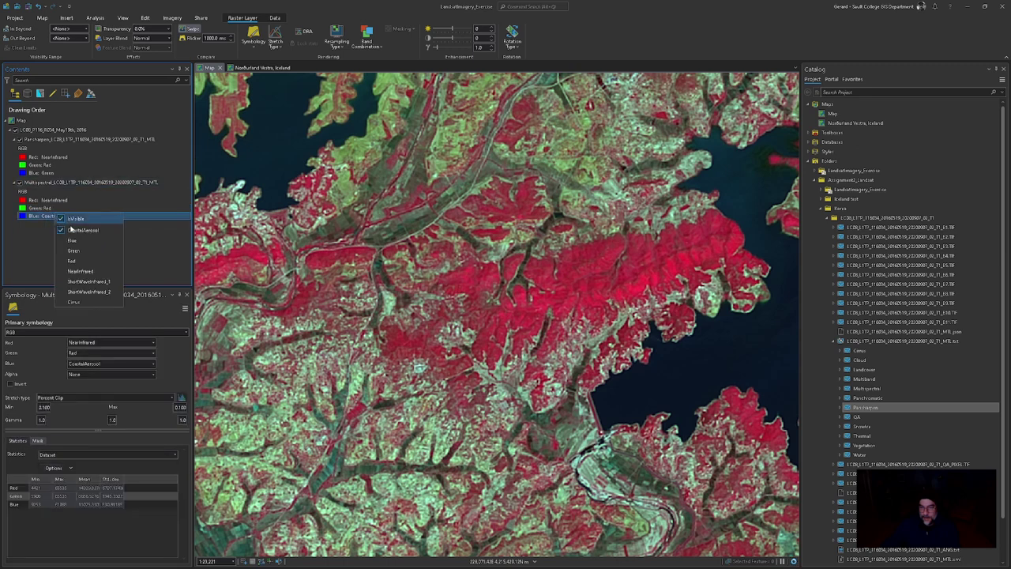
{"action": "left_click", "coordinate": [77, 256]}
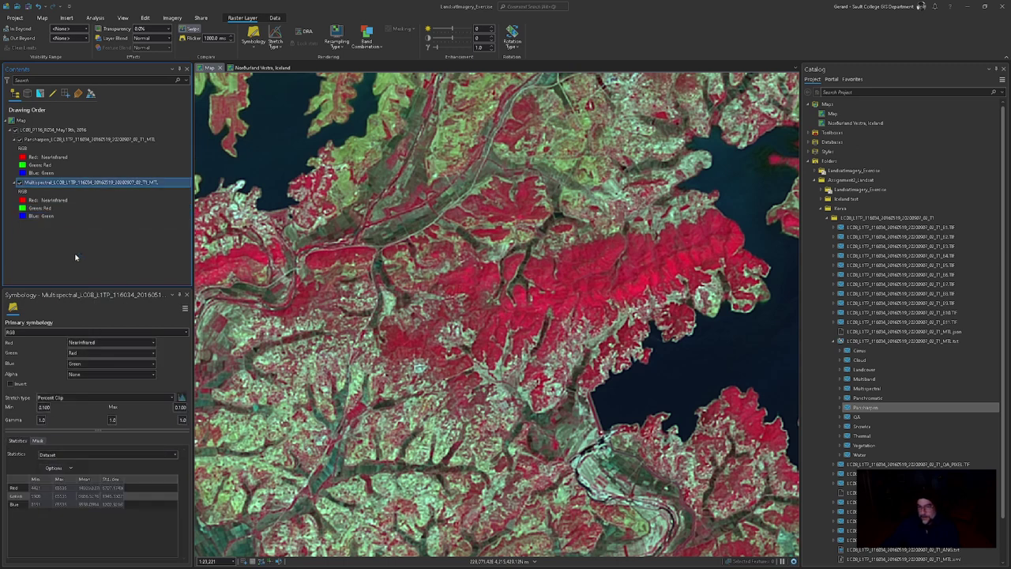
Step: Toggle the Pansharpen layer's visibility to compare its false-colour detail with the multispectral layer around the reservoirs and northern mountains
{"action": "left_click", "coordinate": [21, 140]}
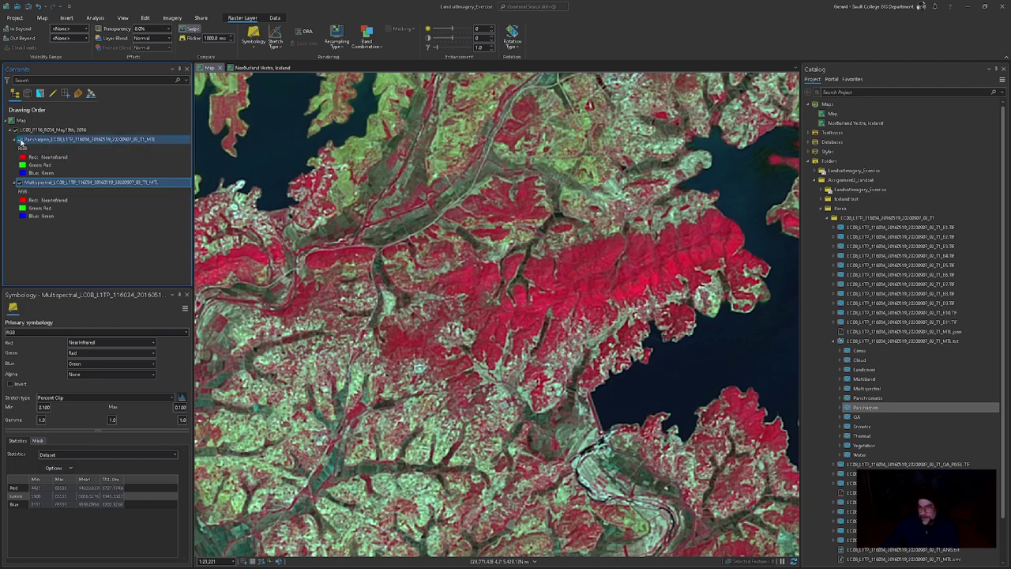
{"action": "left_click", "coordinate": [19, 139]}
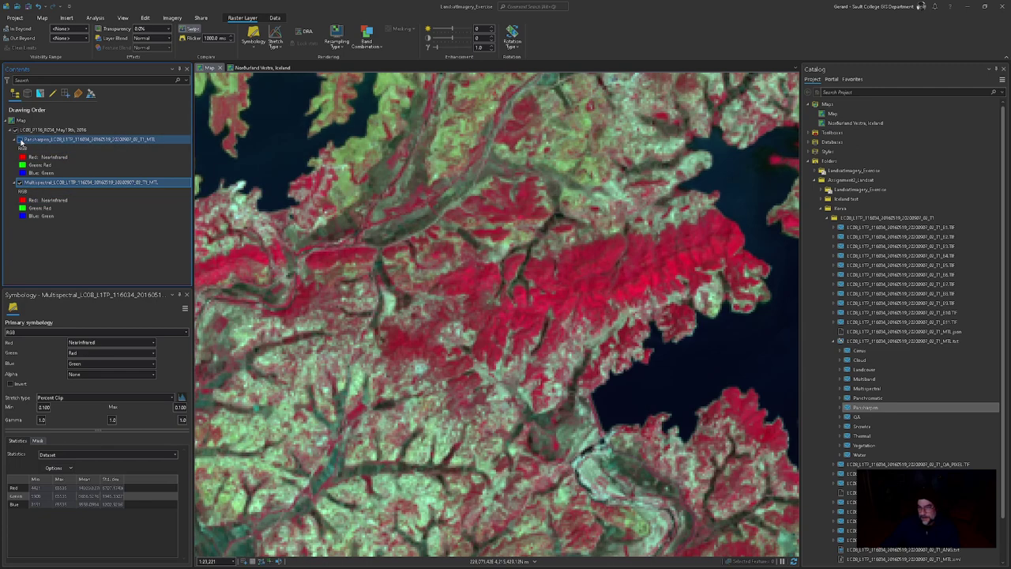
{"action": "scroll", "coordinate": [388, 238], "scroll_direction": "down", "scroll_amount": 5}
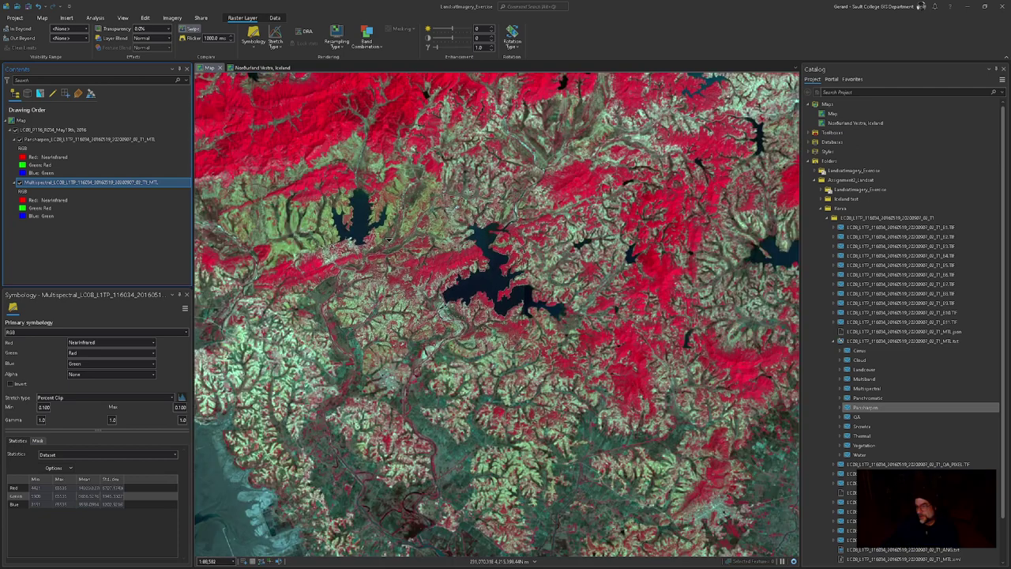
{"action": "left_click_drag", "start_coordinate": [462, 183], "coordinate": [485, 293]}
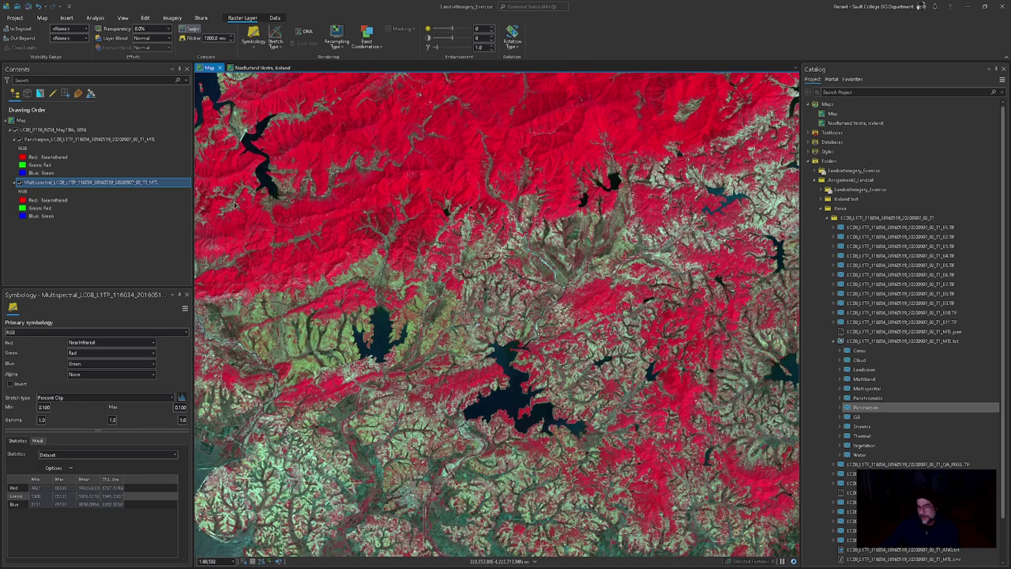
Step: Set the red channel's gamma to 0.5 on both the Pansharpen and Multispectral layers
{"action": "left_click", "coordinate": [48, 139], "text": "ctrl"}
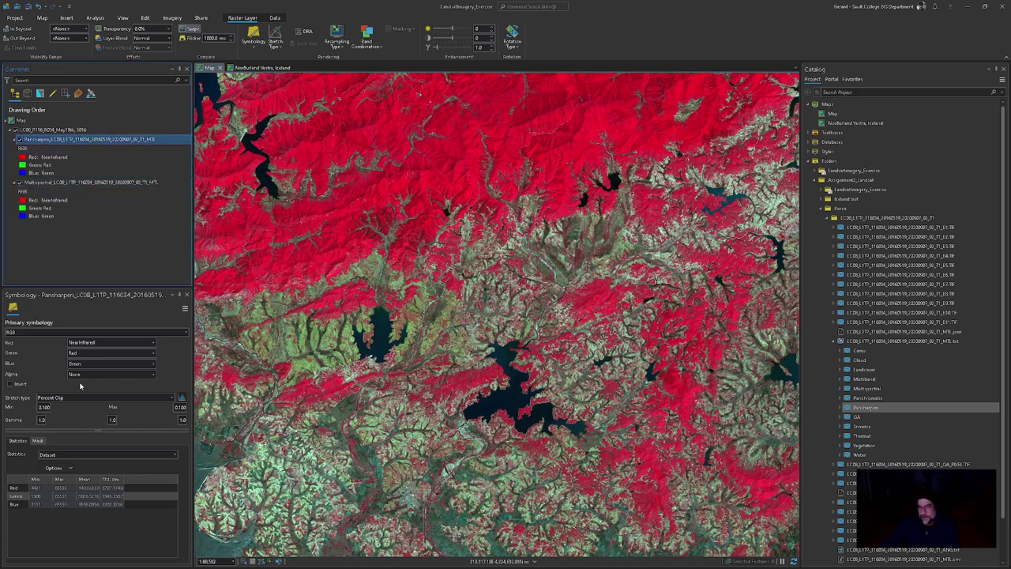
{"action": "double_click", "coordinate": [42, 419]}
{"action": "type", "text": "0.5"}
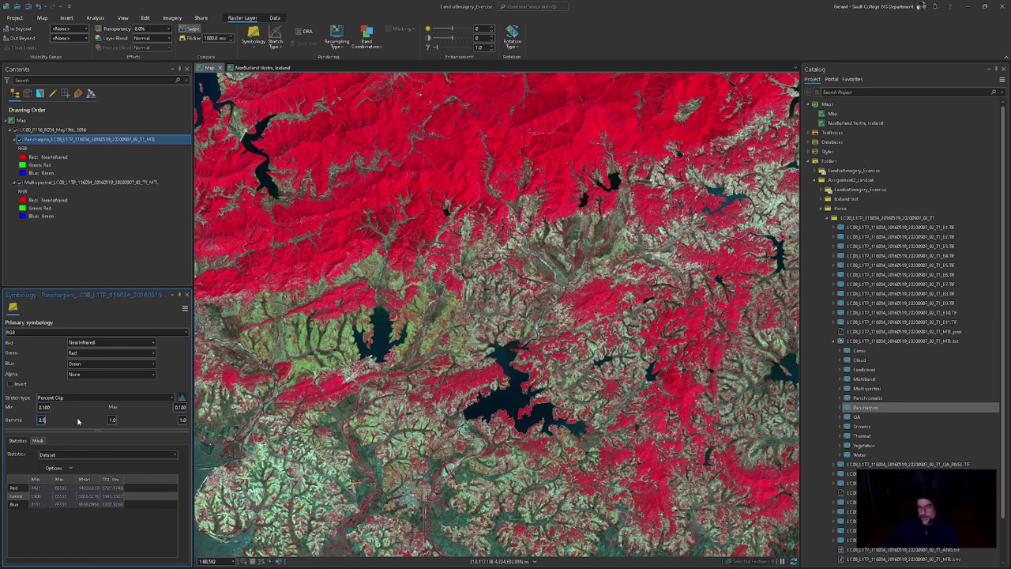
{"action": "key", "text": "Return"}
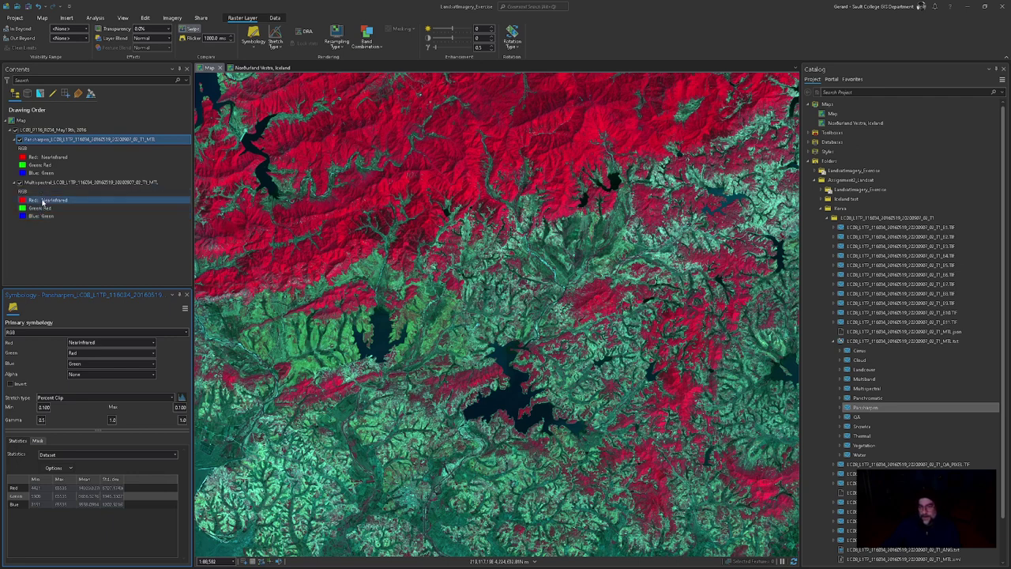
{"action": "left_click", "coordinate": [36, 421]}
{"action": "type", "text": "0.5"}
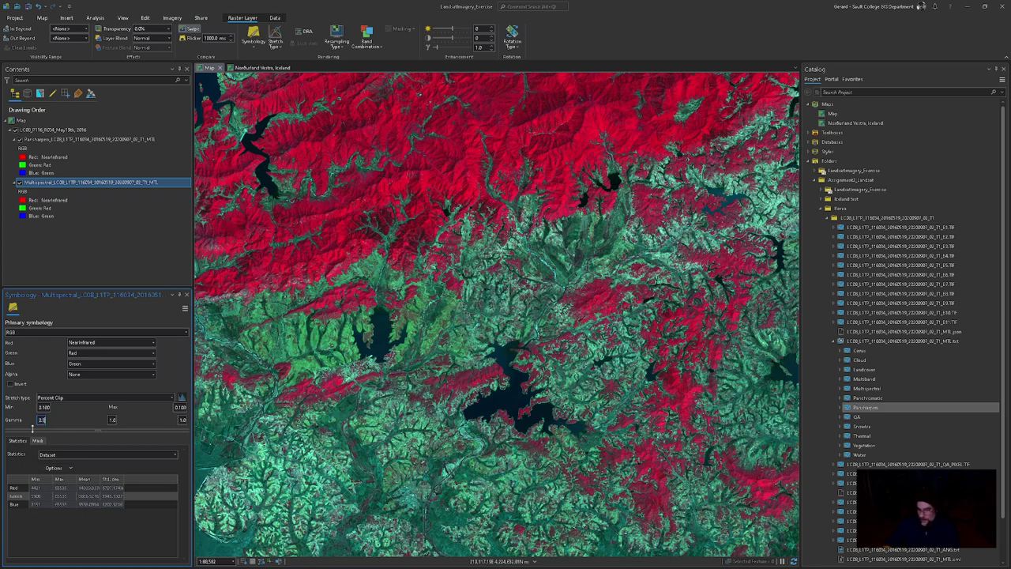
{"action": "key", "text": "Return"}
Step: Measure the Korea scene's east-west width and north-south length across the full image
{"action": "scroll", "coordinate": [517, 356], "scroll_direction": "down", "scroll_amount": 3}
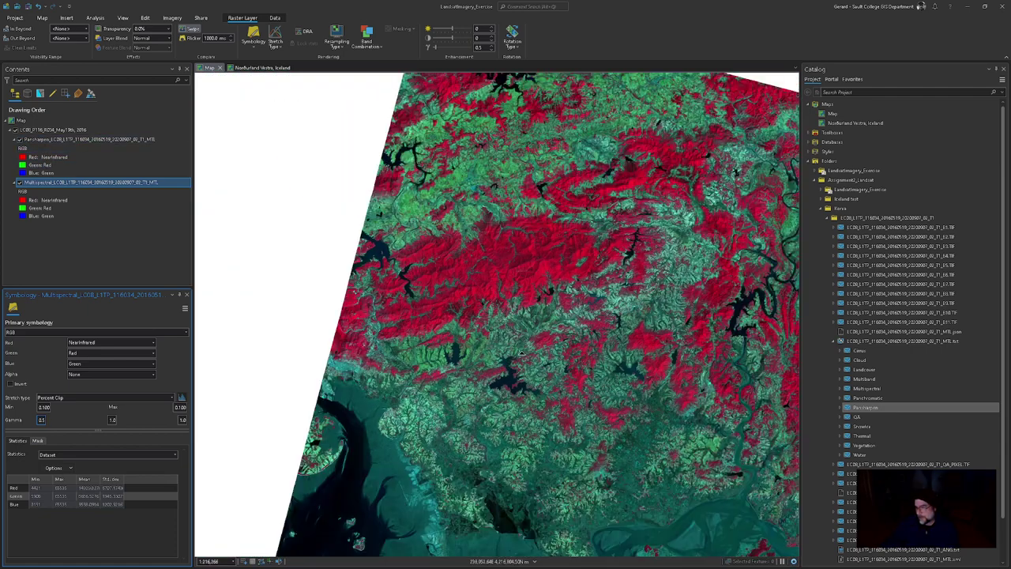
{"action": "left_click_drag", "start_coordinate": [522, 351], "coordinate": [362, 273]}
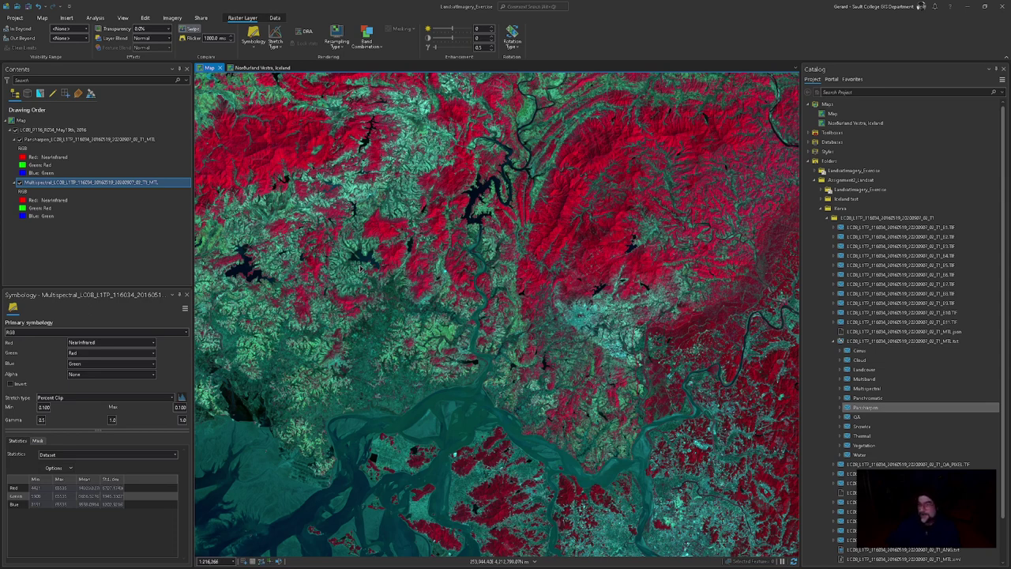
{"action": "scroll", "coordinate": [503, 191], "scroll_direction": "down", "scroll_amount": 5}
{"action": "left_click_drag", "start_coordinate": [503, 192], "coordinate": [515, 171]}
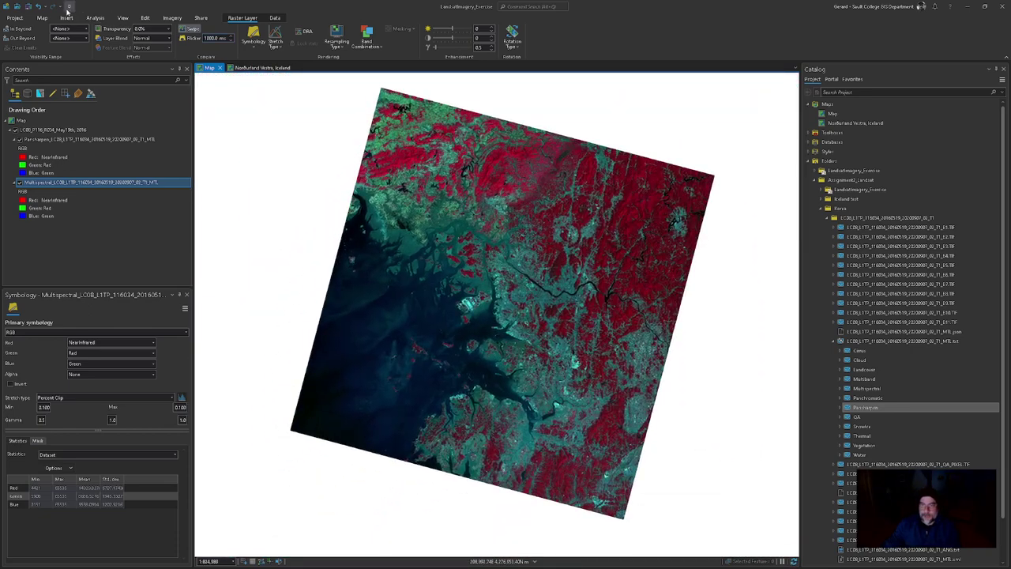
{"action": "left_click", "coordinate": [41, 18]}
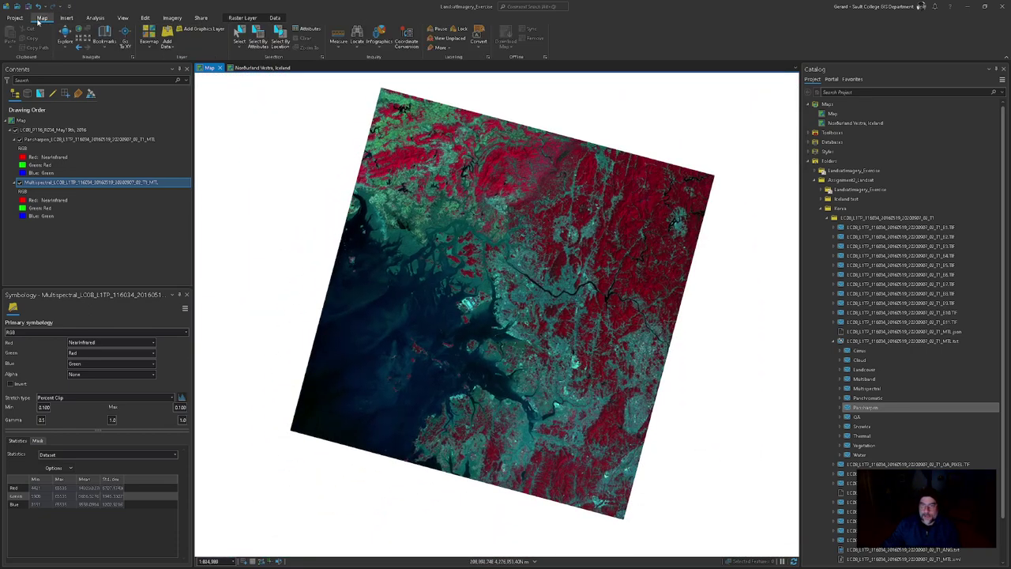
{"action": "left_click", "coordinate": [337, 37]}
{"action": "left_click", "coordinate": [332, 274]}
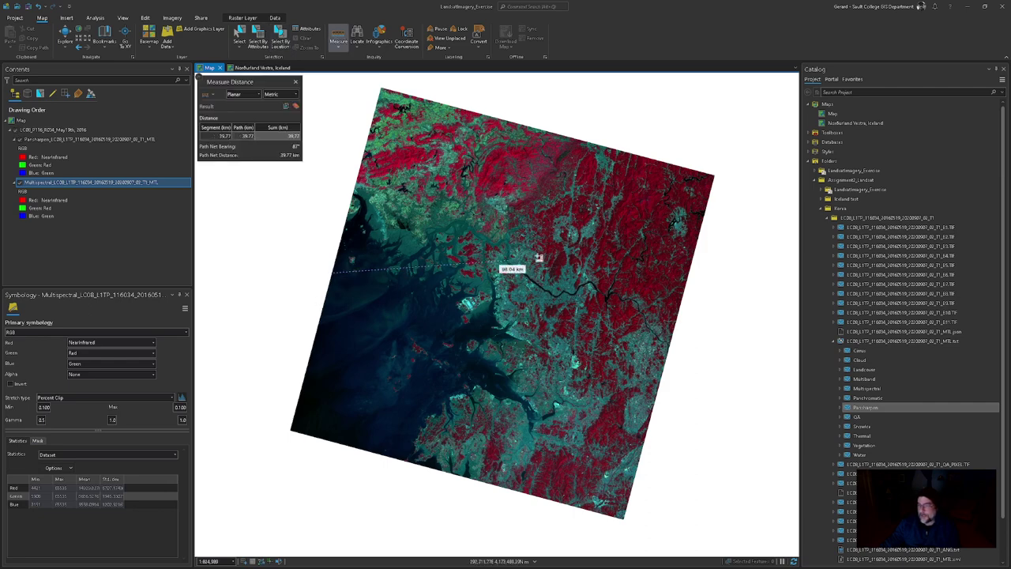
{"action": "double_click", "coordinate": [685, 287]}
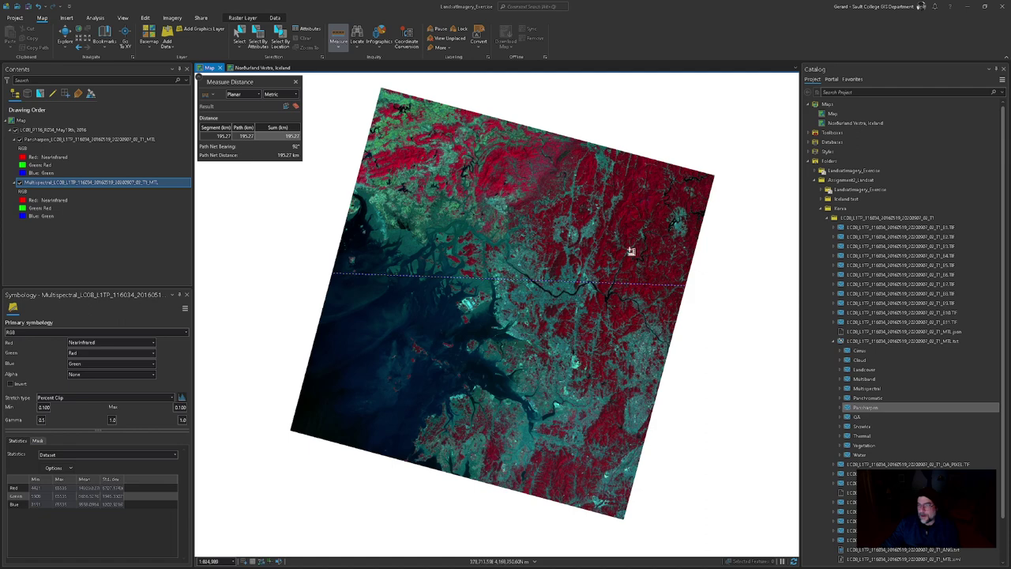
{"action": "left_click", "coordinate": [468, 109]}
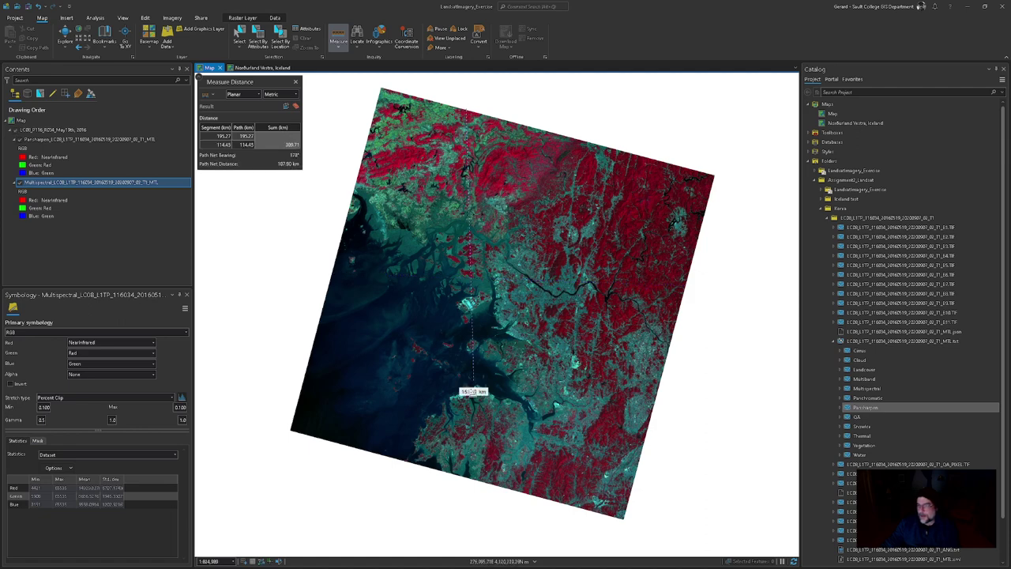
{"action": "double_click", "coordinate": [459, 480]}
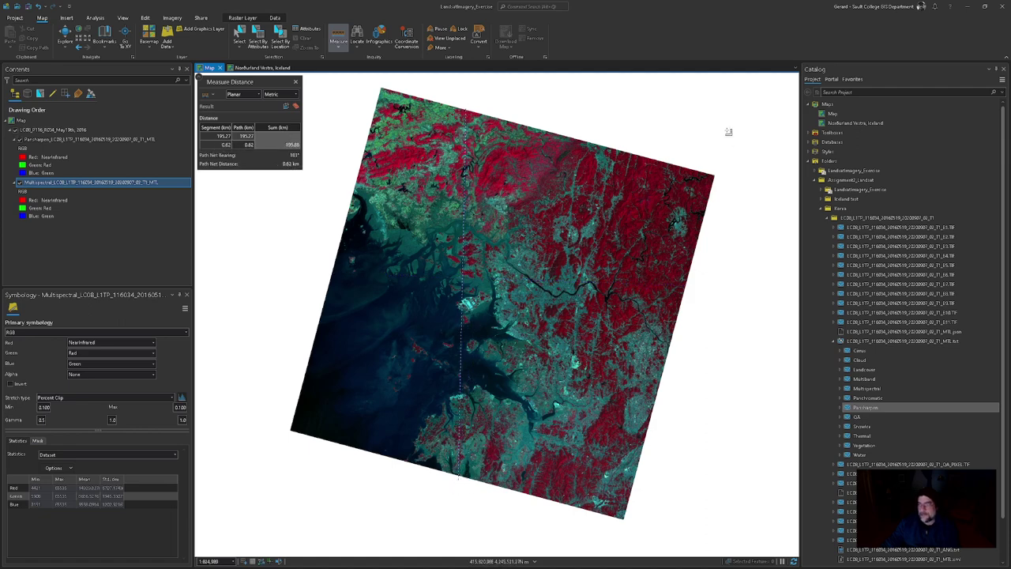
{"action": "left_click", "coordinate": [295, 81]}
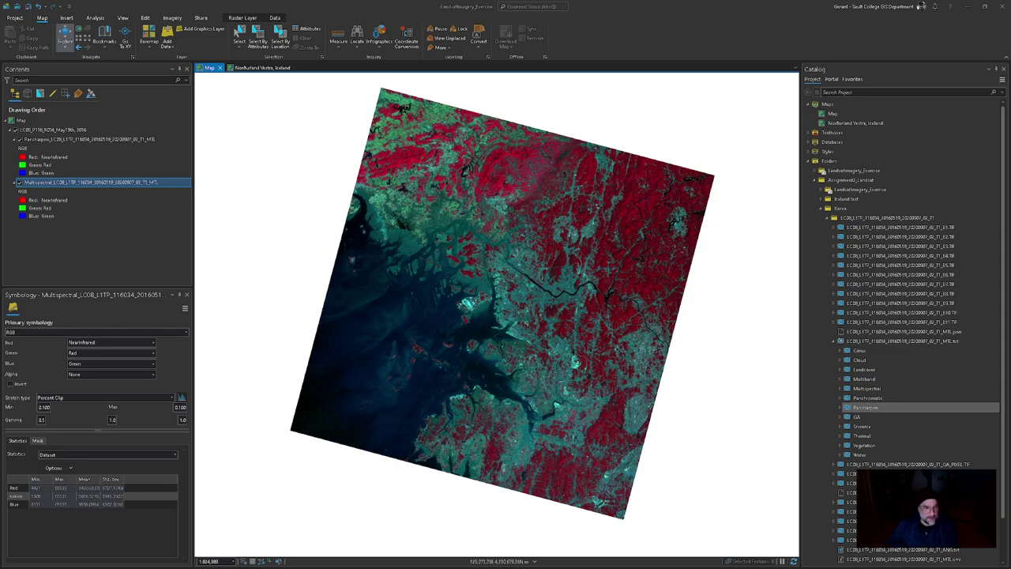
Step: Switch to the Word assignment document and review questions 30 to 32, including the required screen captures
{"action": "key", "text": "alt+Tab"}
{"action": "scroll", "coordinate": [519, 284], "scroll_direction": "down", "scroll_amount": 15}
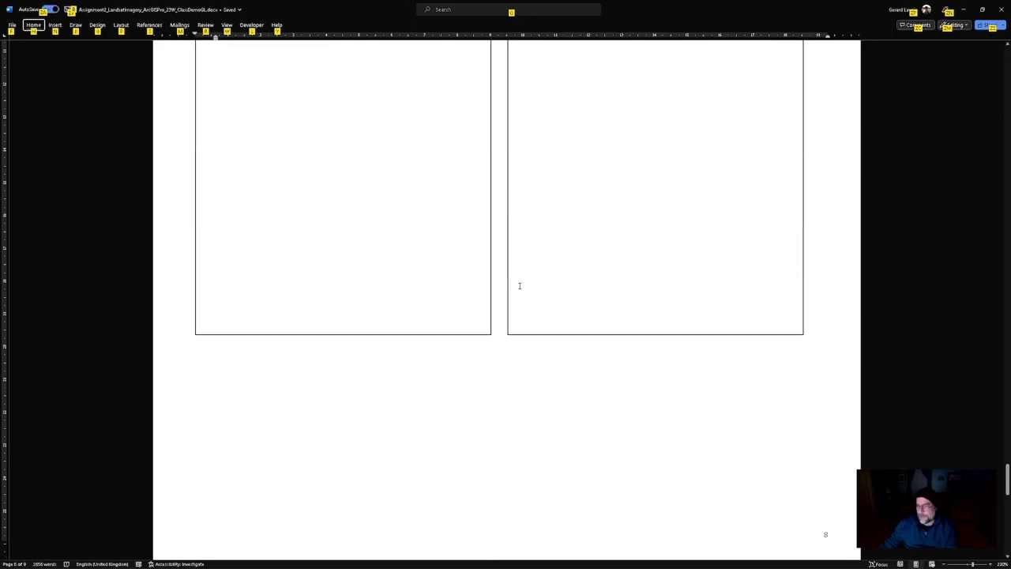
{"action": "scroll", "coordinate": [519, 285], "scroll_direction": "down", "scroll_amount": 15}
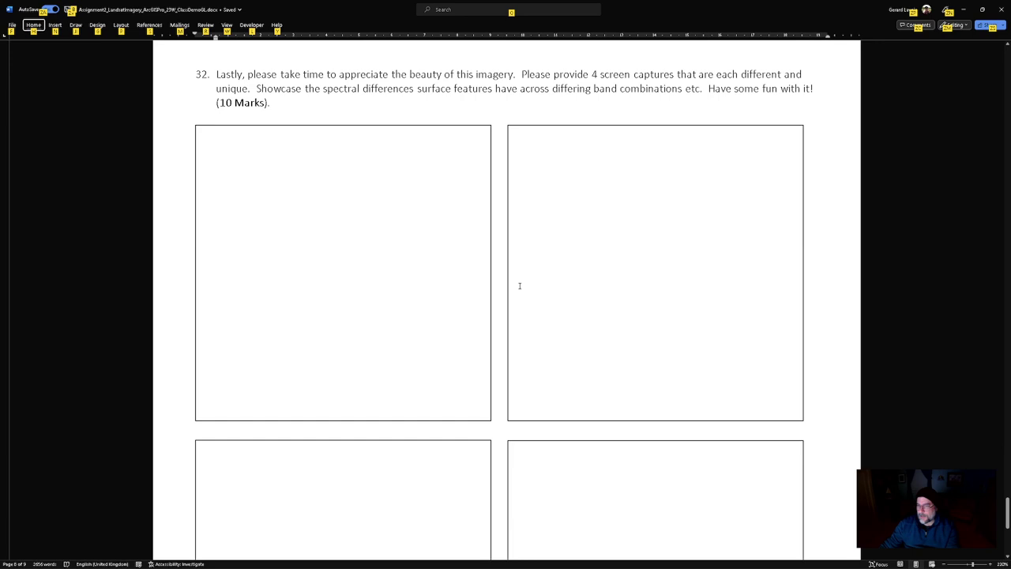
{"action": "scroll", "coordinate": [519, 285], "scroll_direction": "down", "scroll_amount": 2}
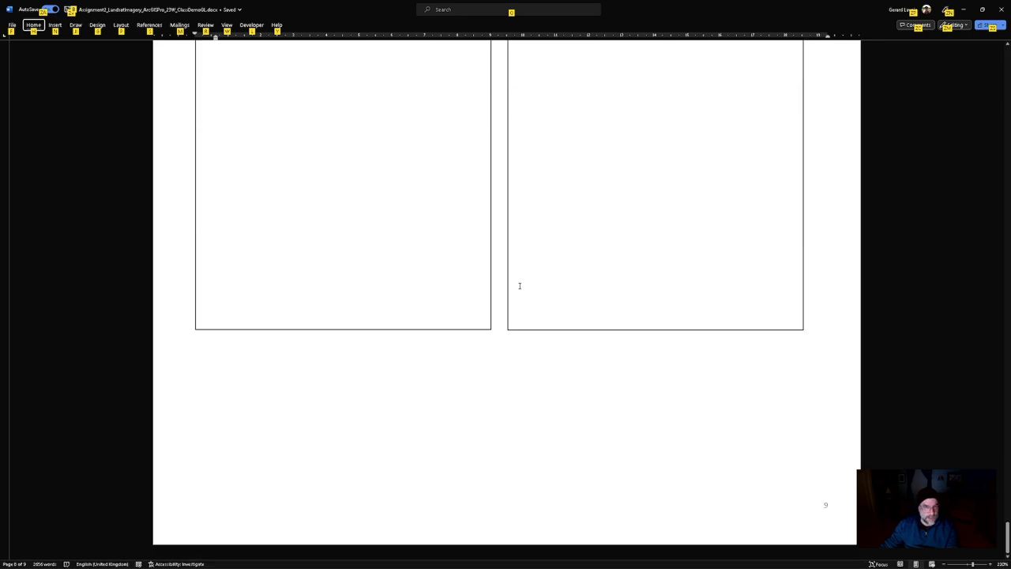
{"action": "scroll", "coordinate": [525, 288], "scroll_direction": "up", "scroll_amount": 15}
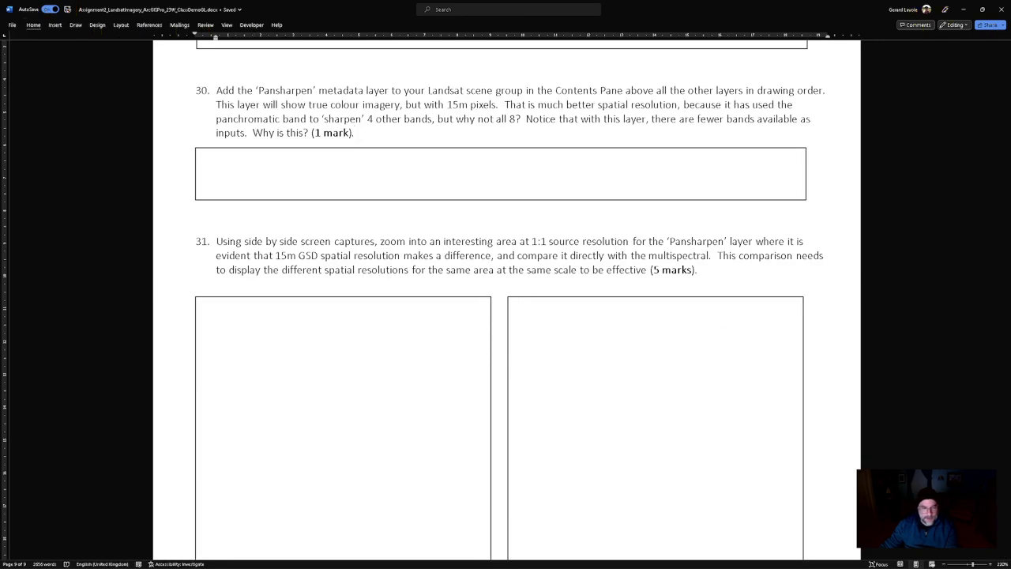
Step: Switch to the LandSAT_Demo project and examine the Bahamas, TerraGrande and Cairo maps, including the circular irrigated fields near Cairo
{"action": "key", "text": "alt+Tab"}
{"action": "left_click_drag", "start_coordinate": [608, 275], "coordinate": [674, 348]}
{"action": "left_click", "coordinate": [223, 68]}
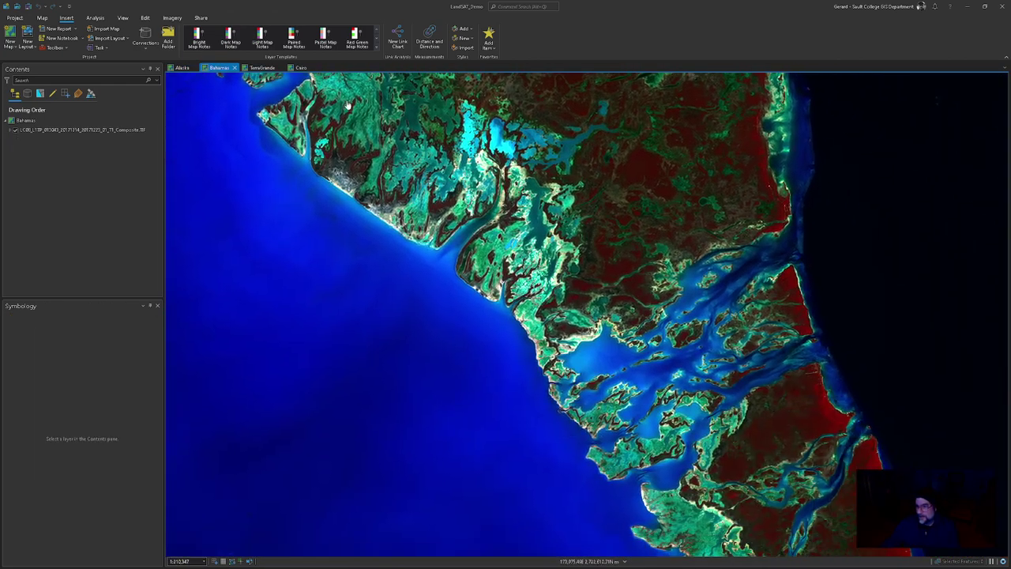
{"action": "left_click", "coordinate": [266, 68]}
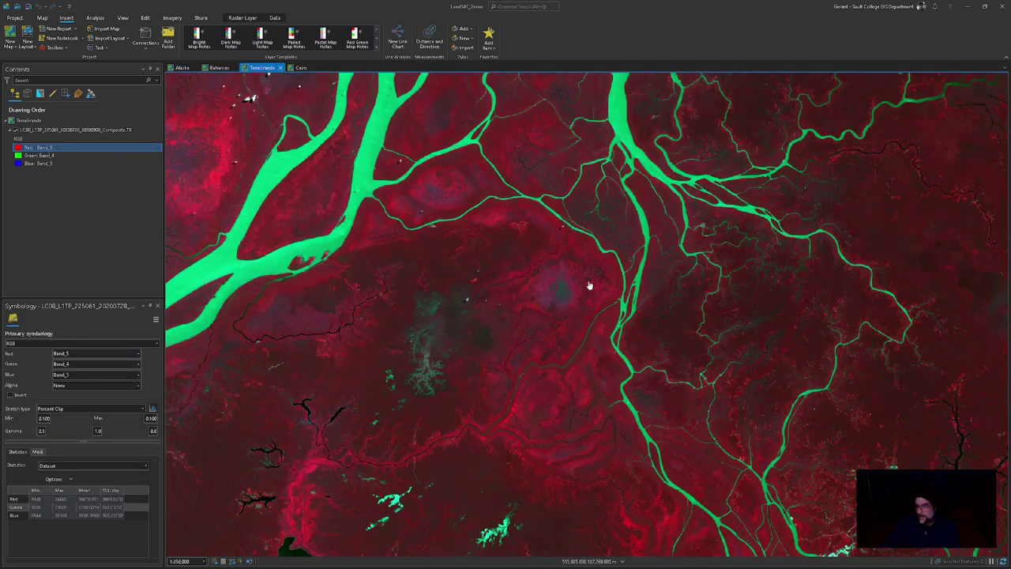
{"action": "left_click", "coordinate": [301, 68]}
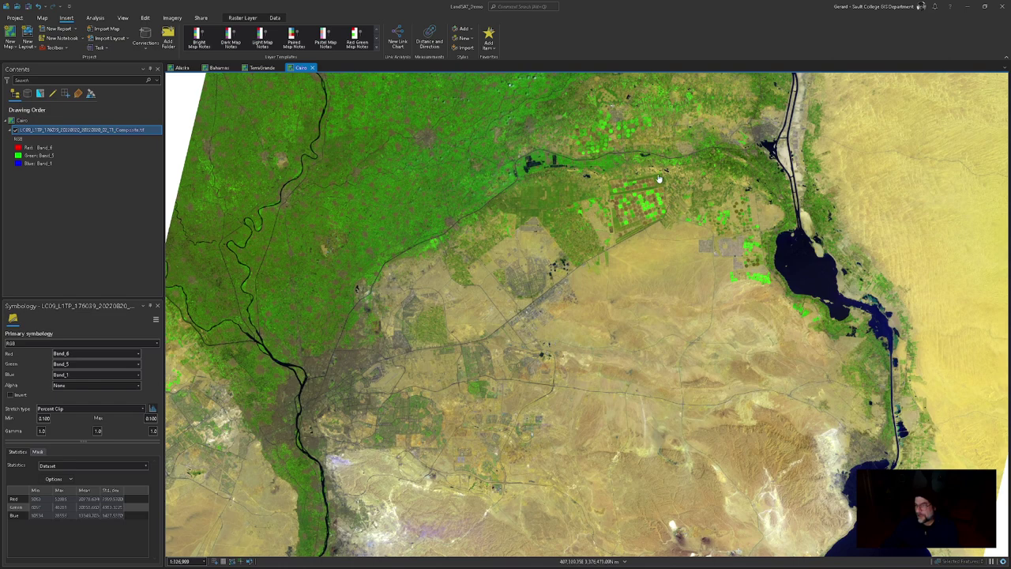
{"action": "scroll", "coordinate": [660, 180], "scroll_direction": "up", "scroll_amount": 5}
{"action": "left_click_drag", "start_coordinate": [639, 273], "coordinate": [624, 387]}
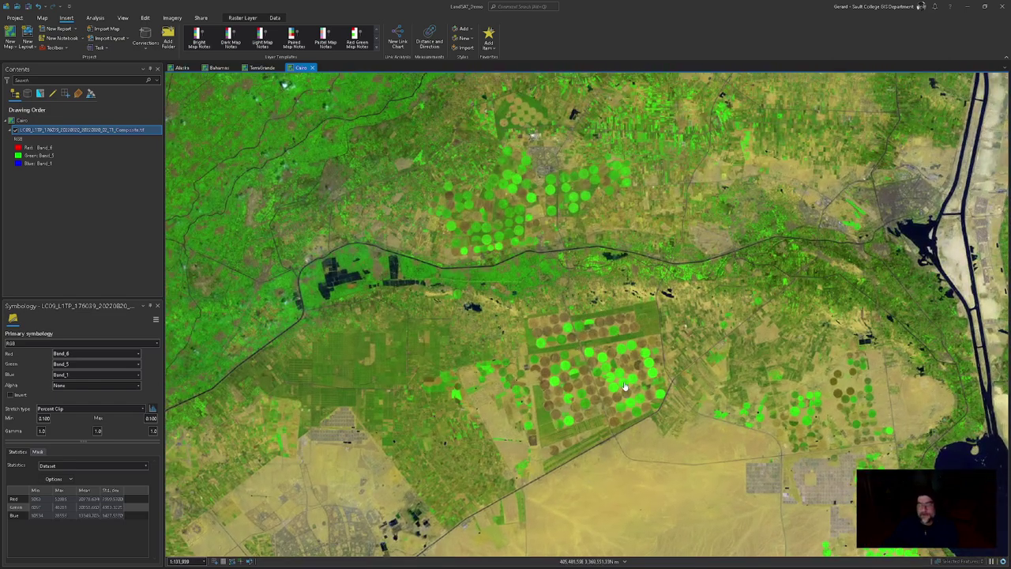